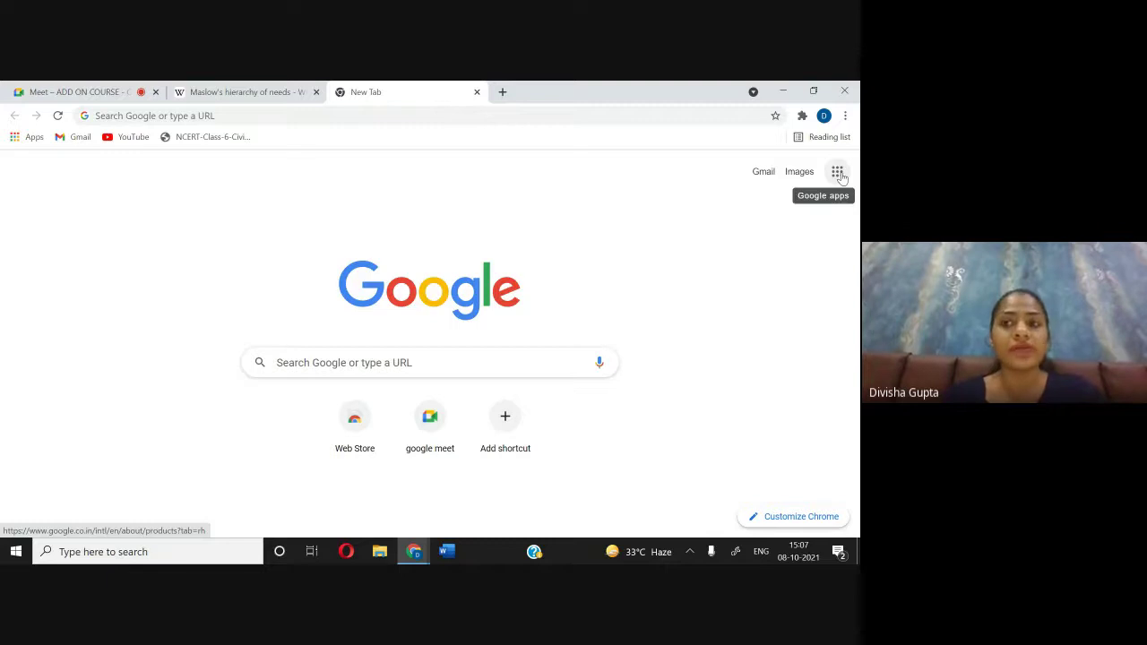
Step: Glance at the Meet call, then launch Google Docs from the Google apps grid in the new tab
left_click(88, 89)
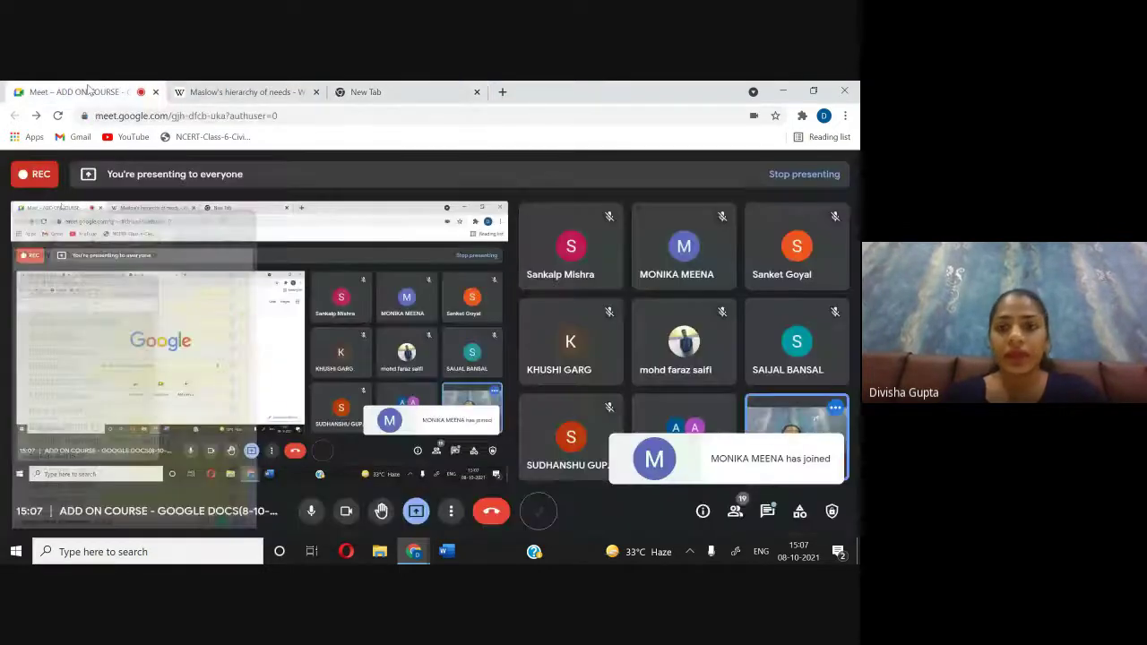
left_click(368, 92)
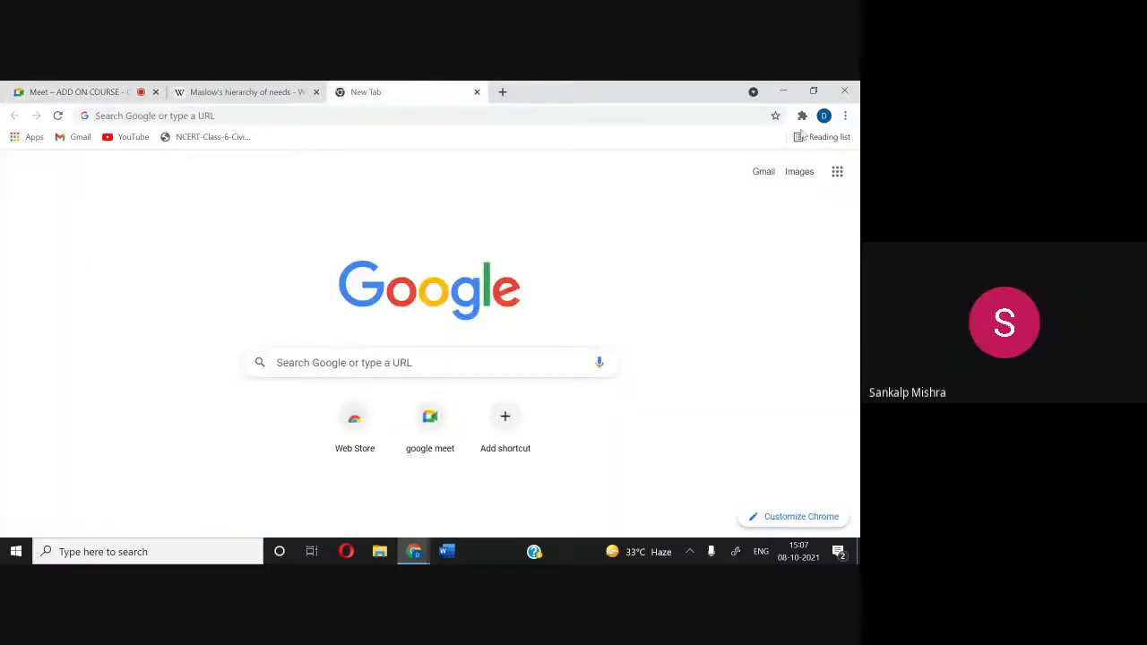
left_click(837, 172)
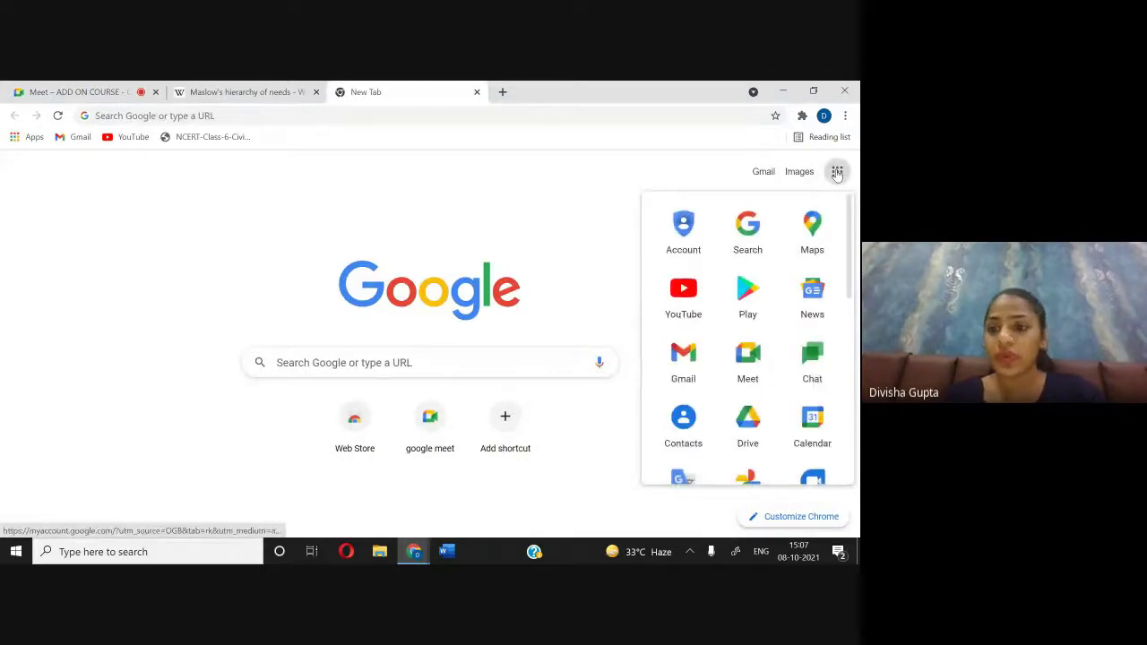
scroll(725, 422, "down", 5)
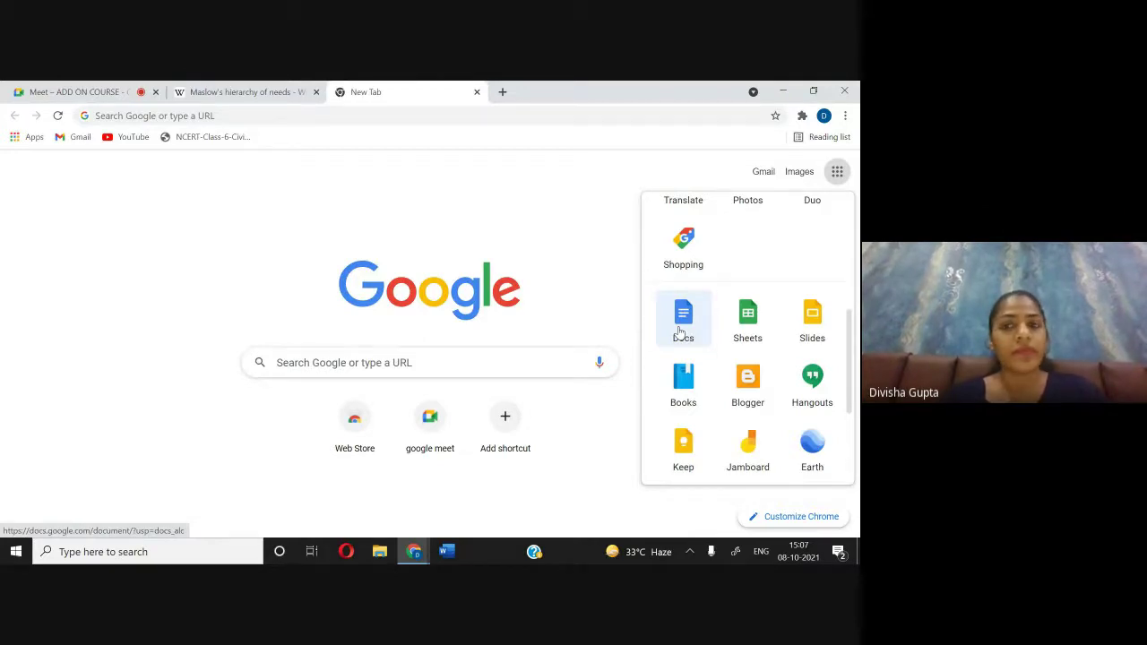
left_click(679, 331)
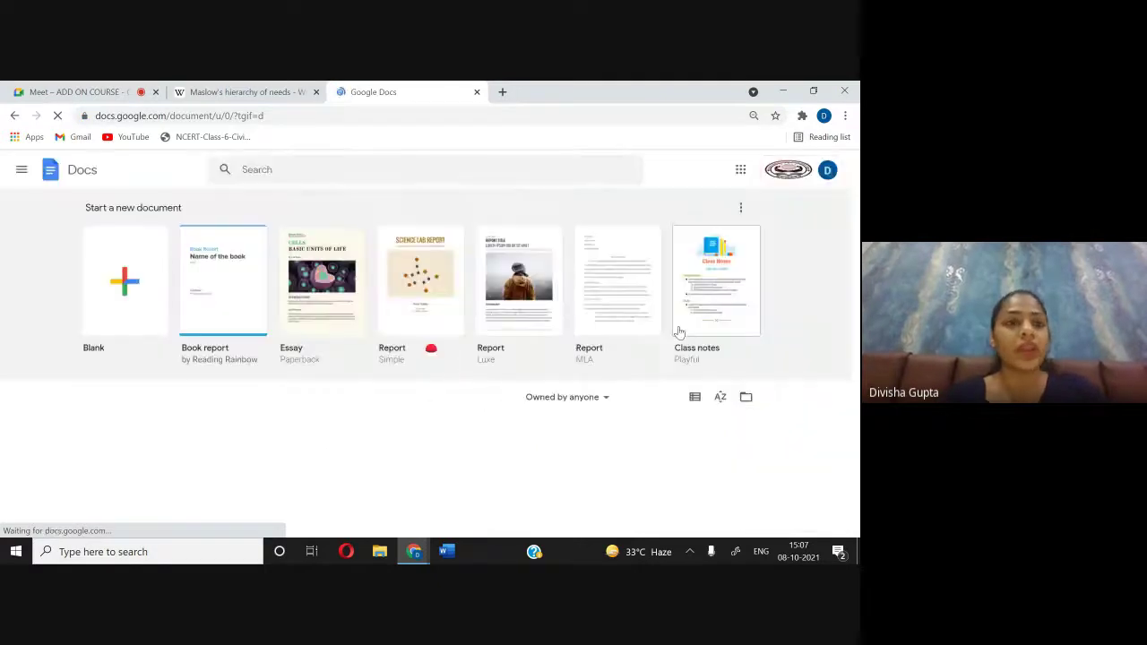
Step: Scroll the Docs home page down to Recent documents and back up to the template row
scroll(725, 346, "down", 5)
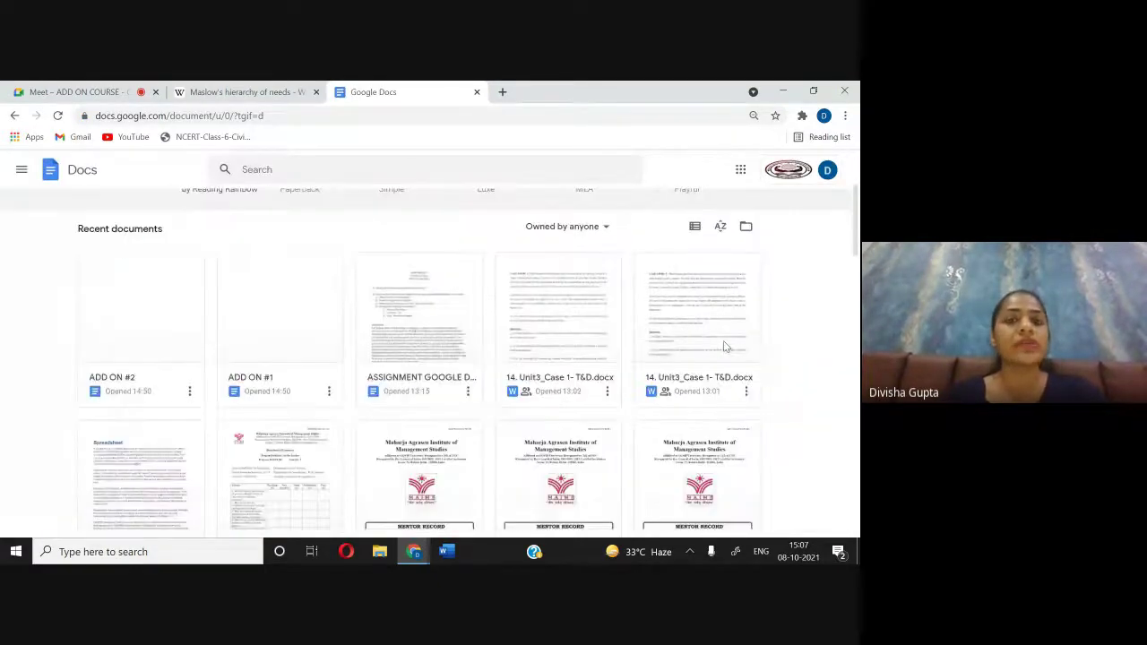
scroll(725, 345, "up", 5)
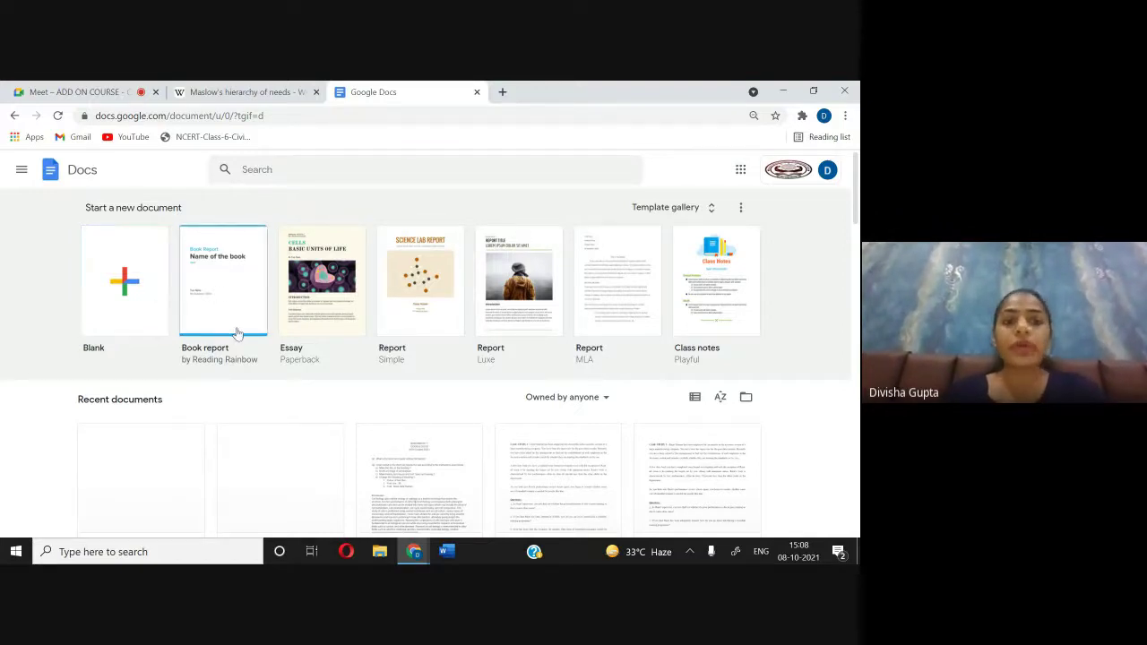
Step: Create a new document from the Book report template and page through its opening sections
left_click(231, 288)
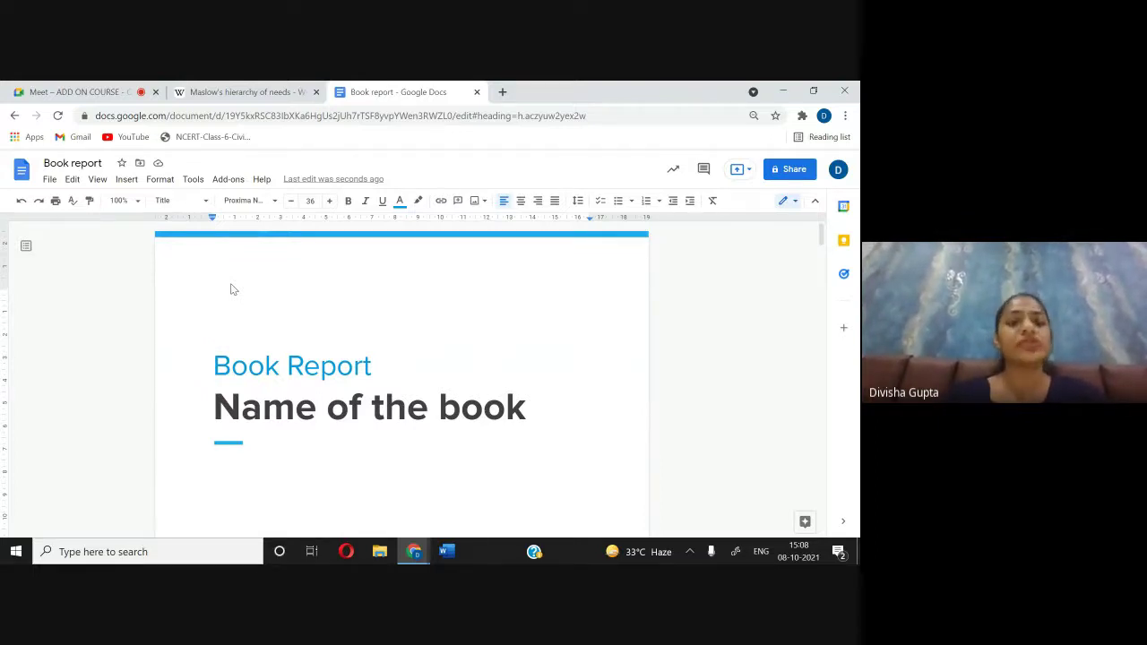
key("Page_Down")
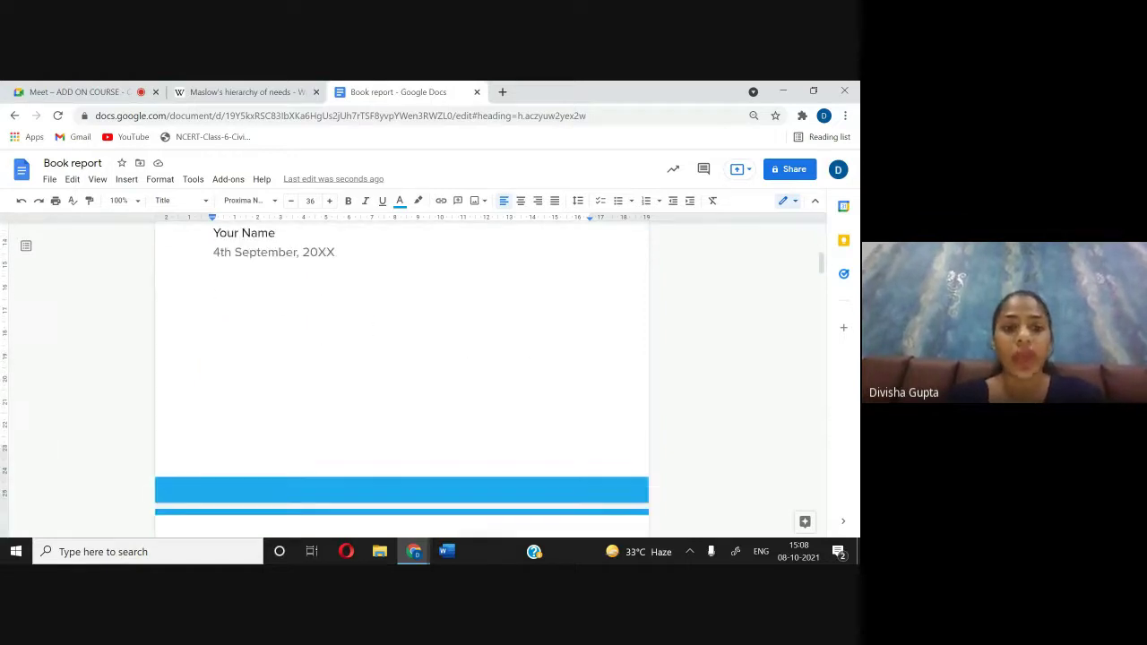
scroll(401, 384, "up", 1)
scroll(401, 376, "down", 4)
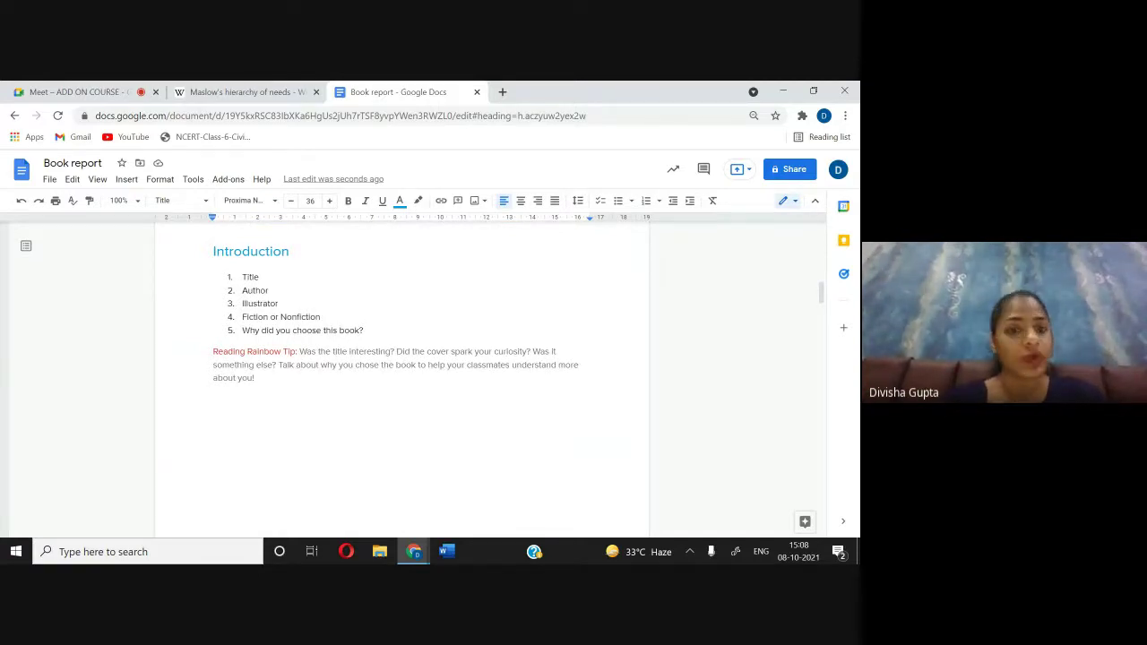
scroll(401, 376, "down", 8)
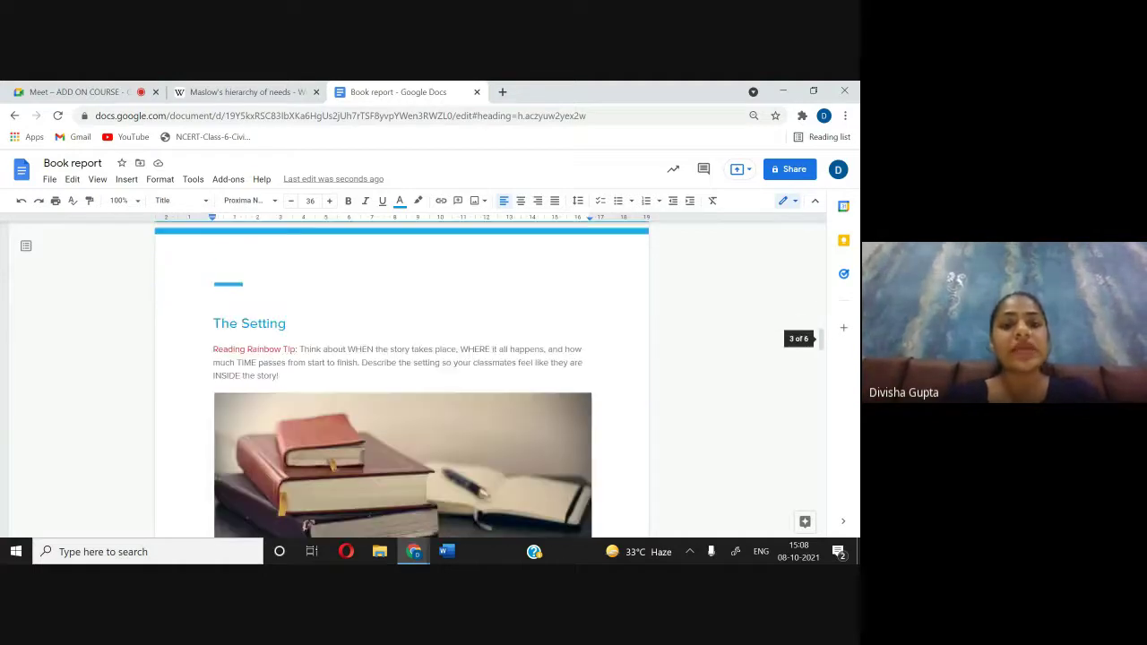
scroll(586, 448, "down", 3)
Step: Scroll on to the report's Conclusion section, then return to the Docs home page
scroll(586, 422, "up", 3)
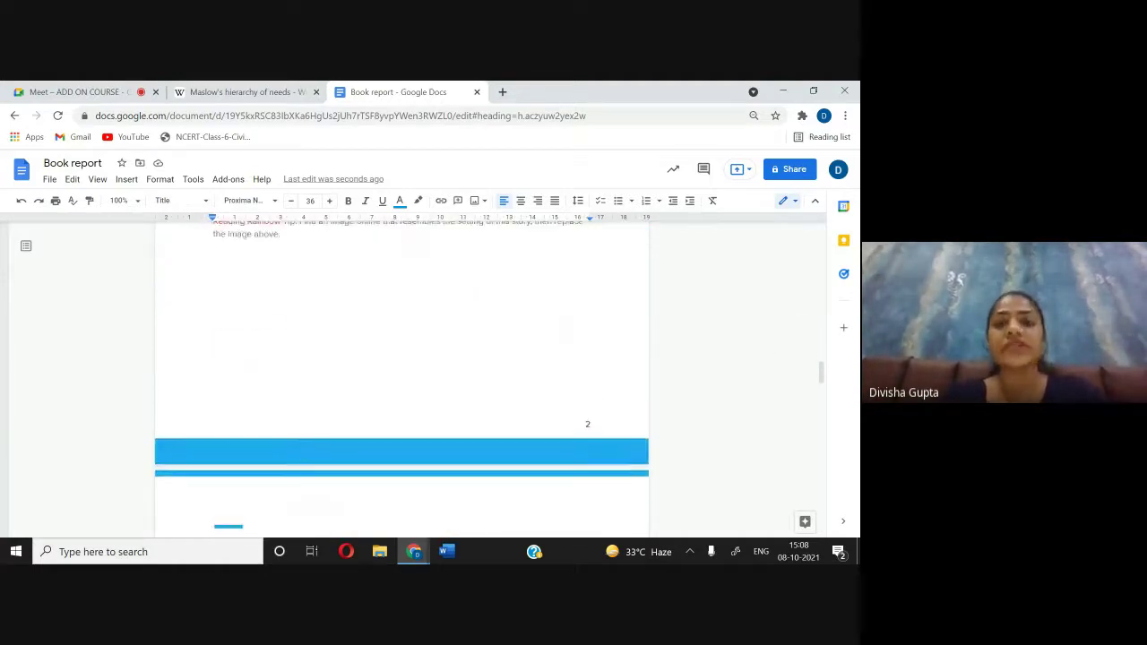
scroll(586, 422, "down", 10)
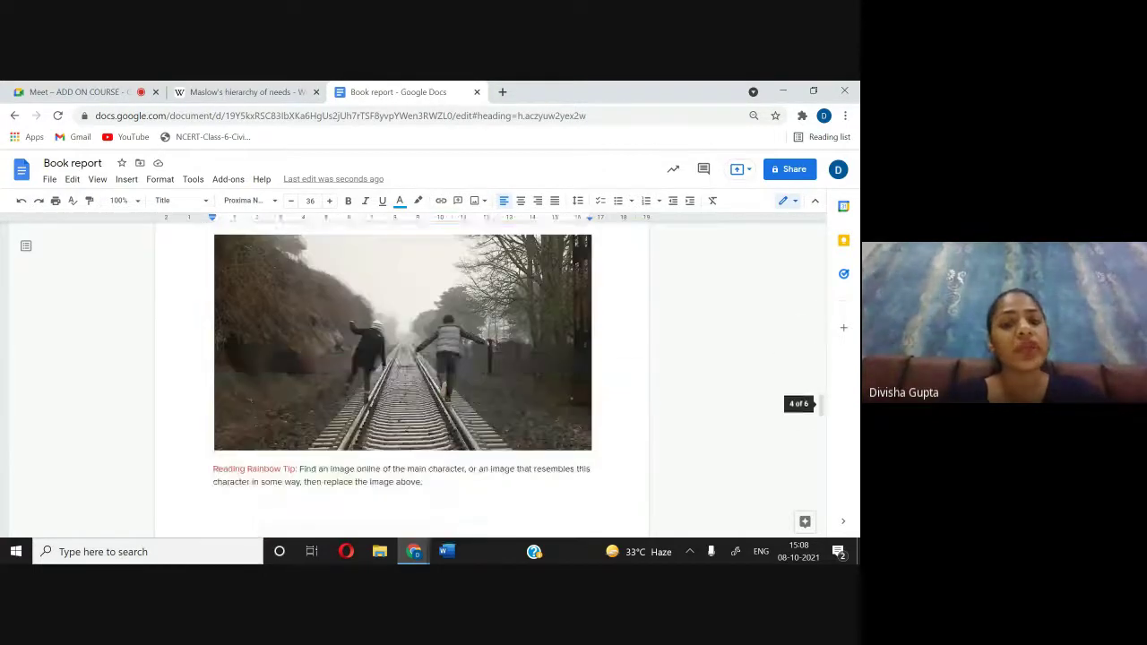
scroll(586, 422, "down", 10)
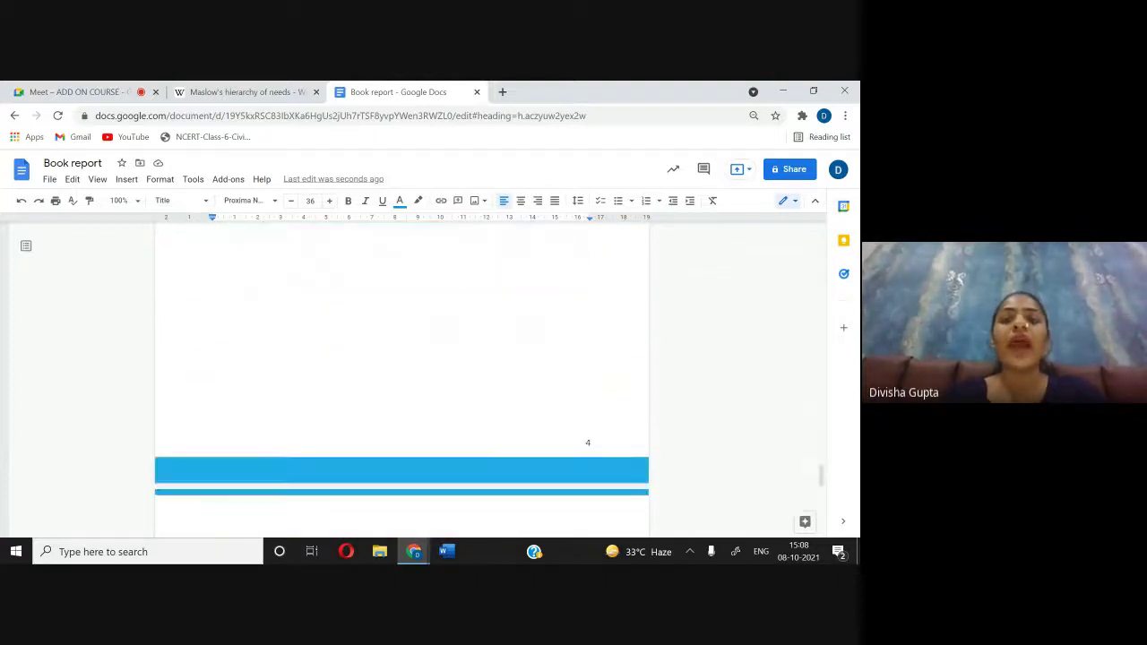
scroll(402, 376, "down", 6)
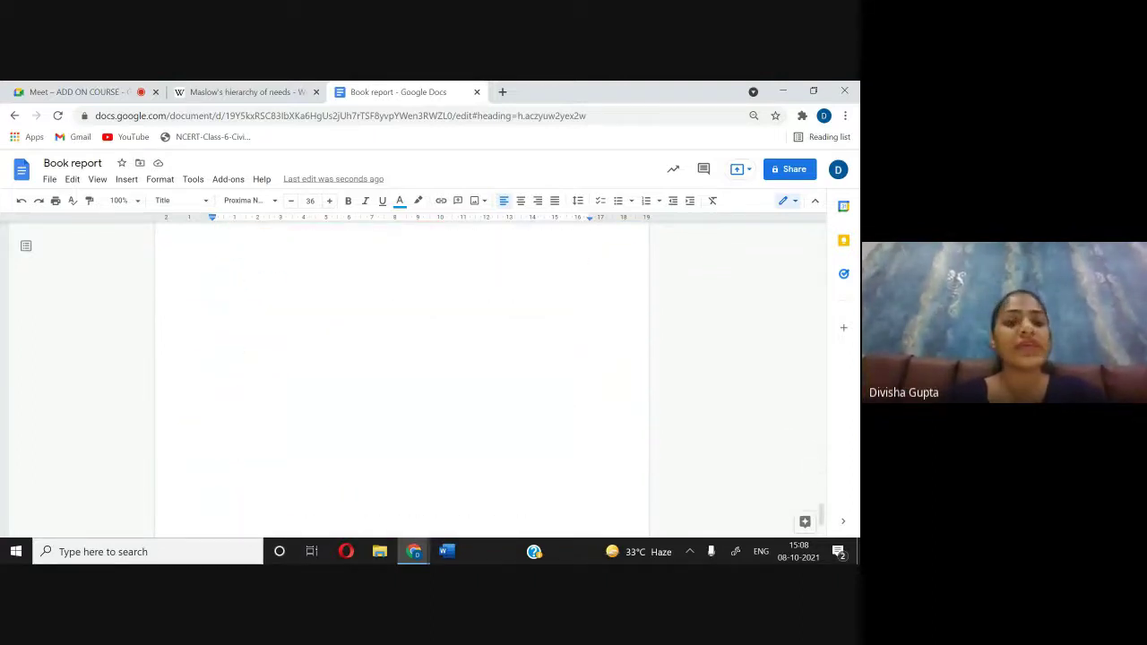
scroll(401, 377, "up", 5)
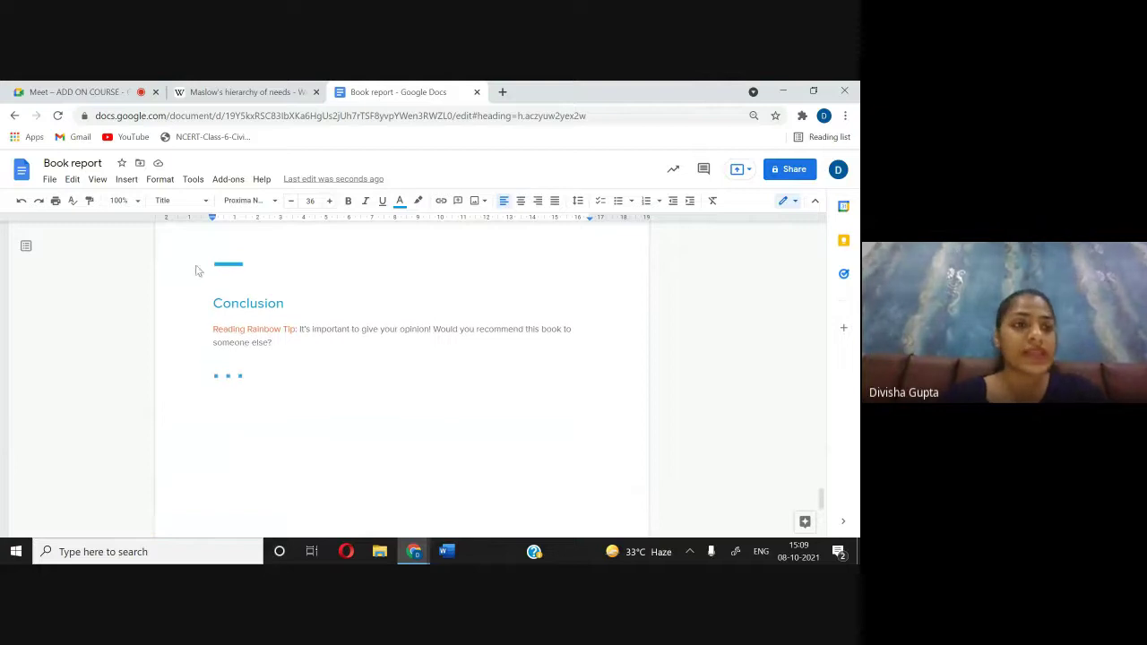
left_click(15, 115)
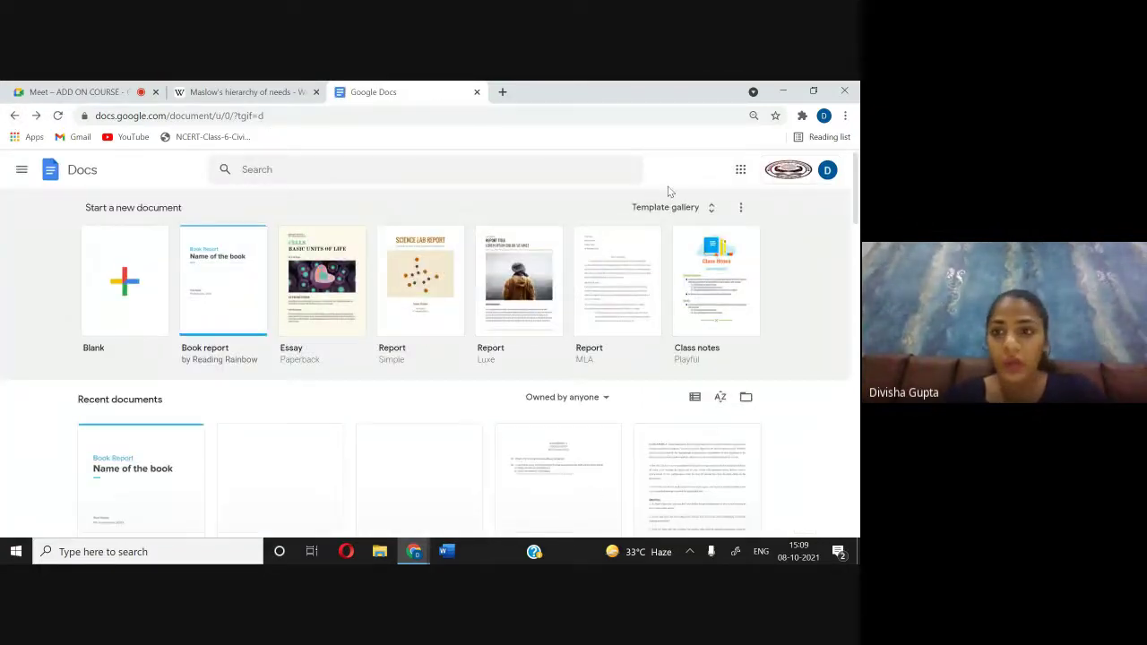
Step: Peek at the template gallery and template-row options, then start a new document from the Essay template
left_click(703, 209)
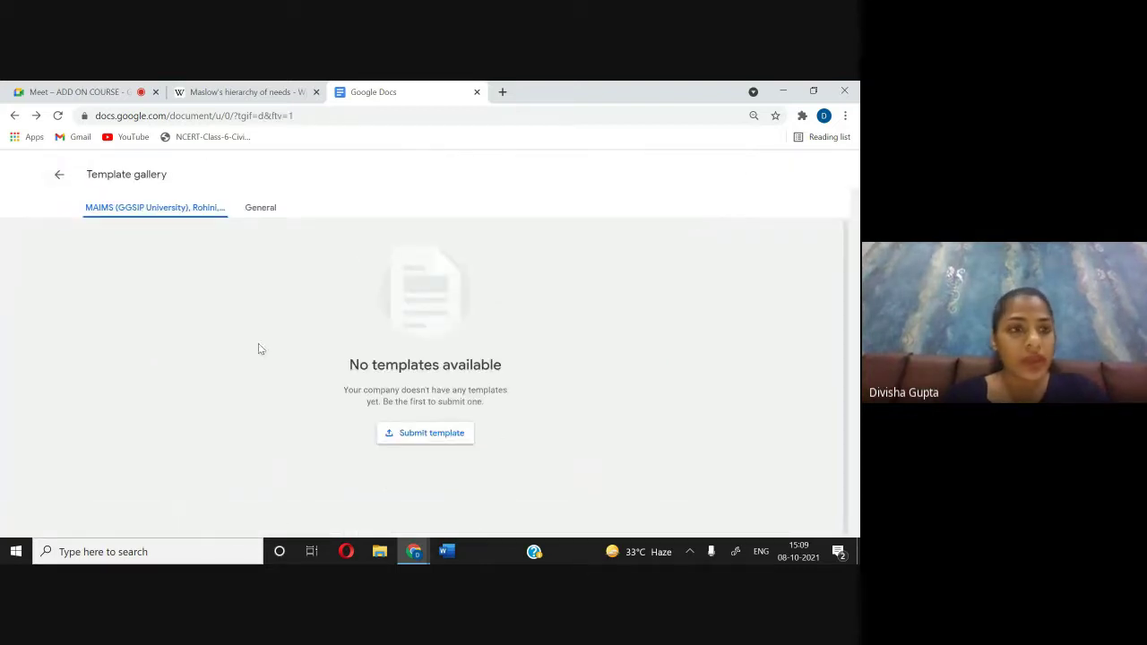
left_click(59, 174)
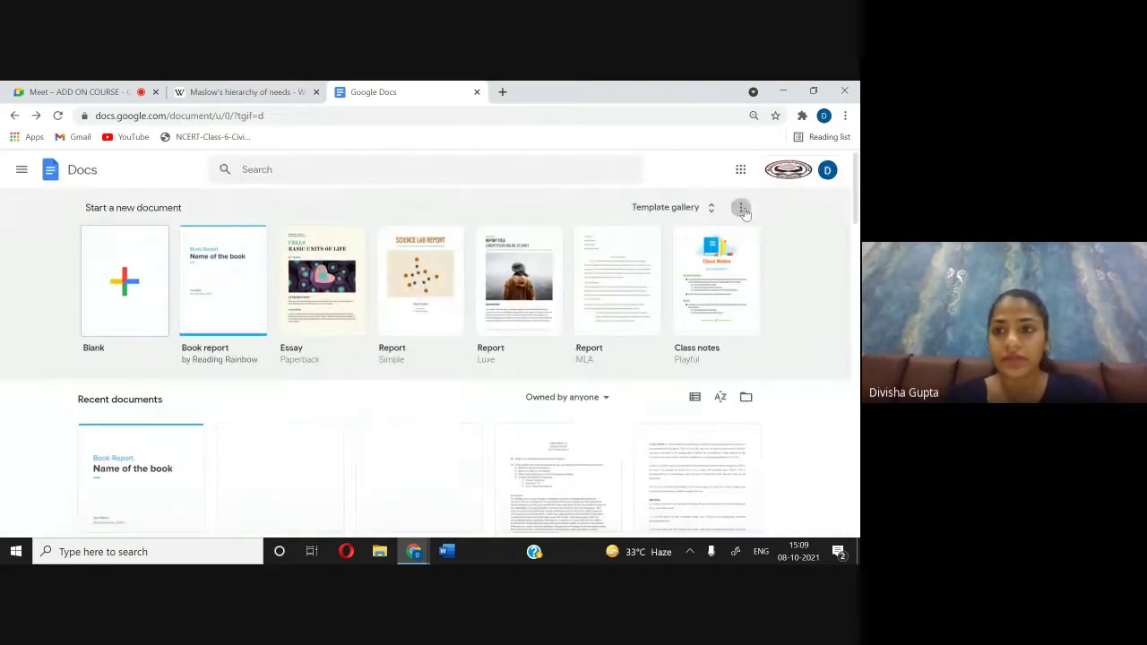
left_click(740, 207)
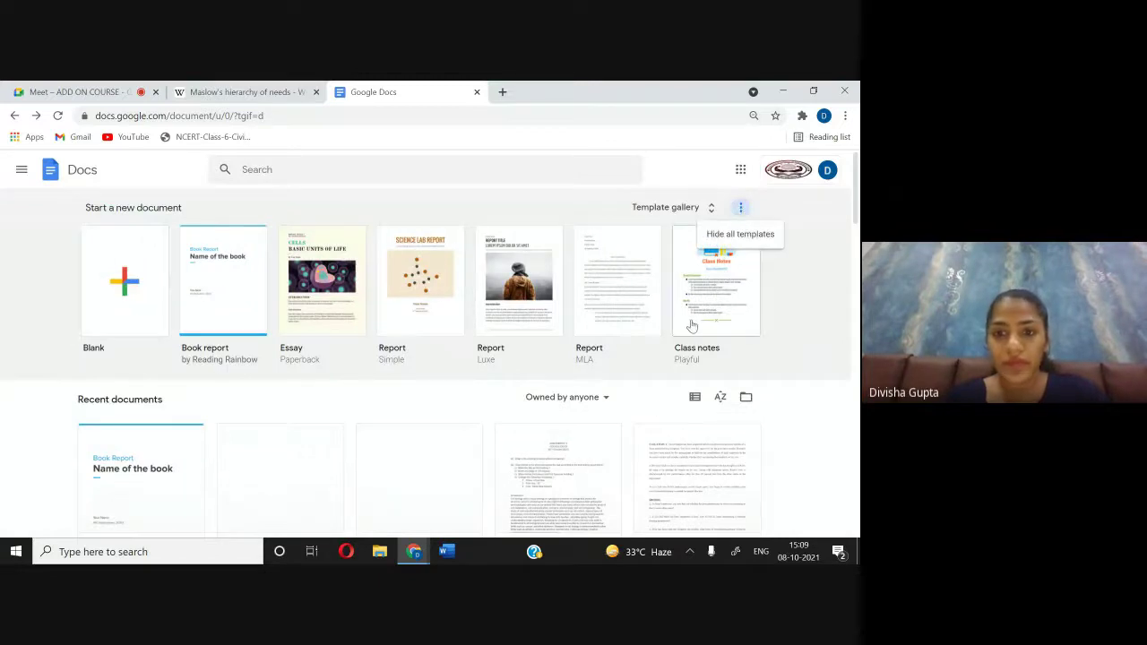
left_click(322, 316)
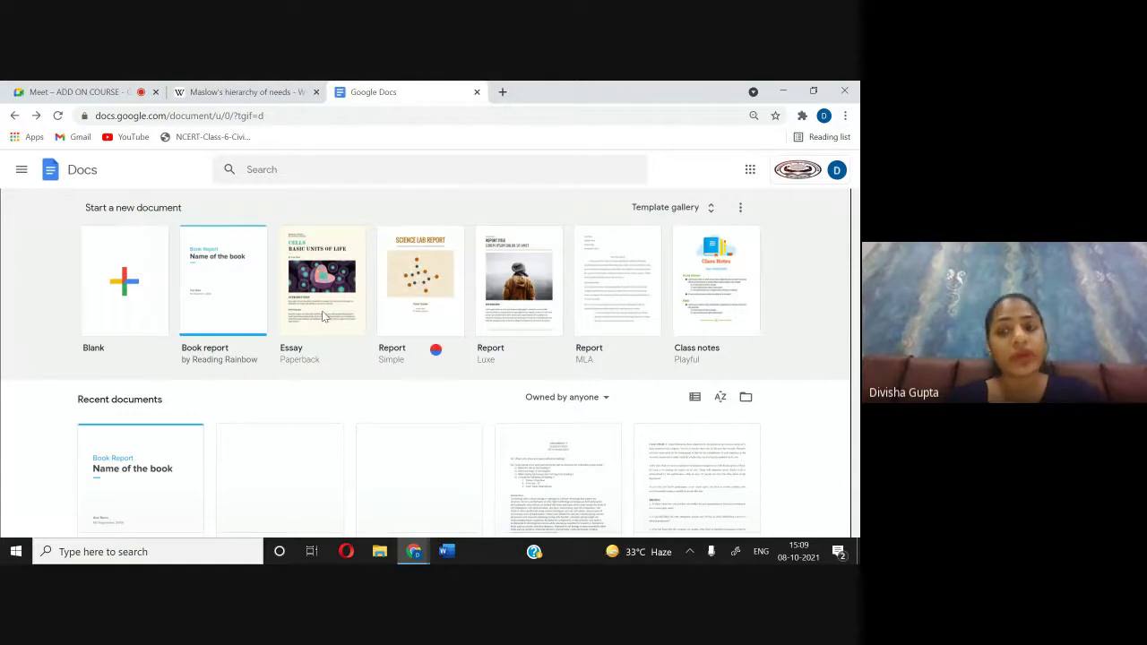
left_click(323, 316)
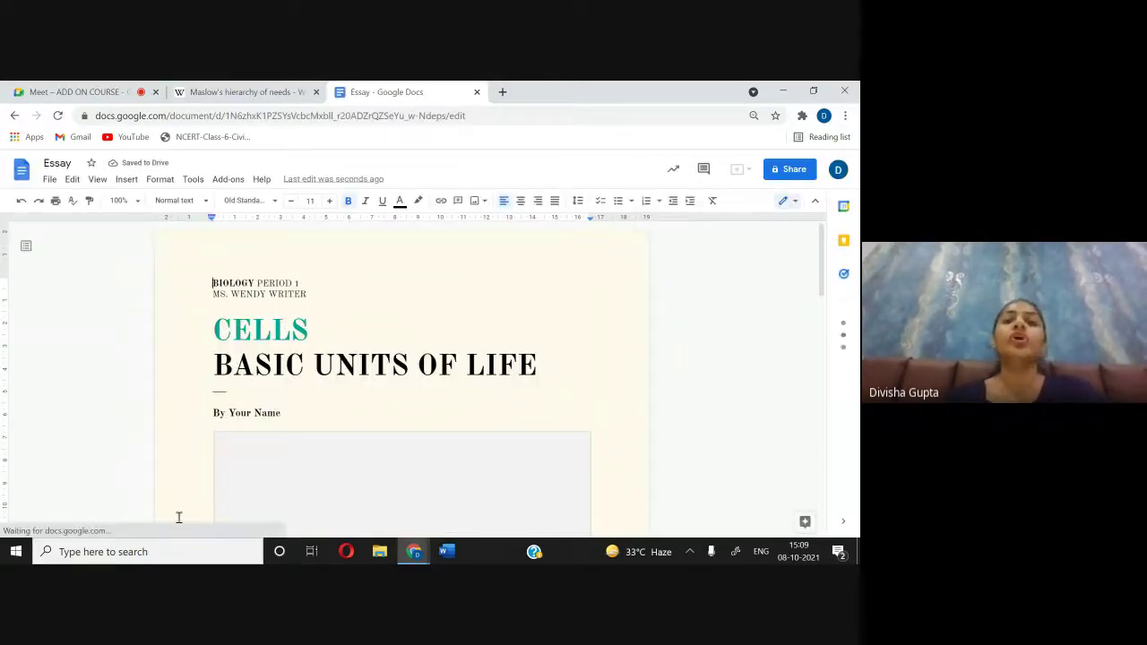
Step: Scroll through the Cells: Basic Units of Life essay and back up, then close the Essay tab
scroll(374, 398, "down", 3)
scroll(375, 398, "down", 8)
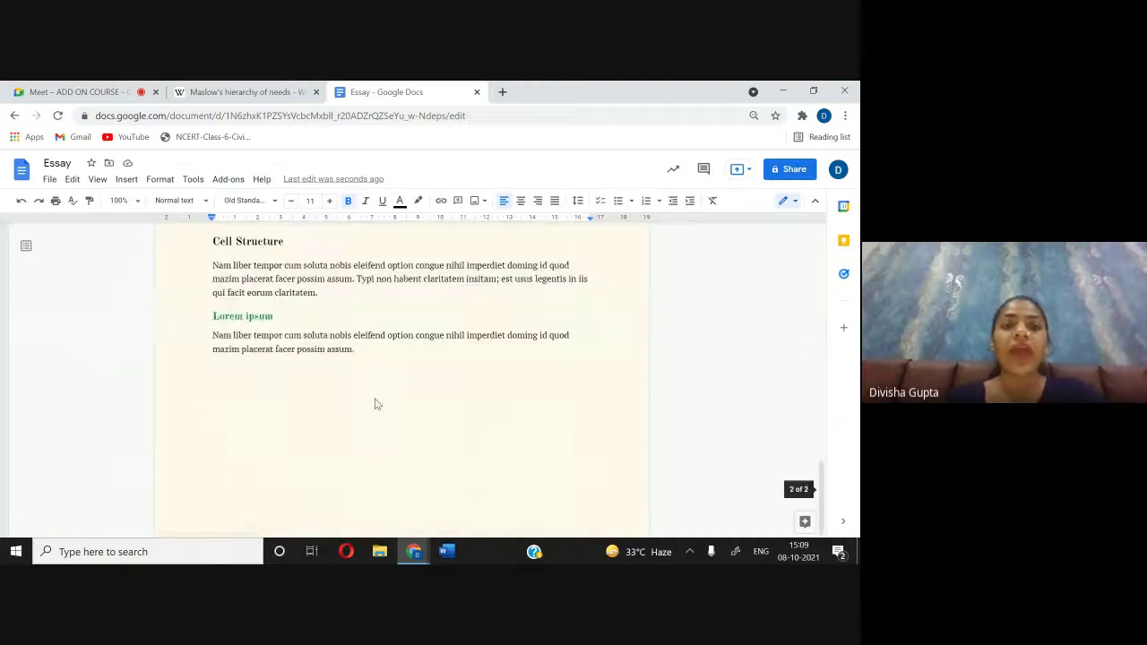
scroll(374, 401, "up", 4)
scroll(374, 399, "up", 10)
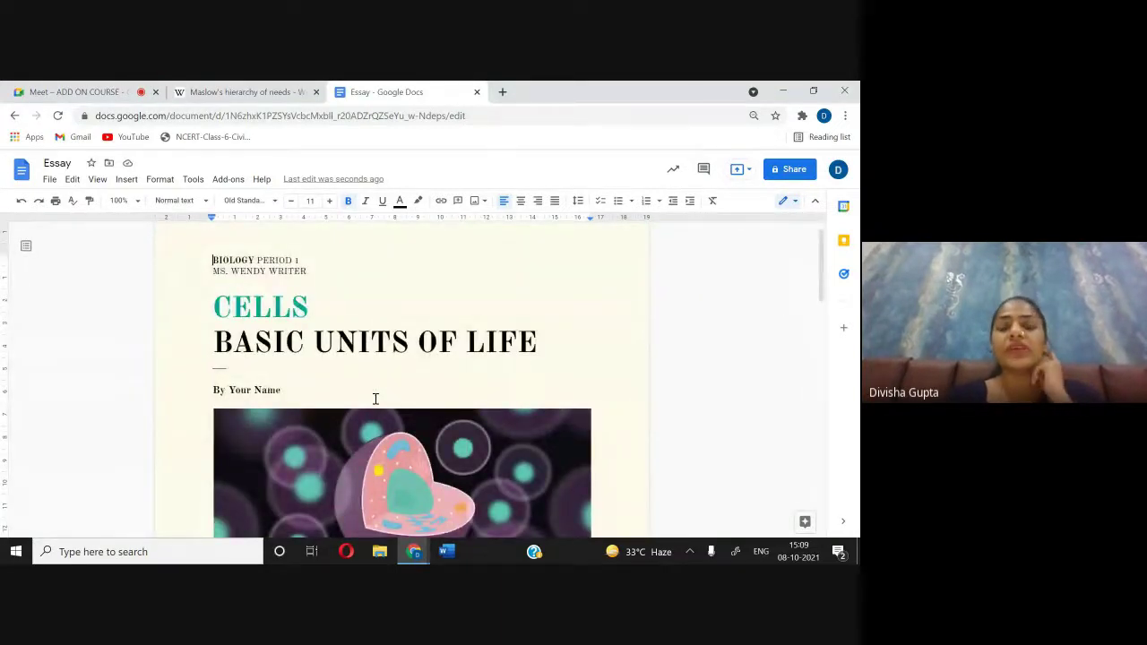
left_click(476, 92)
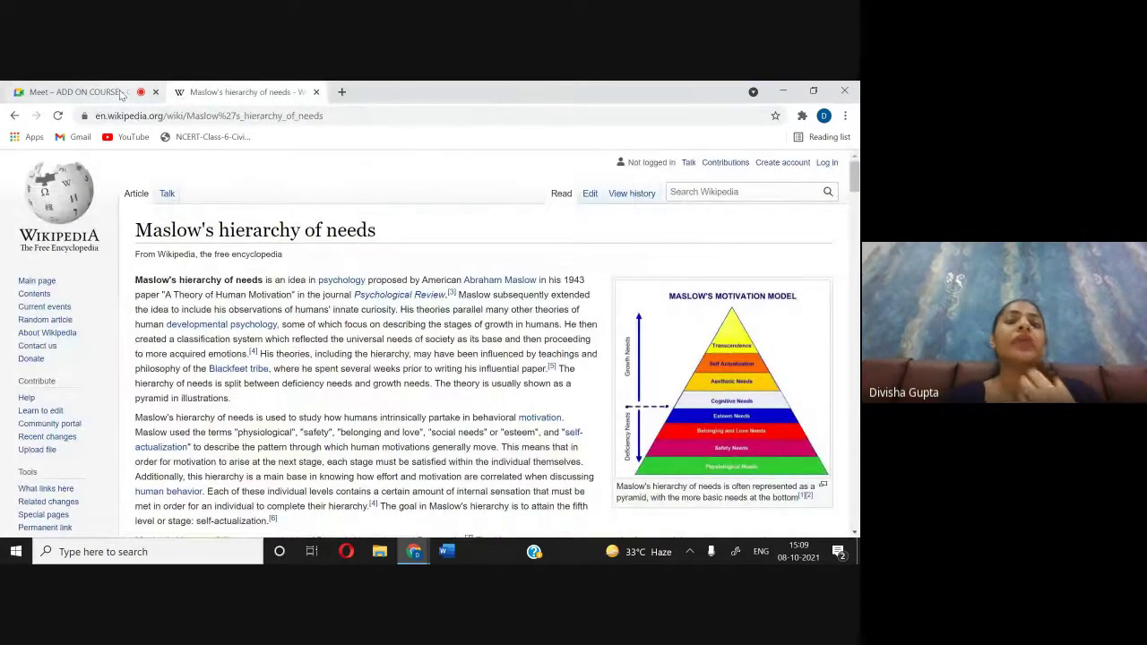
left_click(341, 92)
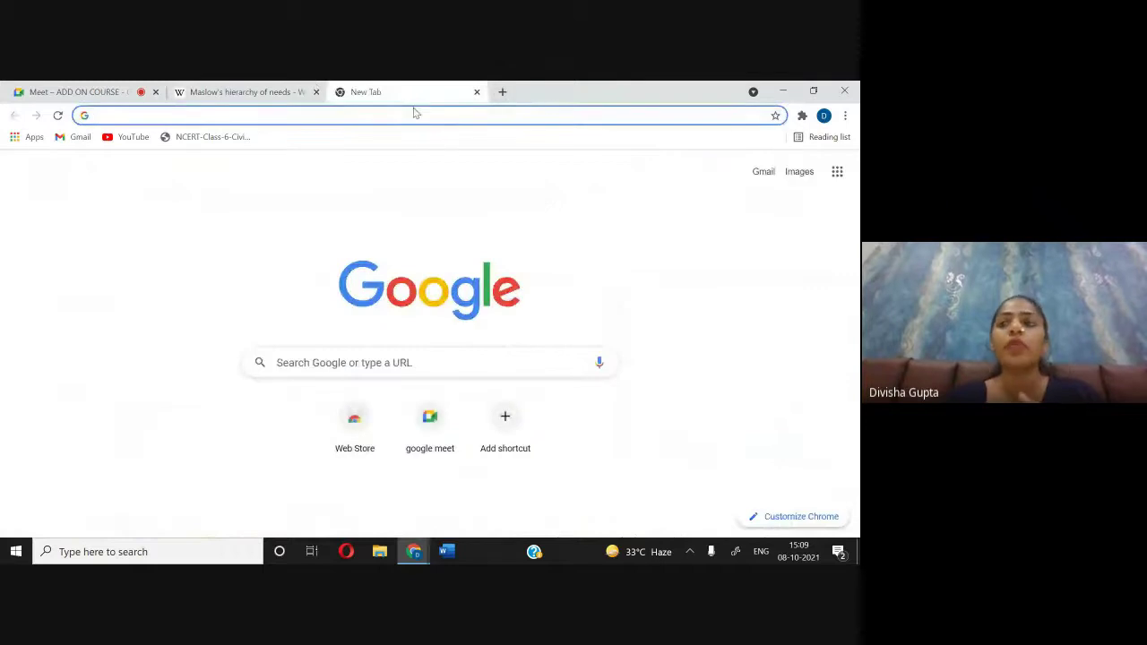
left_click(837, 171)
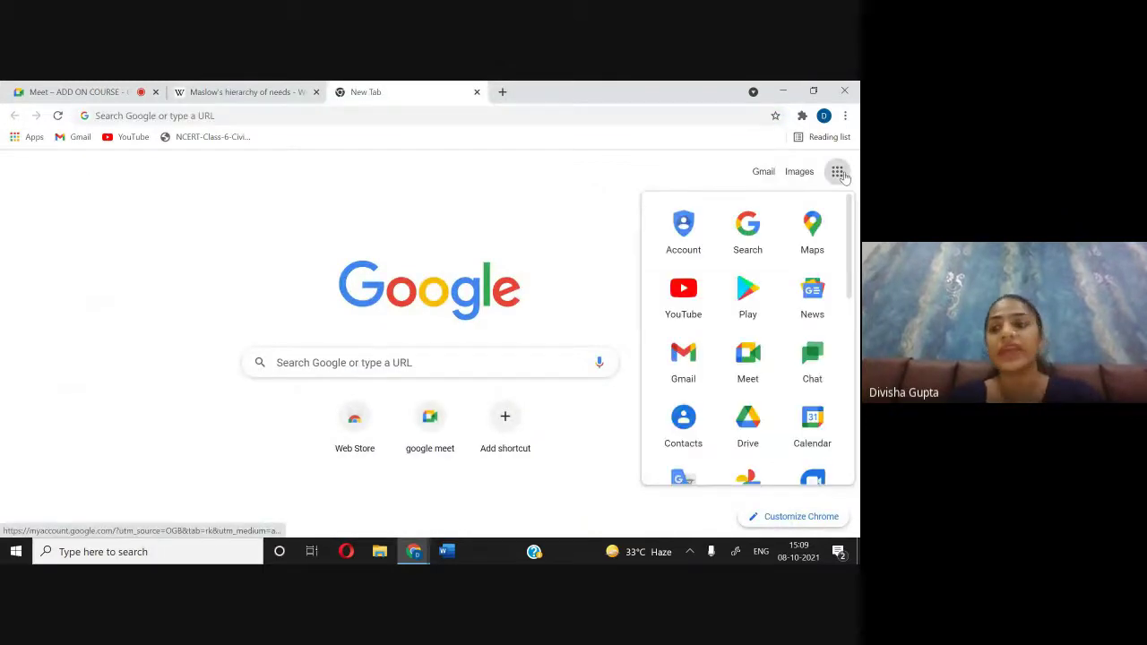
scroll(776, 269, "down", 3)
left_click(684, 410)
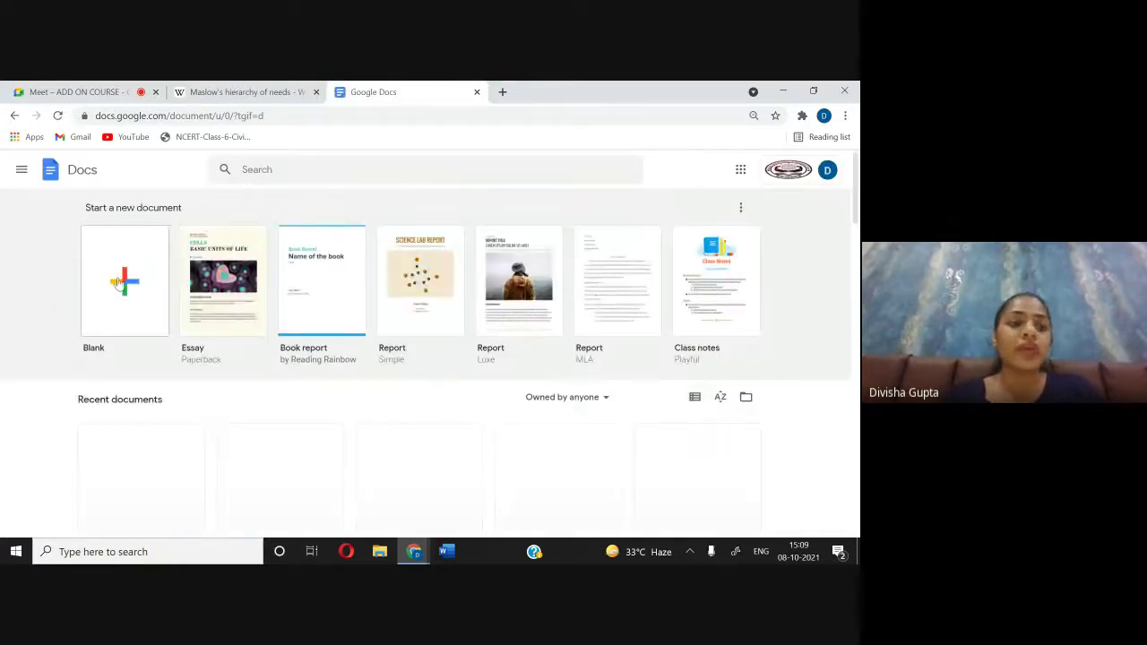
left_click(121, 283)
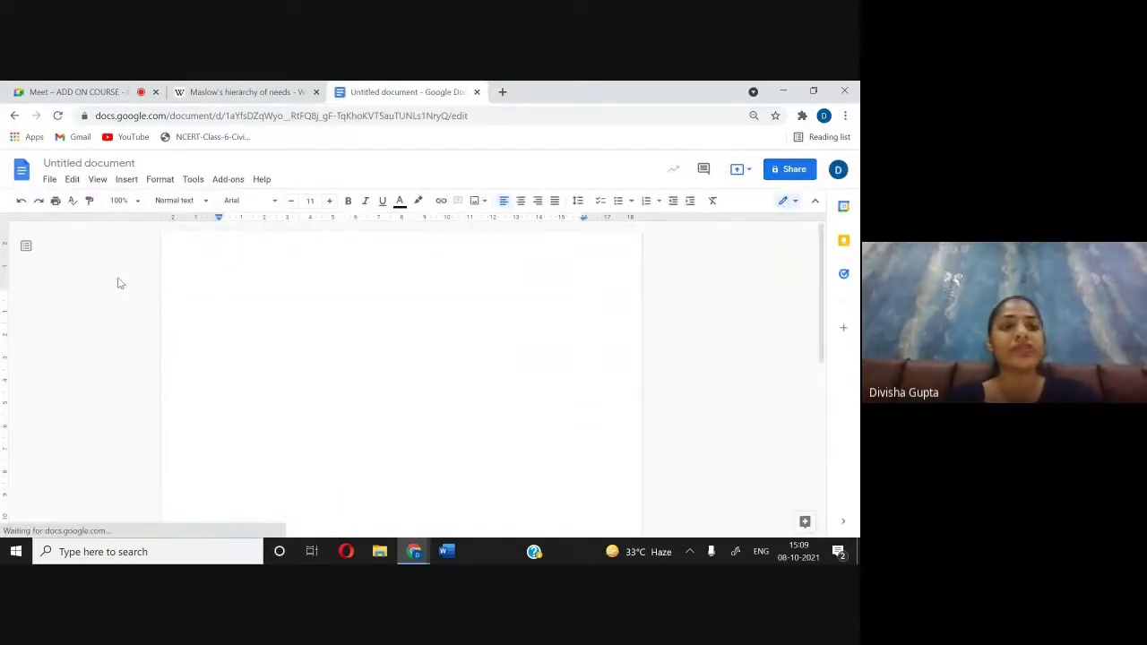
left_click(36, 87)
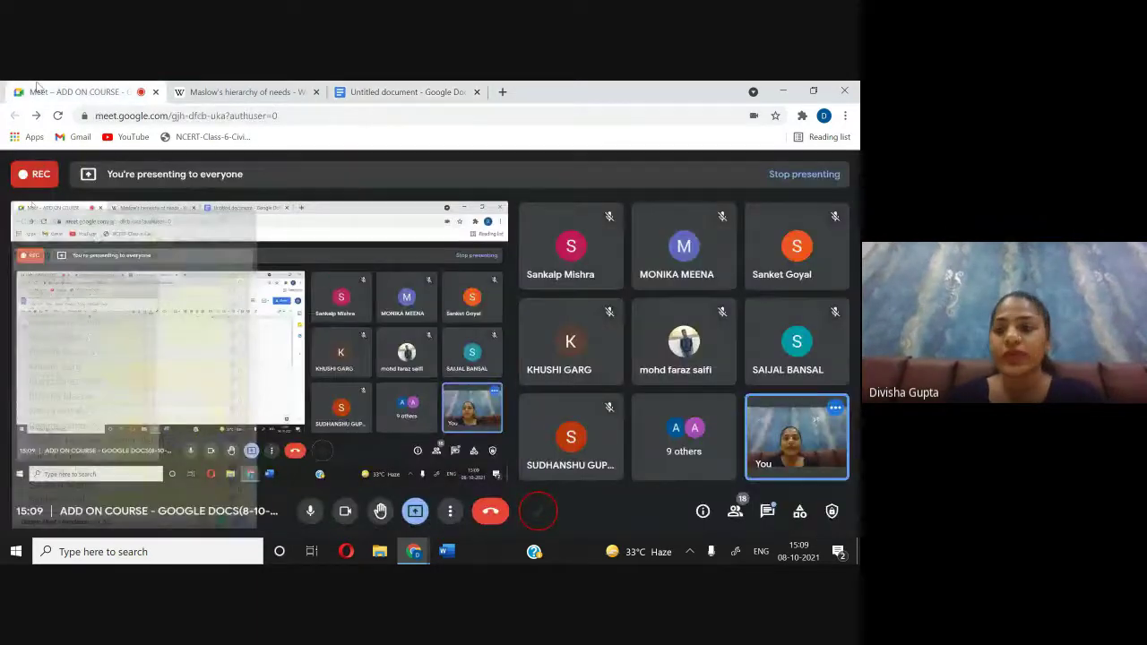
left_click(372, 91)
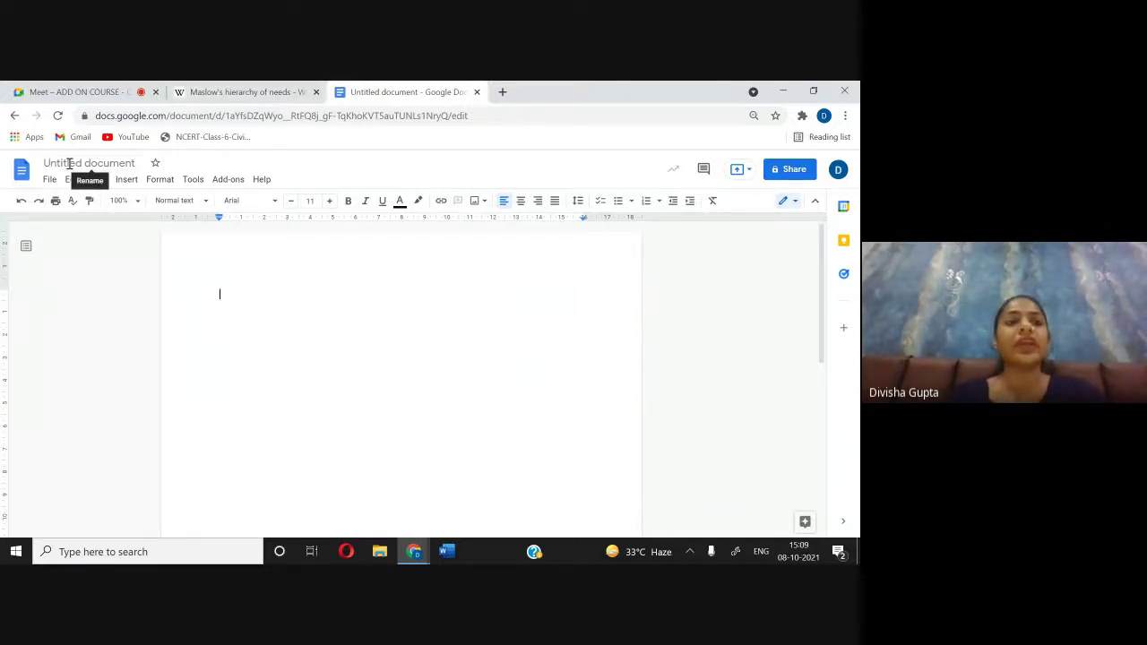
Step: Retitle the blank document 'ADD ON CLASS (8-10-2021)' and confirm the new name
left_click(68, 163)
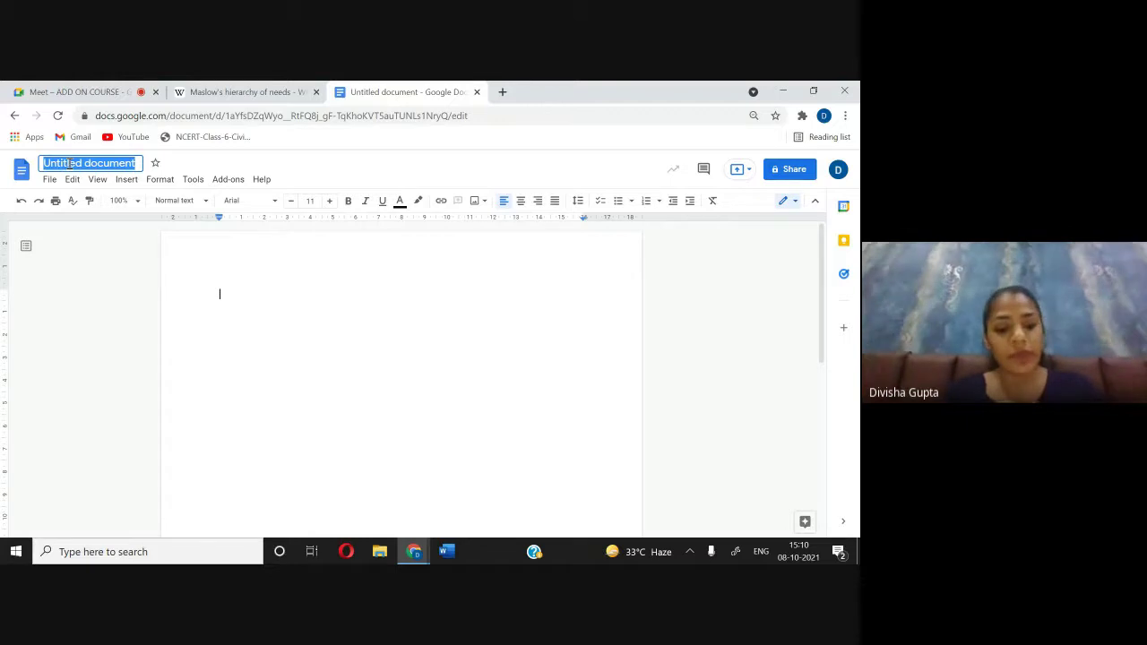
type("ADD ON CL")
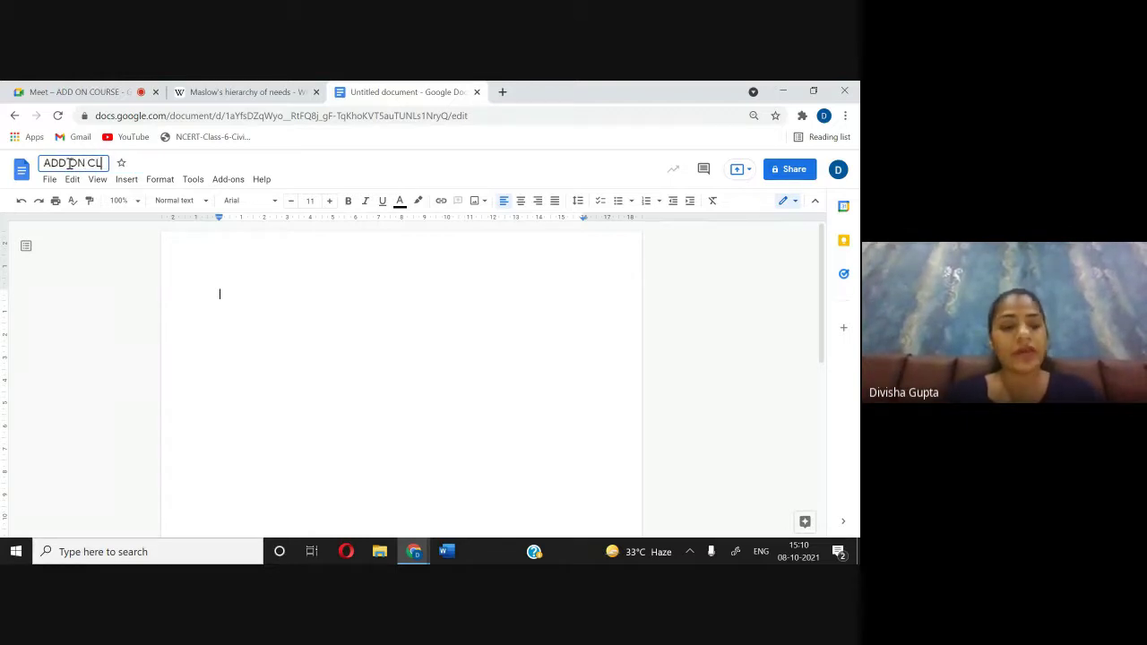
type("ASS")
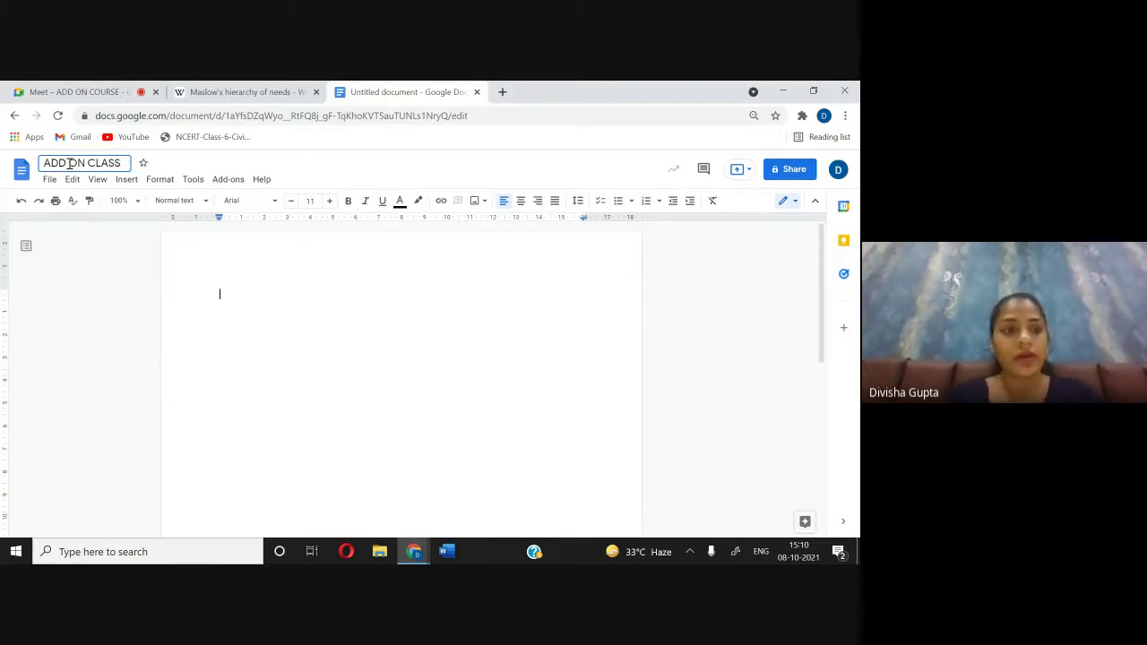
type(" (8-10")
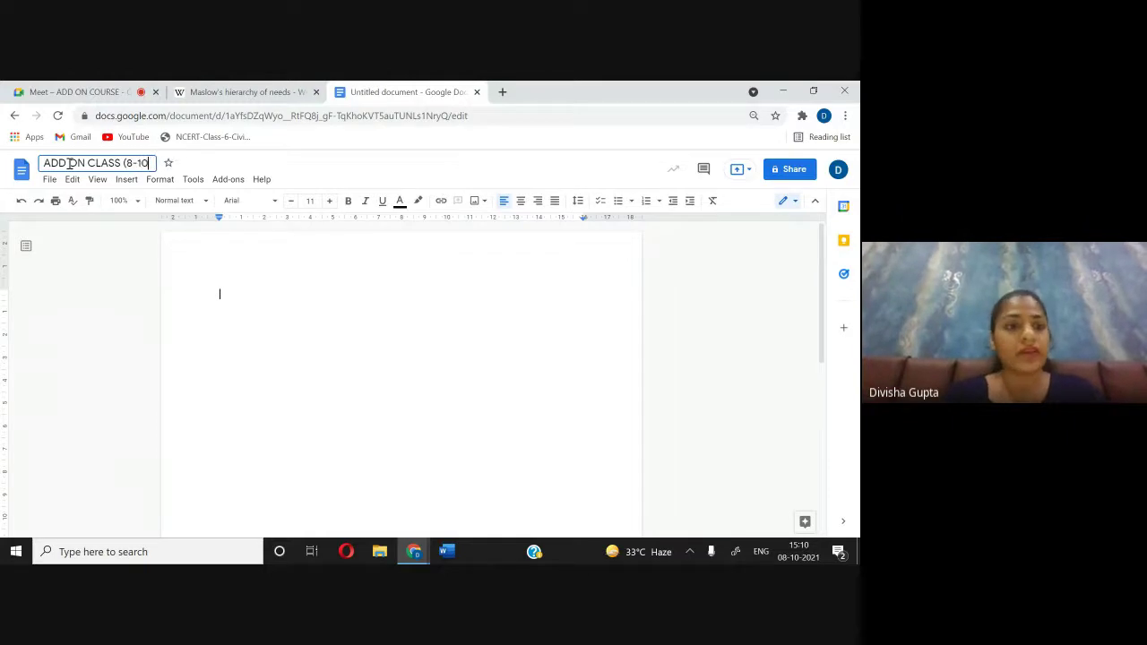
type("-2021)")
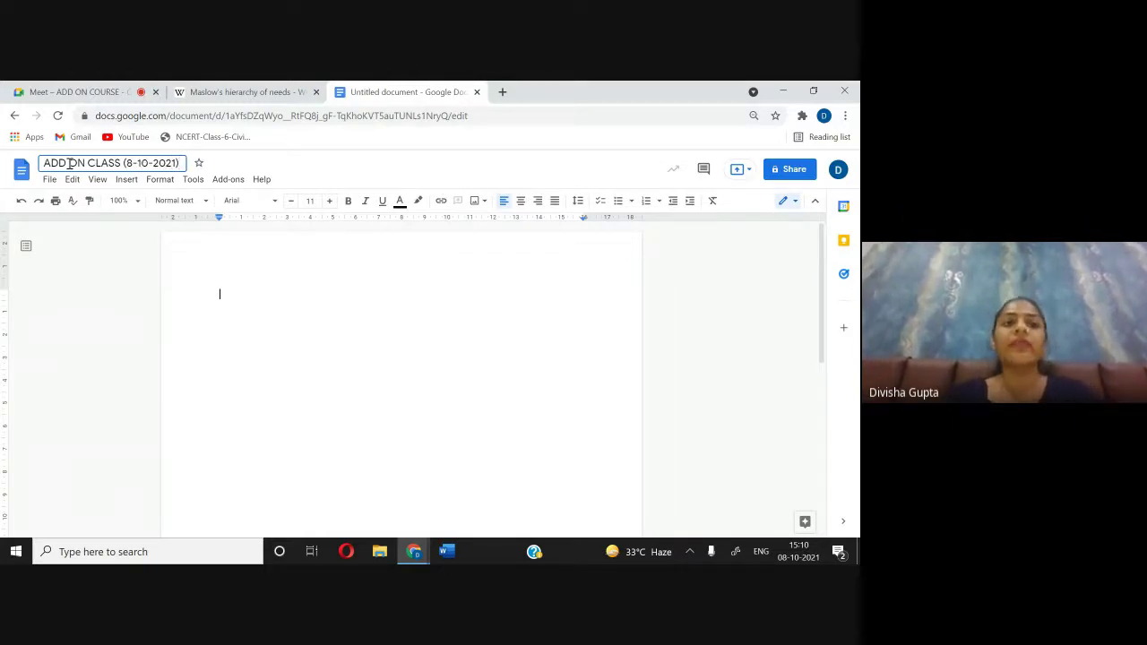
left_click(195, 255)
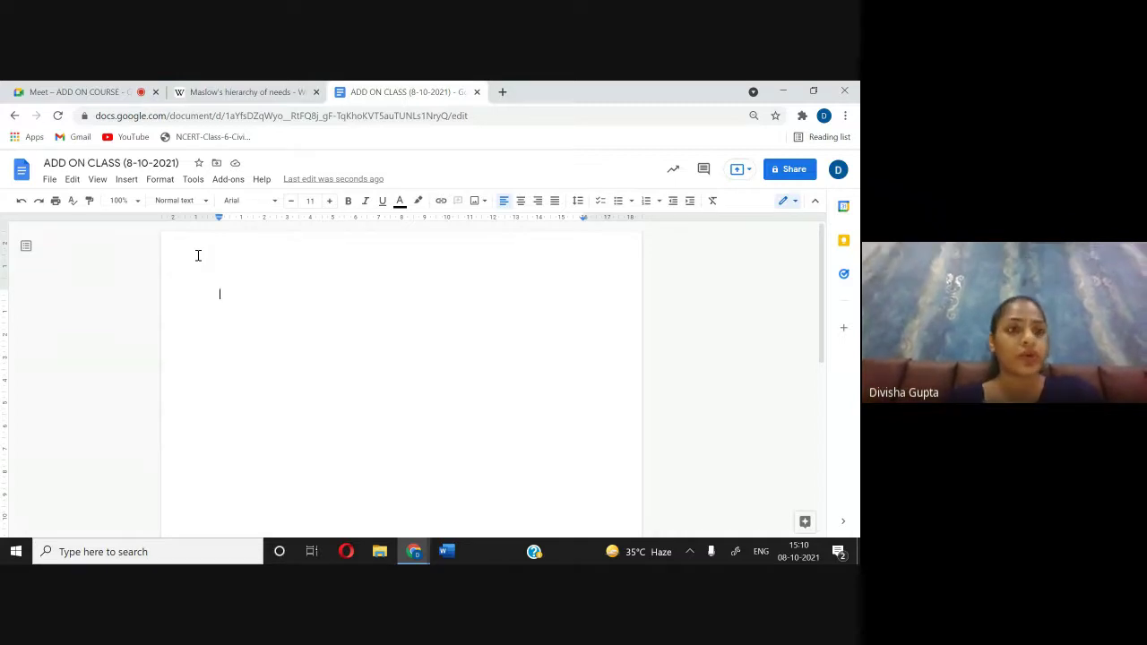
Step: Check the document's Drive folder without moving it, then star the ADD ON CLASS document
left_click(90, 163)
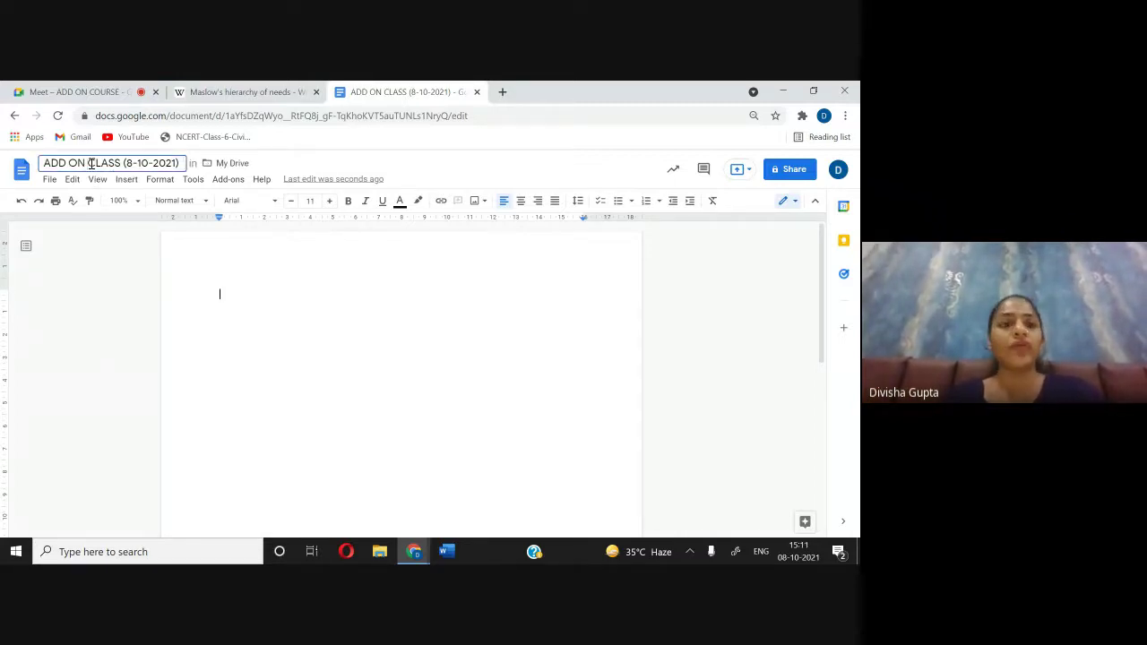
left_click(243, 296)
left_click(138, 163)
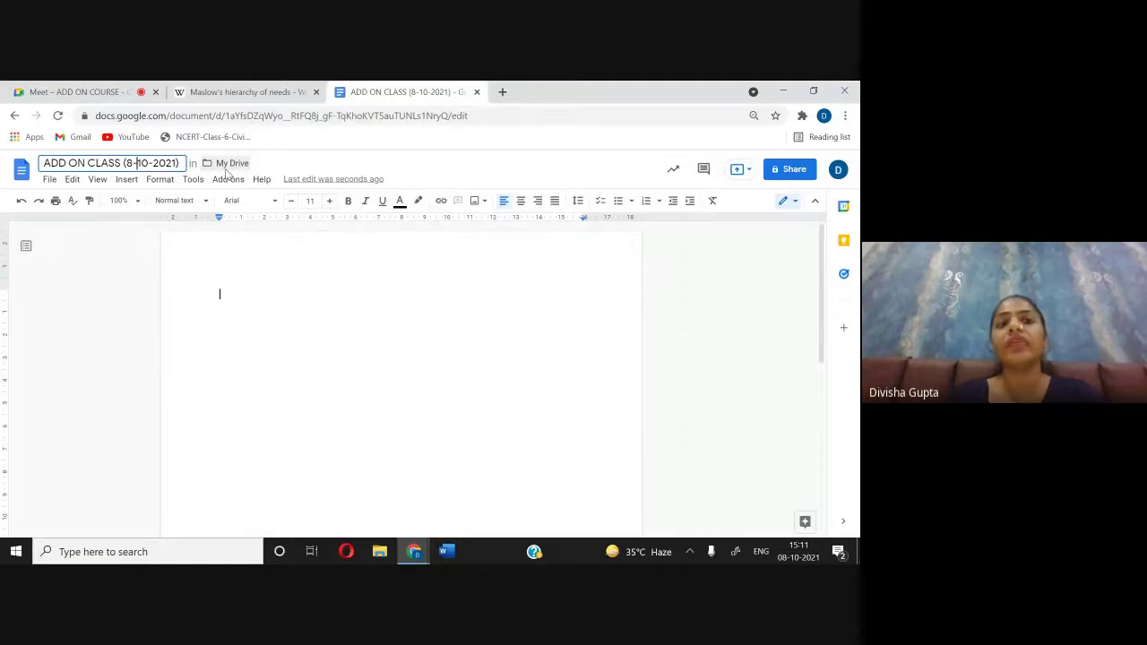
left_click(215, 166)
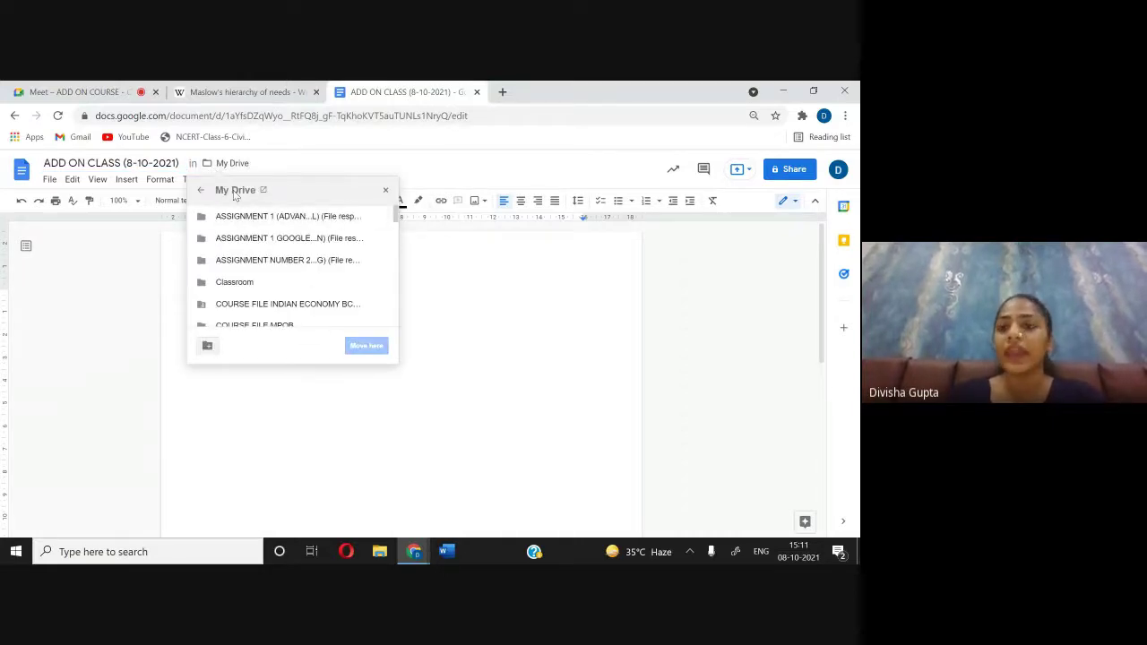
left_click(383, 194)
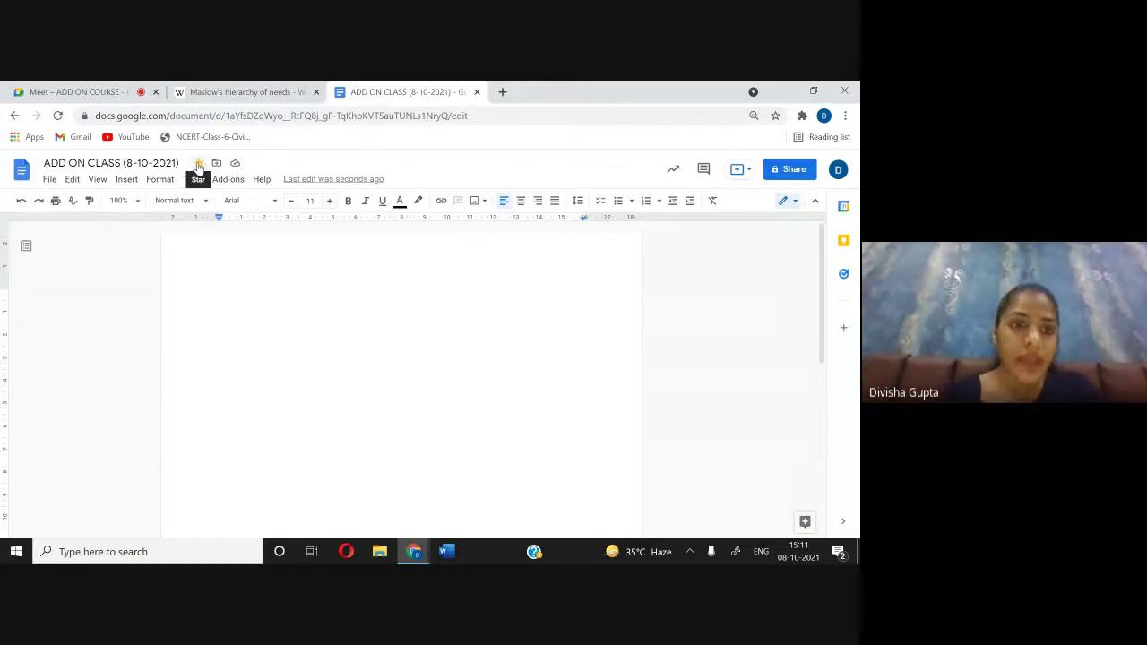
left_click(198, 164)
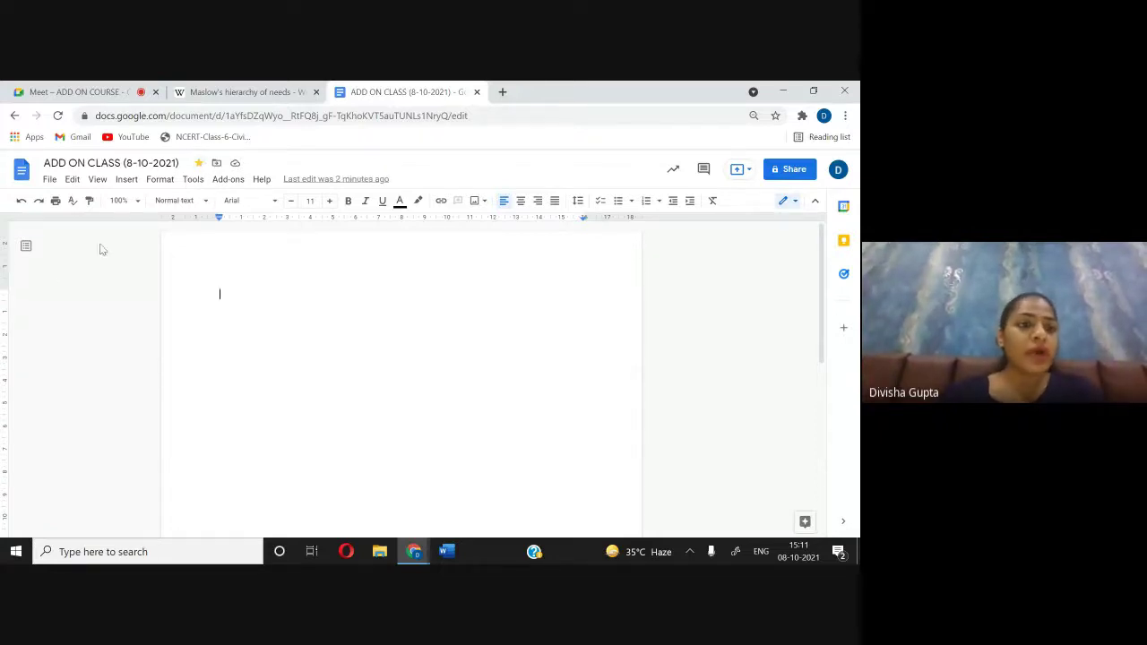
left_click(51, 180)
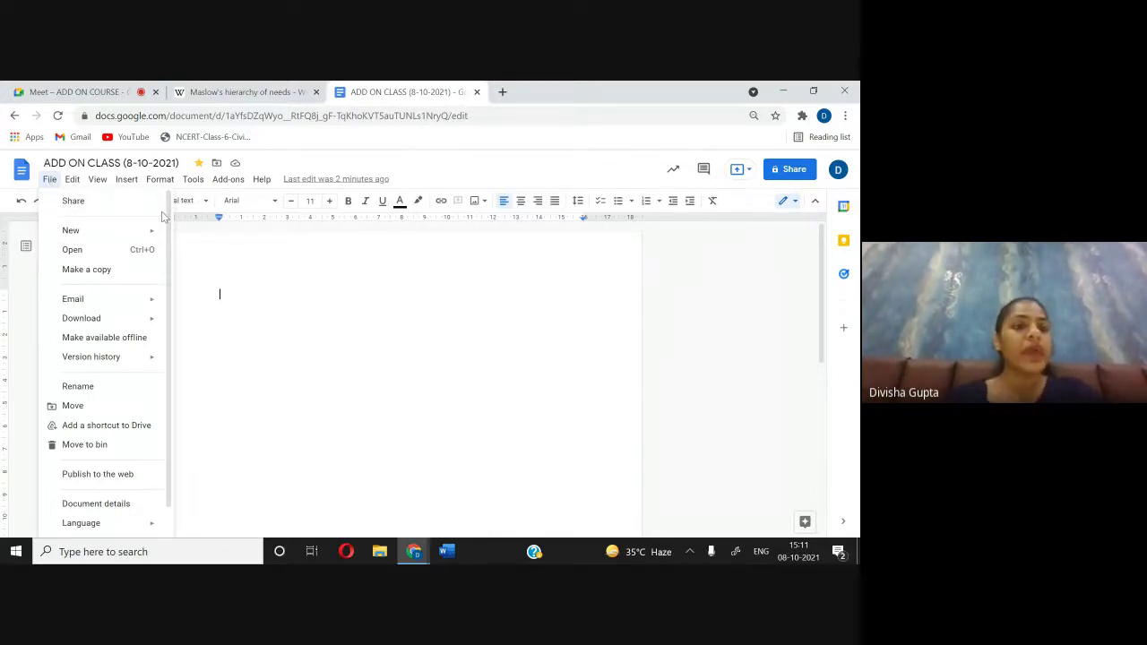
mouse_move(116, 234)
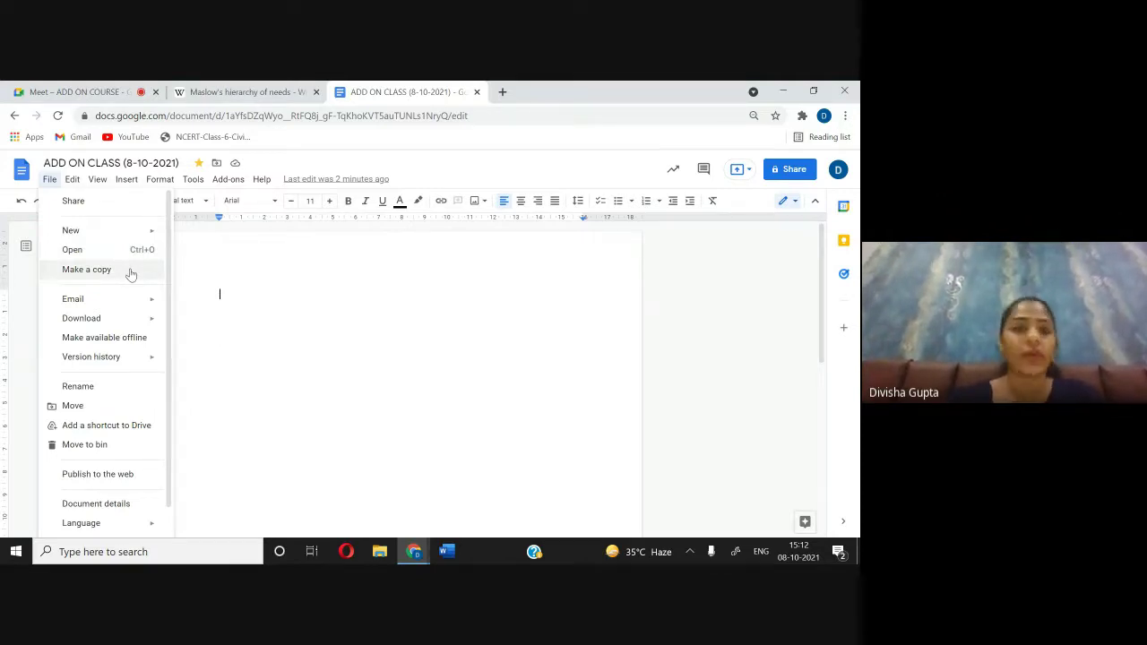
mouse_move(128, 302)
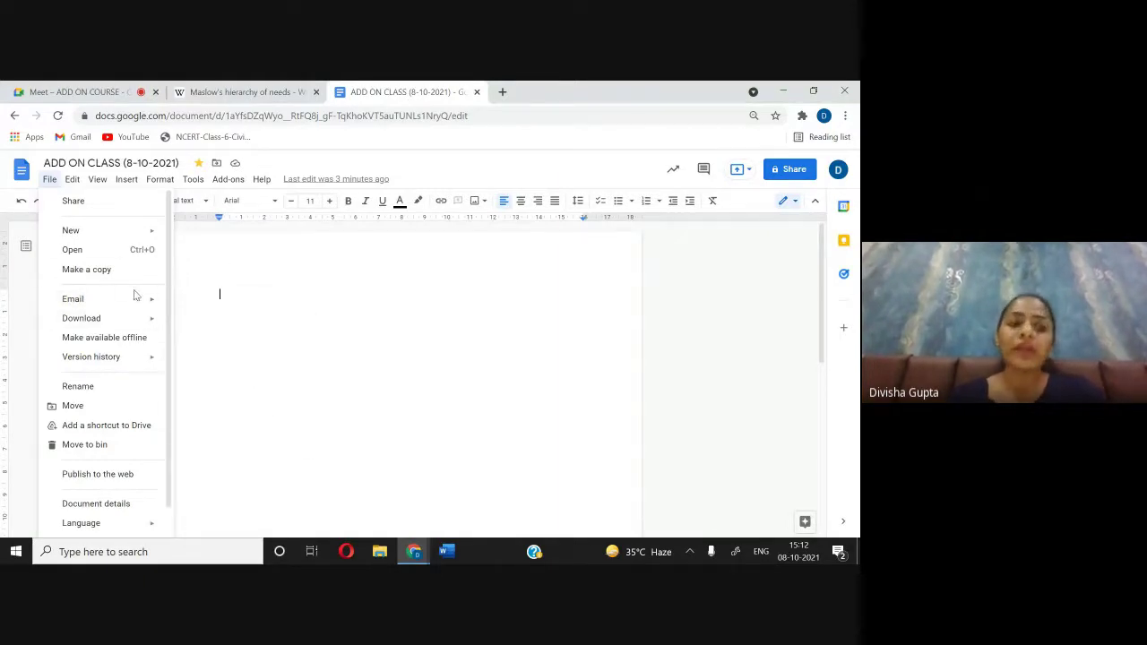
left_click(77, 91)
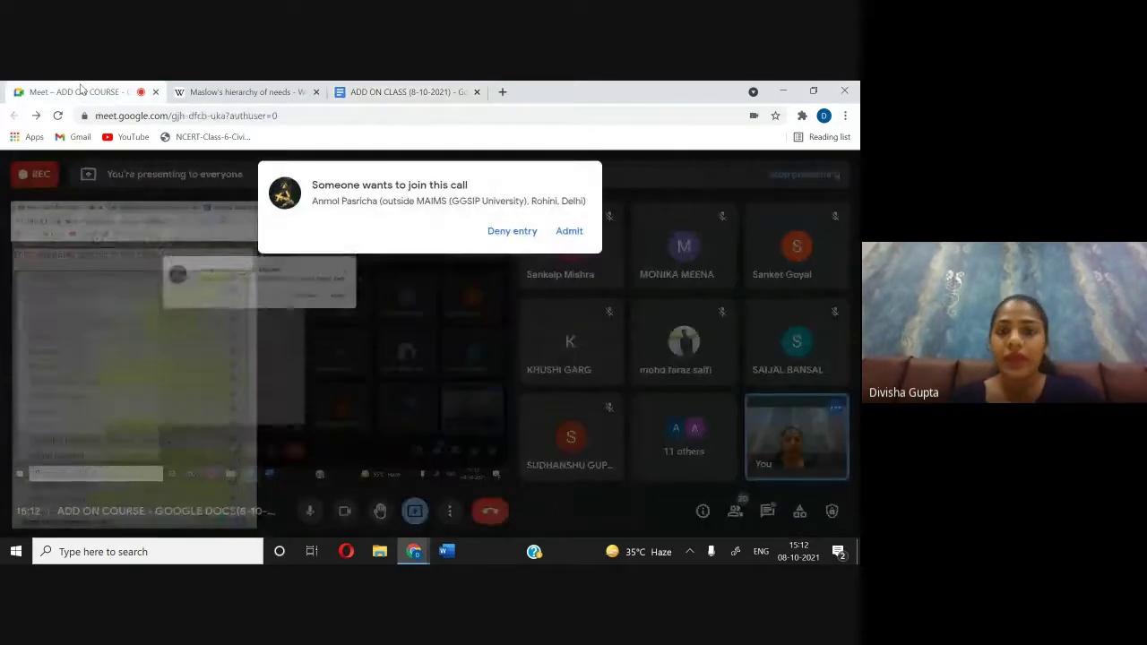
Step: Admit the waiting participant to the Meet call, glance at the chat, then go back to the document
left_click(569, 231)
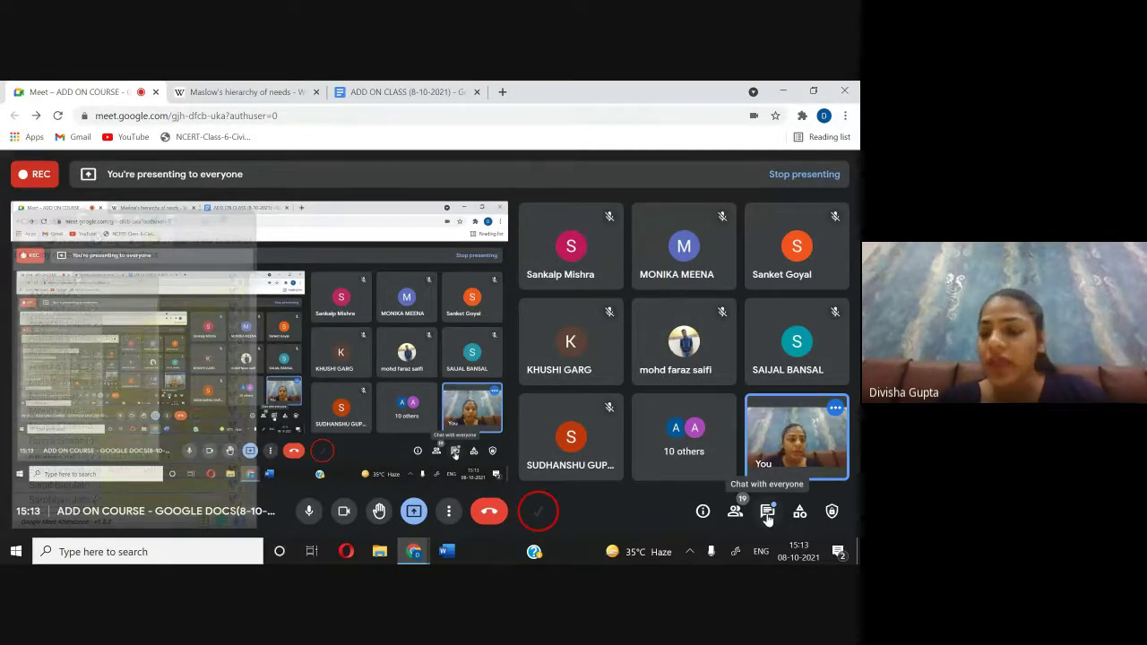
left_click(767, 516)
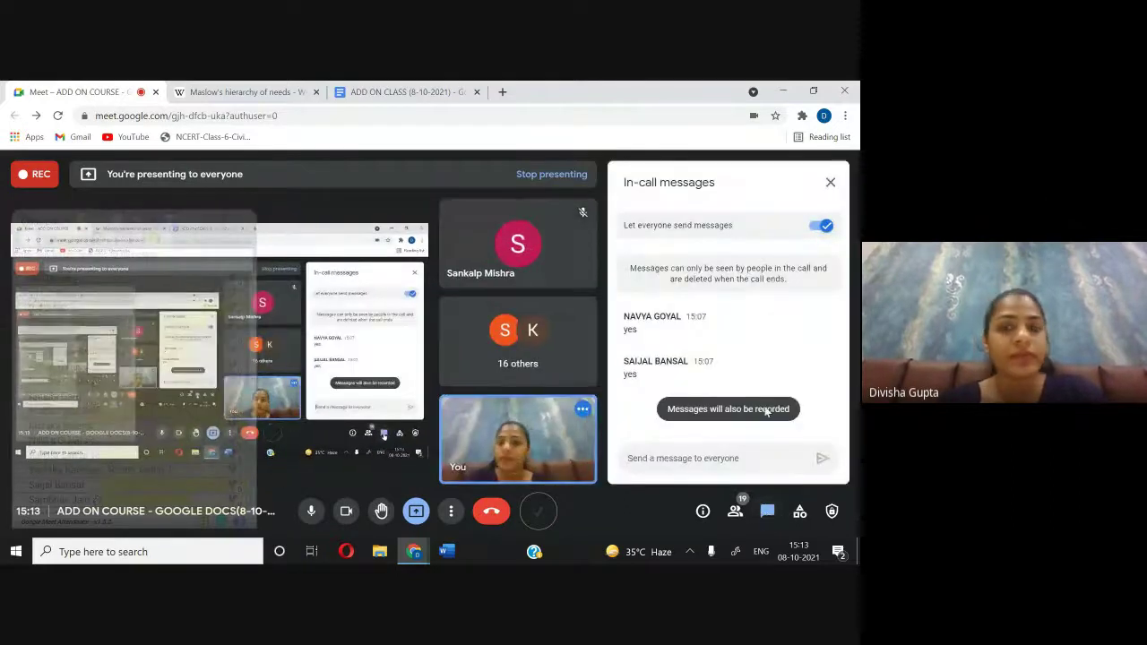
left_click(831, 182)
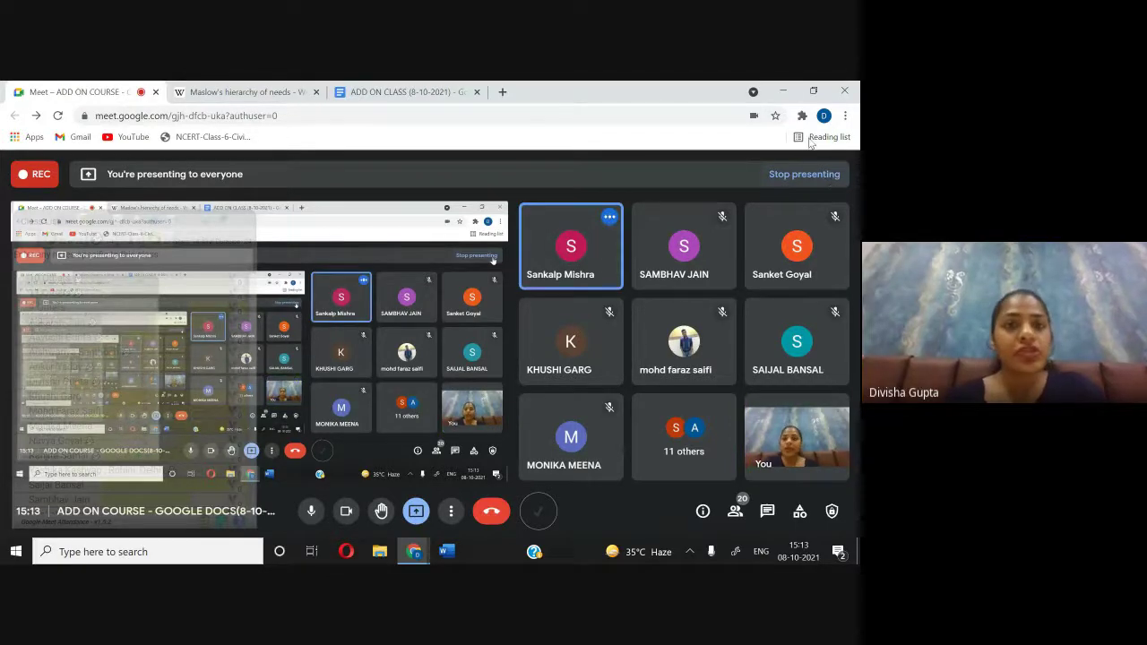
left_click(471, 86)
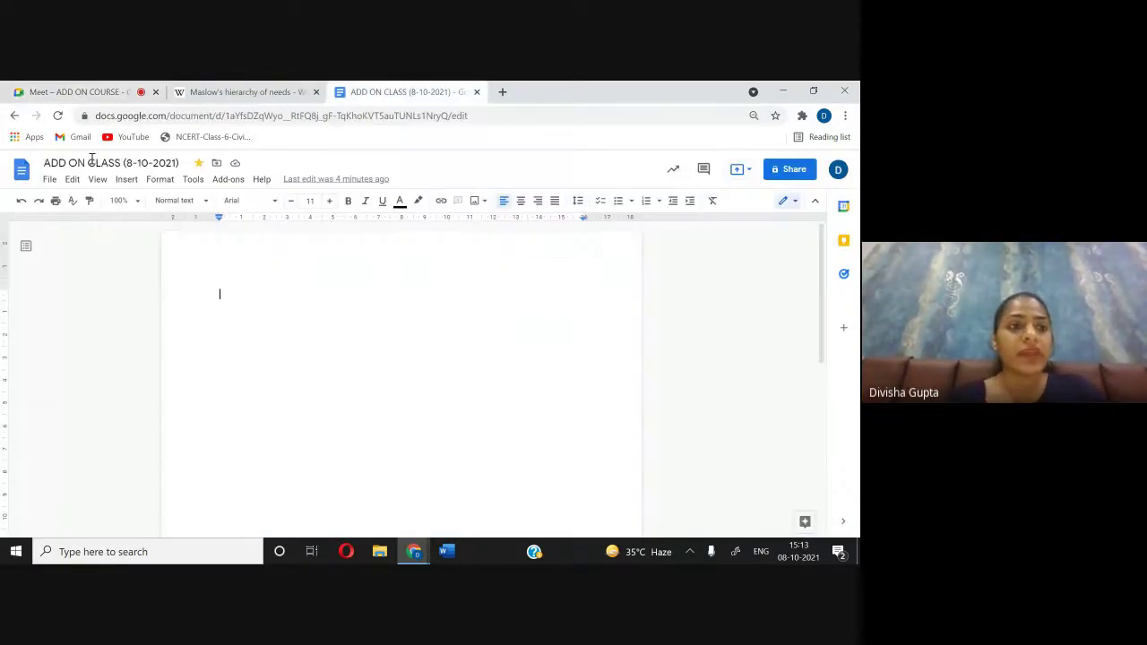
Step: Look over the File menu's Download, Version history and Rename entries
left_click(50, 183)
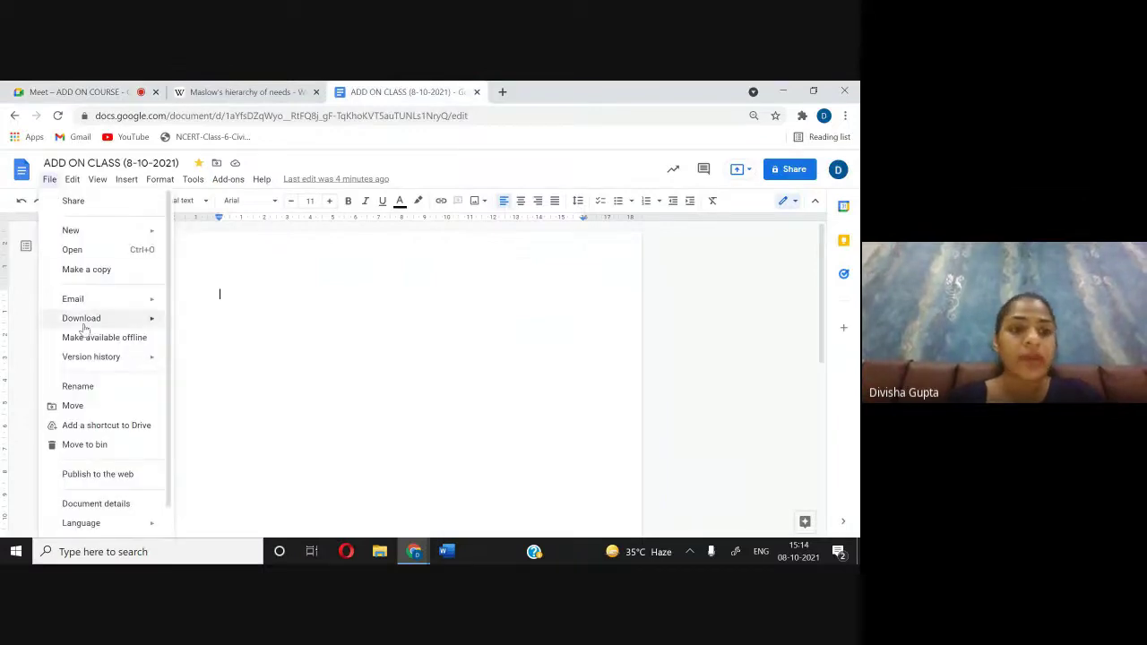
mouse_move(85, 325)
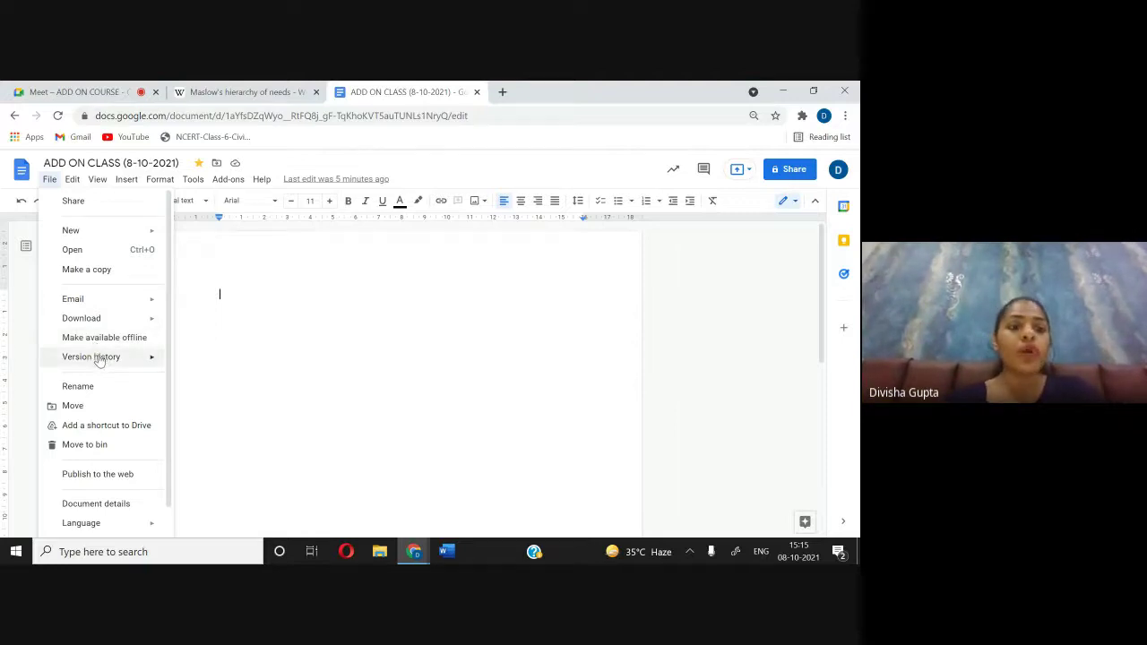
mouse_move(100, 360)
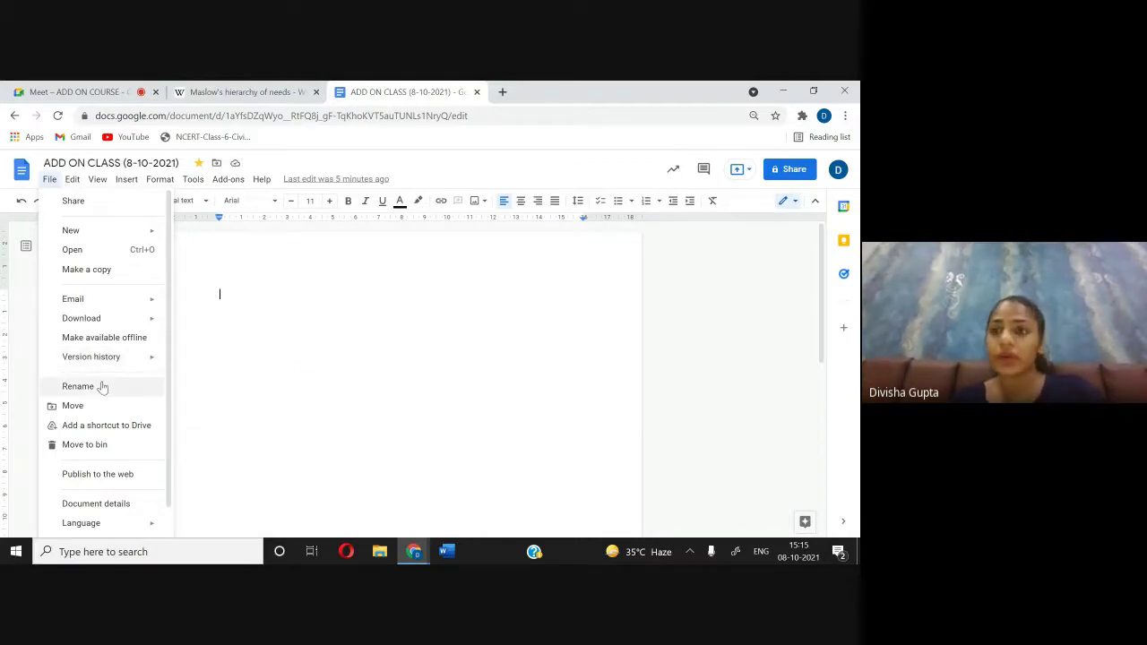
Step: Select CLASS in the document title, then show the File menu with its Rename and Move options
left_click(108, 164)
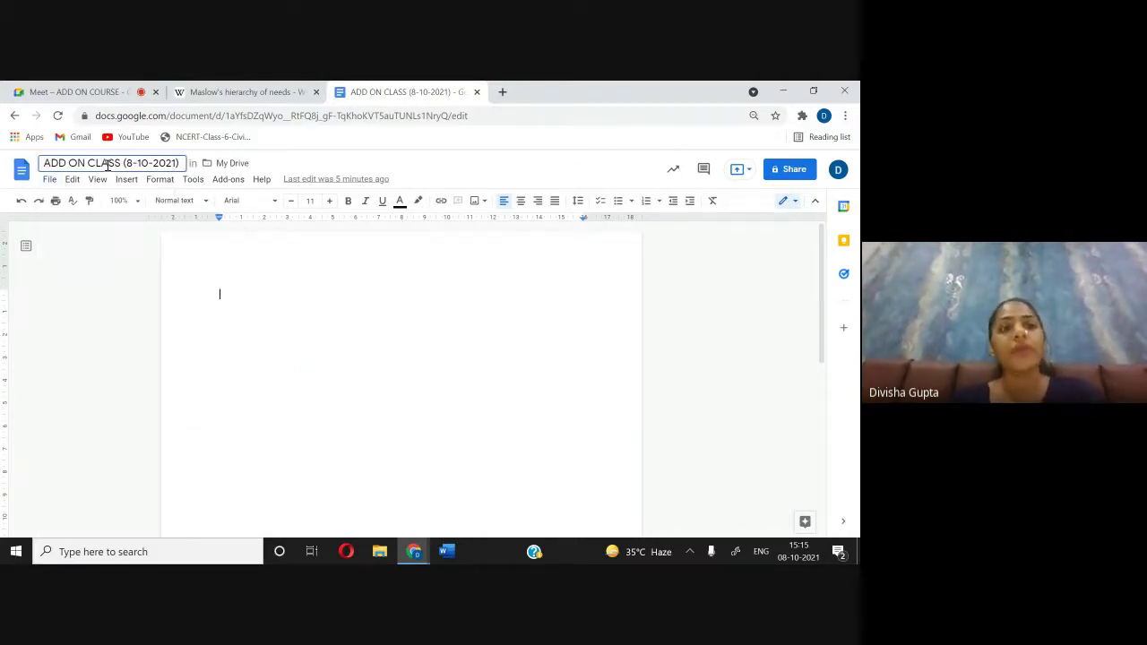
double_click(108, 166)
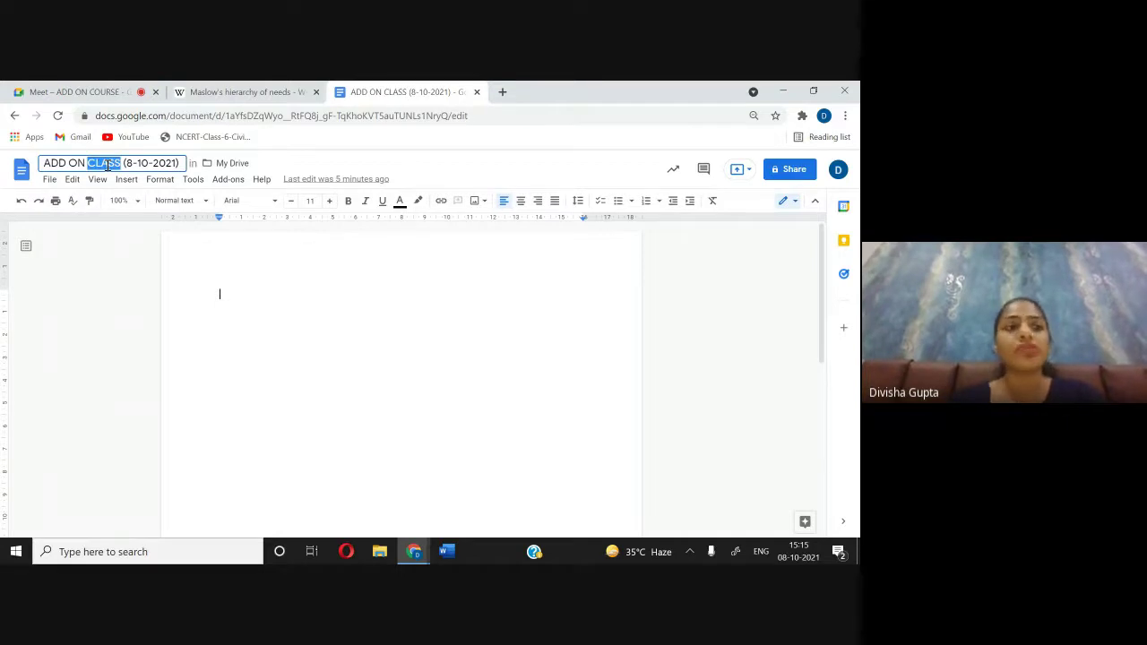
left_click(49, 179)
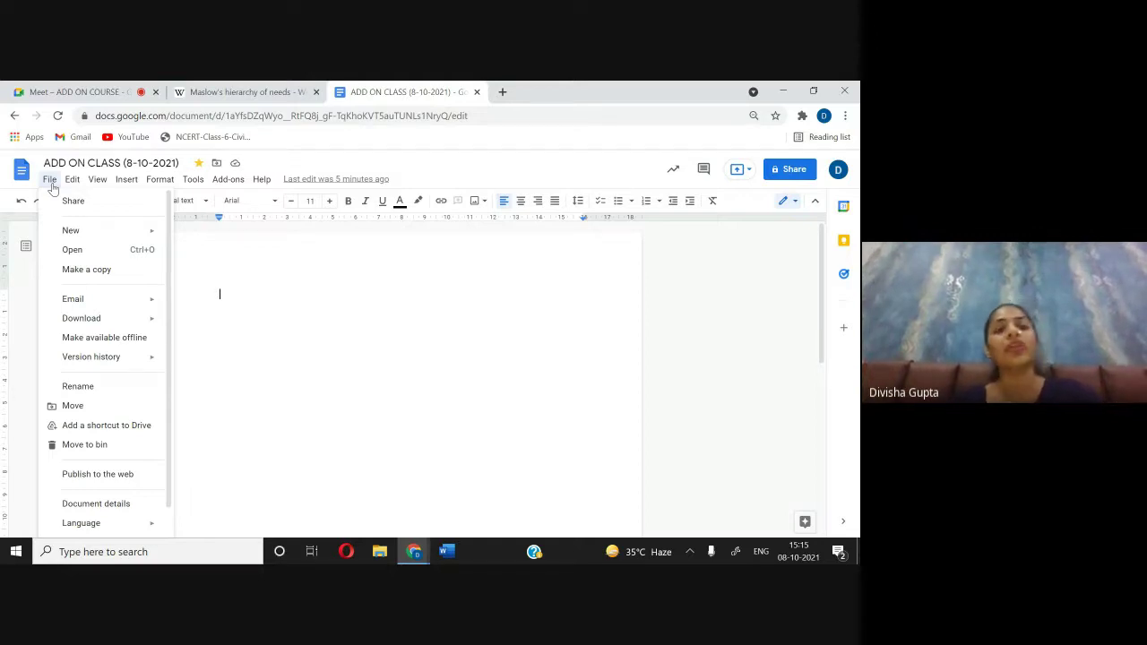
left_click(70, 158)
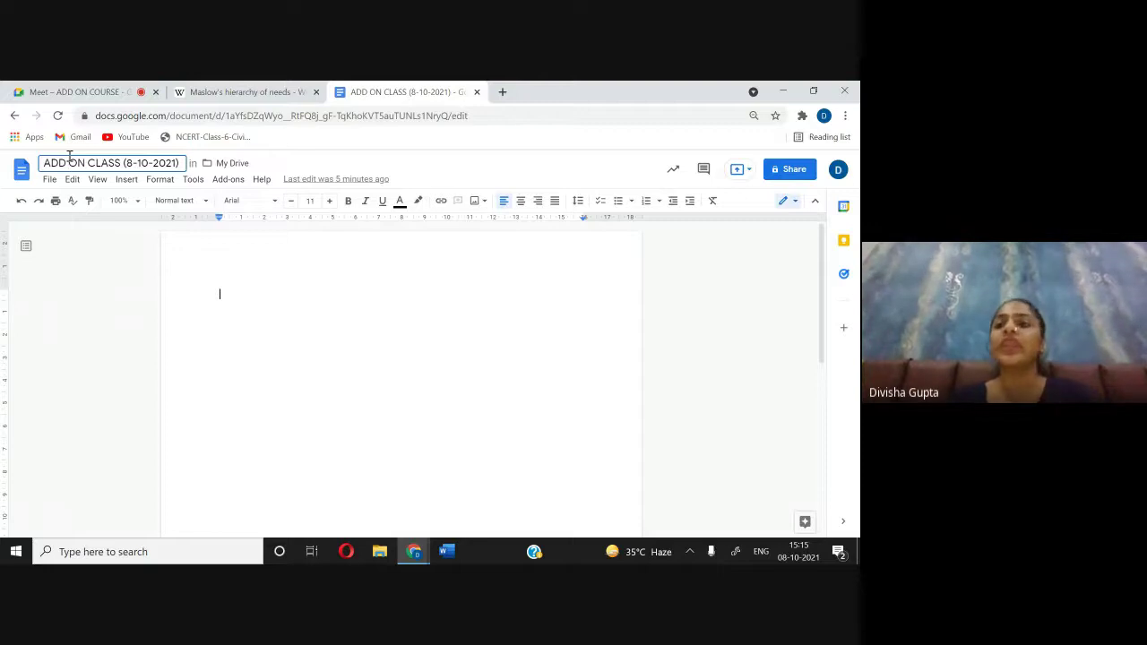
left_click(50, 179)
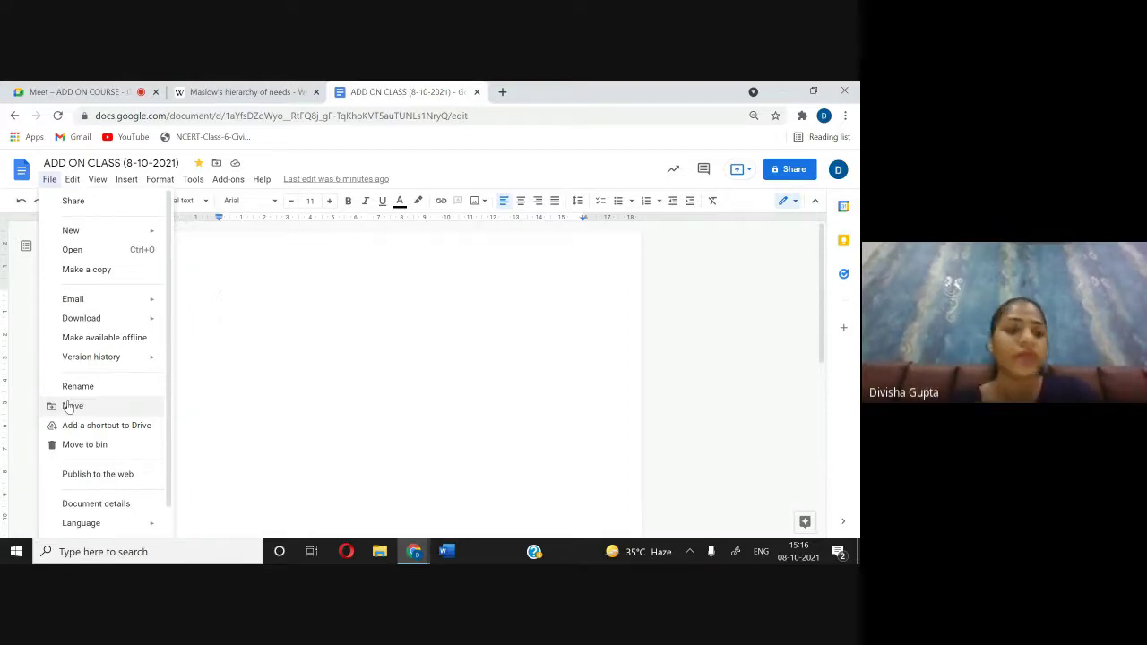
Step: Move the document into 'course file 209 IE' inside the COURSE FILE INDIAN ECONOMY folder
left_click(71, 406)
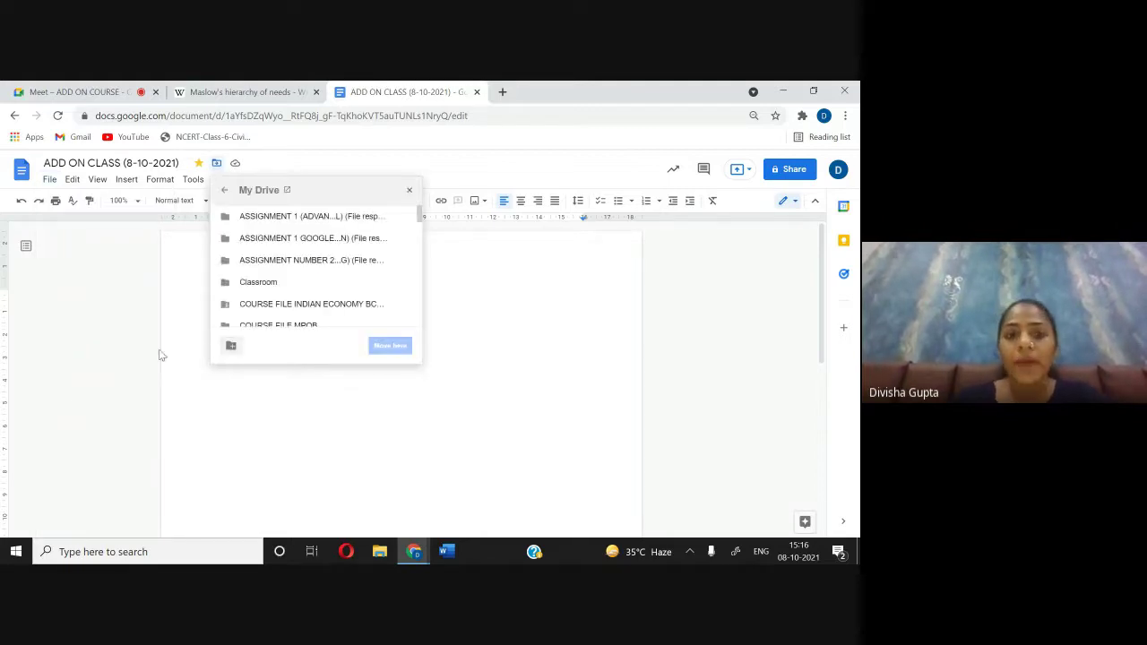
scroll(275, 279, "down", 2)
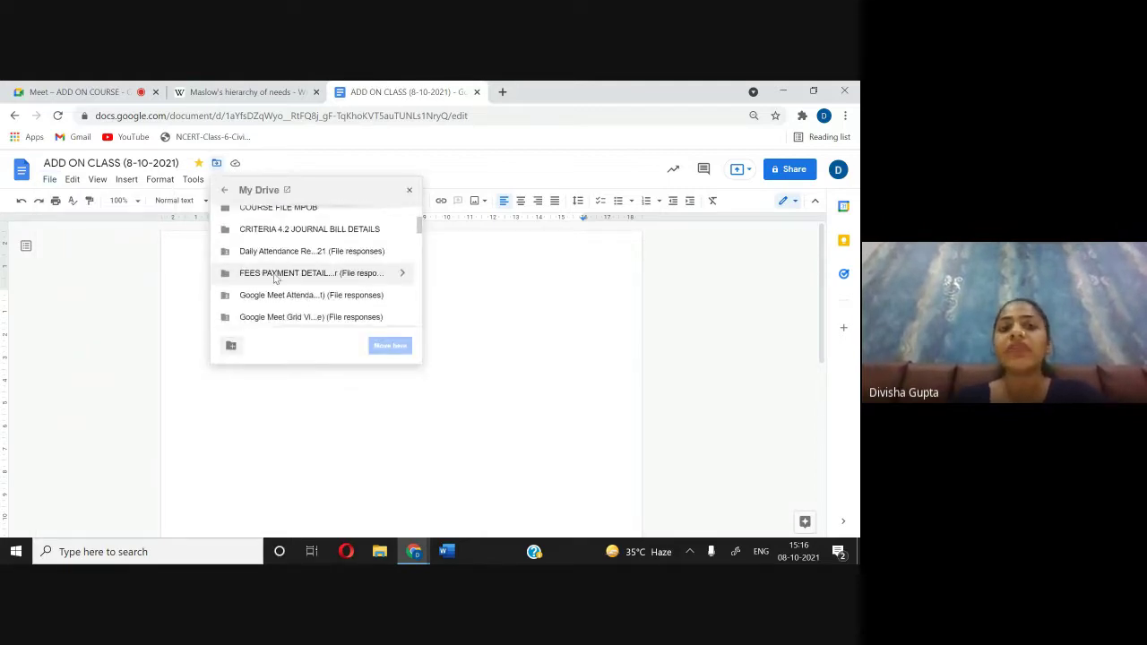
scroll(275, 279, "down", 5)
scroll(276, 279, "up", 8)
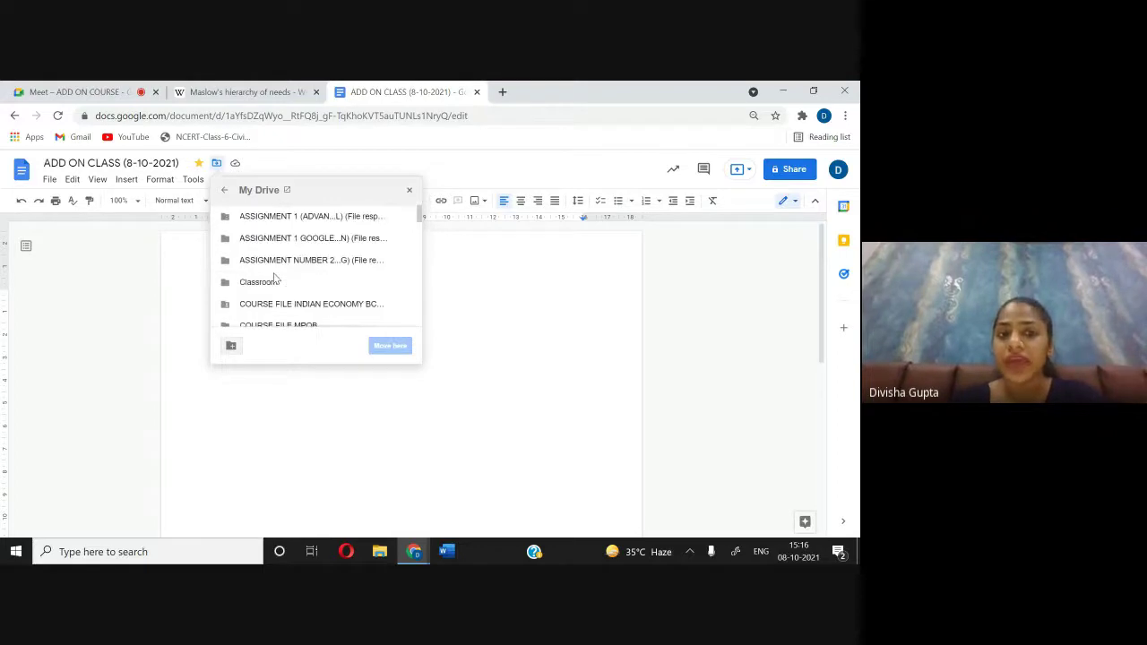
scroll(275, 280, "down", 1)
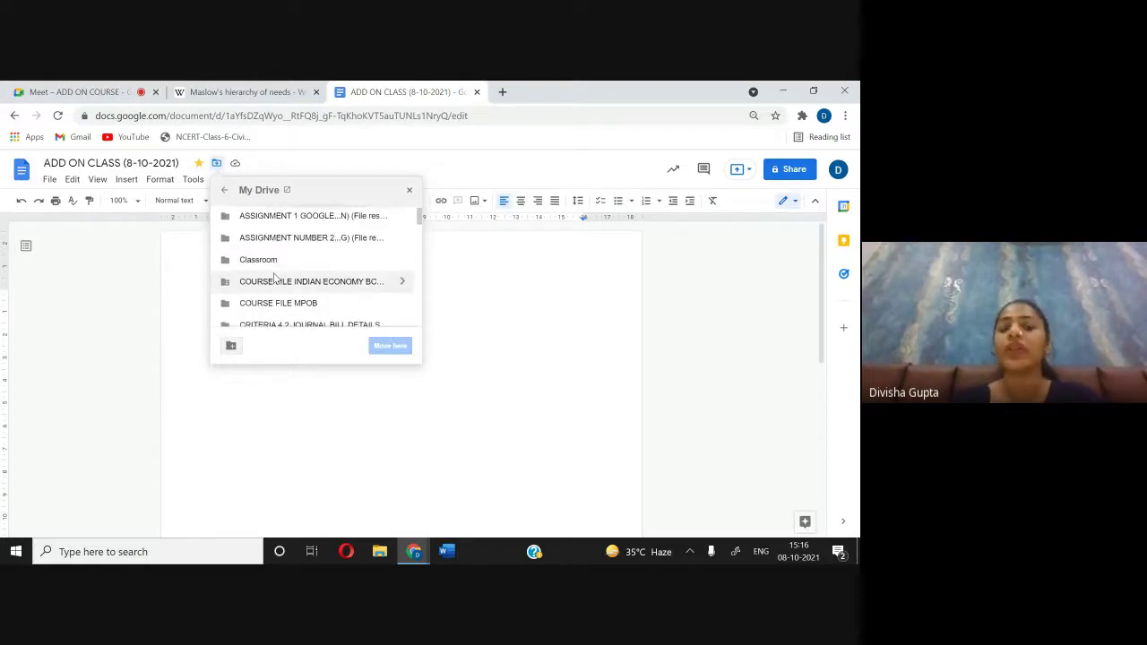
scroll(275, 278, "down", 2)
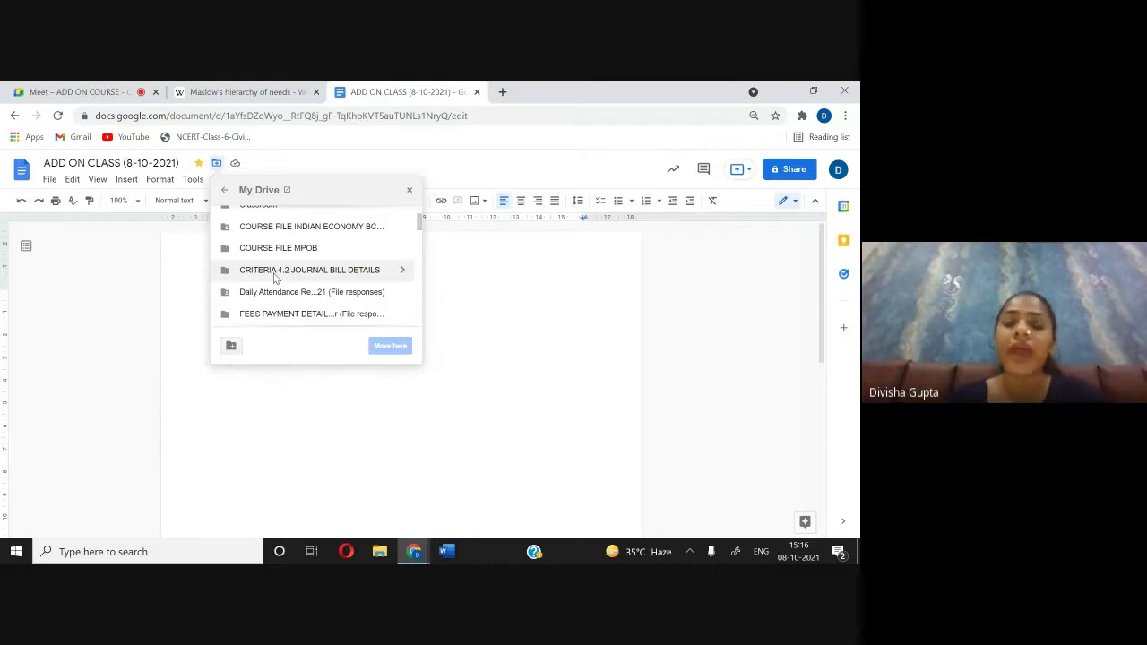
scroll(276, 278, "down", 1)
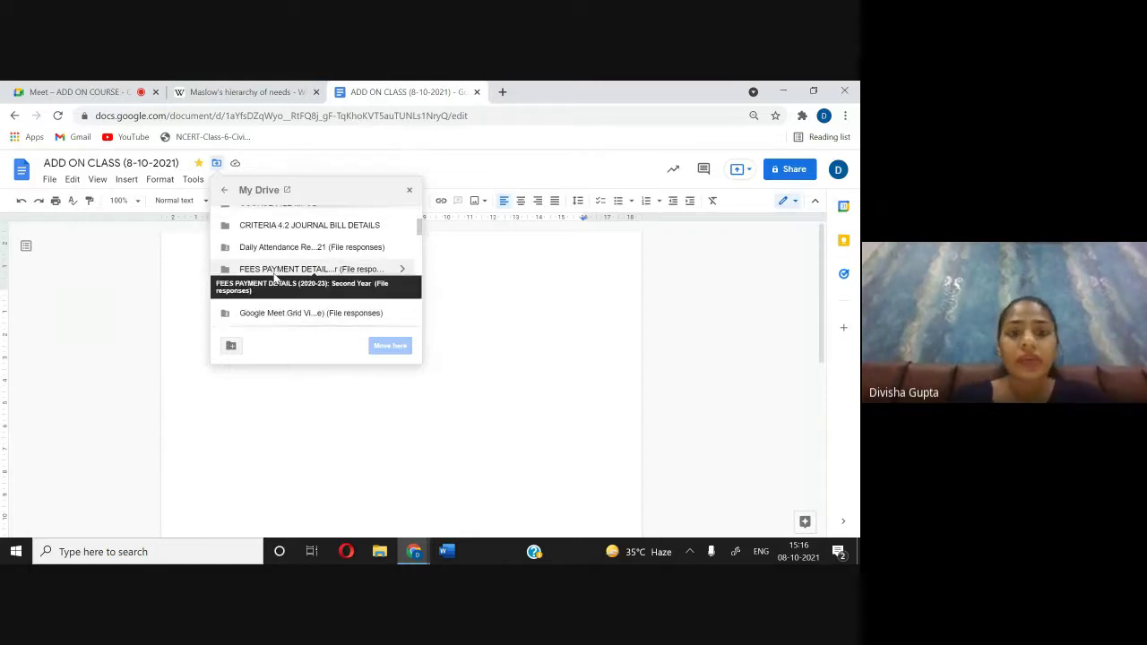
scroll(287, 273, "up", 3)
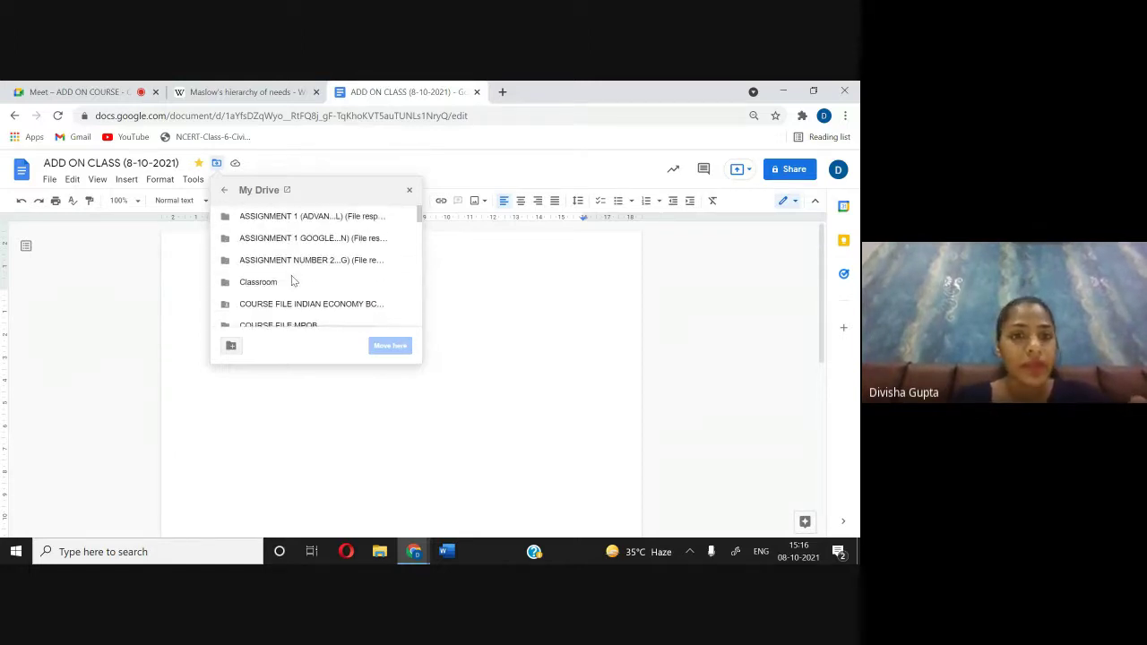
scroll(298, 278, "down", 2)
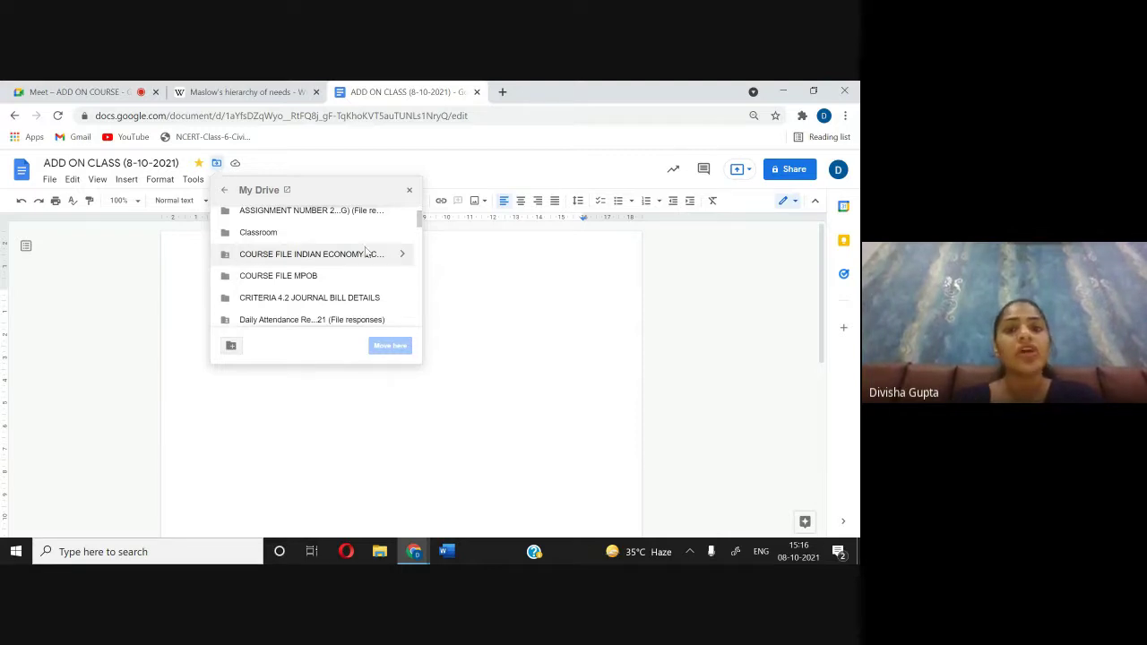
left_click(401, 254)
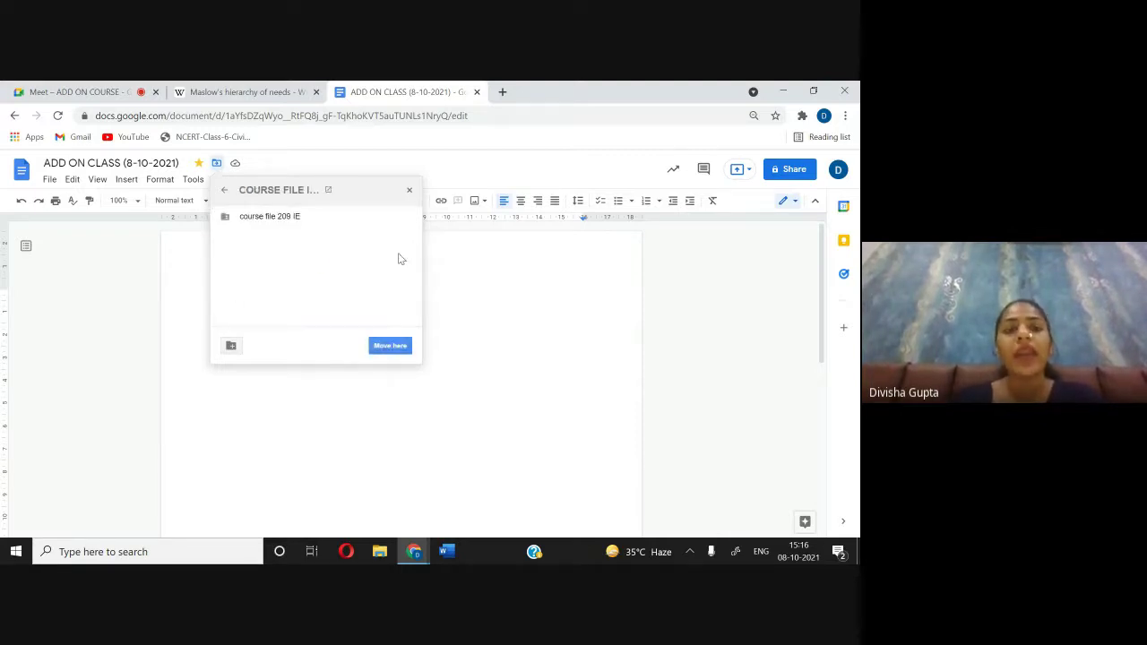
left_click(319, 214)
left_click(389, 346)
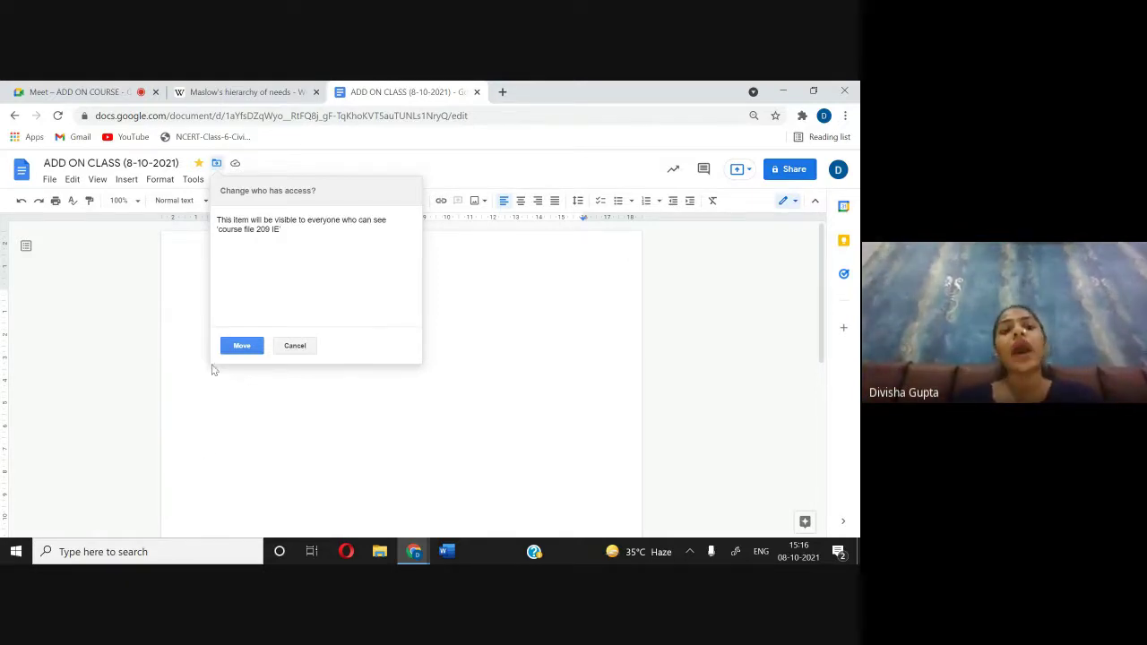
Step: Confirm the move into course file 209 IE despite the access change, then check the Meet call
left_click(235, 346)
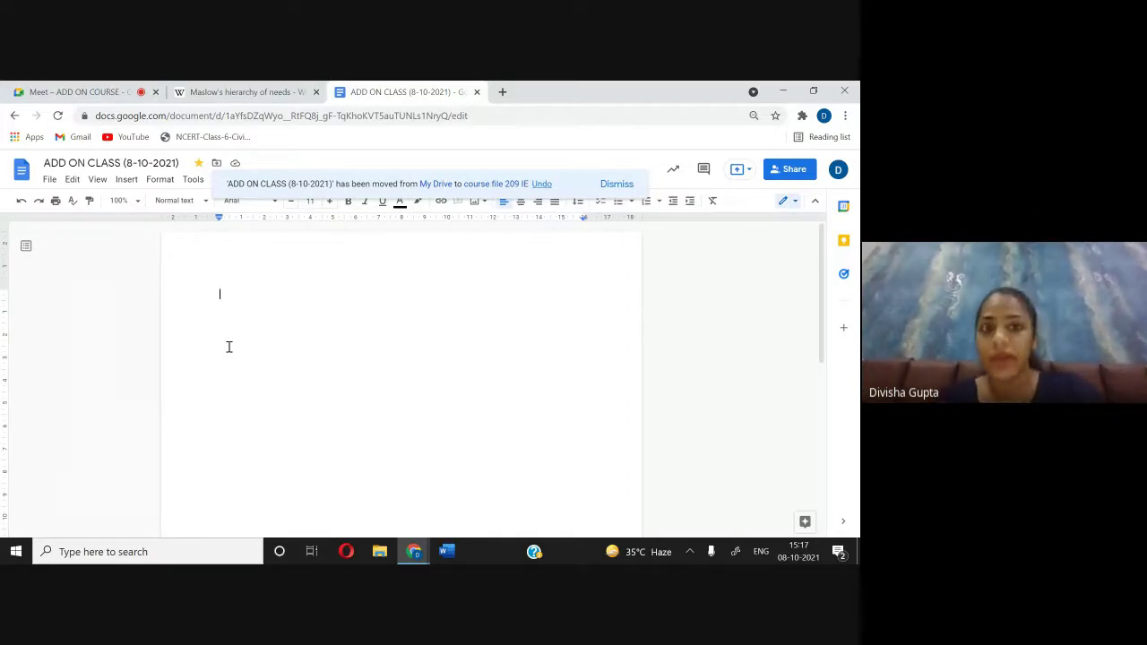
key("ctrl+1")
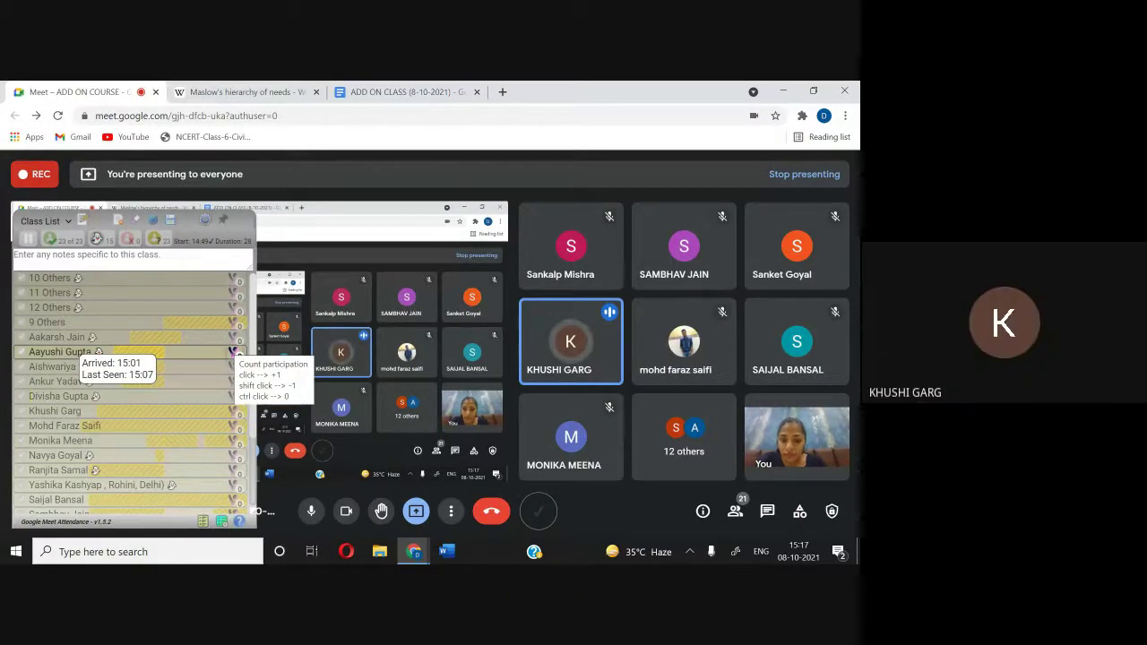
left_click(394, 89)
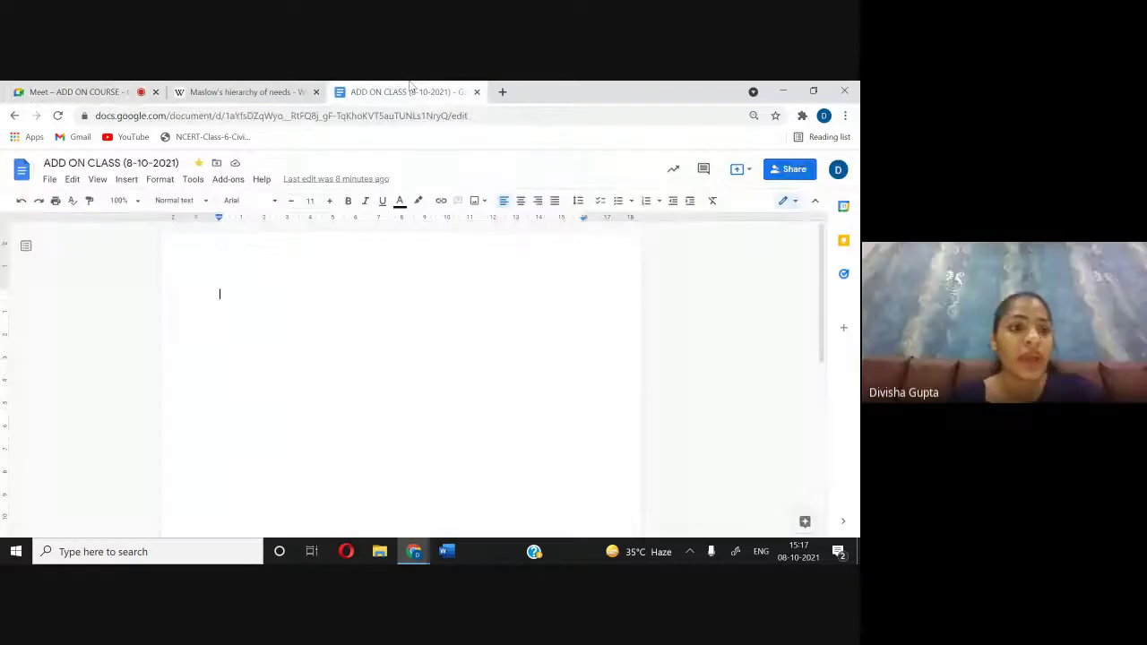
left_click(49, 179)
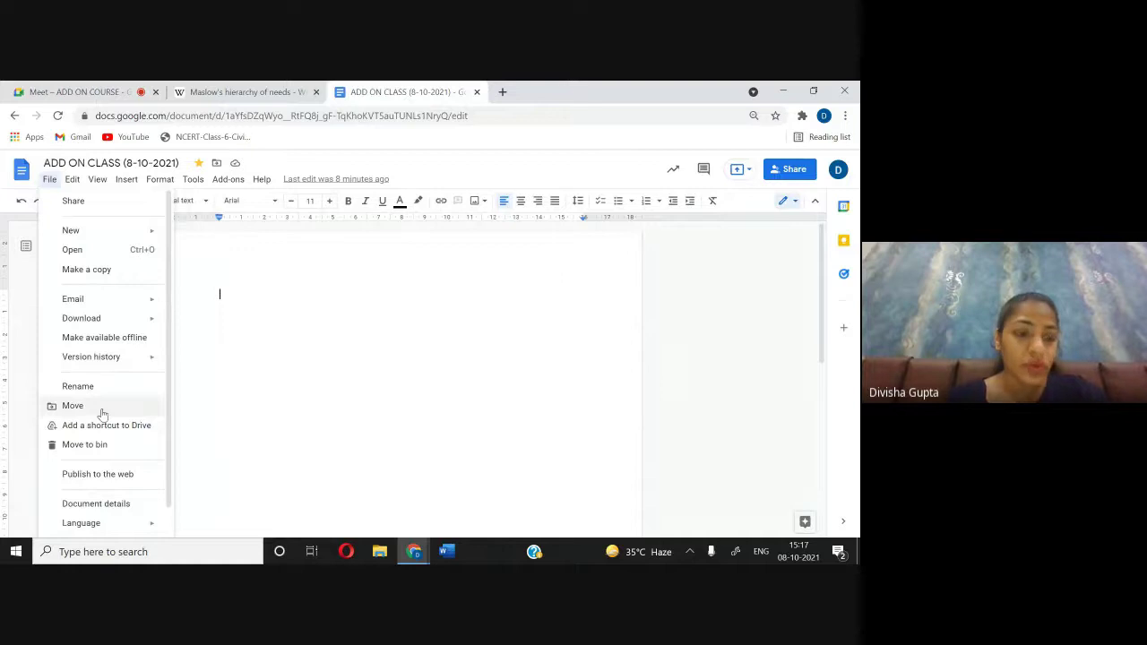
left_click(72, 406)
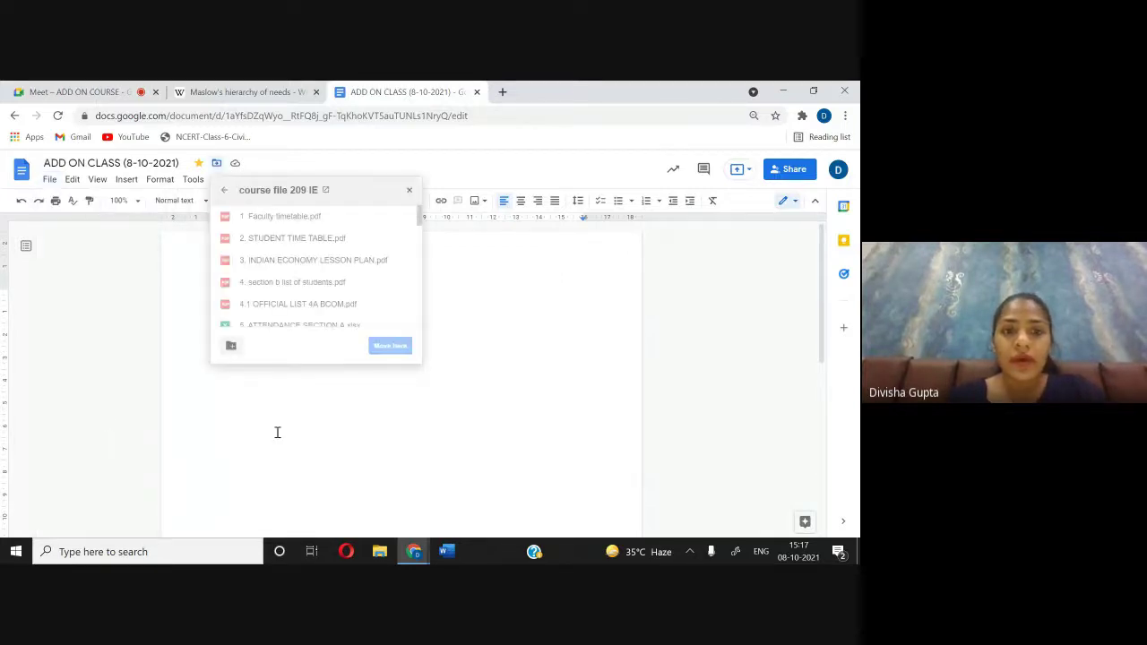
left_click(410, 191)
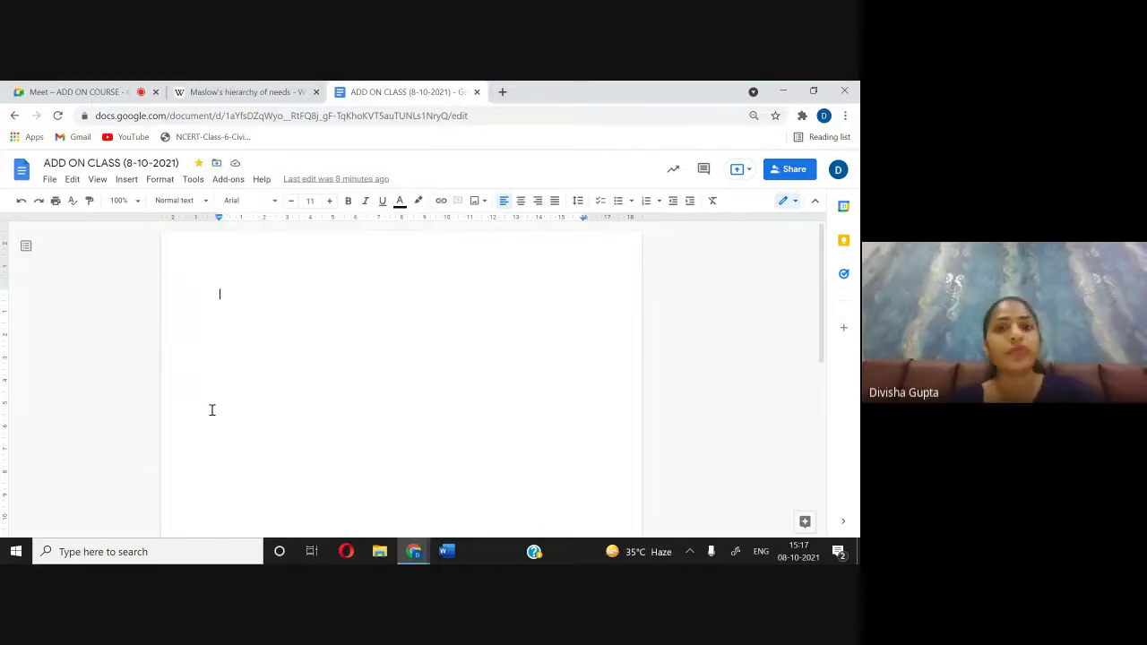
Step: Bring the Google Meet call tab to the front
left_click(55, 89)
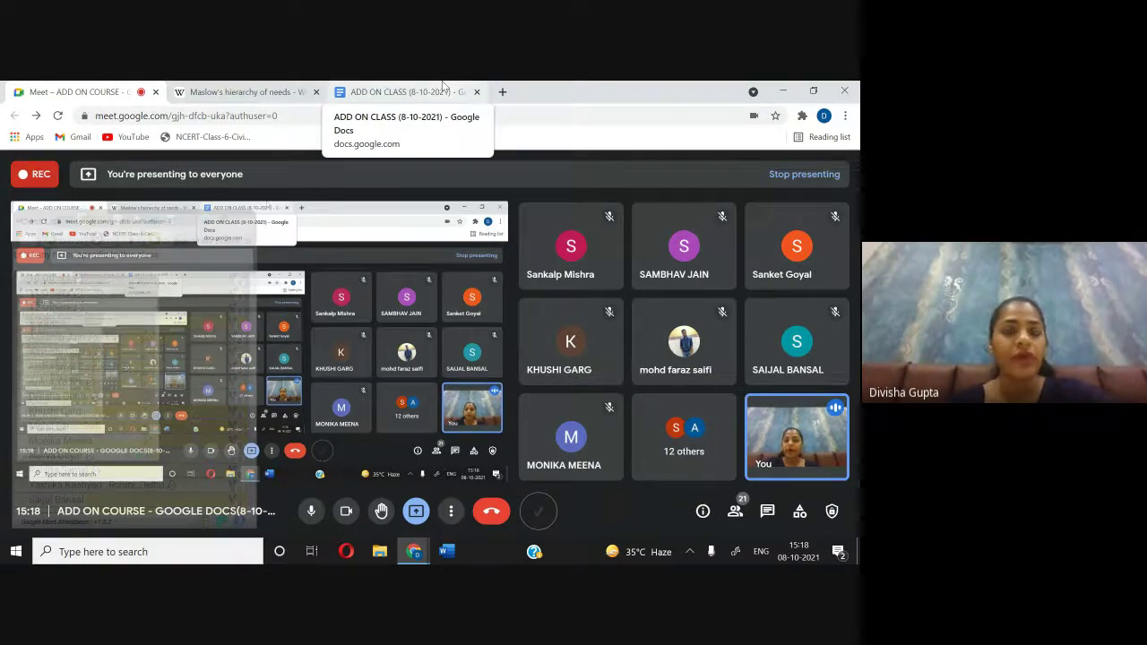
Step: Check the document's File menu, then show the Wikipedia 'Maslow's hierarchy of needs' article
left_click(441, 87)
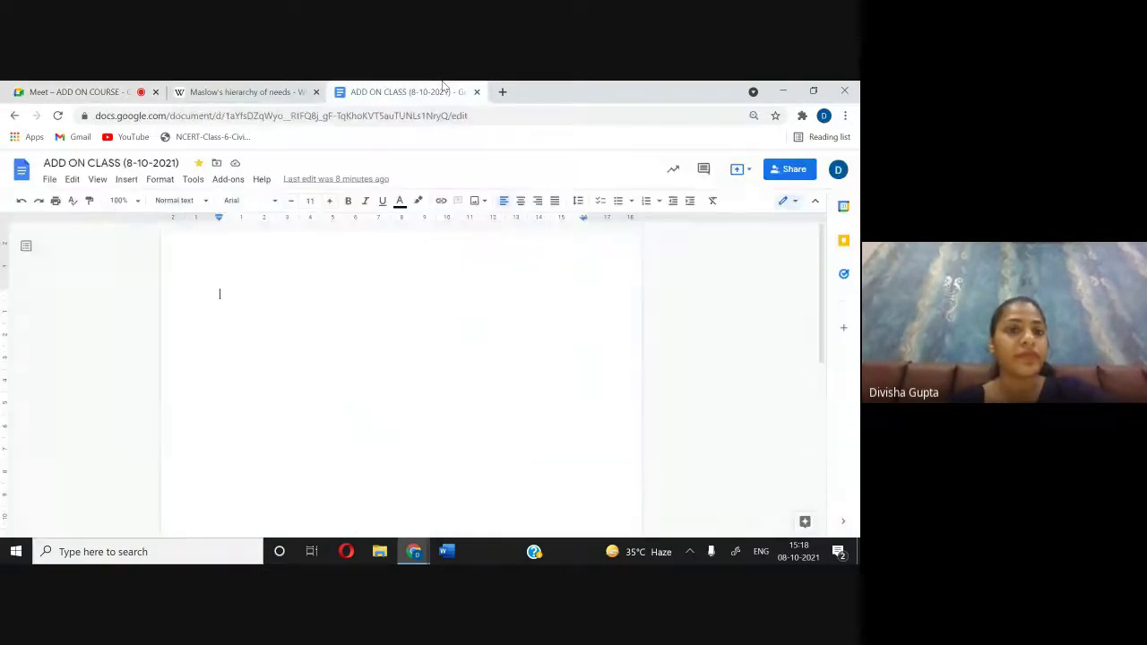
left_click(49, 179)
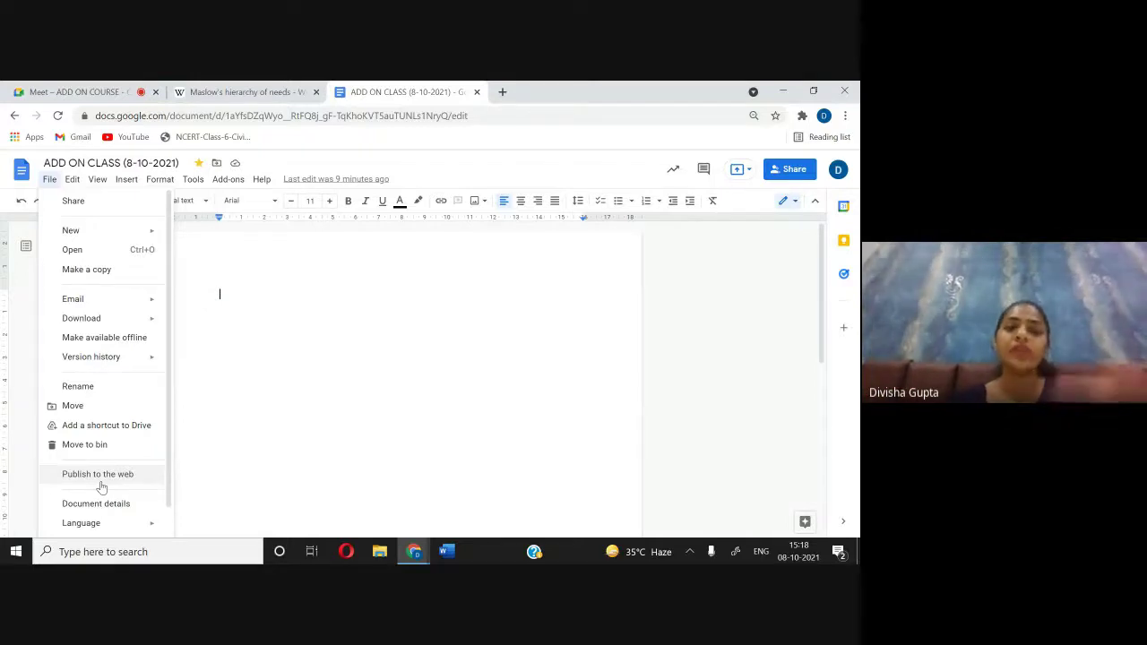
left_click(242, 92)
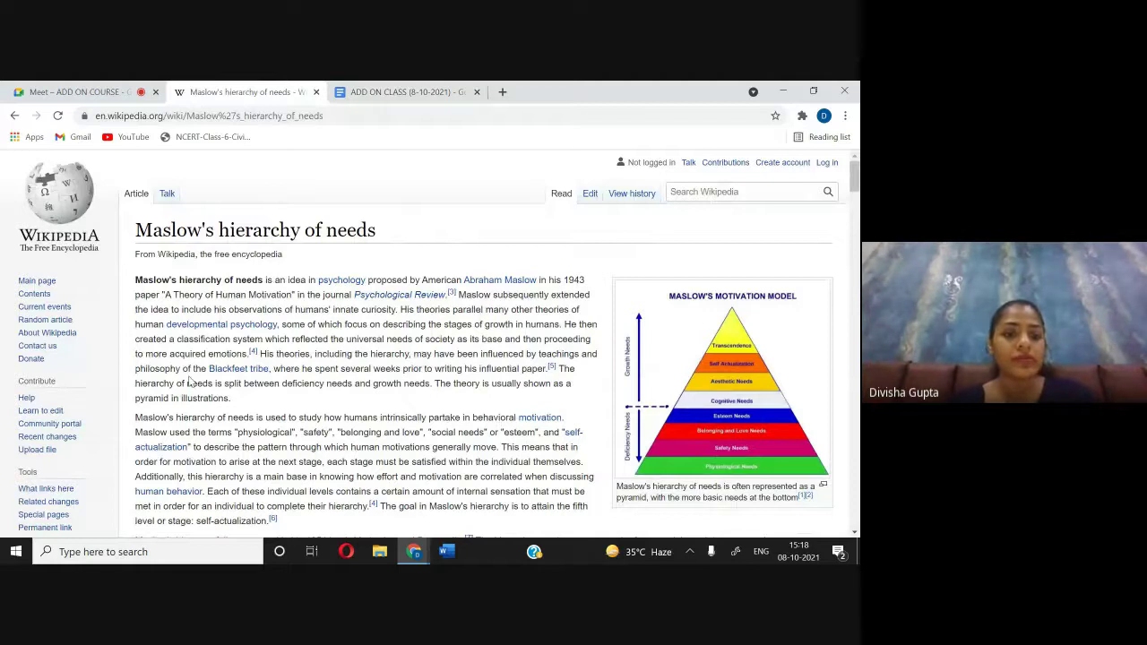
Step: Select the Wikipedia article's whole opening paragraph and return to the ADD ON CLASS document
triple_click(260, 400)
key("ctrl+c")
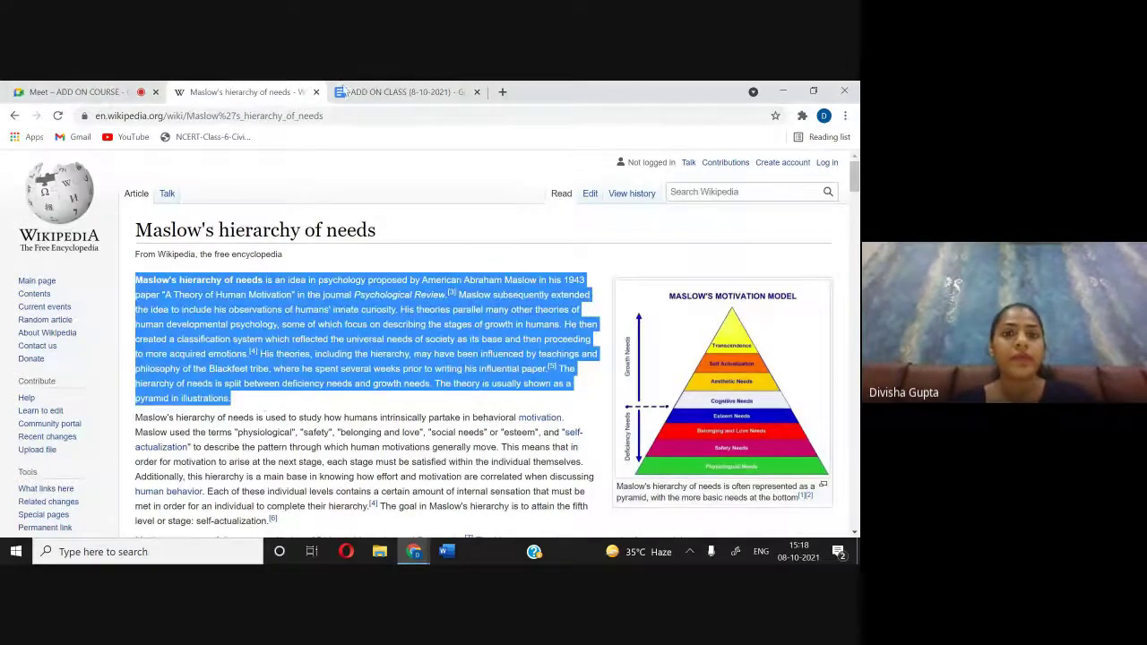
left_click(363, 91)
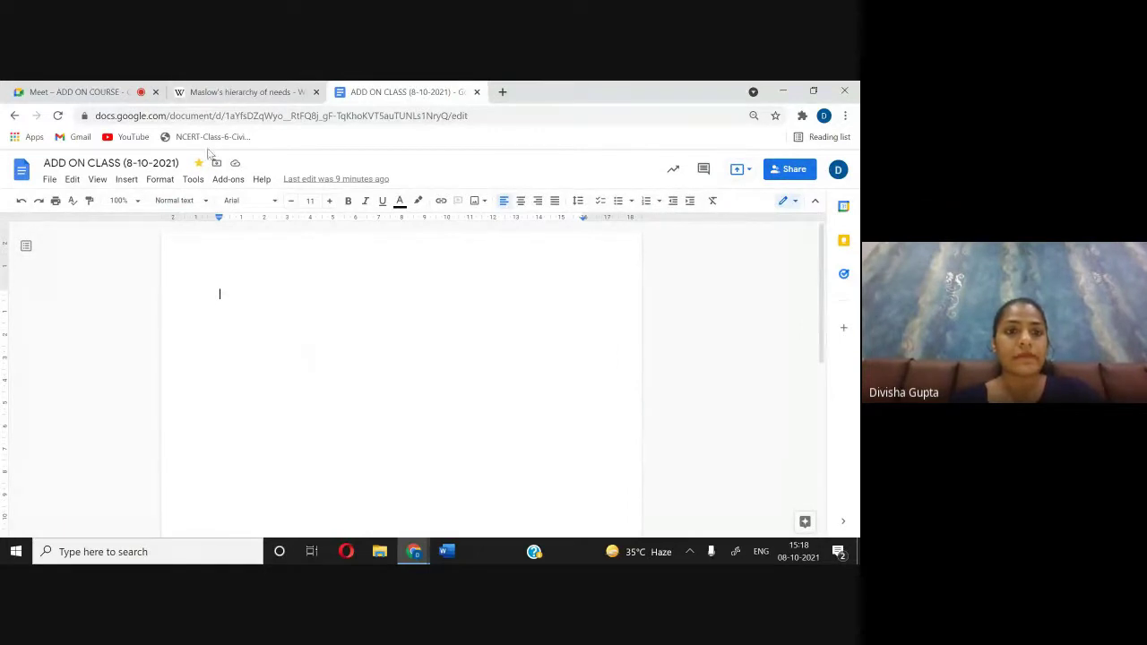
left_click(242, 91)
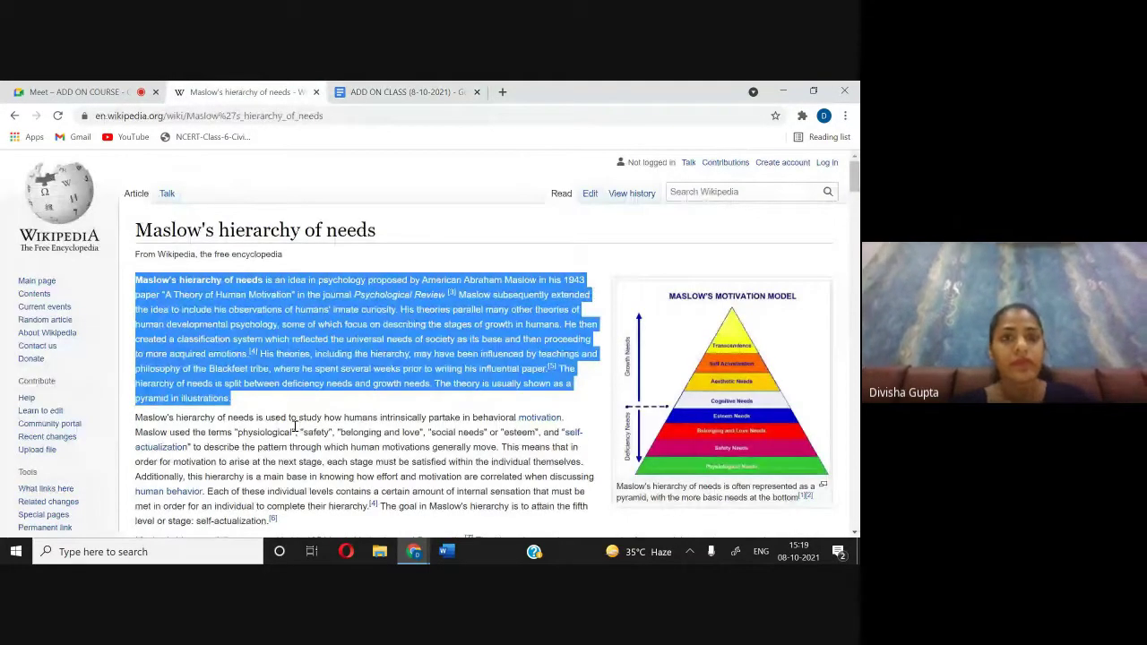
left_click(402, 89)
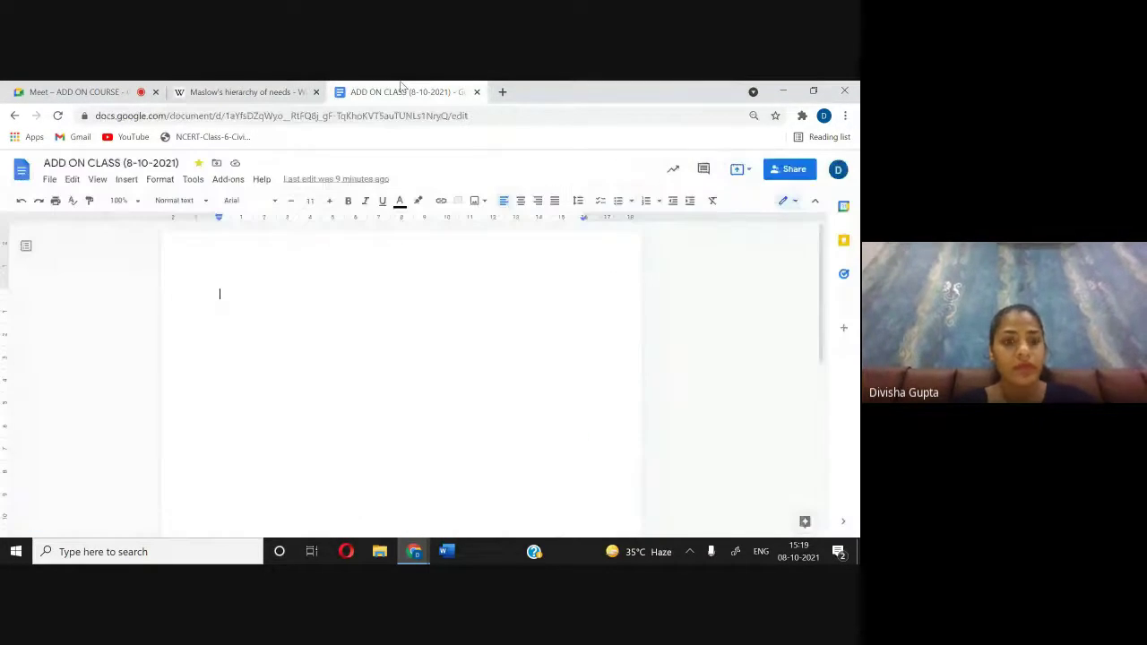
Step: Remove the page header and paste the copied Maslow opening paragraph into the document
left_click(235, 89)
left_click(402, 91)
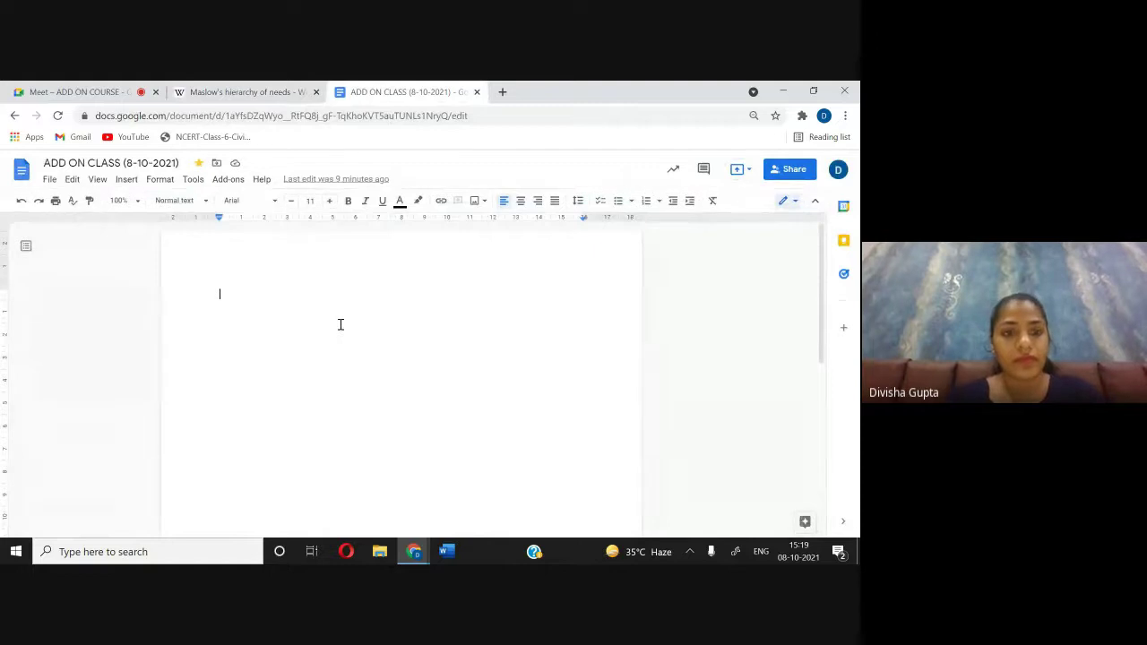
double_click(262, 286)
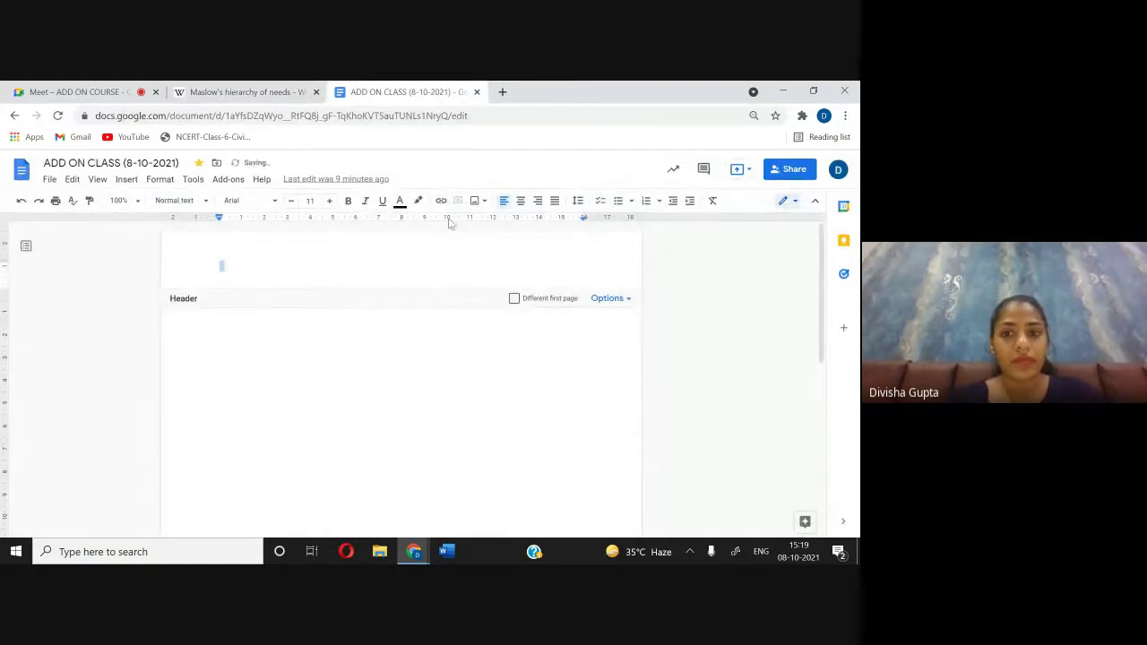
left_click(627, 300)
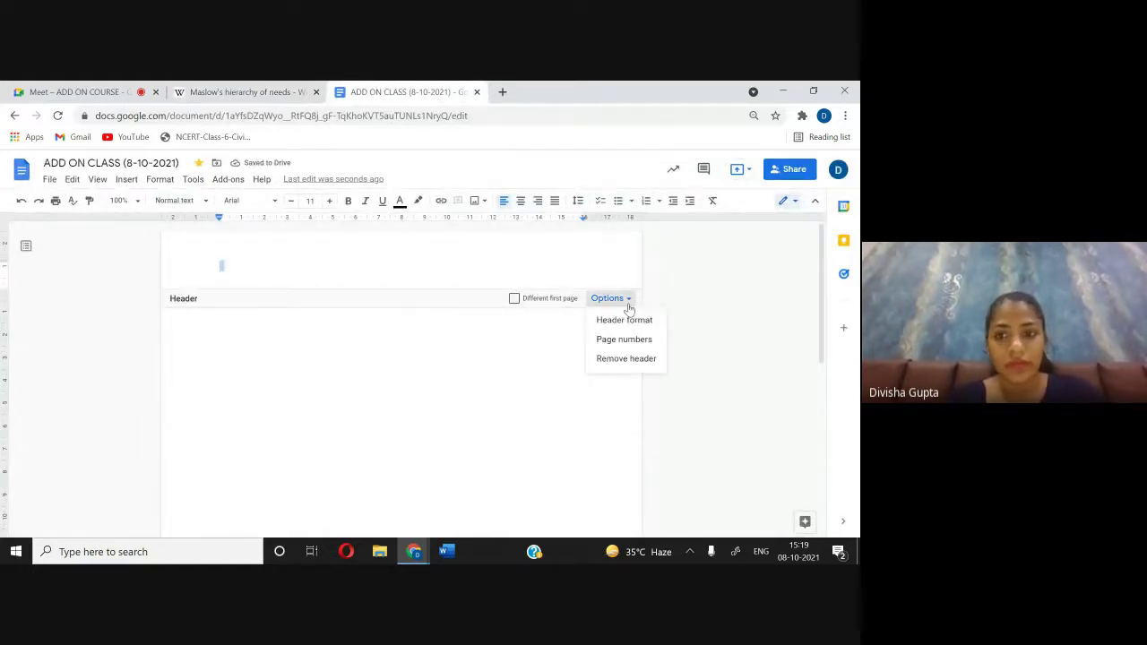
left_click(637, 358)
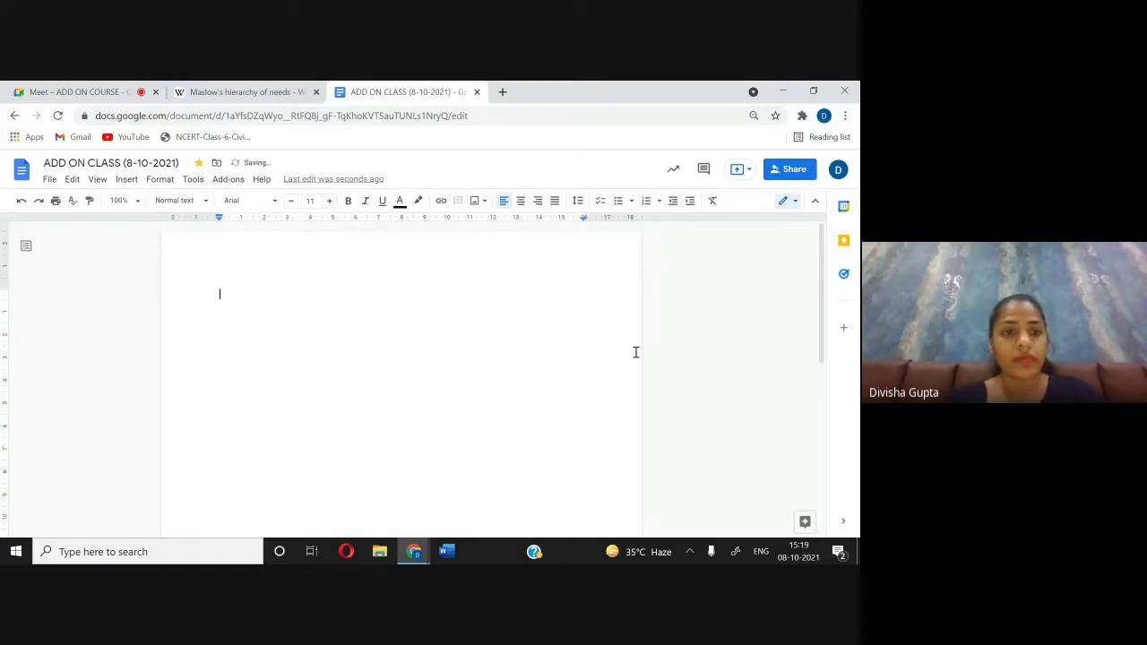
key("ctrl+v")
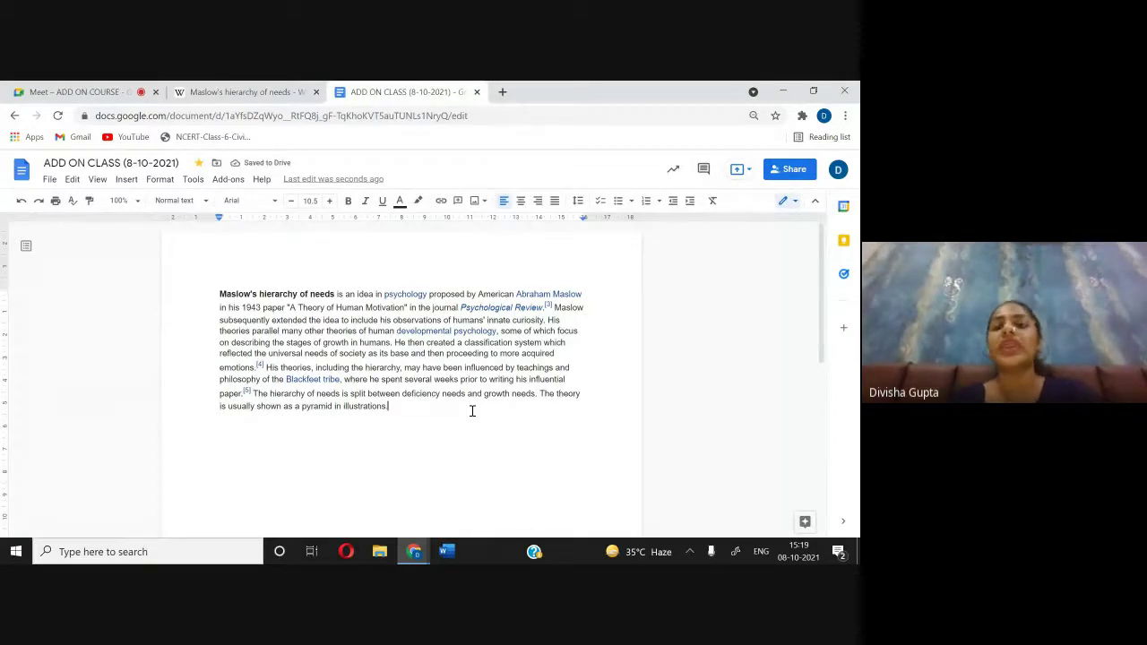
Step: Publish the ADD ON CLASS document to the web and confirm
left_click(51, 180)
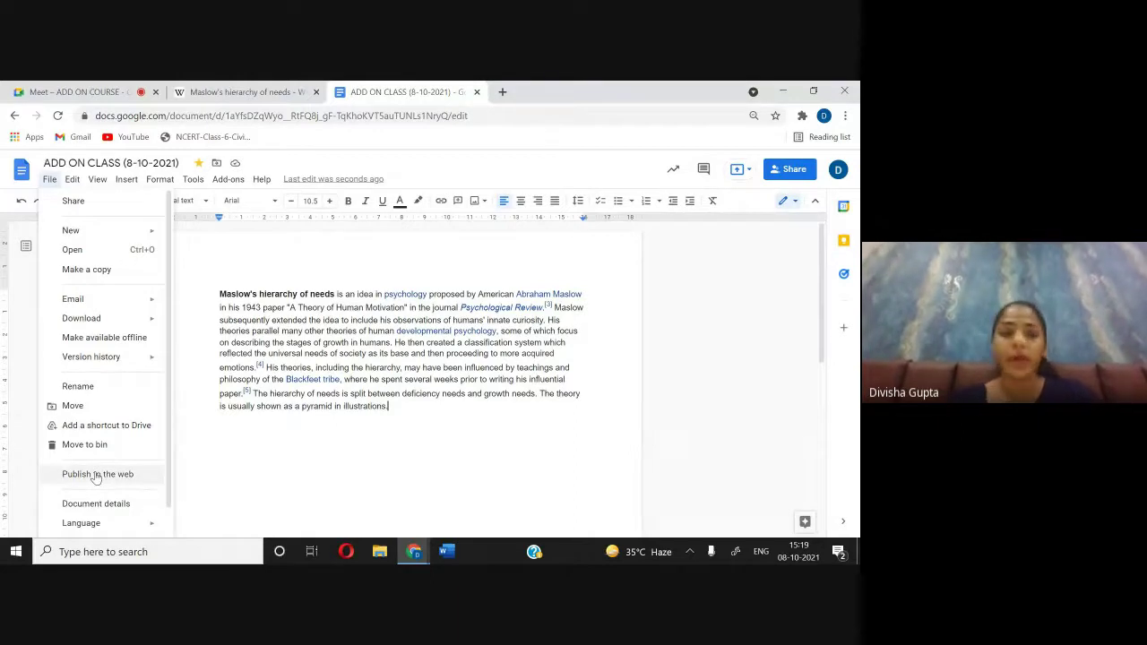
left_click(96, 475)
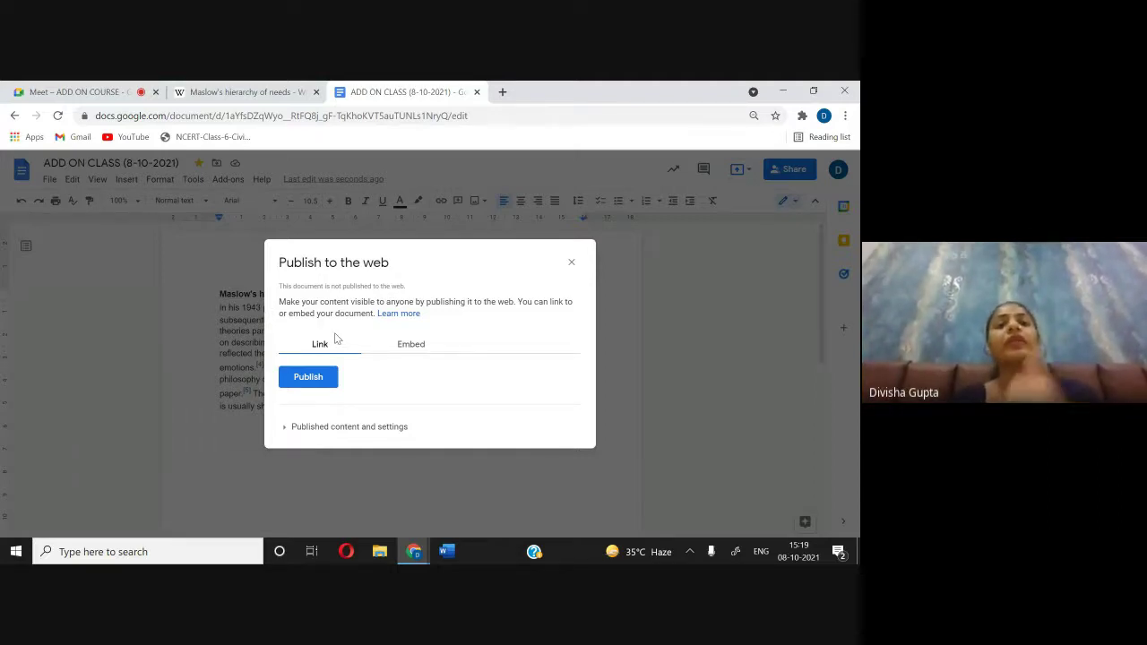
left_click(305, 381)
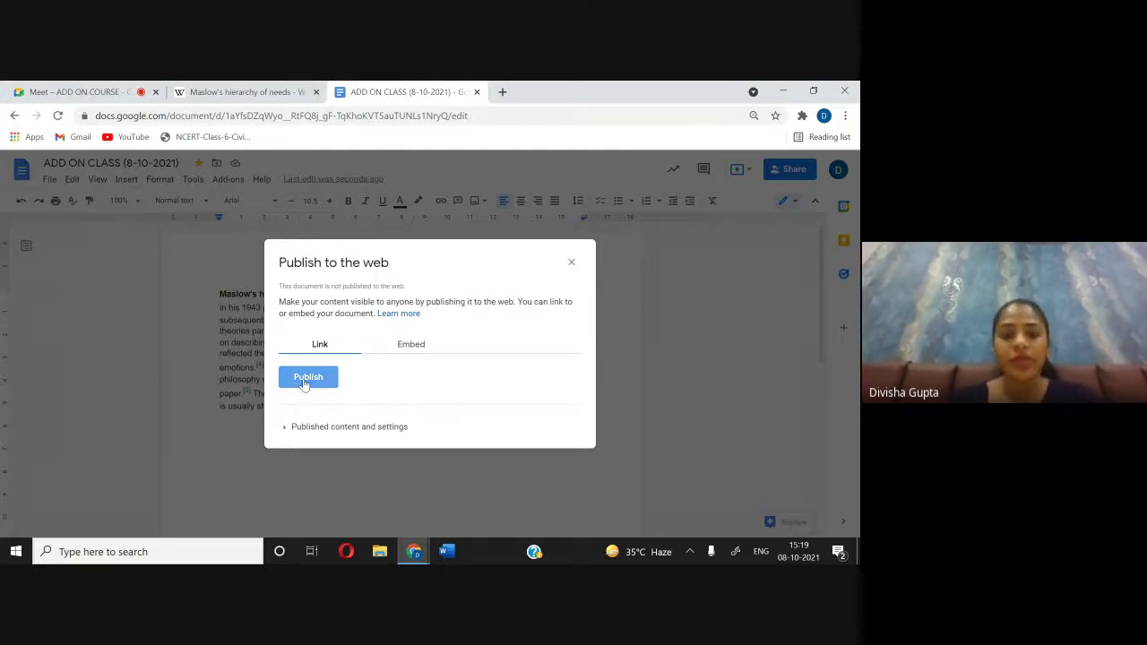
left_click(494, 191)
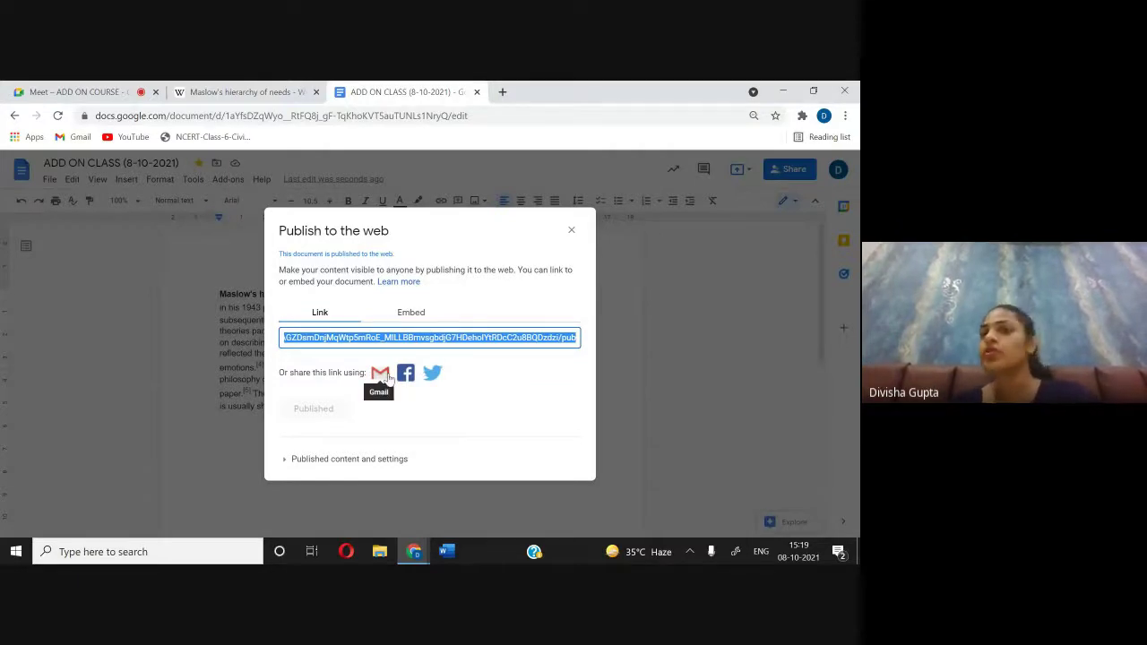
Step: Start sharing the published link by Gmail, then dismiss the draft and close the publish window
left_click(386, 375)
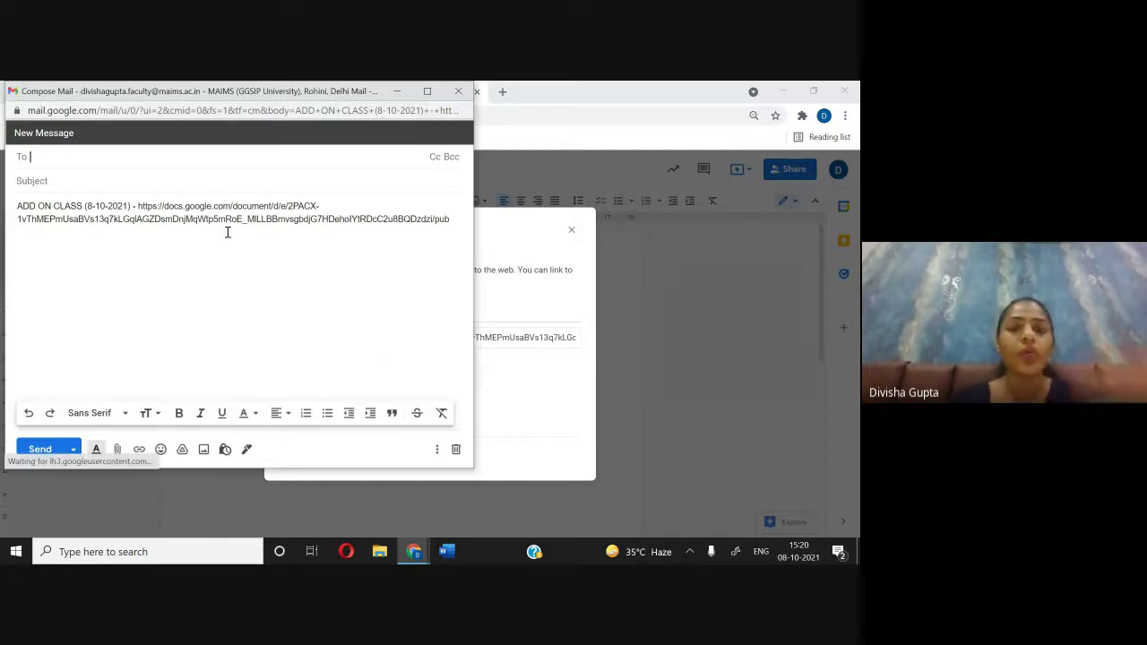
left_click(459, 91)
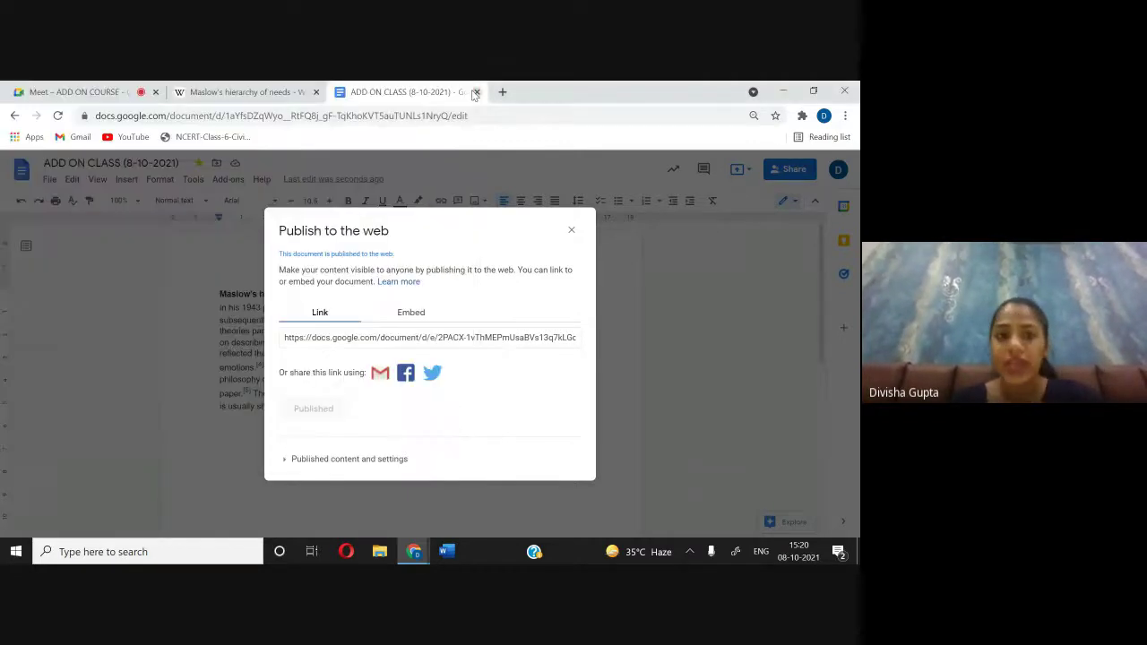
left_click(571, 230)
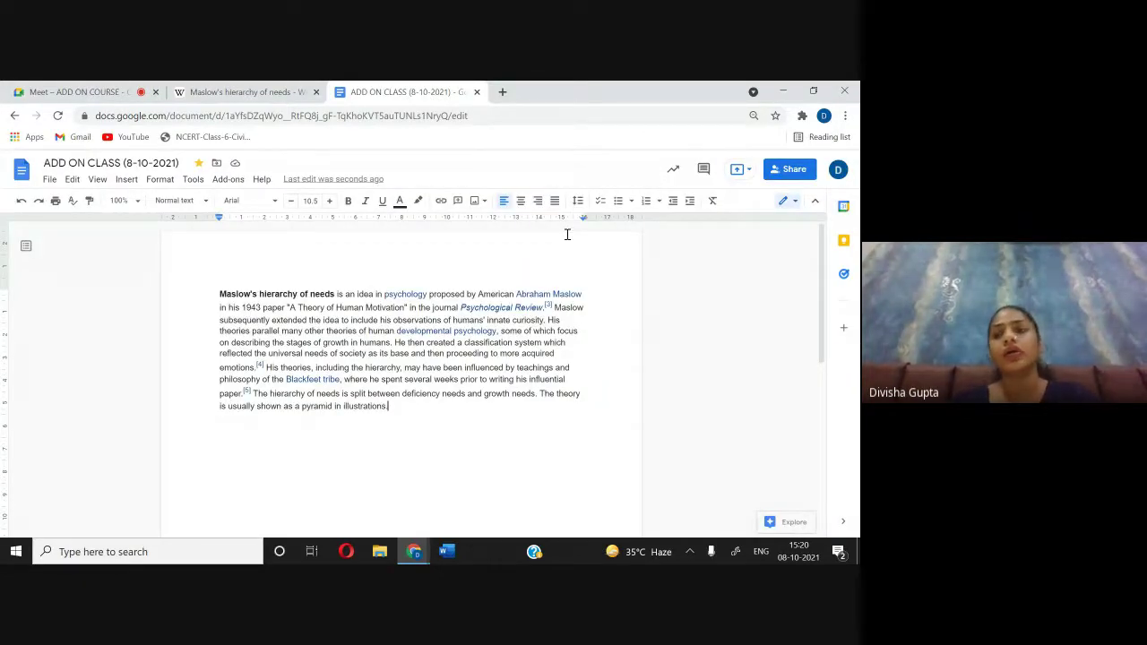
Step: Select the iframe embed code in Publish to the web's Embed tab, then close the dialog
left_click(49, 179)
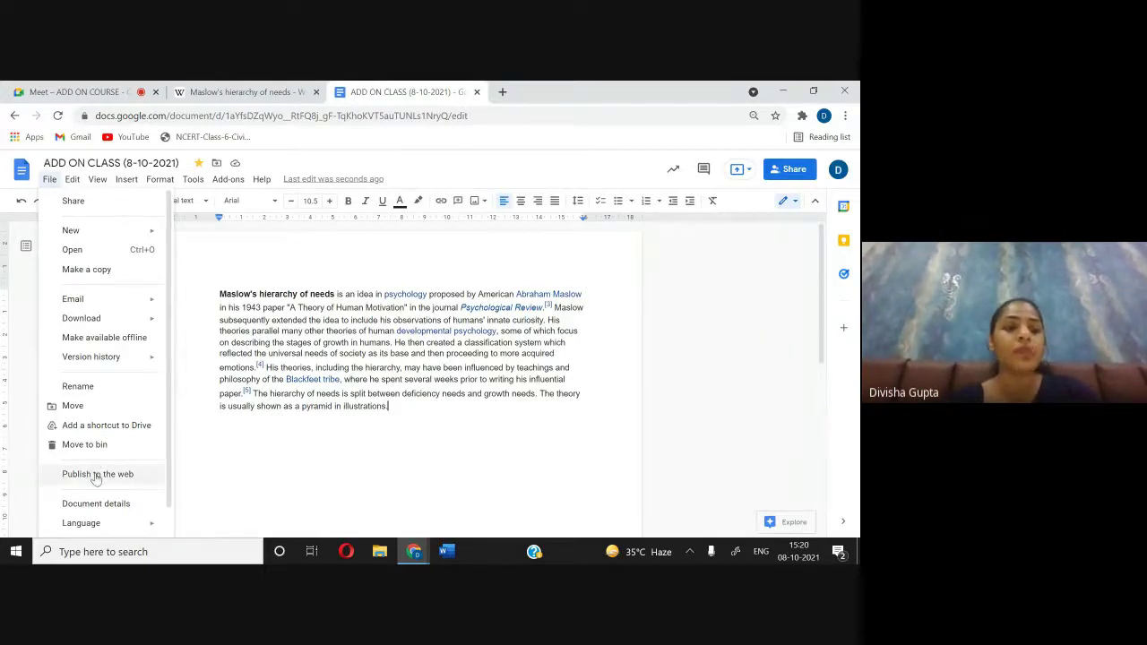
left_click(95, 475)
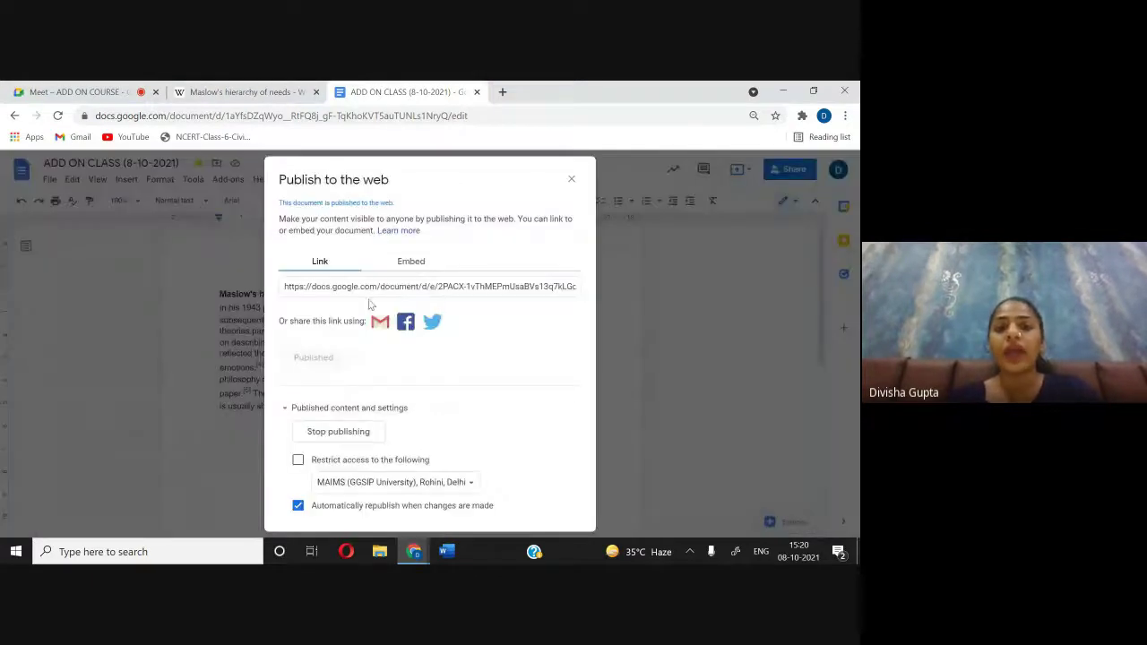
left_click(412, 261)
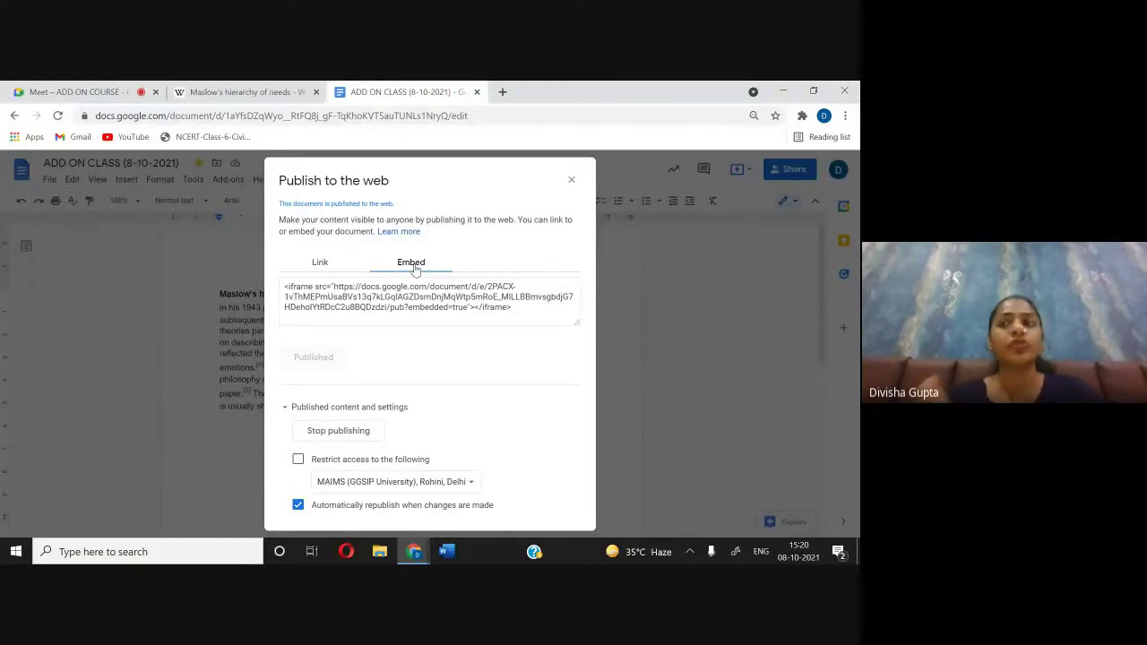
left_click(278, 285)
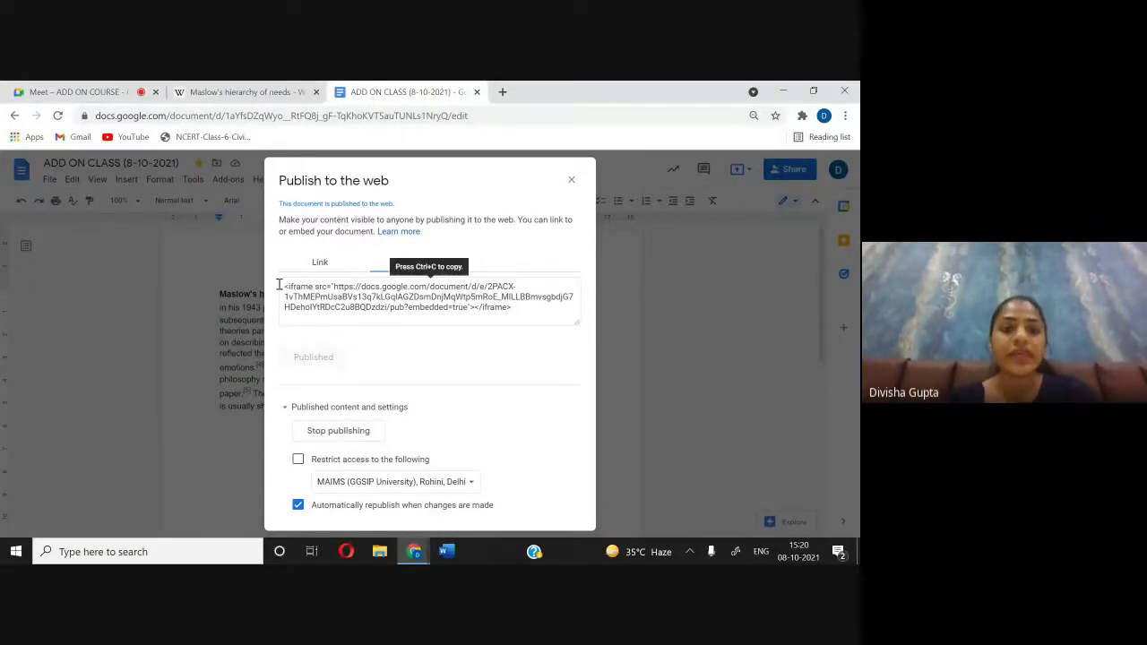
left_click(285, 285)
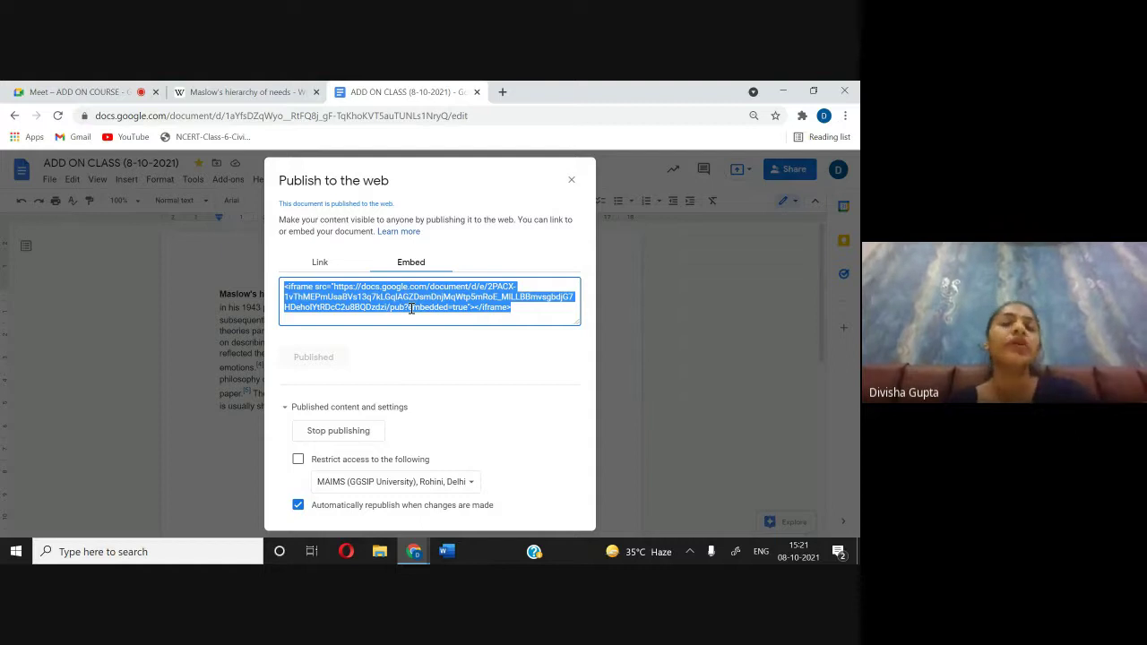
left_click(573, 181)
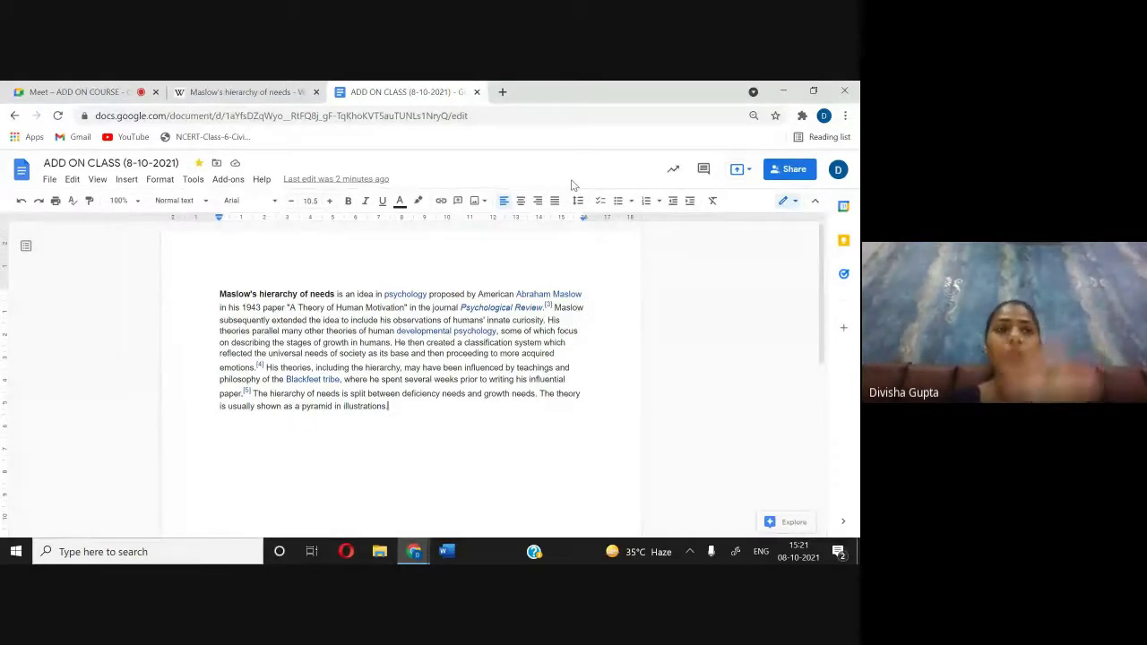
Step: Browse the File menu, close it, and switch to the Google Meet call
key("alt+f")
scroll(108, 358, "down", 1)
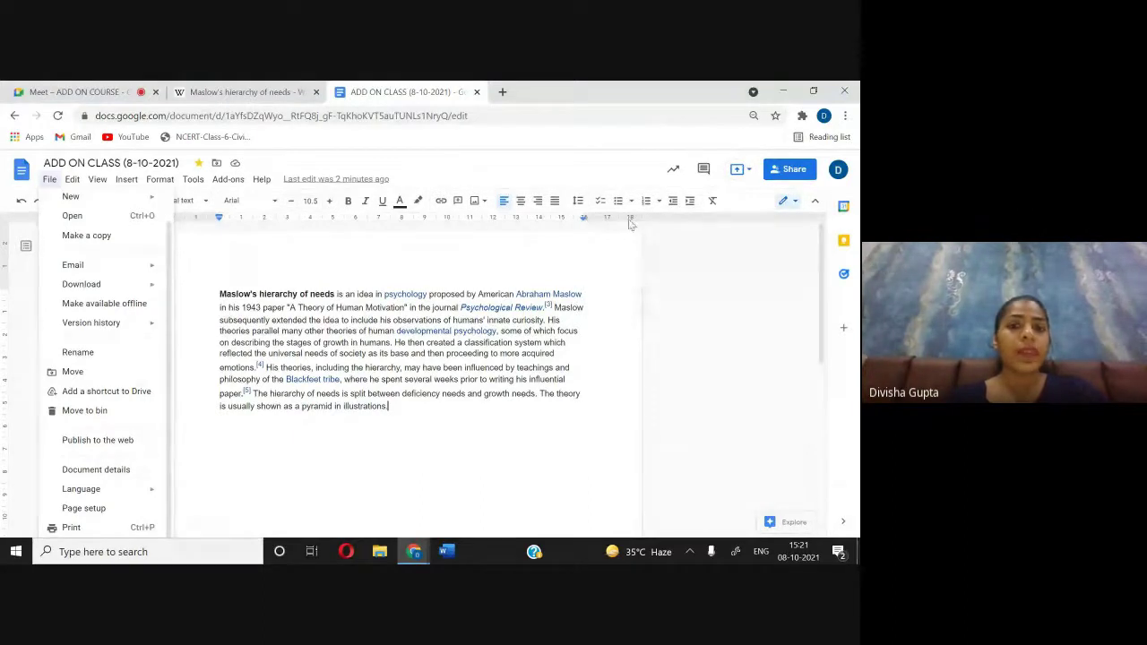
left_click(468, 345)
left_click(68, 92)
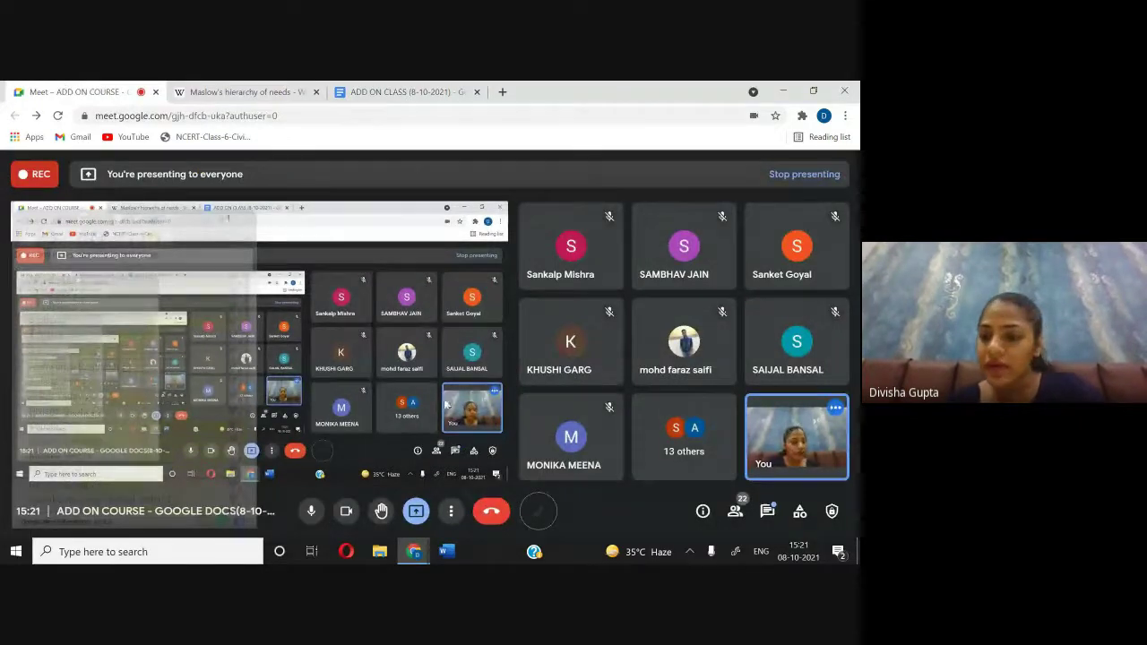
Step: Open the Meet in-call chat messages and close them again
left_click(762, 515)
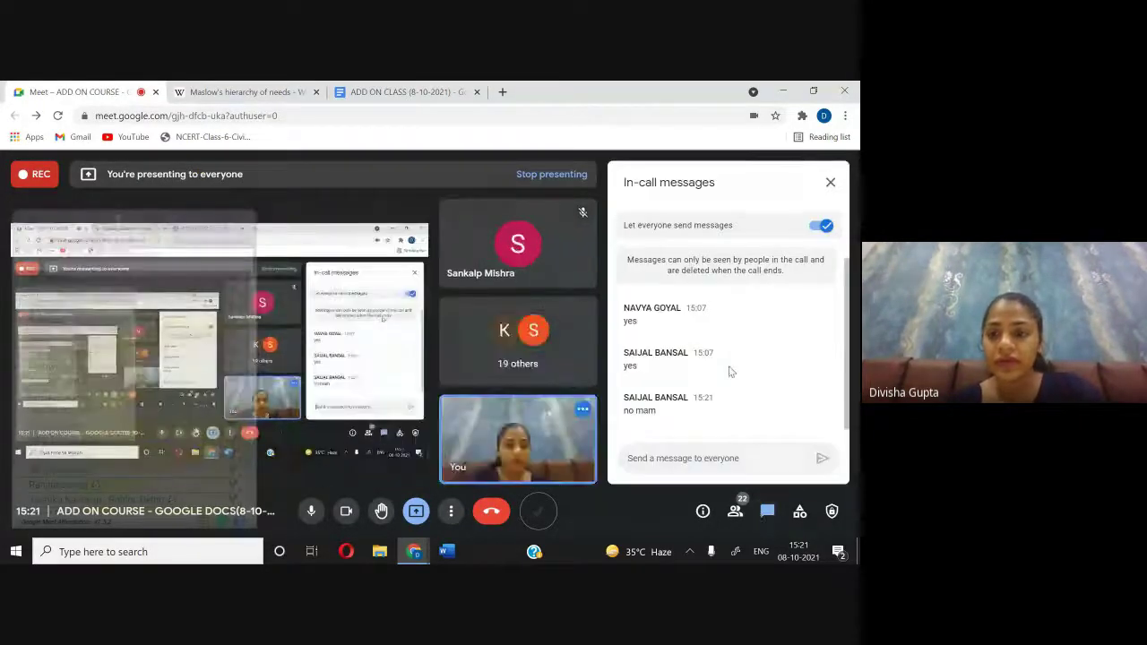
left_click(830, 184)
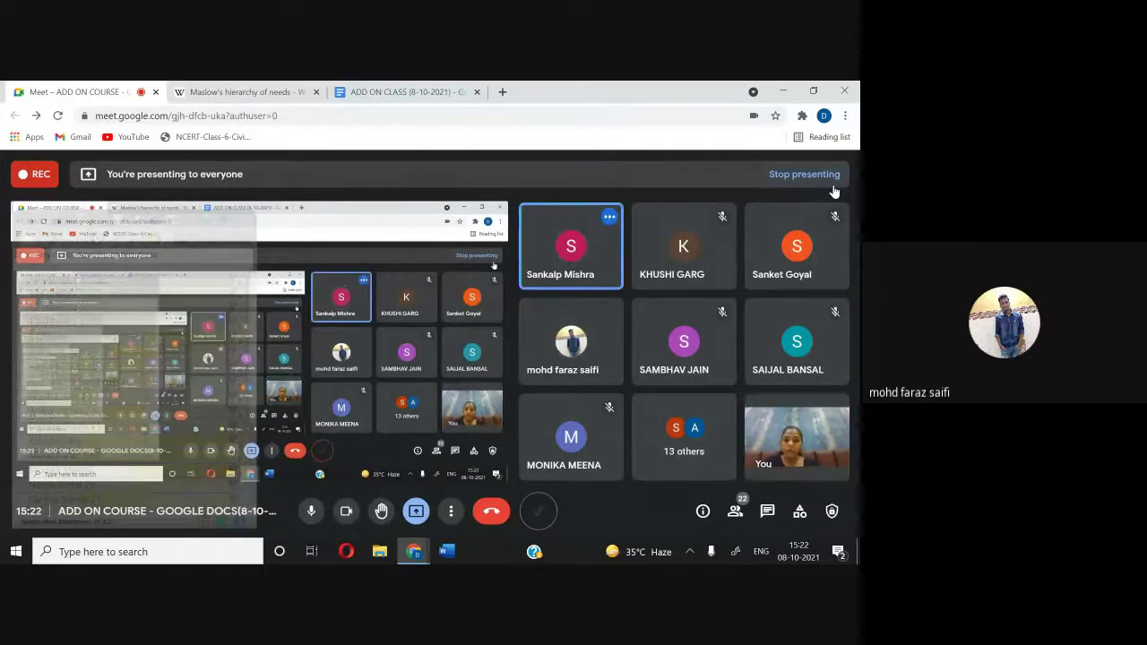
Step: Look through the document's Edit menu and check the Wikipedia Maslow article tab
left_click(425, 98)
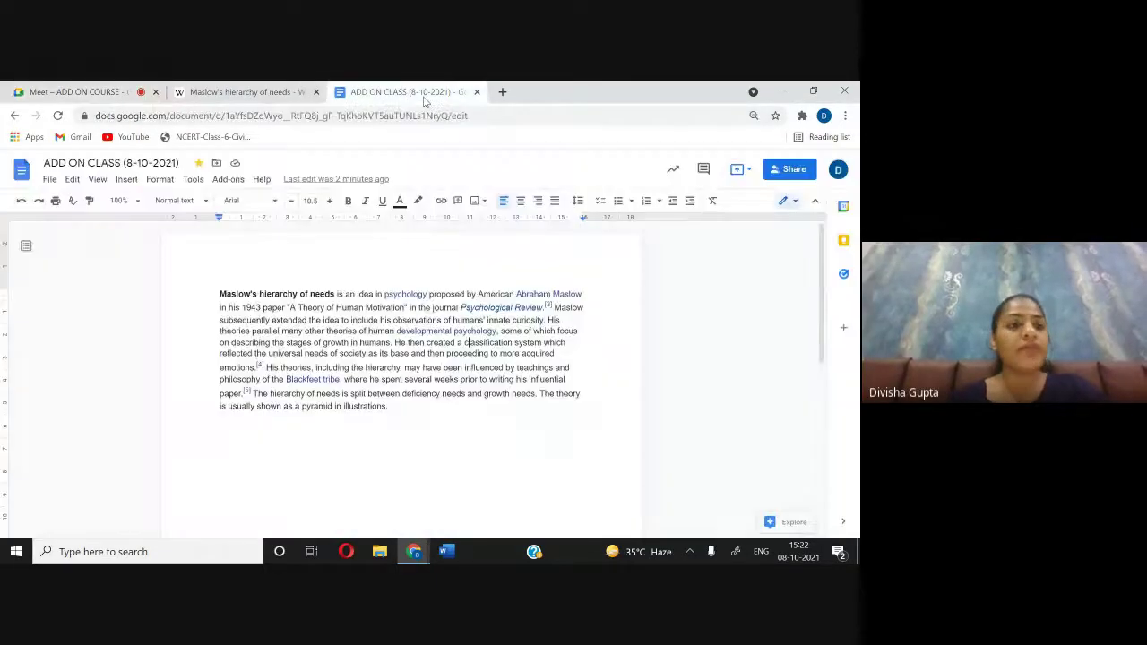
left_click(72, 180)
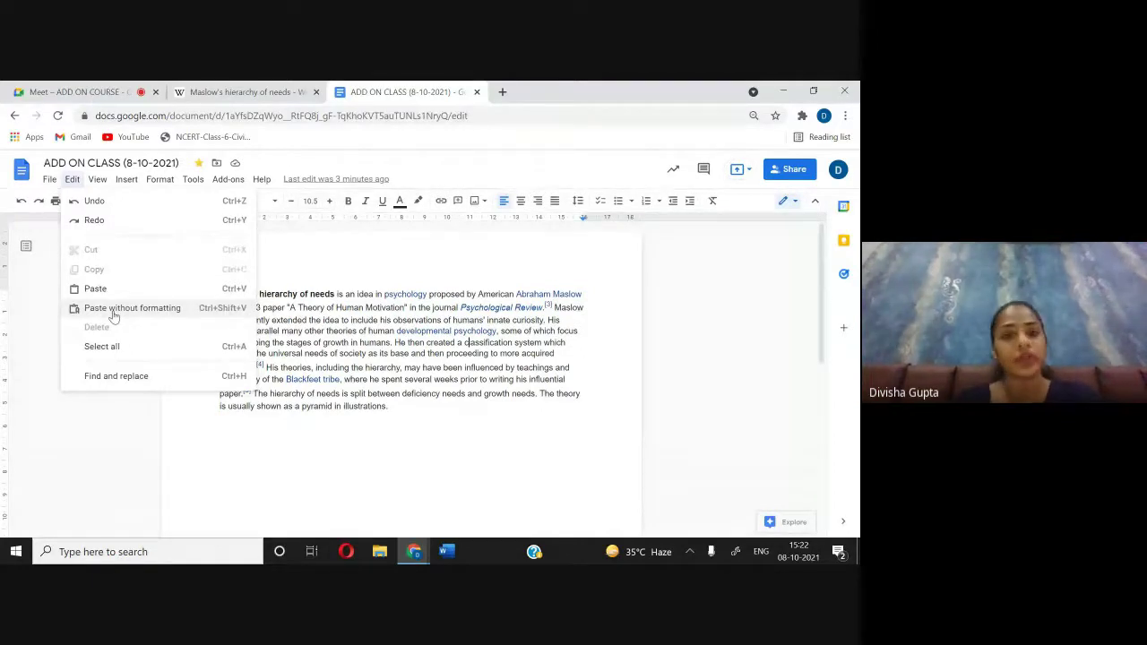
left_click(236, 405)
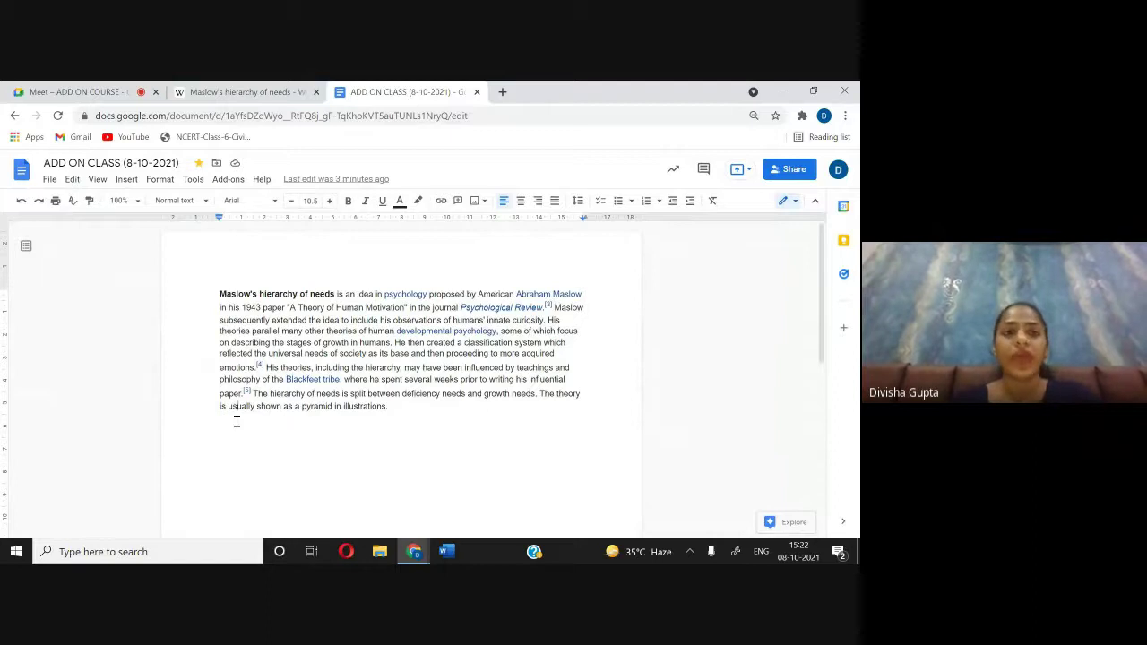
left_click(243, 91)
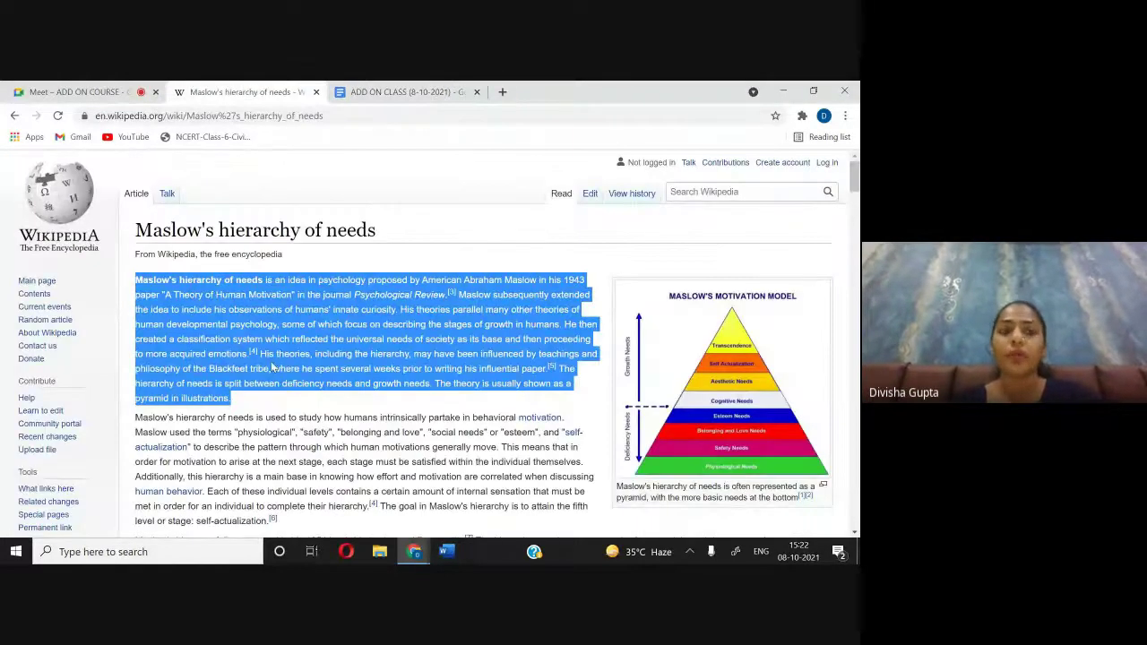
left_click(403, 92)
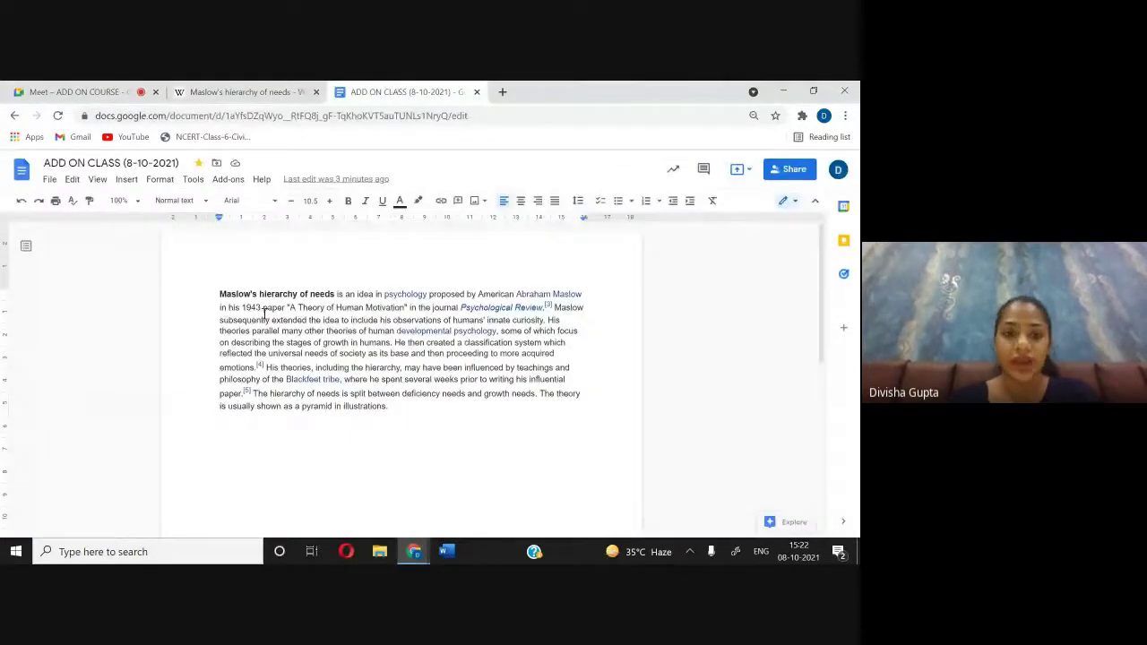
Step: Add blank lines below the Maslow paragraph and paste it again as plain text
left_click(413, 411)
key("Return")
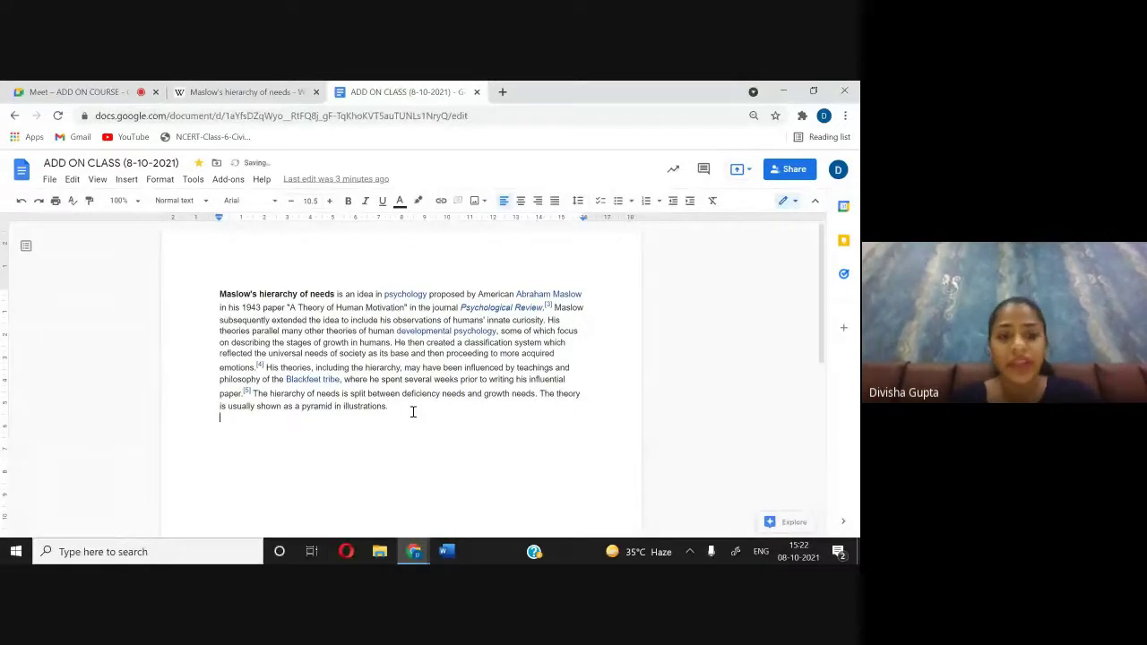
key("Return")
key("Return")
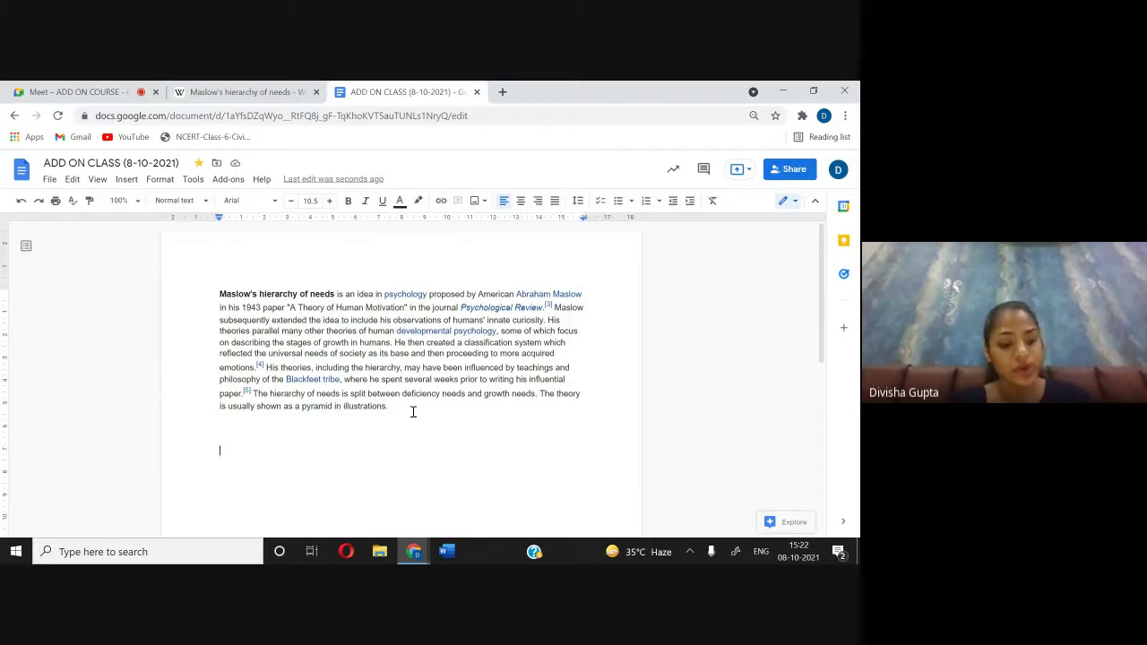
type("Maslow's hierarchy of needs is an idea in psychology proposed by American Abraham Maslow in his 1943 paper \"A Theory of Human Motivation\" in the journal Psychological Review.[3] Maslow subsequently extended the idea to include his observations of humans' innate curiosity. His theories parallel many other theories of human developmental psychology, some of which focus on describing the stages of growth in humans. He then created a classification system which reflected the universal needs of society as its base and then proceeding to more acquired emotions.[4] His theories, including the hierarchy, may have been influenced by teachings and philosophy of the Blackfeet tribe, where he spent several weeks prior to writing his influential paper.[5] The hierarchy of needs is split between deficiency needs and growth needs. The theory is usually shown as a pyramid in illustrations.")
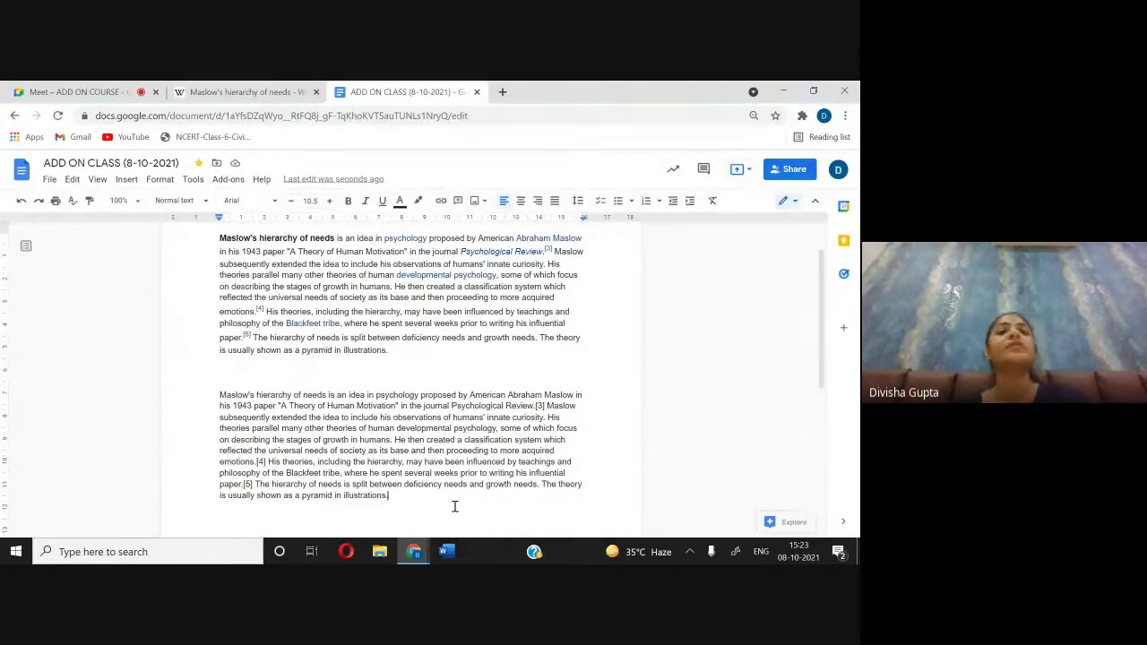
Step: Select all of the document's text with Edit > Select all, then clear the selection
scroll(473, 489, "down", 2)
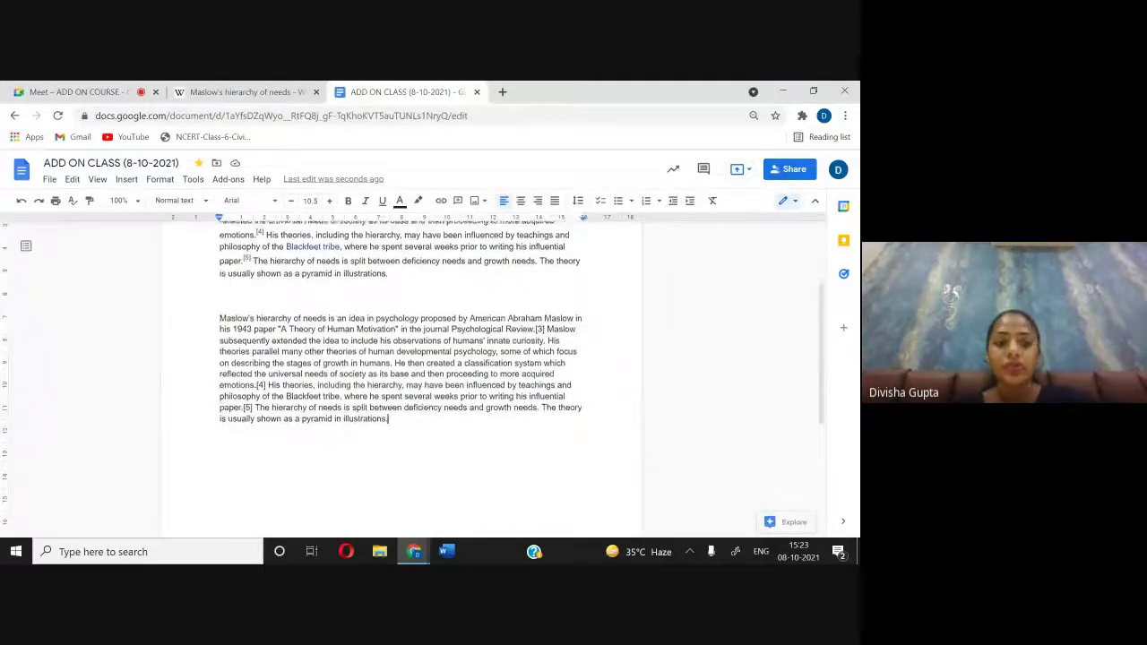
scroll(401, 376, "up", 2)
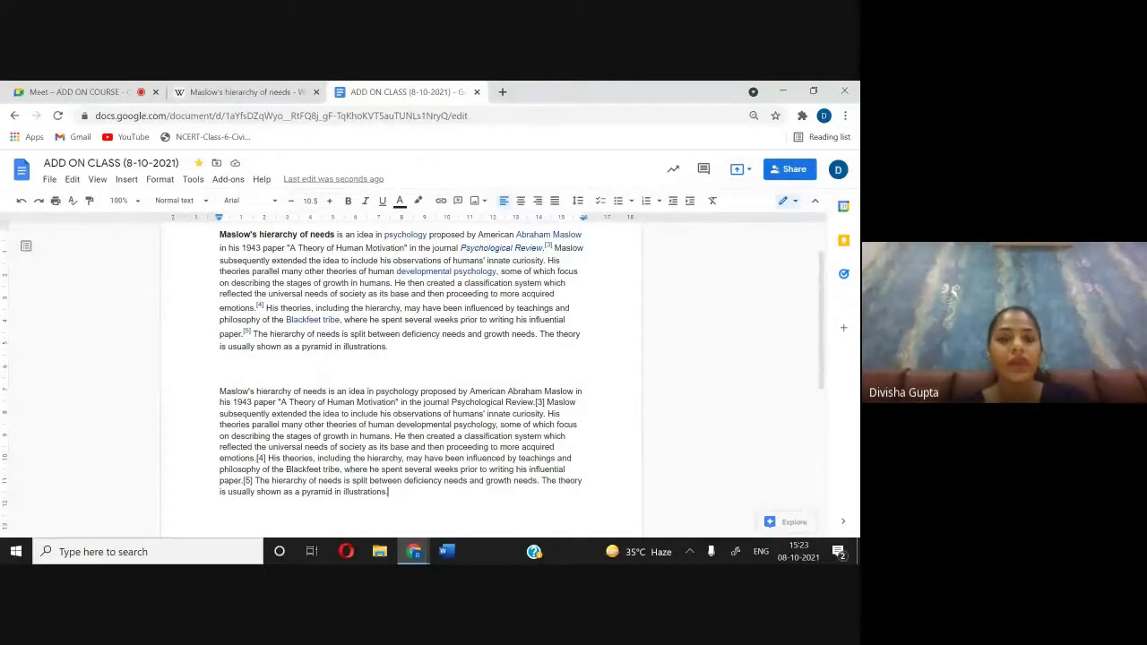
left_click(73, 183)
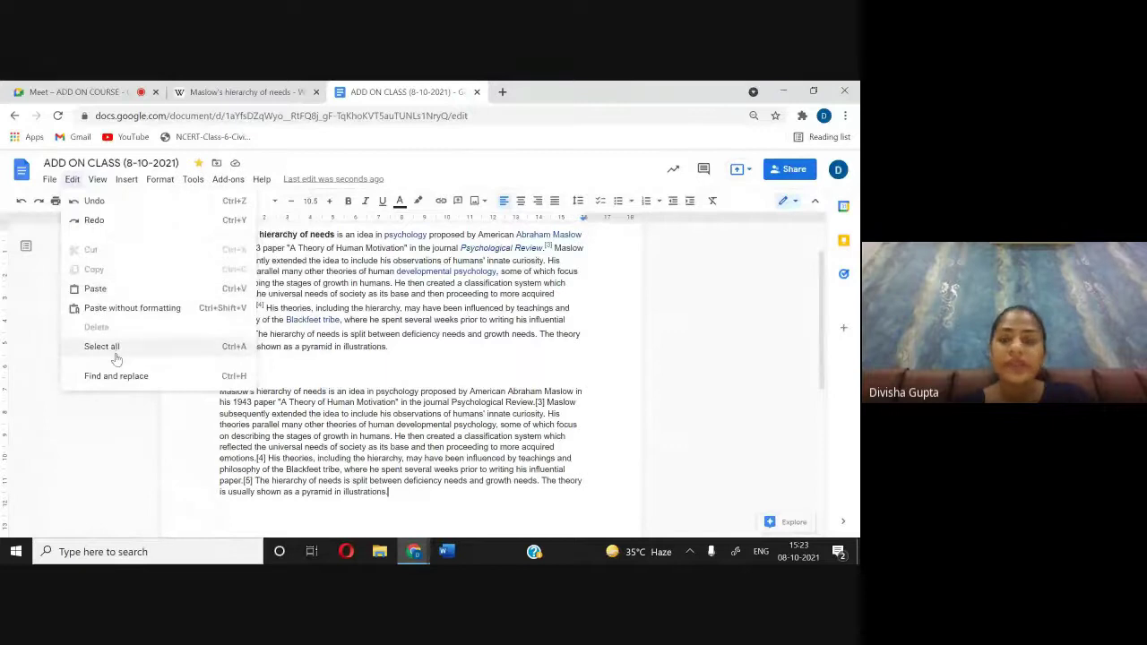
left_click(159, 348)
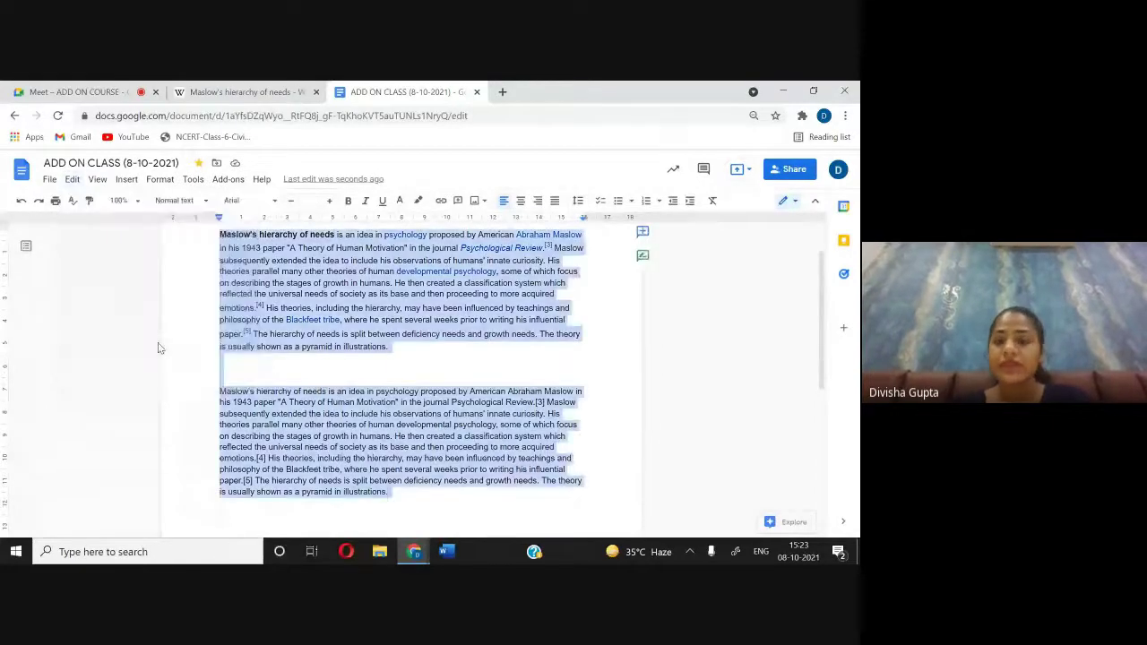
left_click(358, 369)
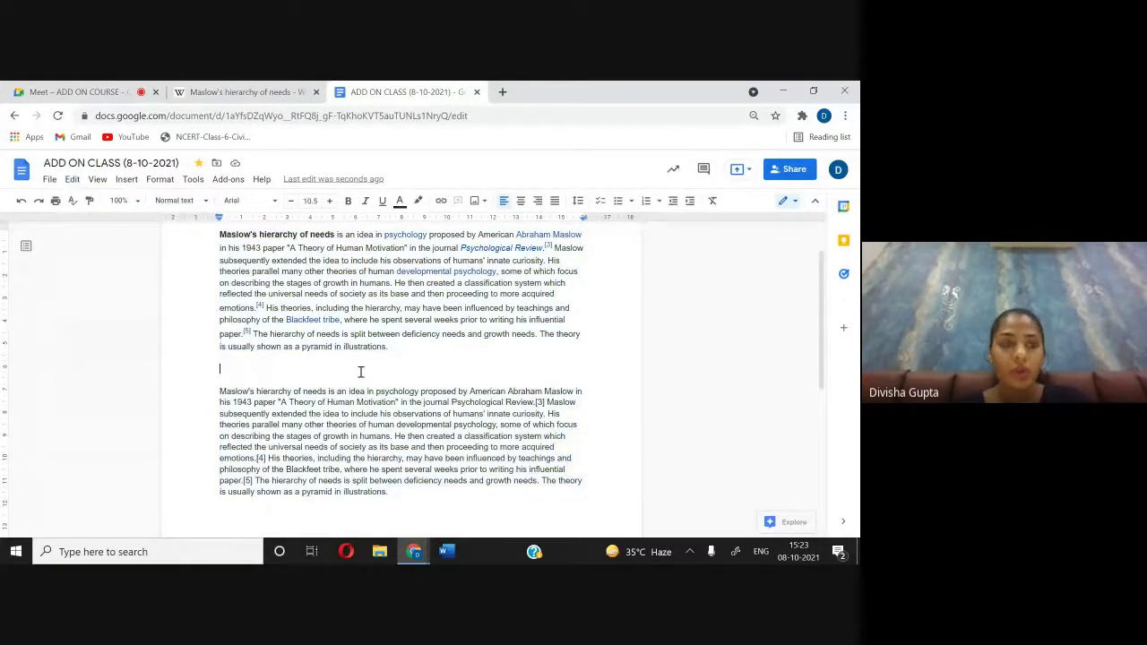
Step: Open and dismiss the View menu a few times, then bring up the Insert menu
left_click(97, 179)
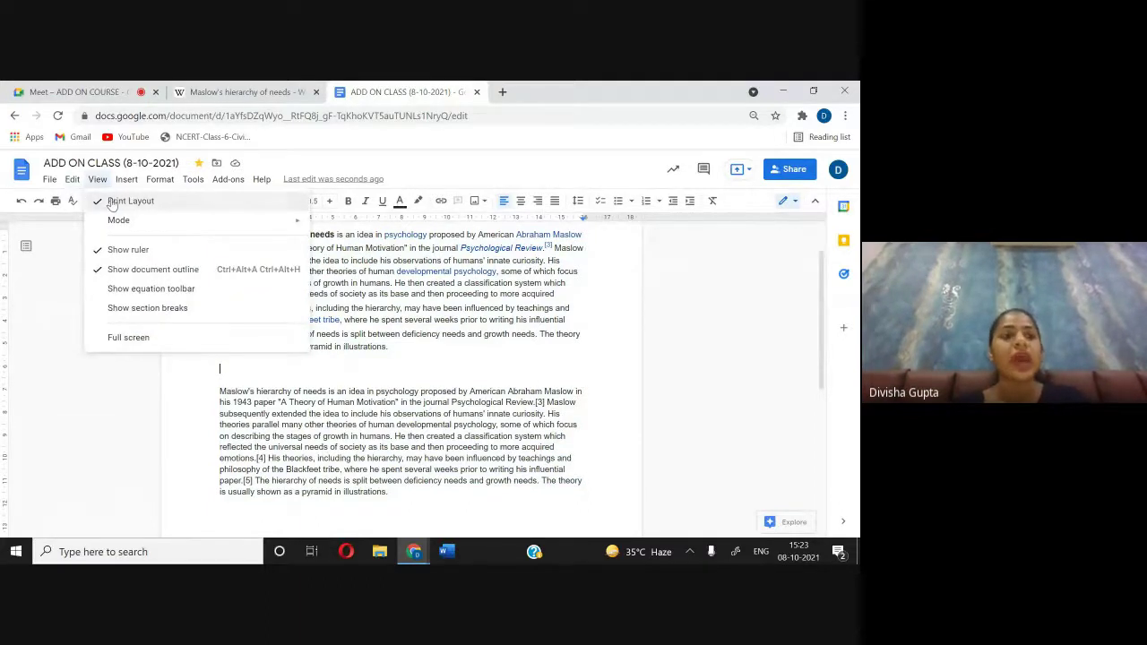
left_click(112, 202)
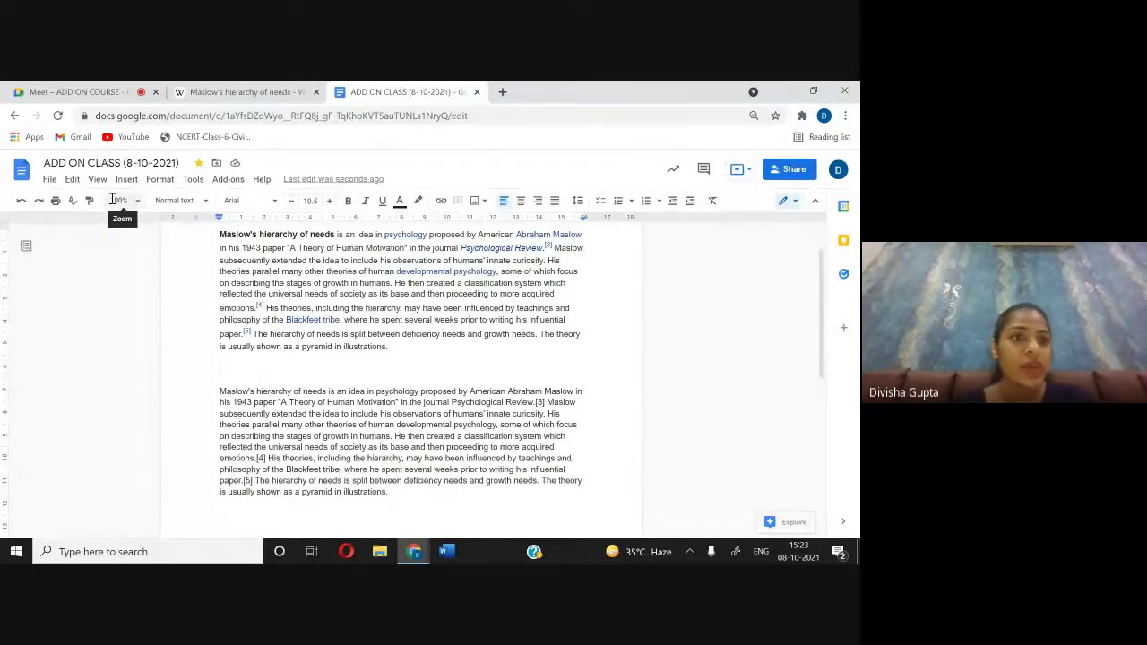
left_click(97, 179)
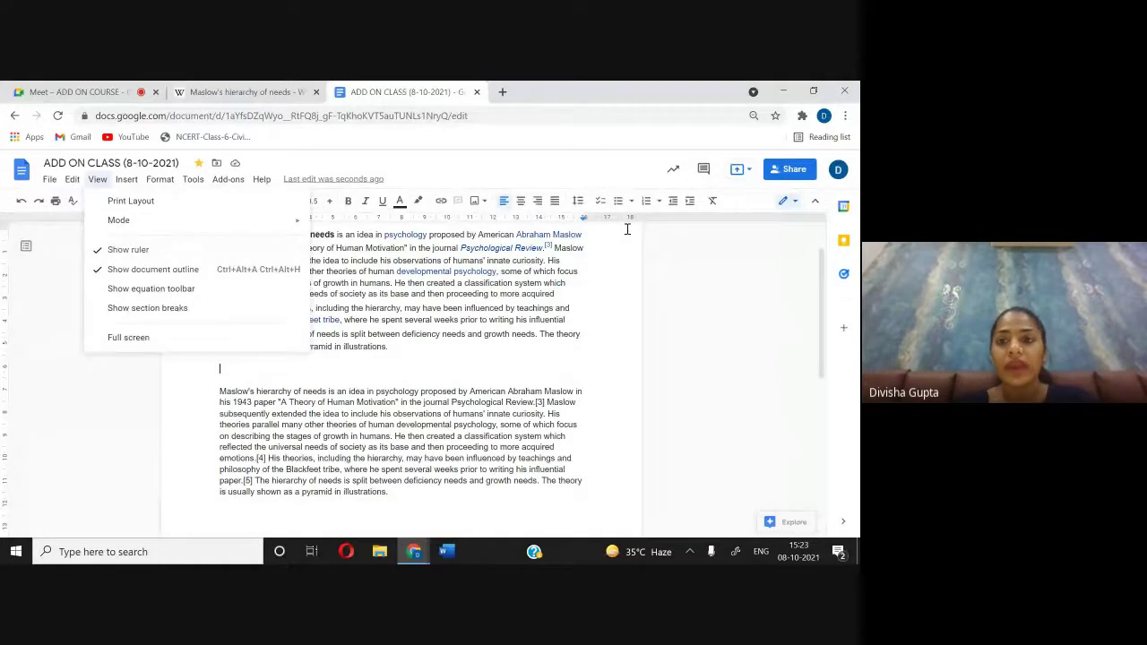
left_click(600, 280)
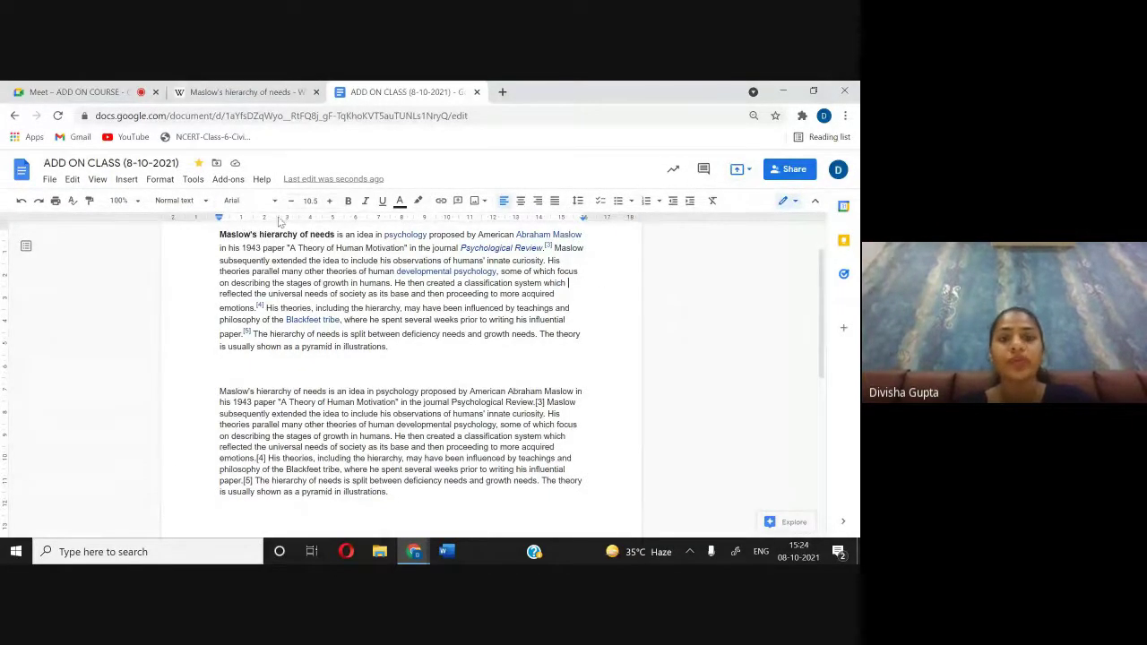
left_click(99, 183)
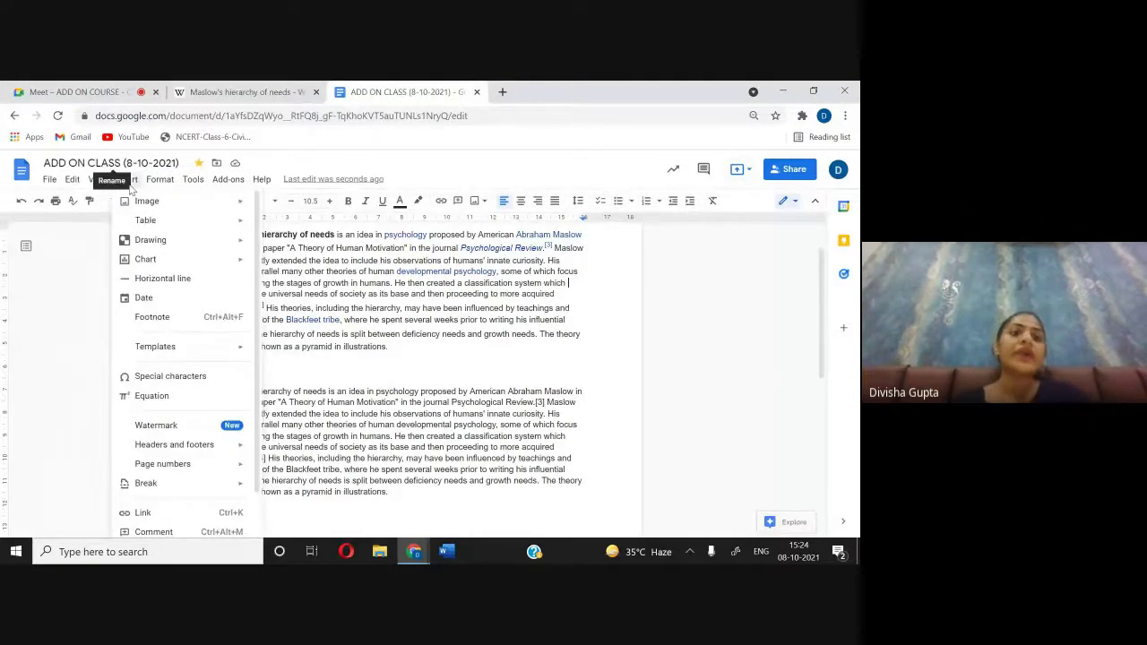
left_click(127, 181)
left_click(128, 181)
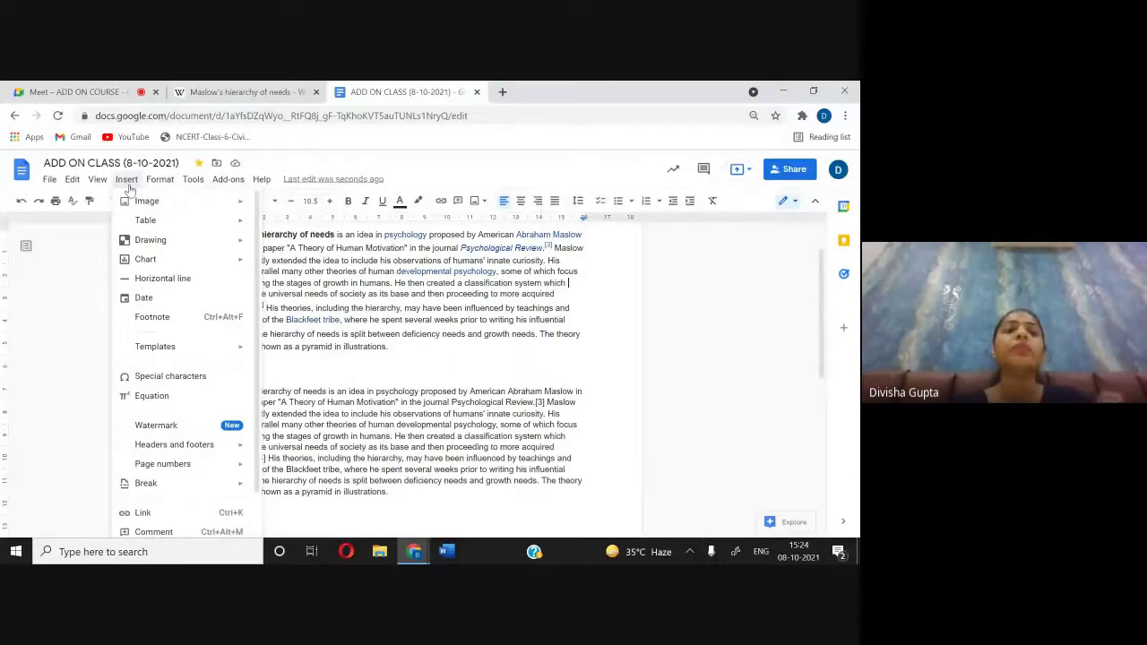
Step: Web-search 'maslow need hierarchy theory' and insert the colourful labelled pyramid picture into the paragraph
mouse_move(141, 202)
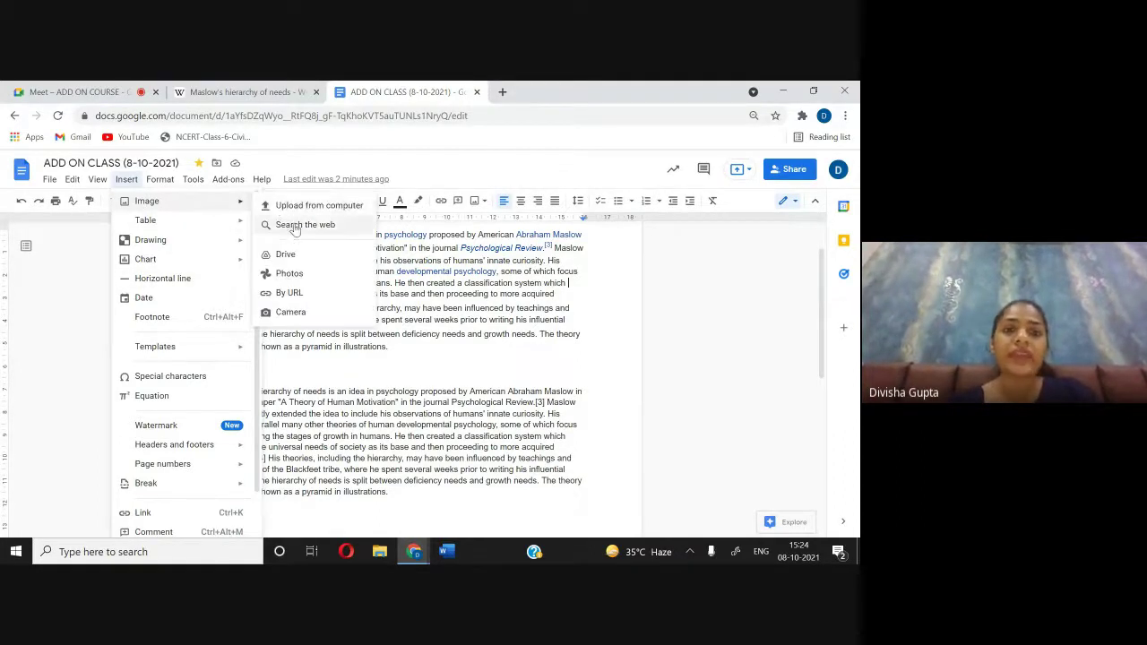
left_click(291, 225)
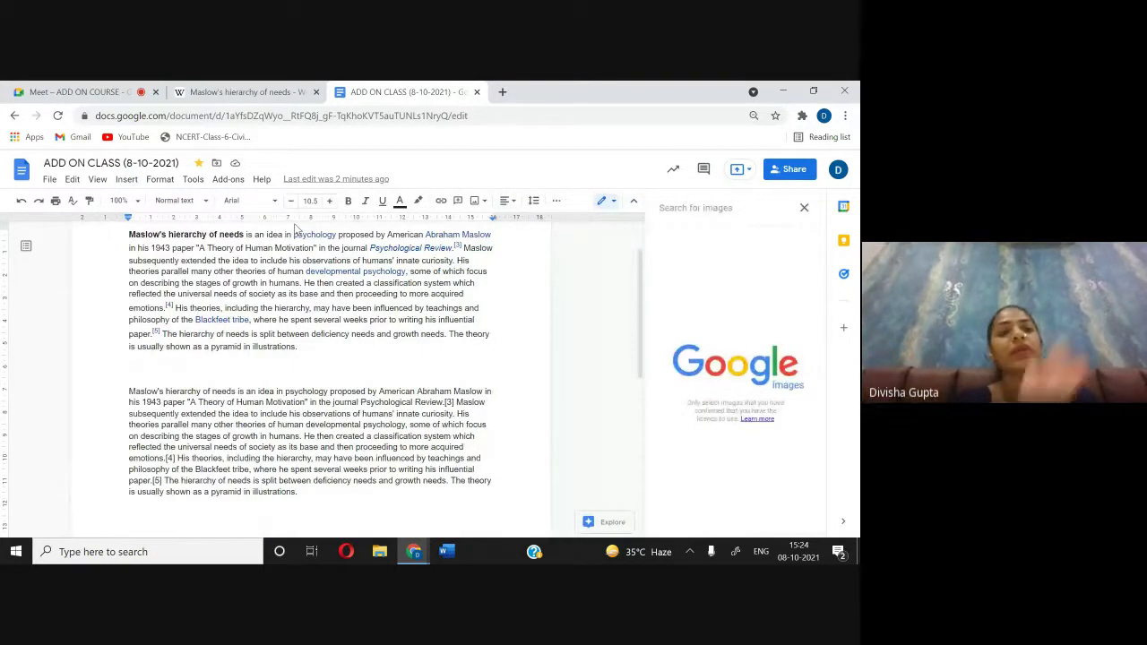
type("MASLOW")
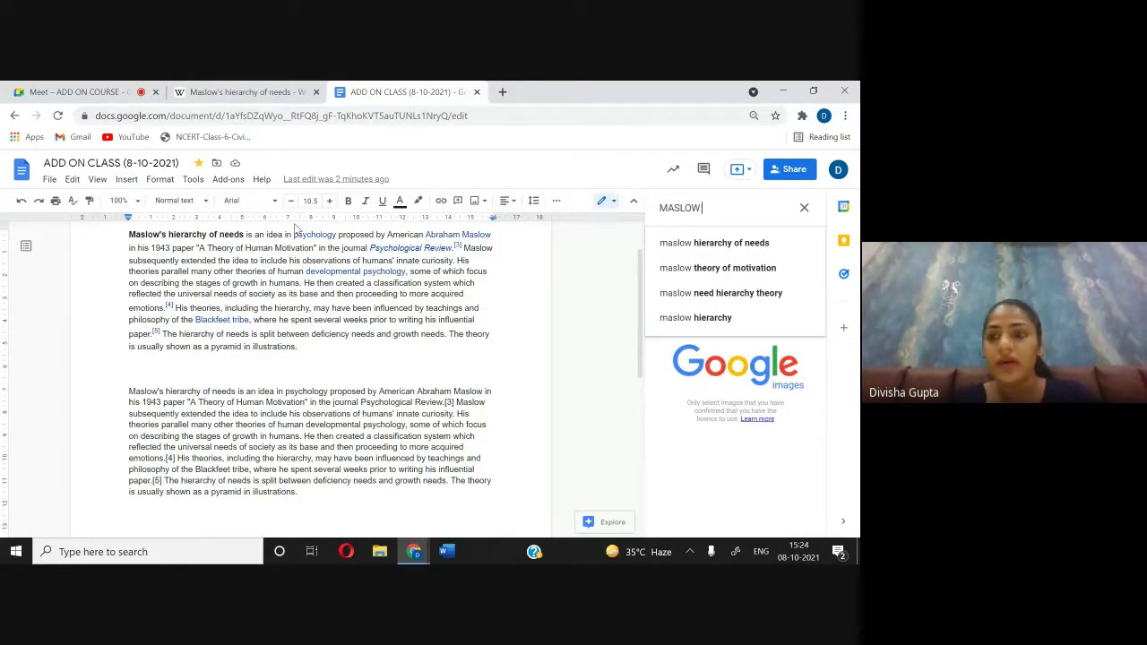
type(" NEE")
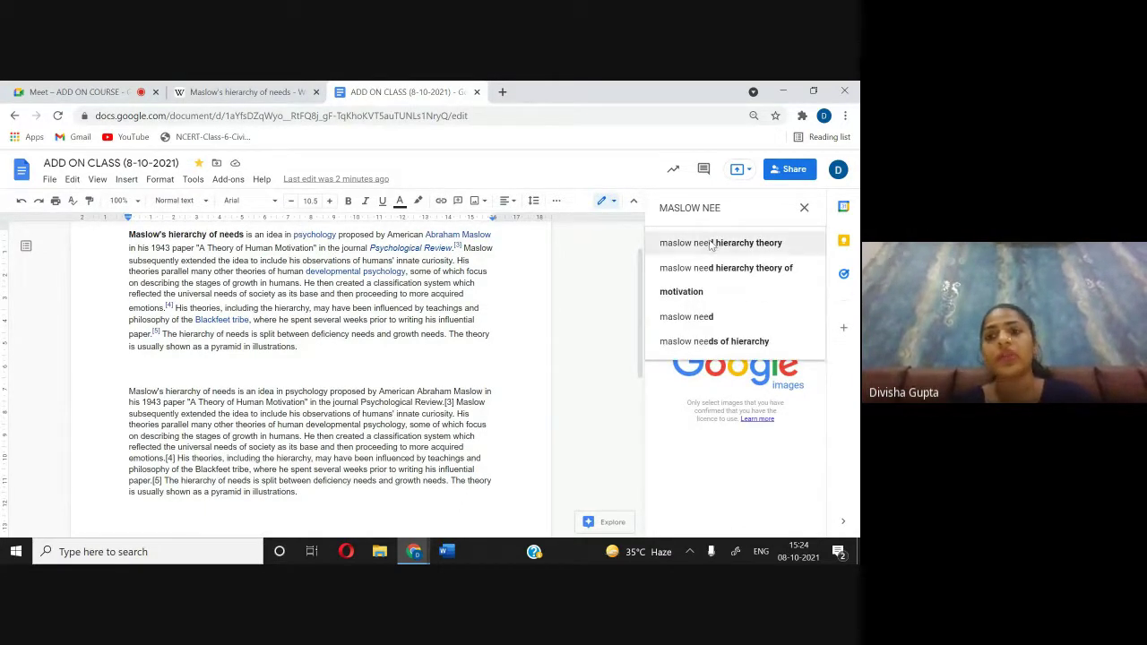
left_click(705, 243)
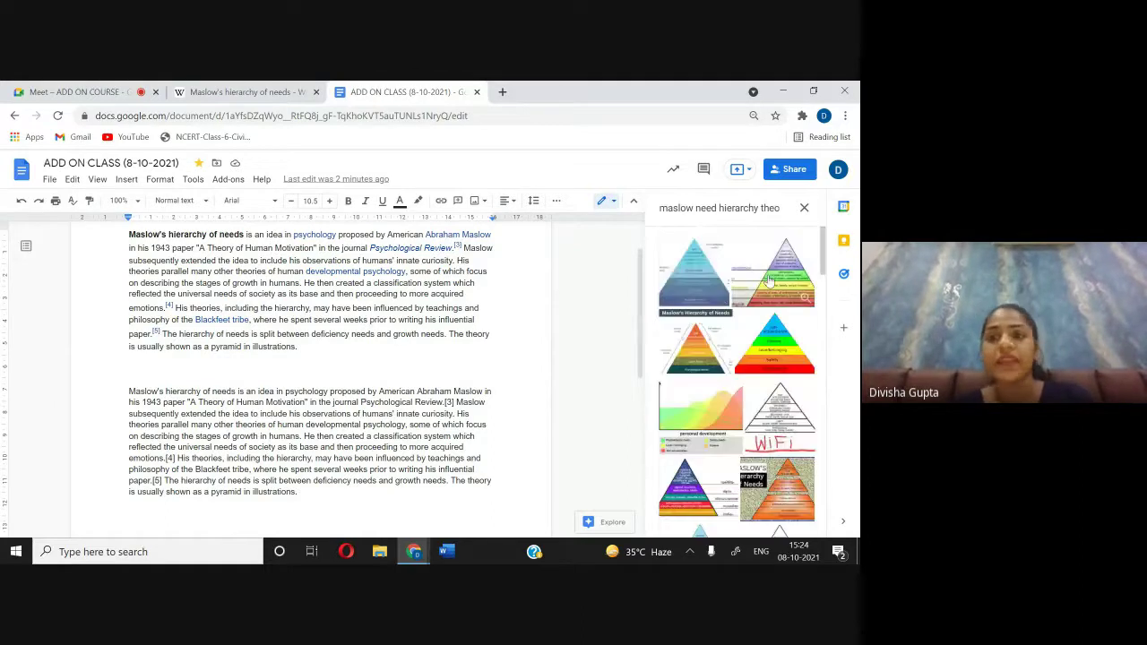
left_click(773, 269)
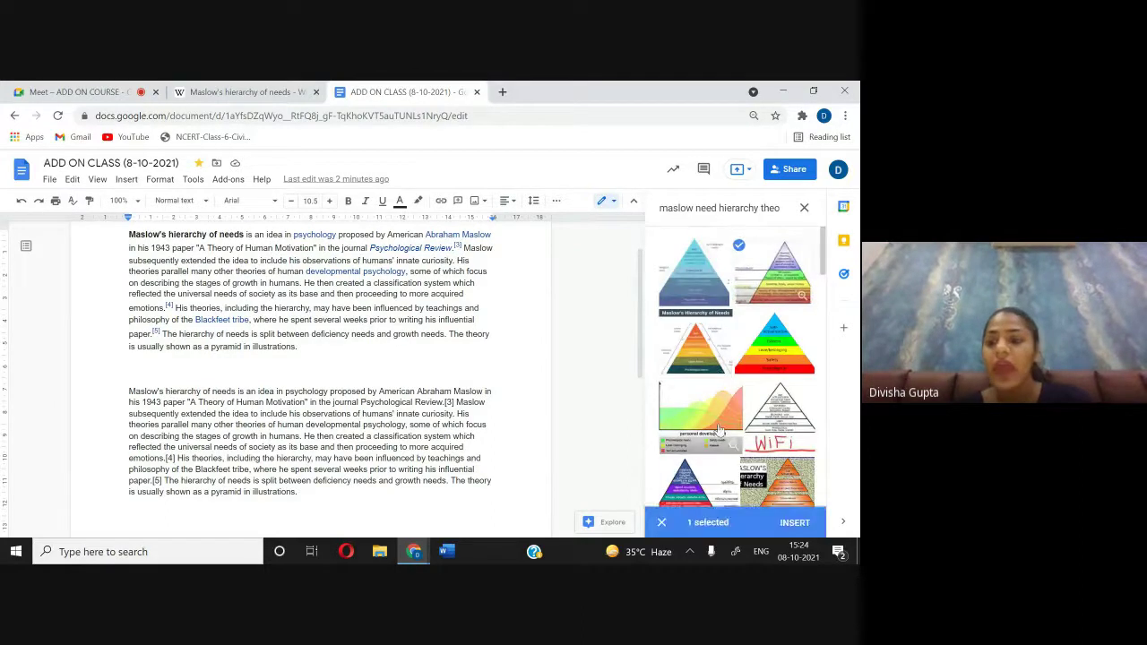
left_click(795, 523)
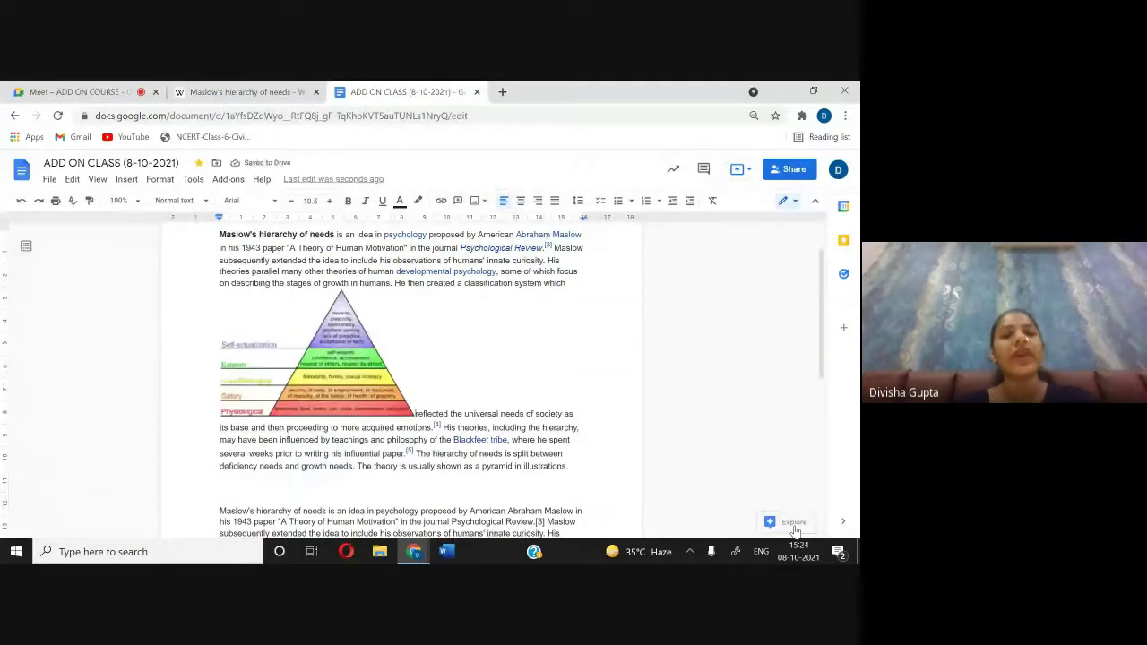
left_click(338, 356)
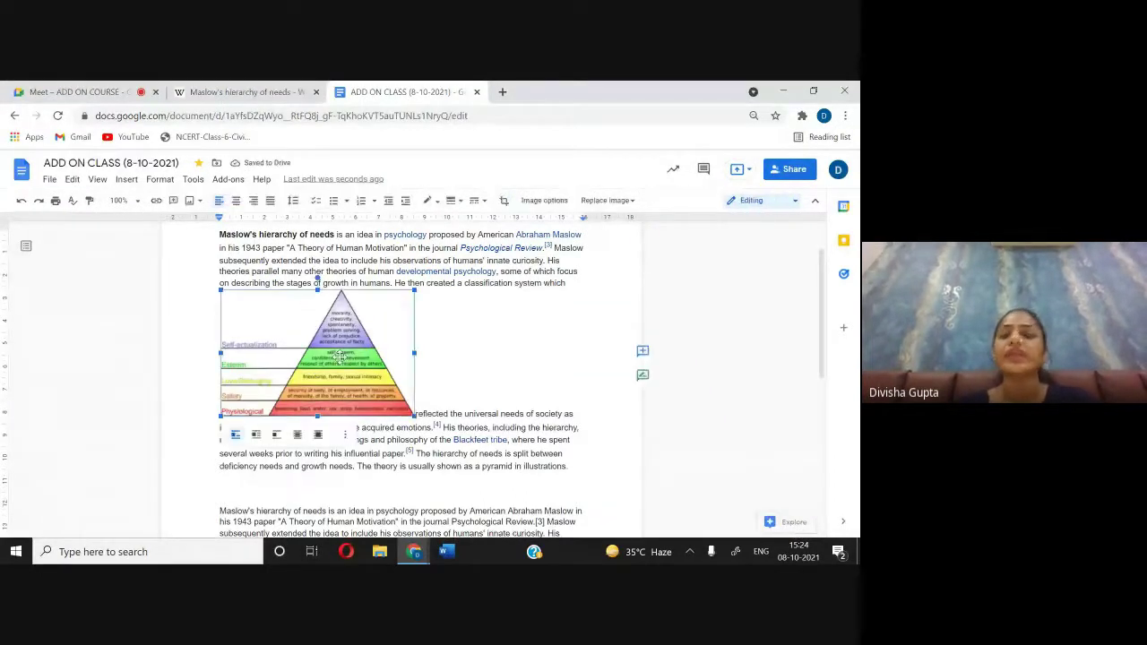
left_click(129, 180)
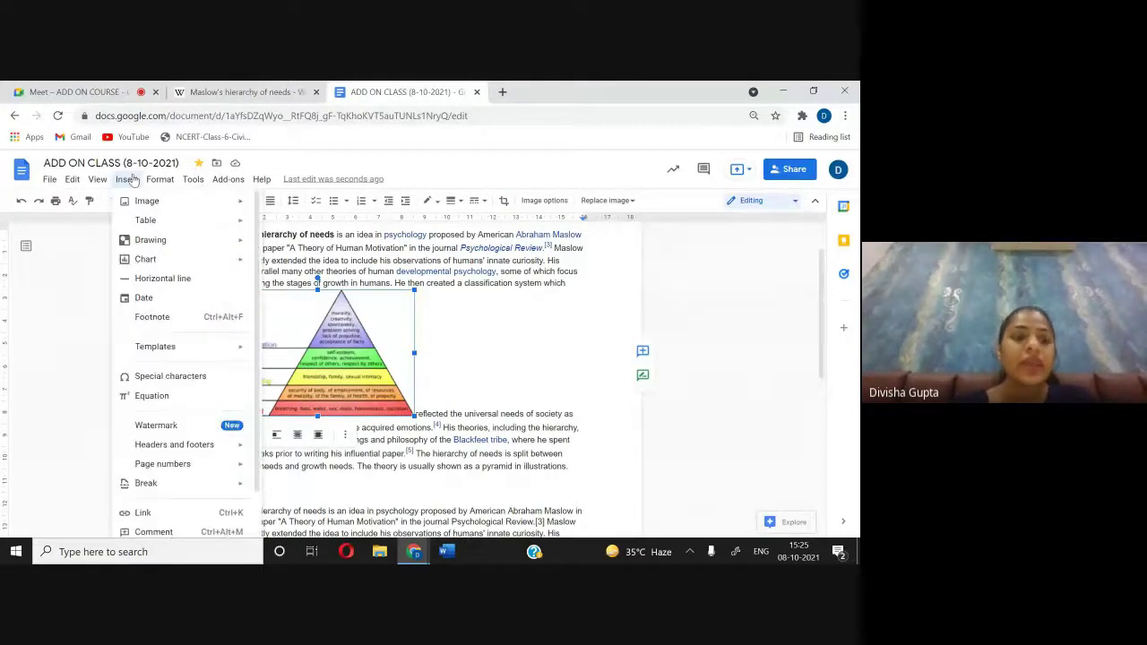
scroll(179, 359, "down", 1)
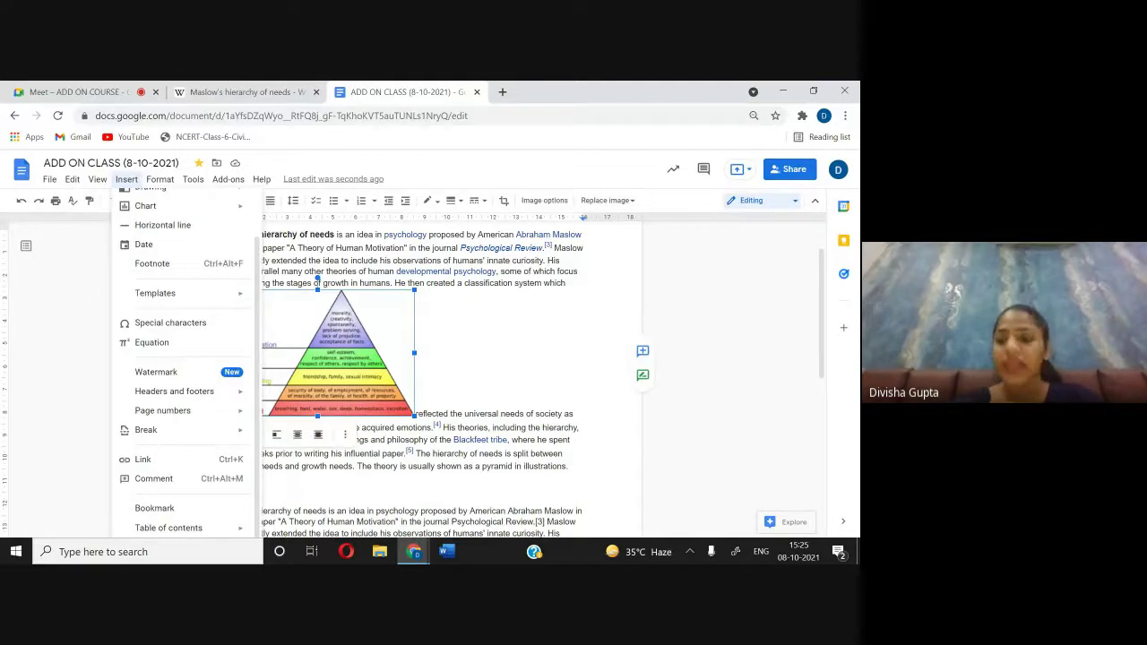
left_click(480, 378)
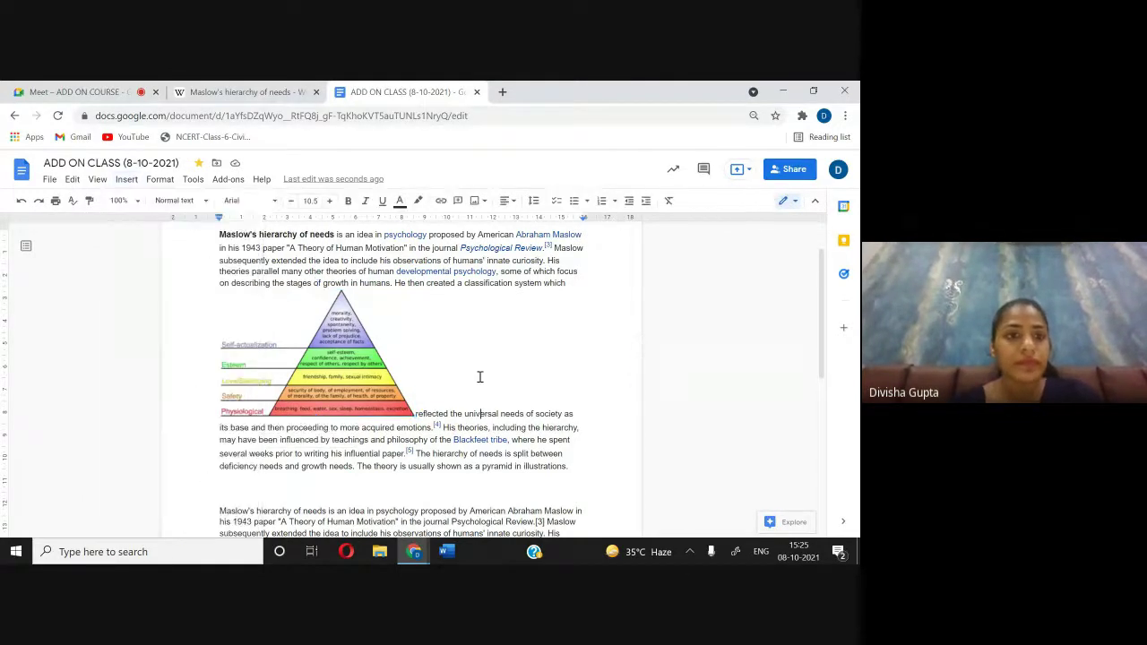
left_click(72, 89)
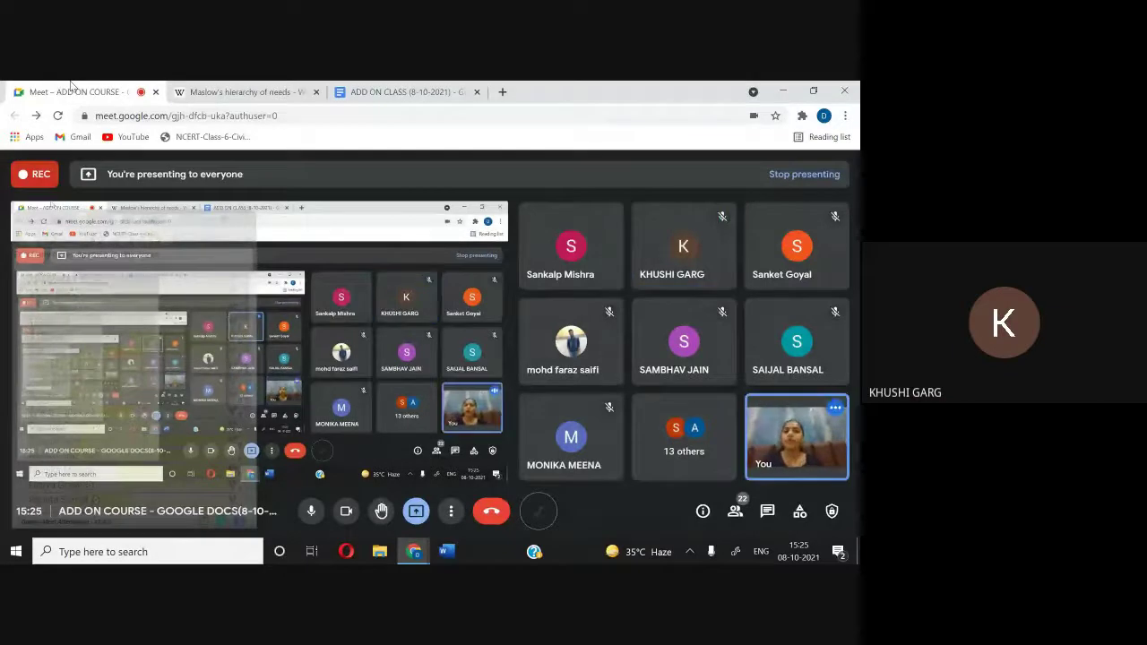
left_click(403, 91)
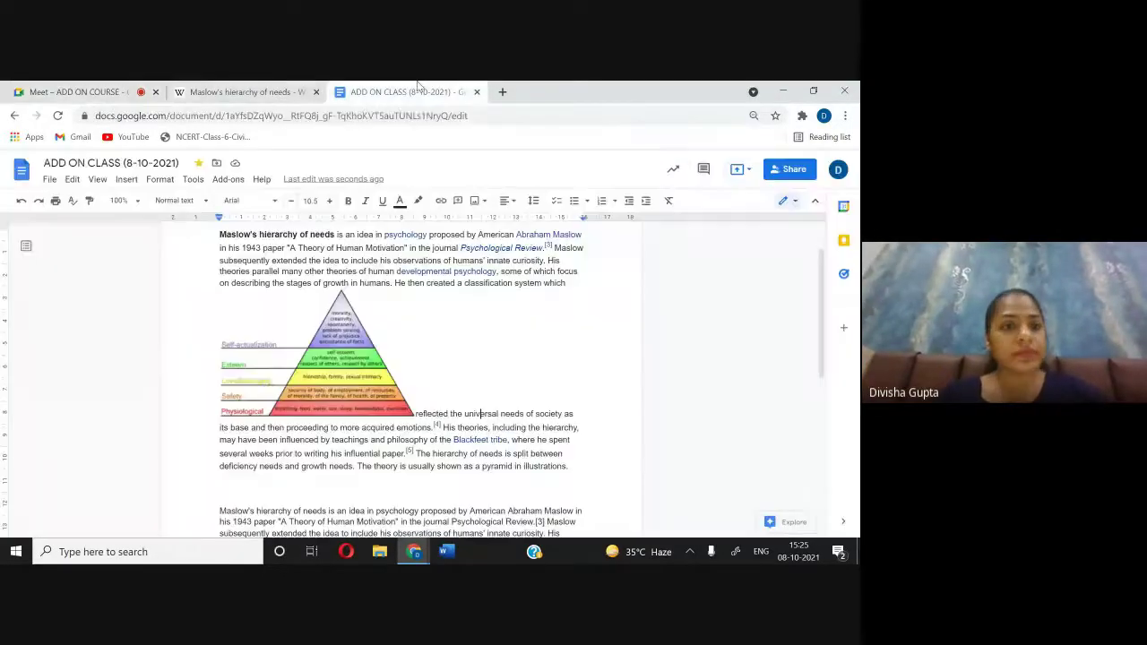
left_click(155, 181)
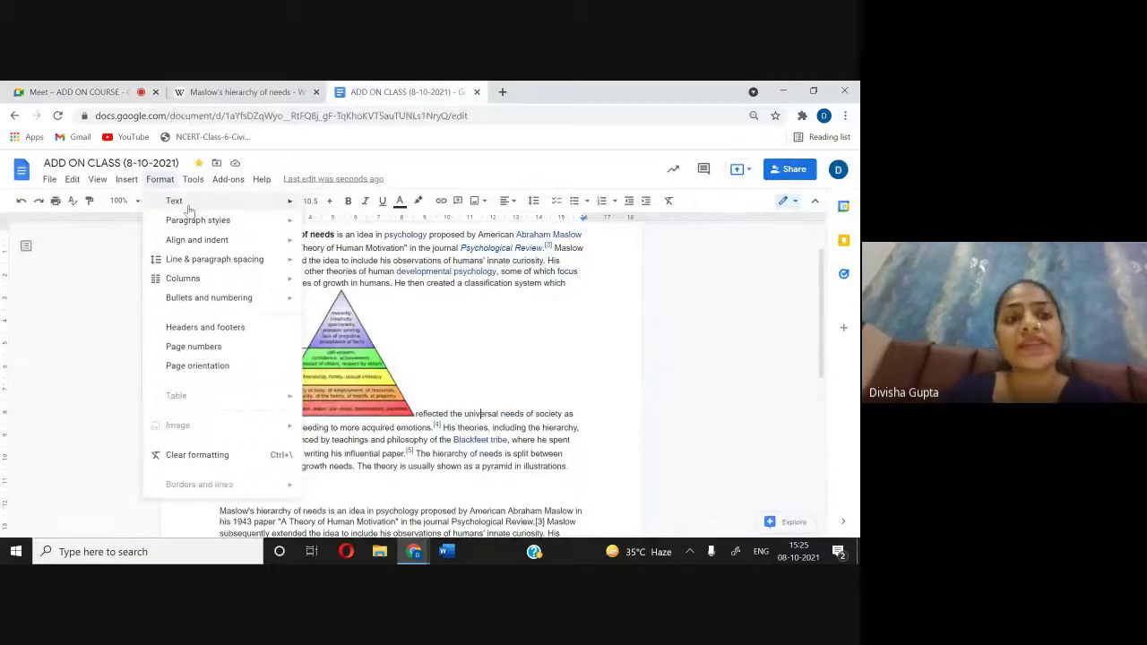
mouse_move(184, 205)
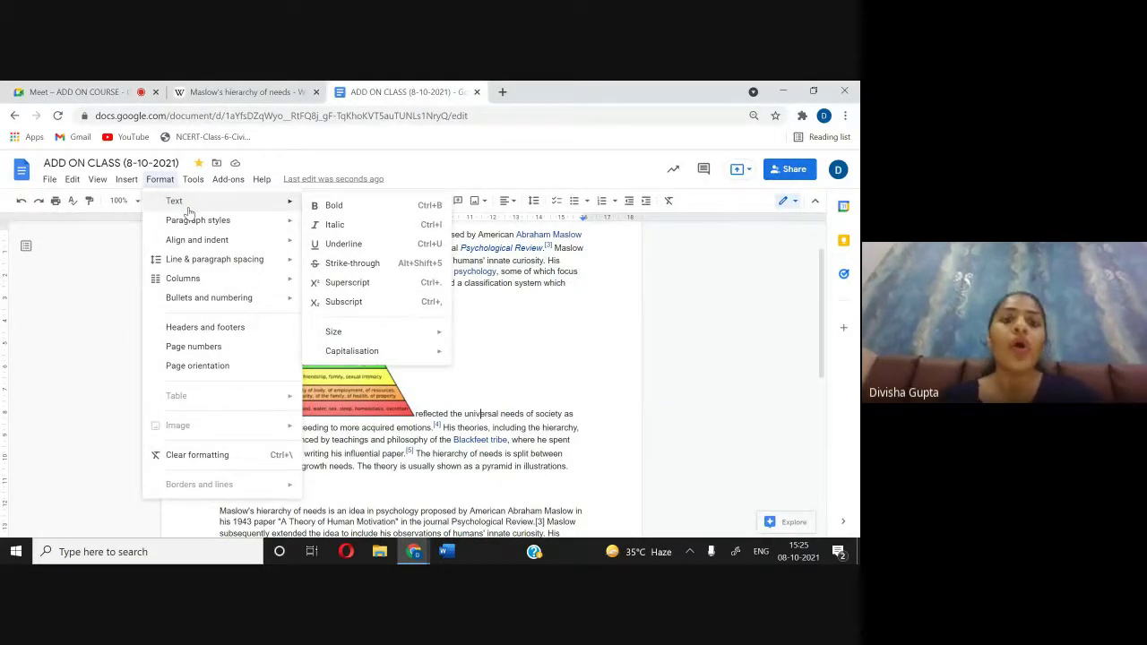
mouse_move(225, 226)
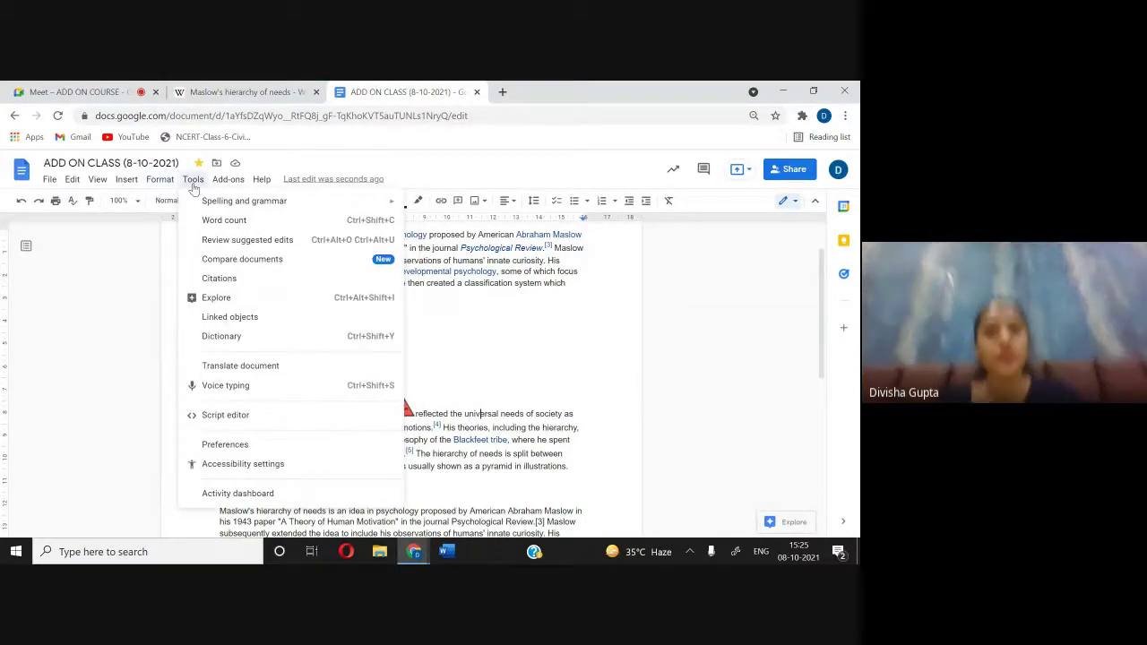
mouse_move(261, 180)
left_click(467, 317)
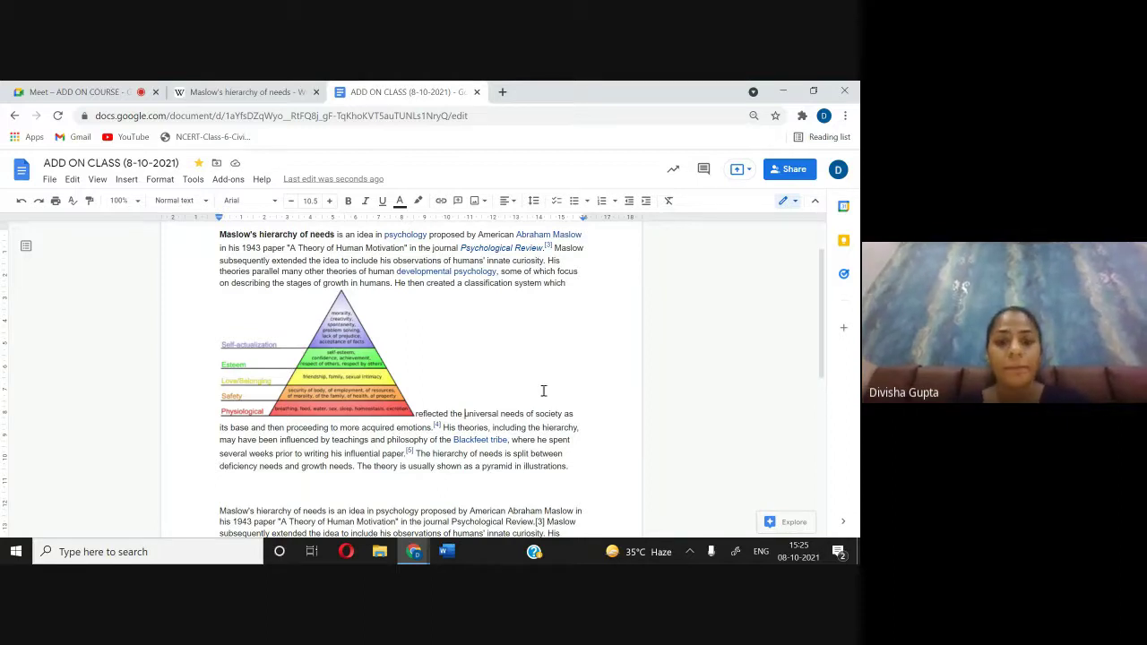
Step: Add blank lines at the end of the document and turn on Tools > Voice typing
scroll(565, 411, "down", 3)
scroll(447, 266, "down", 2)
key("Return")
key("Return")
key("Return")
key("Return")
key("Return")
key("Return")
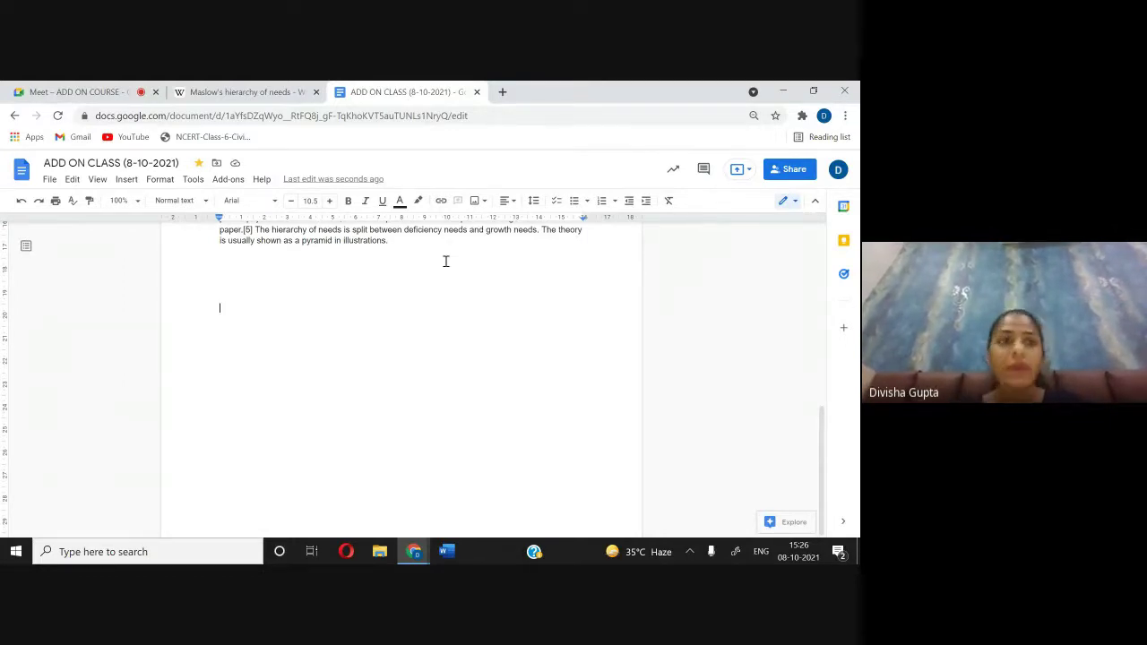
left_click(192, 181)
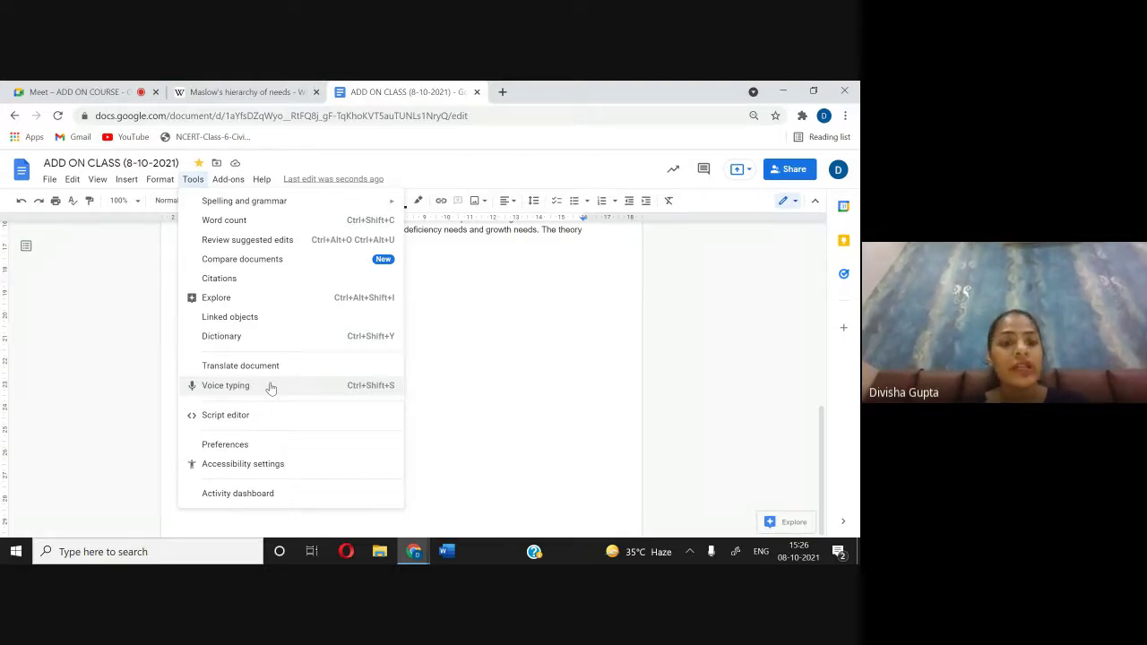
left_click(270, 387)
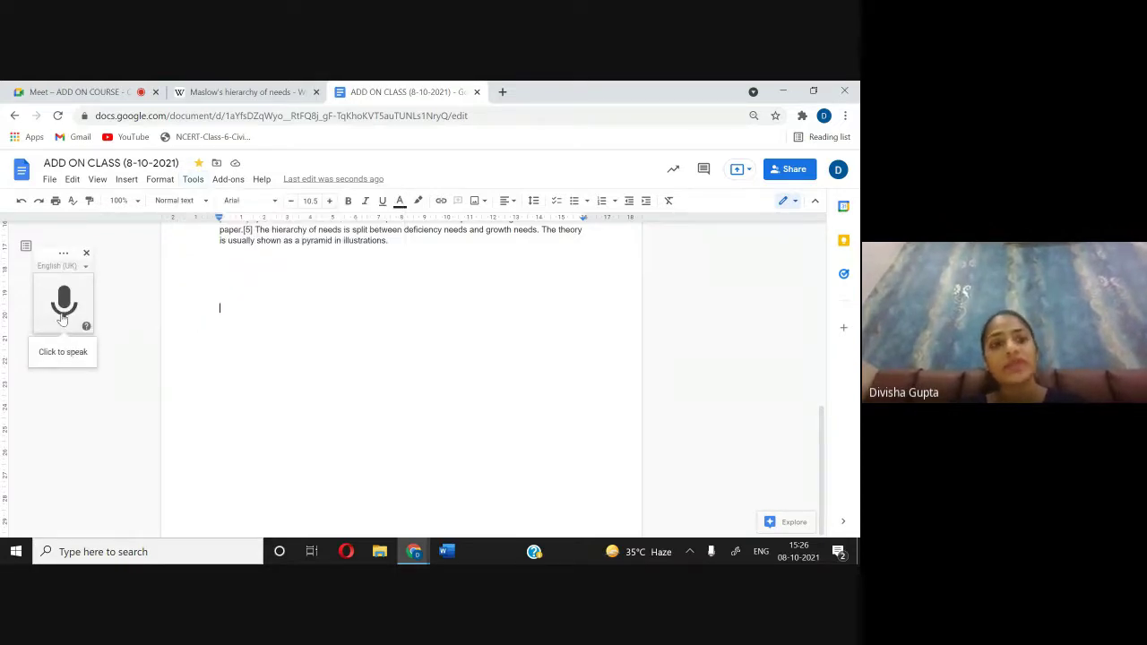
Step: Allow microphone access and dictate 'not typing anything and it is just writing down'
left_click(63, 313)
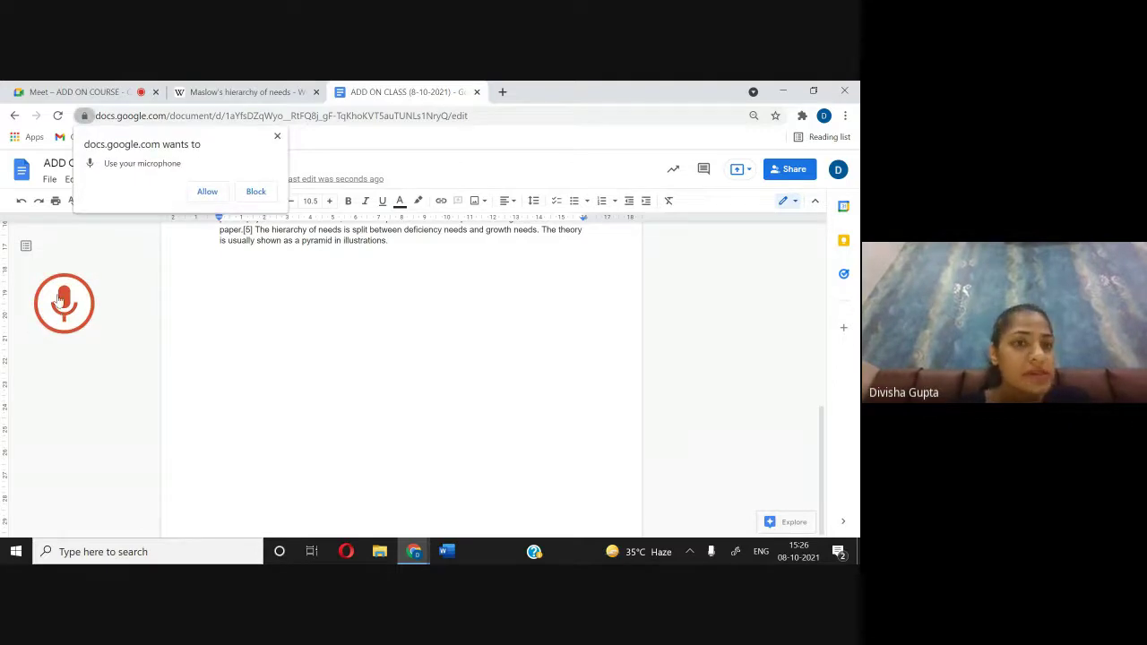
left_click(207, 191)
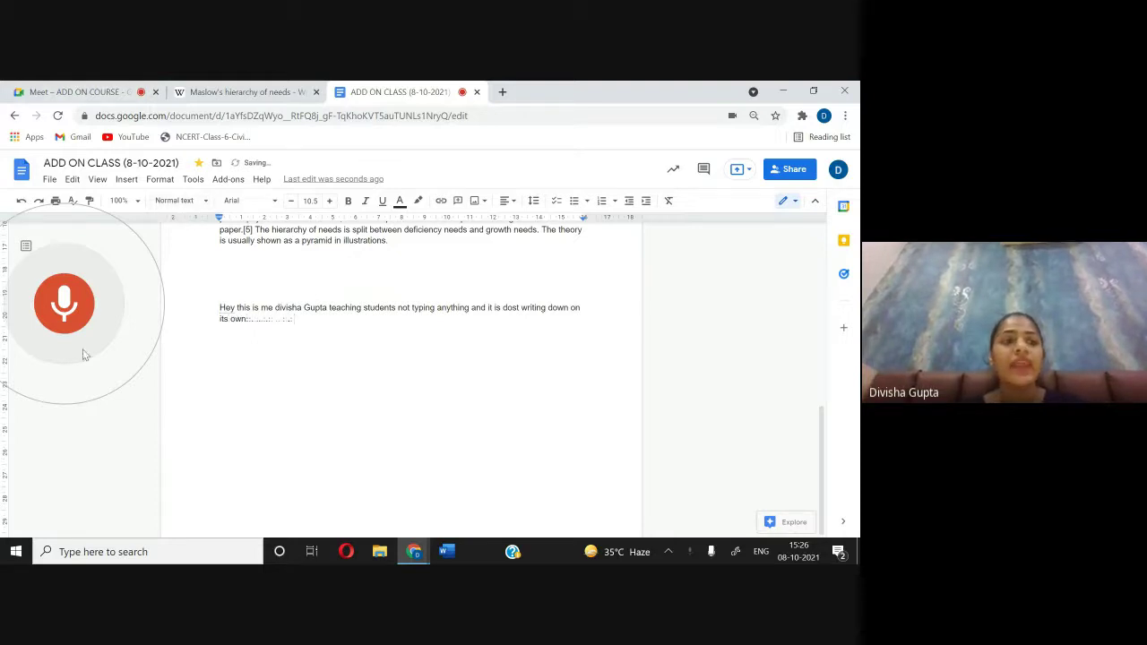
left_click(63, 289)
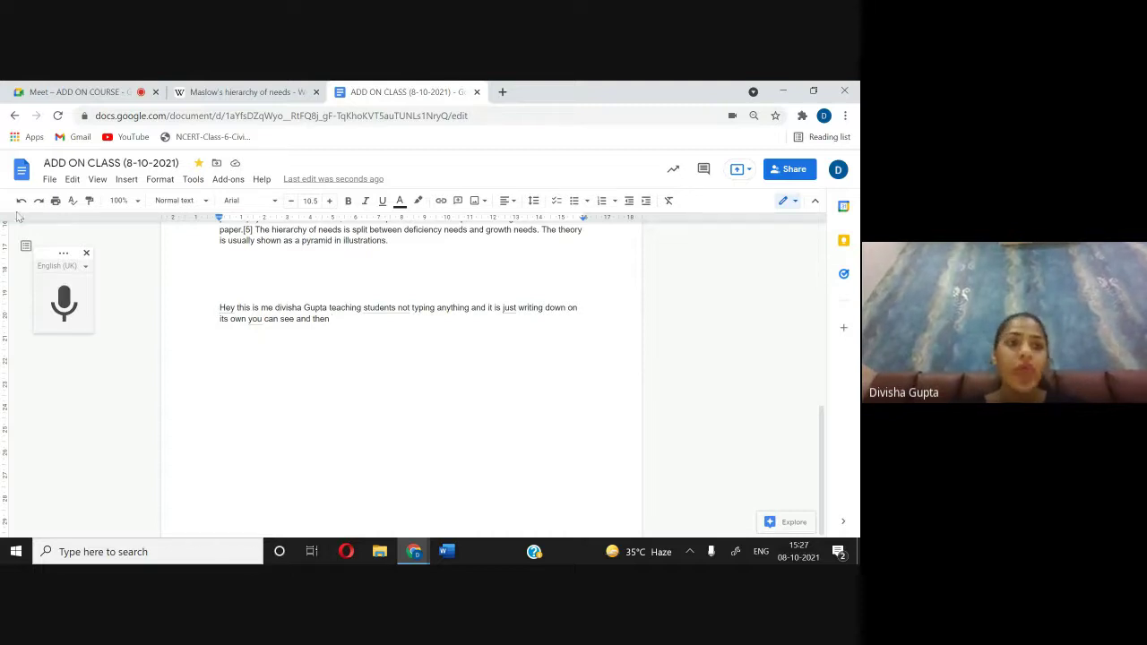
left_click(197, 183)
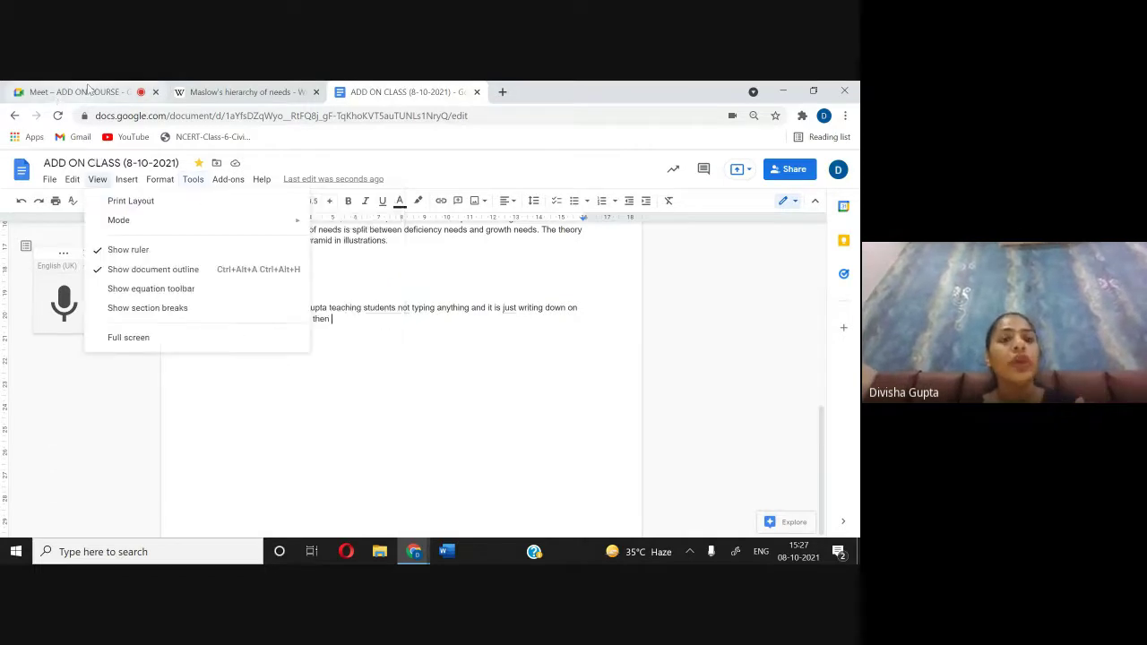
Step: Visit the Meet call, return to the ADD ON CLASS document, and show the Add-ons menu
left_click(87, 92)
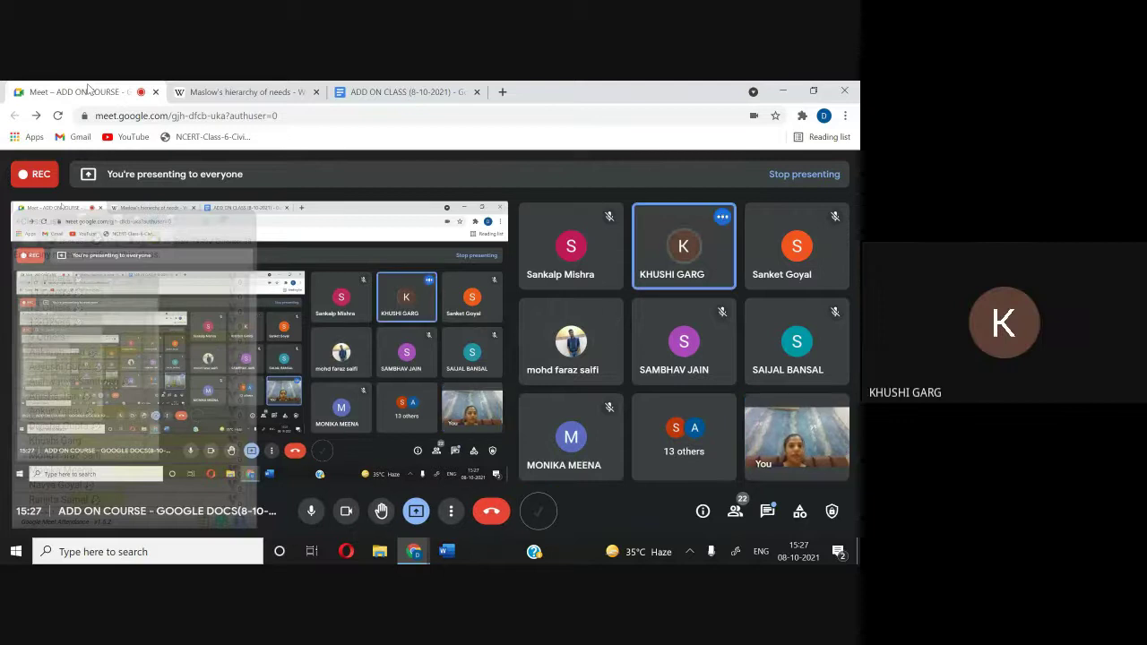
left_click(343, 88)
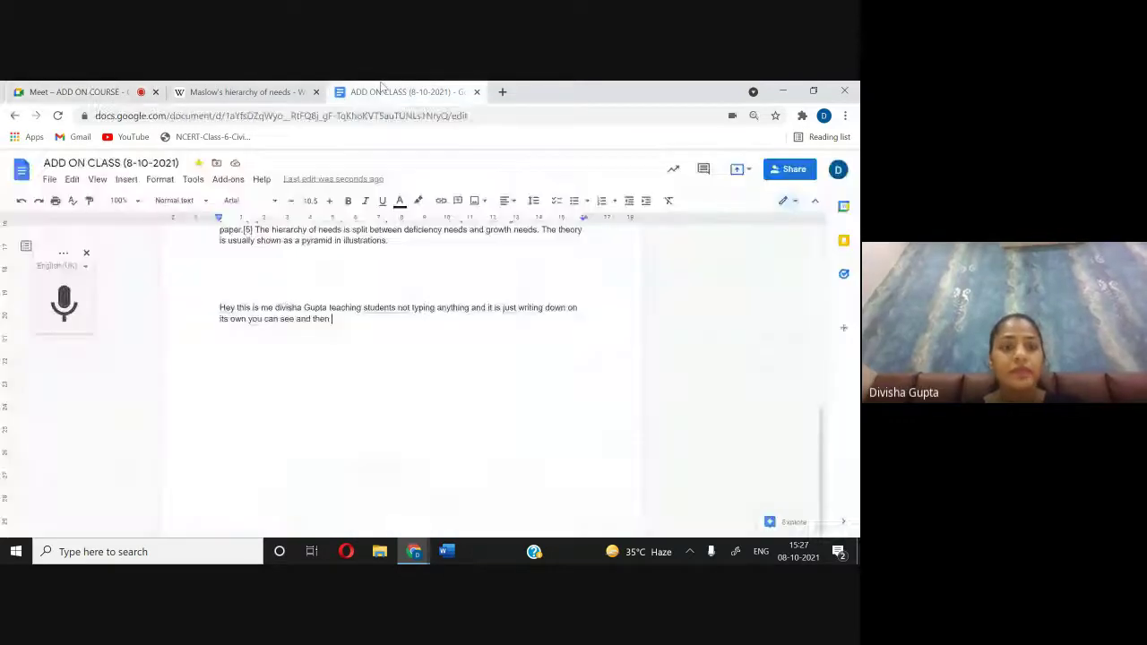
left_click(230, 180)
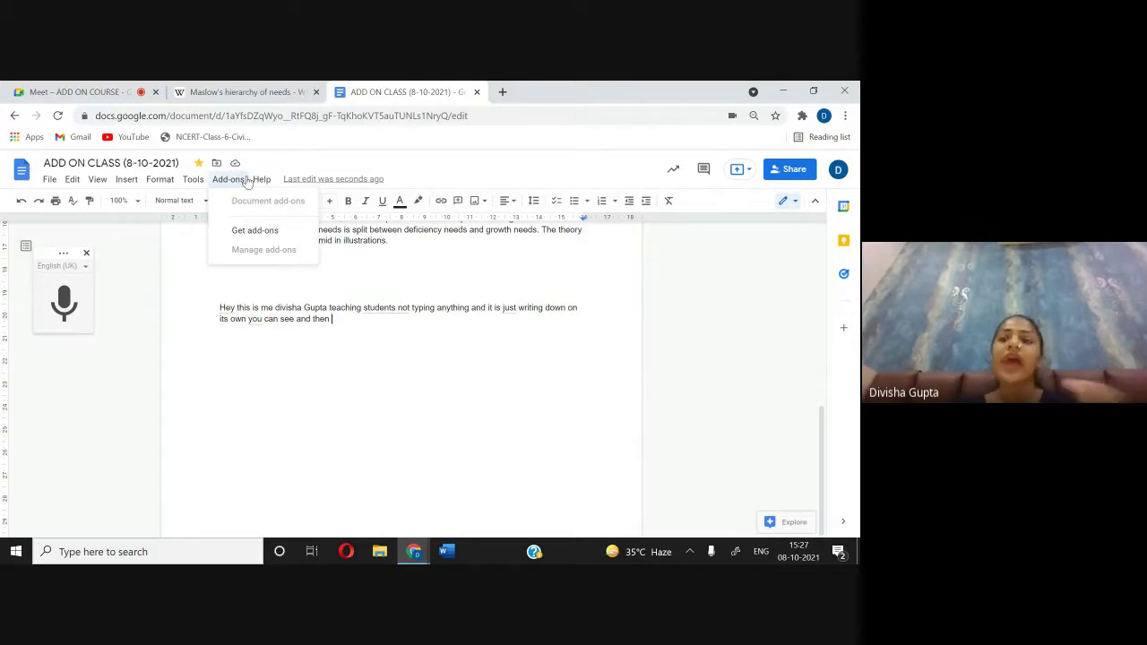
Step: Browse the Google Workspace Marketplace add-ons available for Docs, then close the marketplace window
left_click(247, 229)
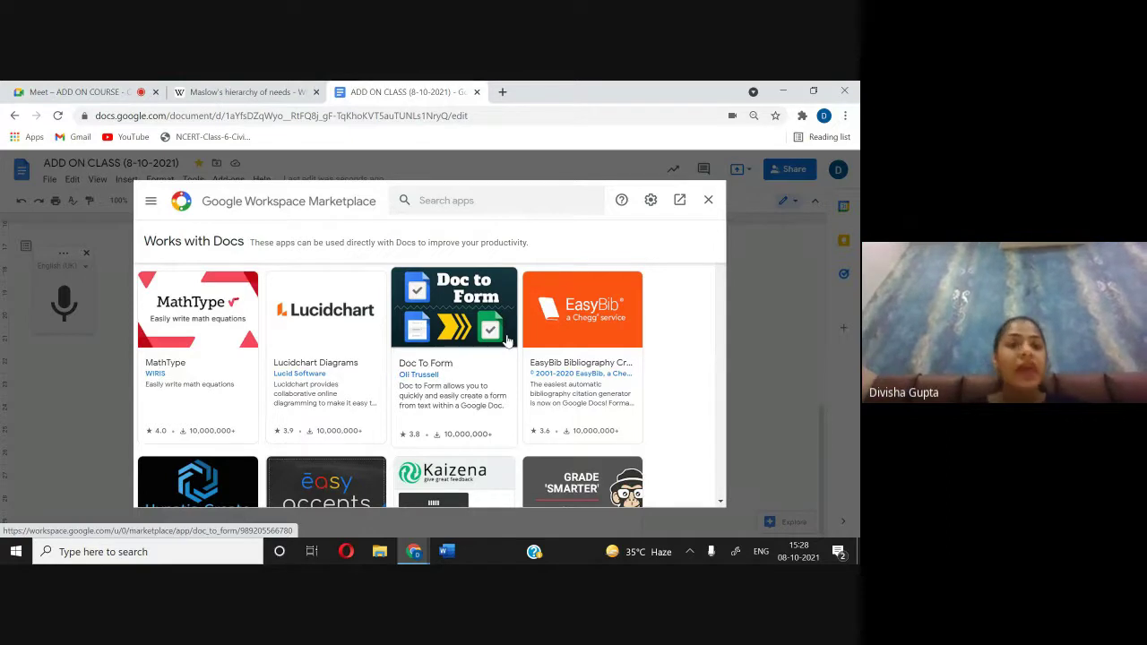
scroll(507, 340, "down", 2)
scroll(507, 340, "up", 2)
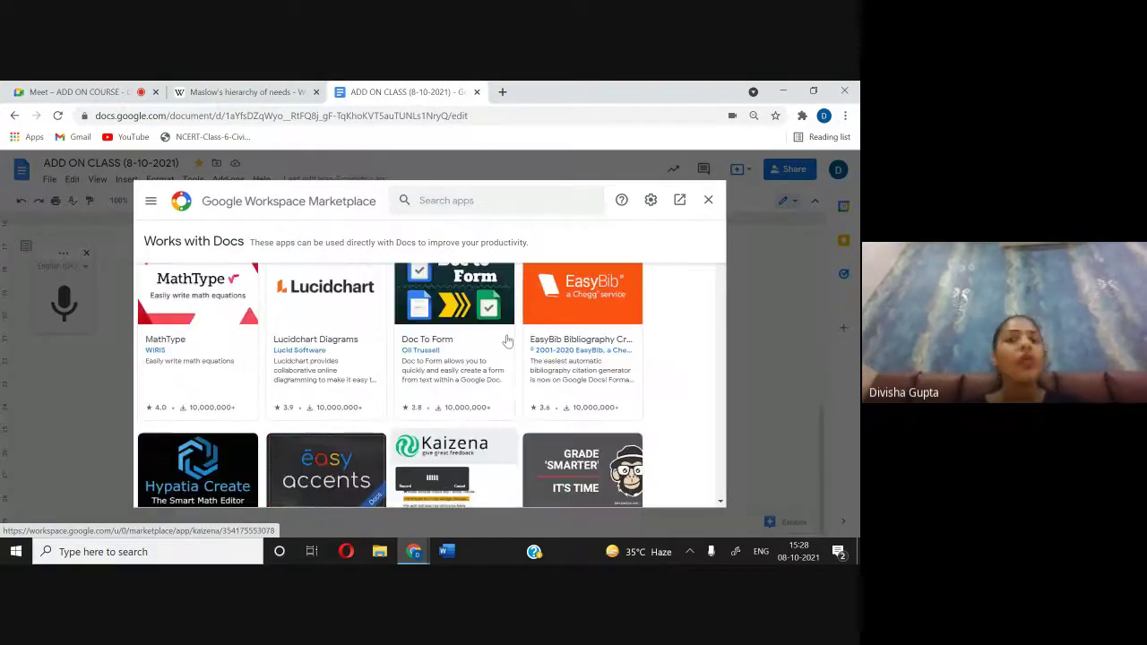
scroll(507, 341, "down", 2)
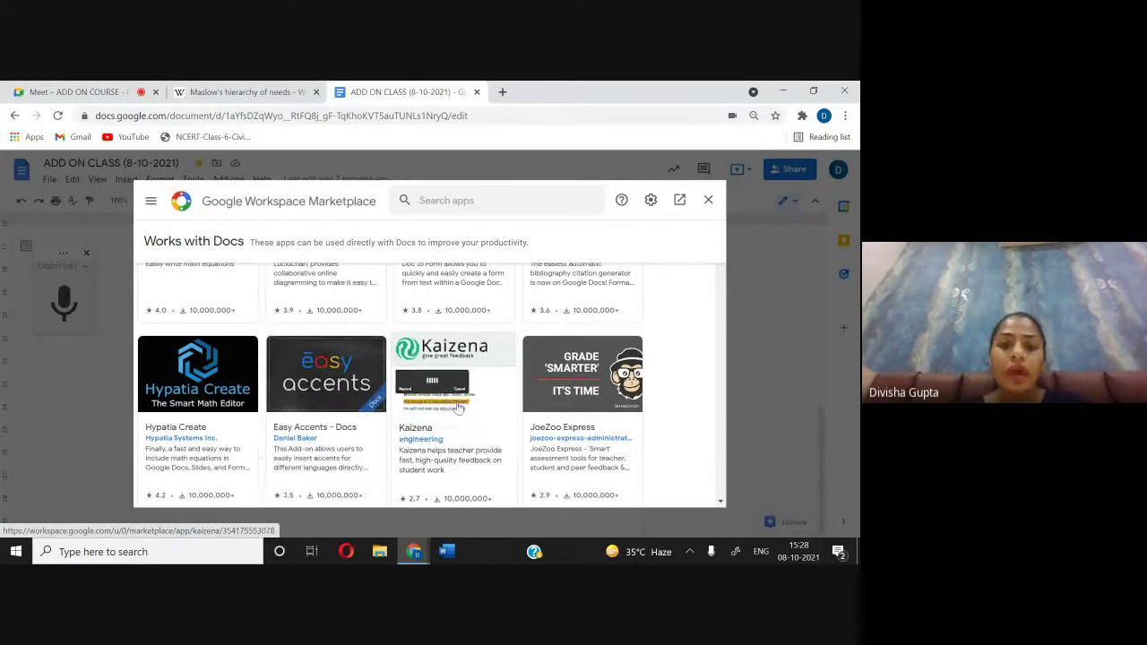
scroll(328, 379, "down", 3)
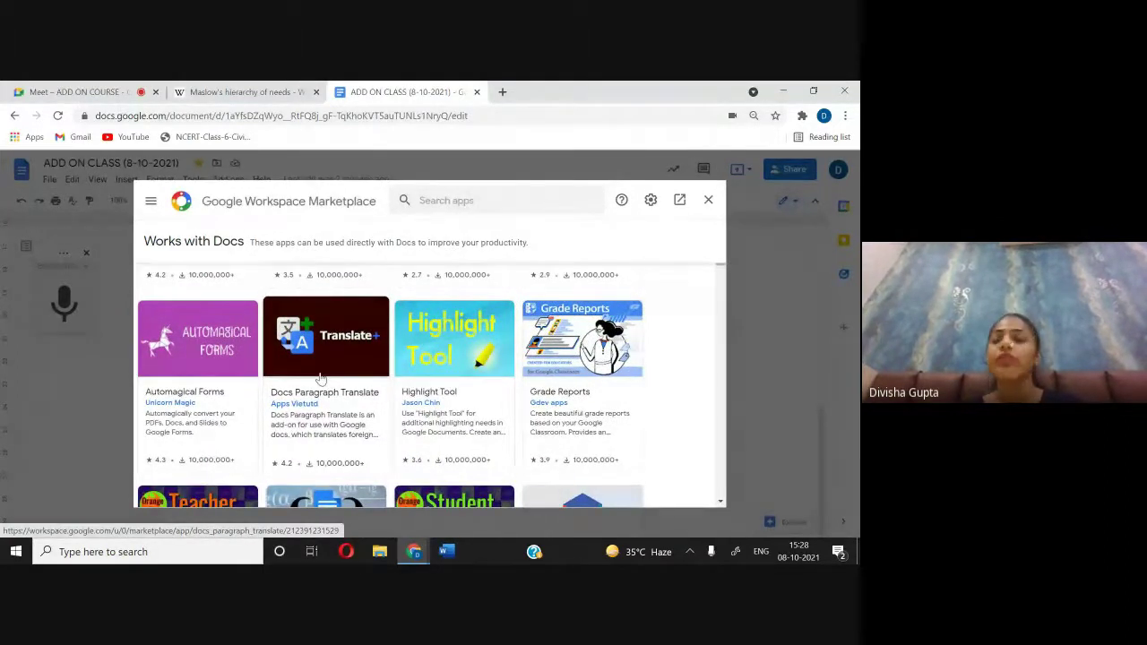
scroll(320, 378, "down", 1)
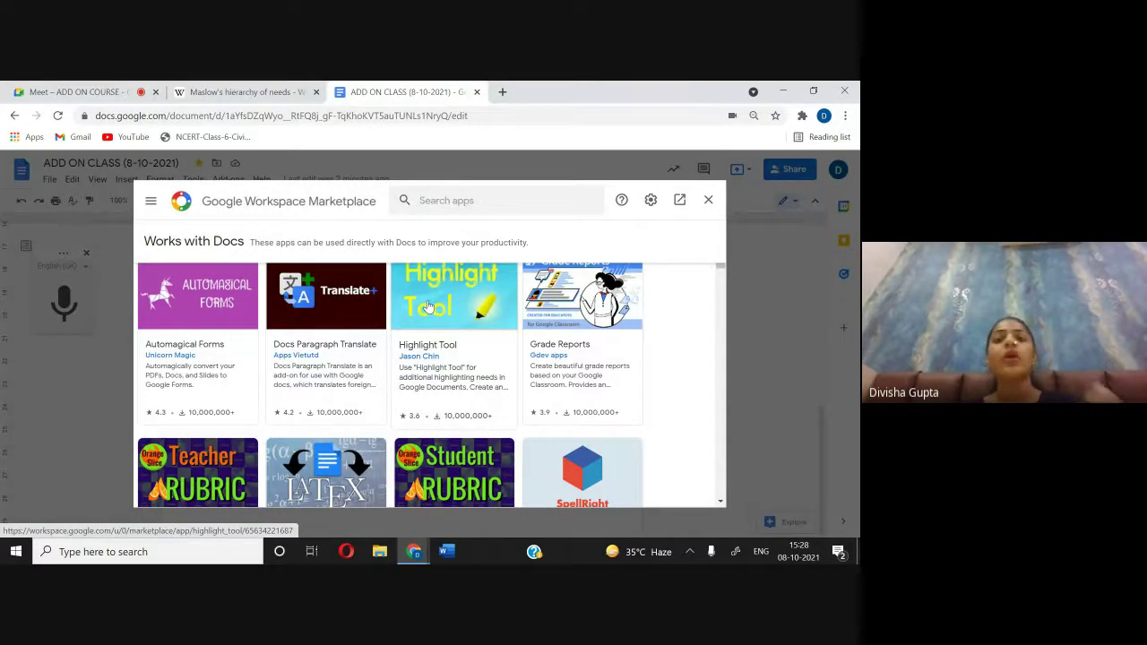
scroll(428, 306, "down", 1)
scroll(428, 306, "down", 3)
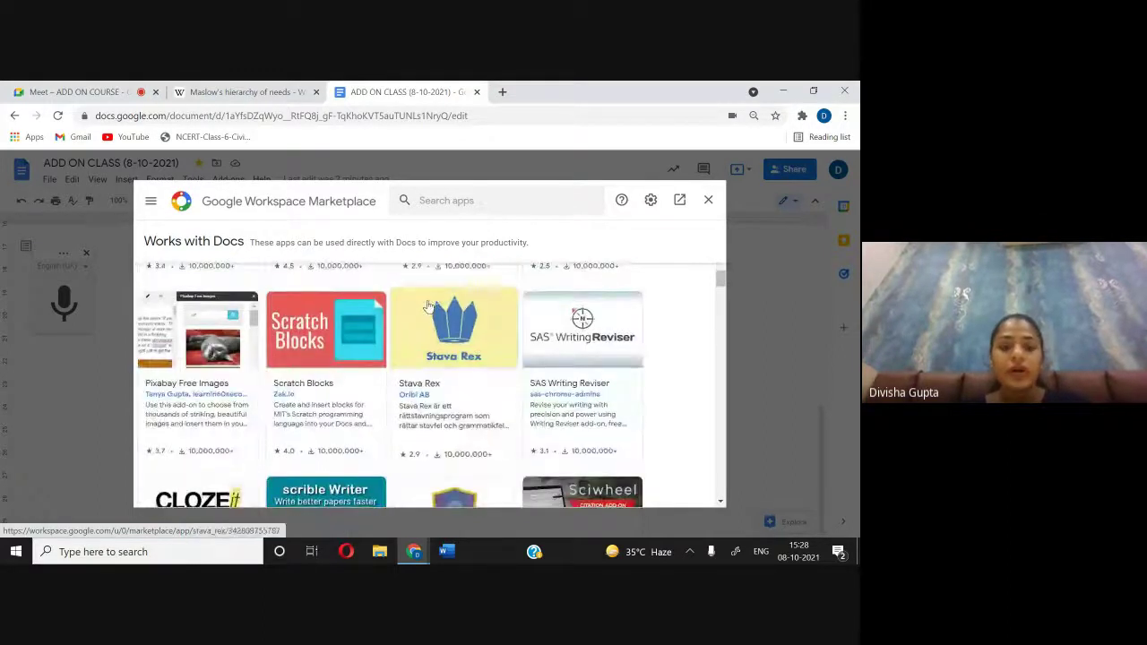
scroll(429, 306, "down", 3)
scroll(429, 306, "up", 1)
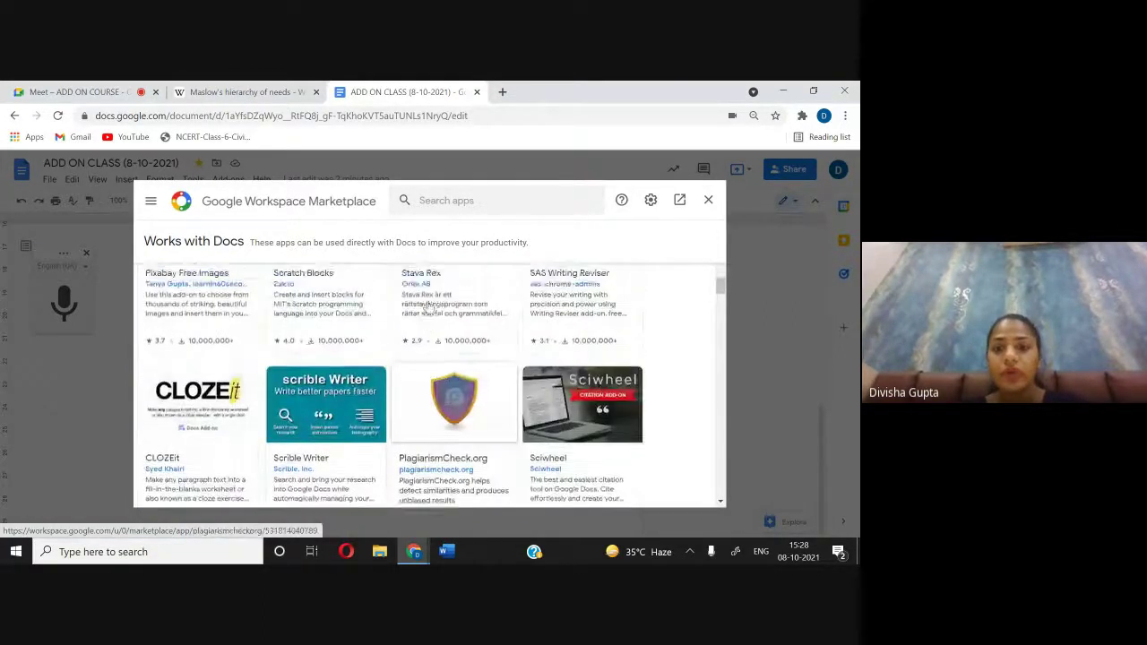
scroll(428, 306, "down", 2)
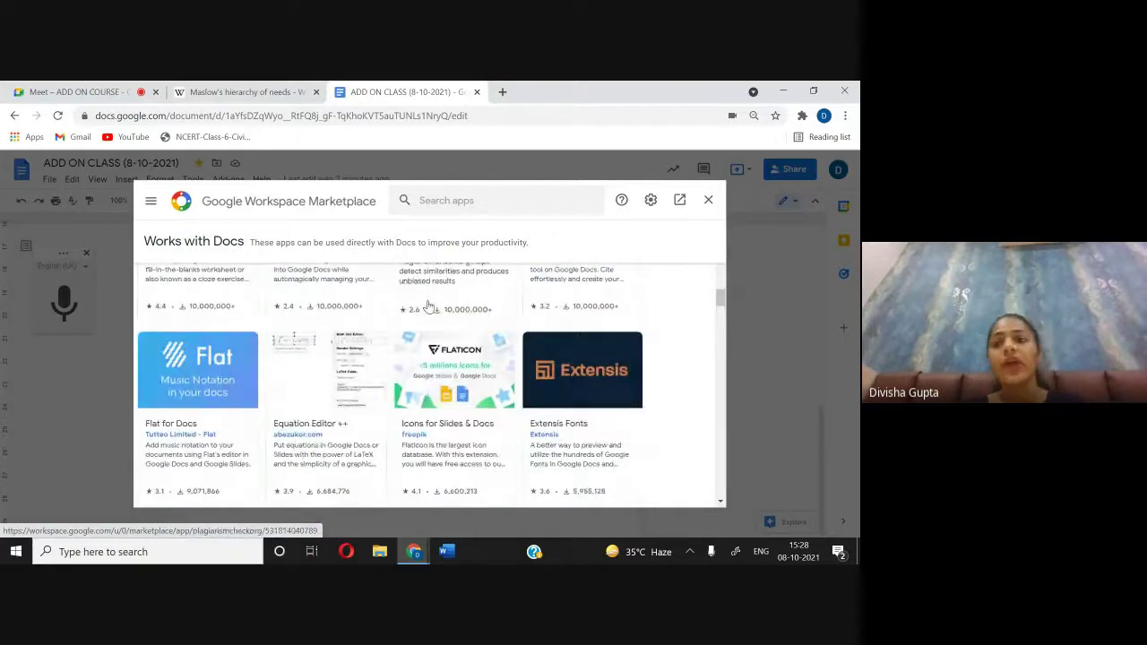
left_click(708, 200)
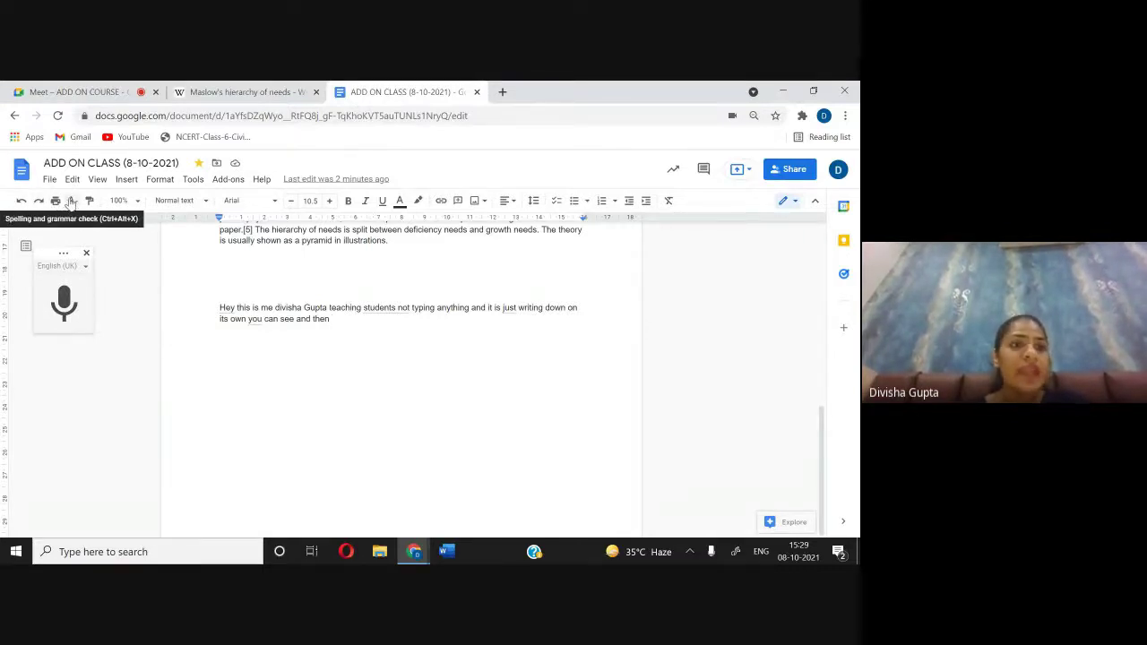
Step: Run a spelling check, then add a blank line above 'Maslow's' at size 19.5 in italic
left_click(72, 201)
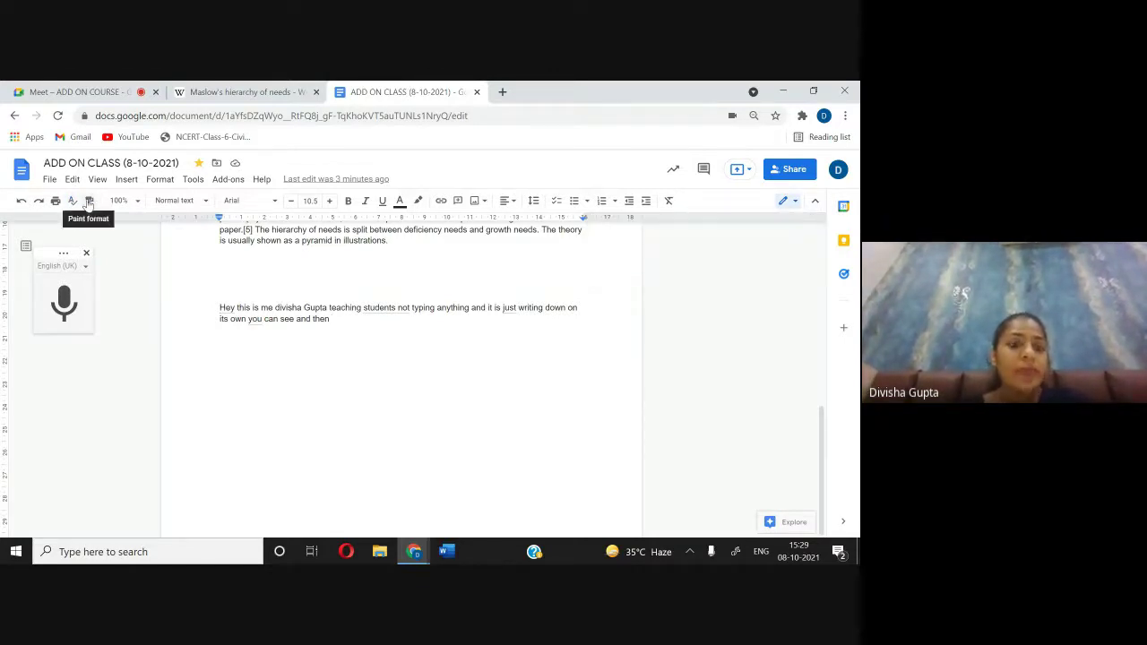
scroll(146, 255, "up", 5)
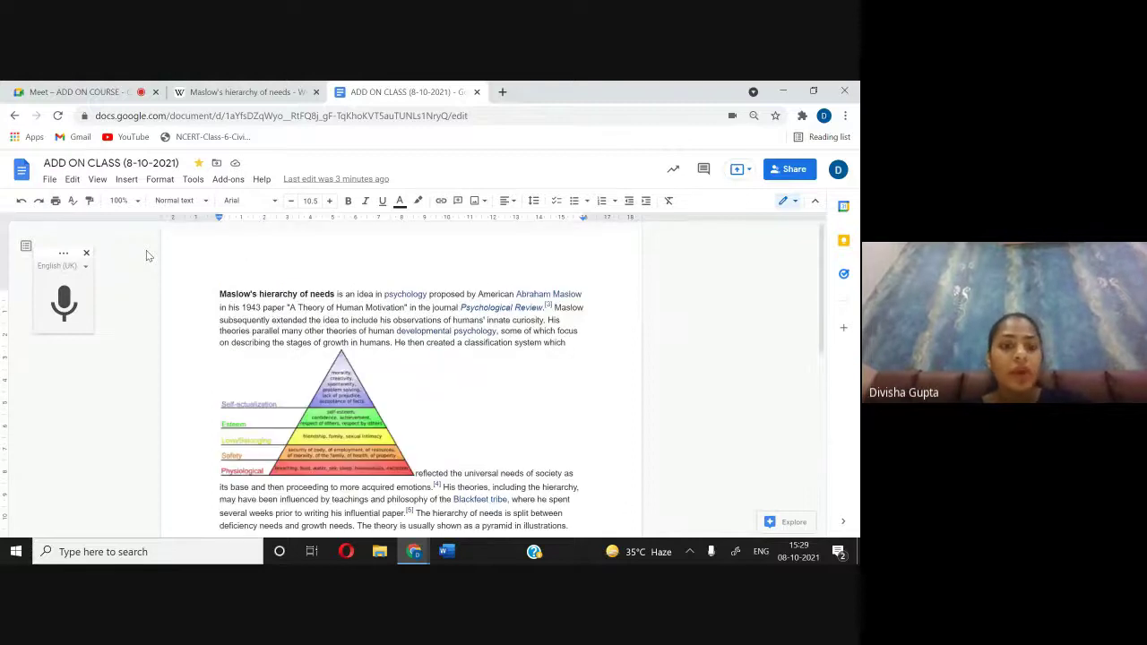
left_click(217, 294)
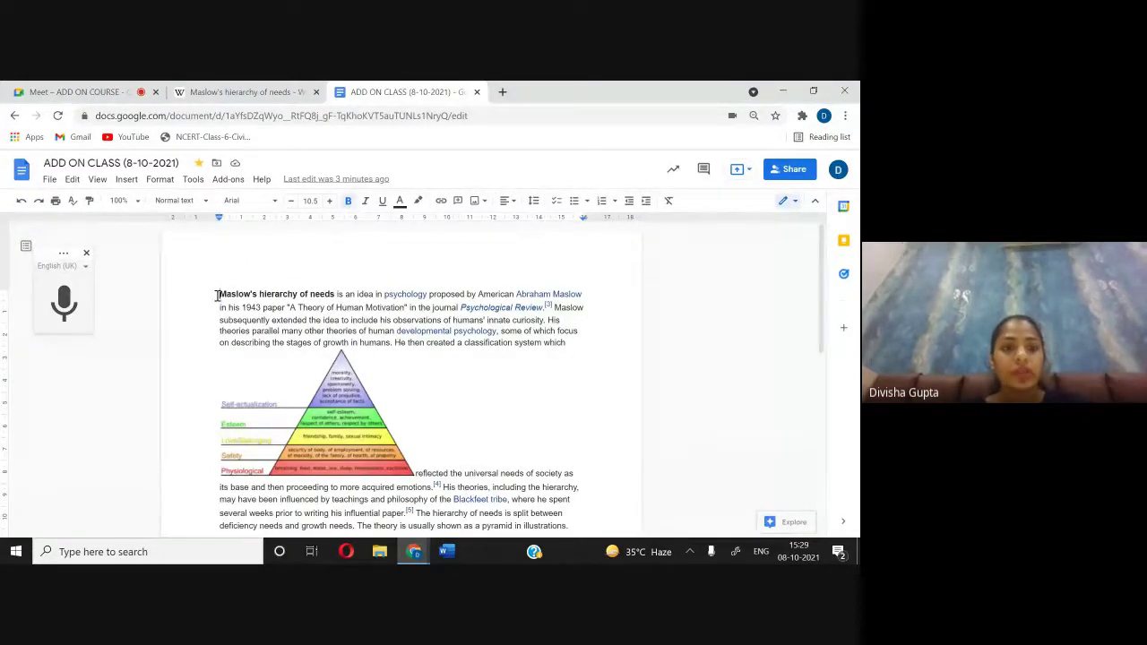
key("Return")
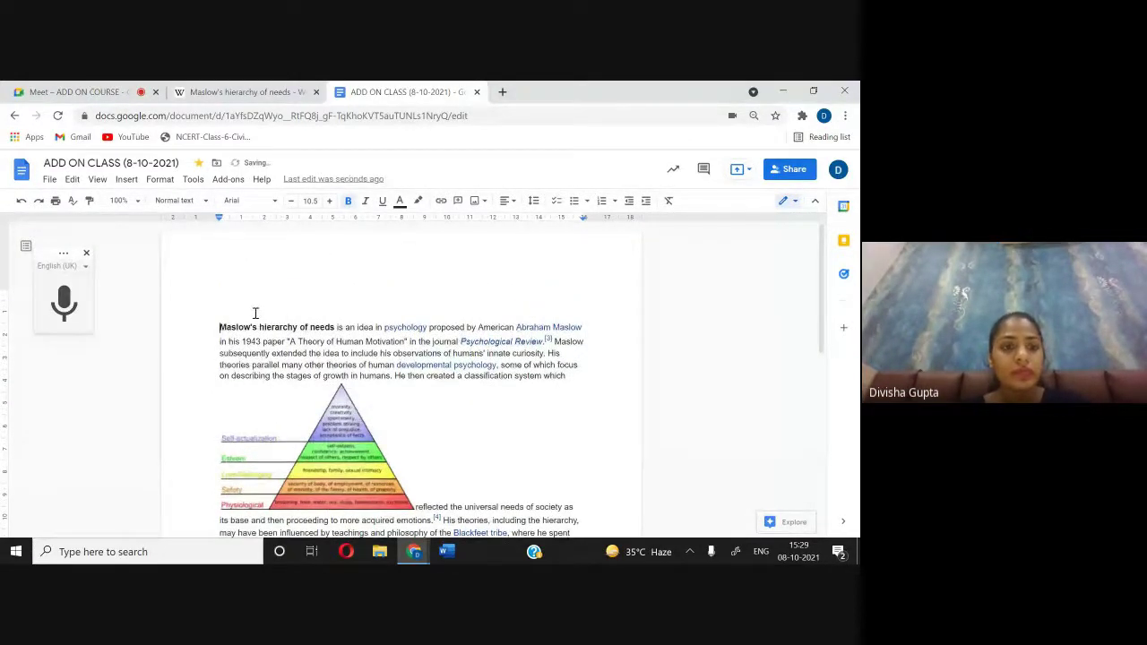
left_click(330, 201)
left_click(329, 201)
left_click(329, 201)
left_click(330, 201)
left_click(330, 200)
left_click(329, 201)
left_click(330, 201)
left_click(330, 201)
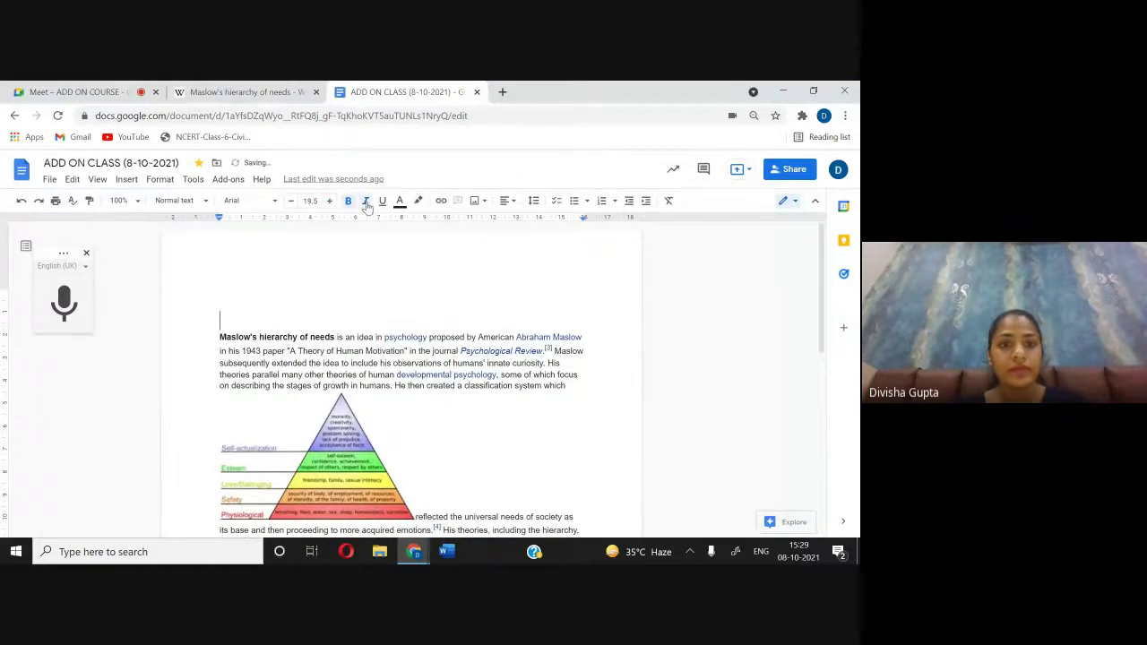
Step: Type 'MOTIVATIONAL THEORIES' and colour it red in Times New Roman
type("M")
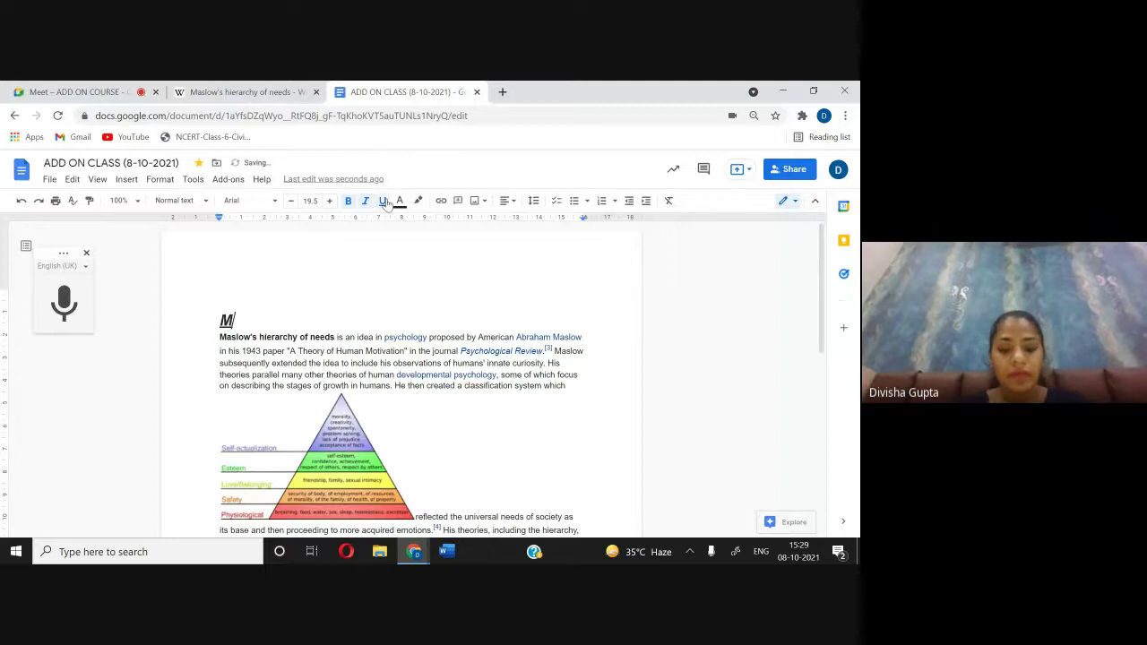
type("OTIVATIONAL THEORIES")
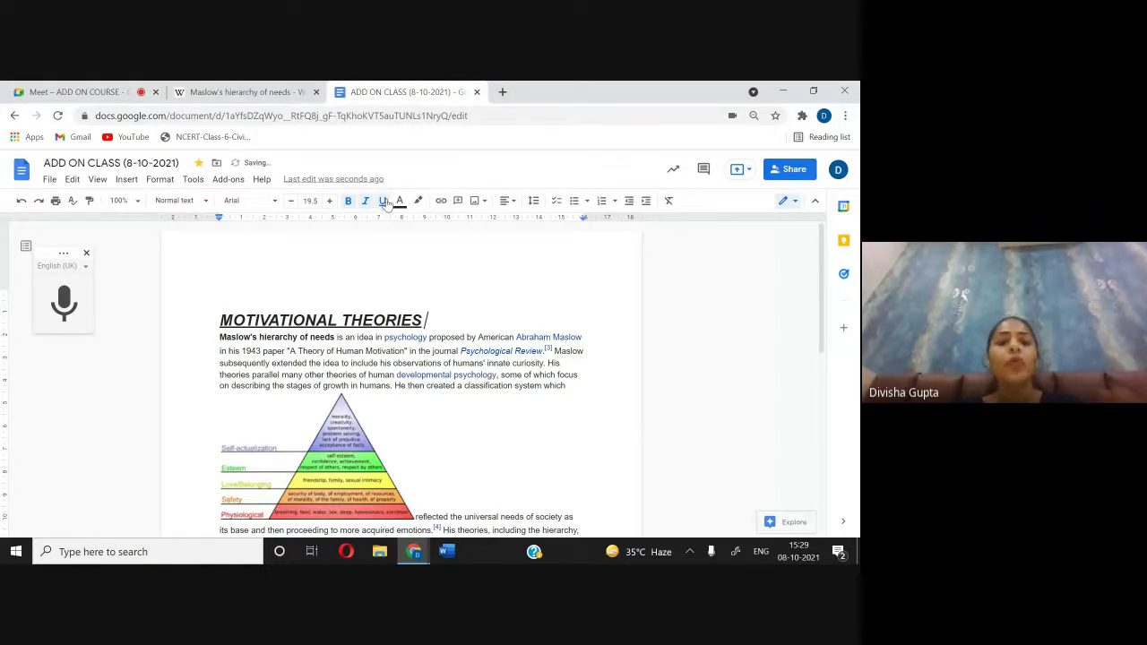
left_click_drag(436, 319, 224, 317)
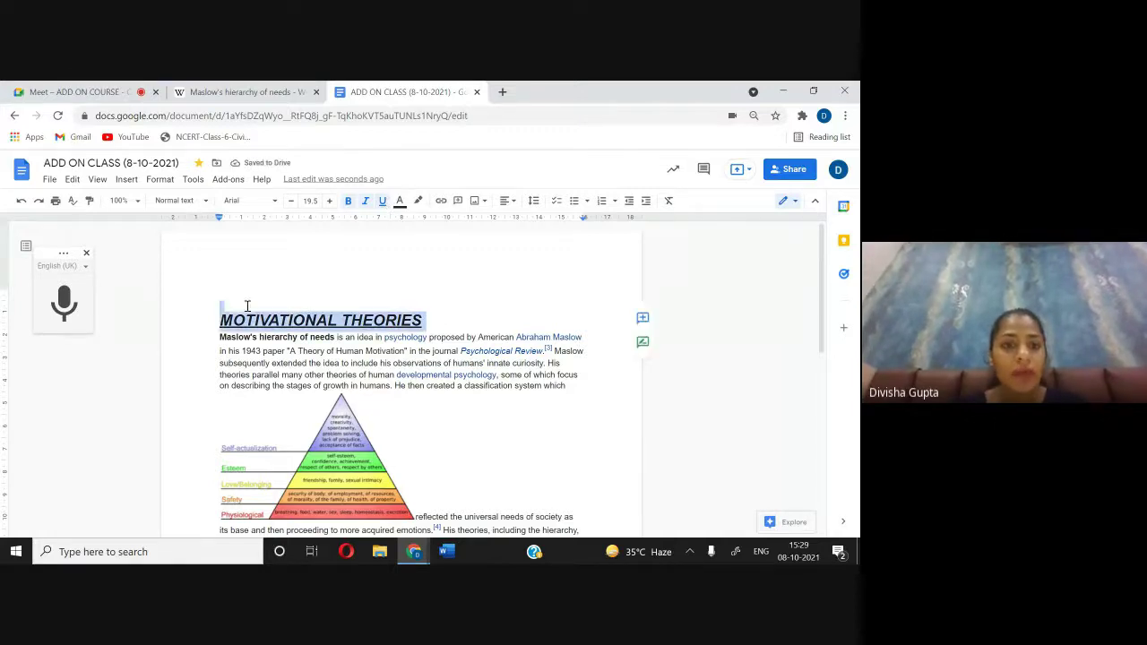
left_click(400, 202)
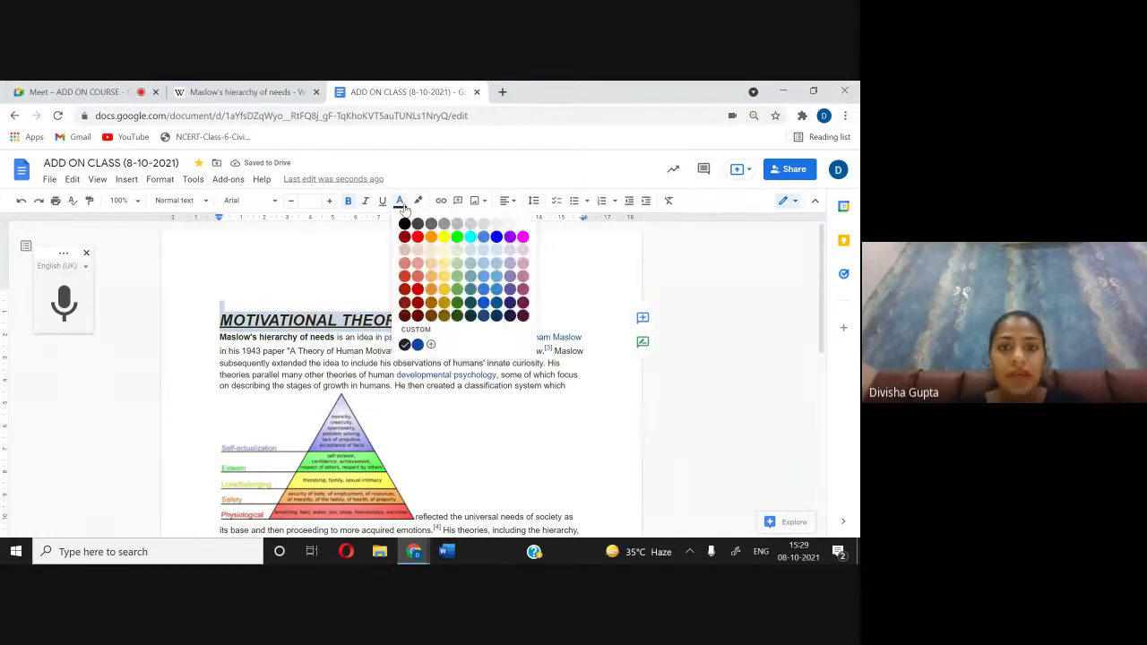
left_click(510, 237)
left_click(404, 202)
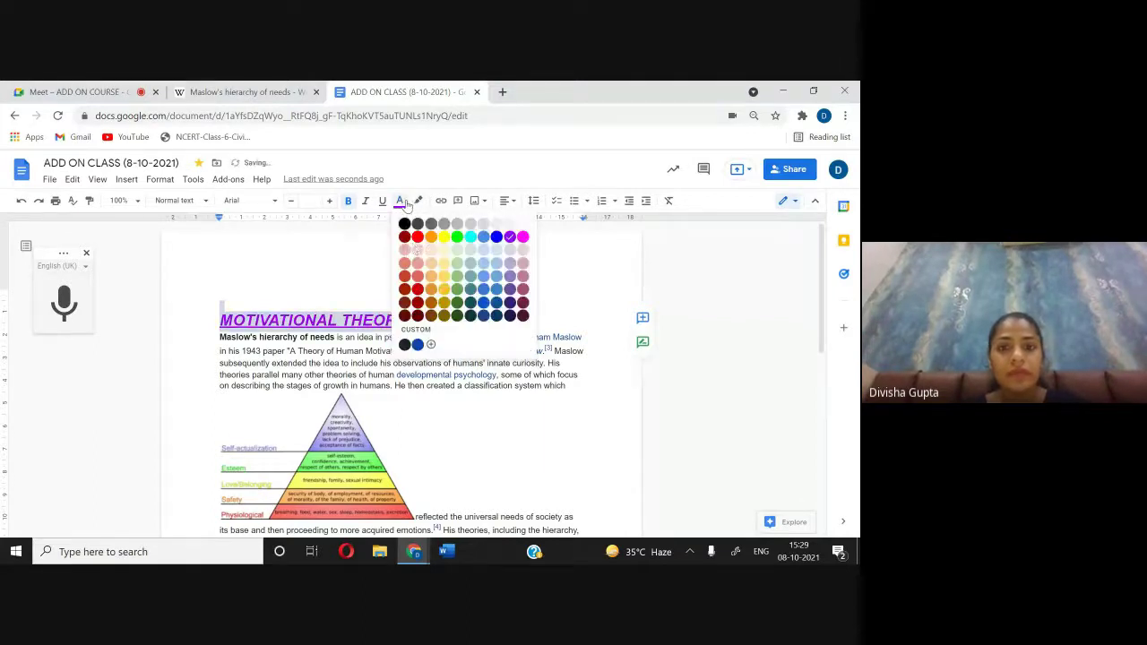
left_click(417, 290)
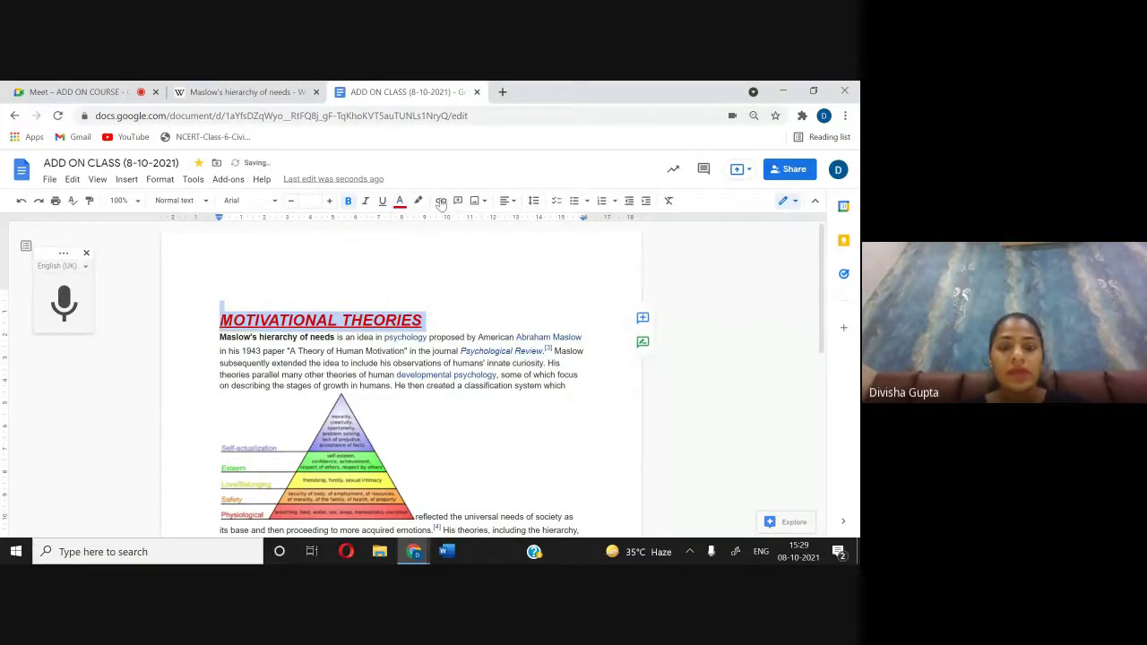
left_click(249, 201)
left_click(289, 272)
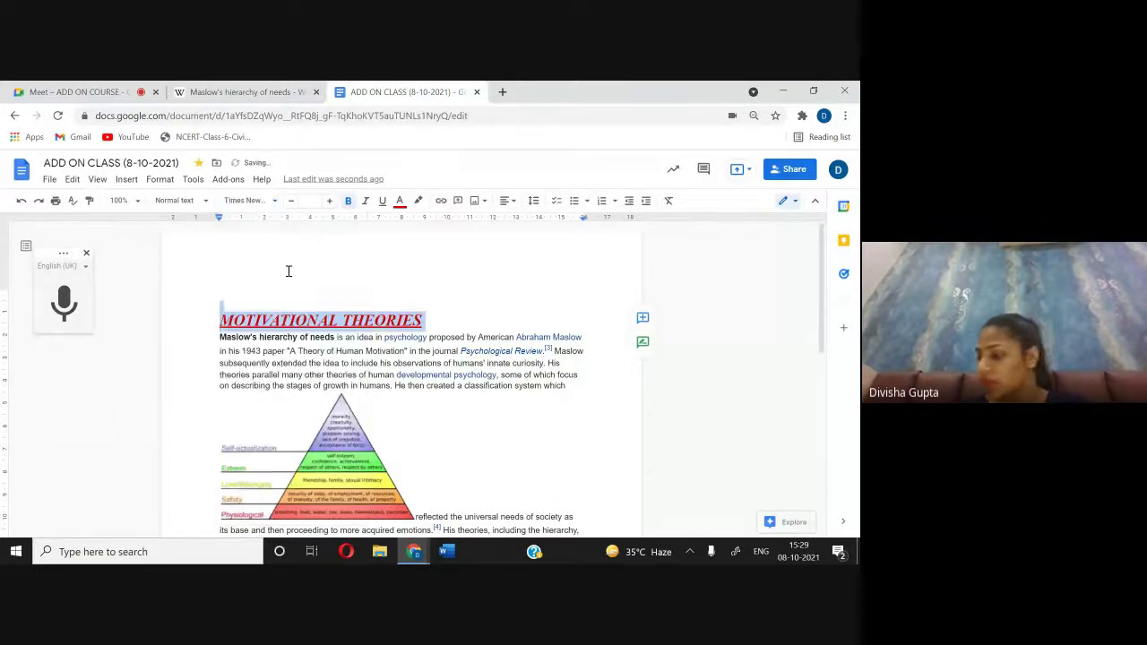
left_click(468, 329)
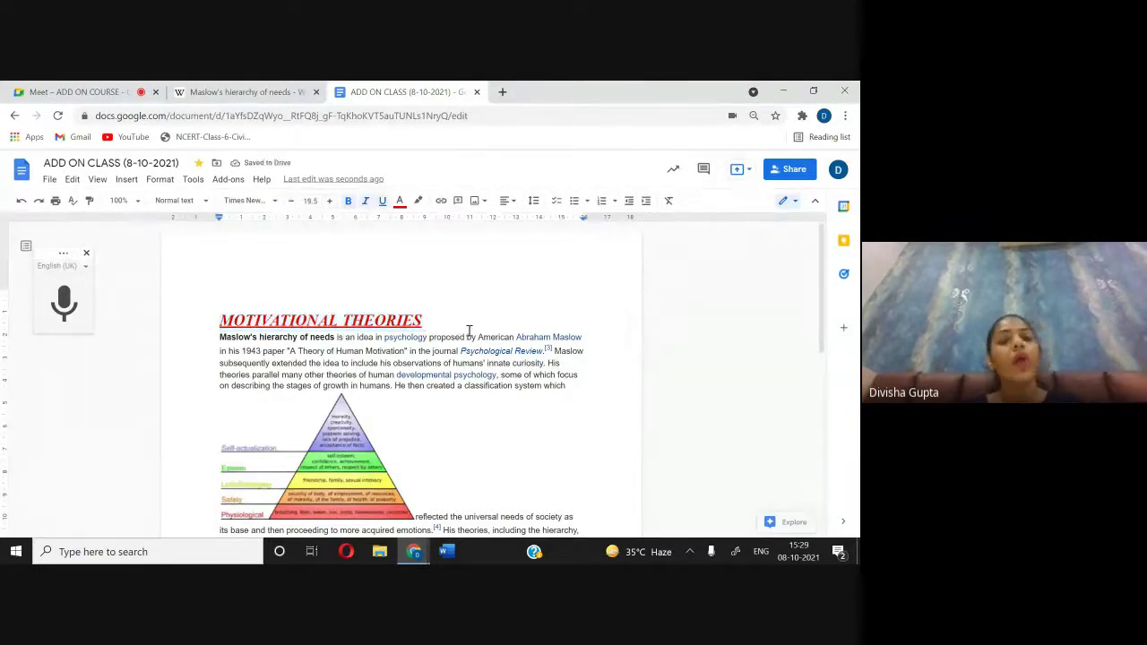
Step: Paint-format the MOTIVATIONAL THEORIES heading's style onto most of the second Maslow paragraph
scroll(467, 332, "down", 1)
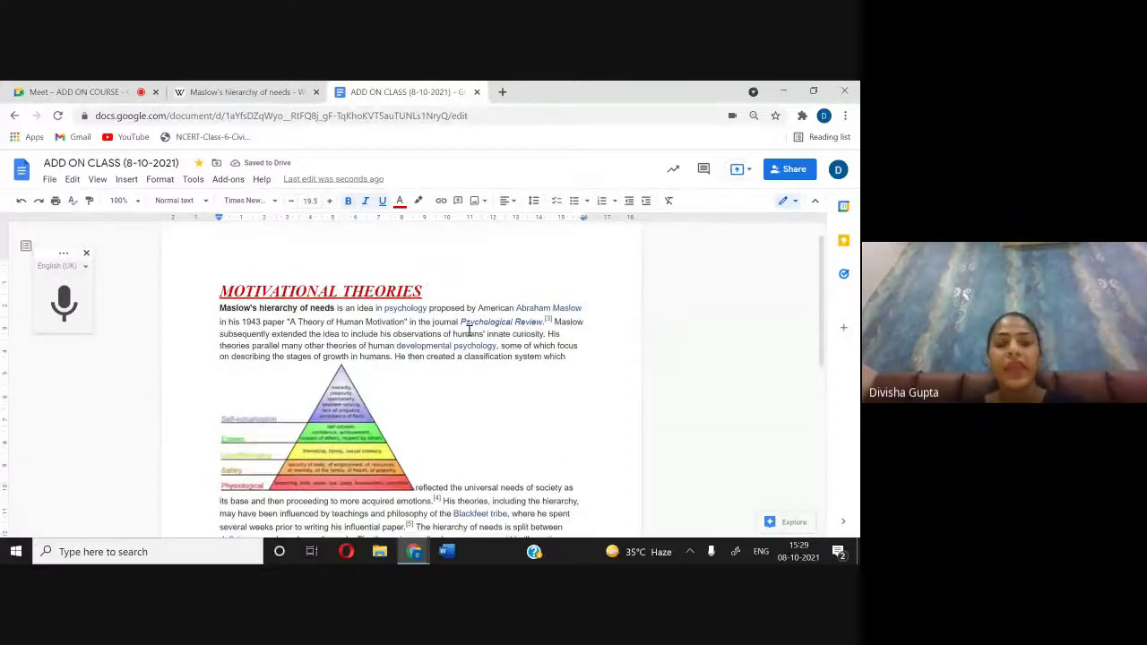
scroll(468, 329, "down", 3)
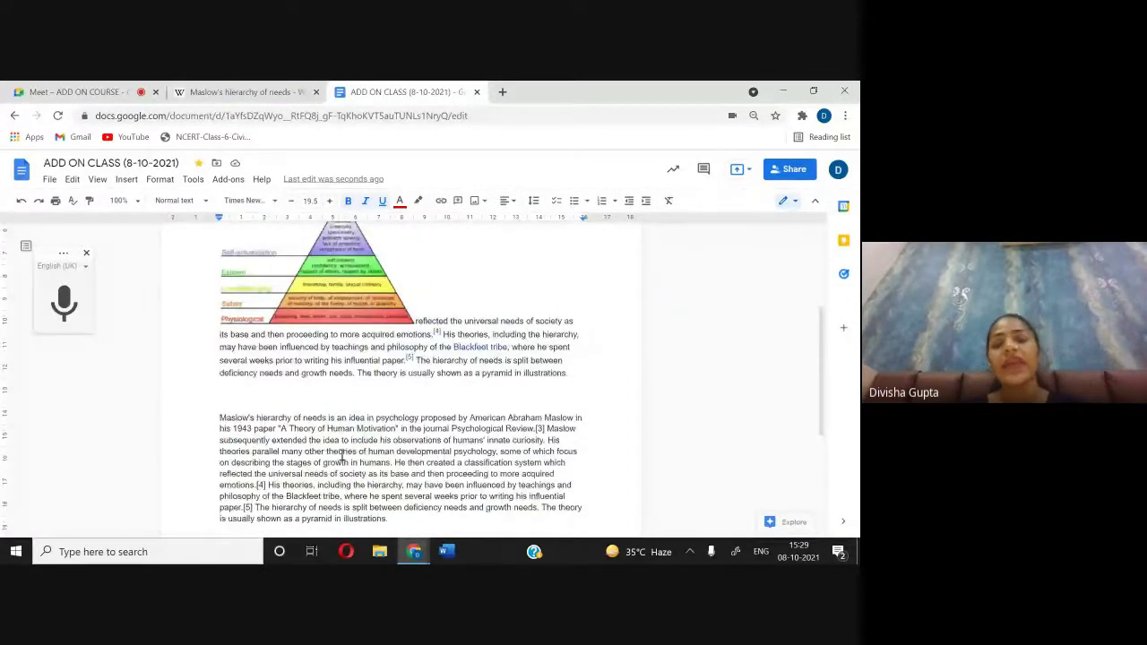
scroll(407, 496, "up", 4)
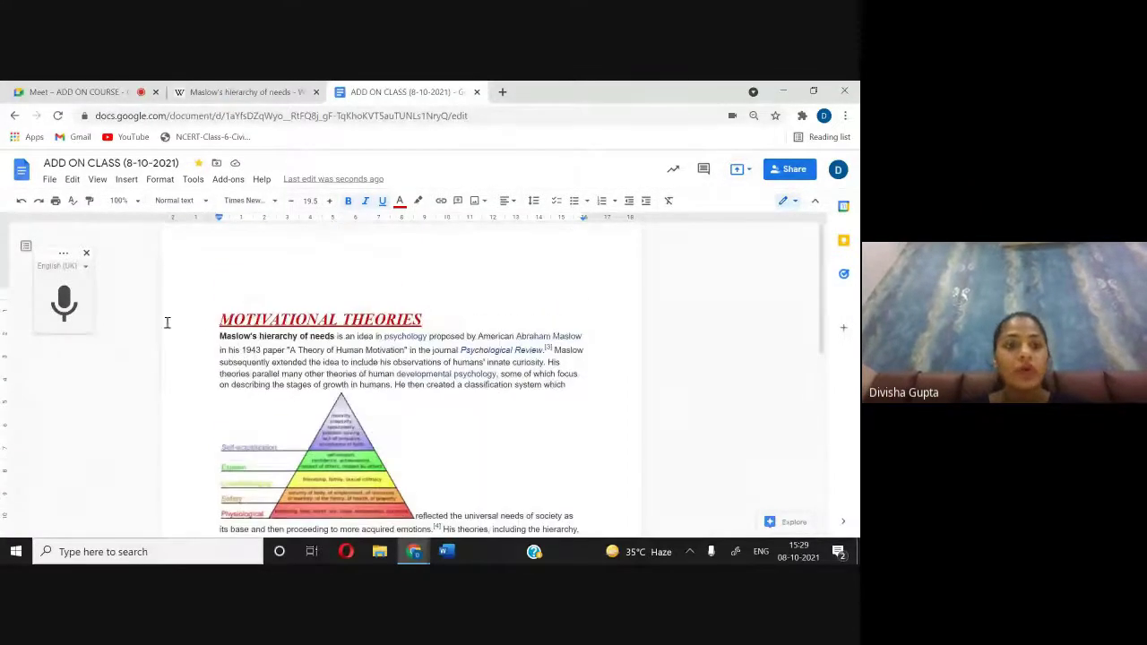
left_click_drag(215, 319, 424, 324)
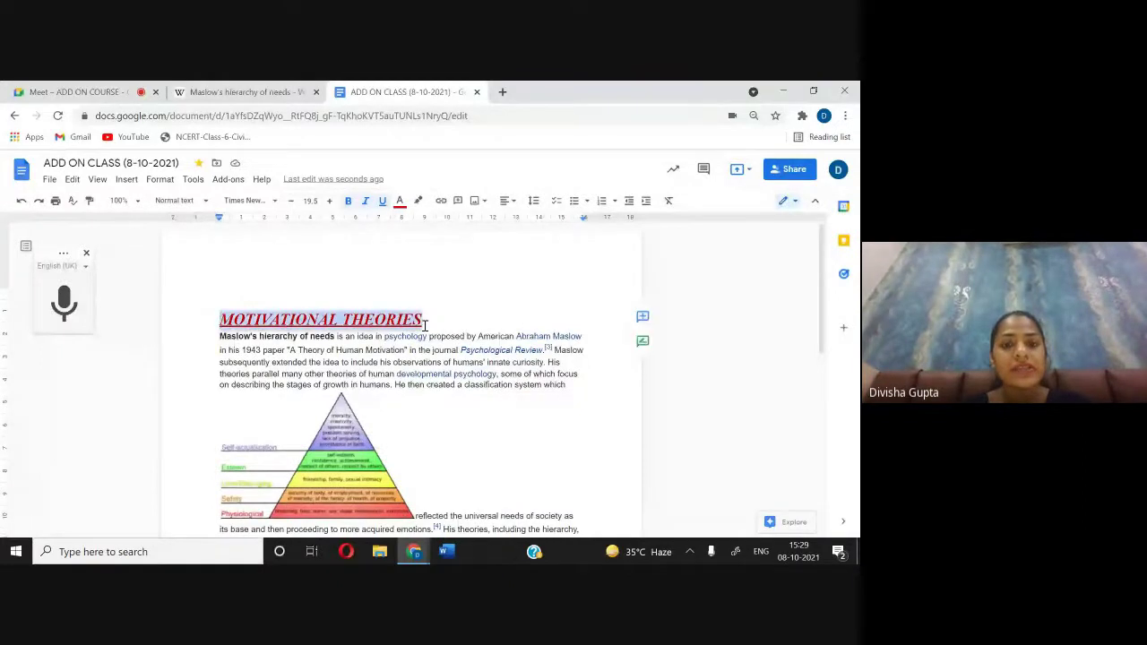
left_click(89, 200)
scroll(301, 343, "down", 4)
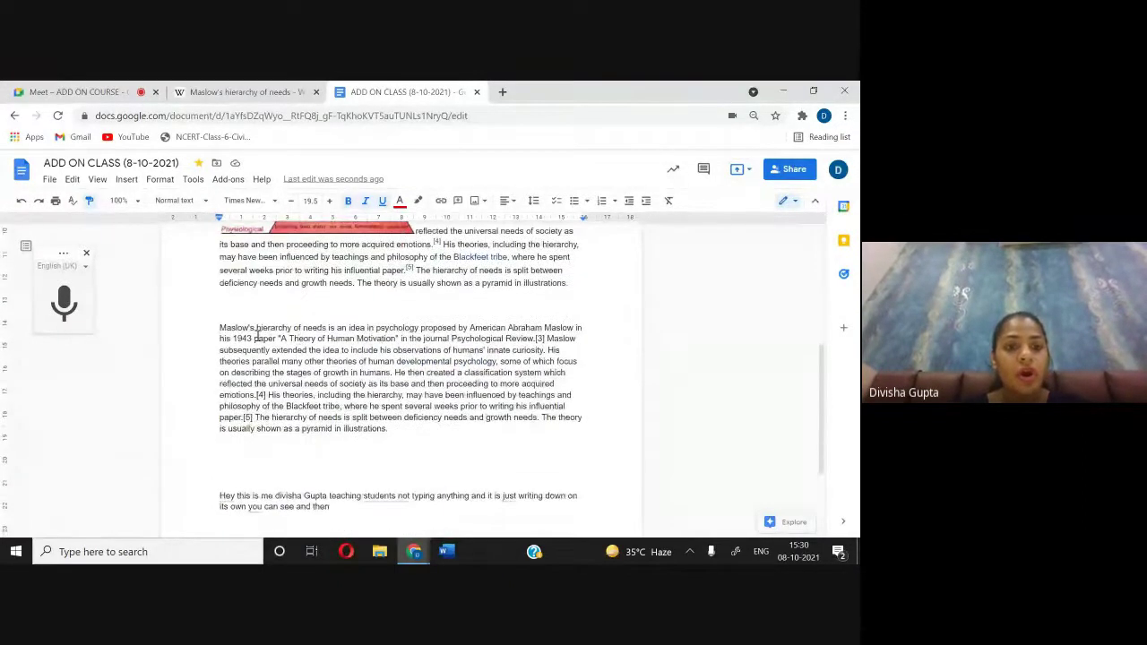
left_click_drag(222, 328, 425, 417)
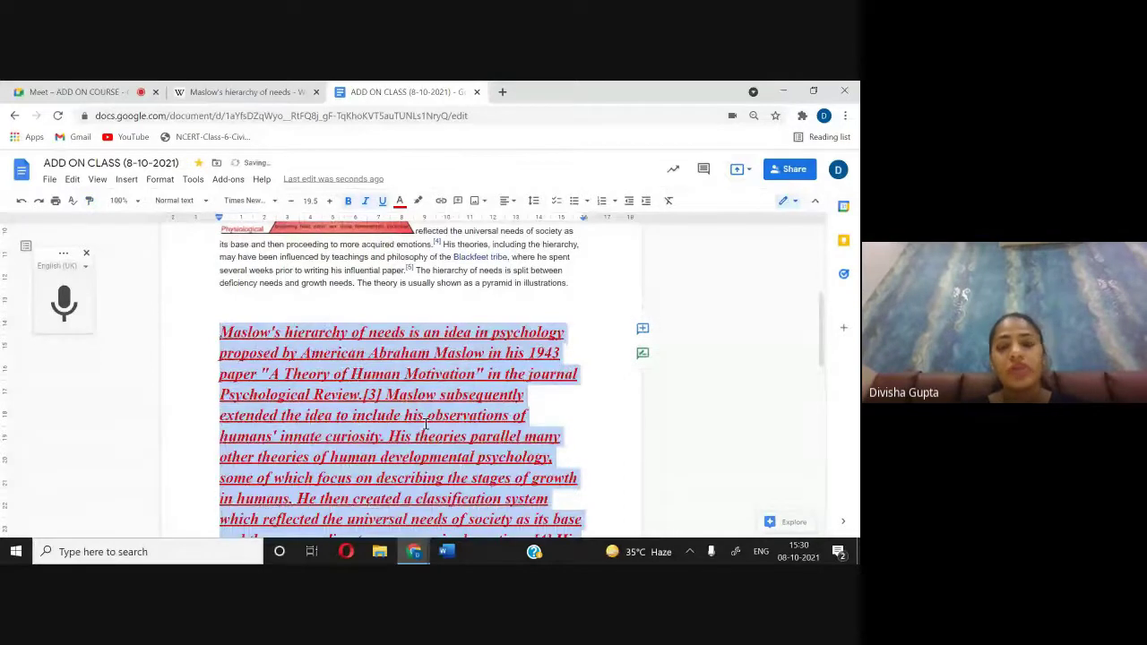
Step: Review the restyled paragraph, then switch to the Google Meet call
scroll(425, 423, "down", 2)
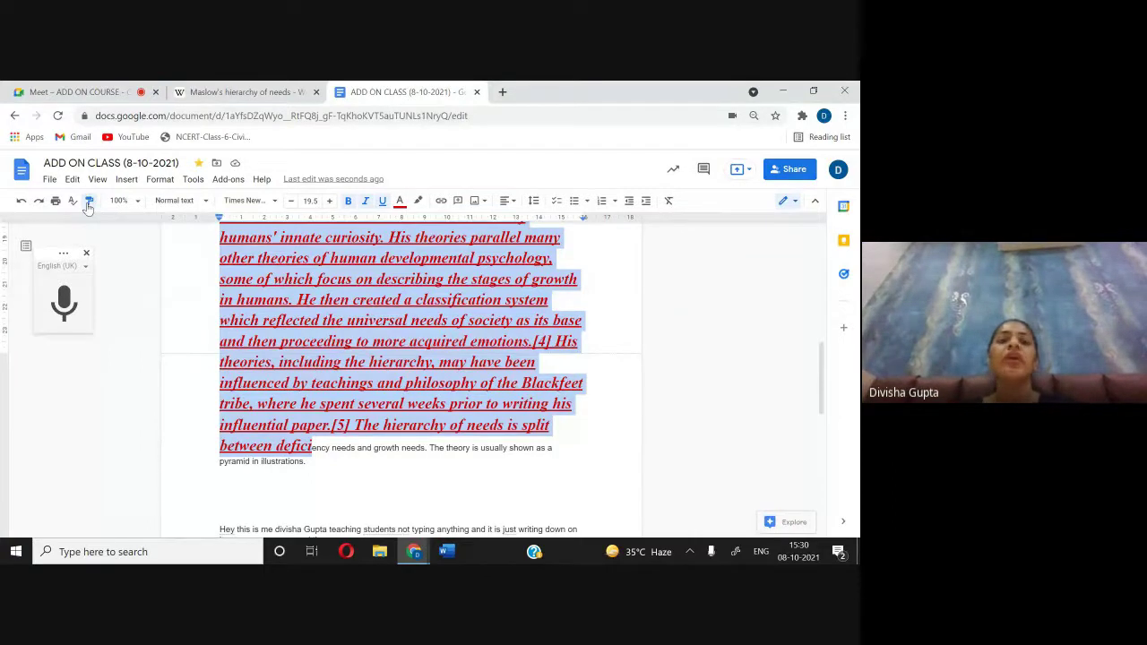
scroll(341, 335, "up", 3)
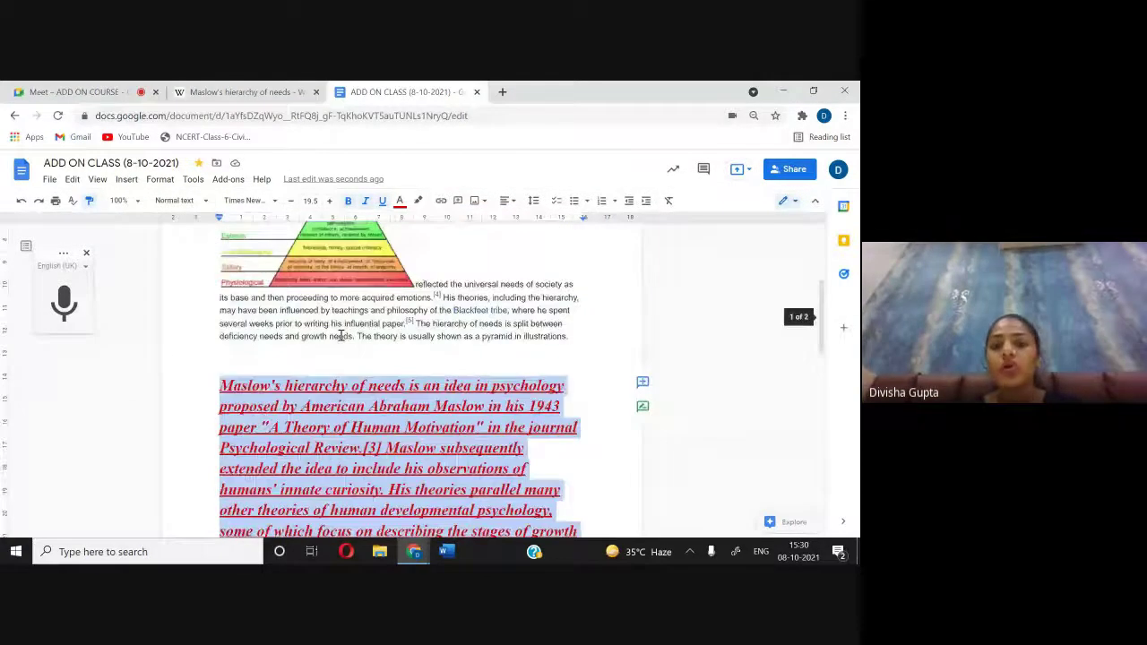
scroll(340, 335, "down", 2)
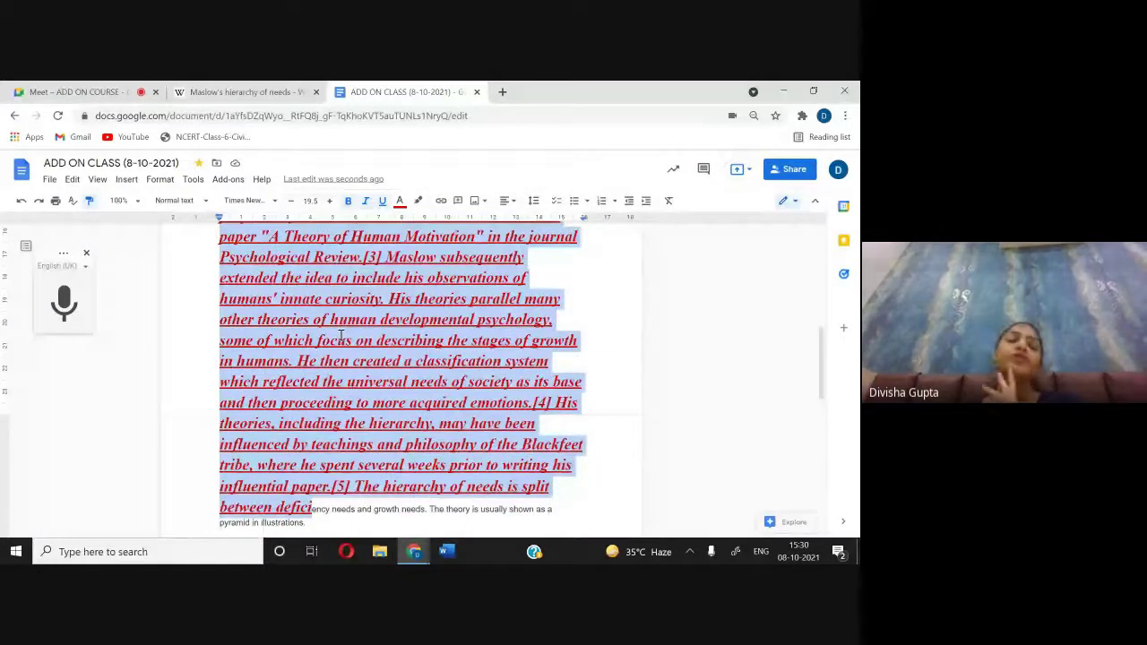
left_click(90, 90)
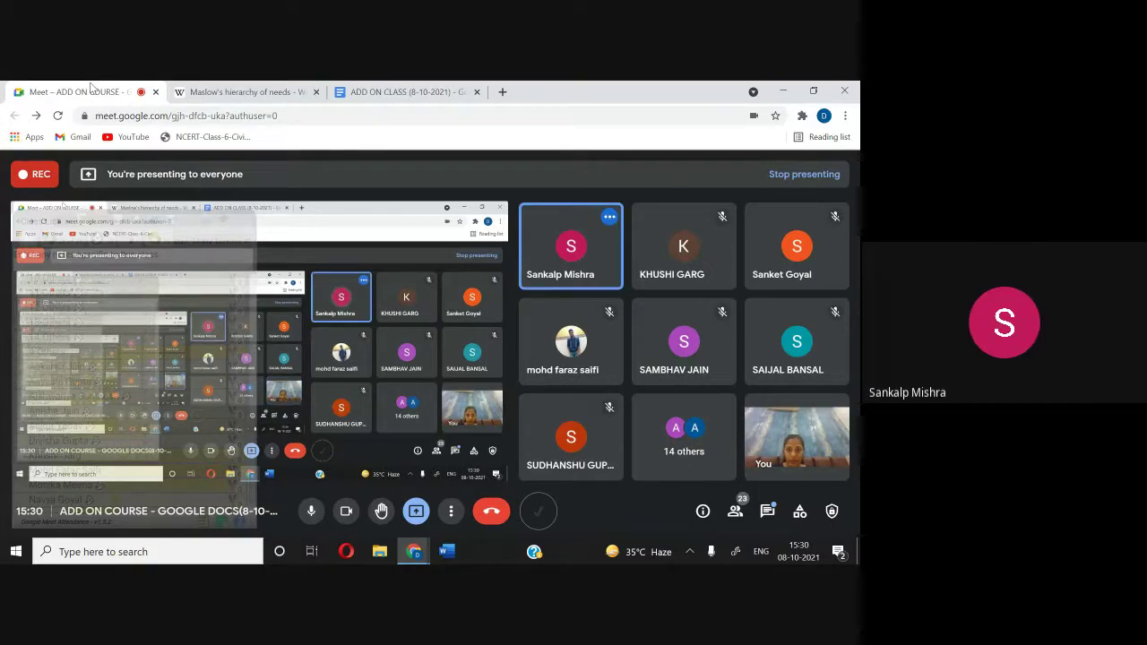
left_click(397, 93)
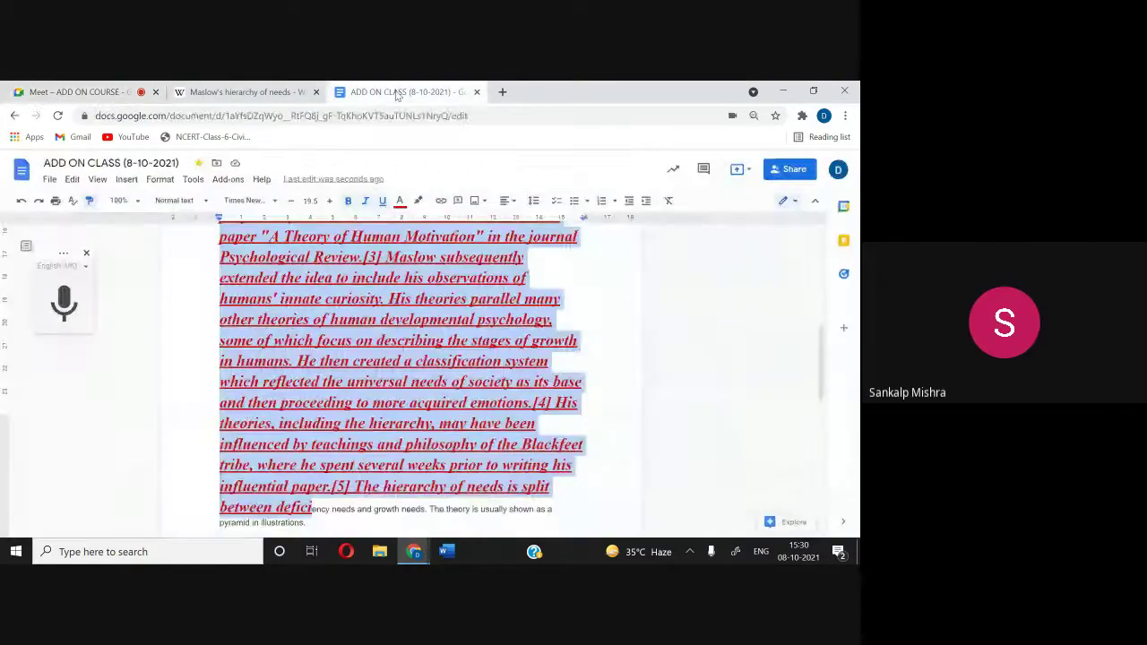
right_click(305, 478)
left_click(211, 438)
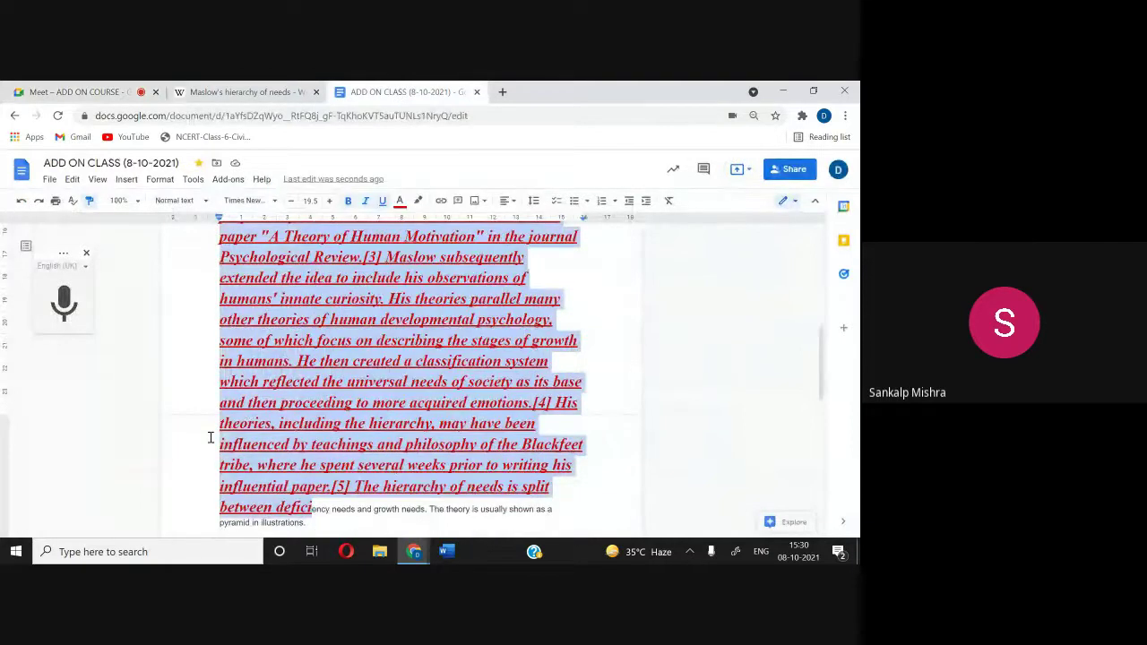
left_click(211, 437)
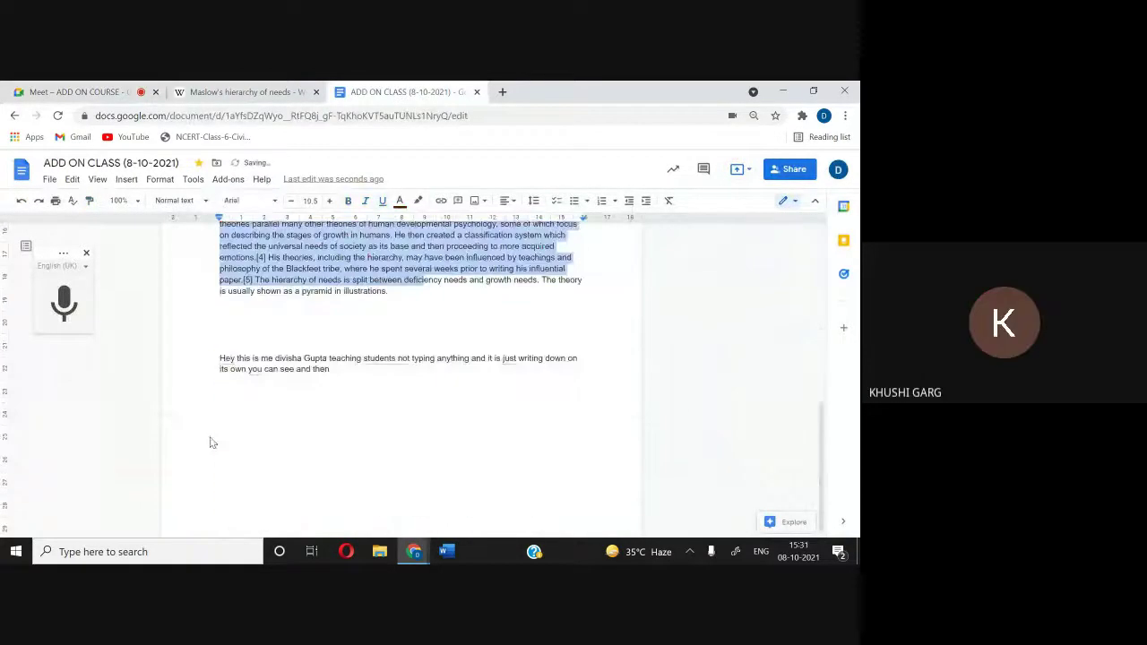
scroll(212, 443, "up", 10)
left_click(450, 298)
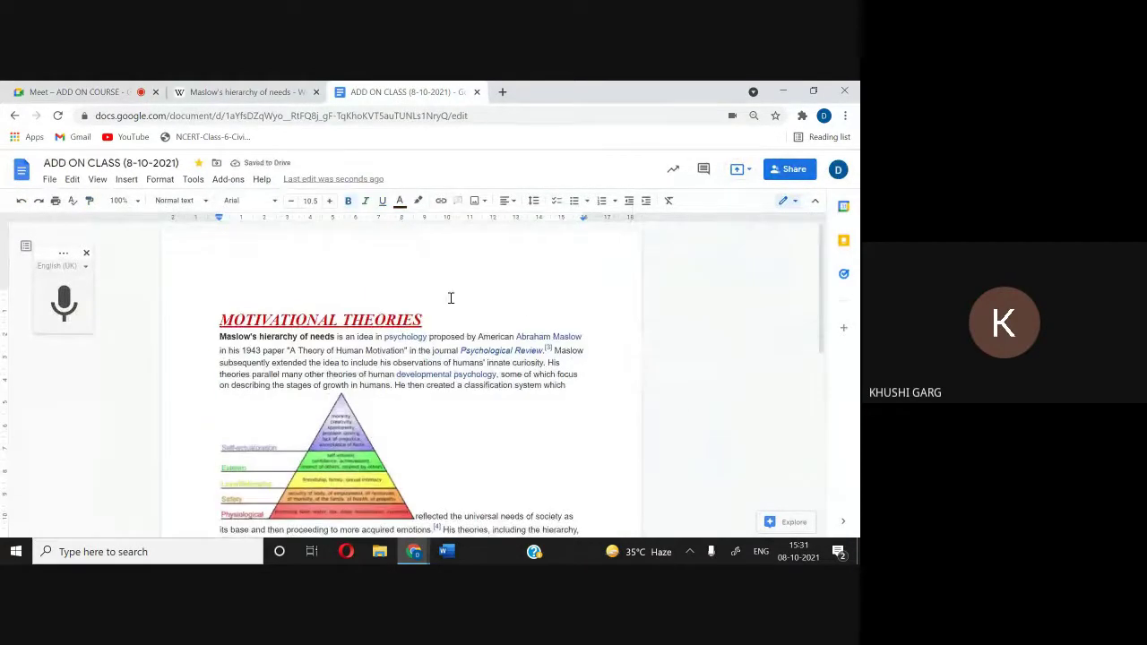
scroll(451, 297, "down", 1)
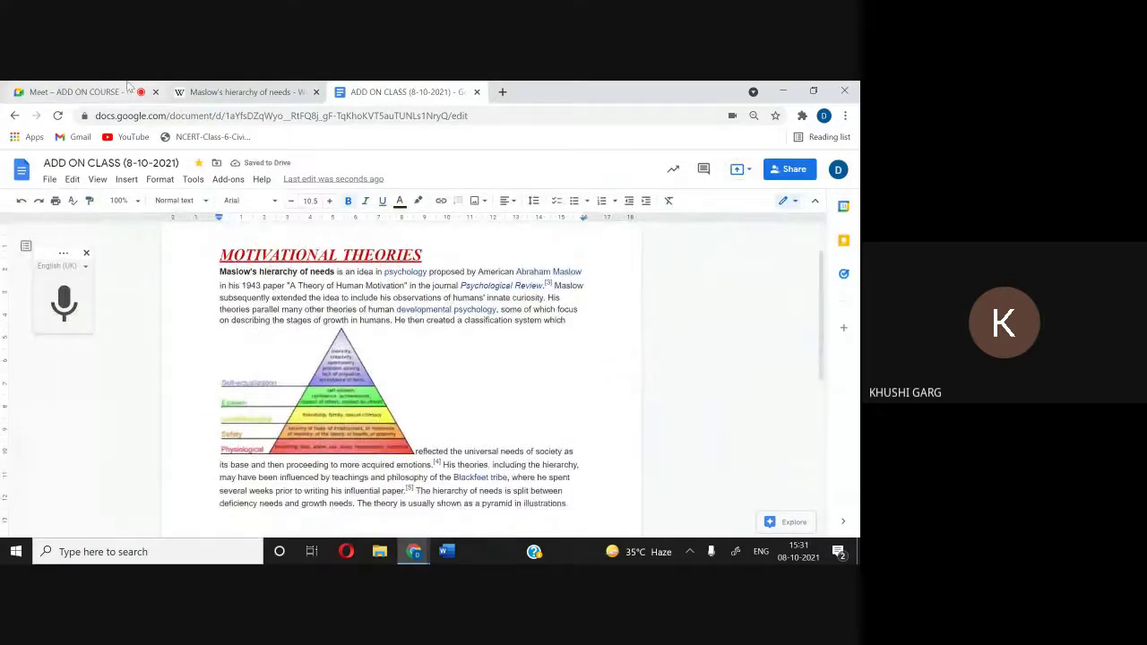
left_click(80, 91)
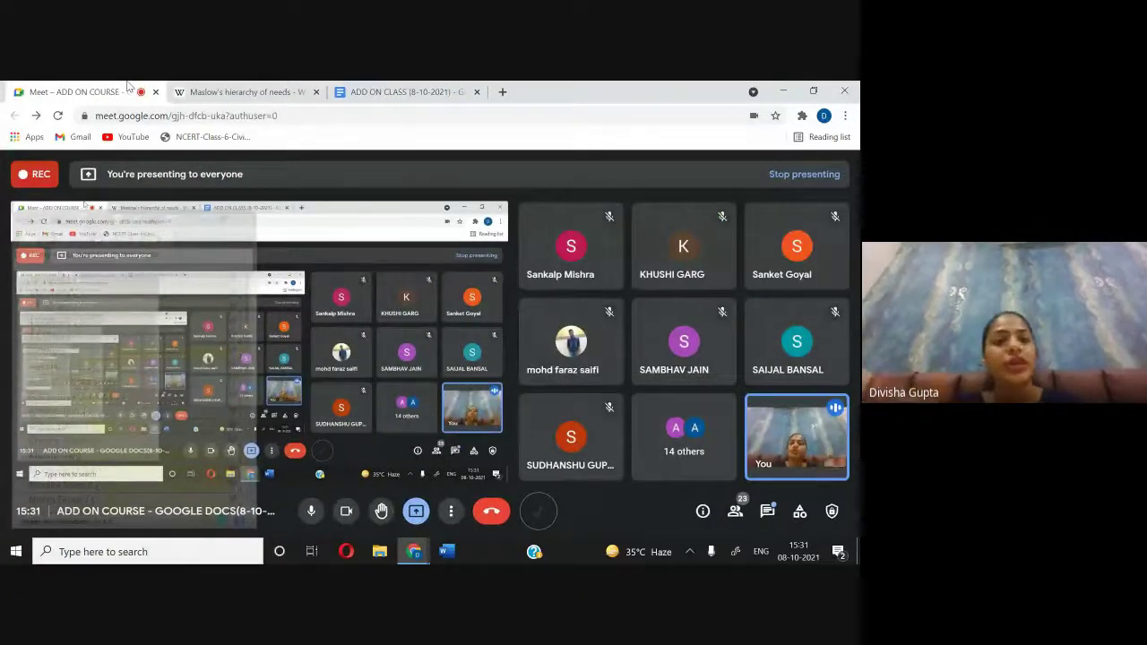
left_click(403, 92)
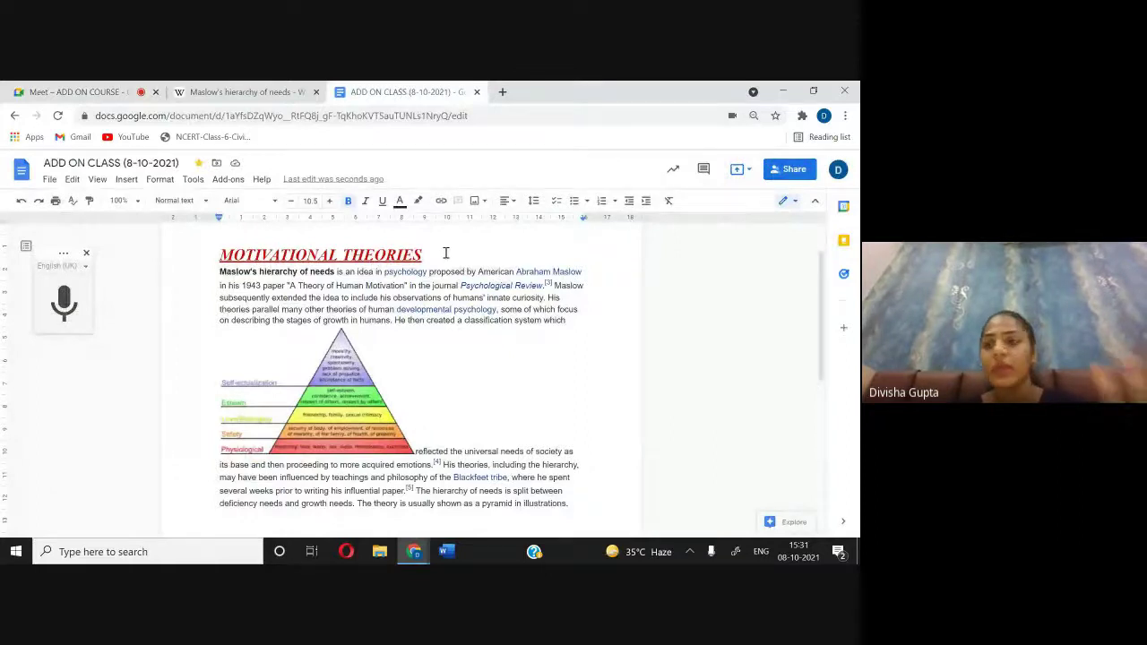
left_click_drag(426, 255, 225, 230)
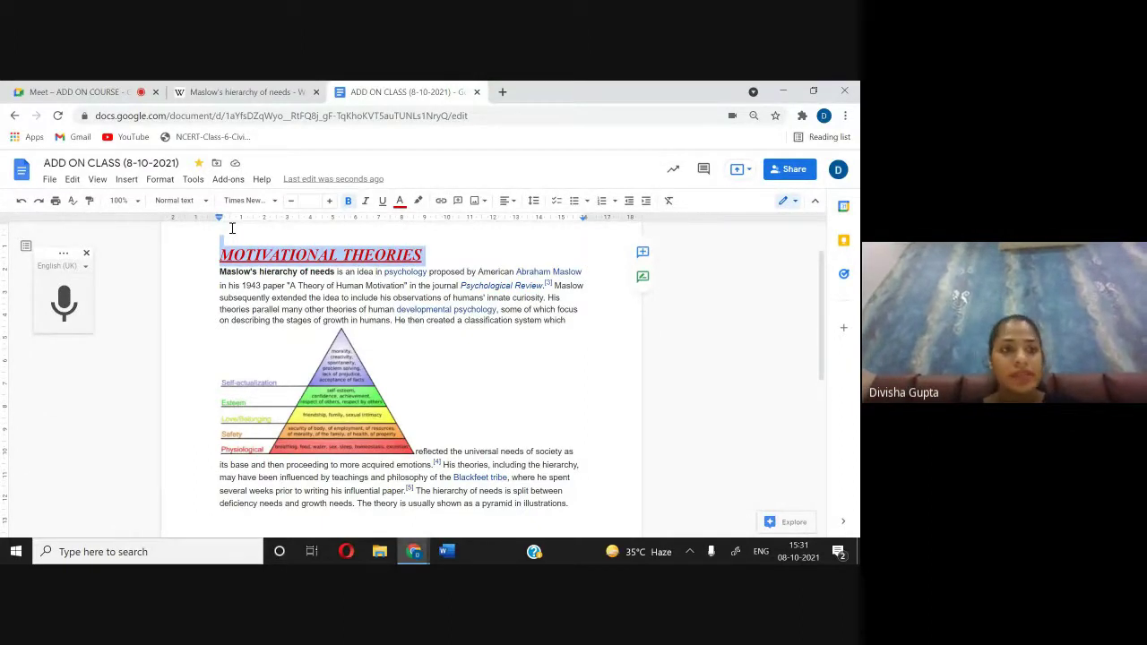
Step: Paint-format the heading's red bold-italic underlined style onto the first Maslow paragraph
left_click(90, 202)
mouse_move(221, 273)
left_mouse_down()
mouse_move(290, 338)
mouse_move(376, 377)
mouse_move(473, 536)
left_mouse_up()
scroll(451, 321, "up", 3)
scroll(450, 321, "up", 1)
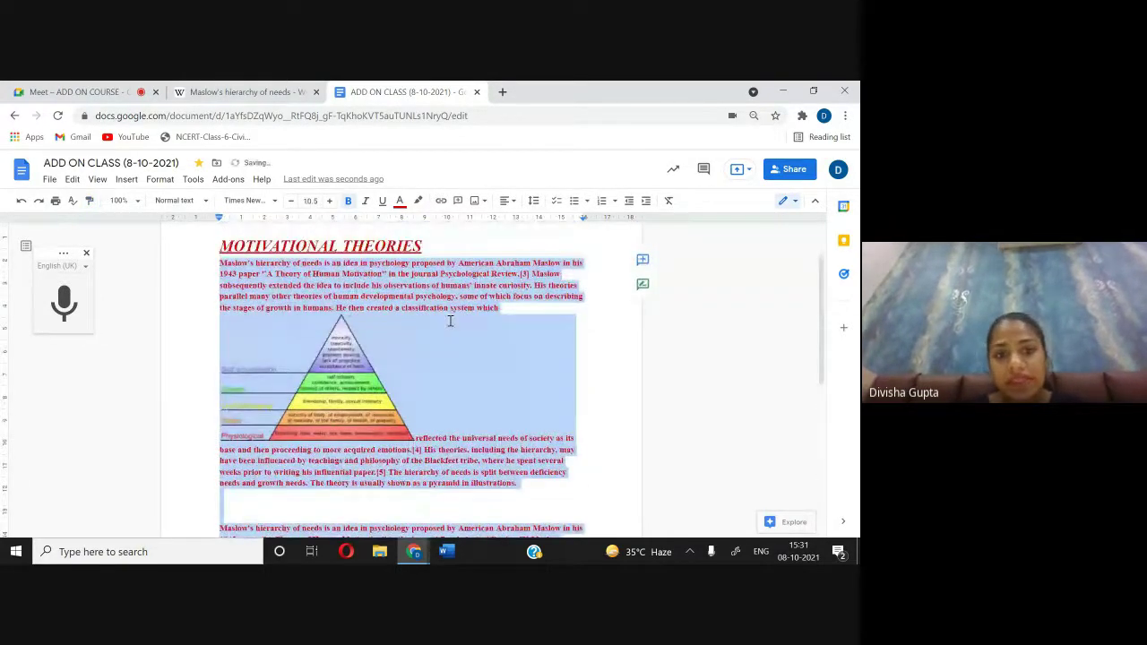
left_click(490, 361)
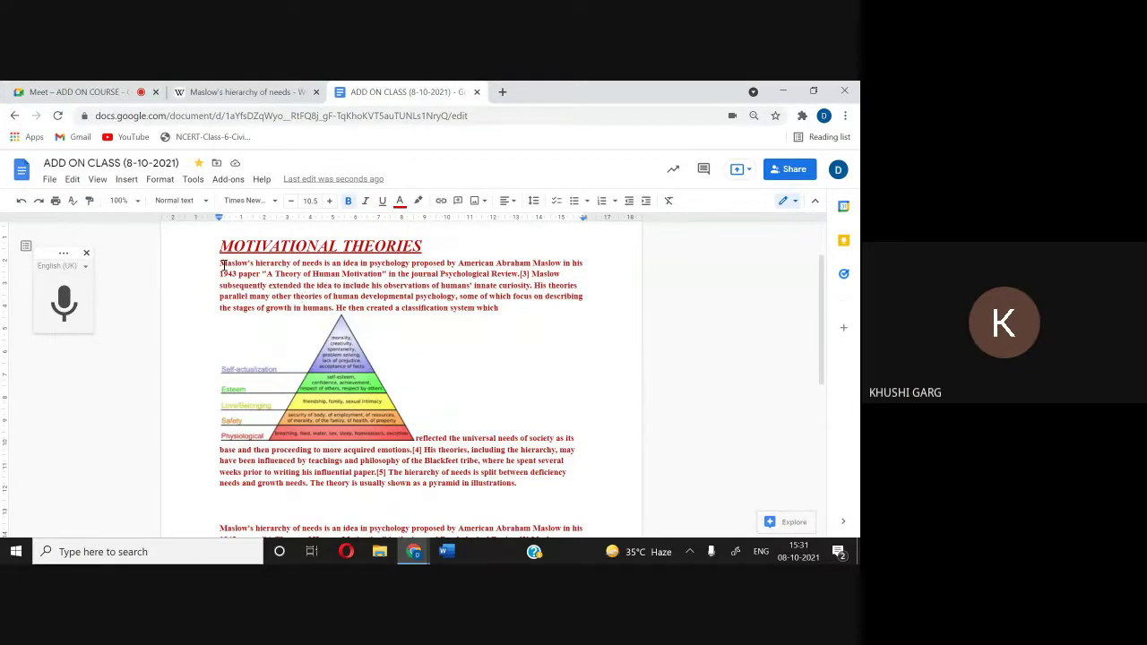
Step: Clear all formatting in the document with Ctrl+A and Ctrl+\, then undo it
key("ctrl+a")
key("ctrl+backslash")
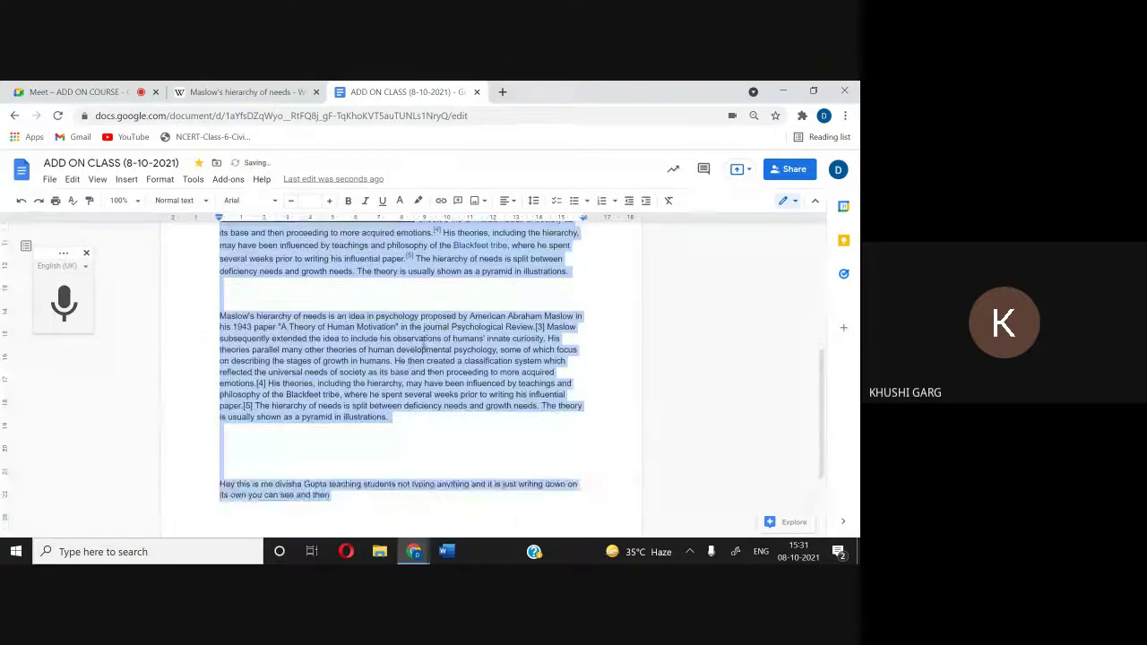
key("ctrl+z")
key("ctrl+z")
key("ctrl+z")
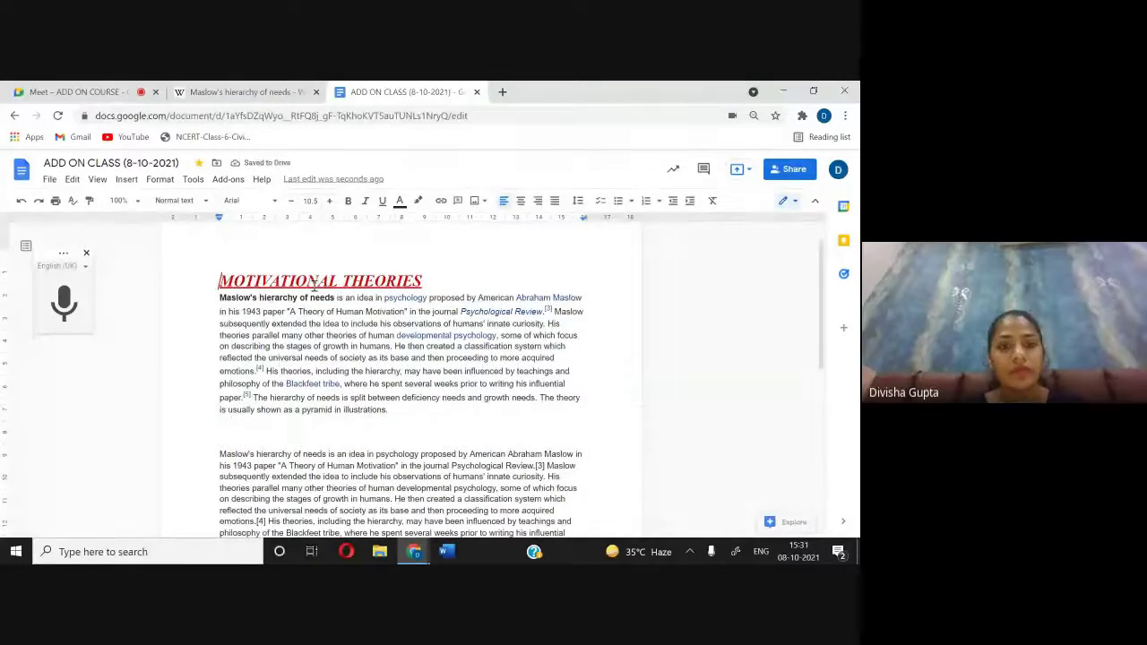
Step: Paint the heading's red bold-italic underlined format onto the first Maslow paragraph
triple_click(268, 282)
left_click(89, 200)
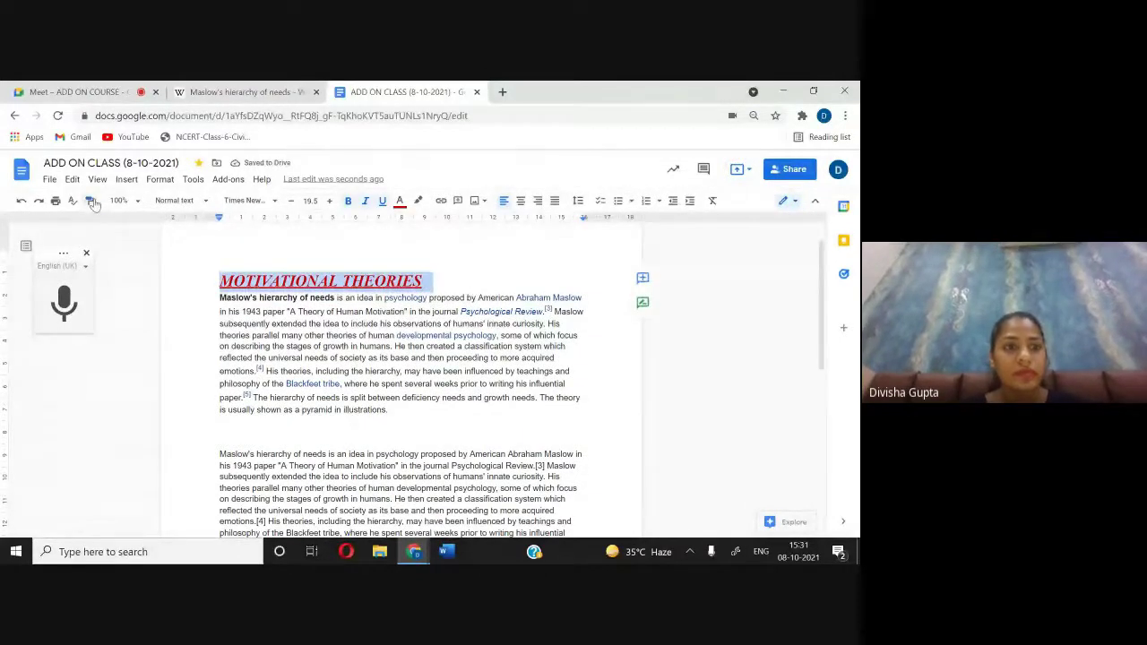
mouse_move(220, 299)
left_mouse_down()
mouse_move(573, 314)
mouse_move(454, 418)
left_mouse_up()
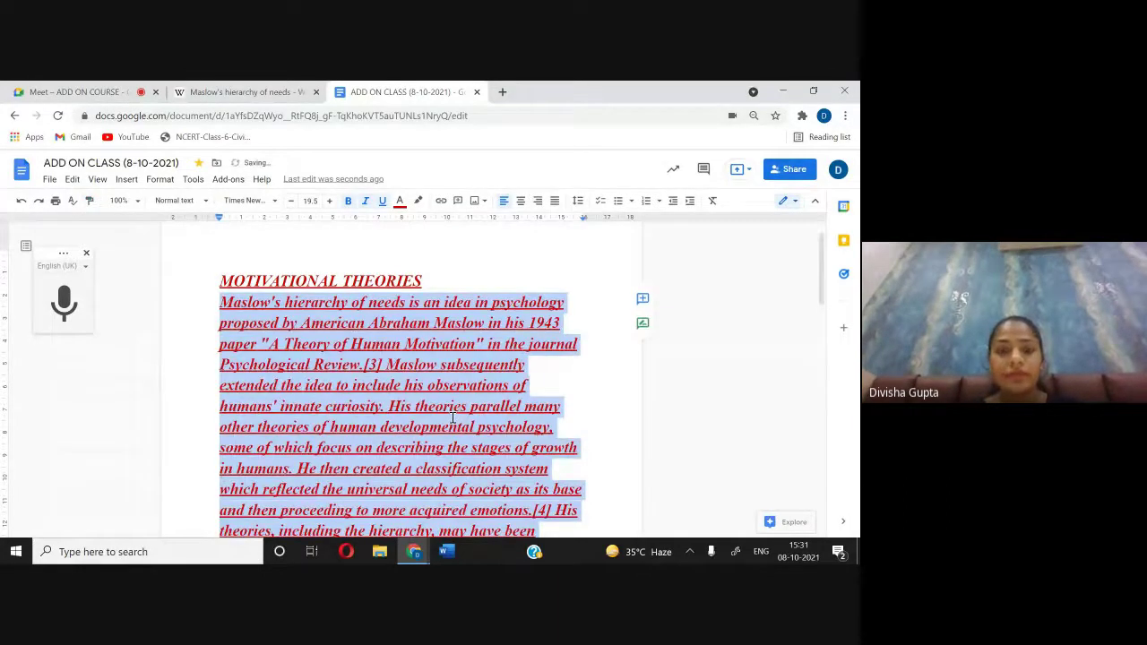
Step: Reselect the heading and paint its format onto the second Maslow paragraph as well
scroll(453, 418, "down", 5)
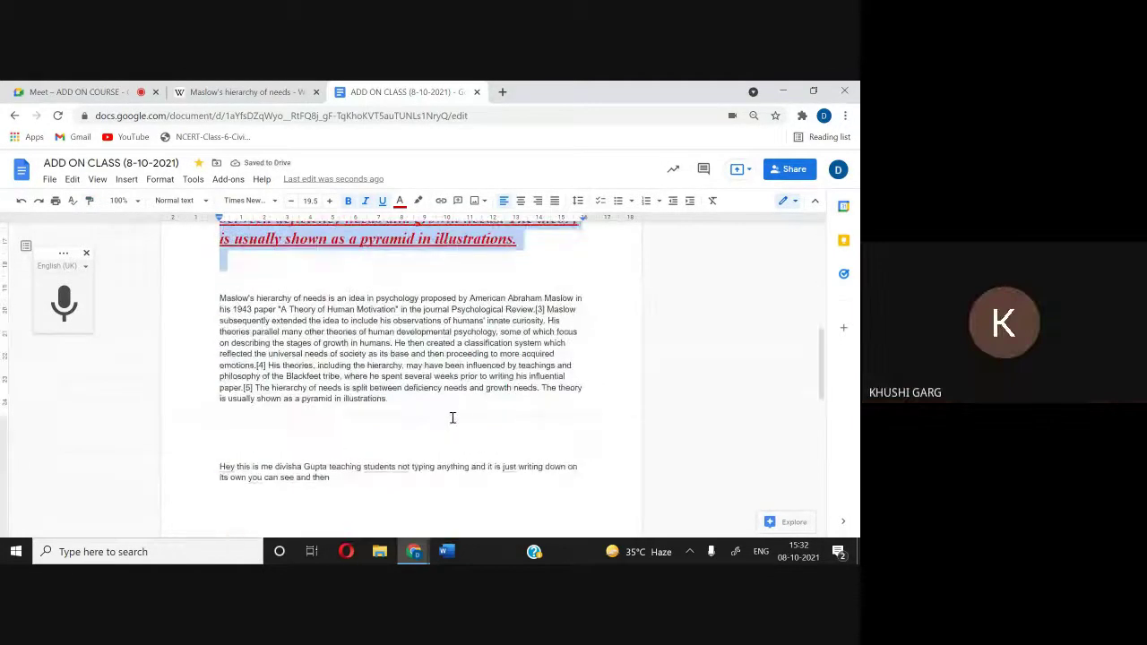
left_click_drag(221, 298, 613, 516)
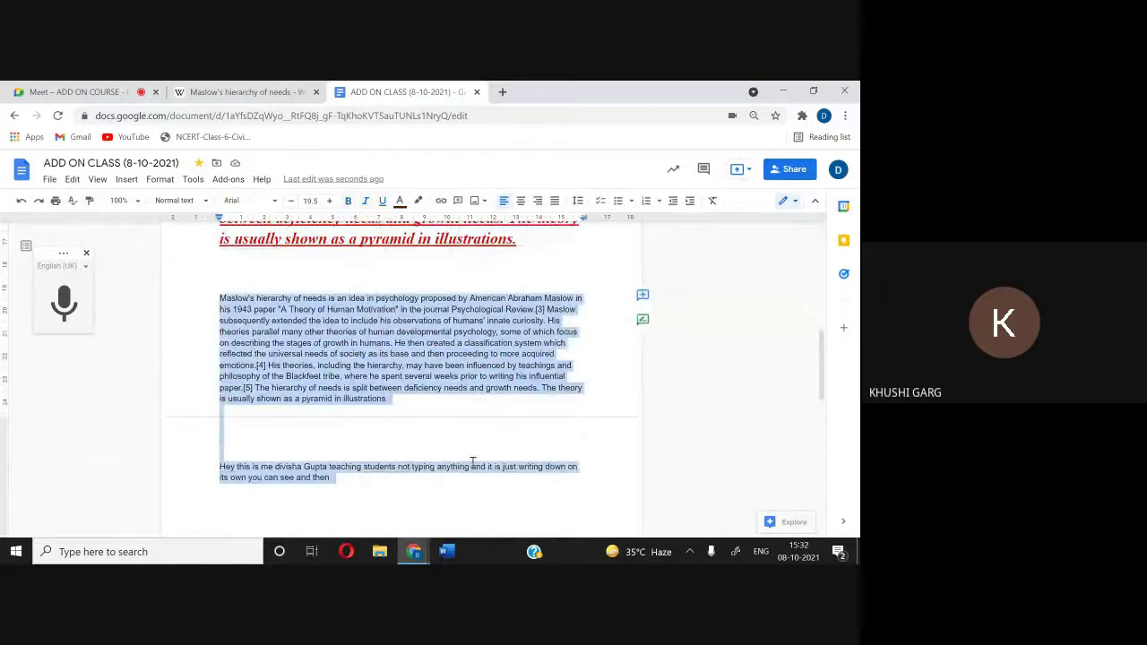
scroll(283, 336, "up", 5)
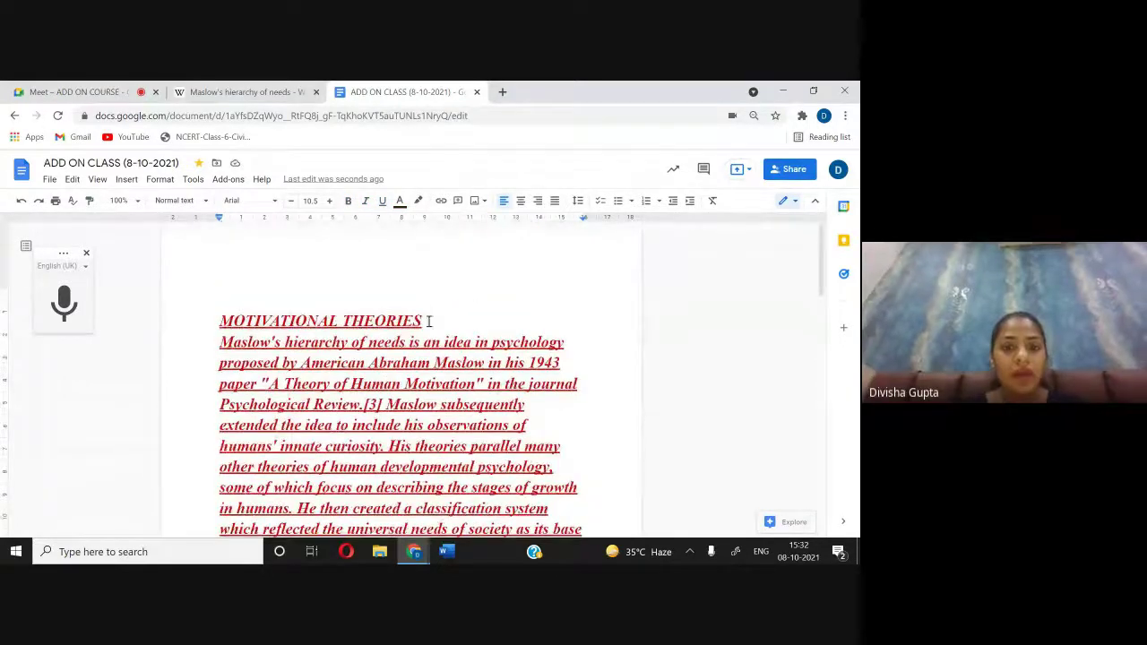
left_click_drag(461, 320, 247, 320)
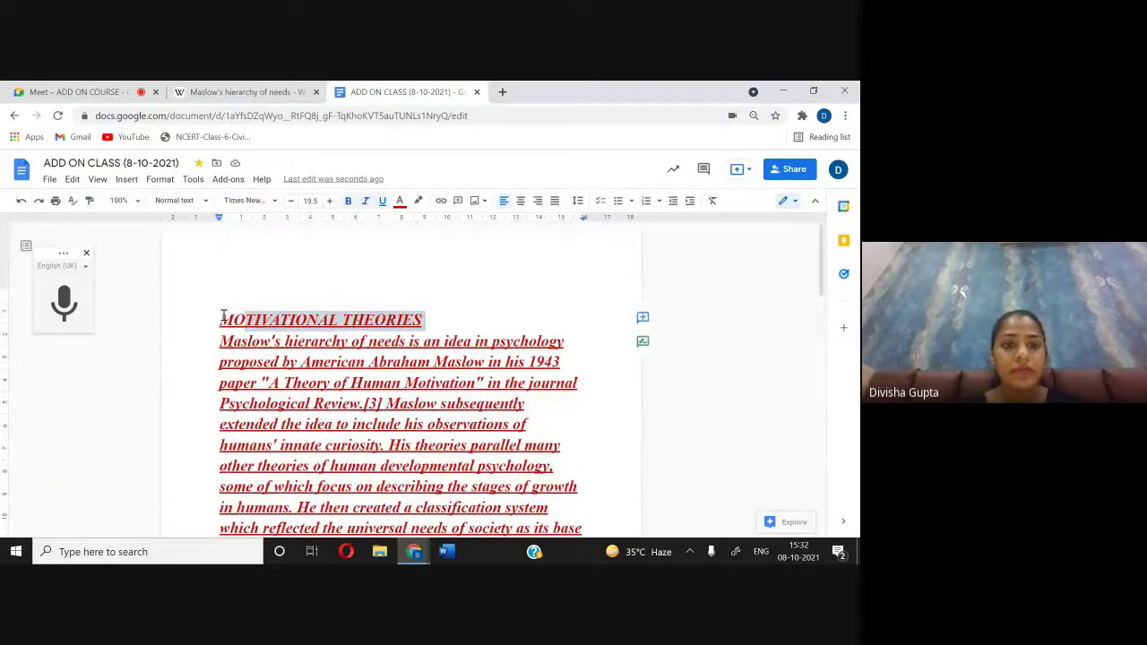
left_click(472, 315)
right_click(471, 317)
left_click(436, 318)
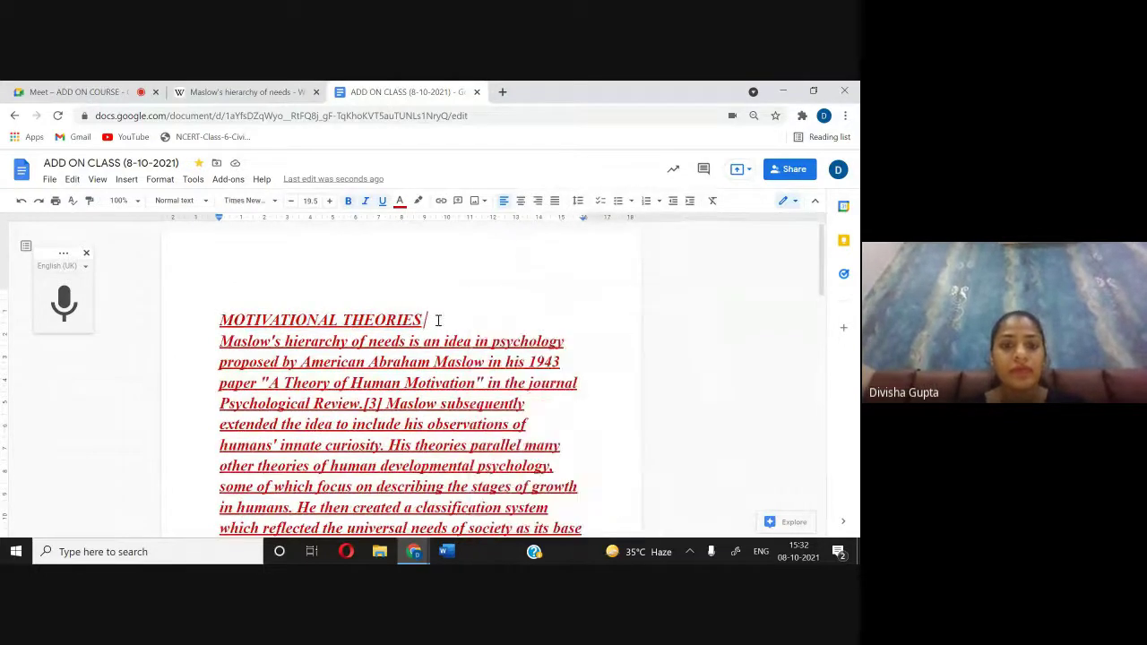
right_click(321, 318)
left_click(231, 288)
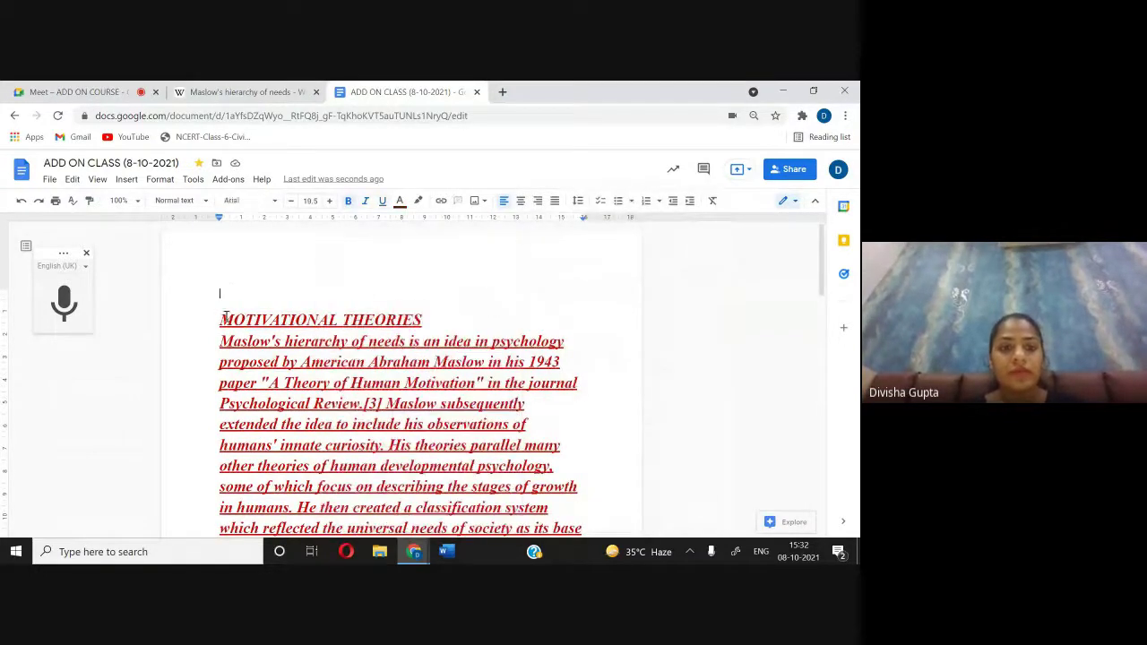
triple_click(342, 323)
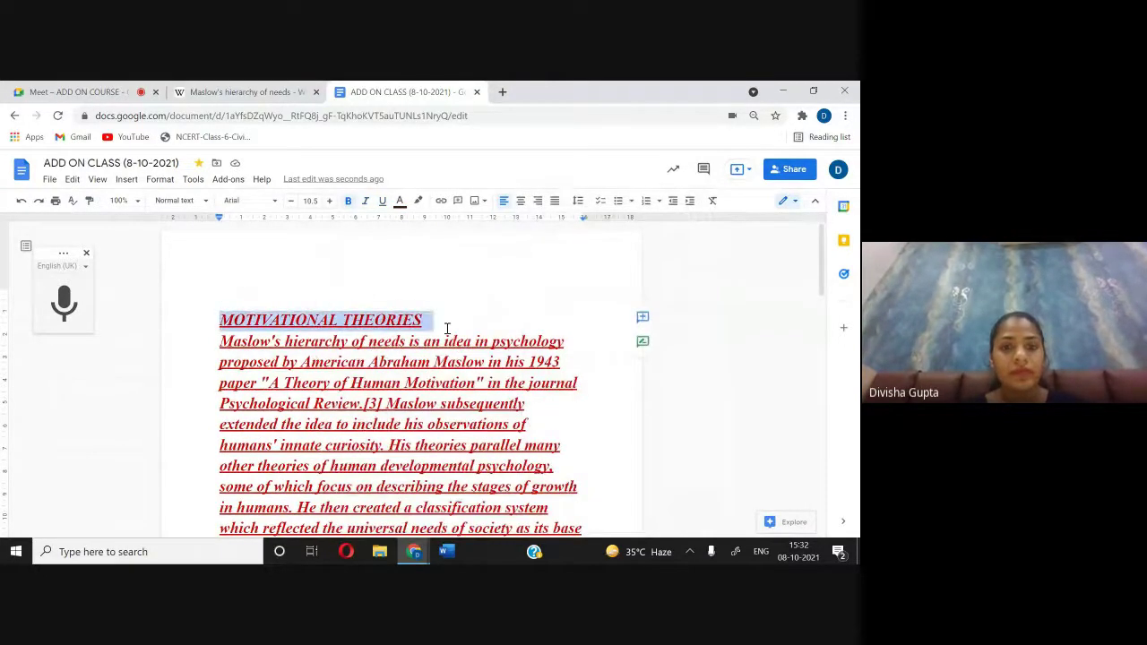
left_click(90, 200)
scroll(231, 272, "down", 5)
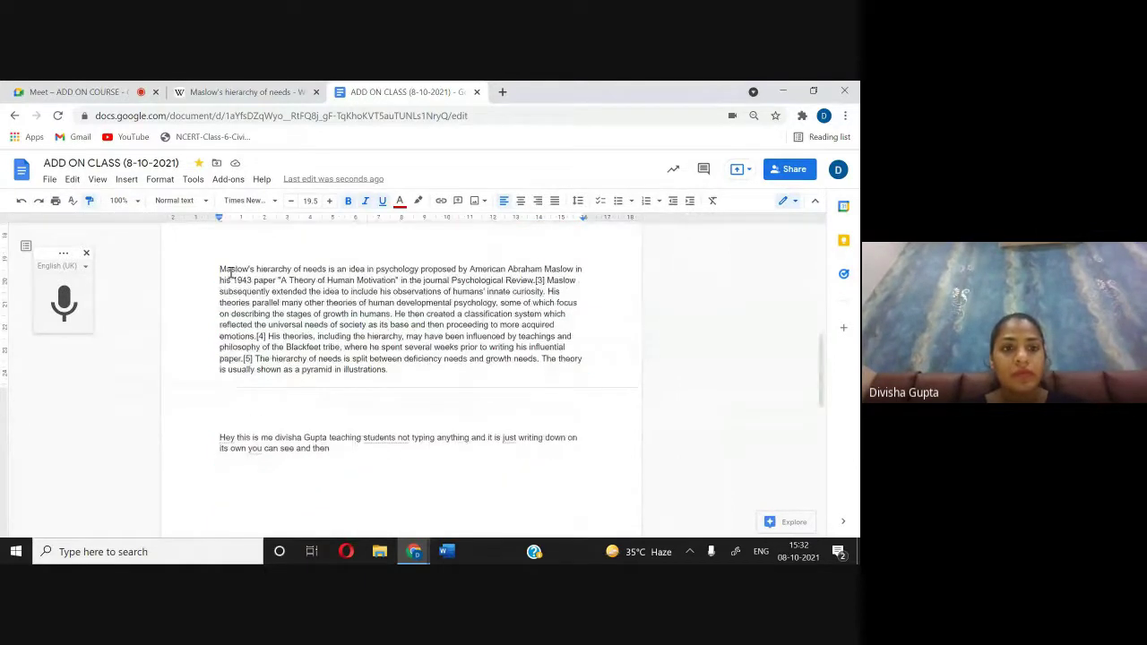
mouse_move(220, 268)
left_mouse_down()
mouse_move(365, 397)
mouse_move(393, 467)
left_mouse_up()
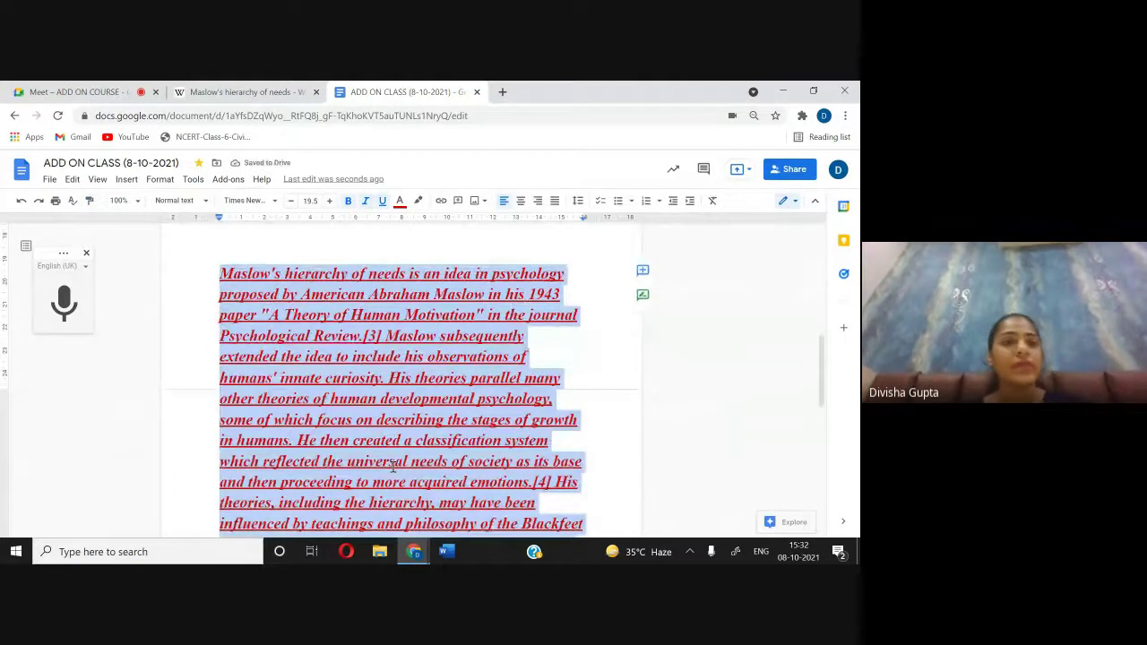
Step: Check the Meet presentation, then undo the second paragraph's styling and clear the selection
left_click(132, 87)
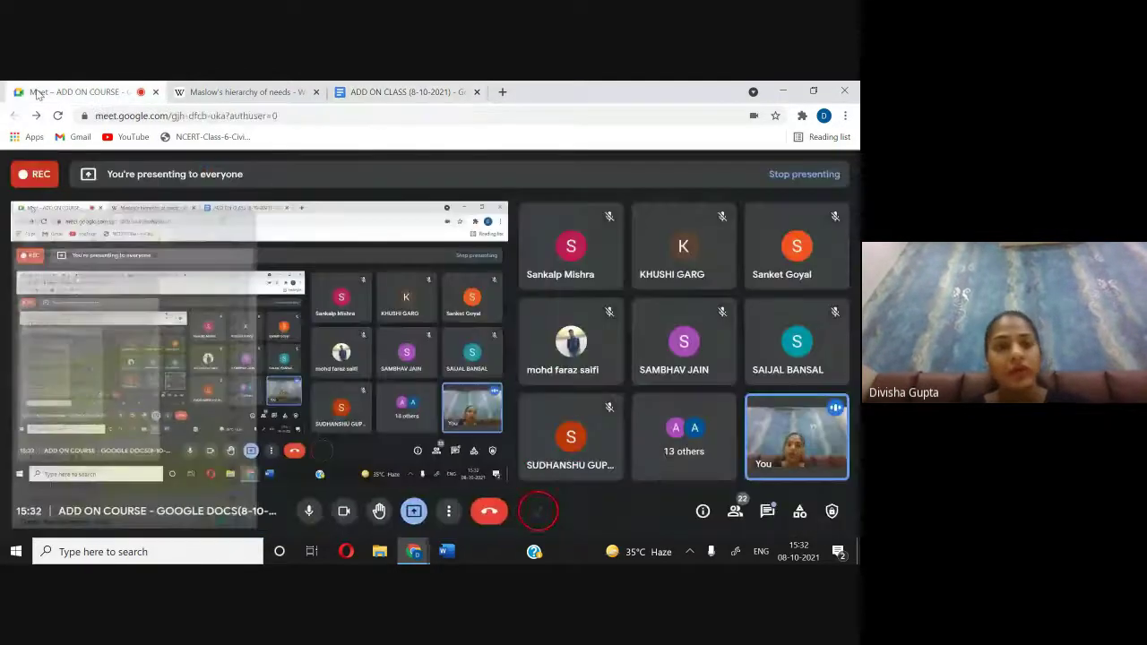
left_click(438, 92)
scroll(531, 362, "up", 7)
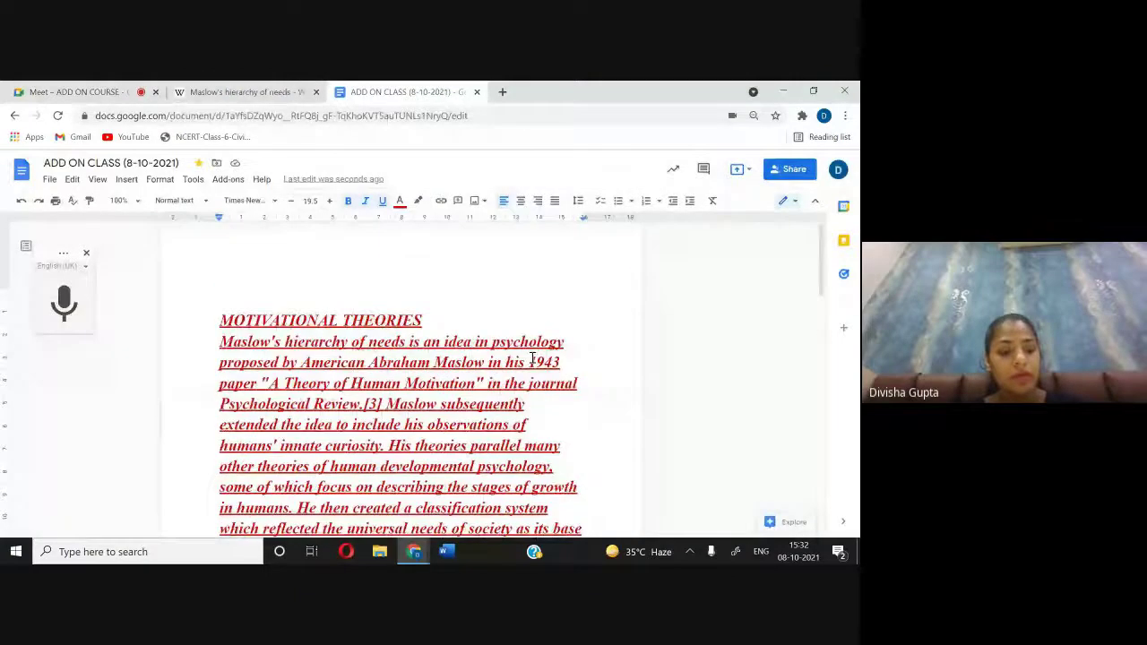
scroll(532, 359, "down", 5)
key("ctrl+z")
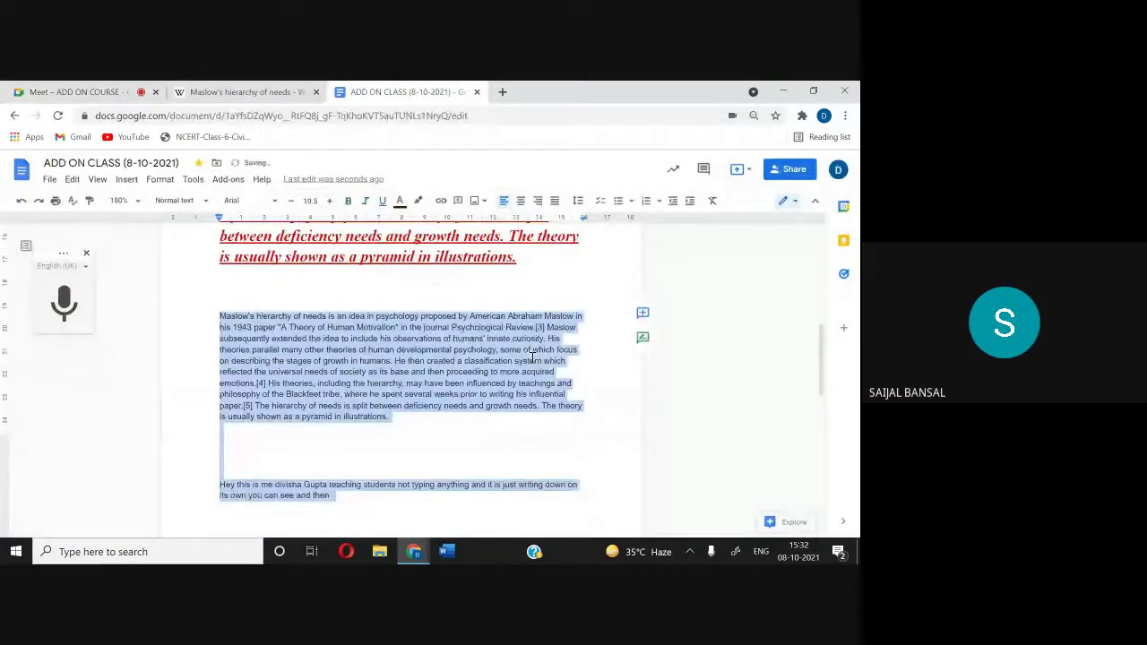
scroll(362, 350, "up", 3)
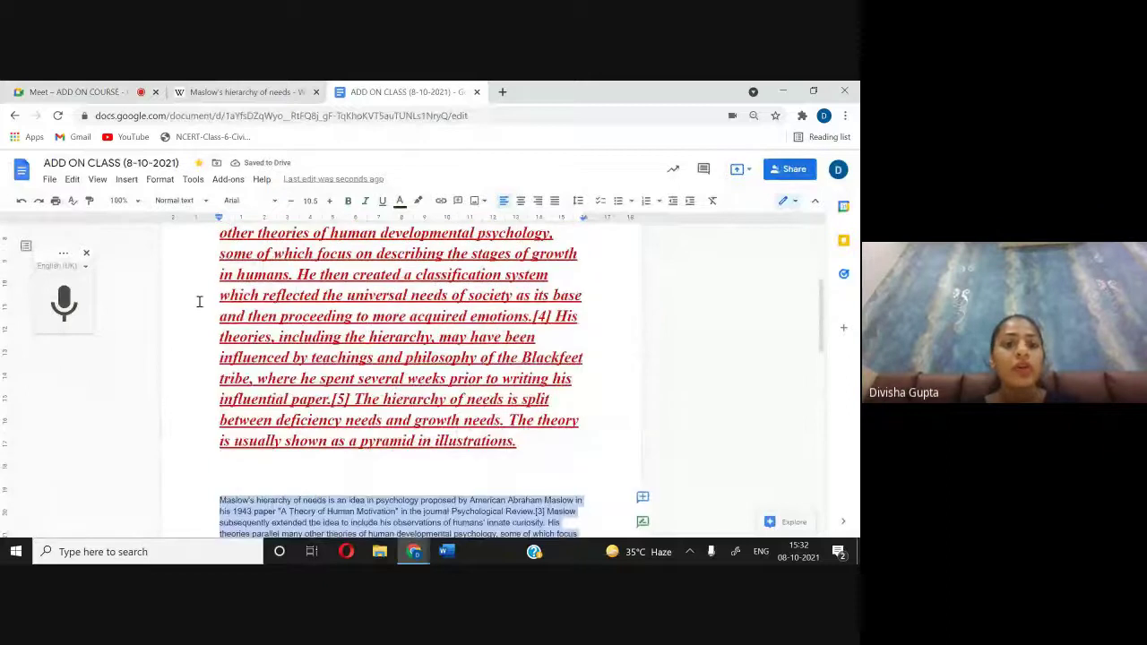
left_click(199, 301)
Step: Open the Add-ons menu from the document's menu bar
left_click(226, 180)
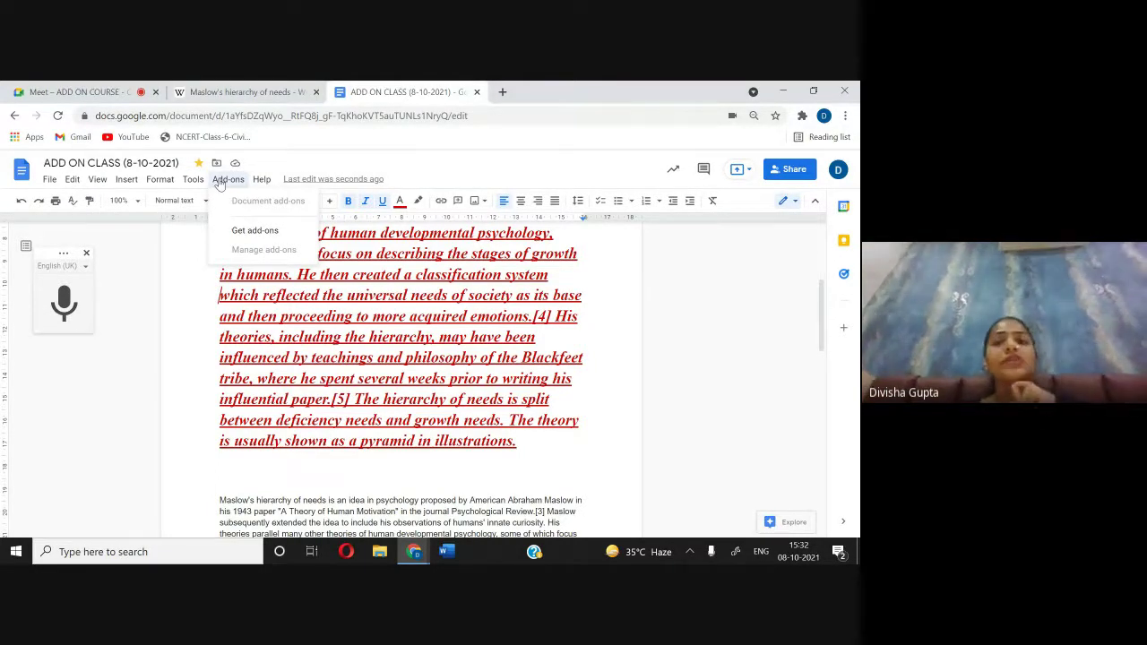
Step: Browse the Workspace Marketplace's 'Works with Docs' add-ons and focus the Search apps box
left_click(256, 232)
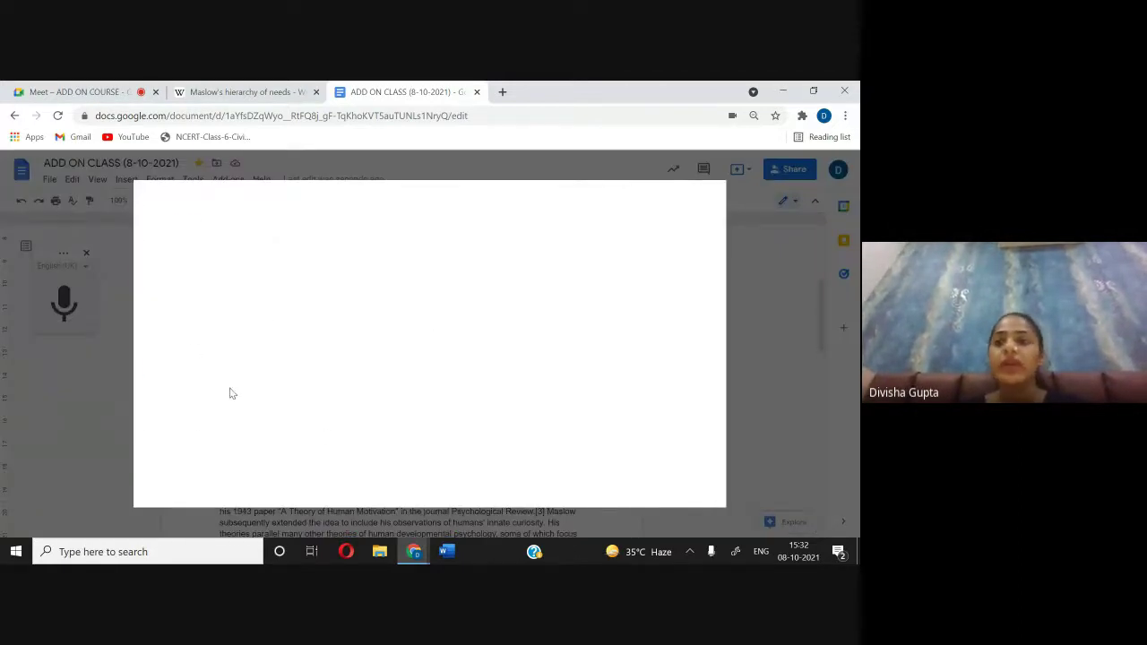
scroll(476, 303, "down", 1)
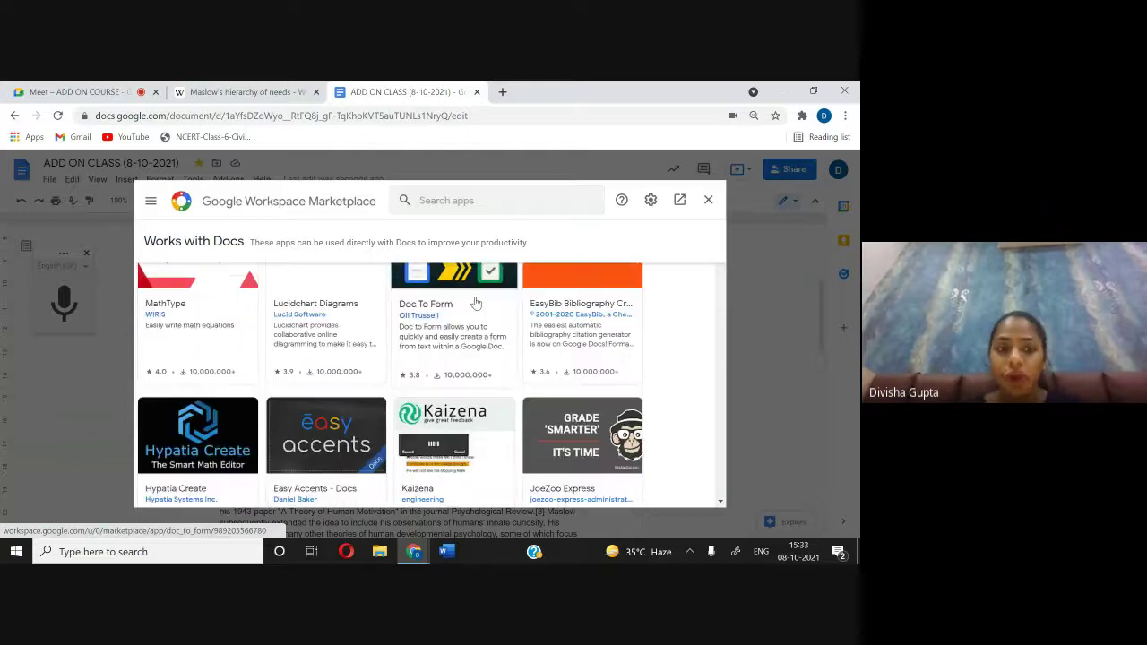
scroll(476, 303, "up", 1)
scroll(476, 303, "down", 3)
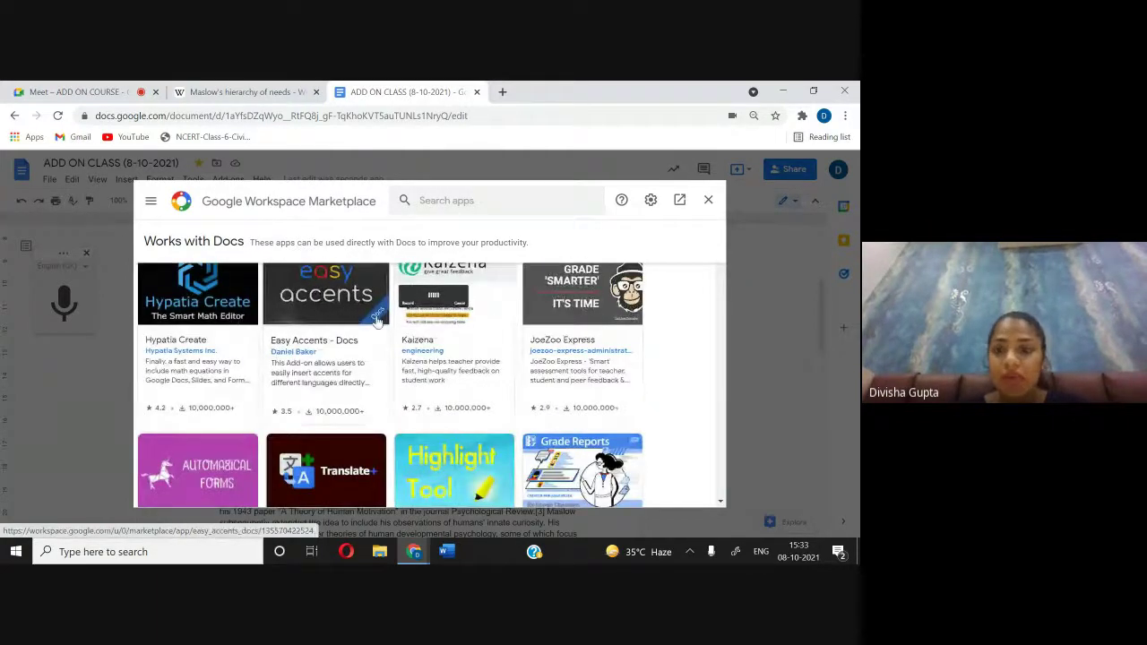
scroll(376, 320, "down", 3)
scroll(469, 266, "up", 1)
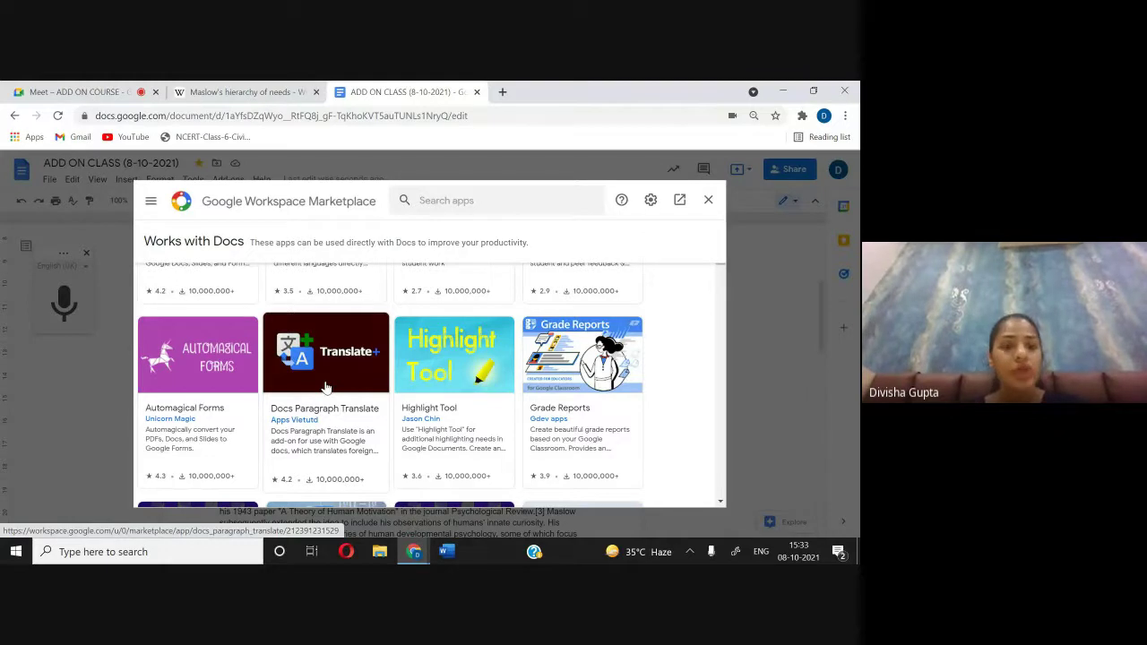
scroll(326, 388, "down", 1)
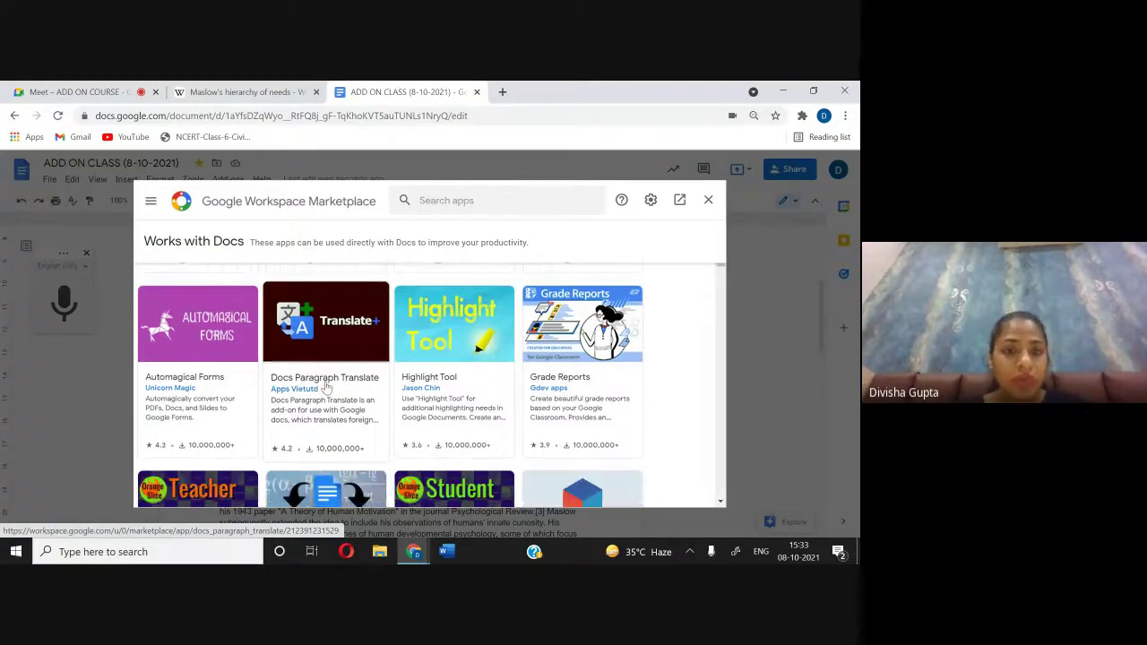
scroll(326, 387, "up", 1)
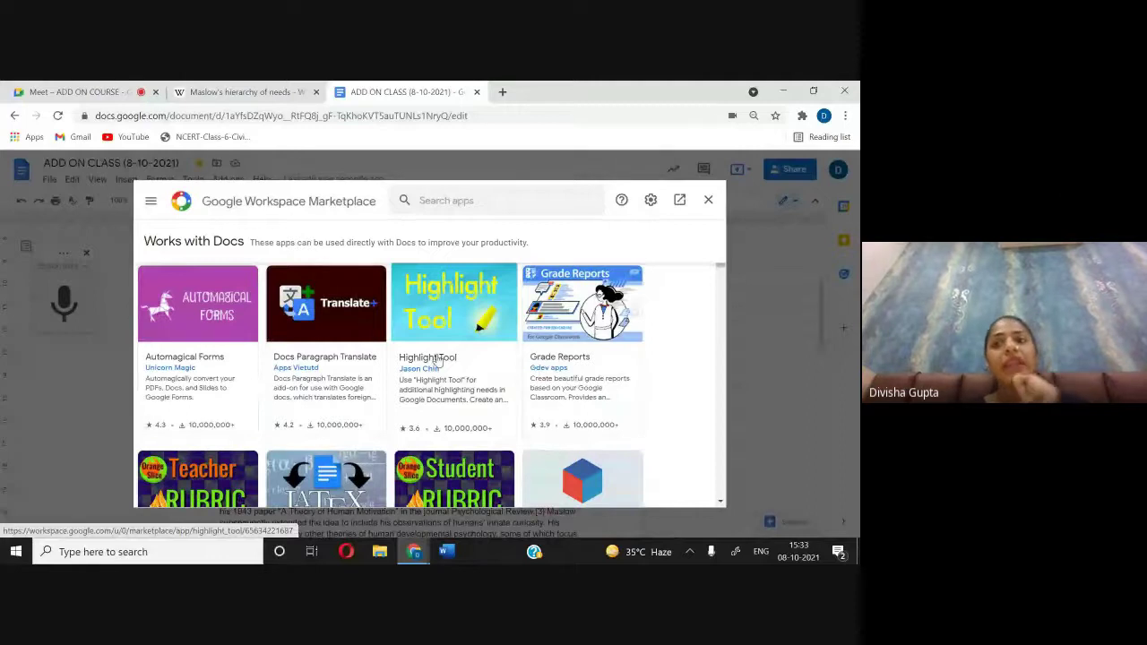
scroll(439, 359, "down", 1)
scroll(439, 360, "down", 1)
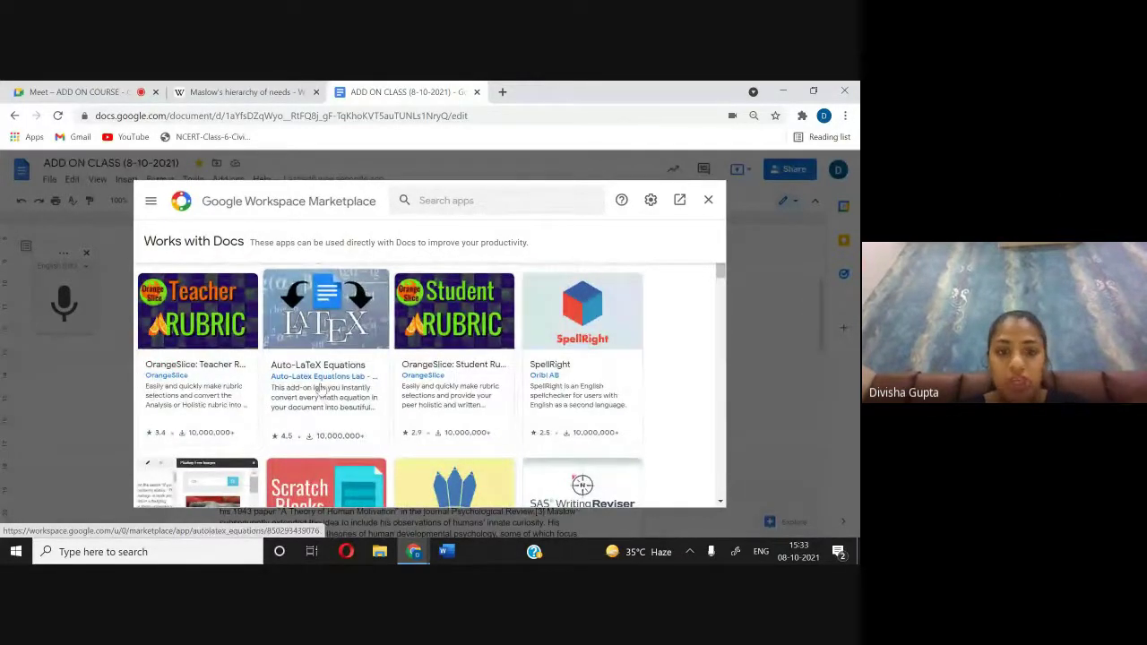
scroll(341, 387, "down", 1)
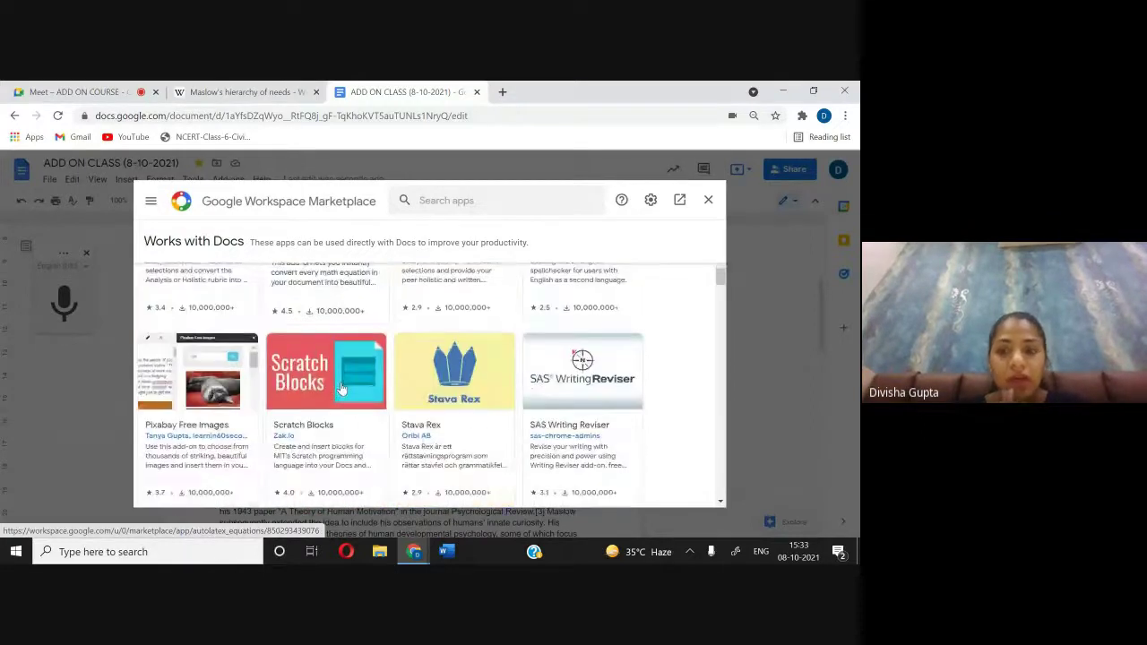
scroll(341, 387, "down", 1)
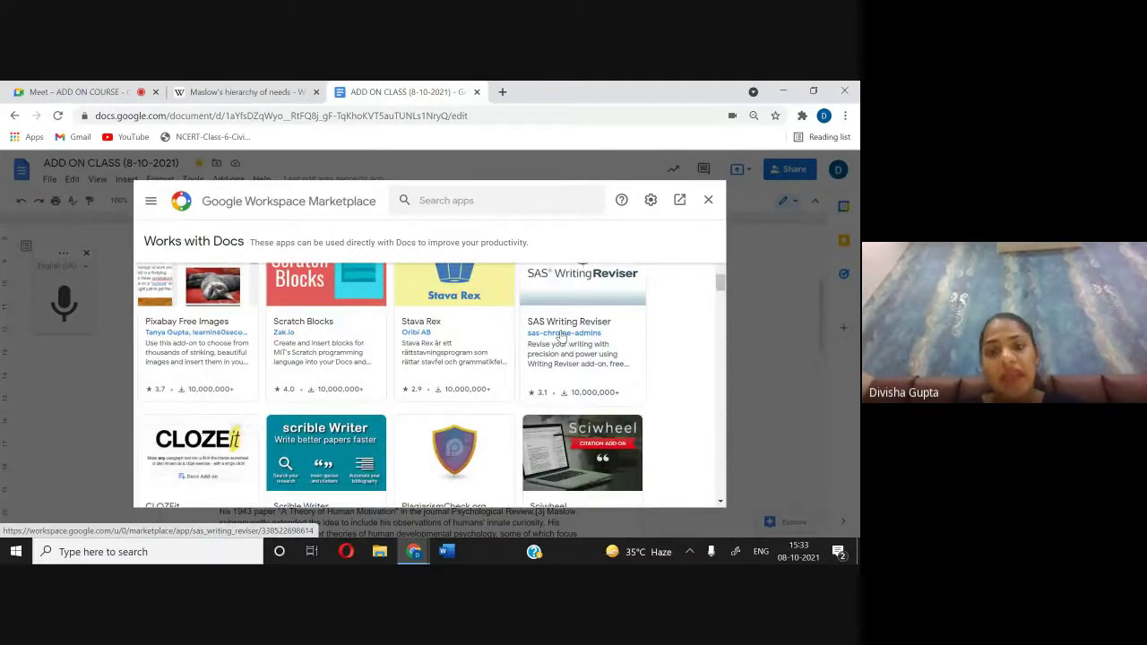
scroll(561, 336, "down", 4)
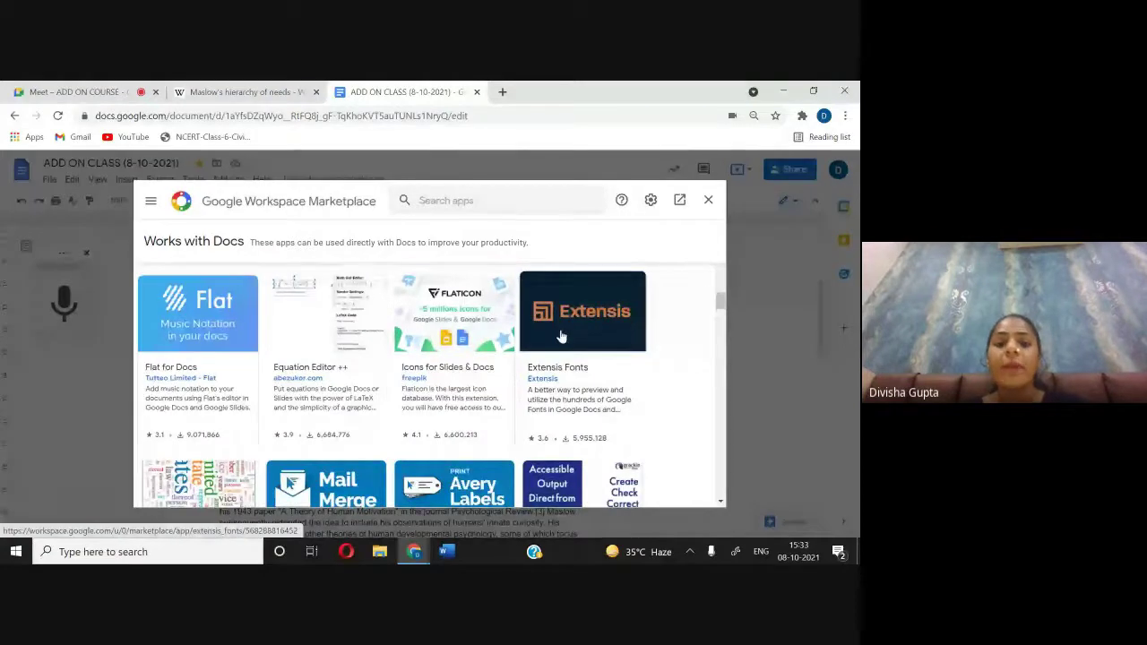
scroll(560, 337, "up", 3)
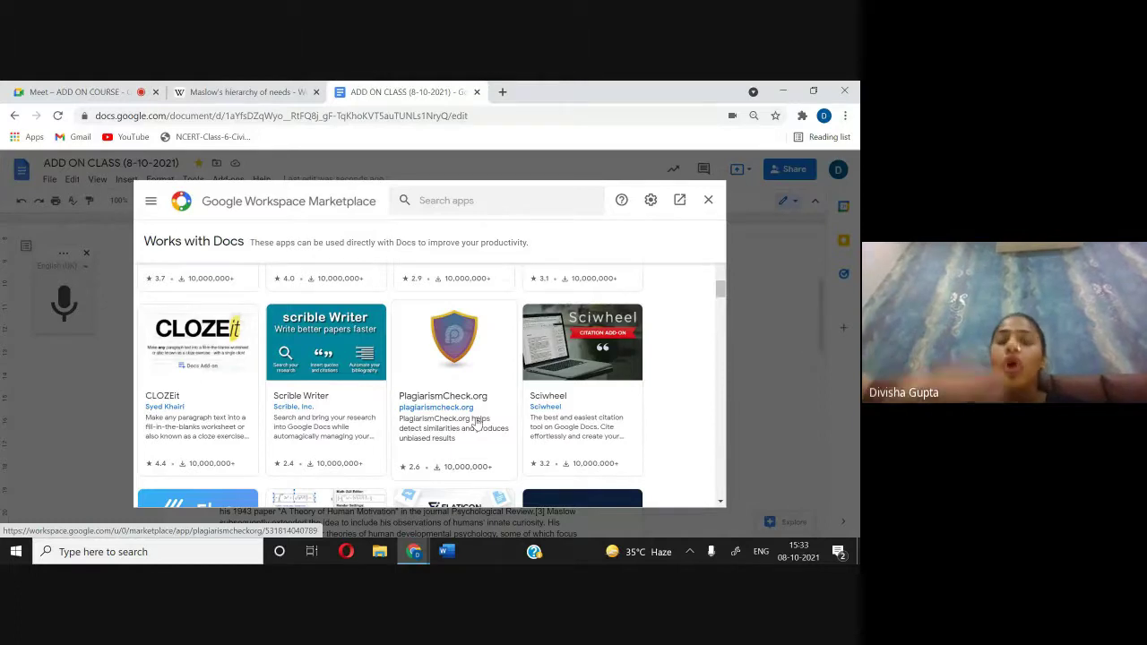
left_click(468, 203)
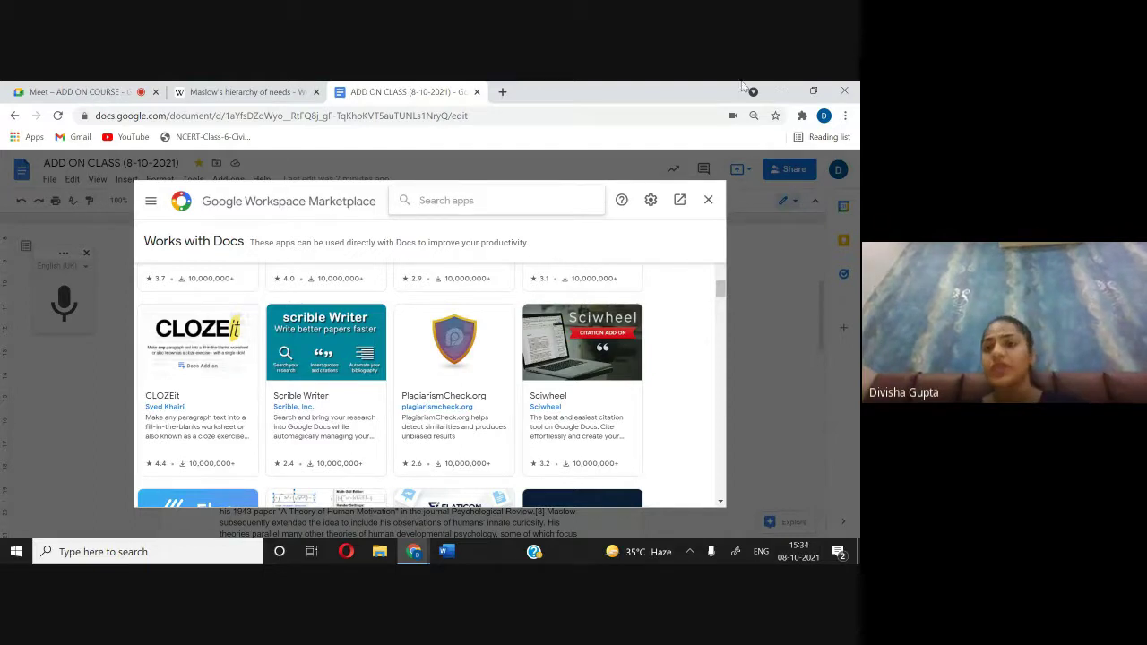
left_click(708, 201)
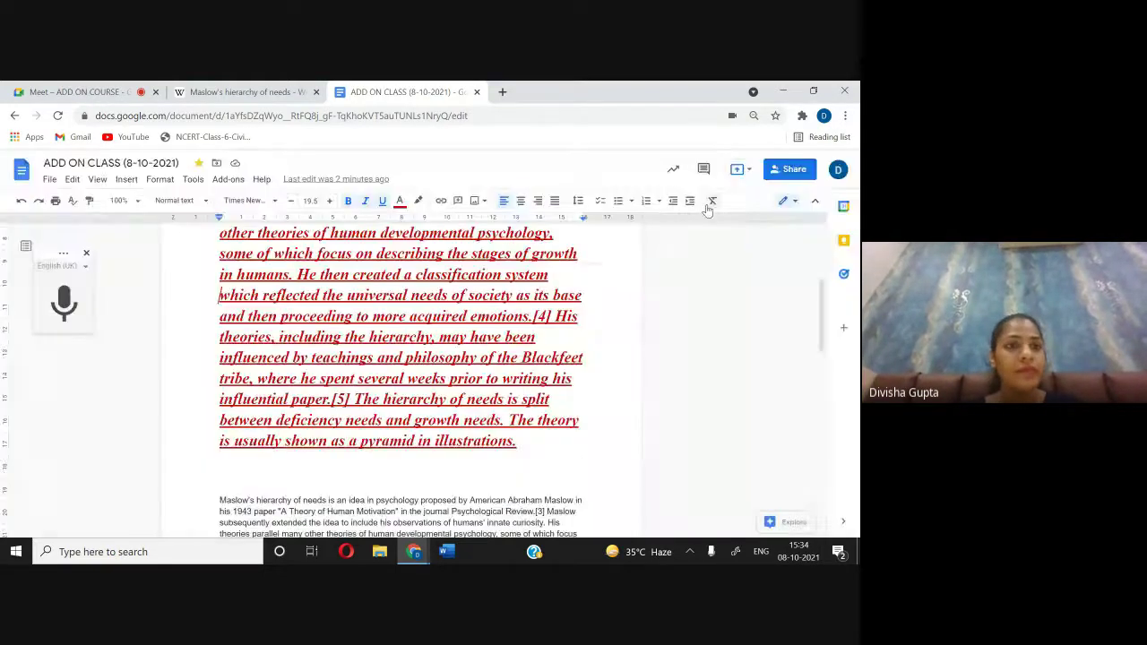
left_click(105, 93)
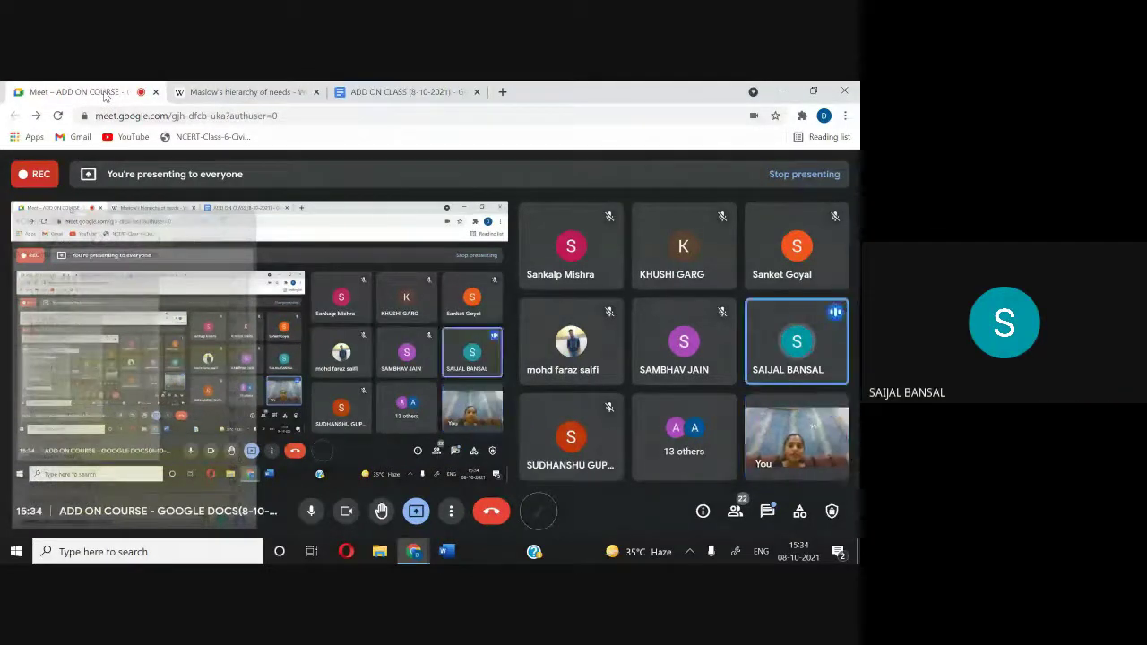
left_click(339, 93)
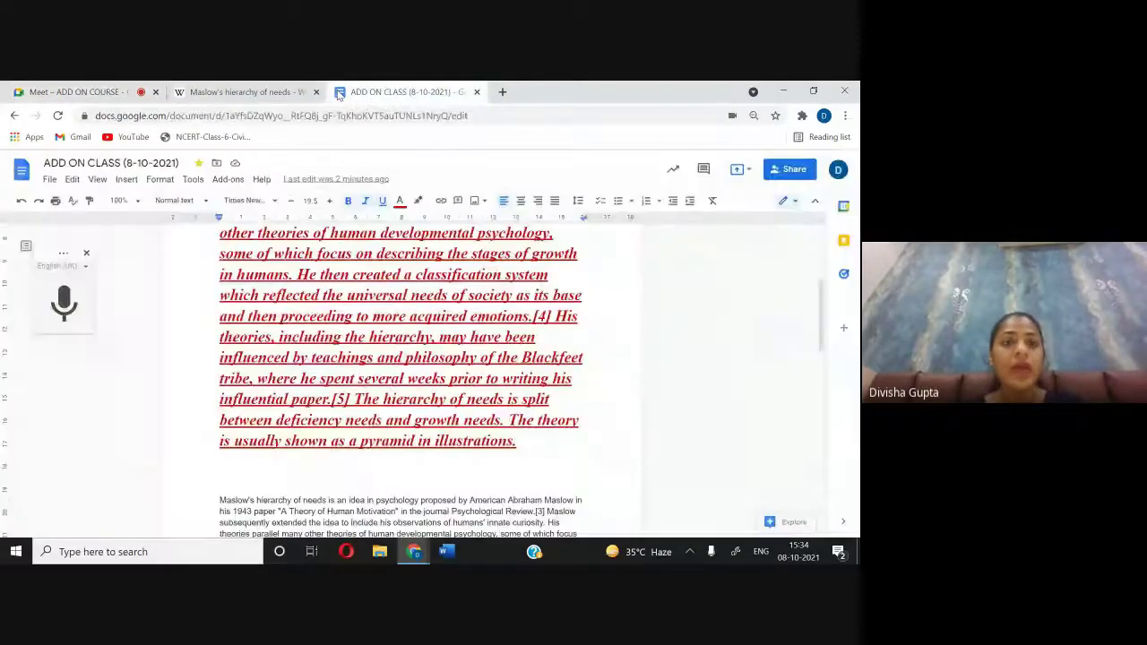
scroll(354, 269, "up", 3)
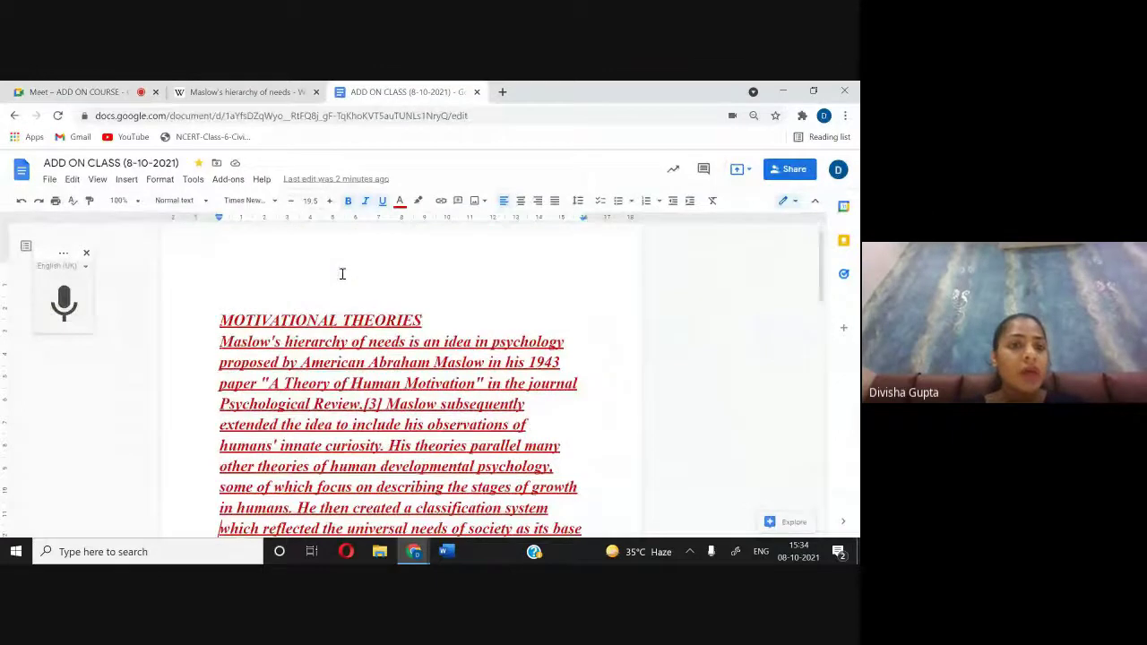
left_click(120, 200)
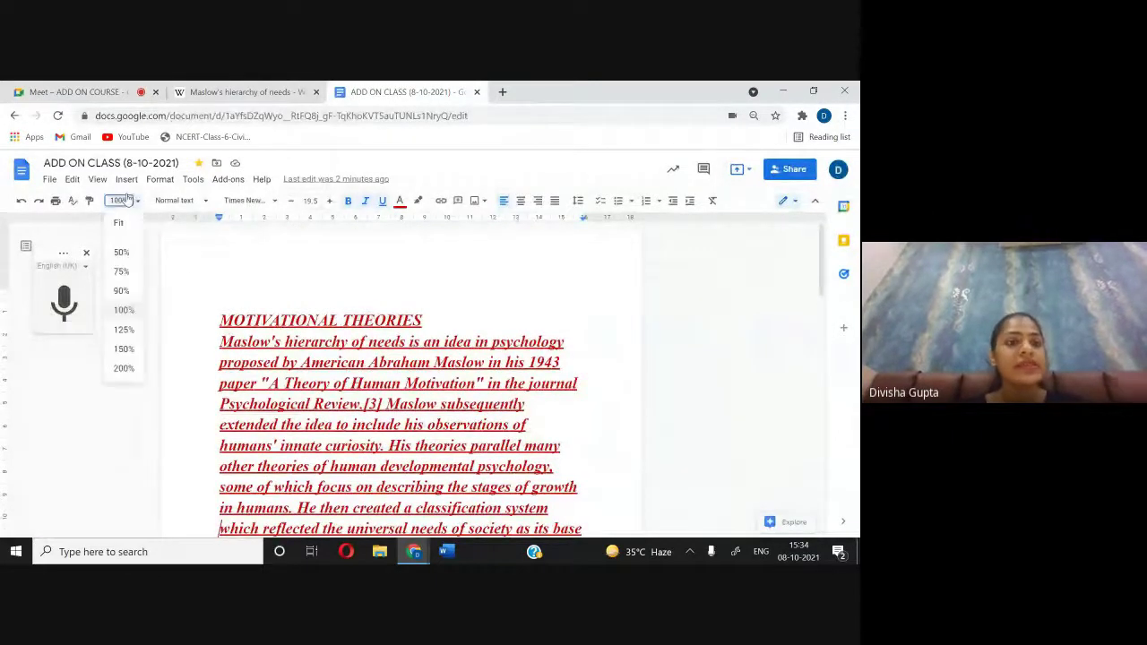
left_click(124, 310)
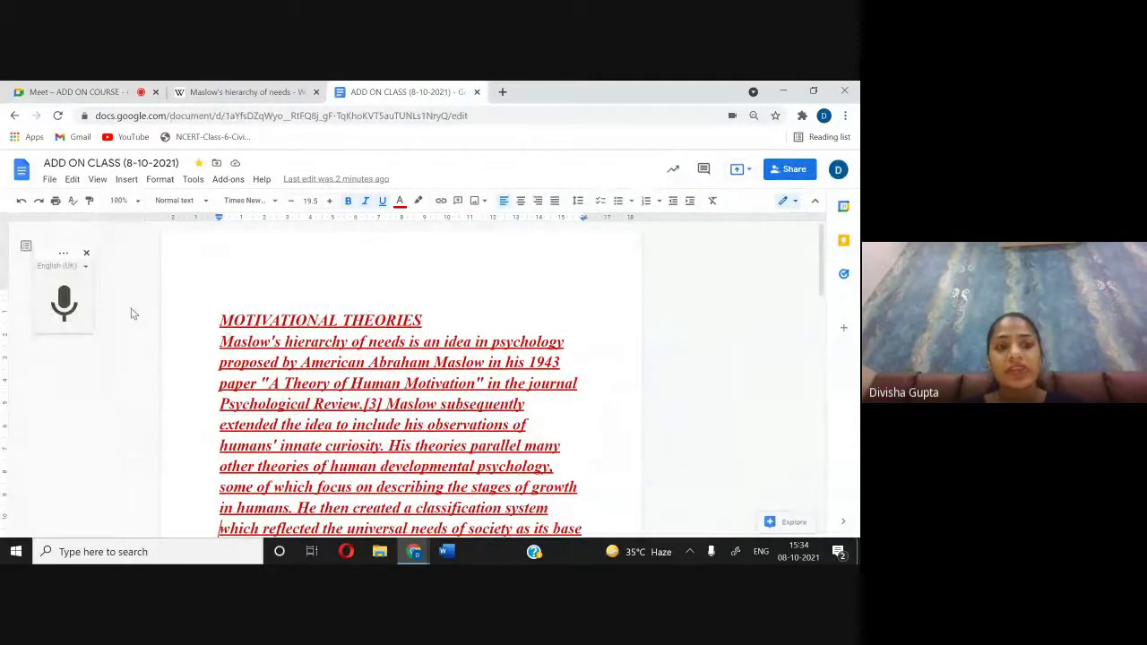
left_click(126, 199)
left_click(125, 257)
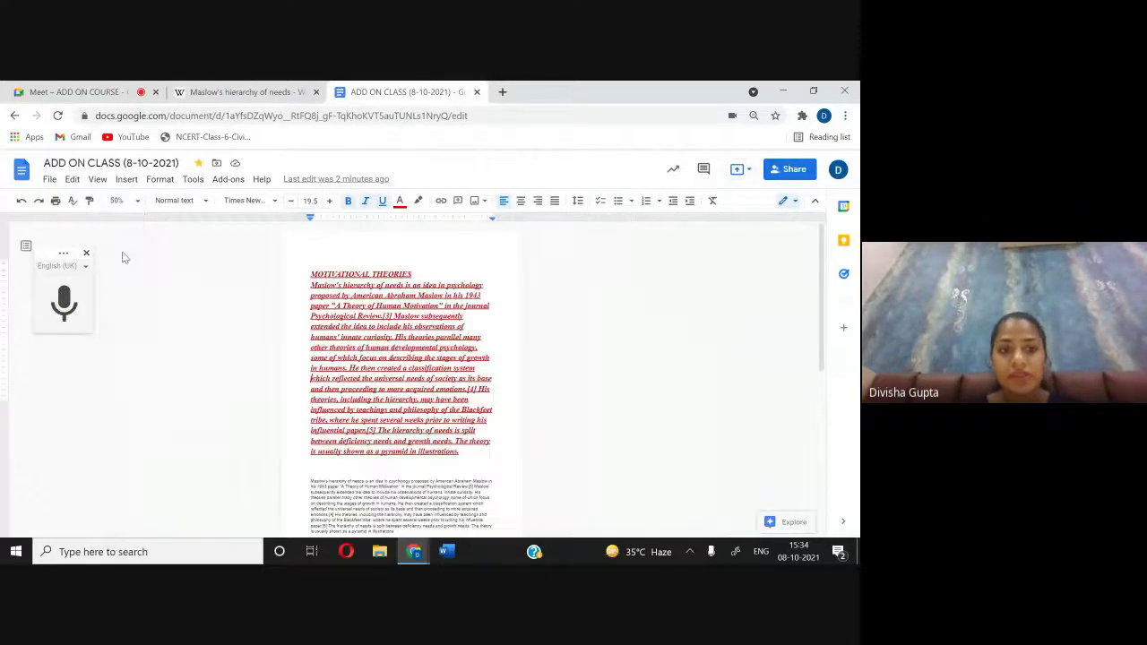
left_click(120, 200)
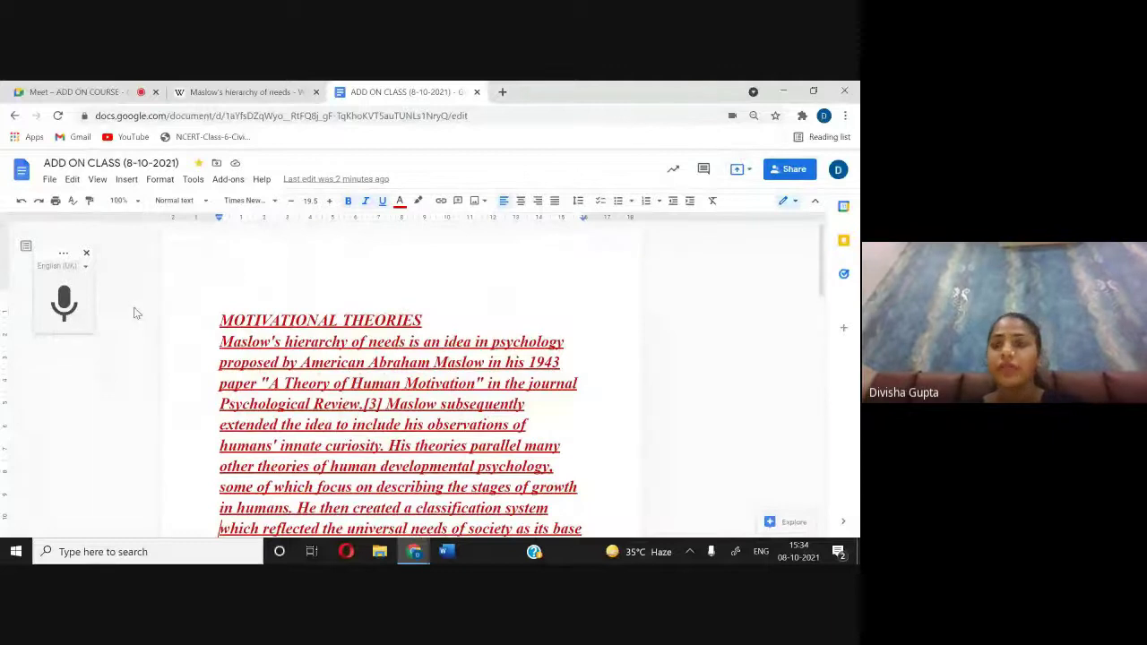
left_click(192, 201)
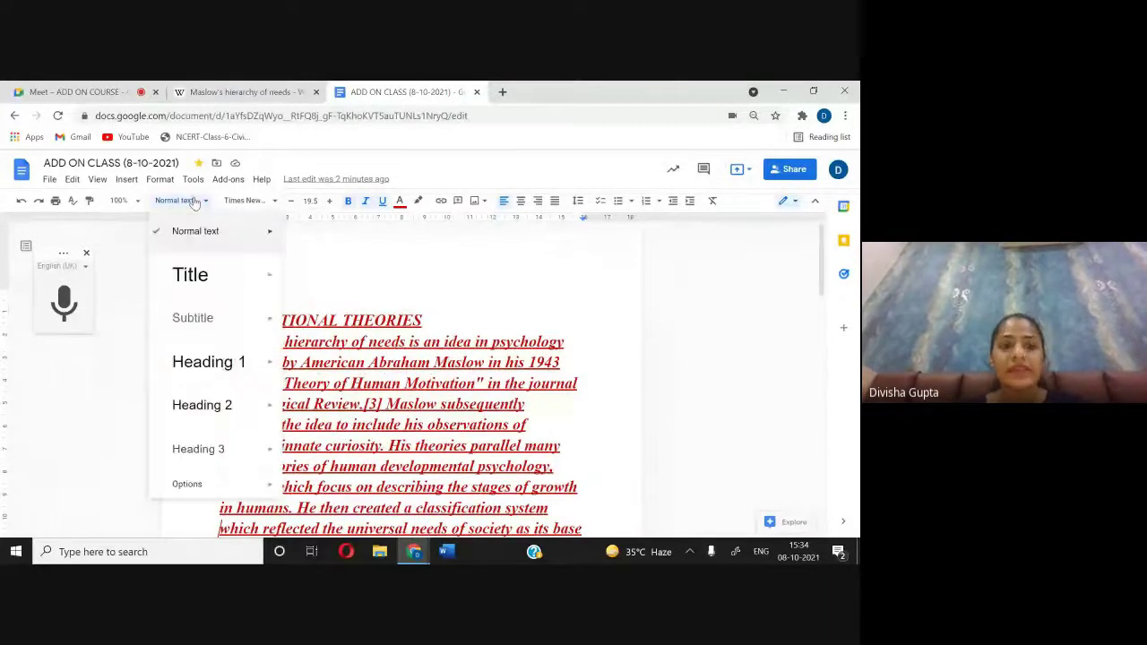
mouse_move(251, 274)
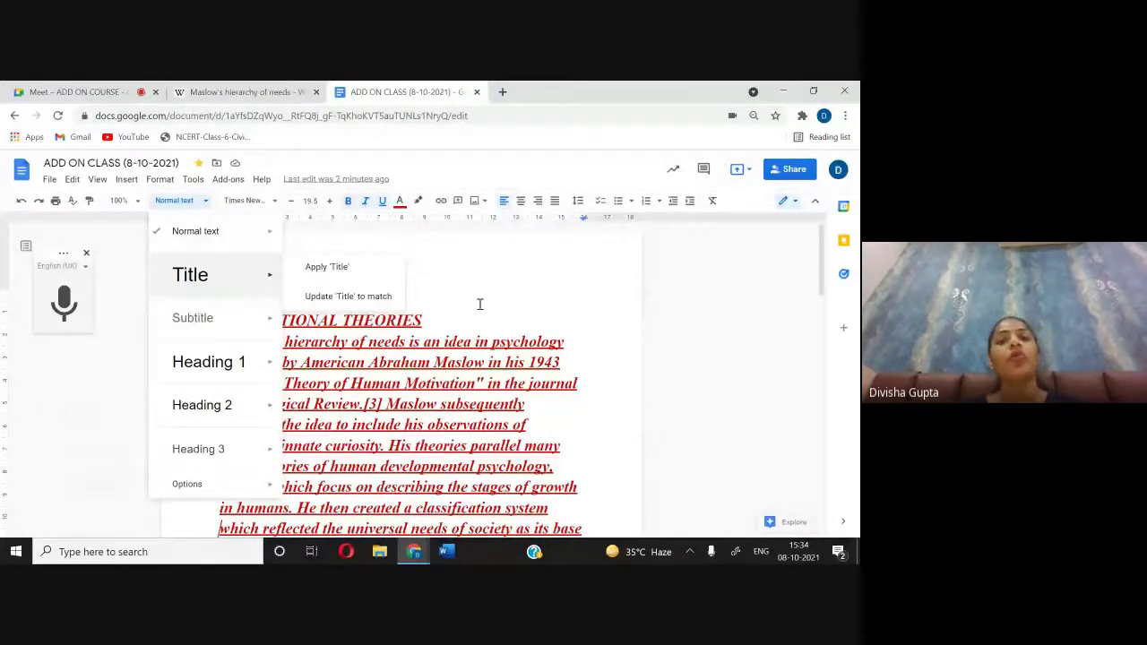
mouse_move(233, 304)
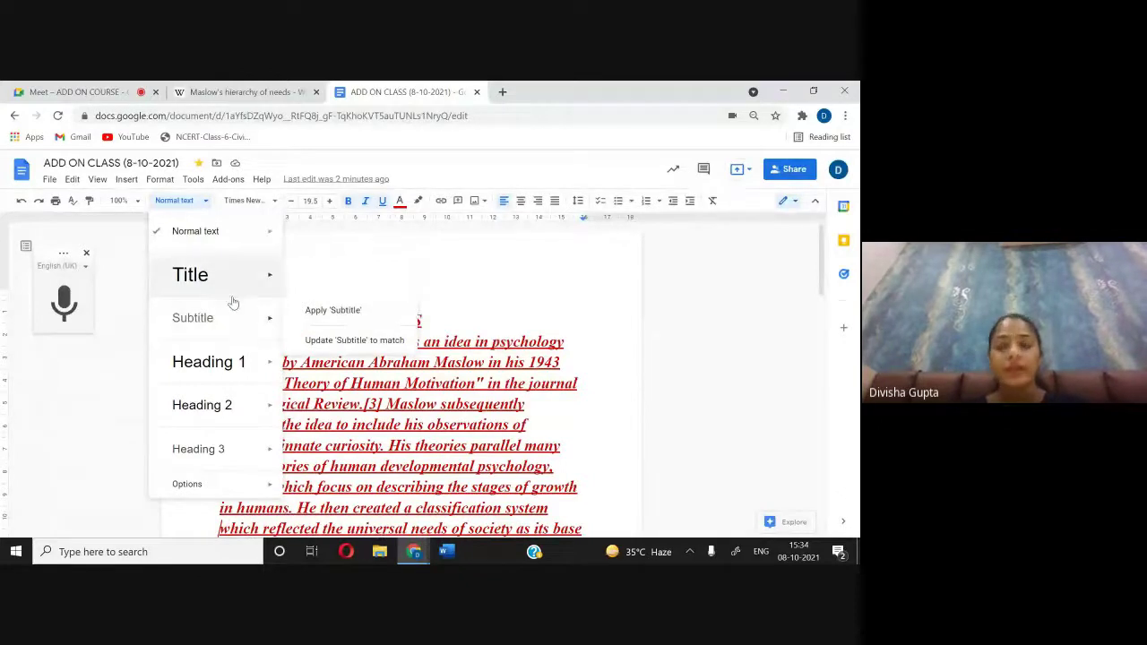
mouse_move(229, 346)
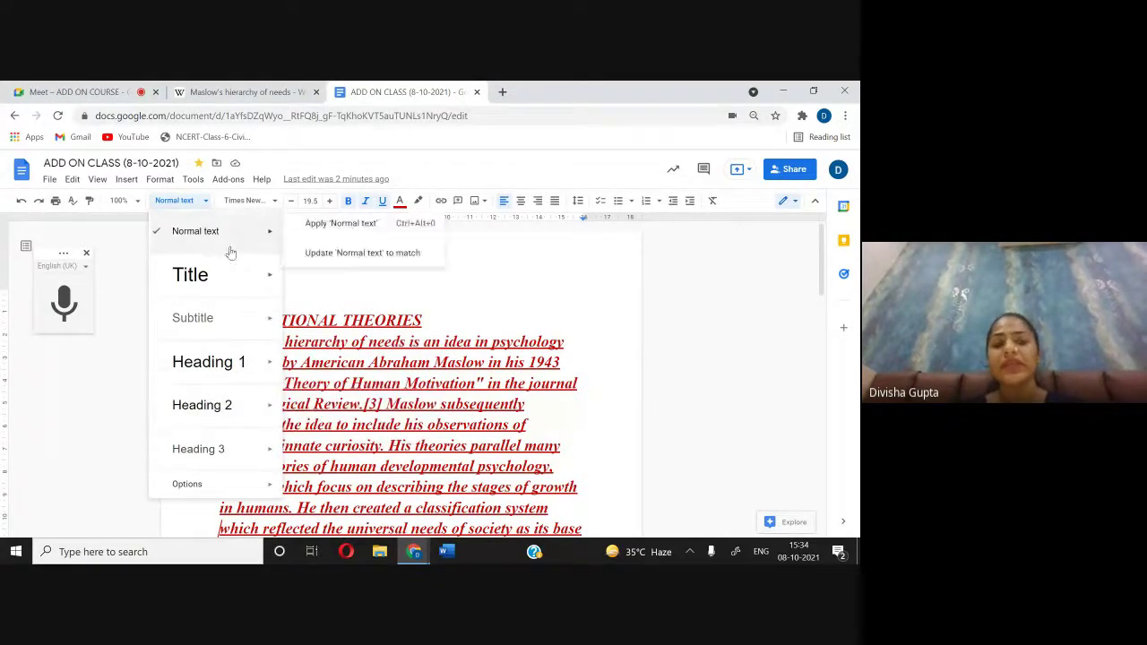
left_click(186, 203)
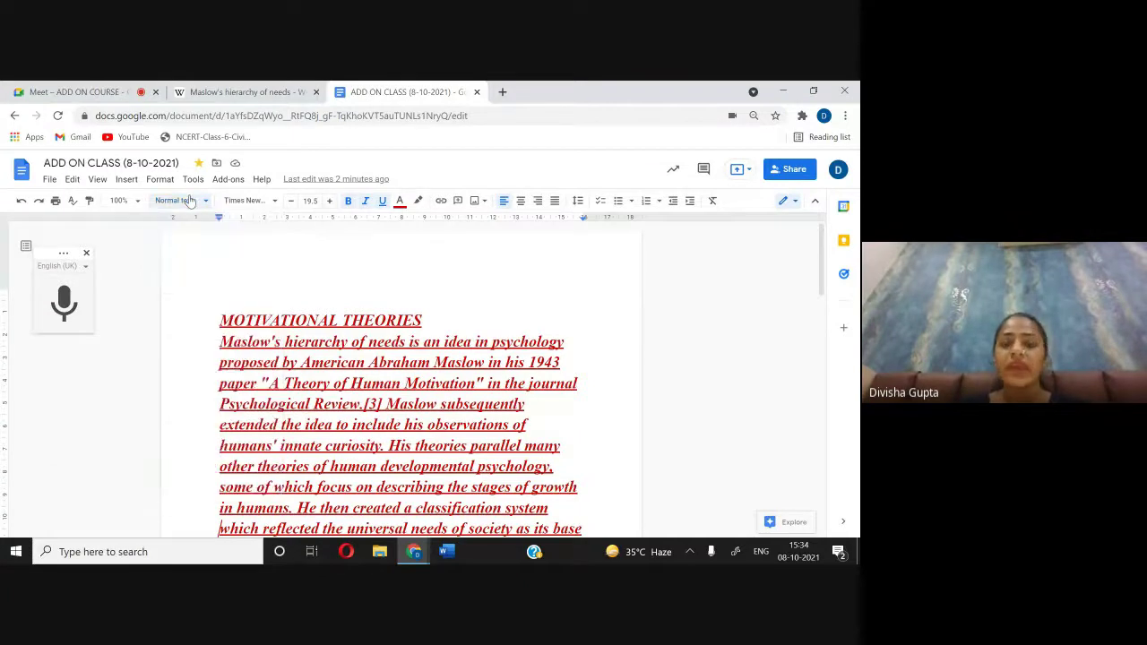
left_click(273, 373)
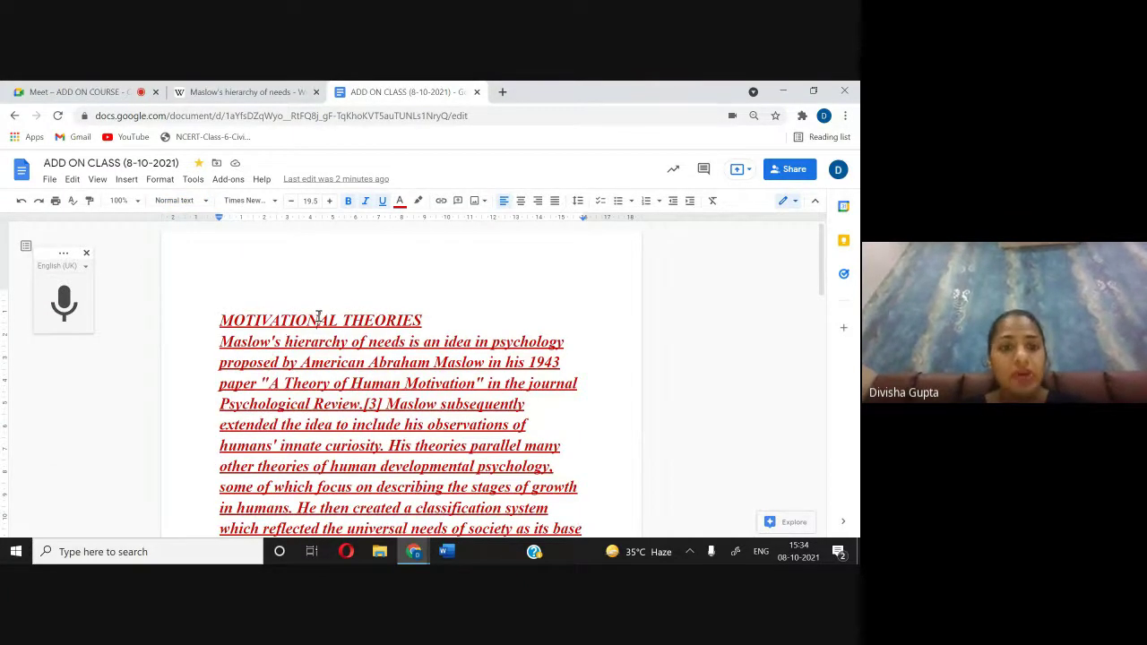
Step: Style the MOTIVATIONAL THEORIES heading as Title, then Heading 1, finally Heading 2
key("ctrl+Home")
left_click_drag(321, 324, 433, 325)
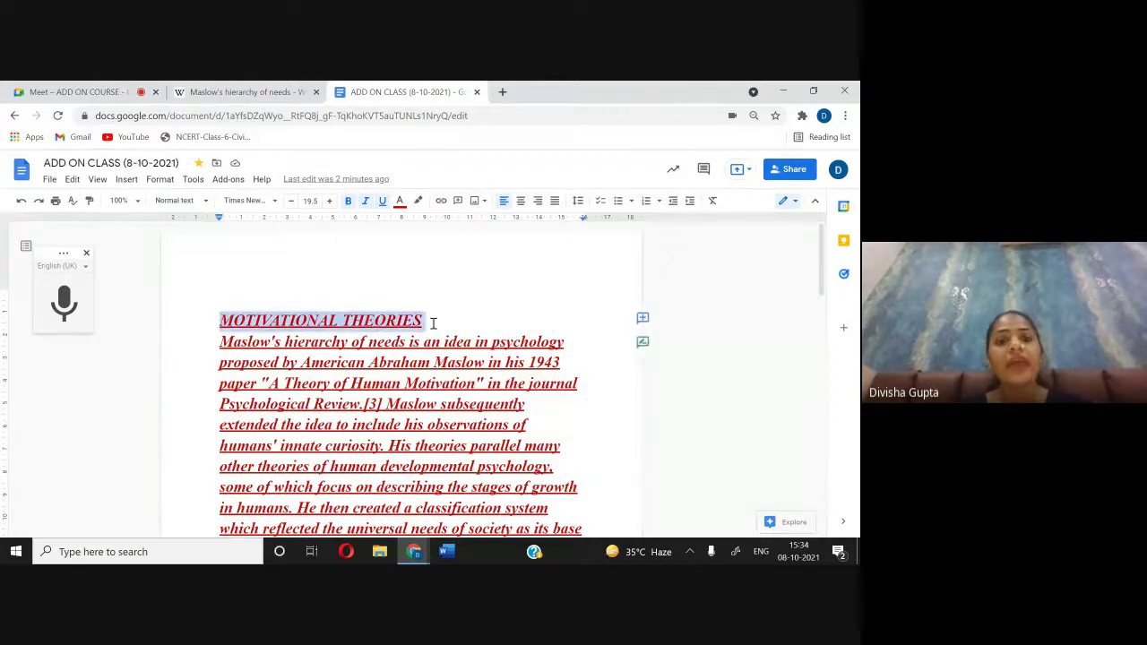
left_click(199, 204)
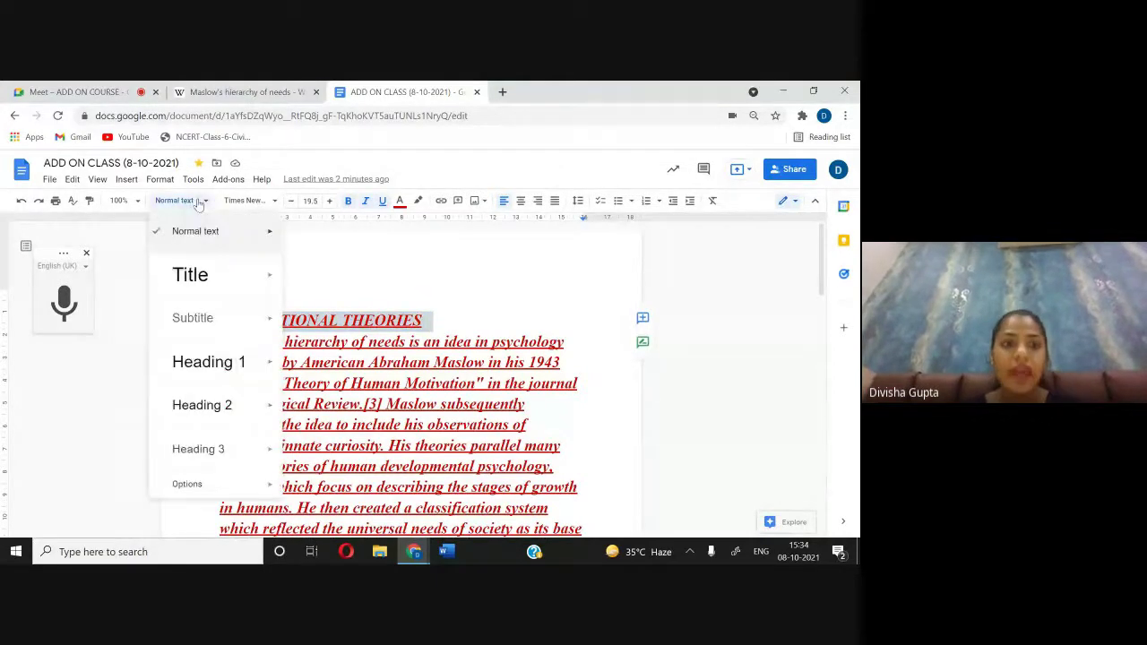
left_click(215, 264)
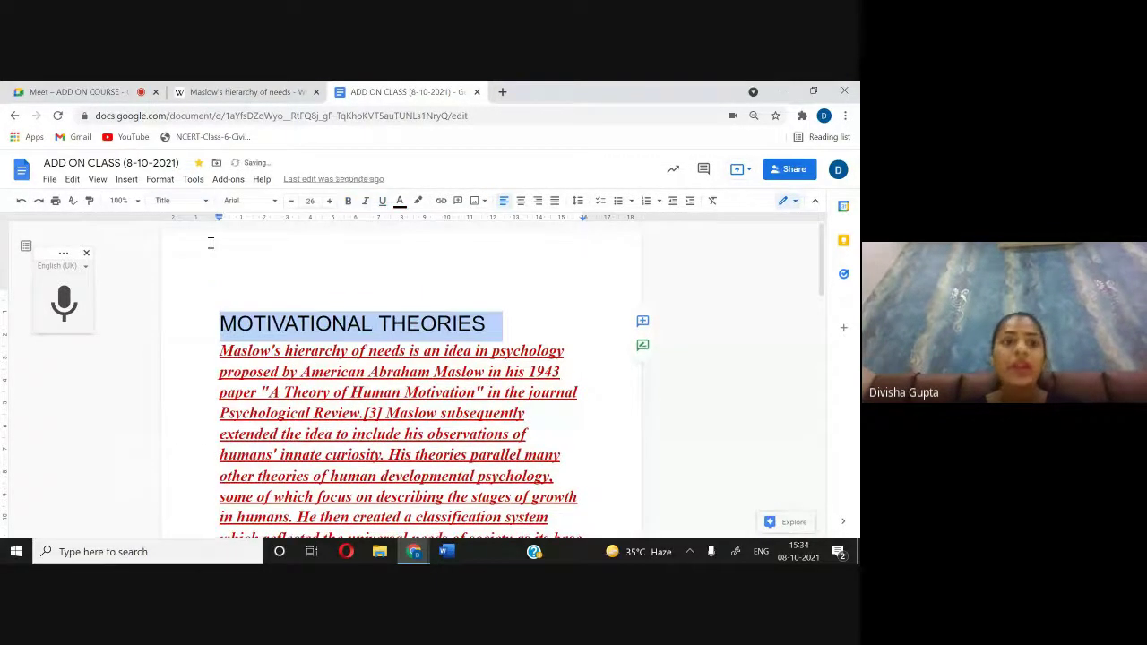
left_click(187, 201)
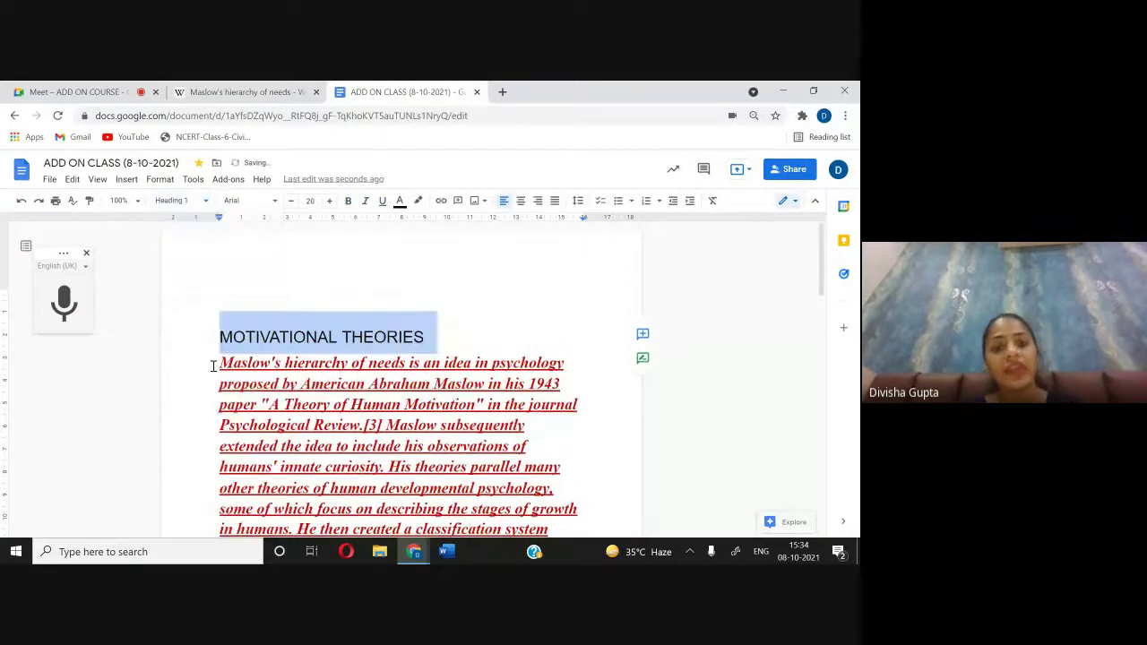
left_click(213, 368)
left_click(191, 205)
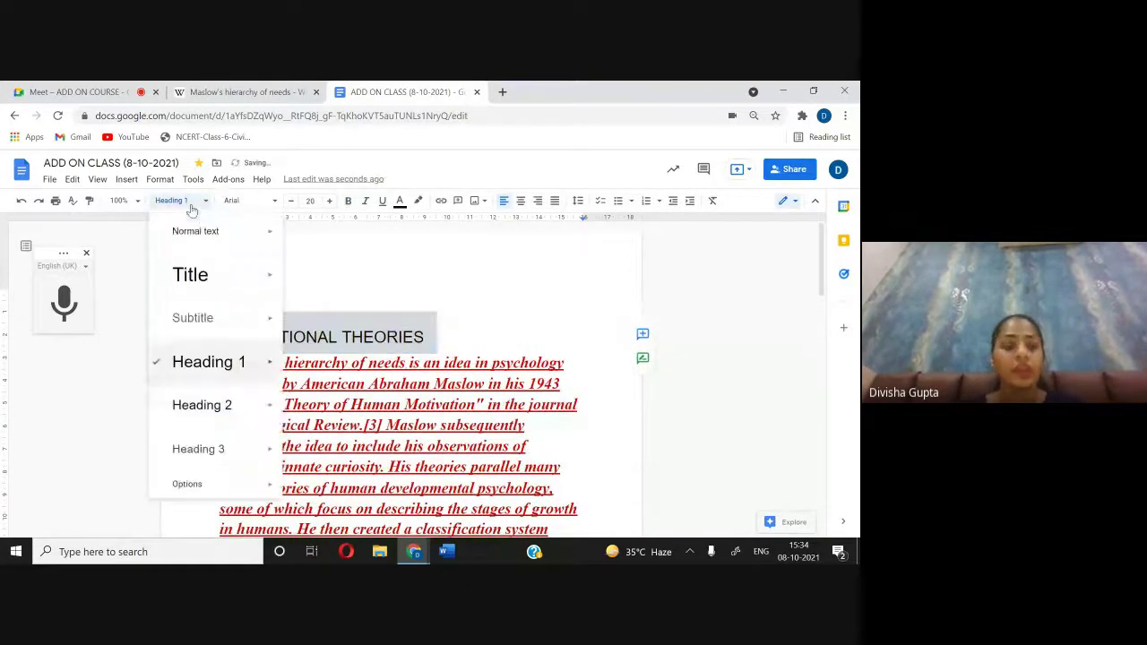
left_click(231, 425)
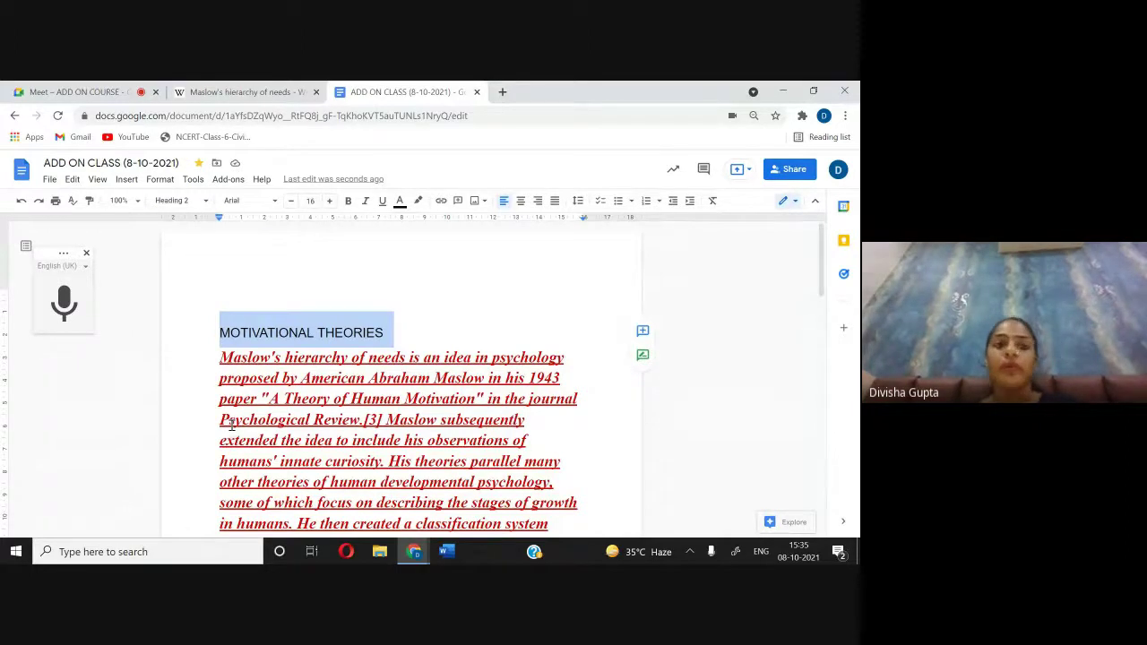
Step: Browse the font list for the Heading 2 heading
left_click(233, 201)
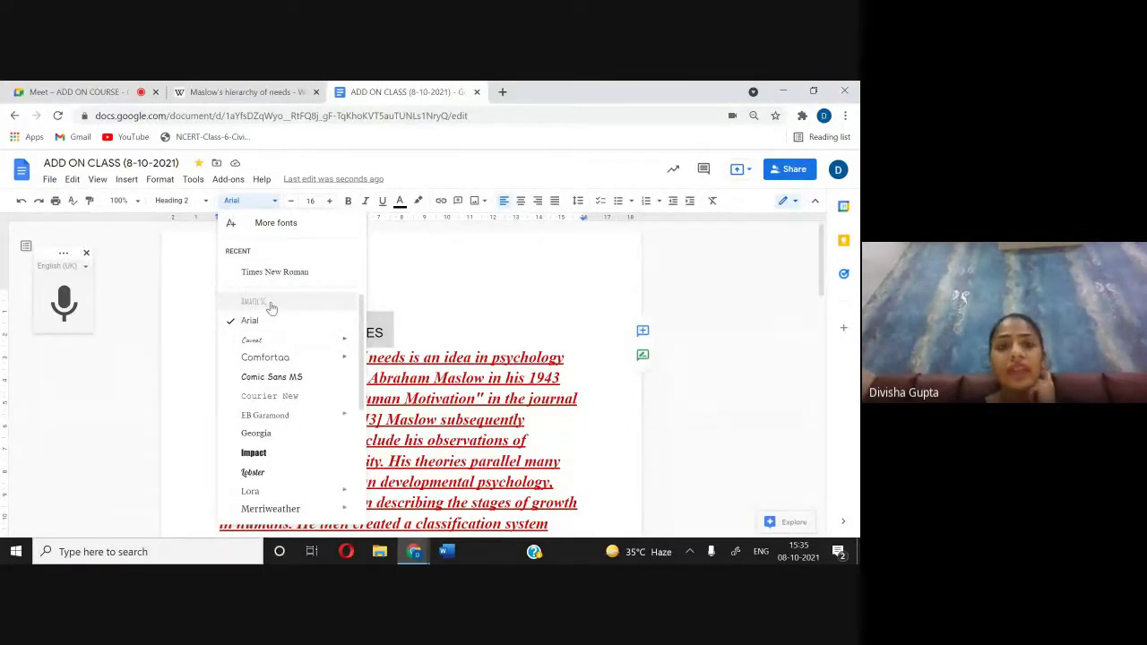
scroll(272, 308, "down", 1)
scroll(272, 308, "up", 1)
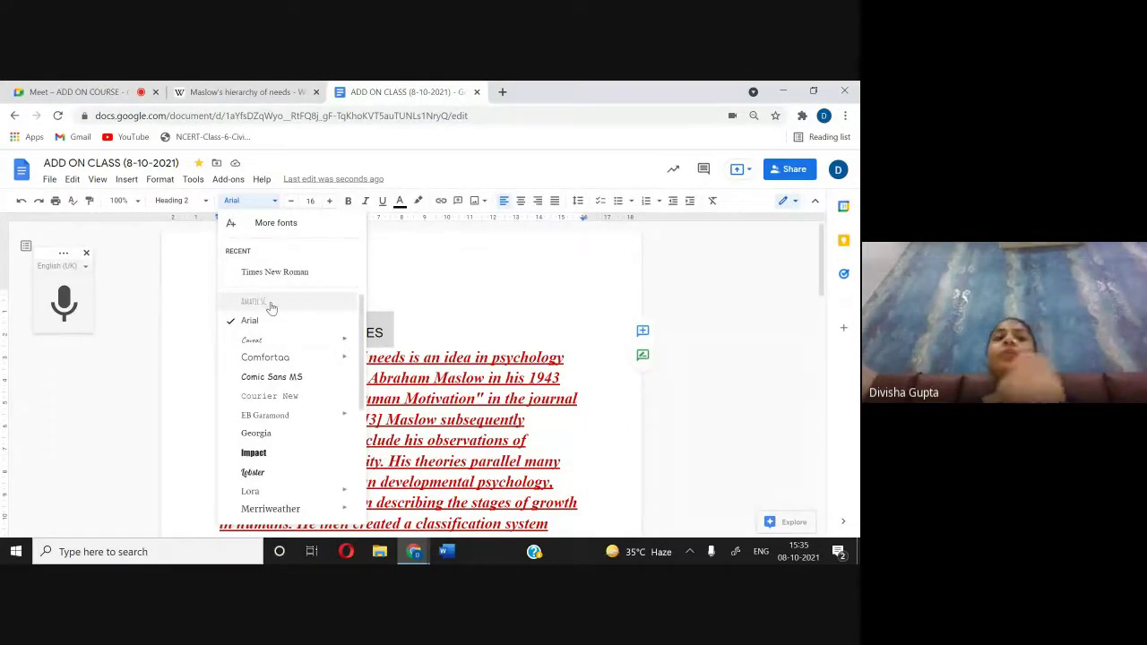
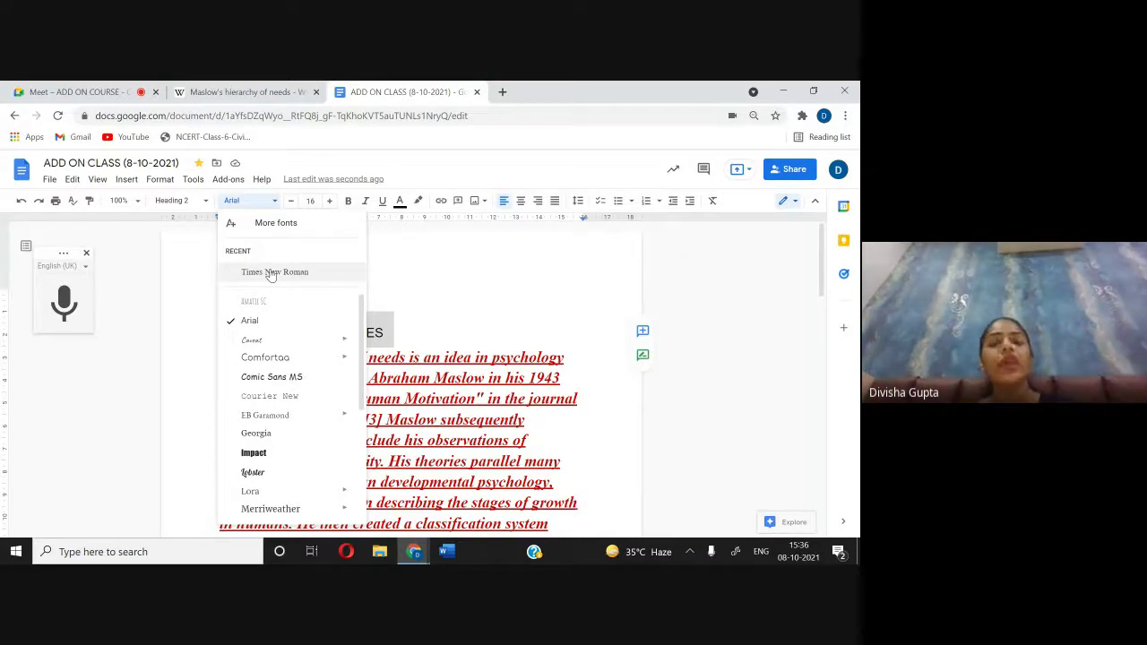
Step: Set the MOTIVATIONAL THEORIES heading's highlight colour to None, removing the grey background
key("ctrl+1")
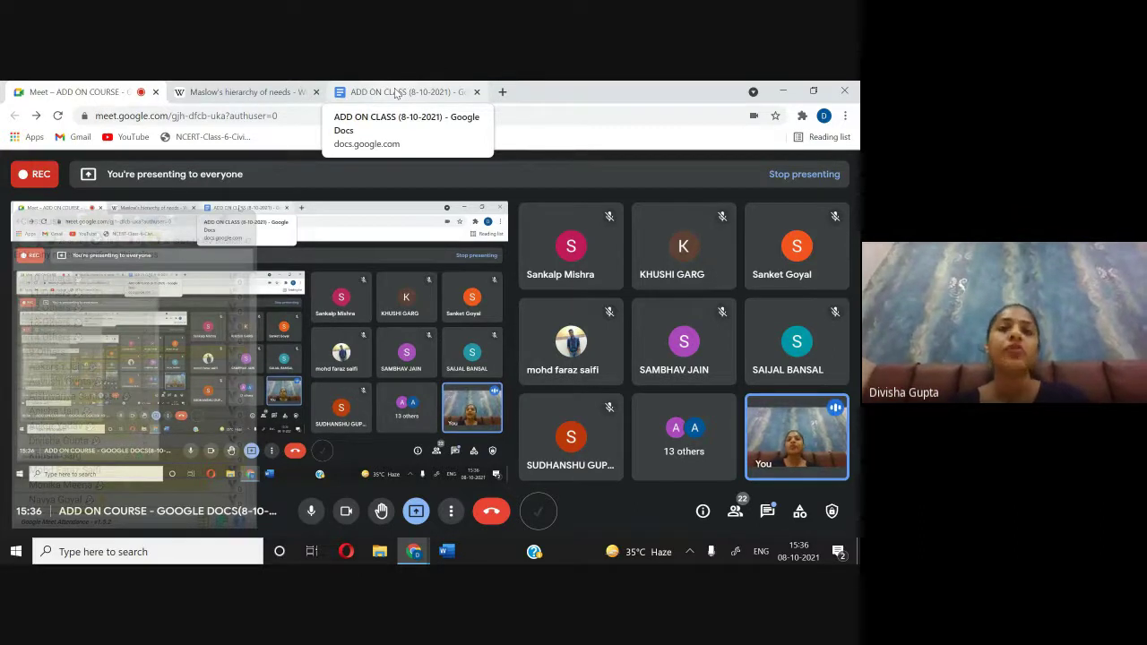
left_click(397, 93)
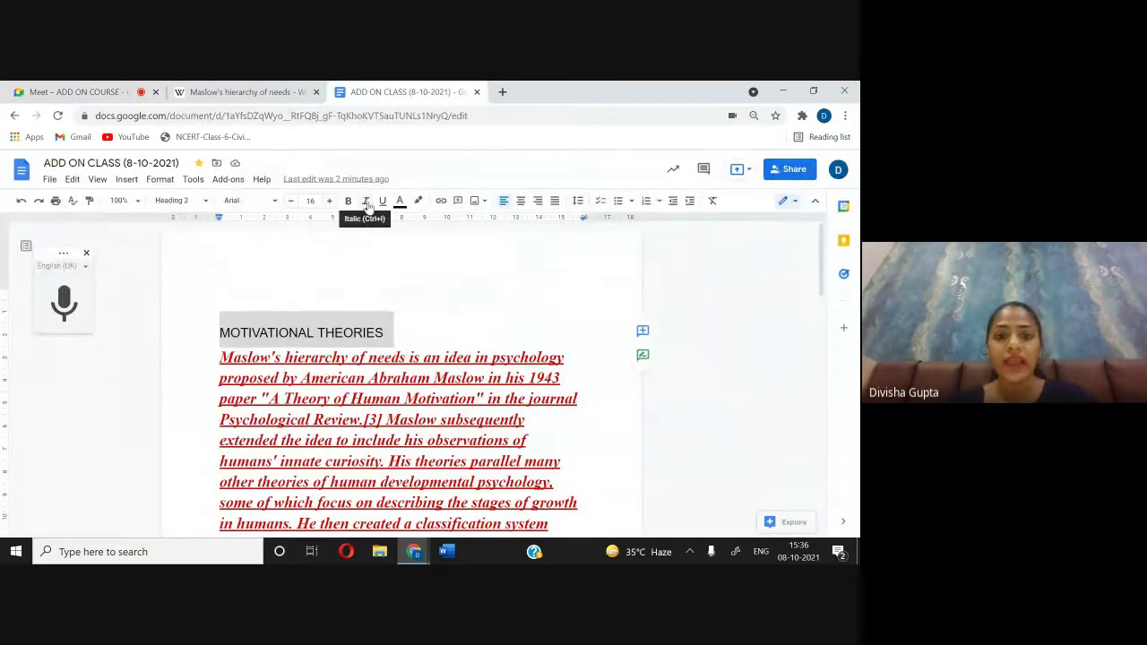
left_click(421, 200)
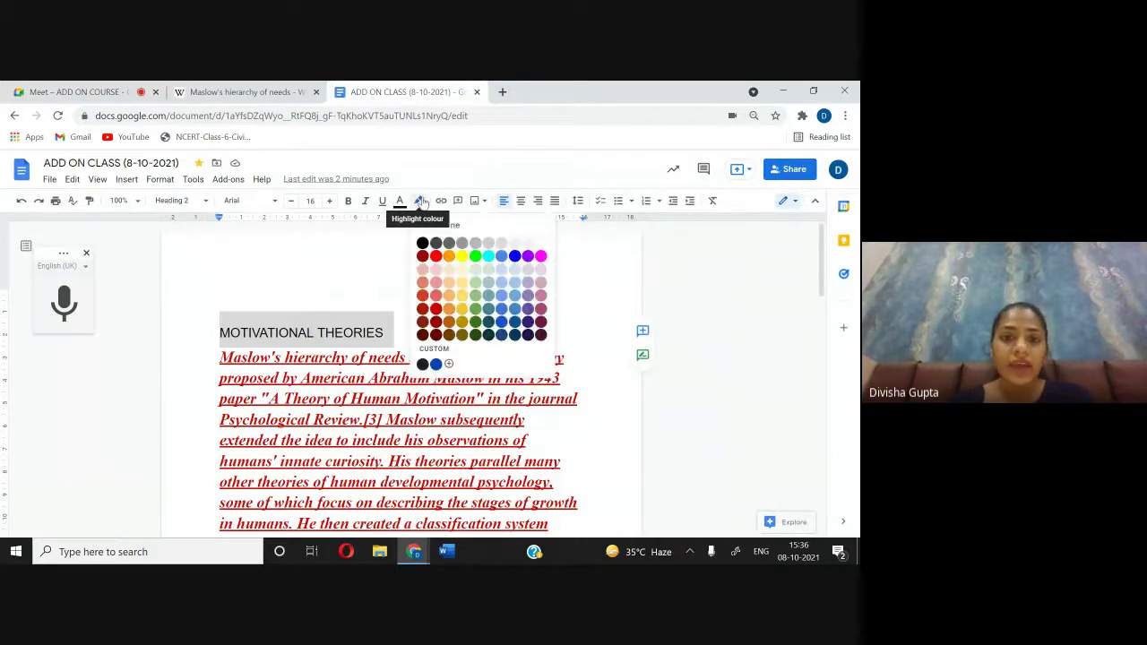
left_click(436, 334)
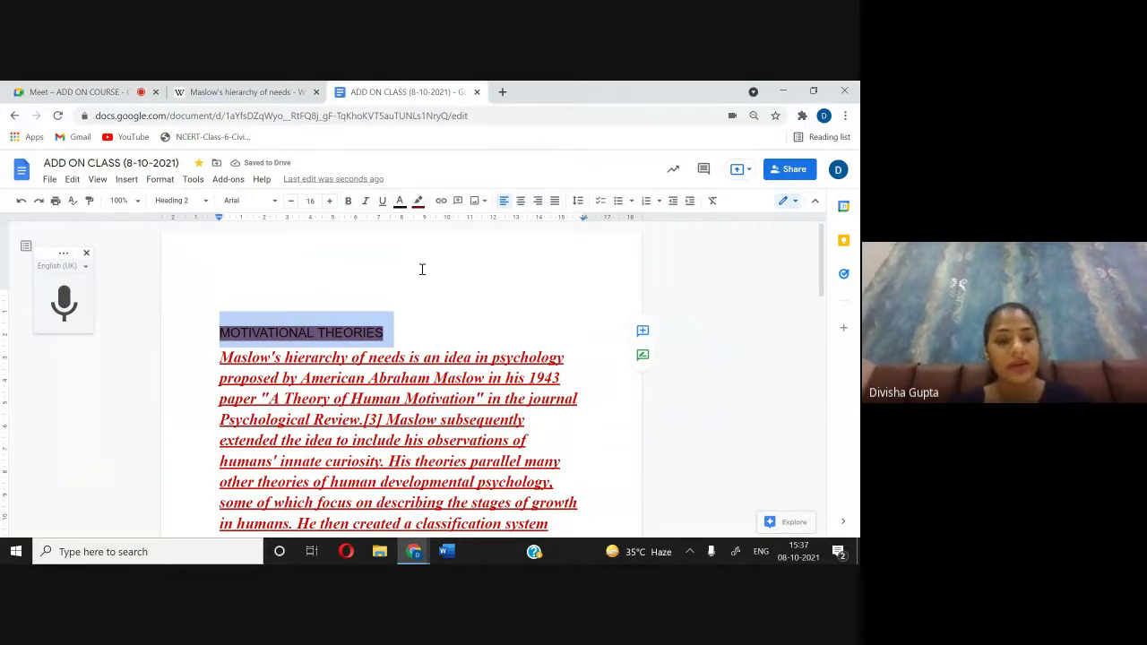
left_click(468, 295)
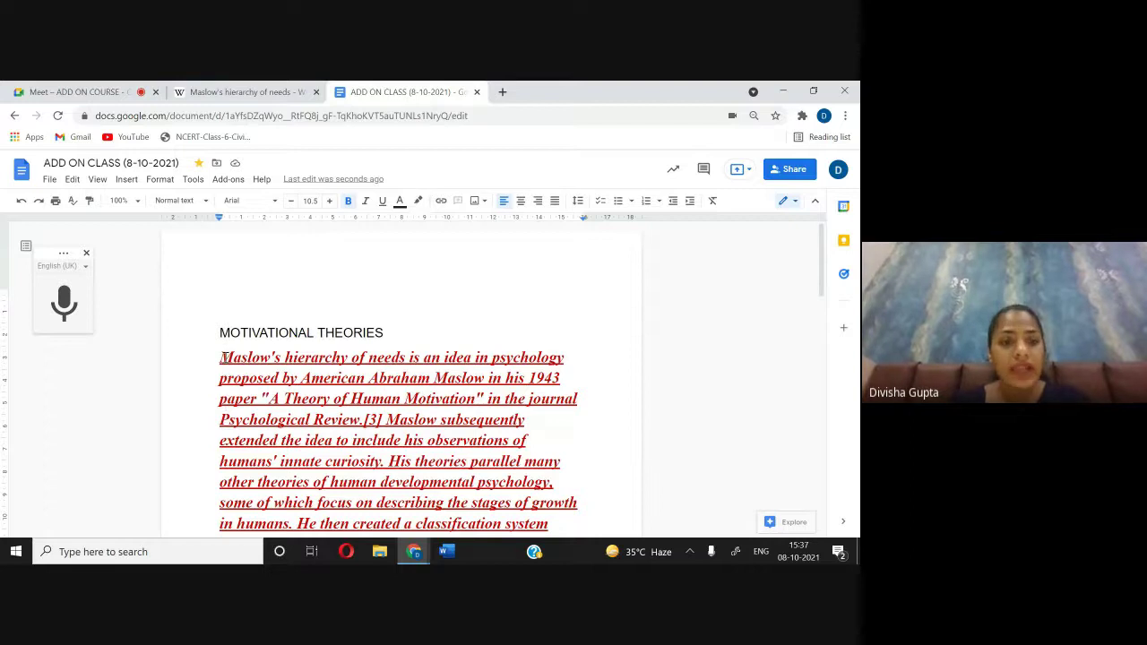
Step: Link 'Maslow's hierarchy of needs' to its Wikipedia article found by searching MASL, then return to Meet
left_click_drag(222, 357, 406, 359)
right_click(406, 359)
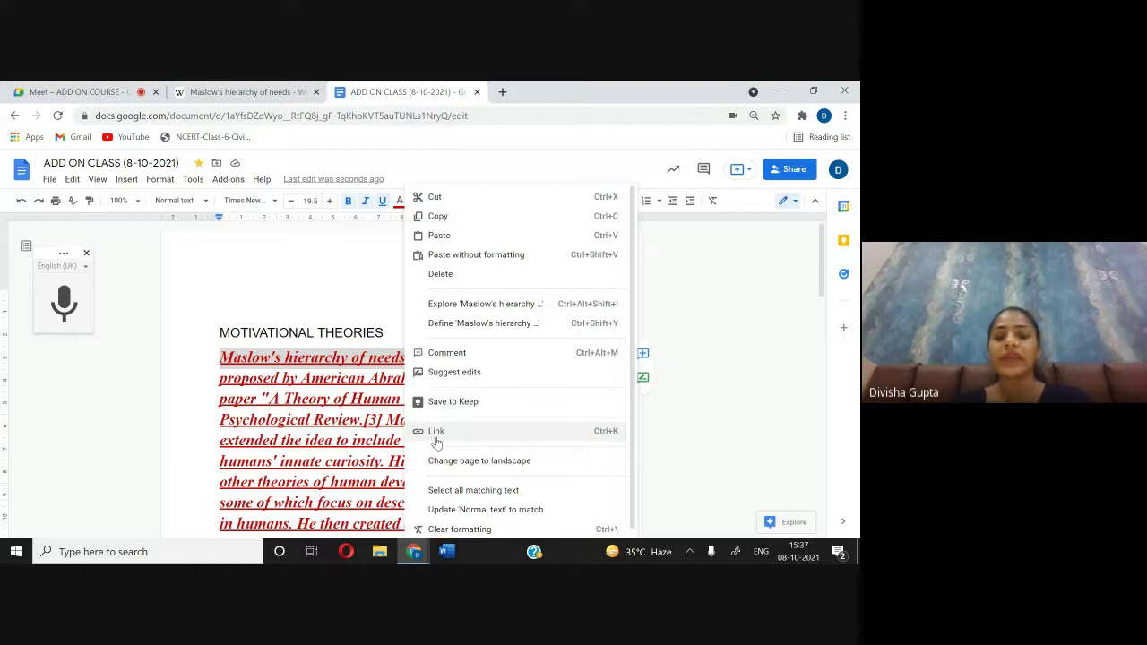
left_click(435, 439)
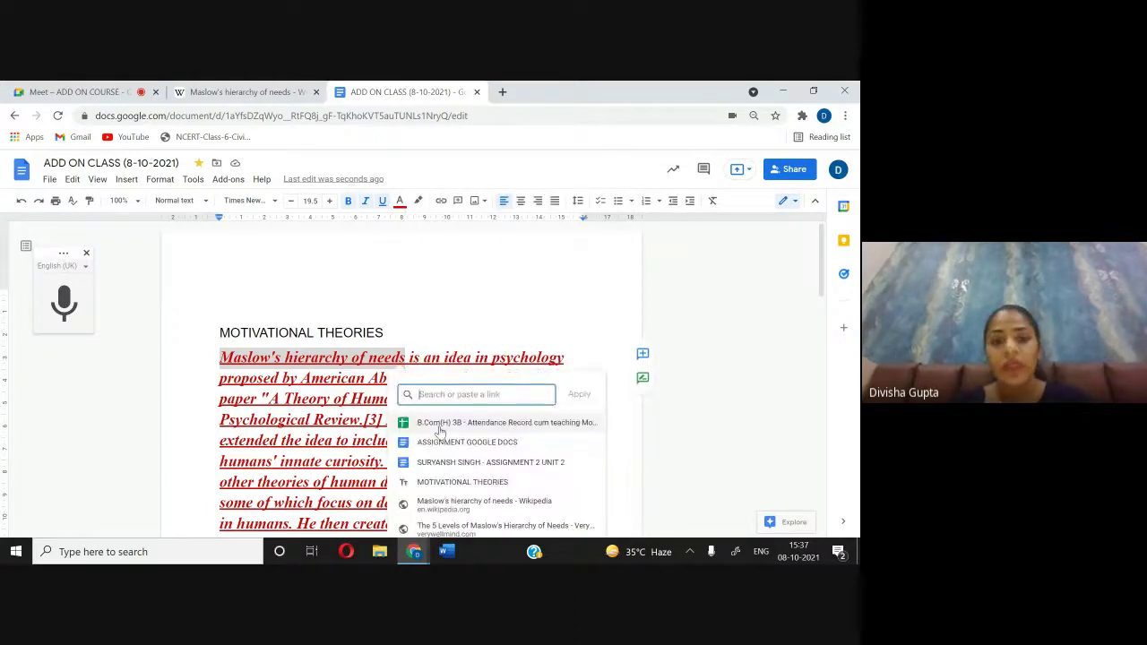
scroll(461, 287, "down", 1)
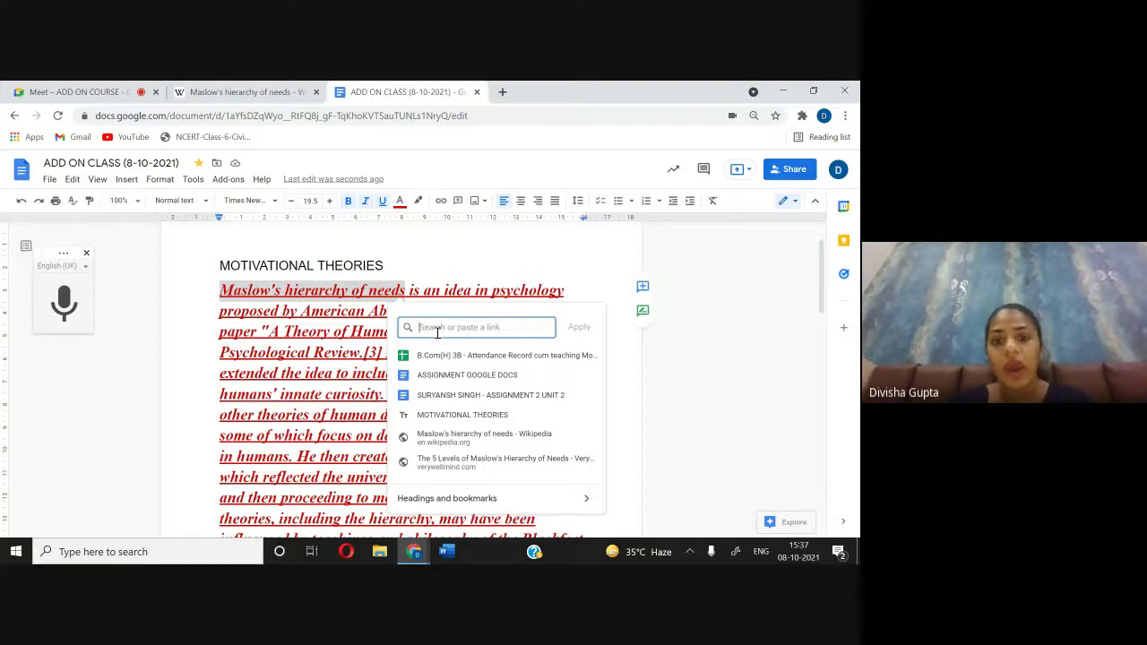
type("MAS")
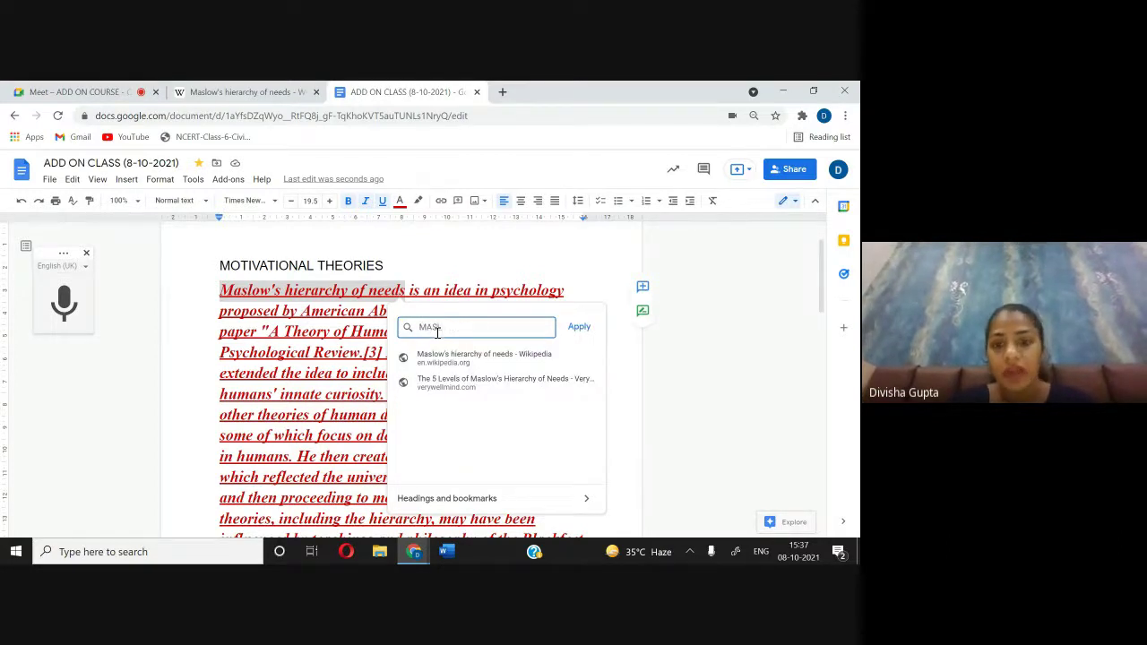
type("LOW")
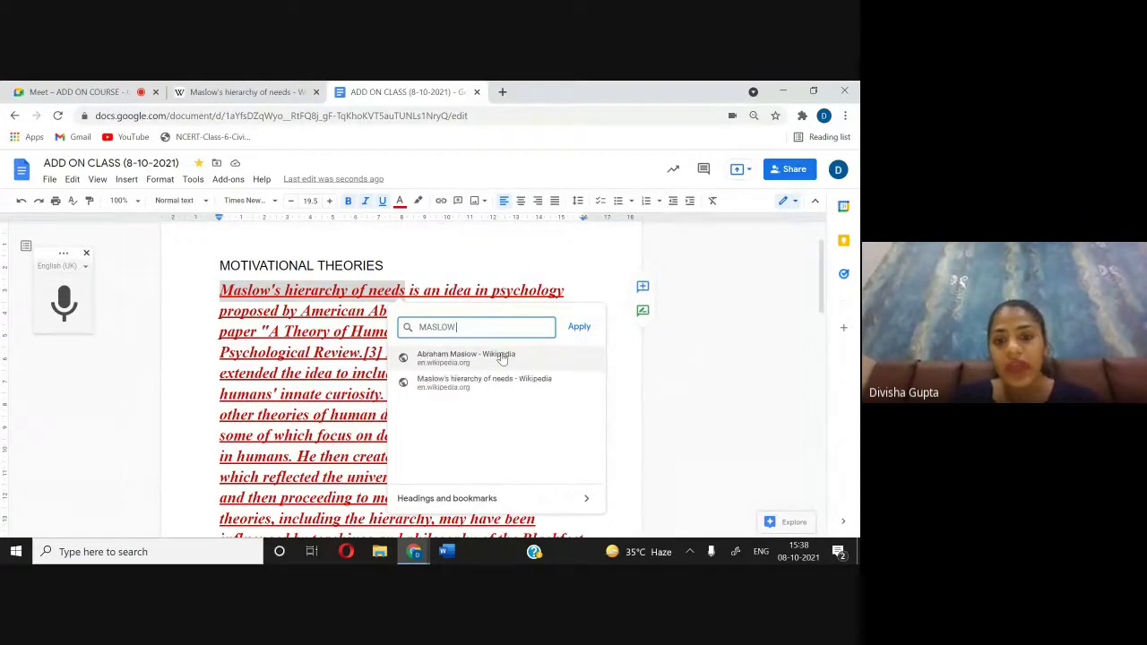
left_click(502, 380)
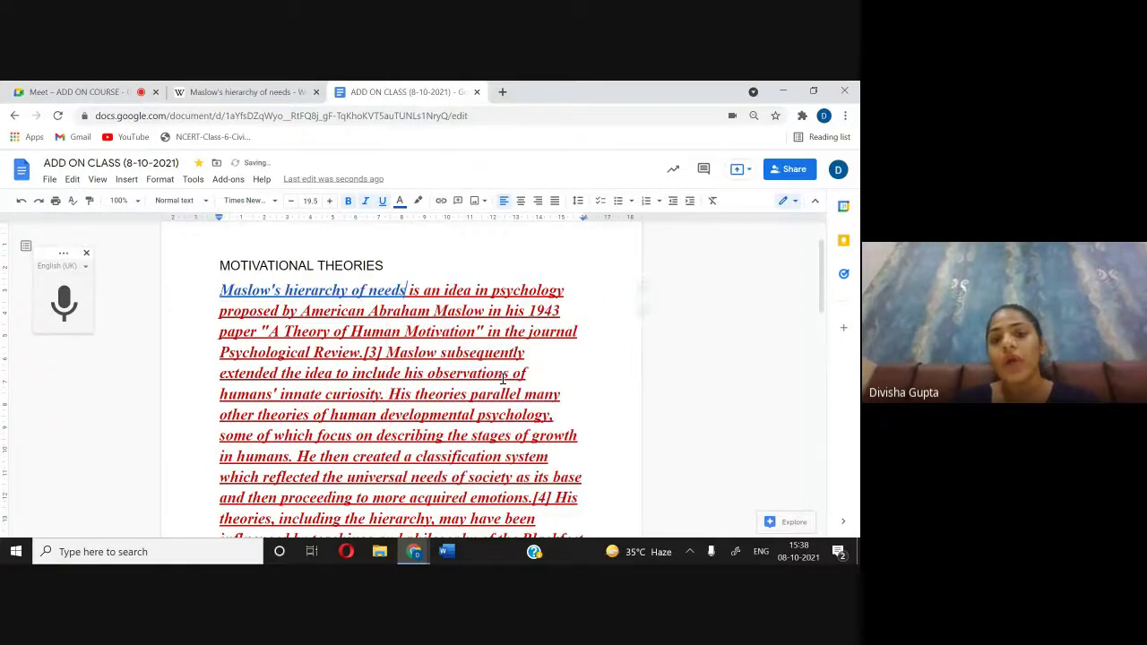
double_click(342, 291)
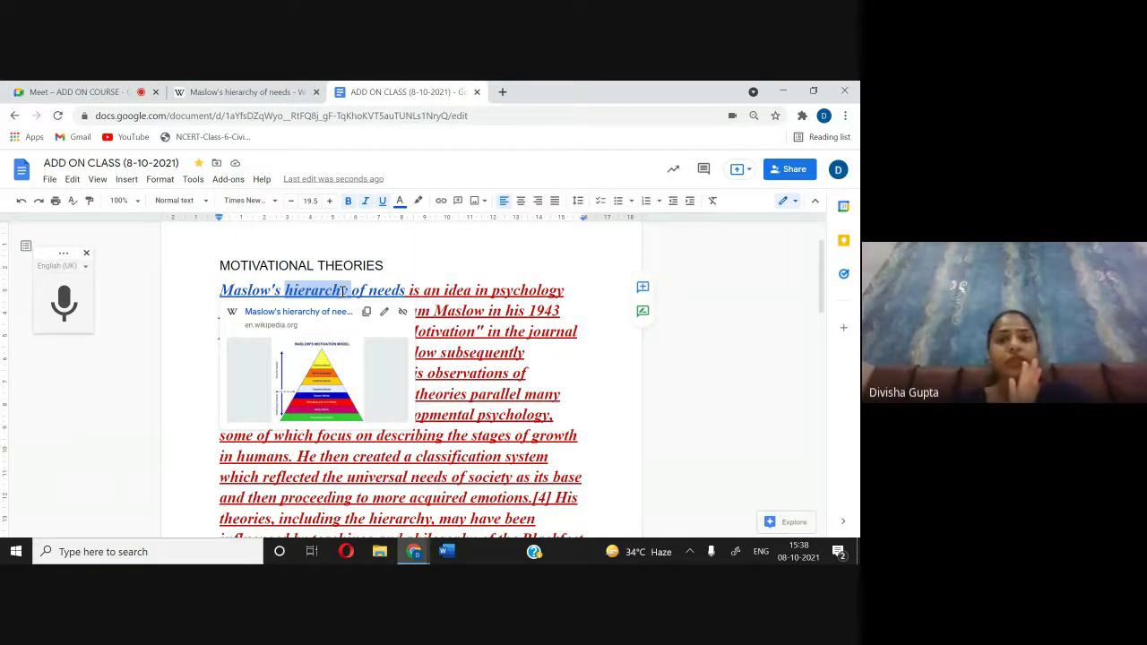
left_click(98, 92)
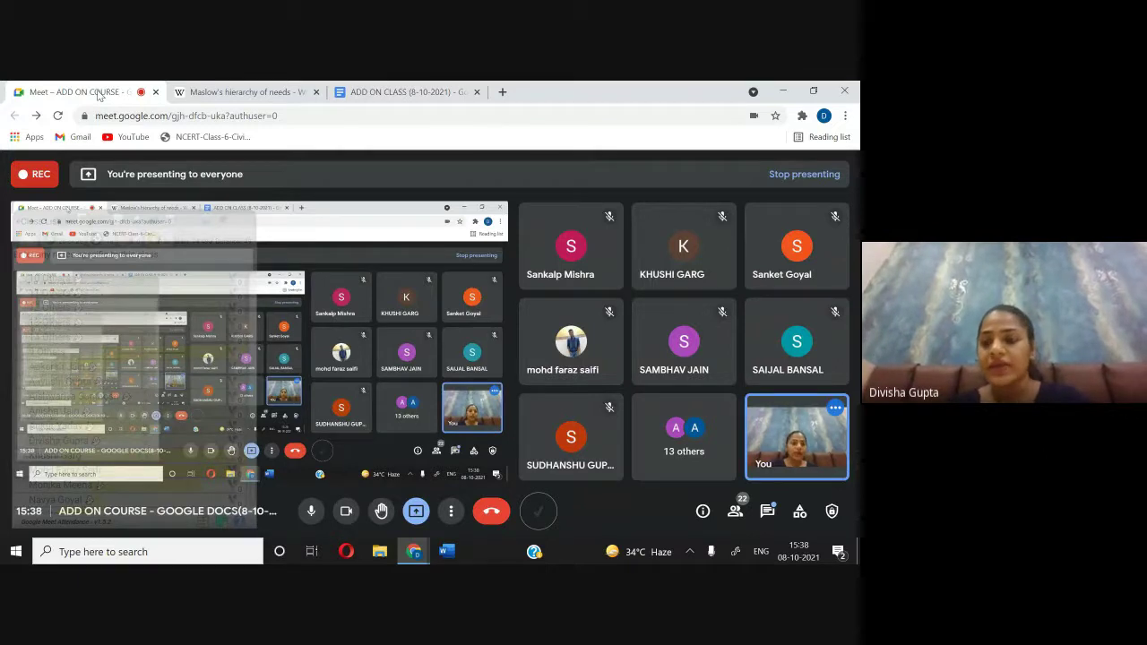
Step: Scroll through the Meet participant list, close it, and return to the ADD ON CLASS document
left_click(735, 511)
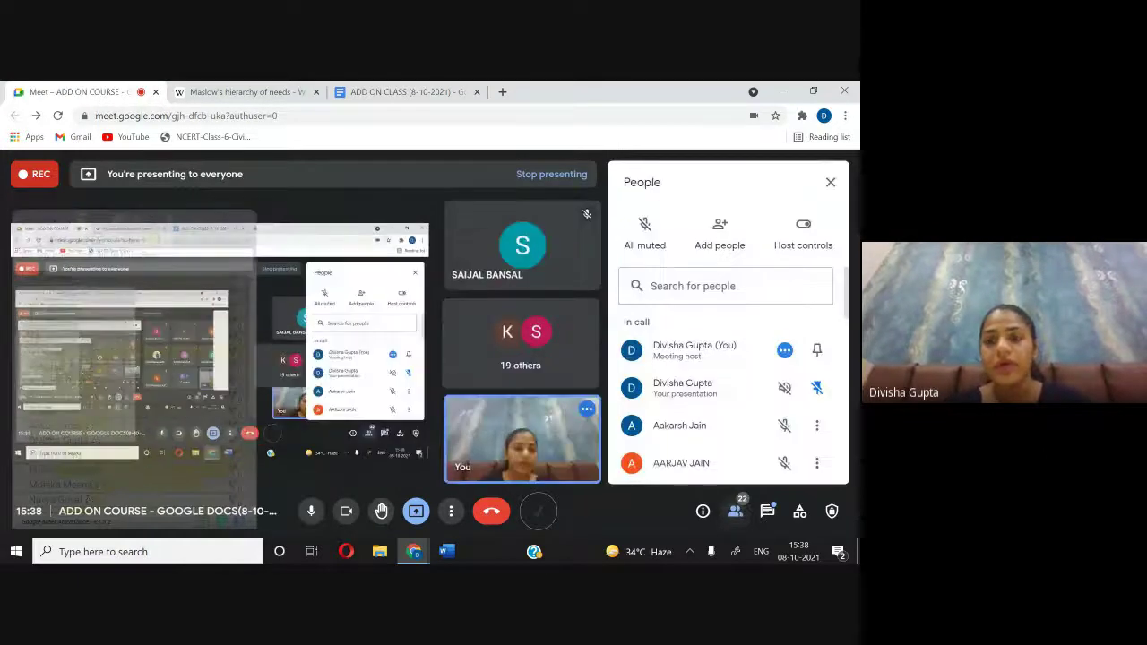
scroll(727, 376, "down", 3)
scroll(727, 376, "down", 1)
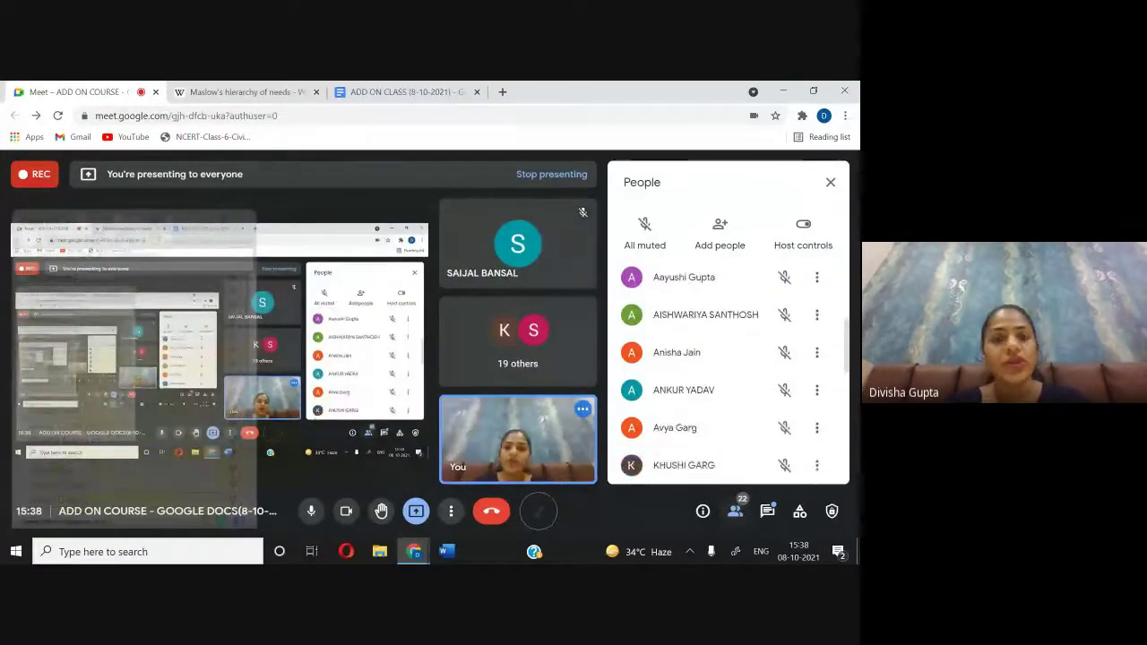
left_click(830, 183)
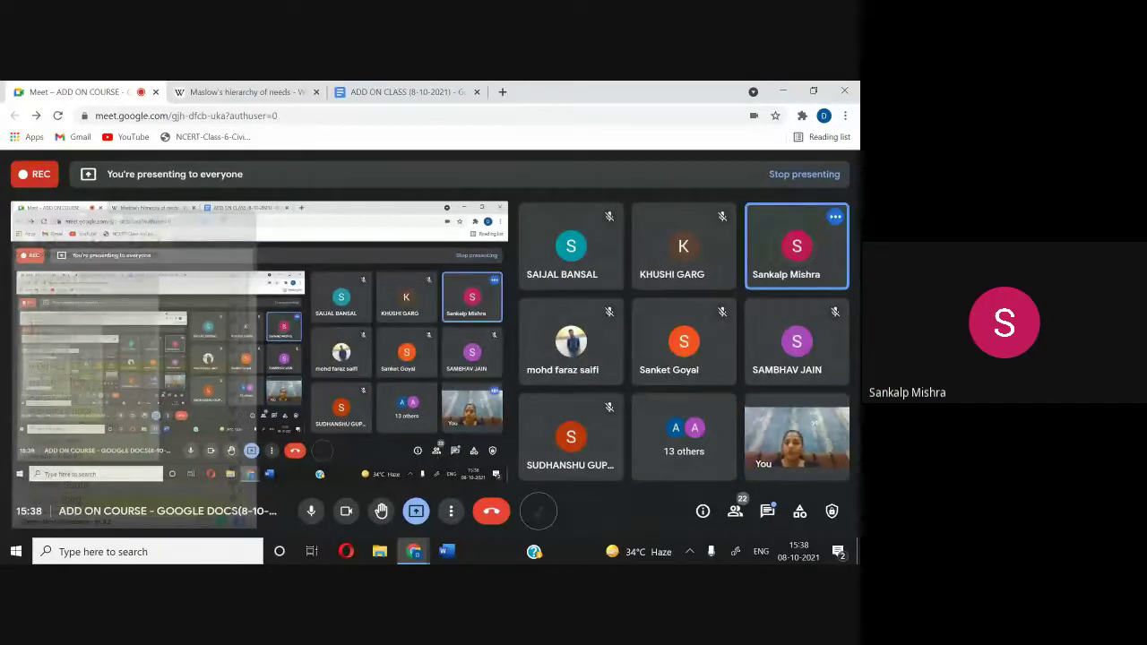
left_click(449, 91)
Step: Reselect the phrase 'Maslow's hierarchy of needs' and bring up its context menu
right_click(369, 391)
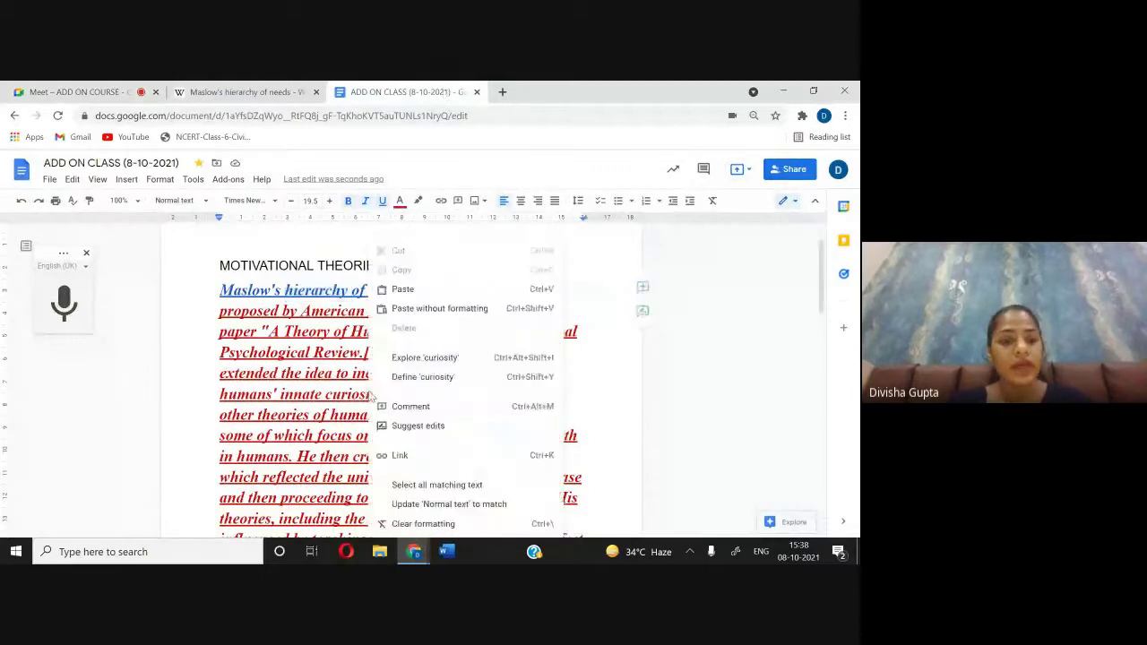
left_click(186, 308)
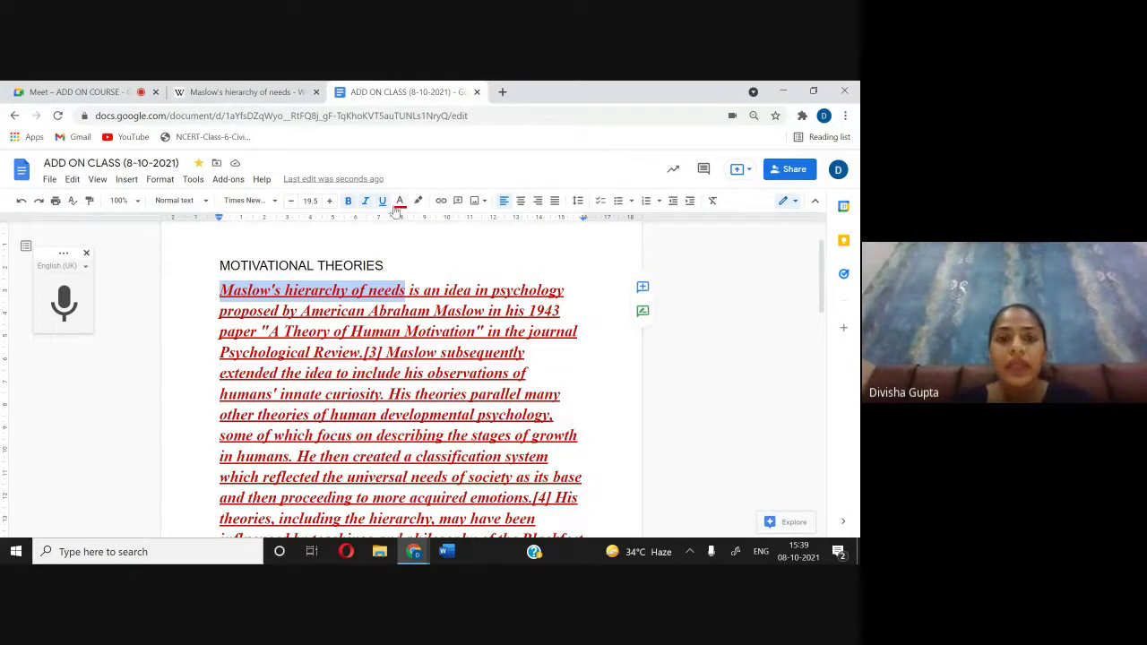
left_click(428, 261)
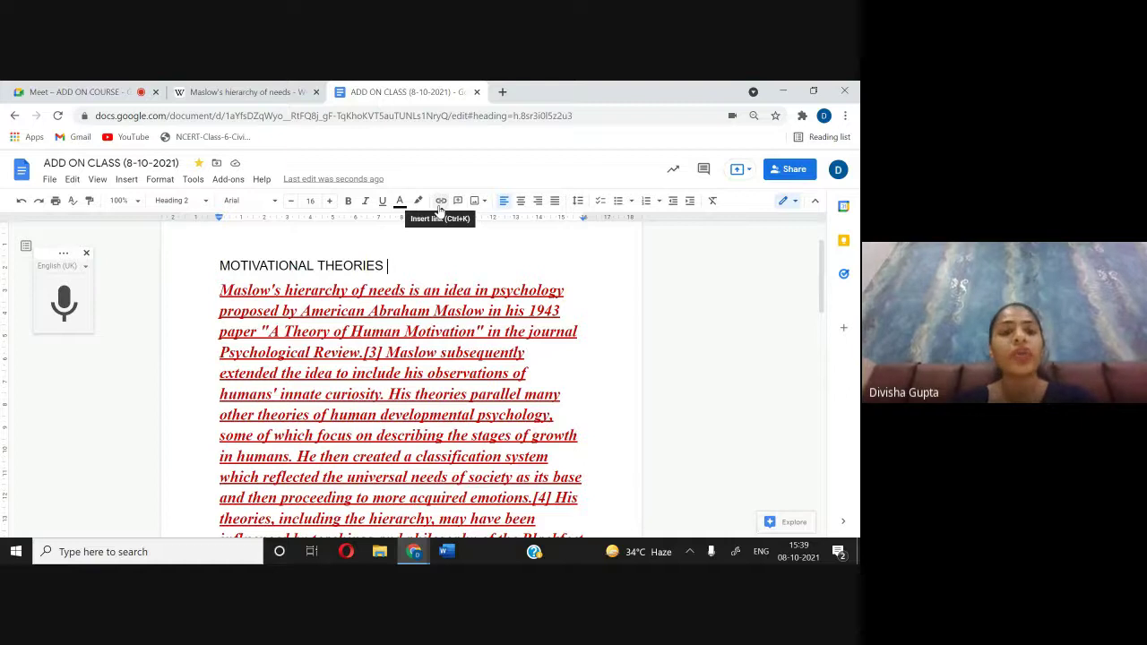
left_click_drag(223, 291, 407, 294)
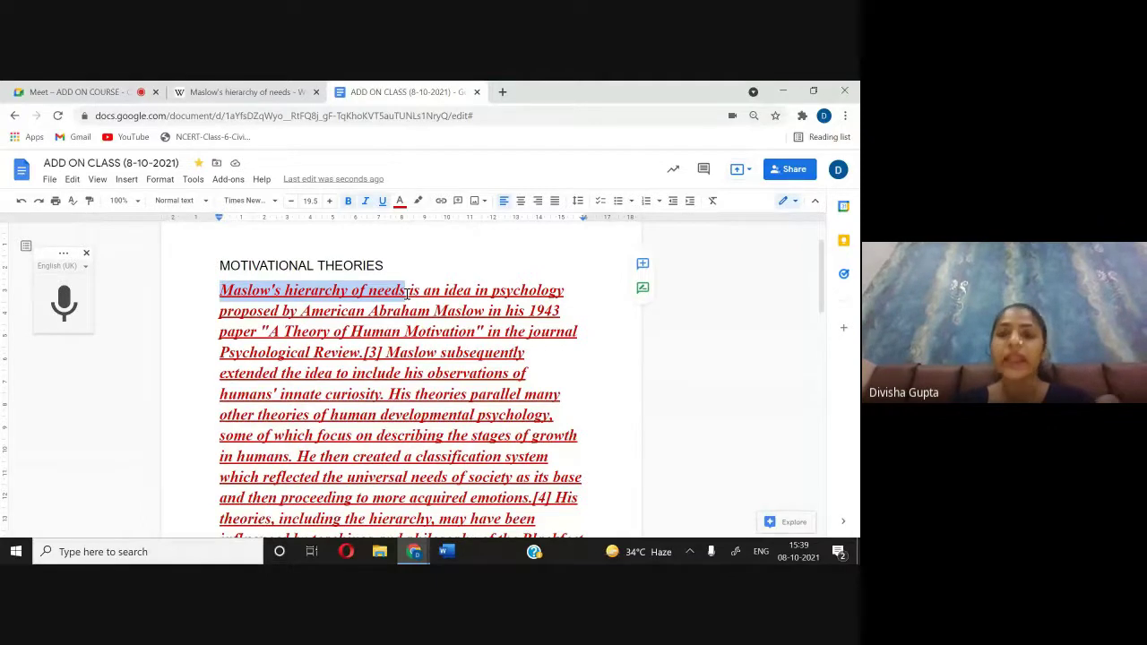
right_click(406, 294)
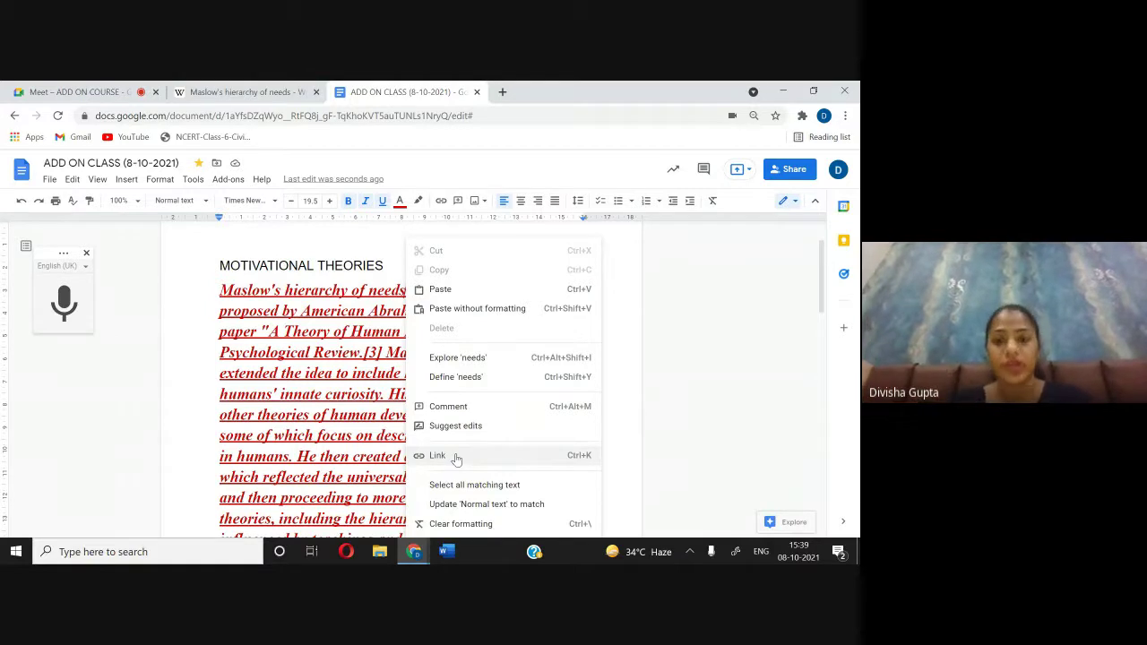
Step: Link the phrase to the Maslow's hierarchy of needs Wikipedia article via a MASLOW search, and open it
left_click(456, 458)
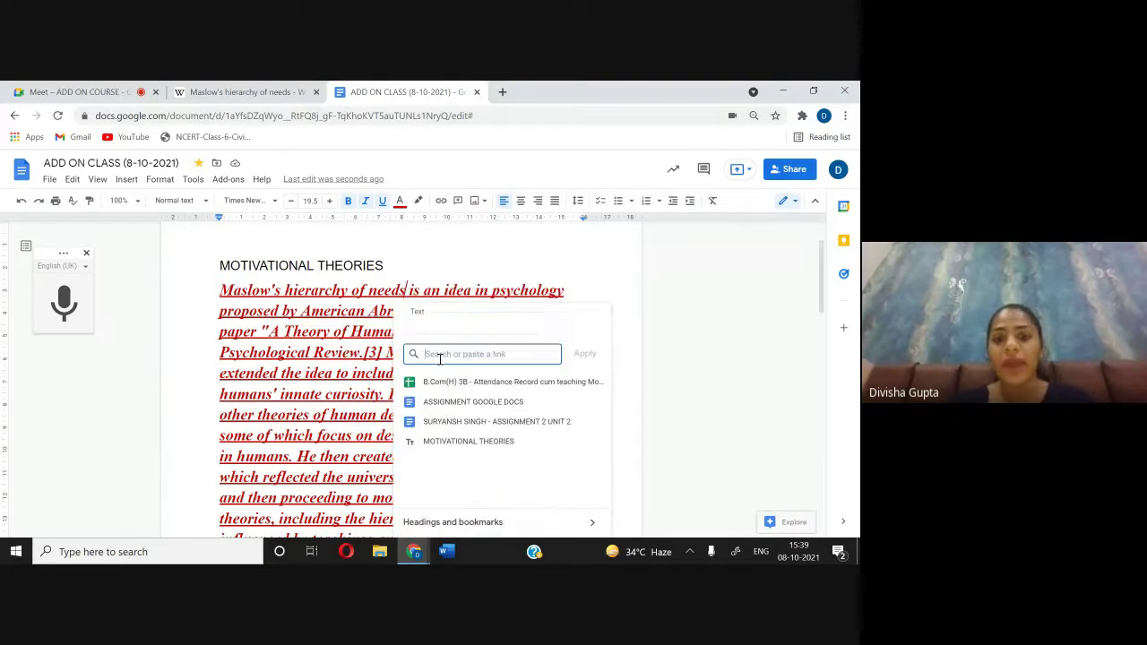
type("MASLO")
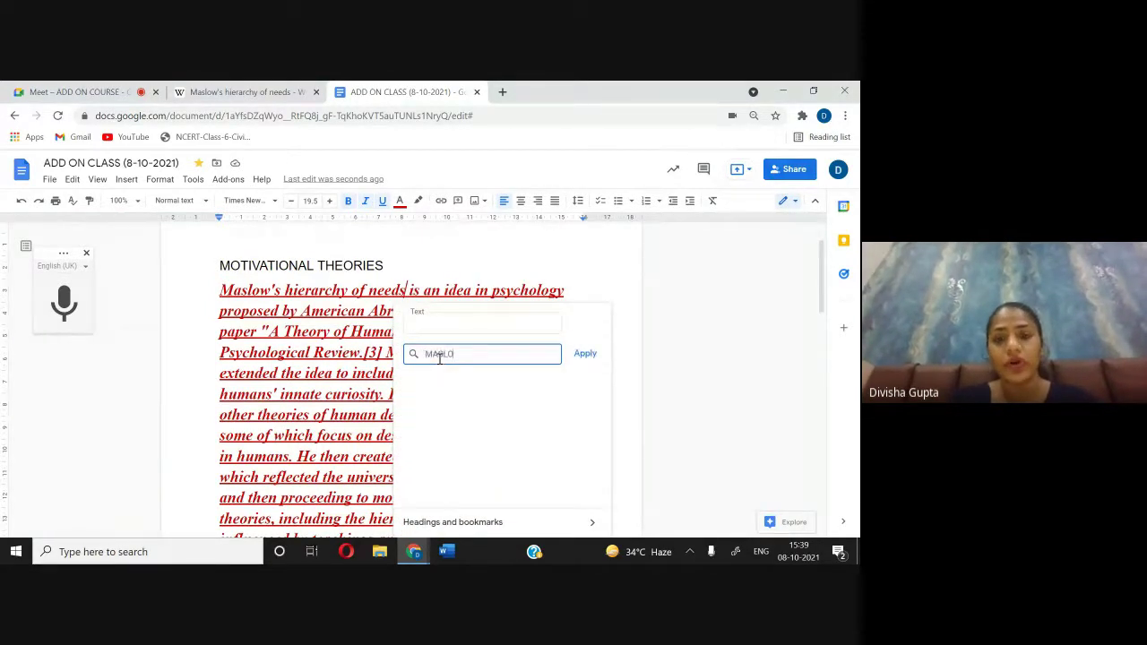
type("W")
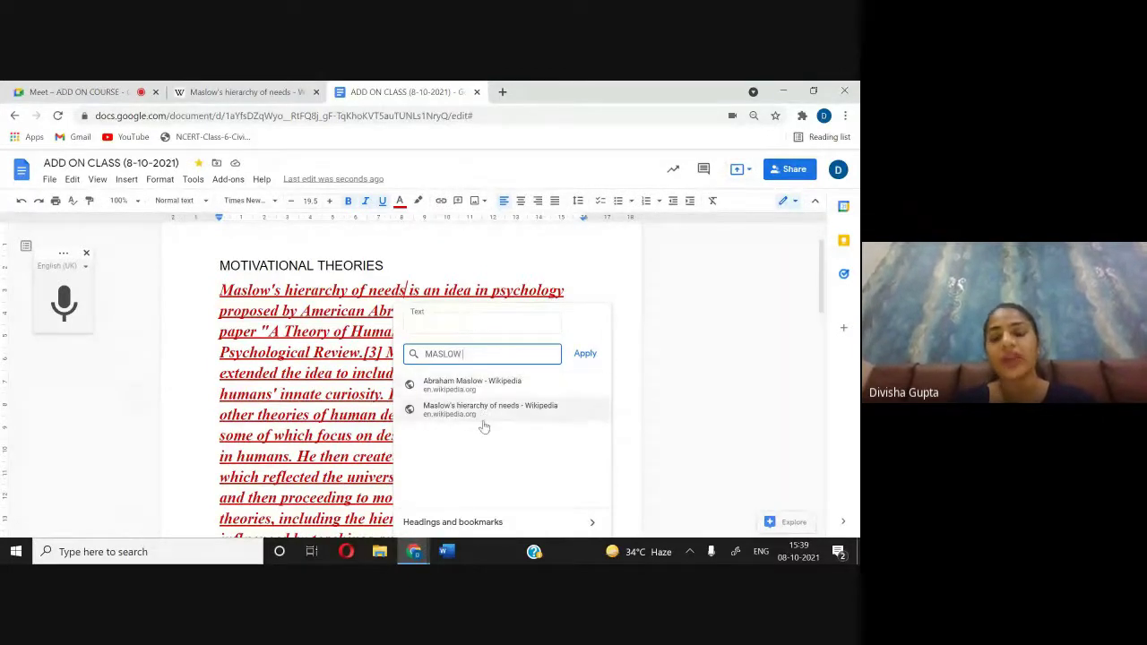
left_click(479, 410)
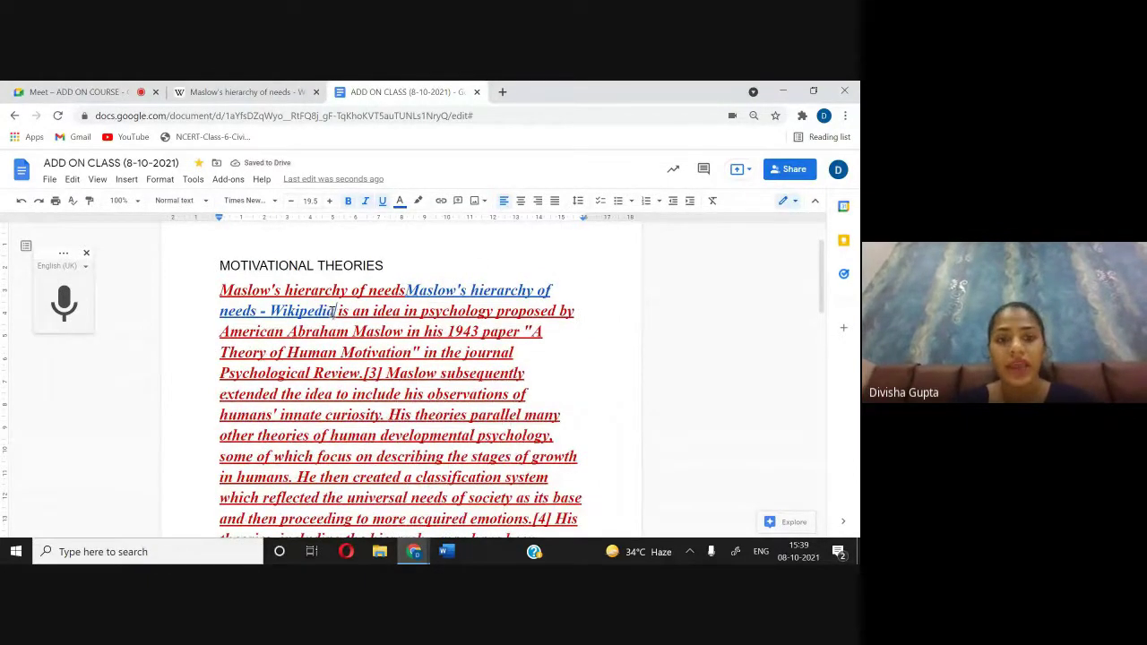
left_click(301, 310)
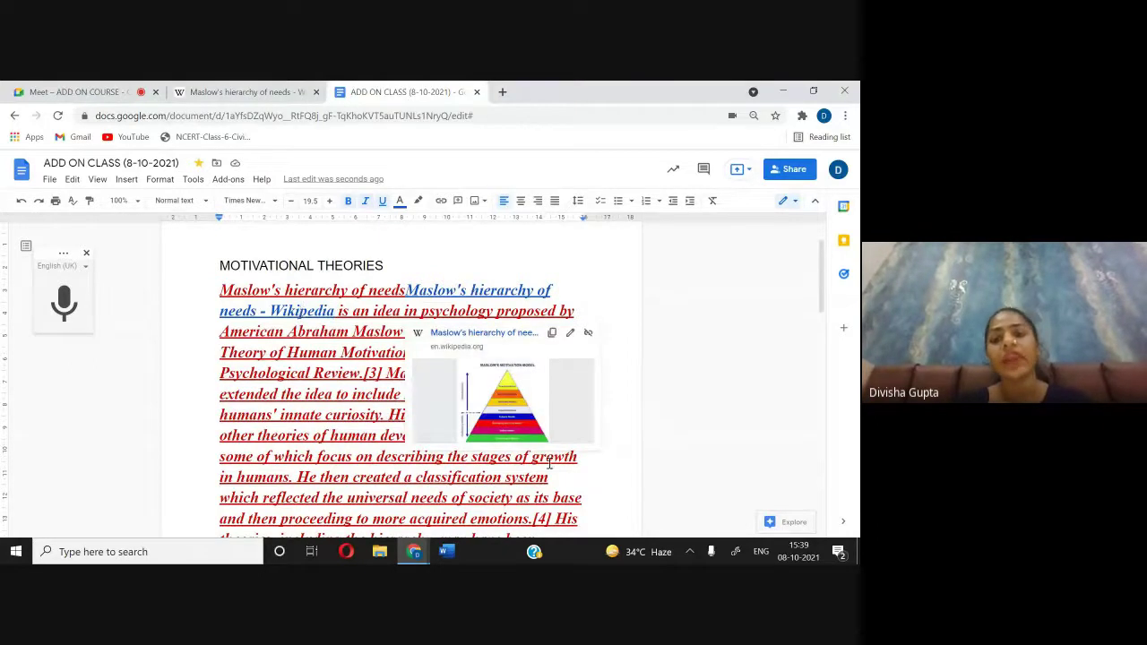
left_click(506, 406)
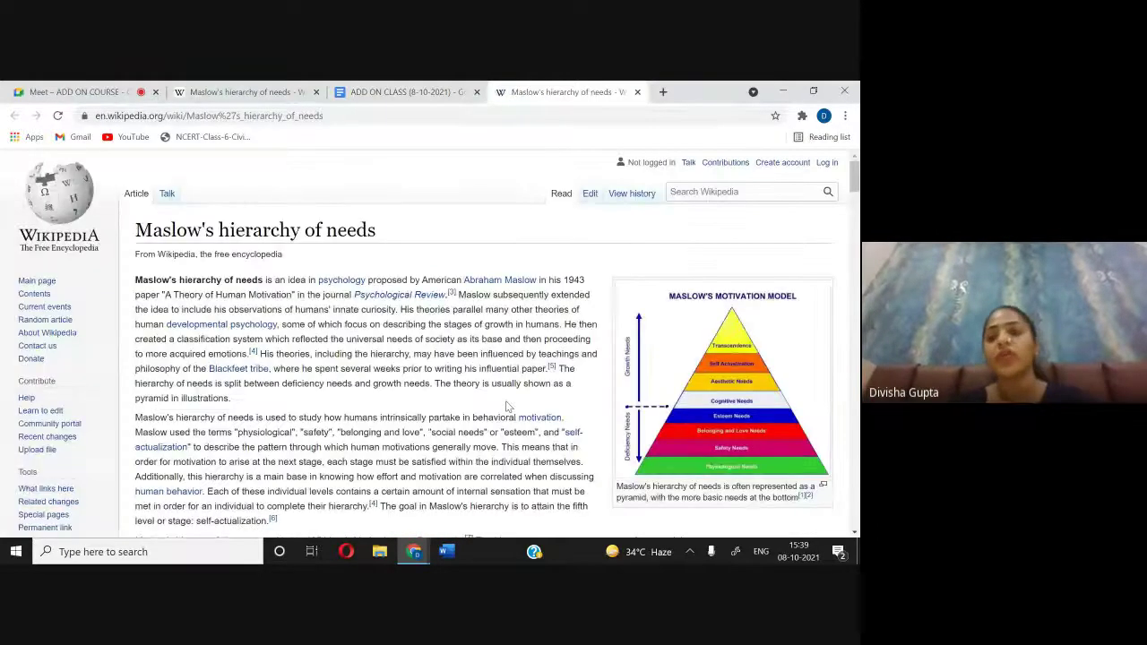
Step: Close the Wikipedia tab and undo the leftover pasted link text at the paragraph's start
left_click(637, 91)
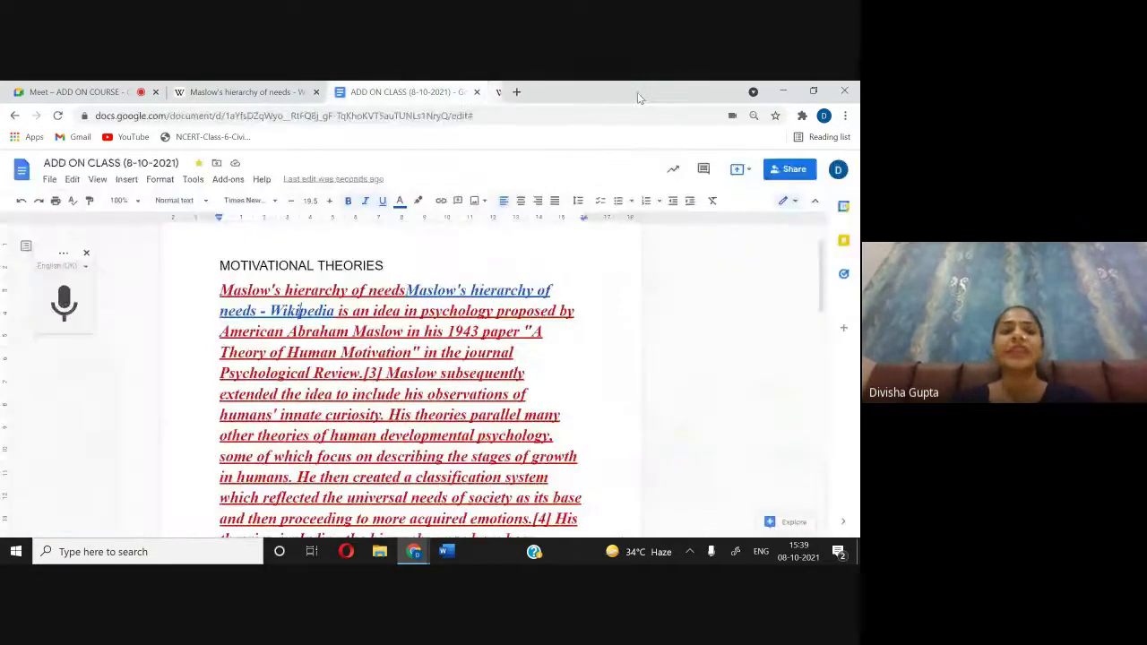
left_click(260, 93)
left_click(406, 91)
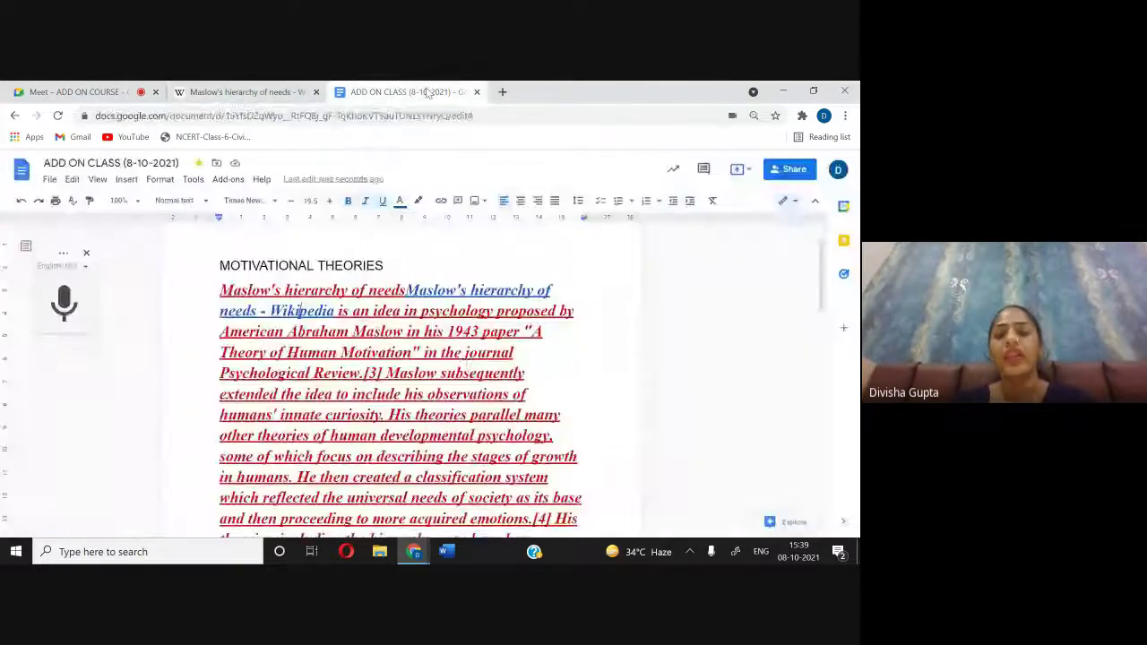
key("ctrl+z")
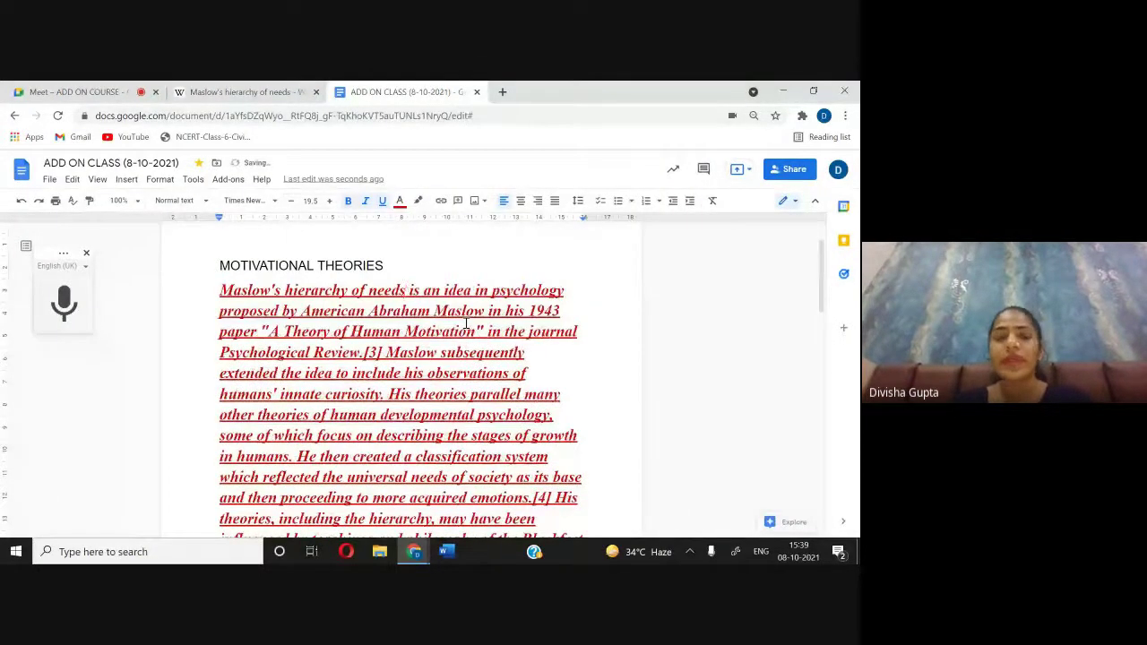
left_click(70, 90)
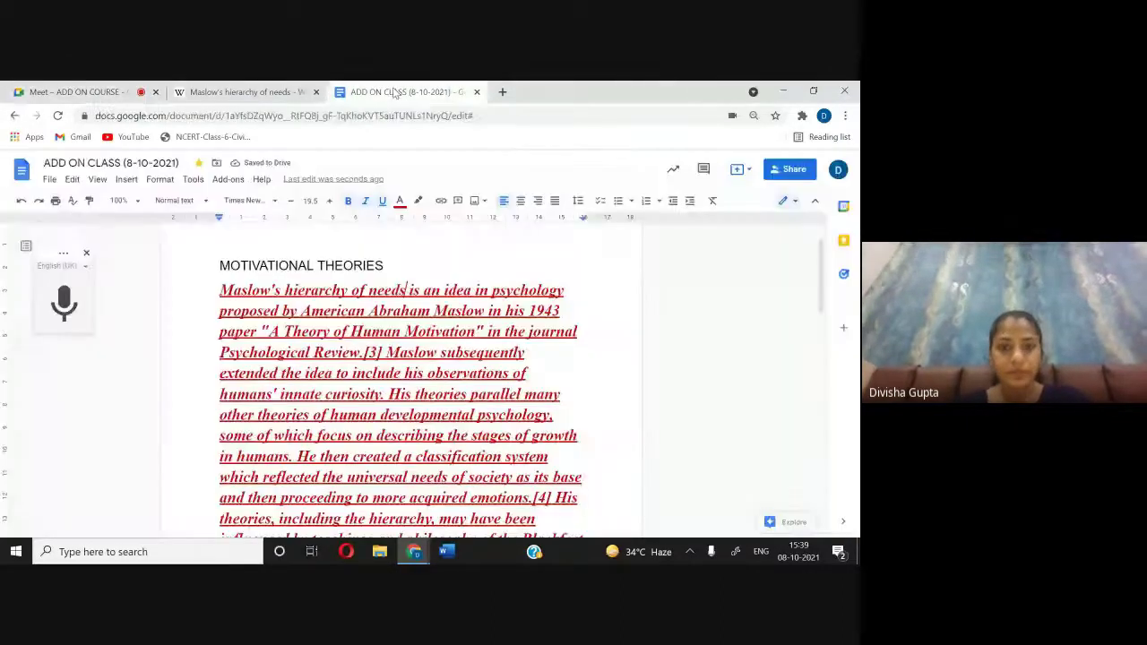
left_click(394, 91)
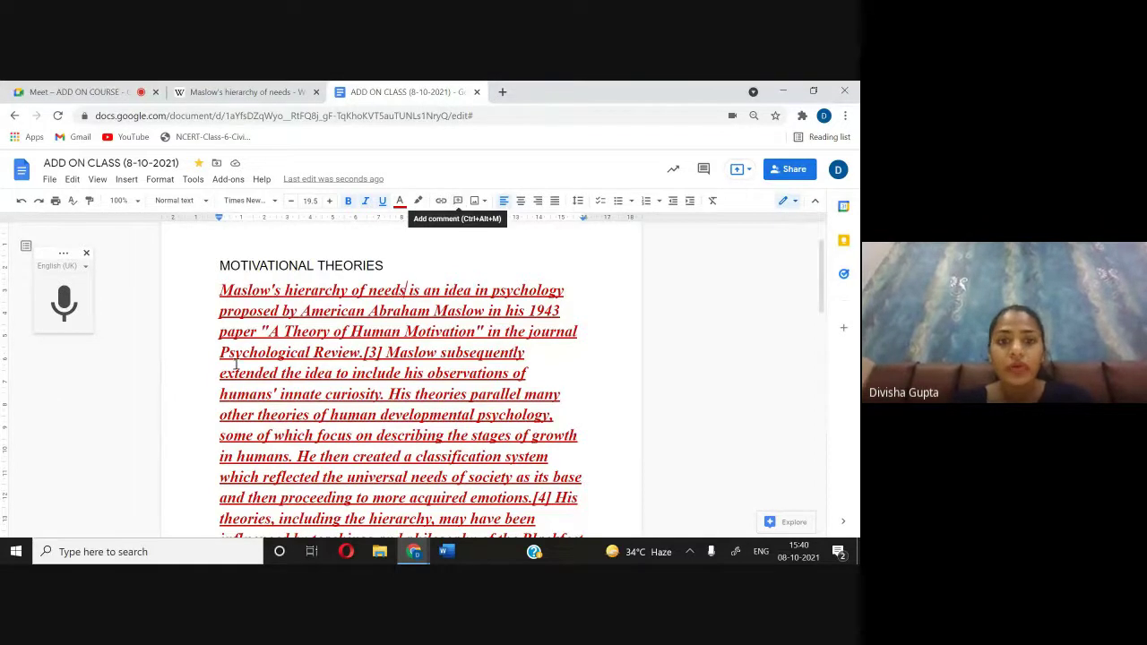
left_click_drag(217, 294, 419, 286)
left_click(414, 285)
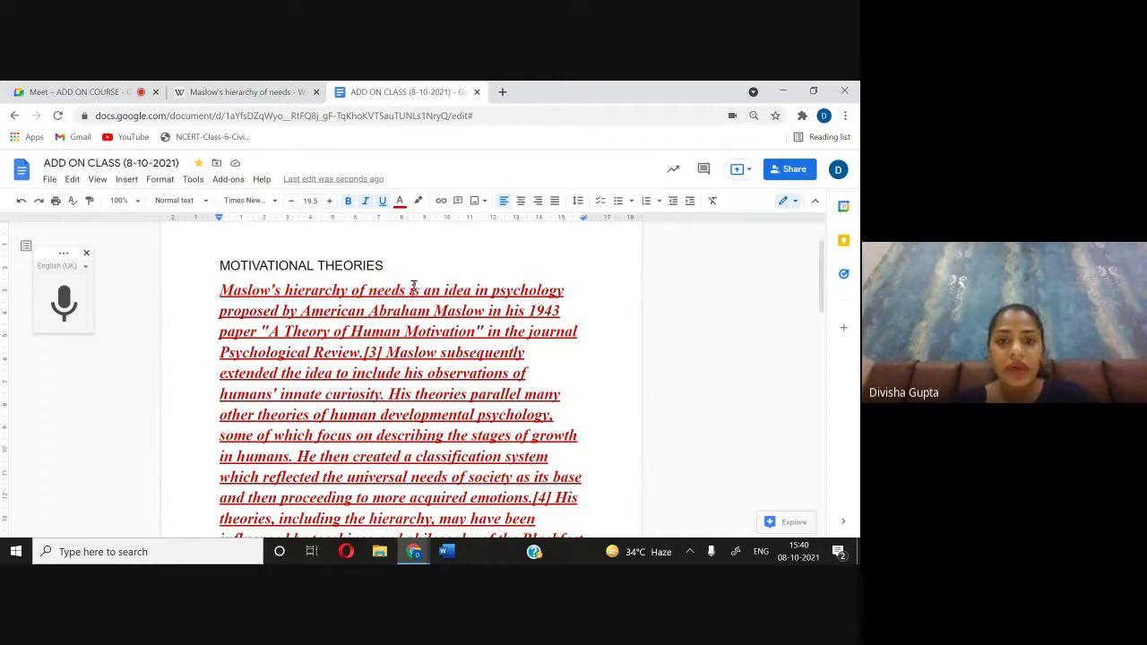
left_click_drag(317, 265, 399, 290)
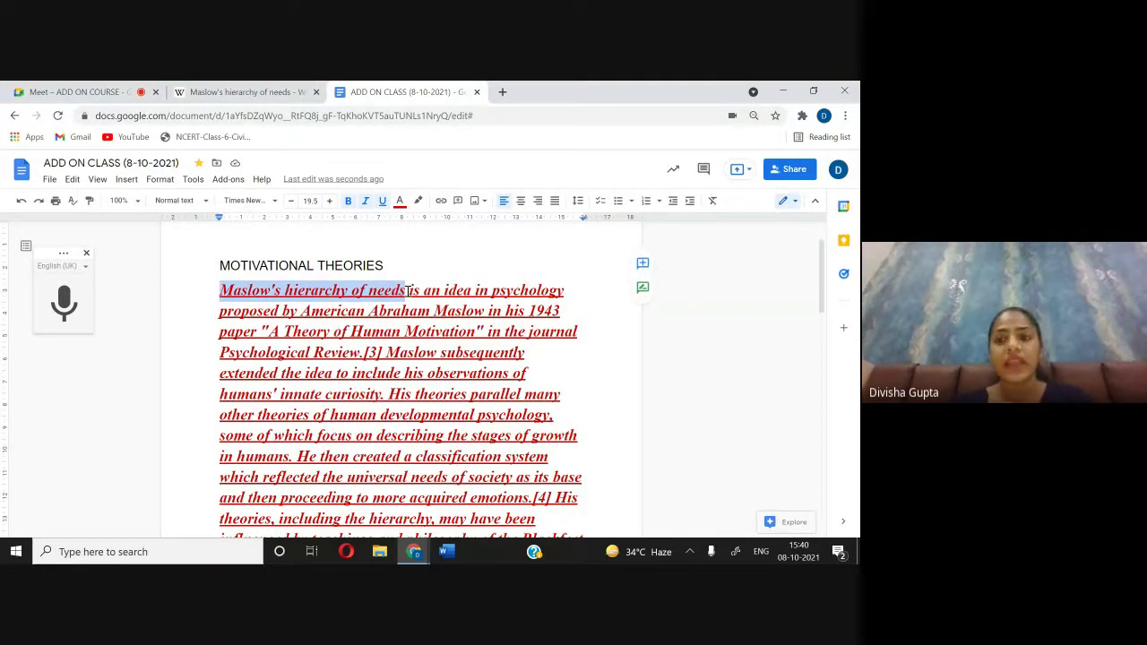
left_click(638, 265)
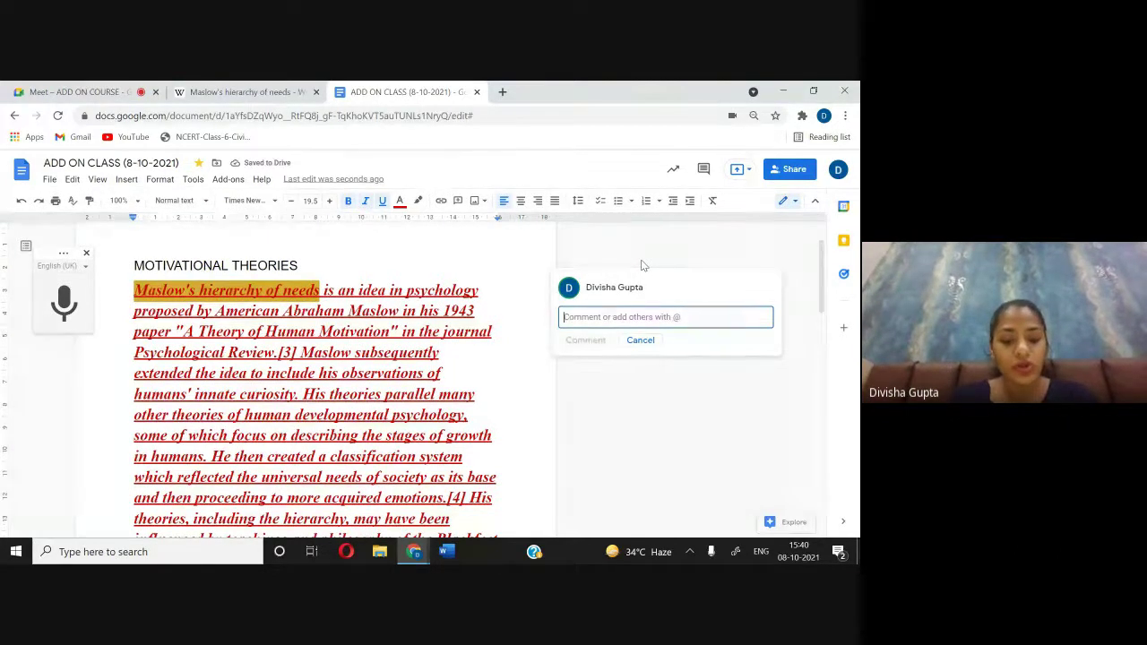
type("BASIC ")
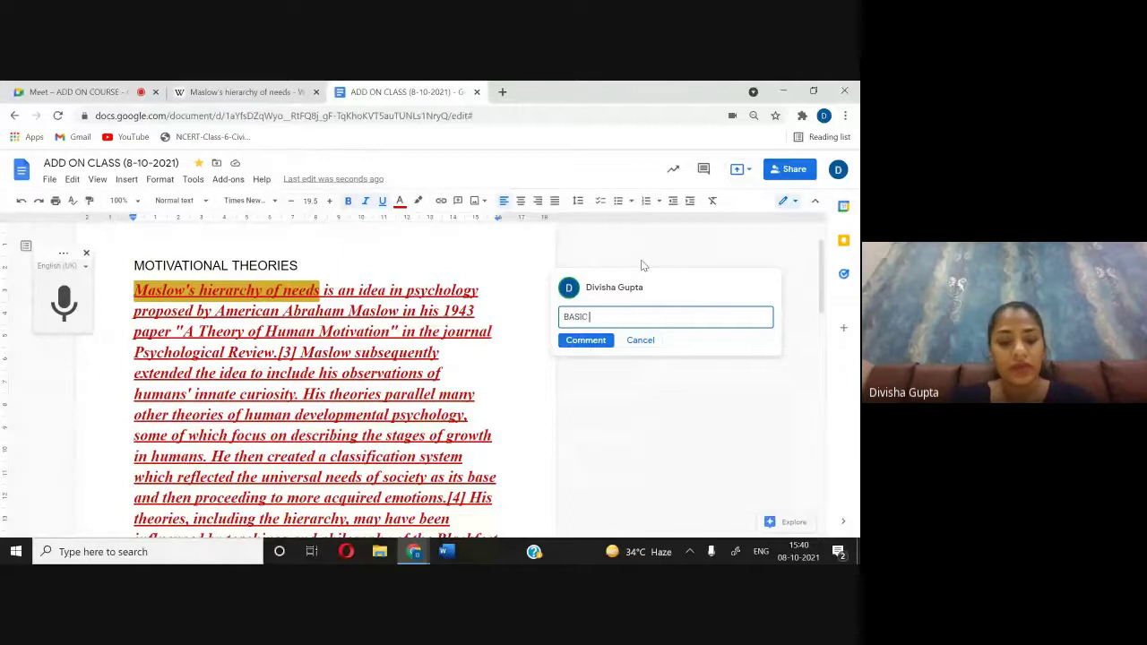
type("THEORY OF MOTIVATION")
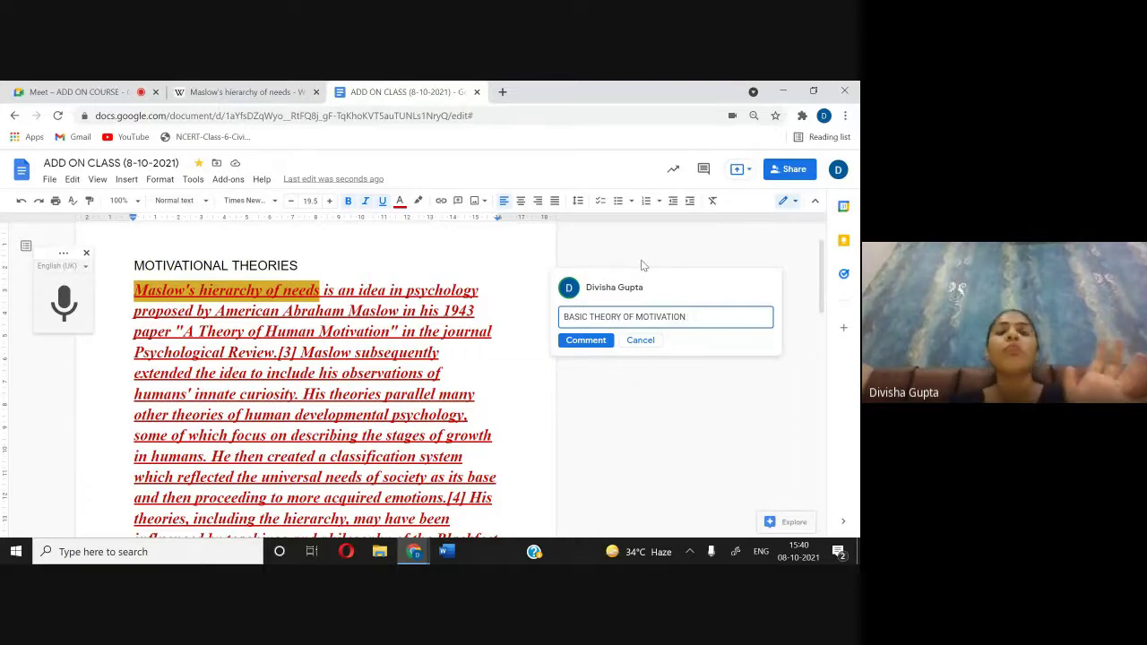
left_click(585, 340)
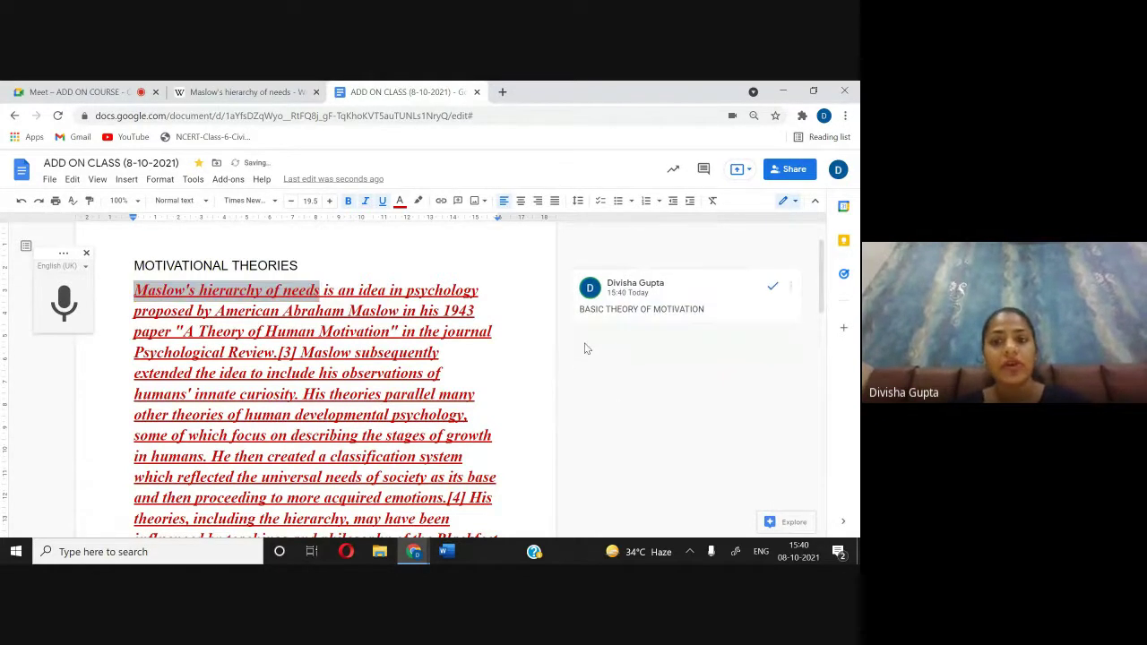
left_click(491, 390)
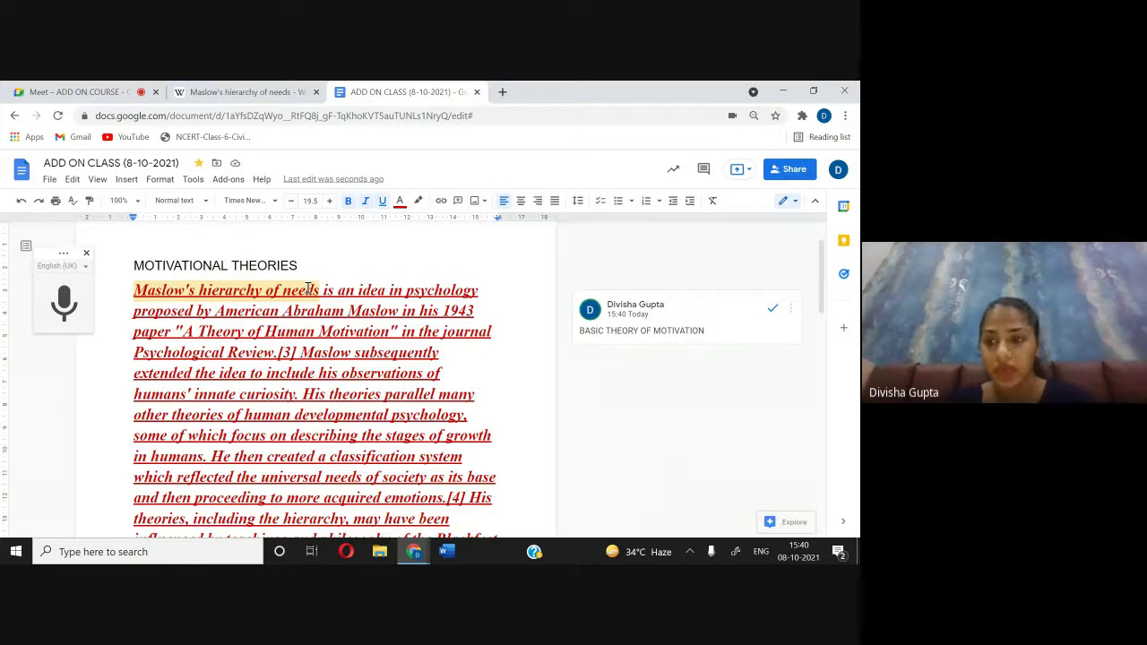
left_click(791, 311)
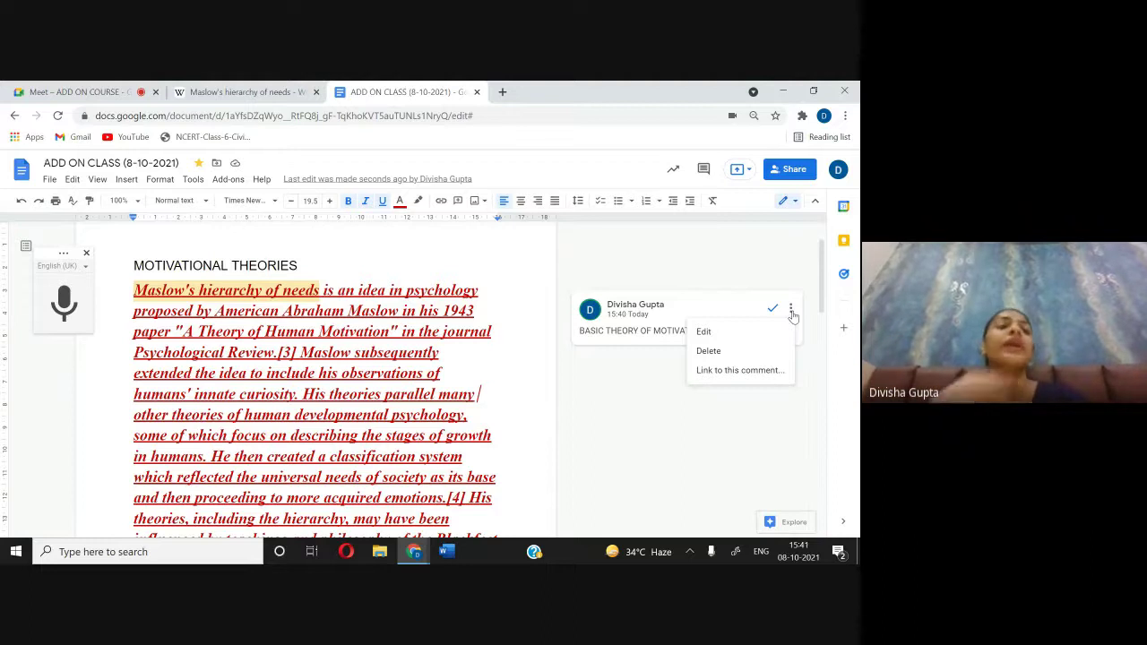
left_click(710, 351)
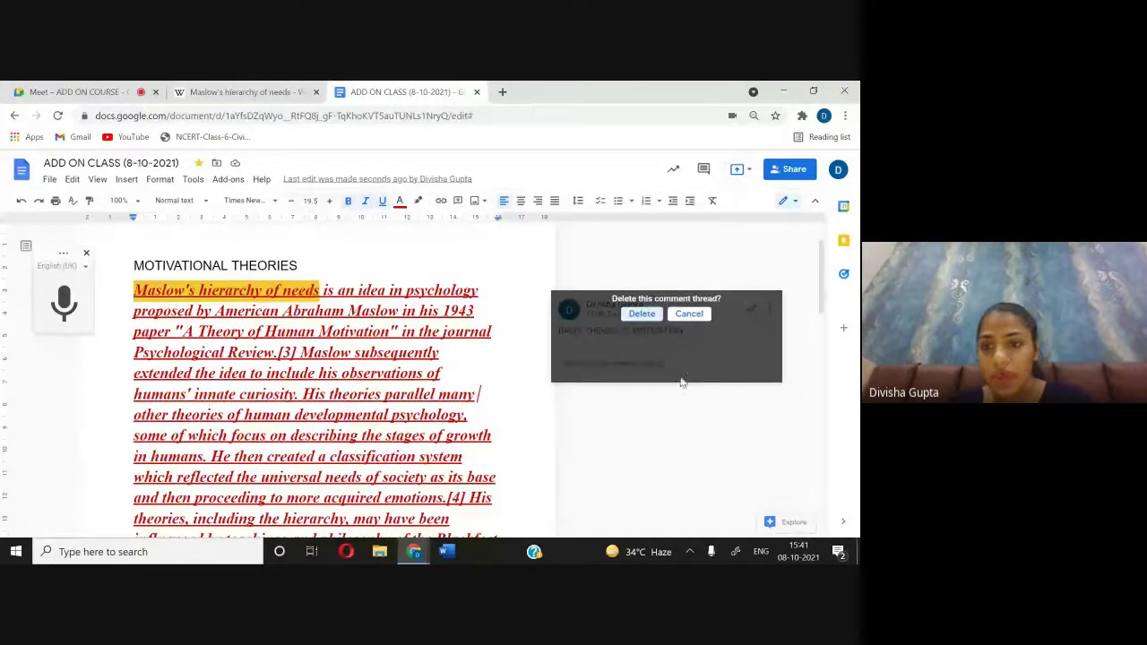
left_click(638, 314)
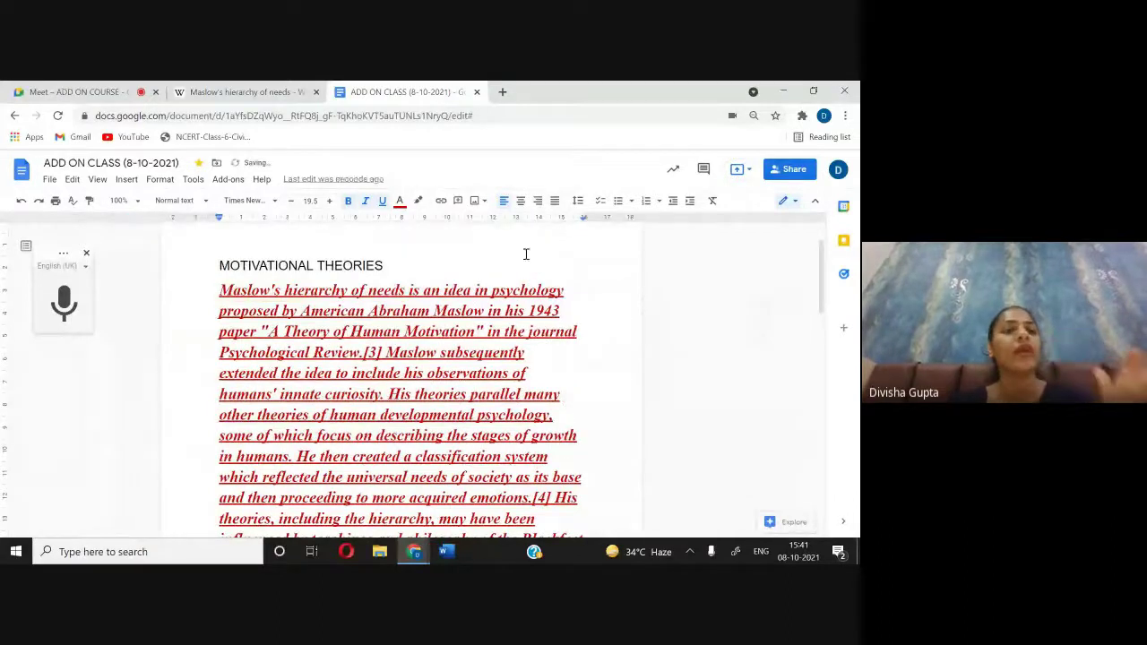
left_click(131, 91)
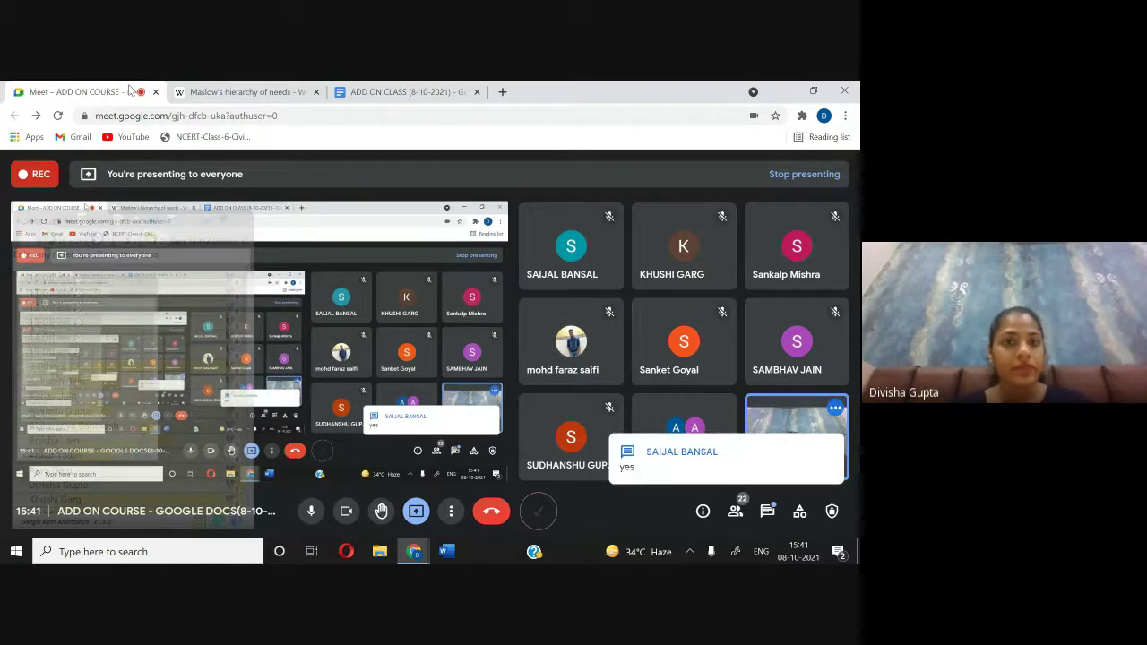
left_click(379, 93)
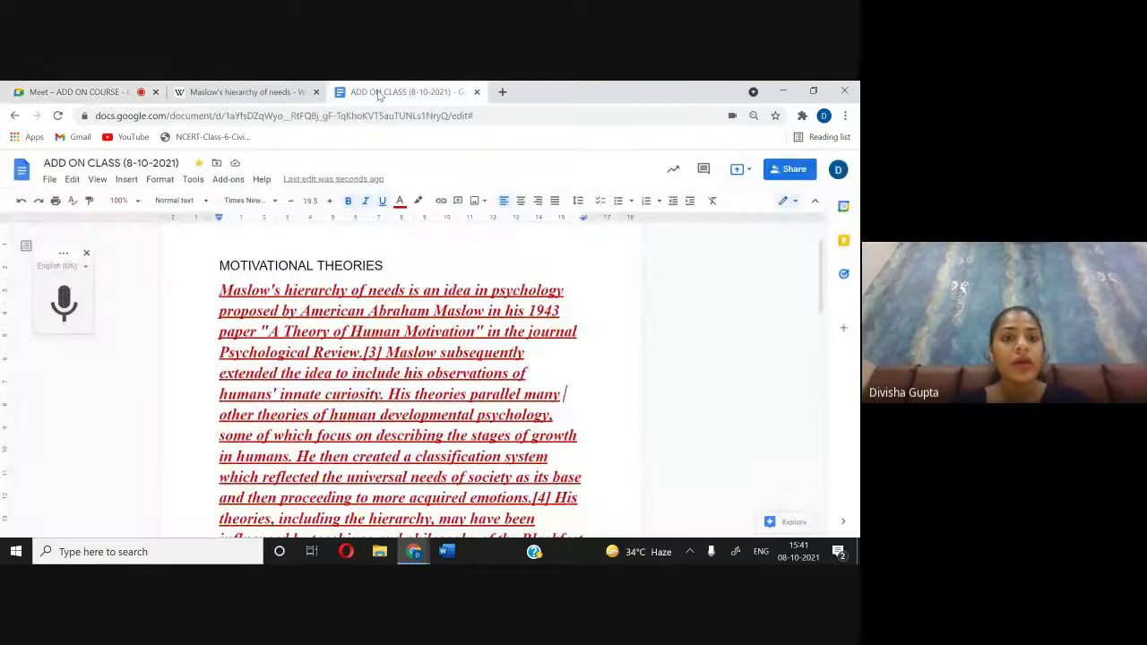
scroll(349, 341, "up", 1)
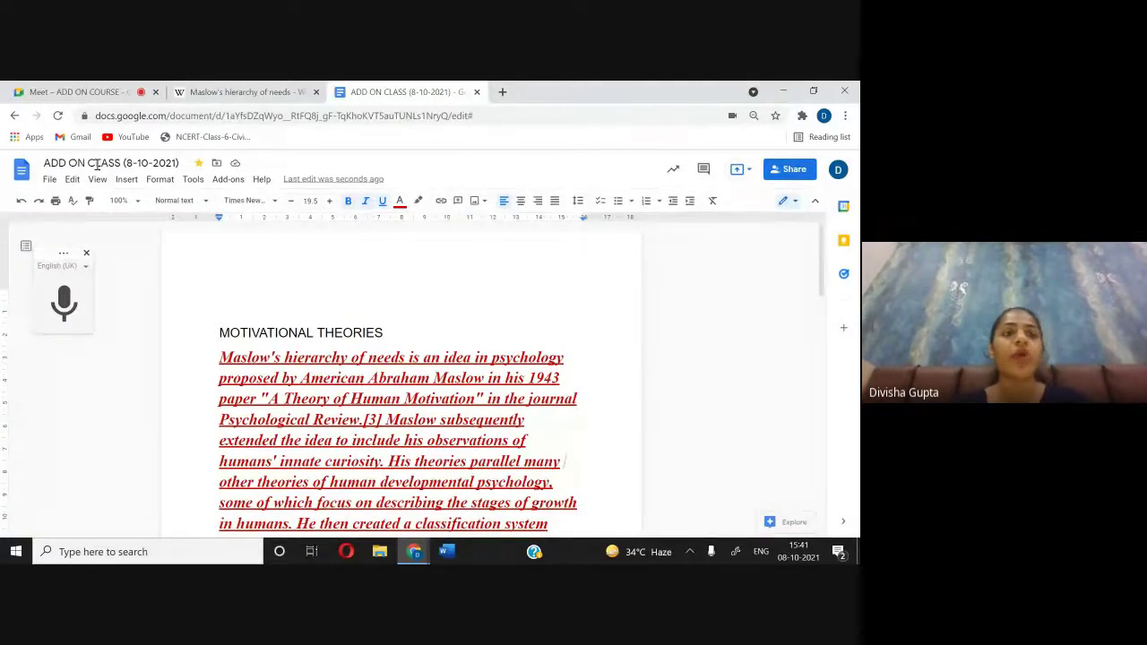
left_click(125, 180)
scroll(130, 296, "up", 1)
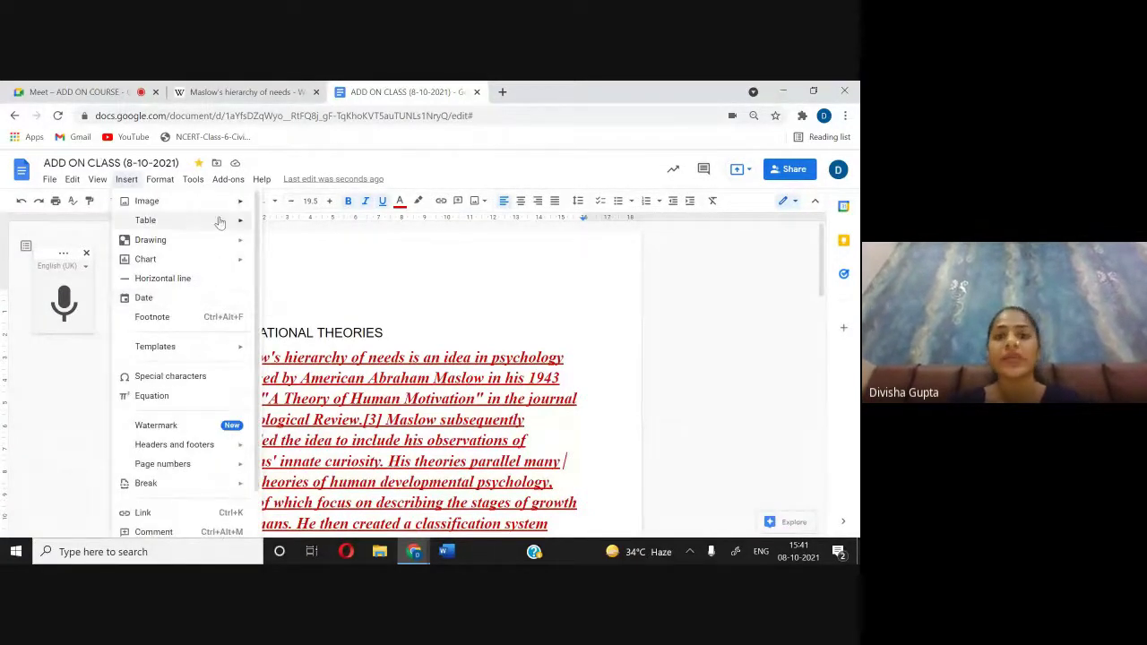
left_click(466, 277)
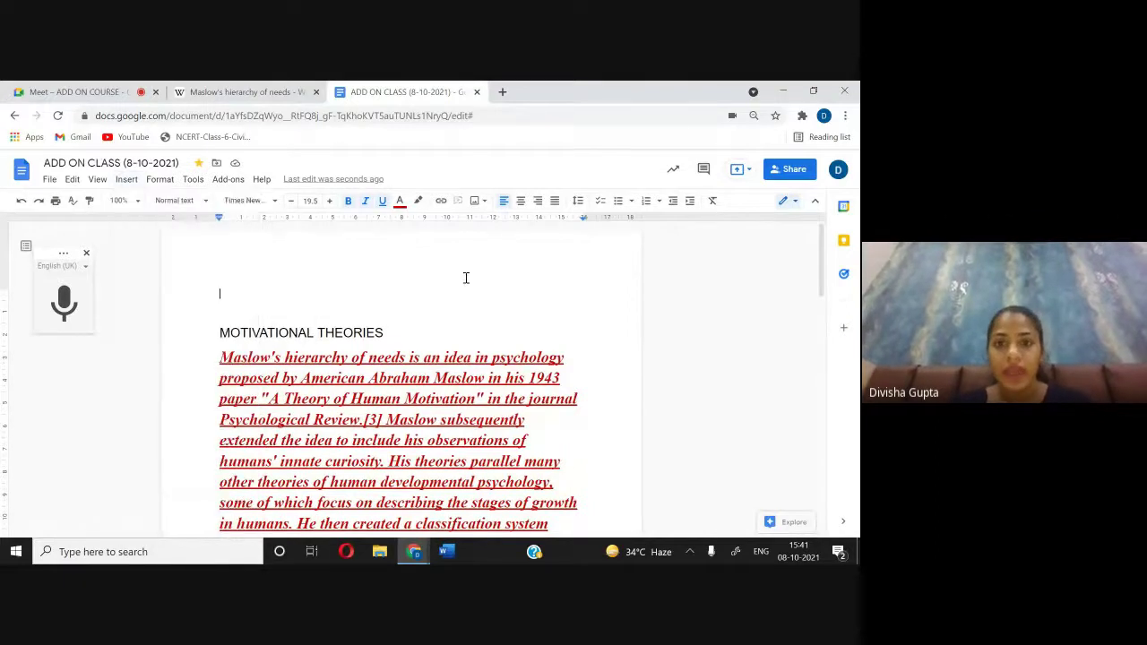
left_click(477, 201)
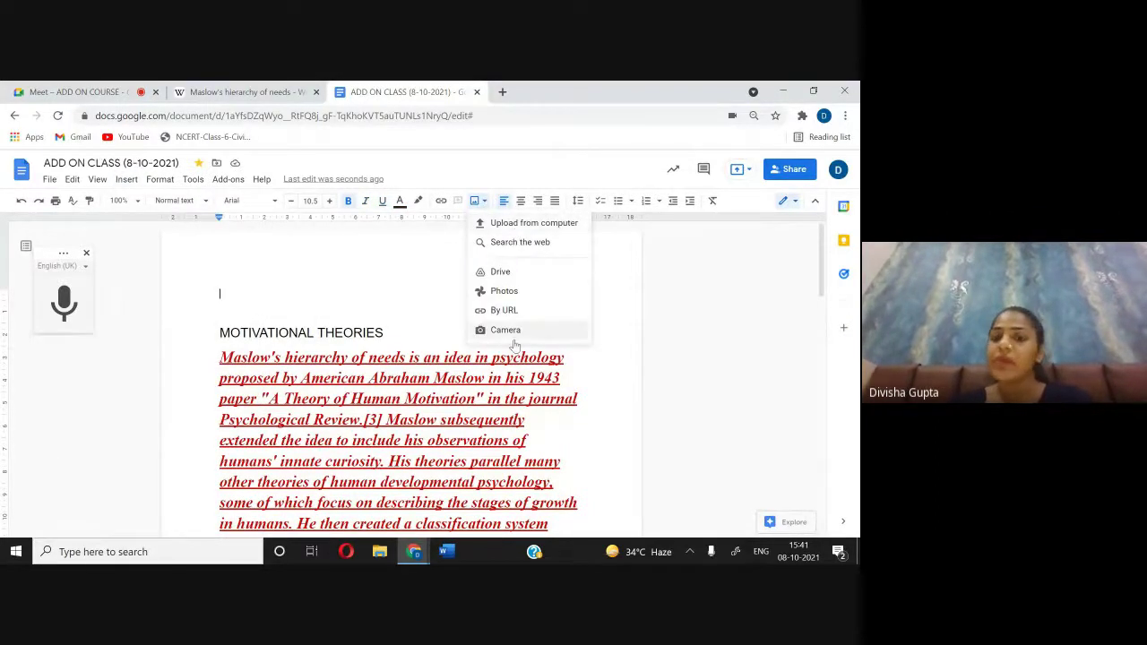
left_click(430, 255)
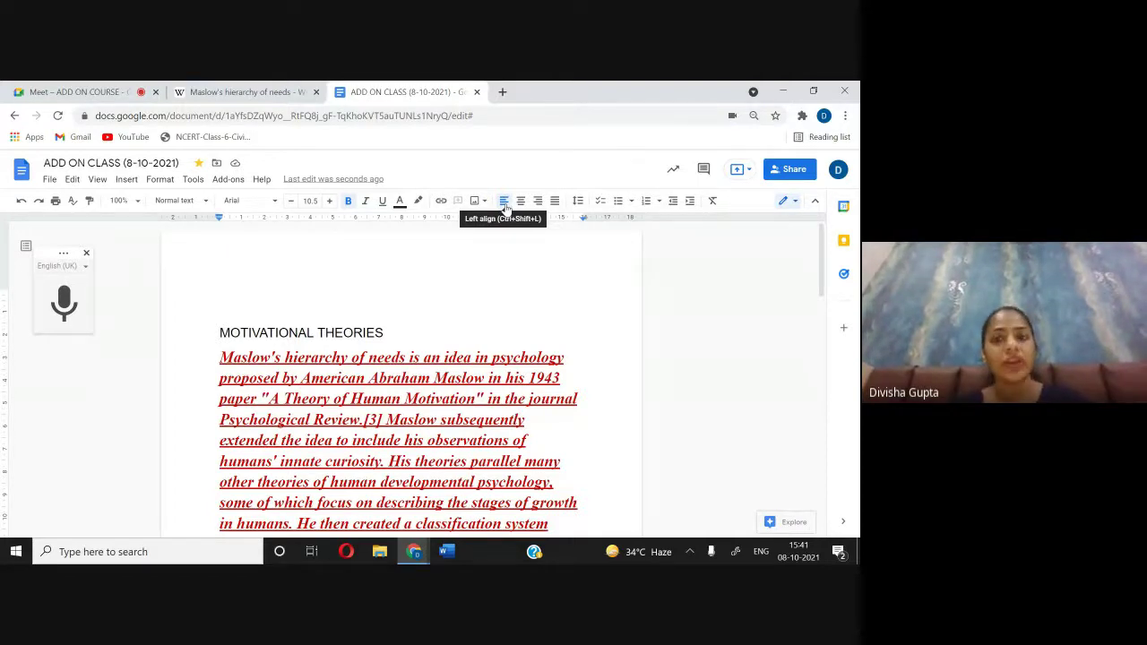
Step: Select the heading and red Maslow paragraph, try centre alignment, then justify them
left_click(519, 201)
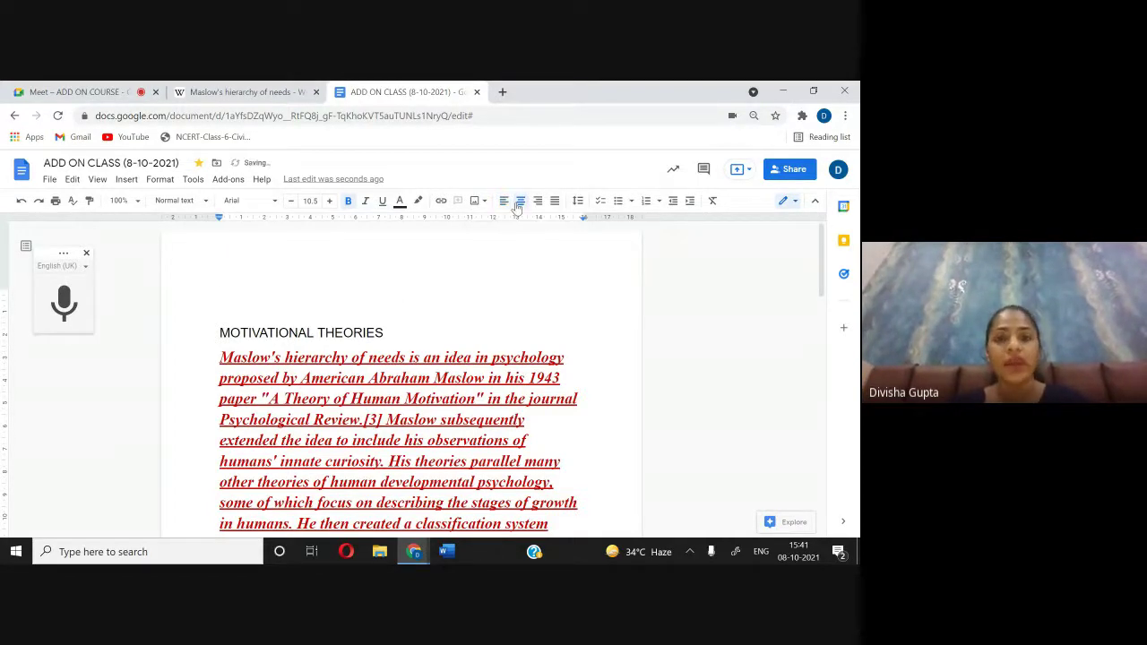
left_click_drag(221, 326, 376, 279)
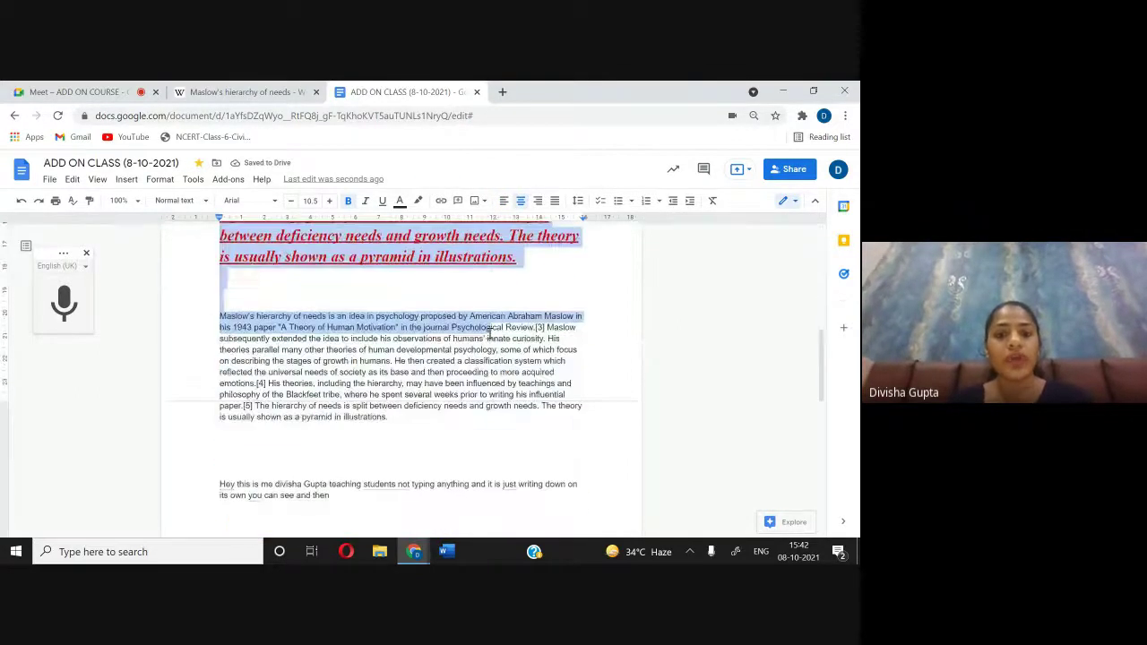
left_click(521, 203)
scroll(465, 358, "up", 3)
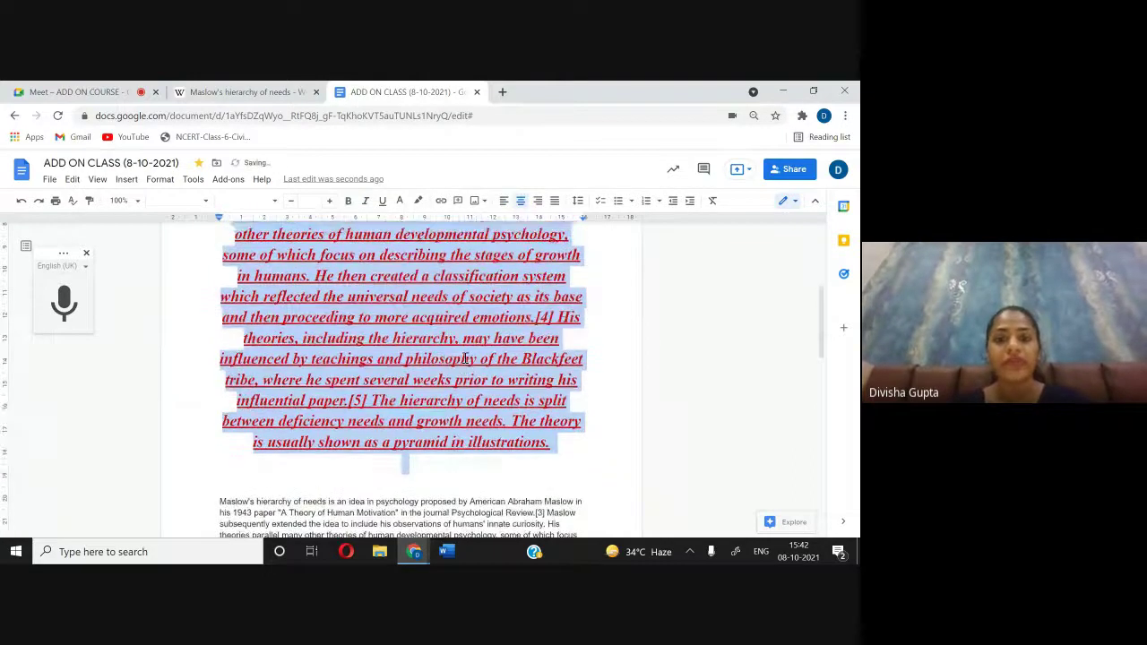
scroll(465, 359, "up", 3)
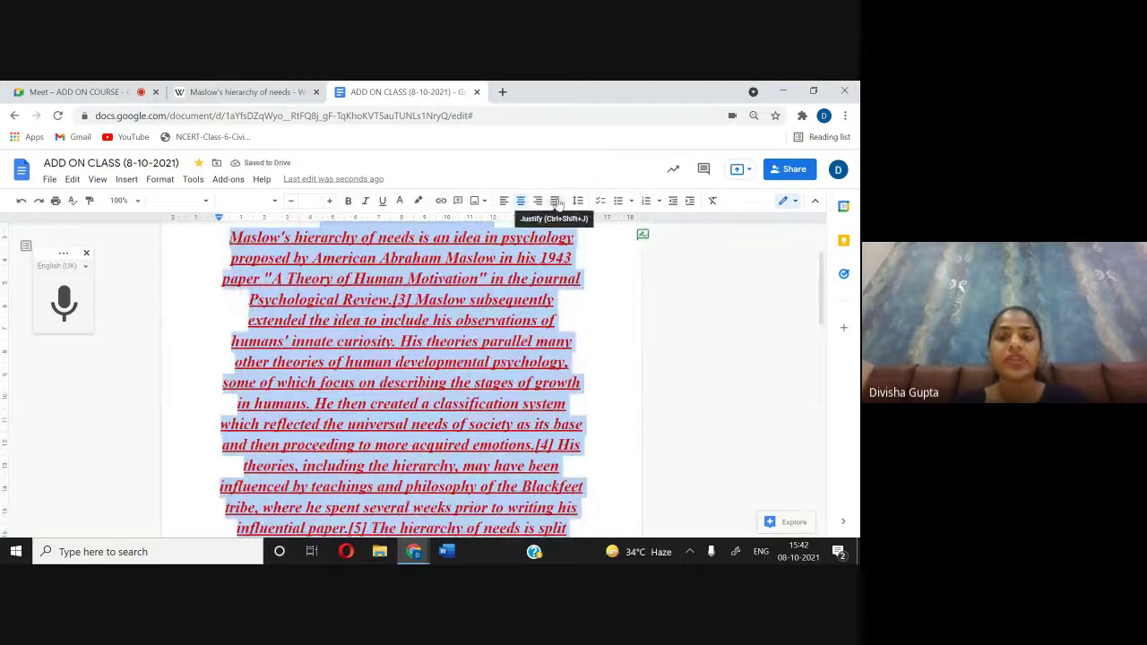
left_click(555, 200)
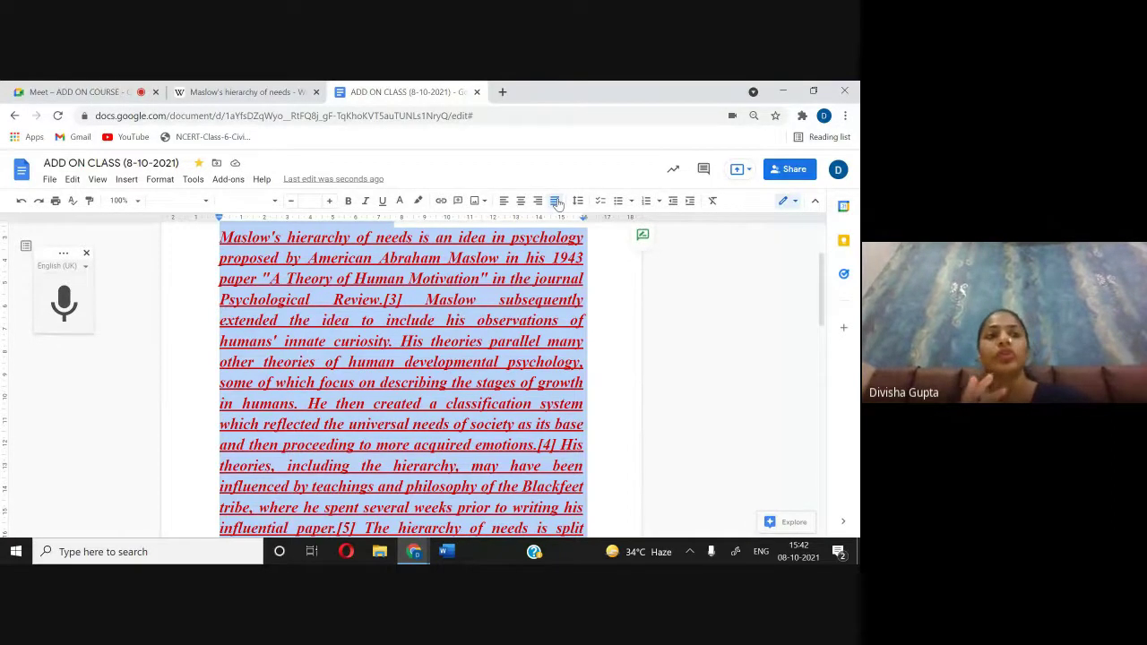
Step: Switch to the Meet call and briefly check the in-call chat
key("ctrl+1")
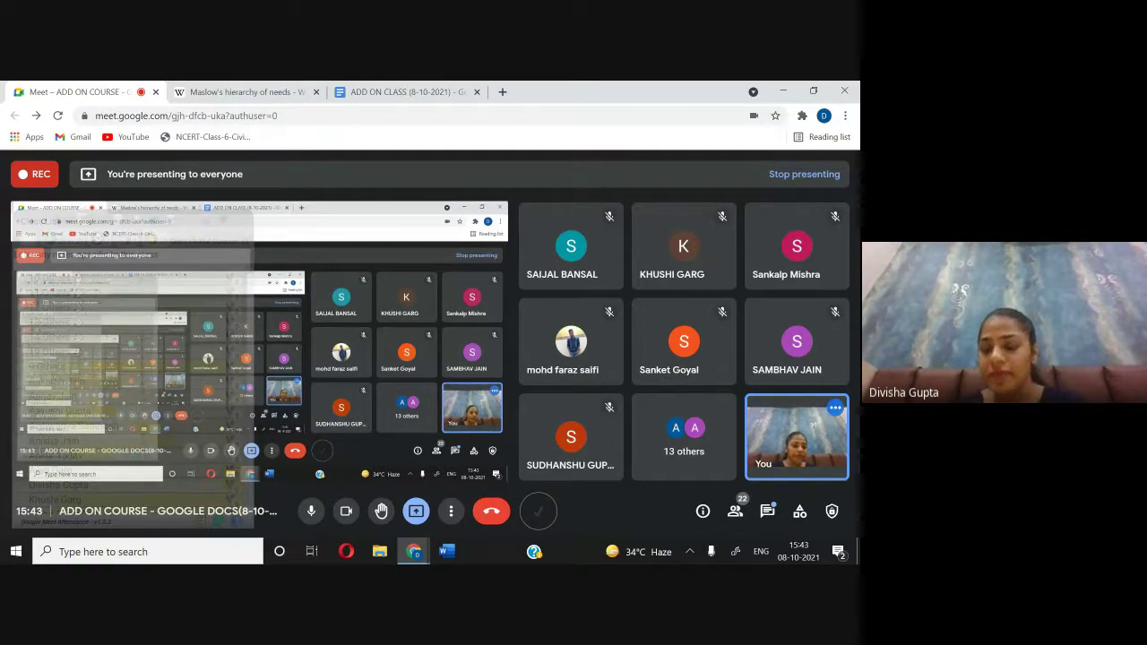
left_click(767, 511)
left_click(767, 511)
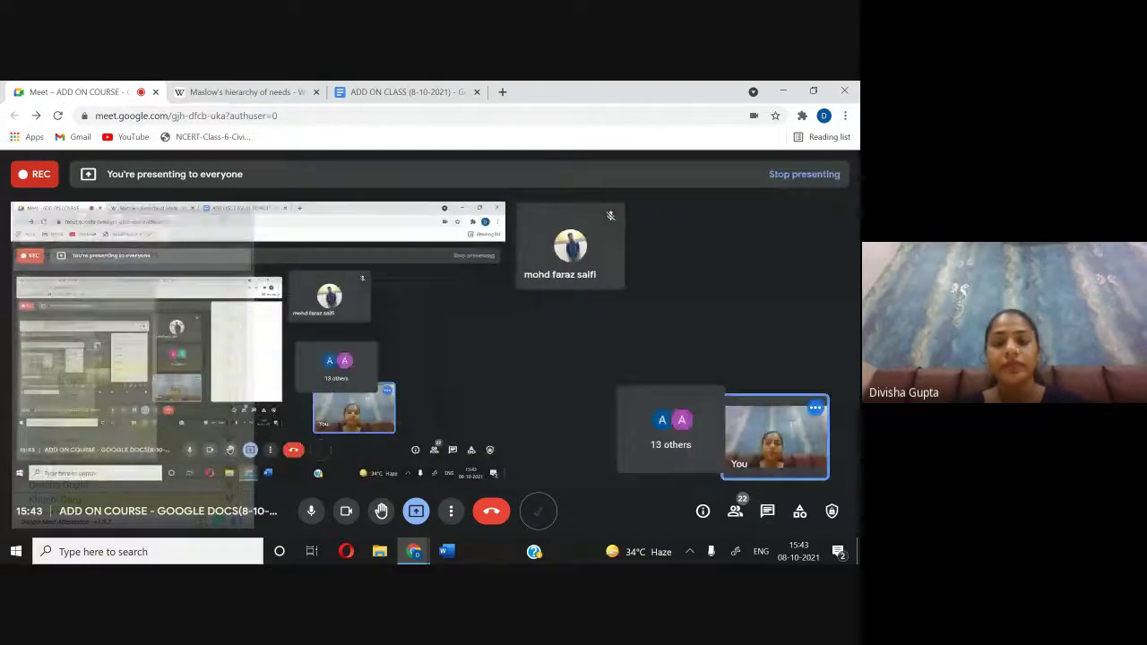
Step: Try 1.5, 1.15 and single line spacing on the heading and paragraph, settling on double
left_click(404, 93)
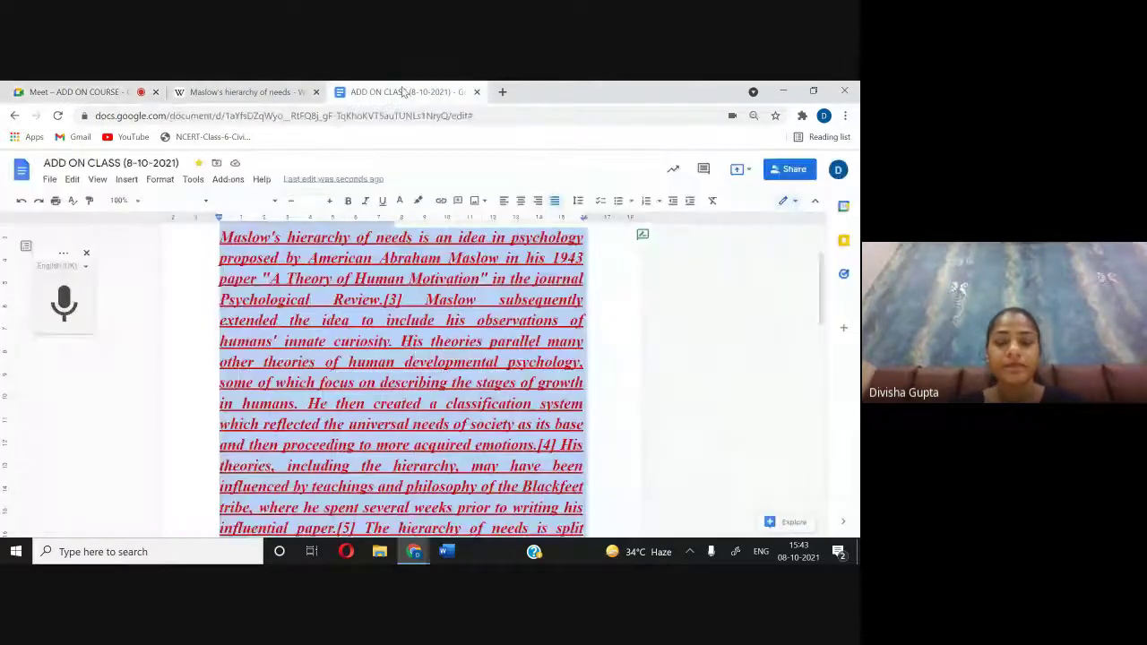
scroll(550, 256, "up", 3)
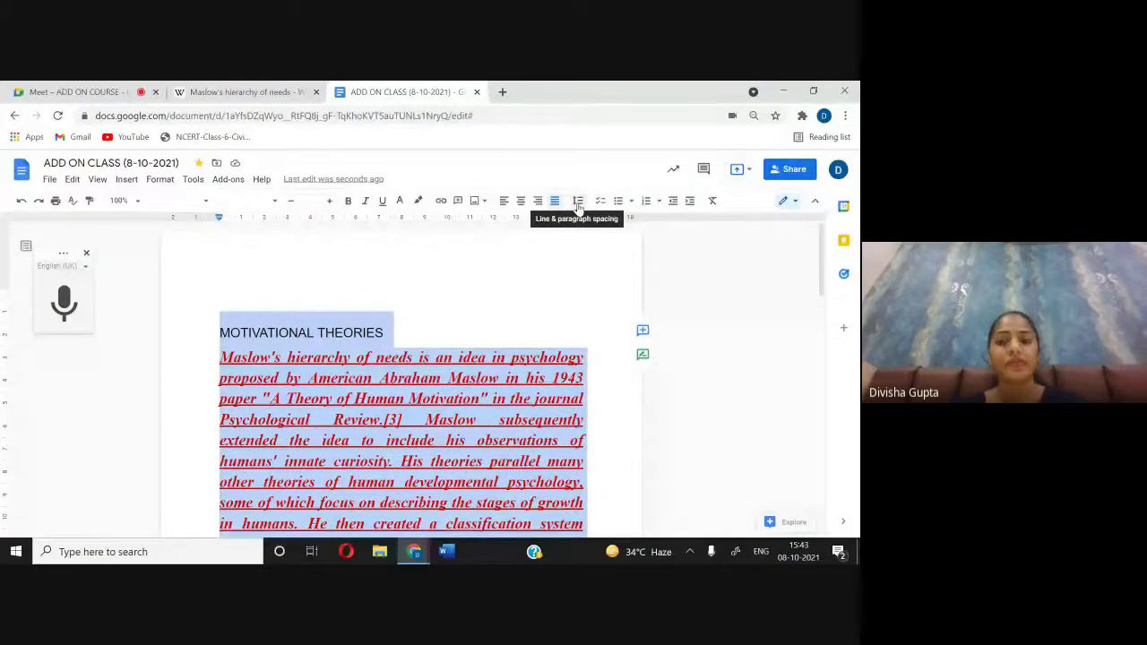
left_click(578, 202)
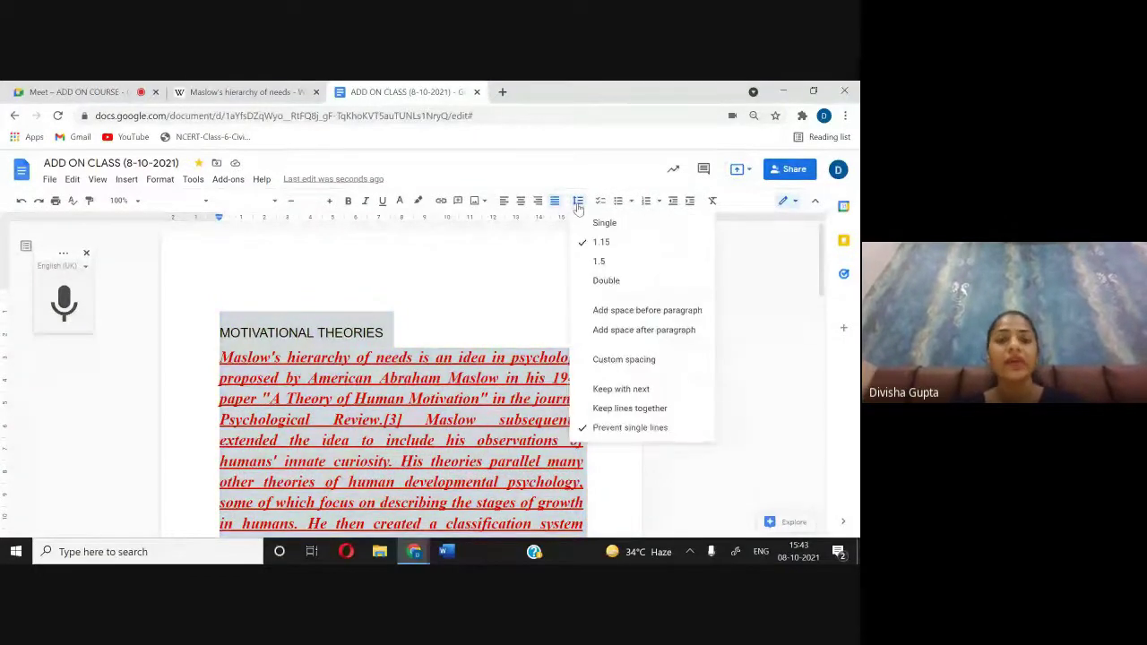
left_click(594, 260)
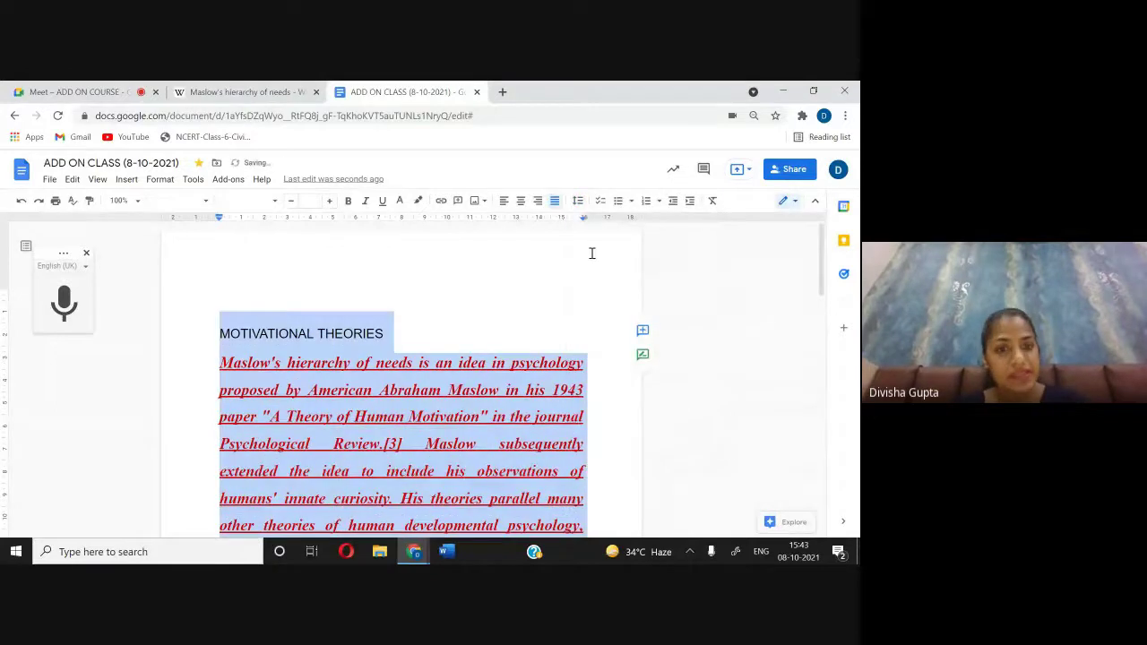
left_click(578, 200)
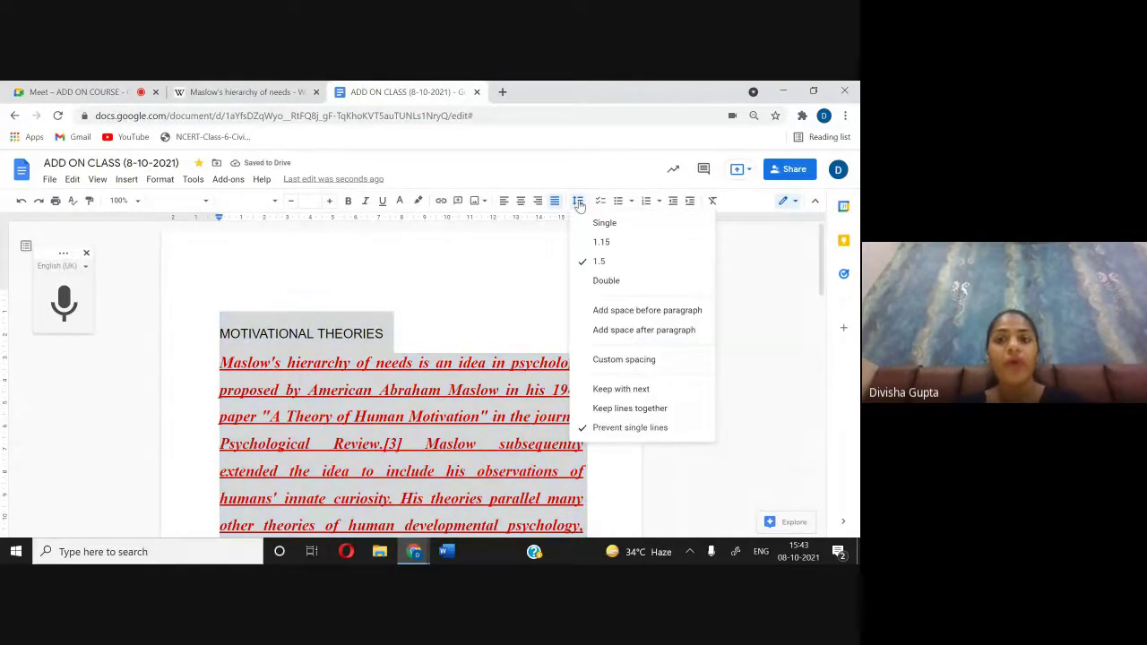
left_click(601, 241)
left_click(578, 201)
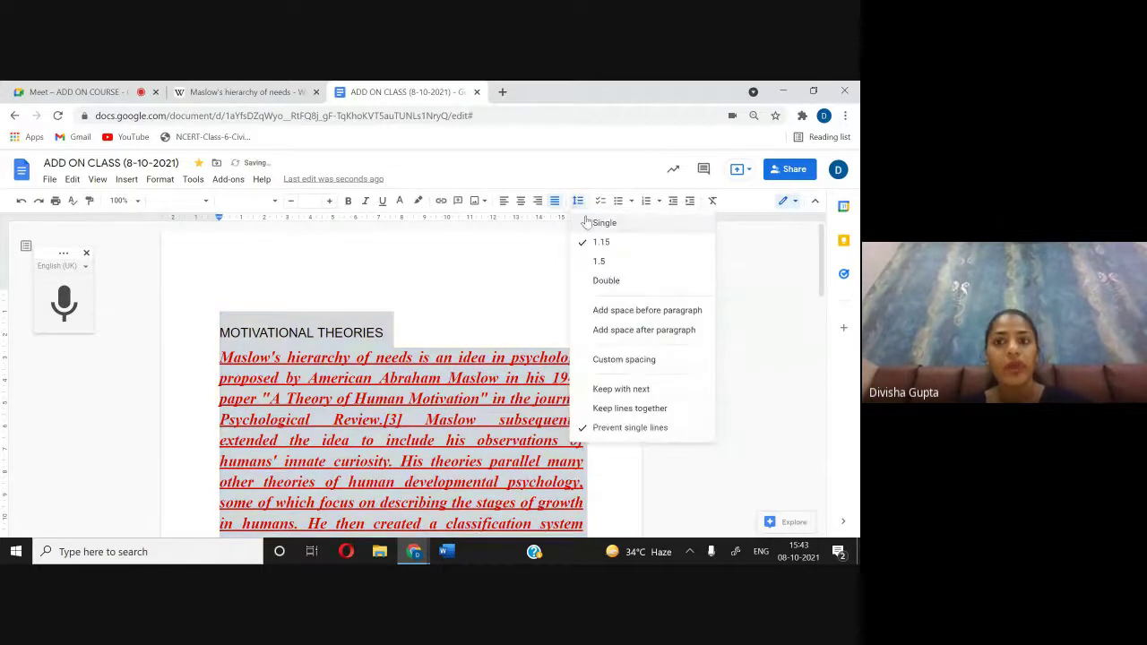
left_click(584, 223)
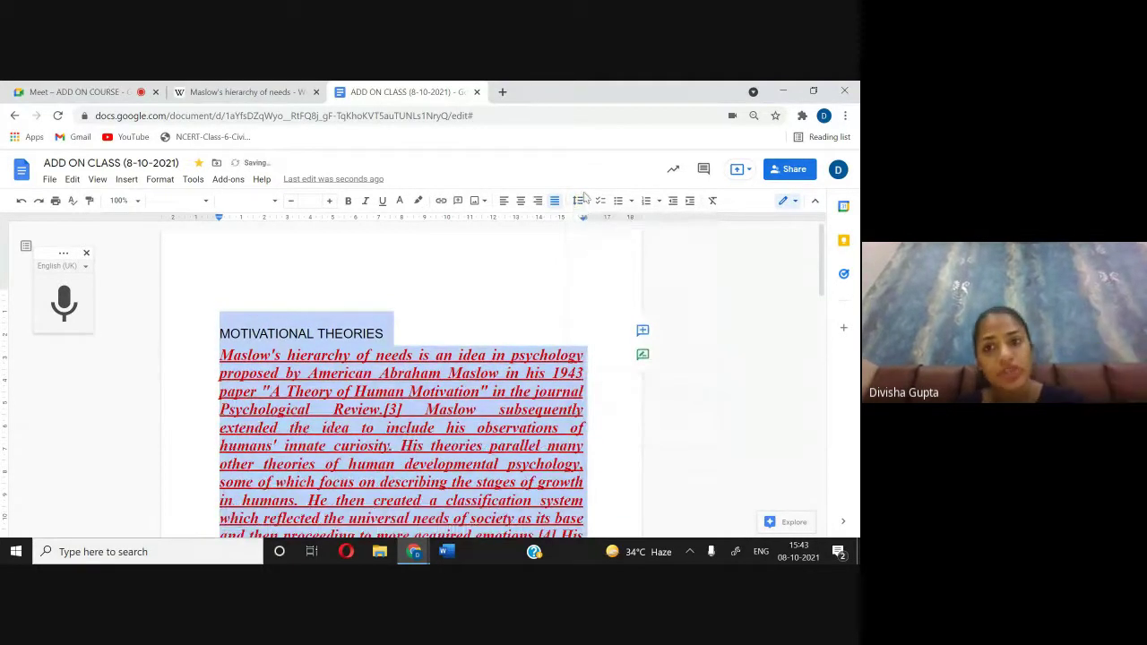
left_click(578, 201)
left_click(606, 281)
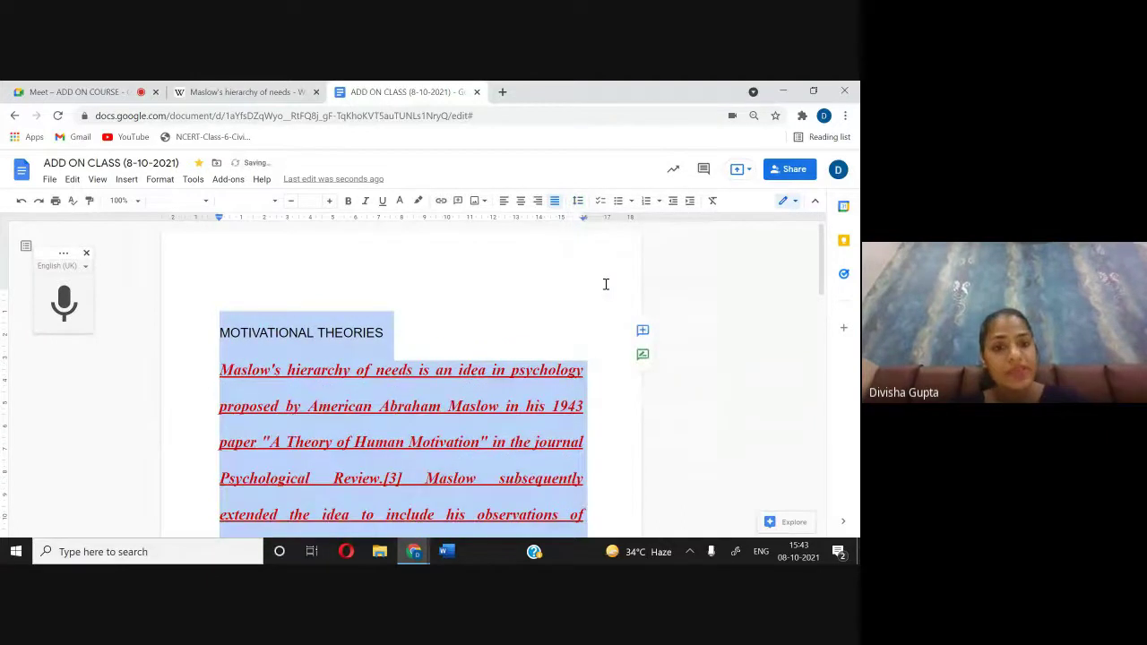
left_click(578, 201)
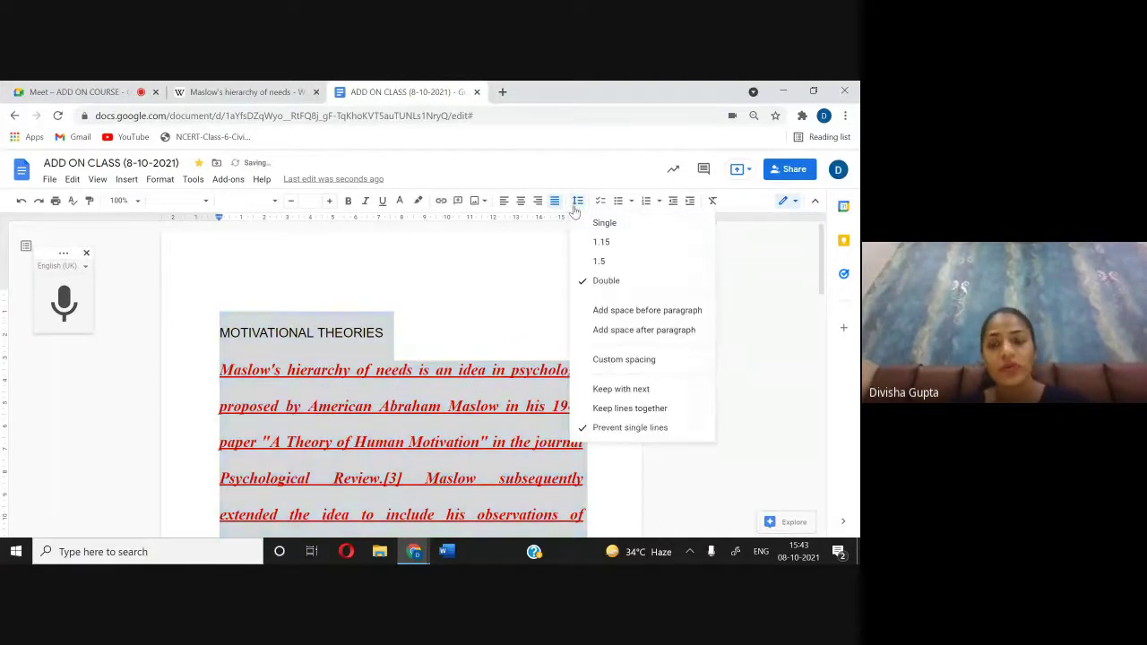
Step: Set custom spacing of 10 pt before the heading and Maslow paragraph
left_click(615, 361)
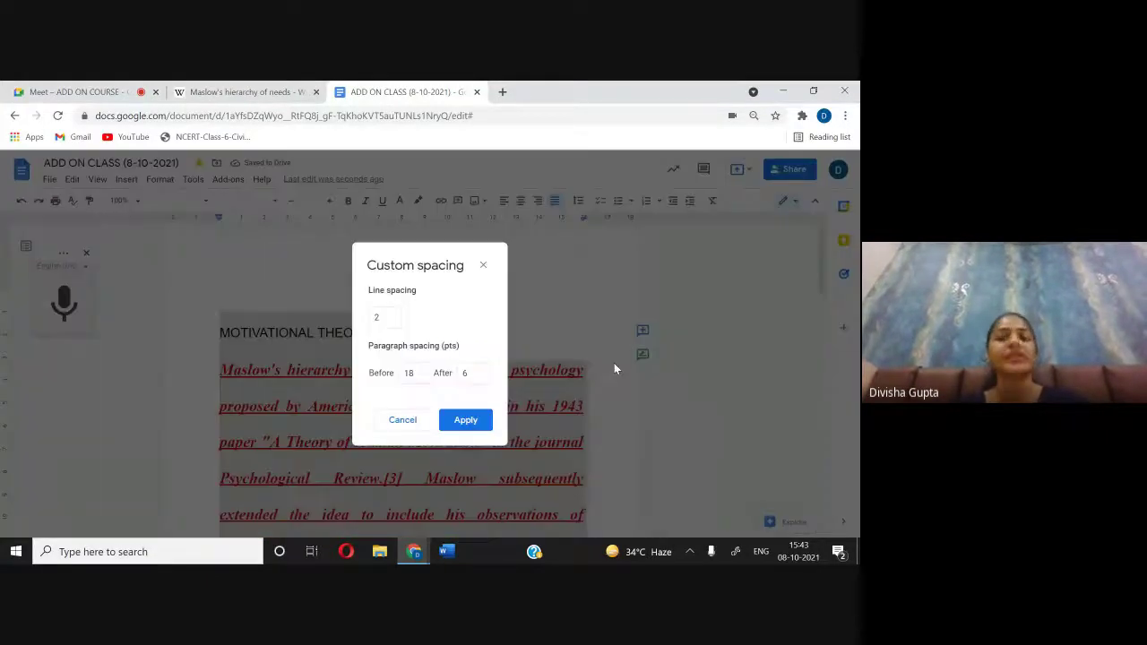
left_click(421, 376)
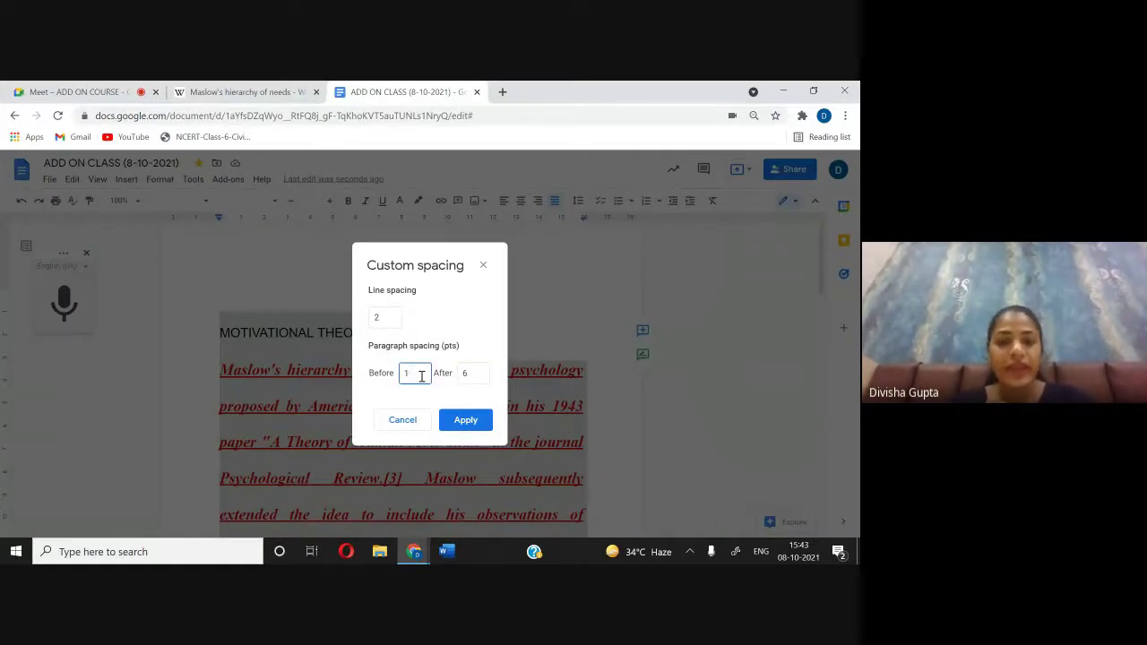
key("BackSpace")
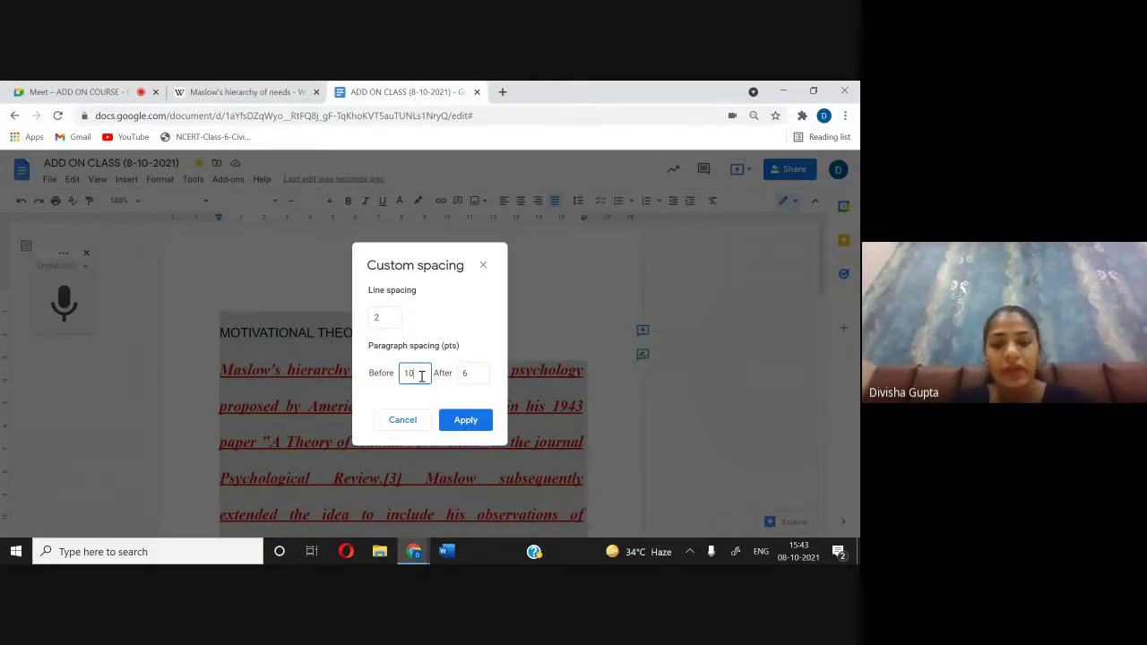
type("10")
left_click(463, 418)
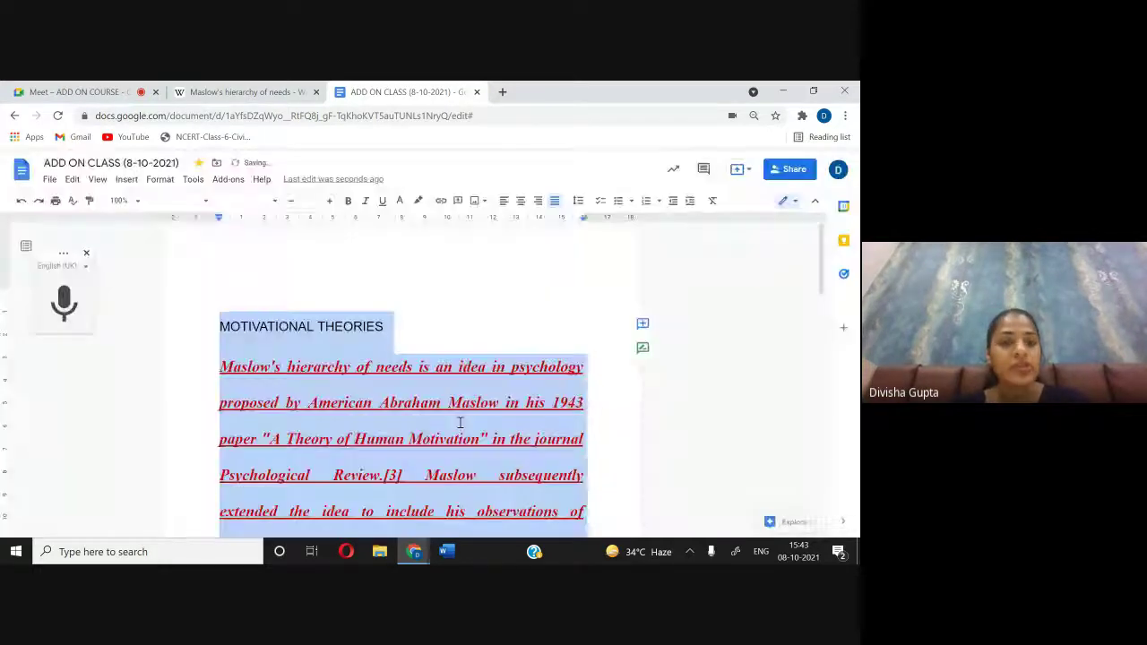
Step: Change the space after the paragraphs from 6 to 2 pt in custom spacing
left_click(576, 201)
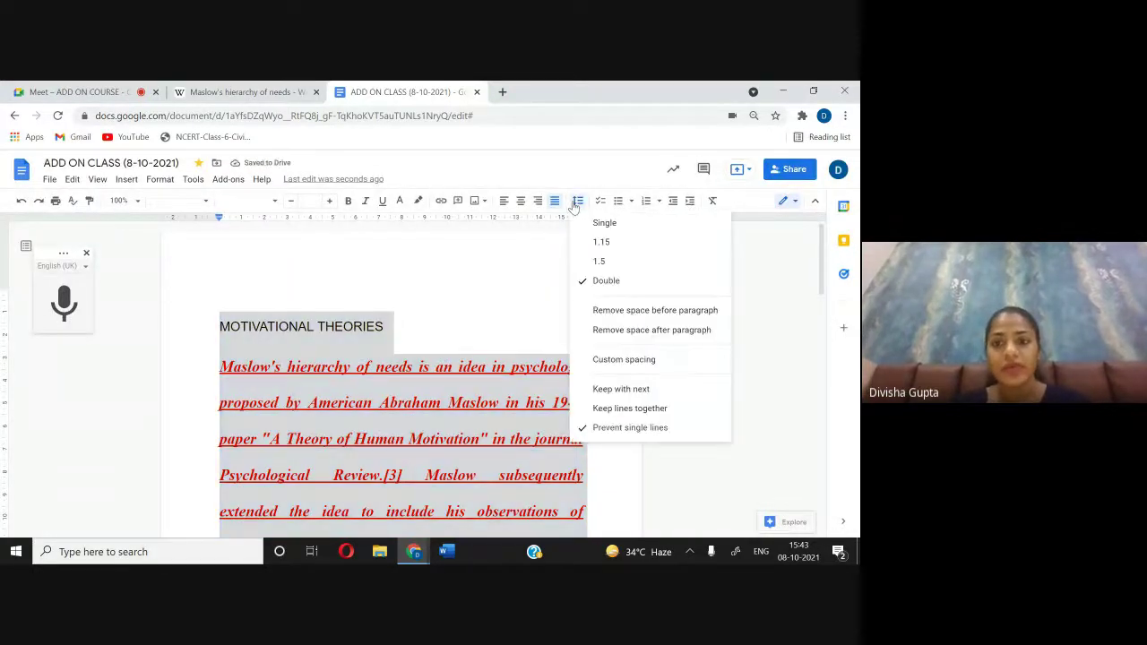
left_click(609, 359)
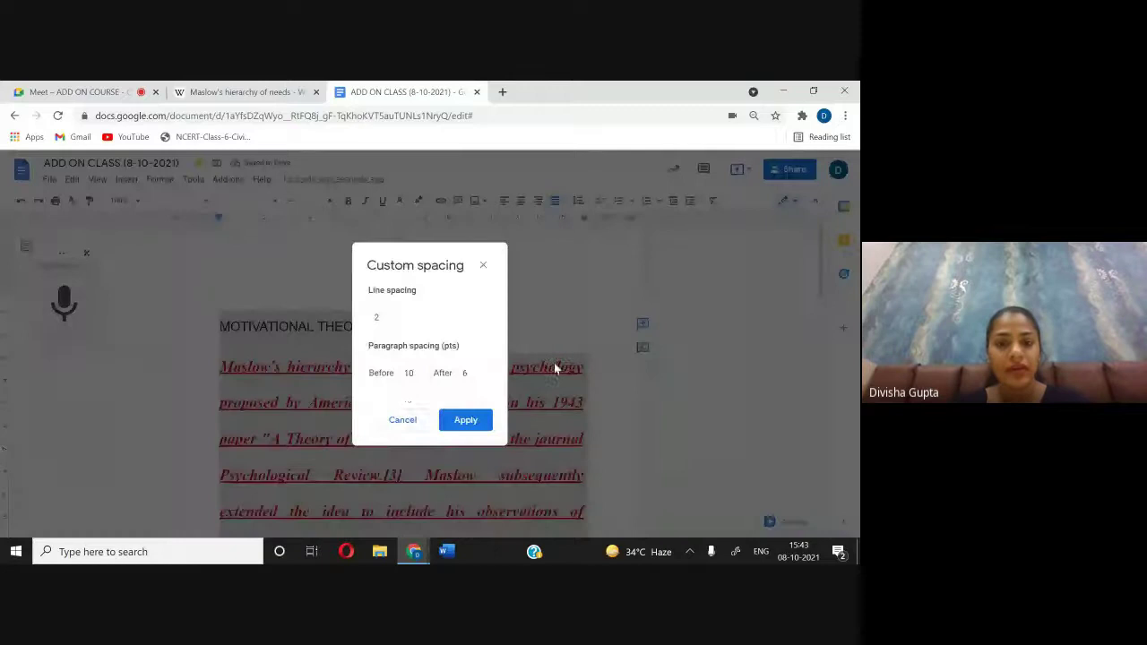
left_click(474, 370)
key("BackSpace")
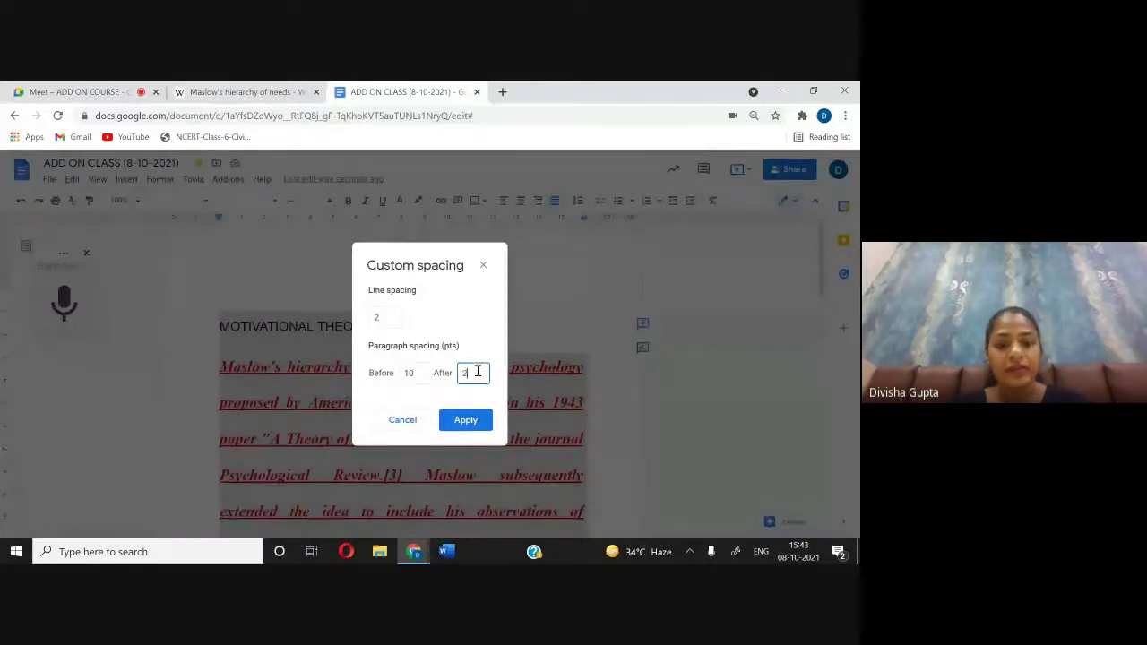
type("2")
left_click(467, 418)
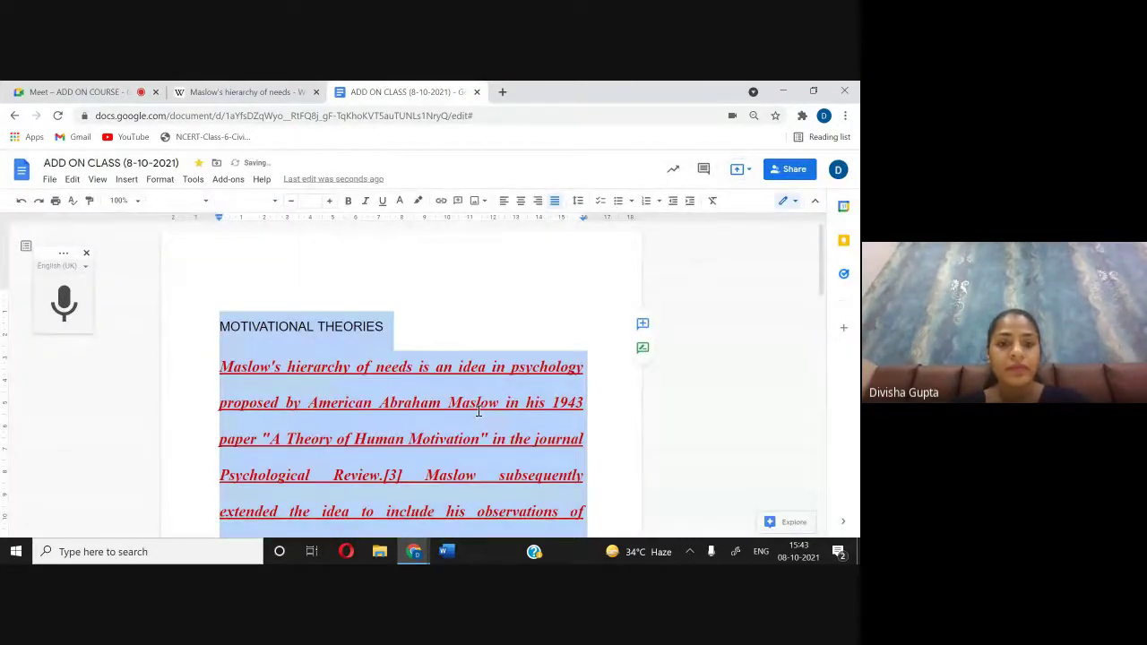
scroll(478, 411, "down", 5)
scroll(478, 411, "up", 5)
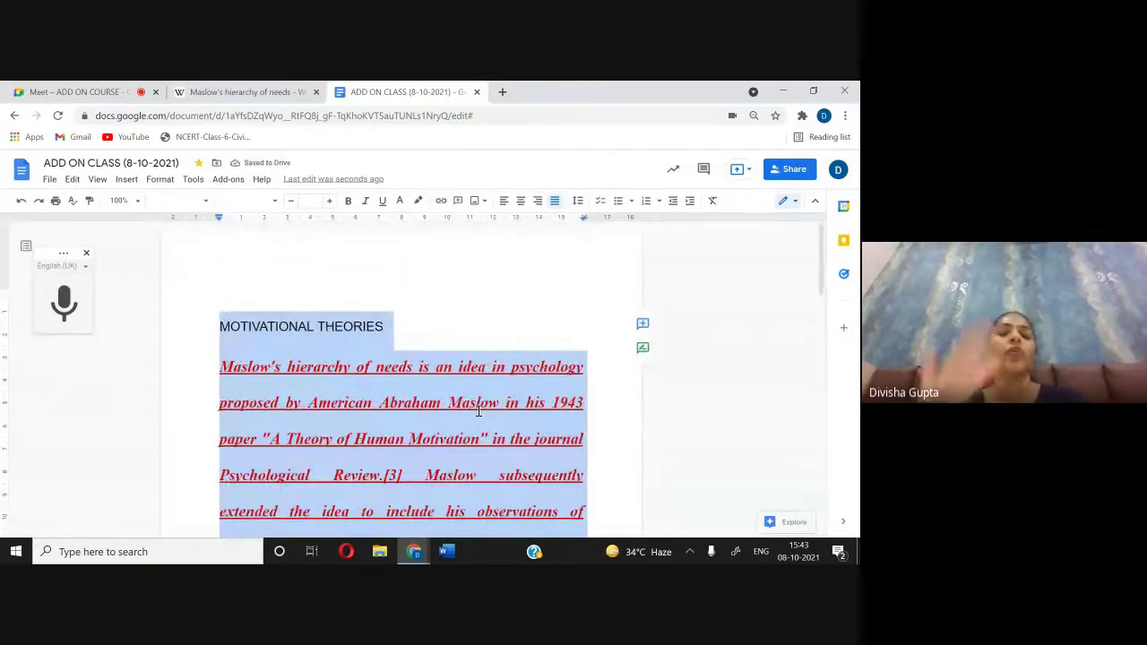
scroll(478, 412, "down", 10)
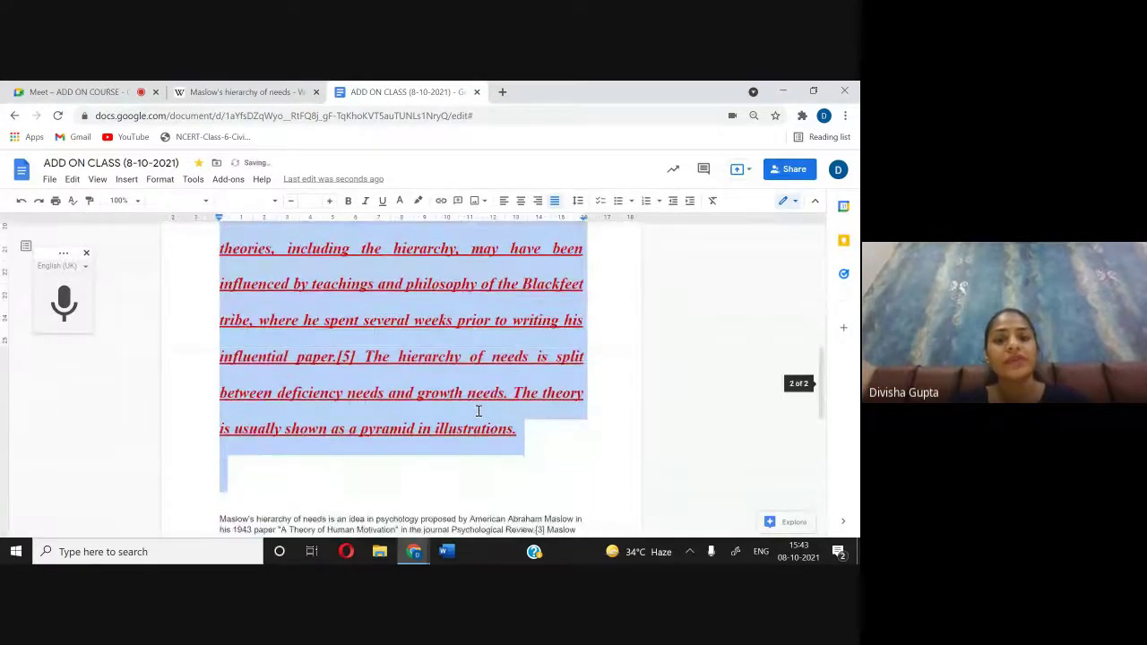
scroll(478, 411, "up", 10)
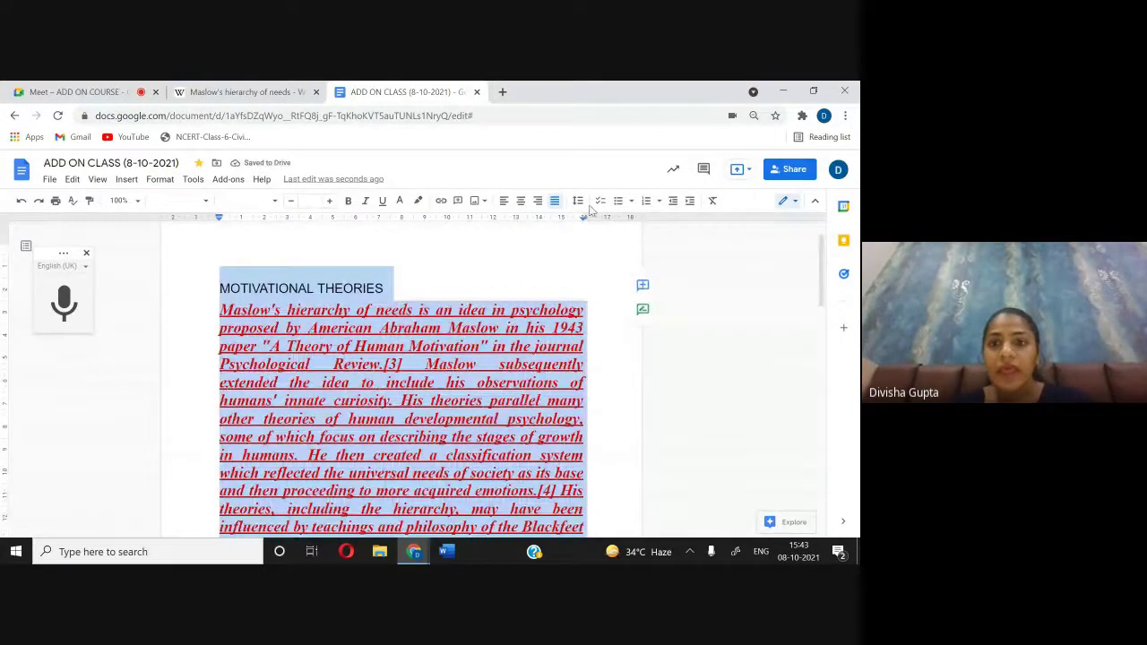
Step: After trying checklist and bullets, number the heading 1 and Maslow paragraph 2 at top level
left_click(602, 202)
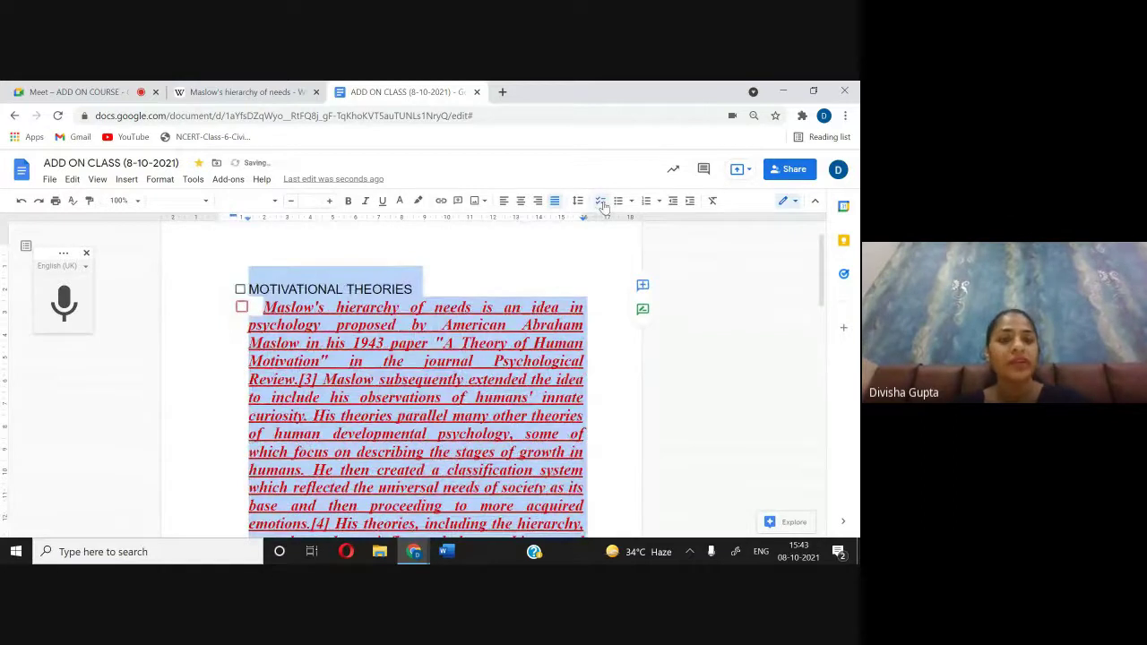
left_click(617, 200)
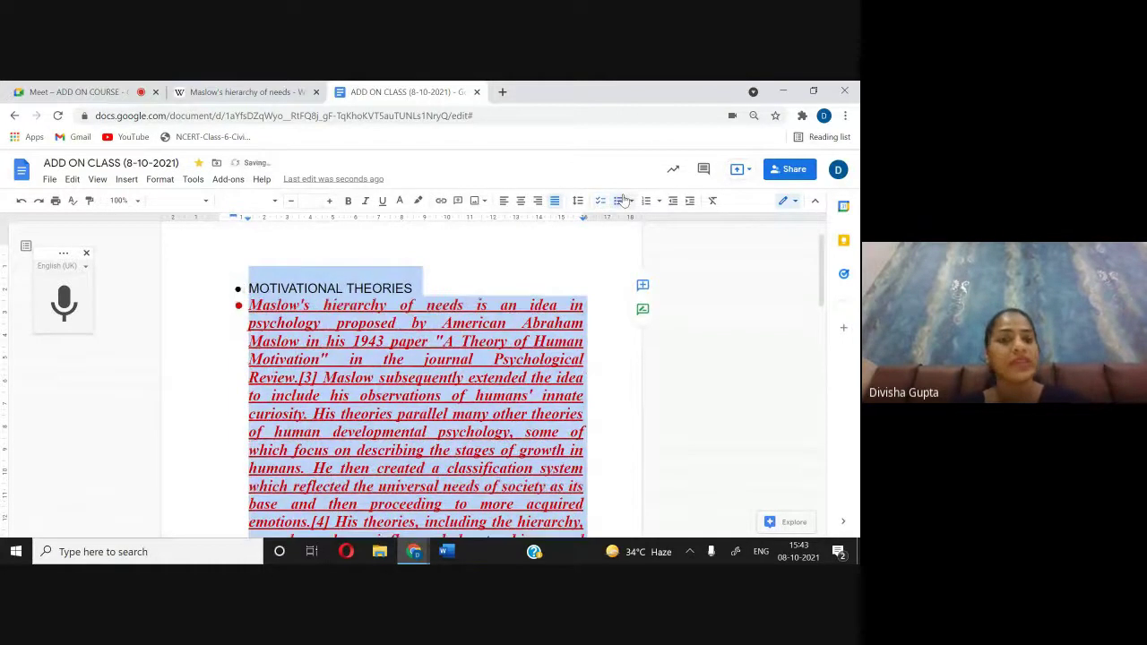
left_click(644, 203)
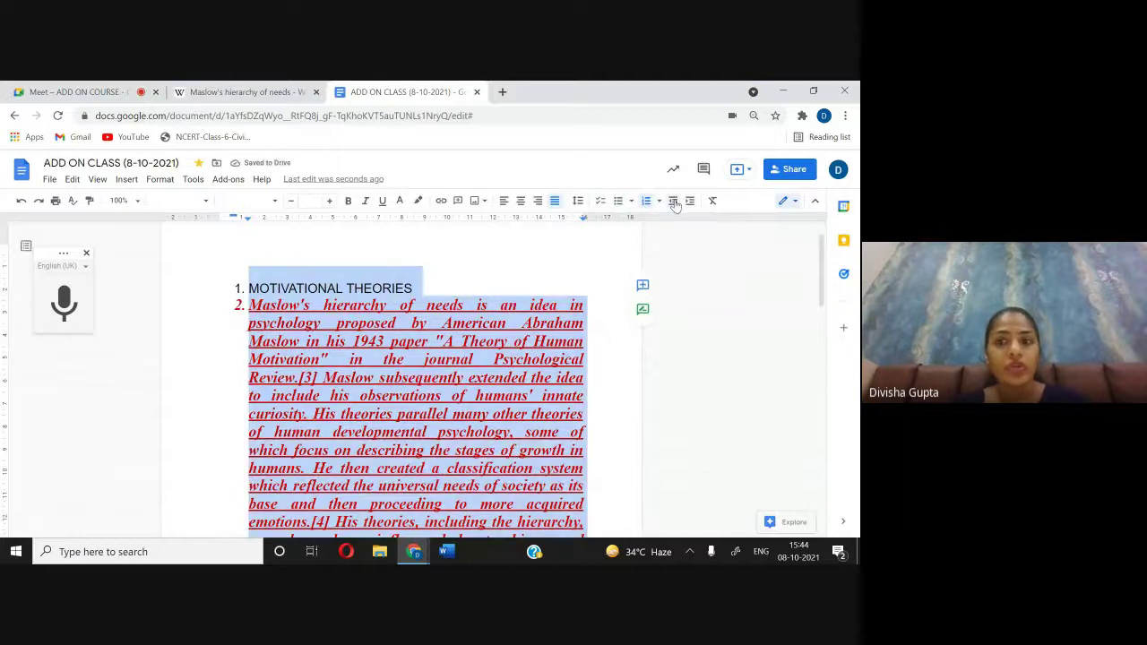
left_click(260, 310)
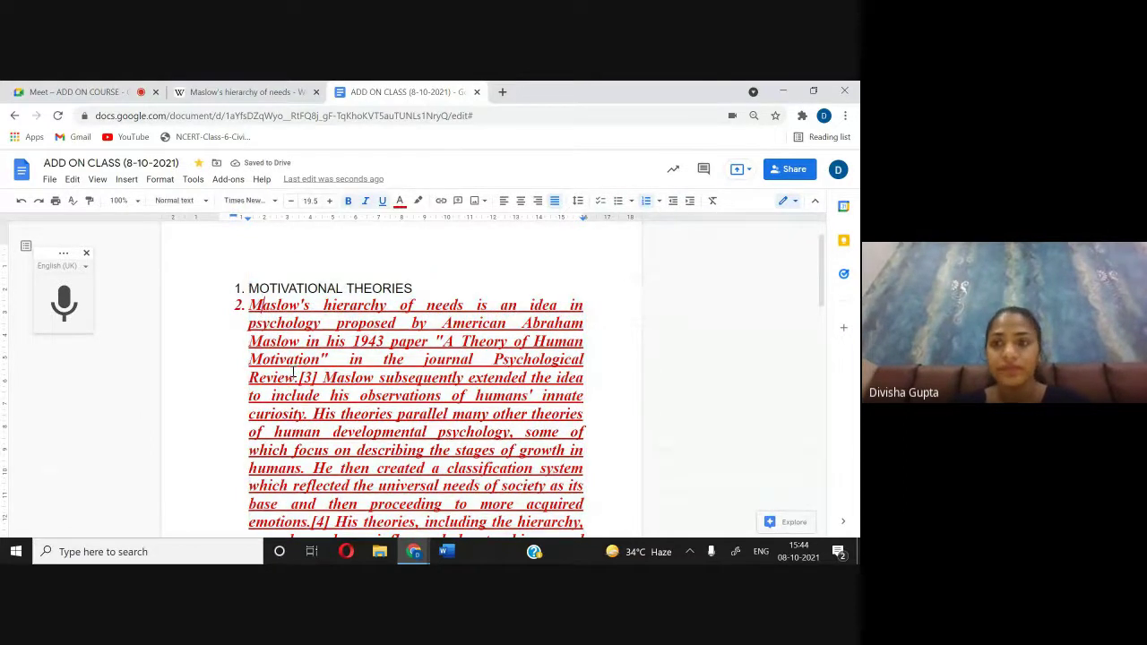
left_click(694, 203)
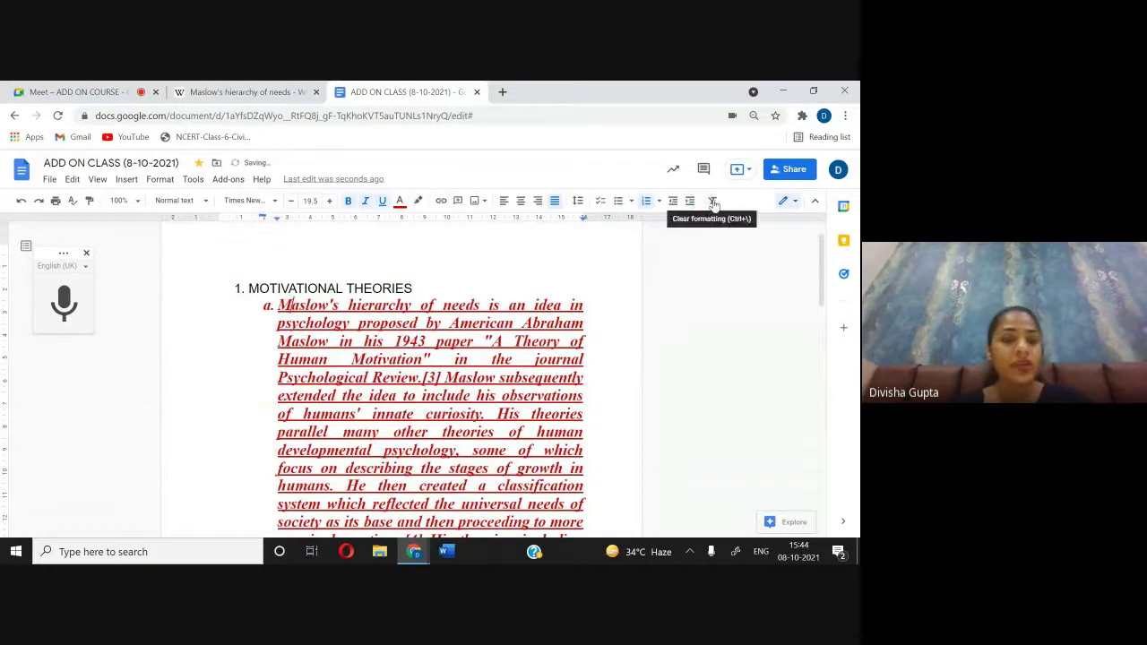
left_click(673, 204)
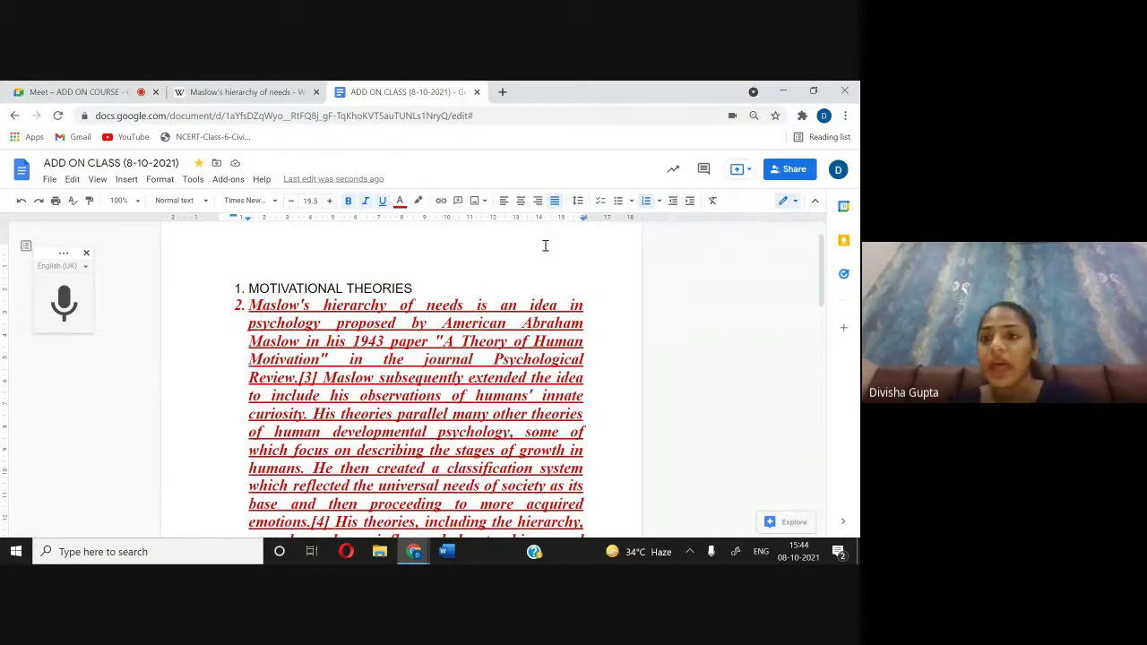
Step: Check the Meet in-call chat, then bring the ADD ON CLASS (8-10-2021) document back on screen
left_click(77, 92)
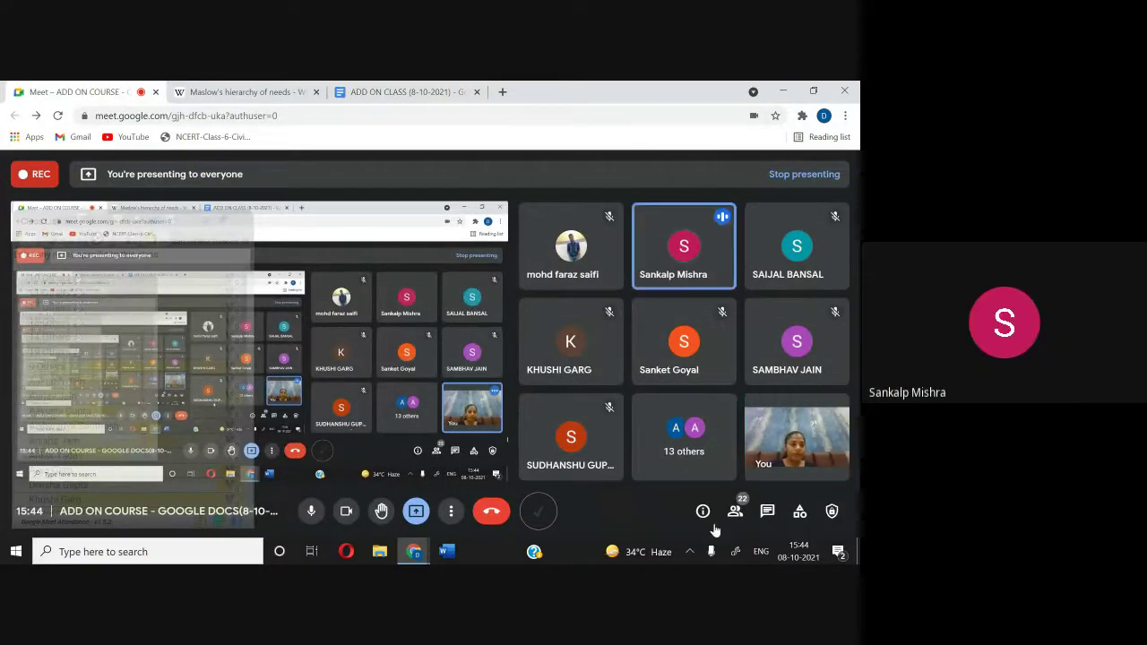
left_click(767, 512)
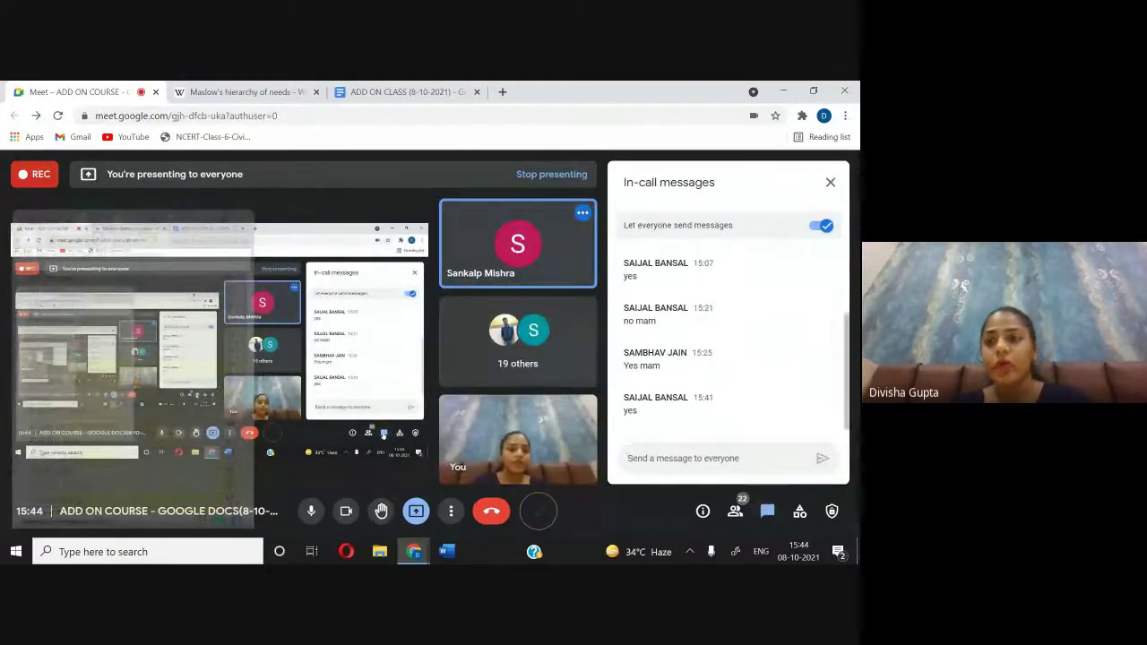
left_click(830, 184)
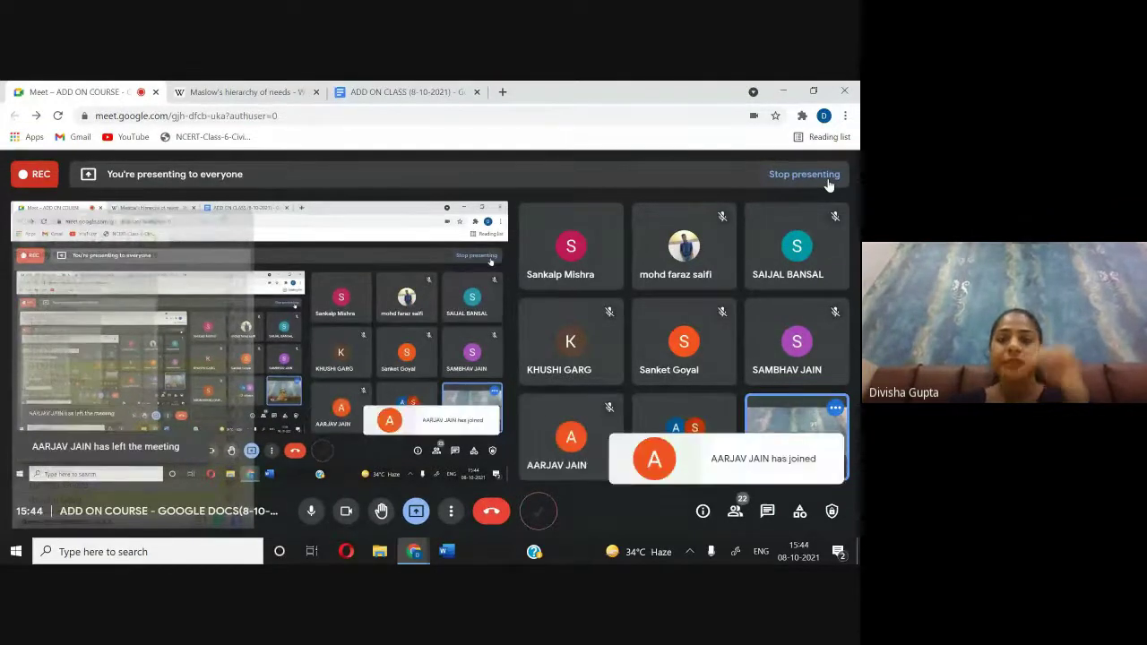
left_click(768, 512)
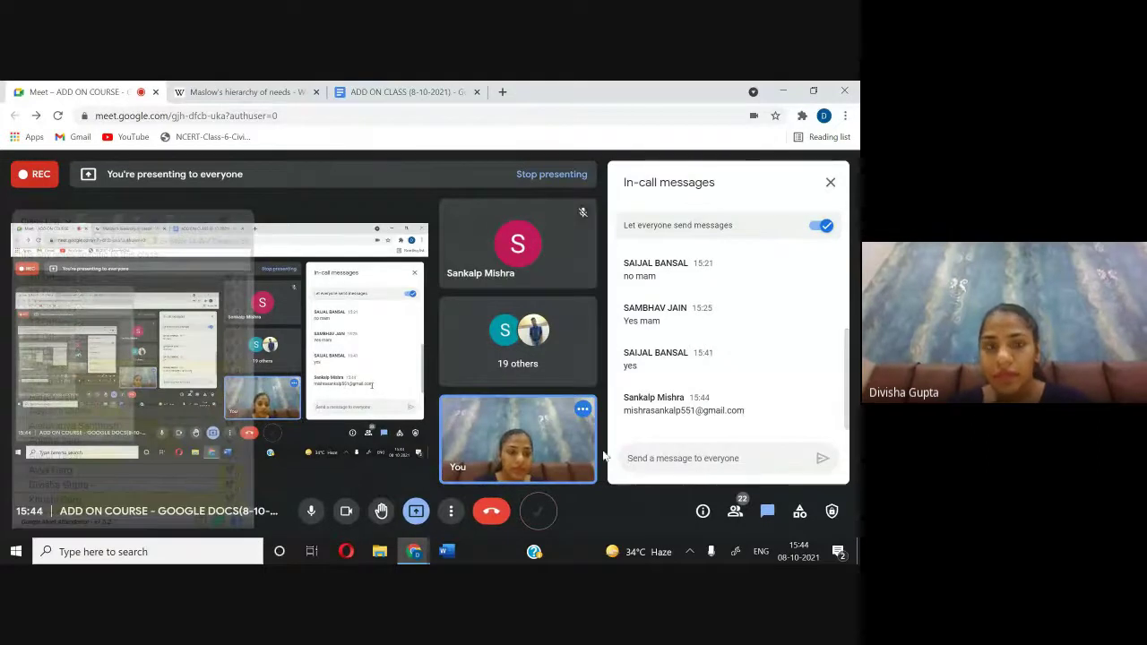
left_click(393, 92)
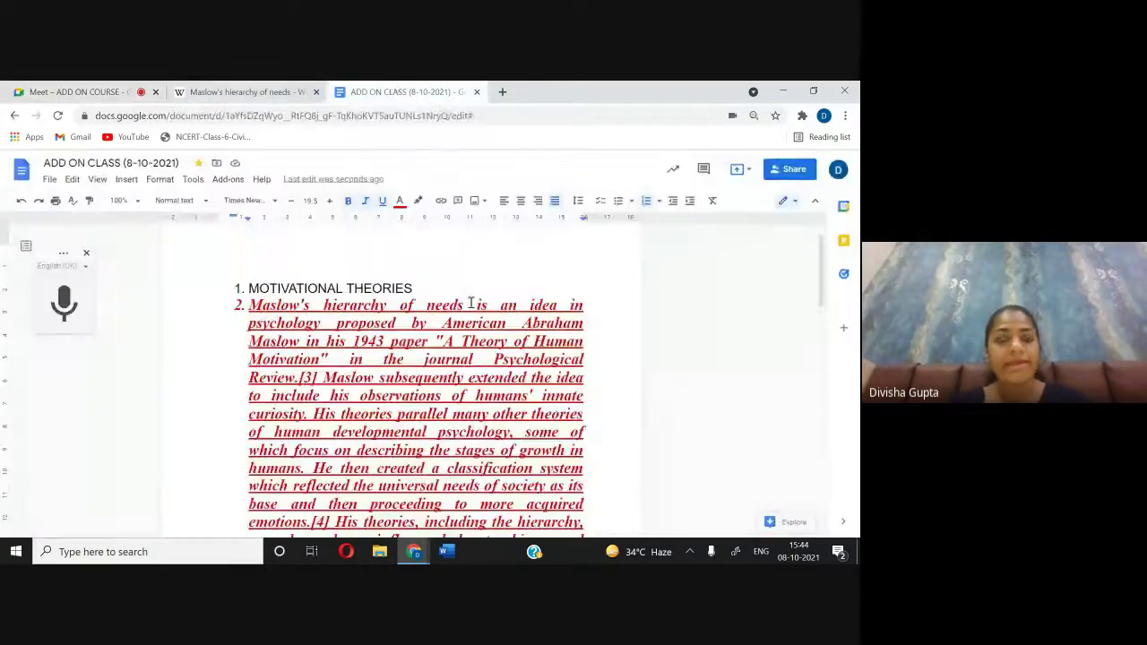
scroll(471, 303, "up", 1)
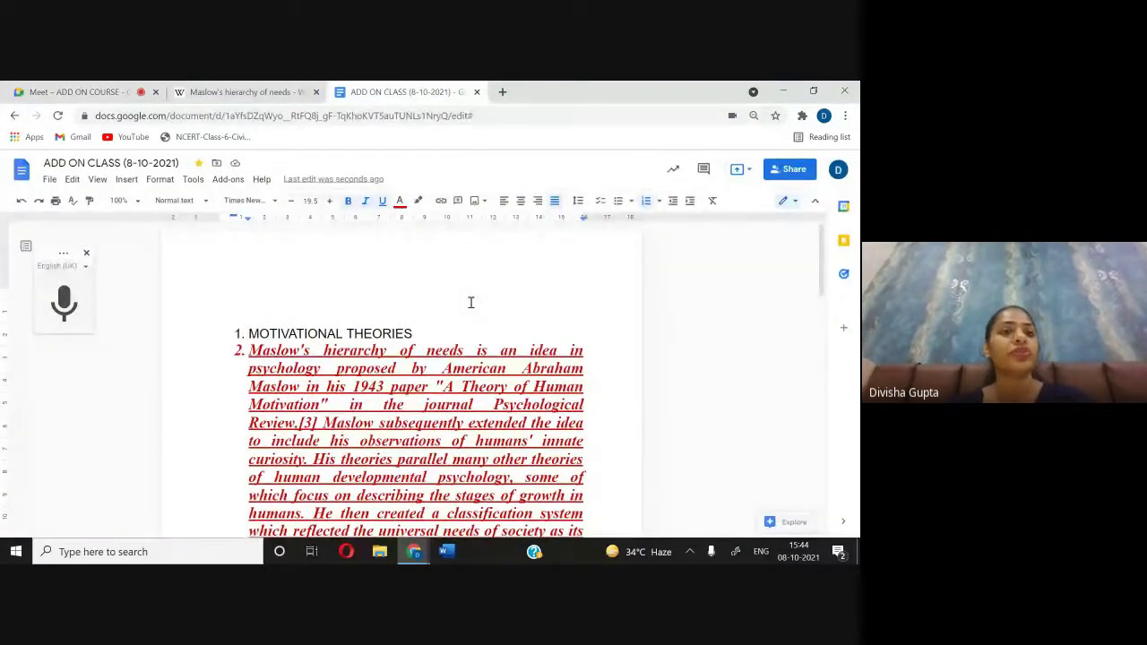
left_click(139, 92)
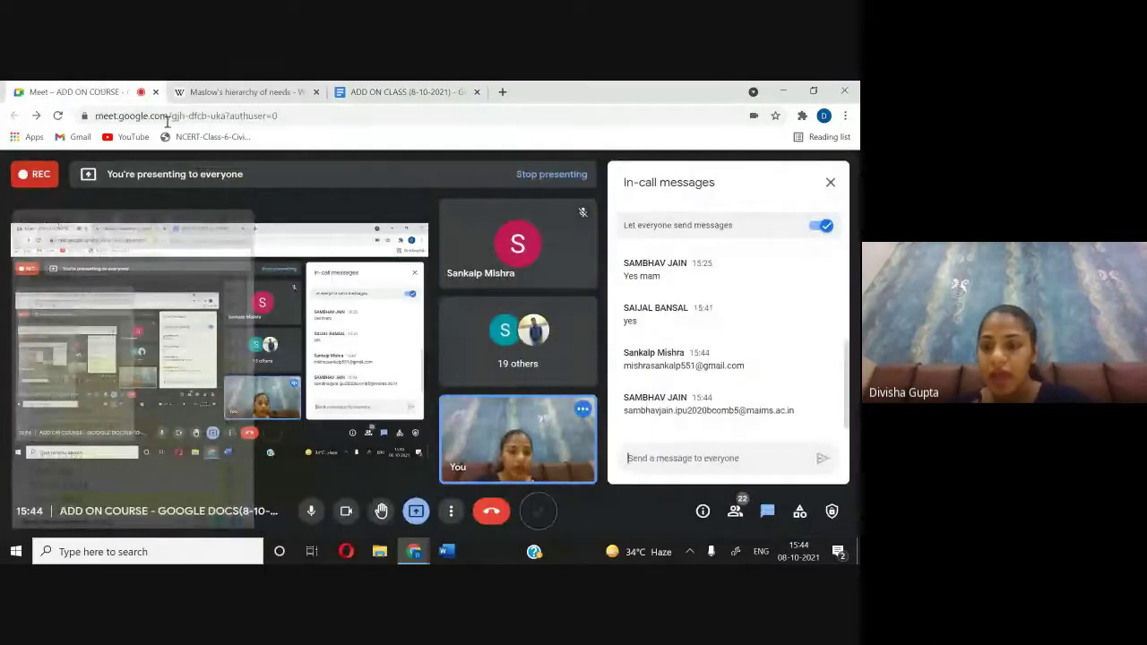
left_click(405, 92)
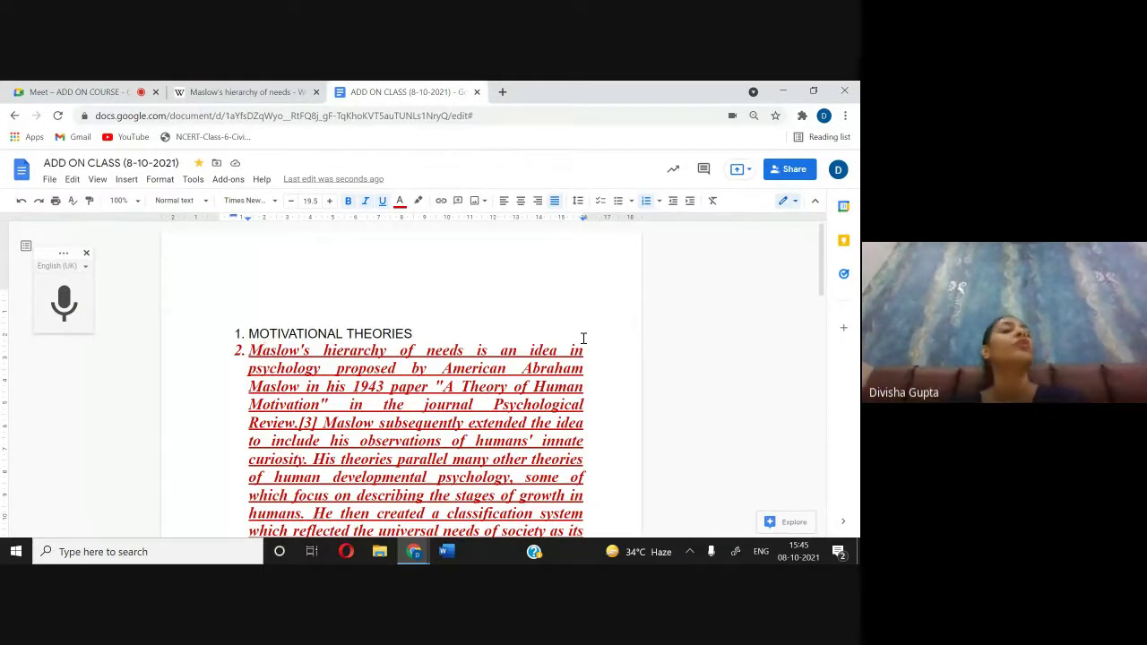
Step: Add the first student's e-mail address, checked against the Meet chat, as a share recipient
left_click(789, 170)
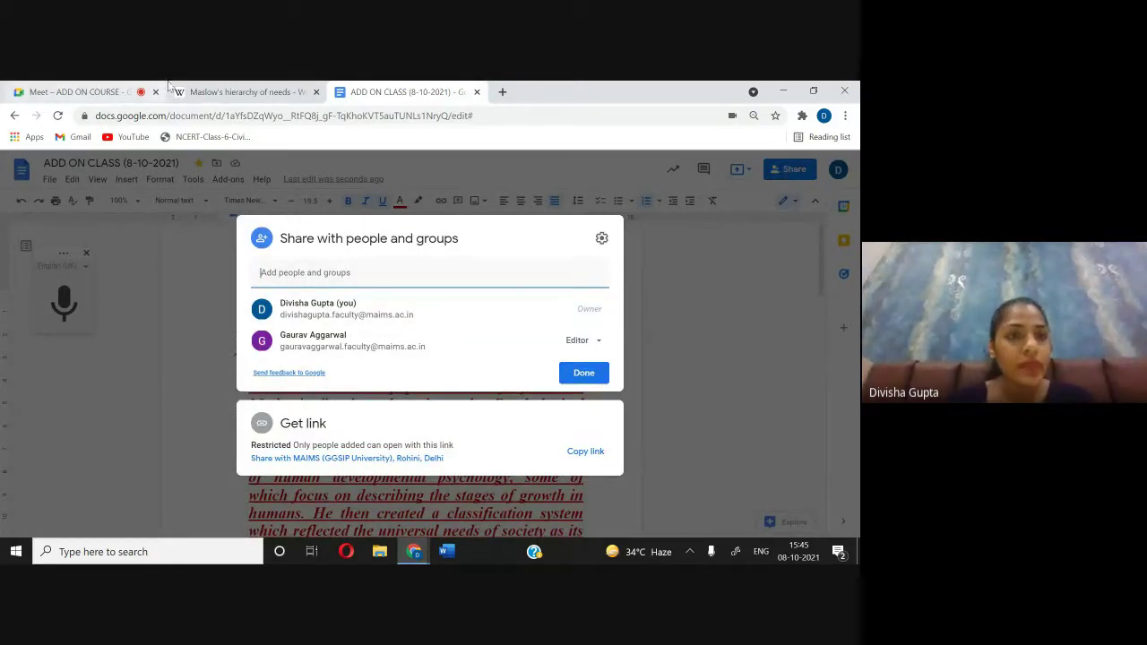
left_click(45, 94)
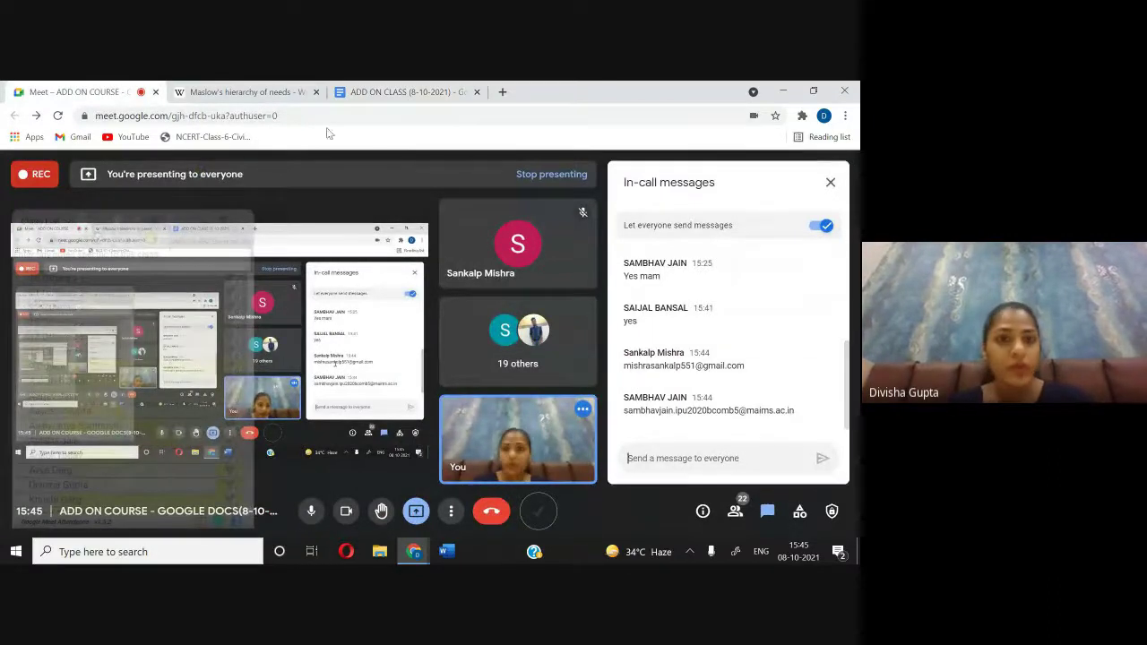
left_click(388, 93)
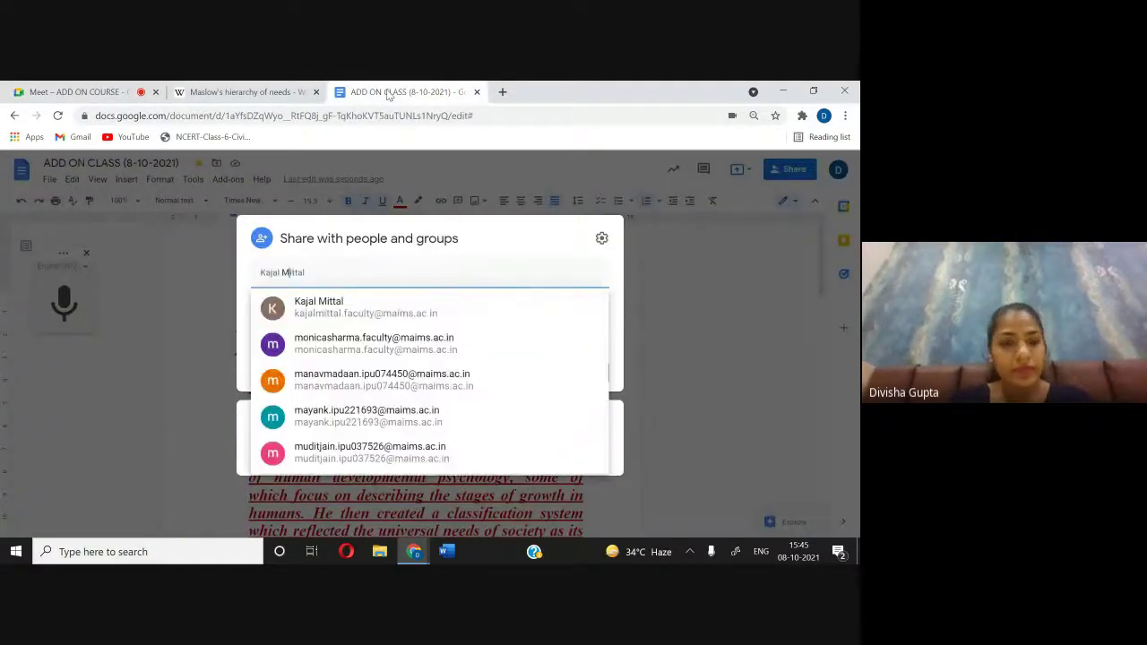
key("ctrl+a")
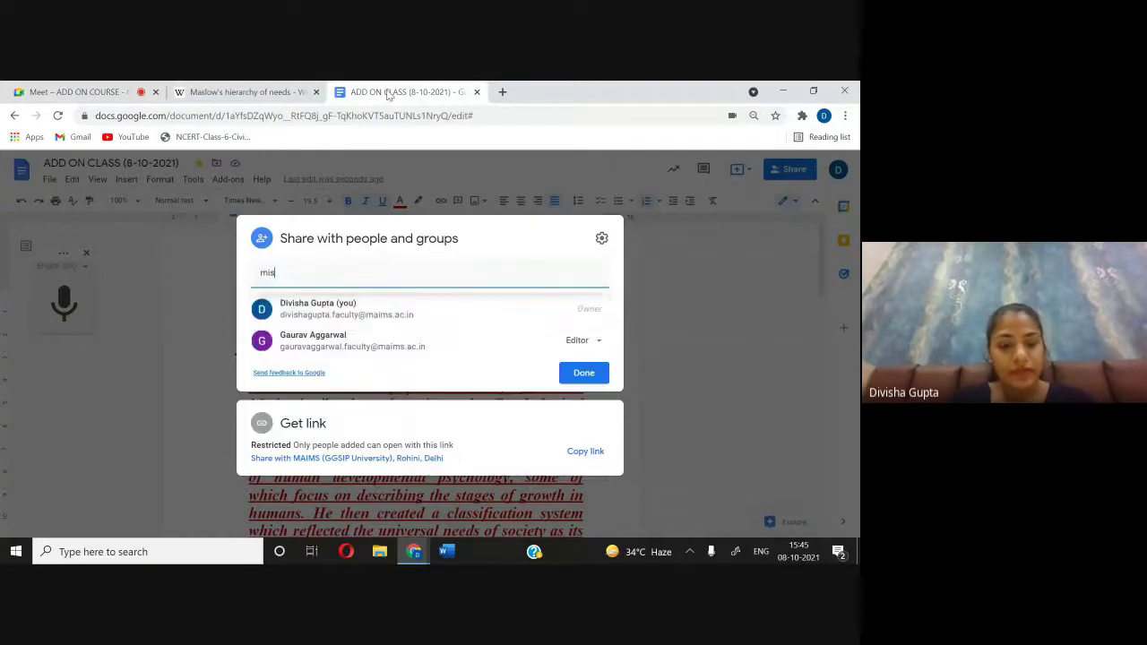
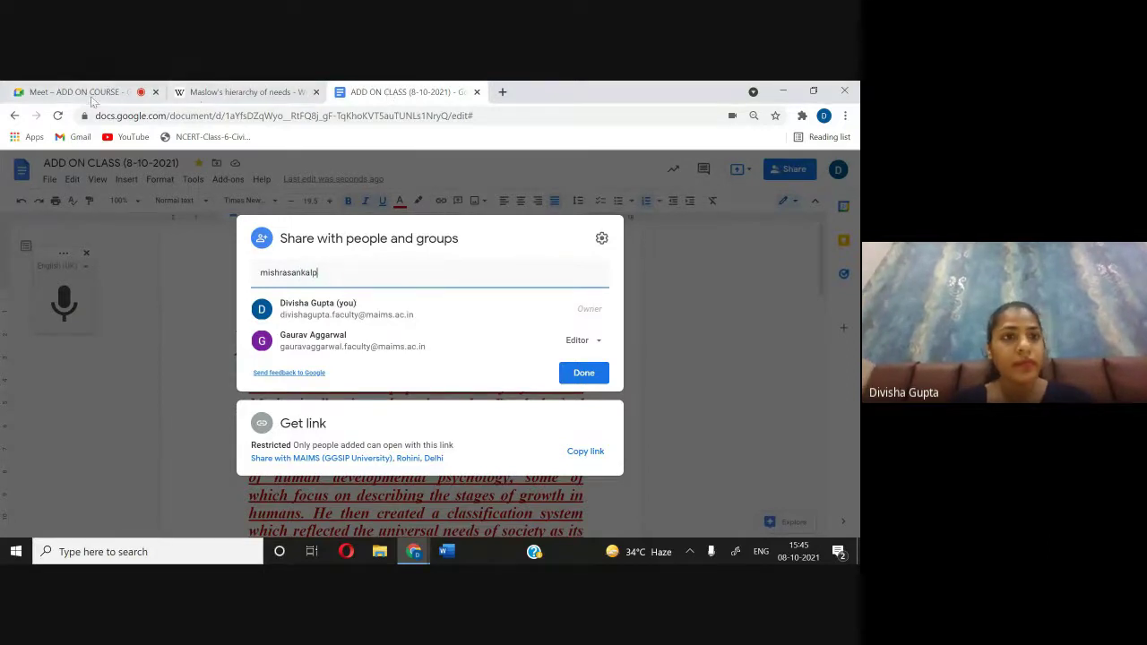
left_click(80, 91)
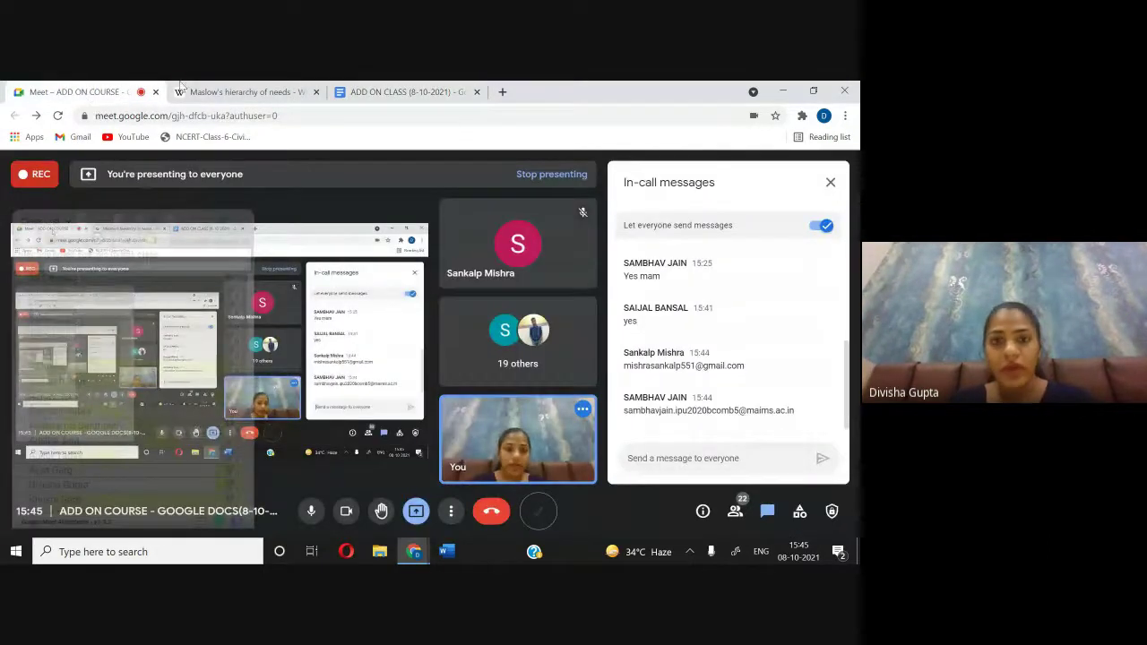
left_click(374, 93)
type("551")
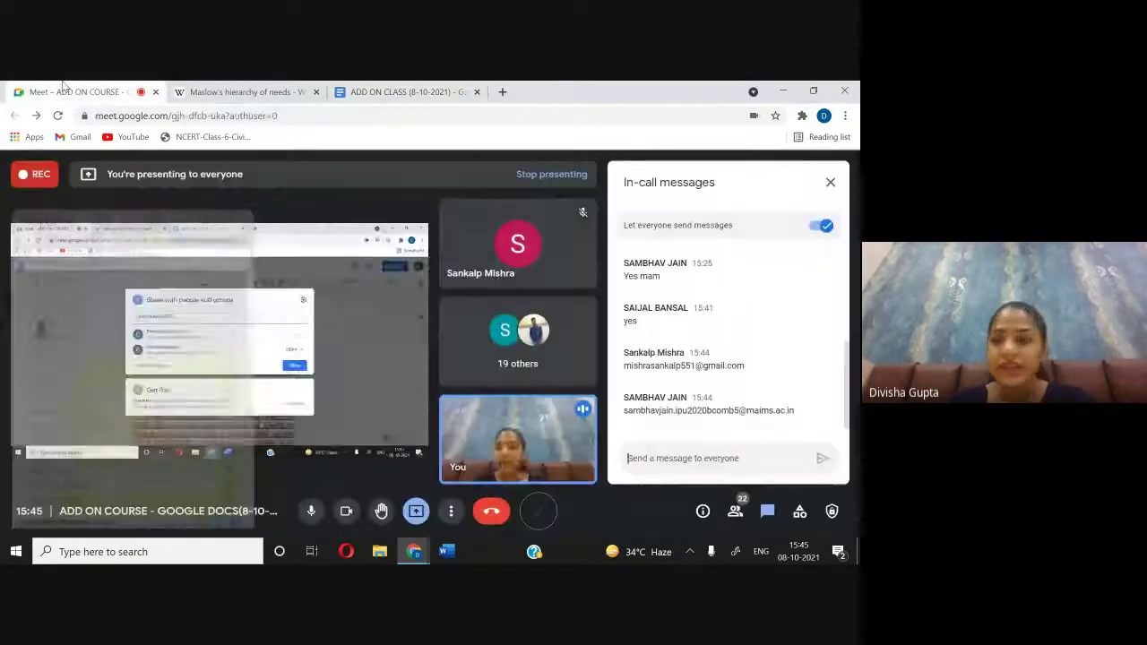
left_click(63, 91)
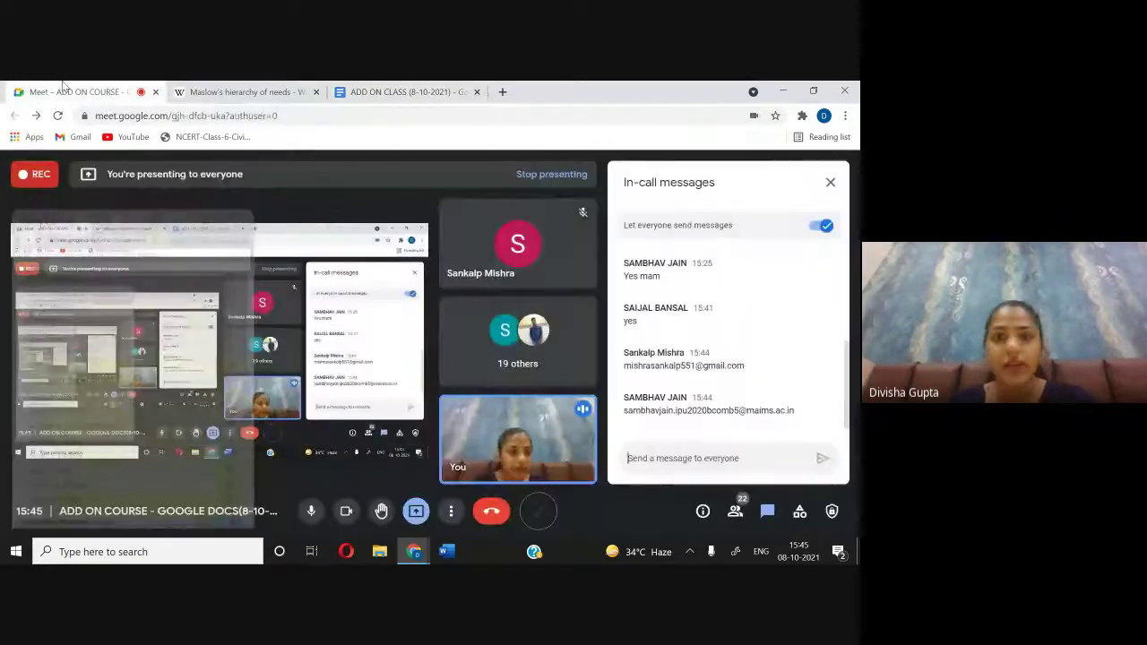
left_click(363, 97)
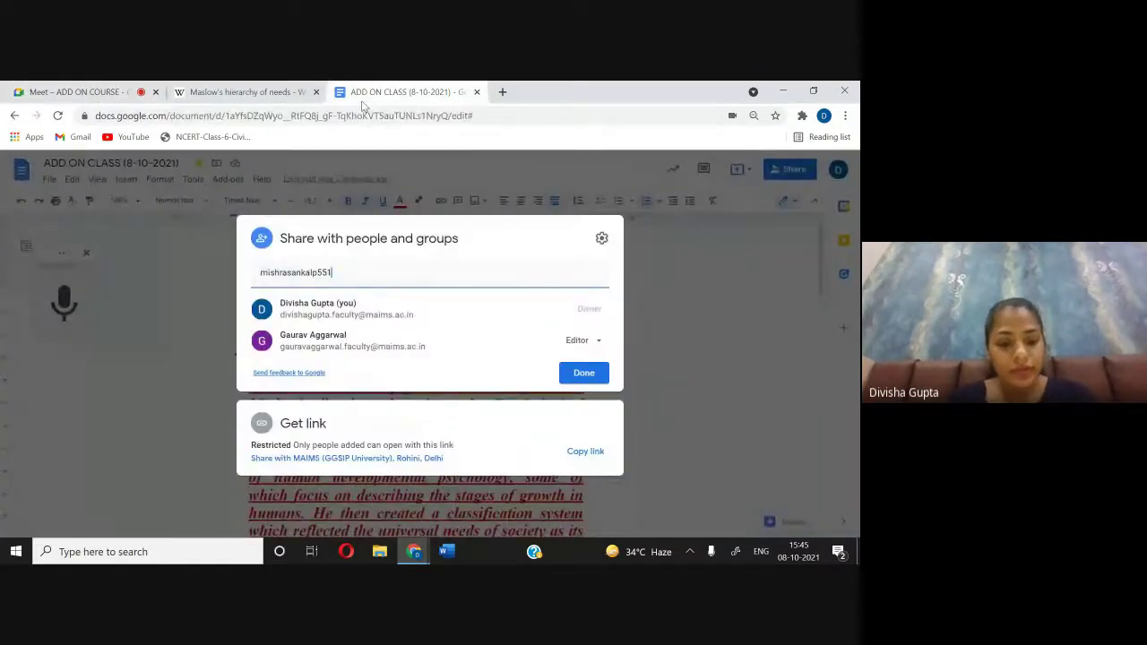
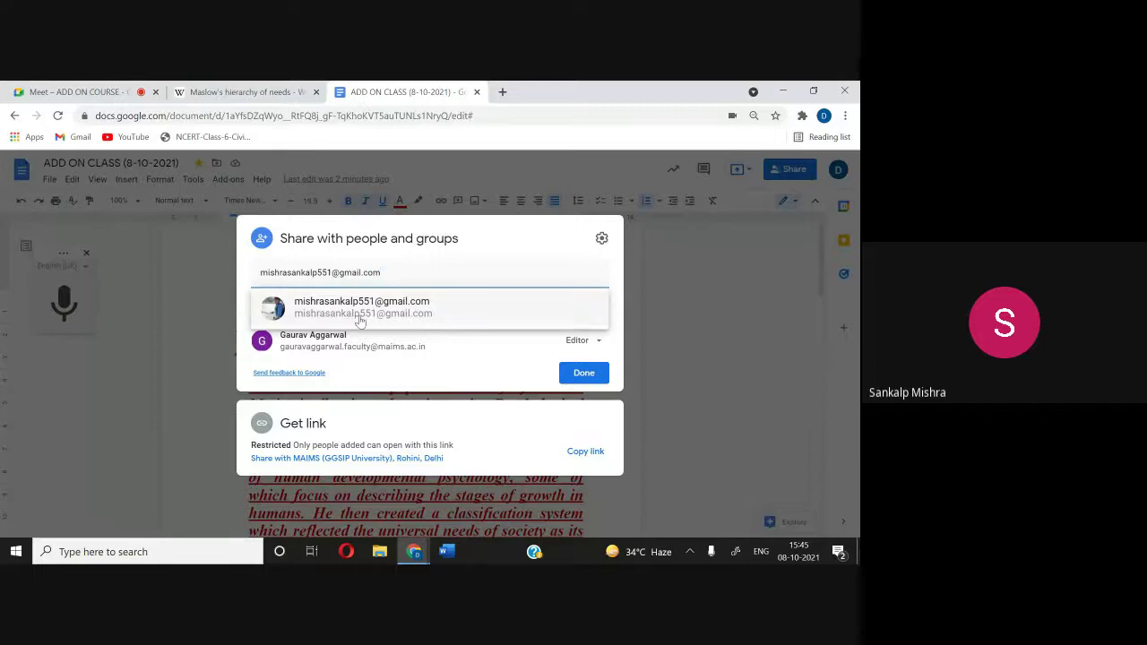
left_click(362, 316)
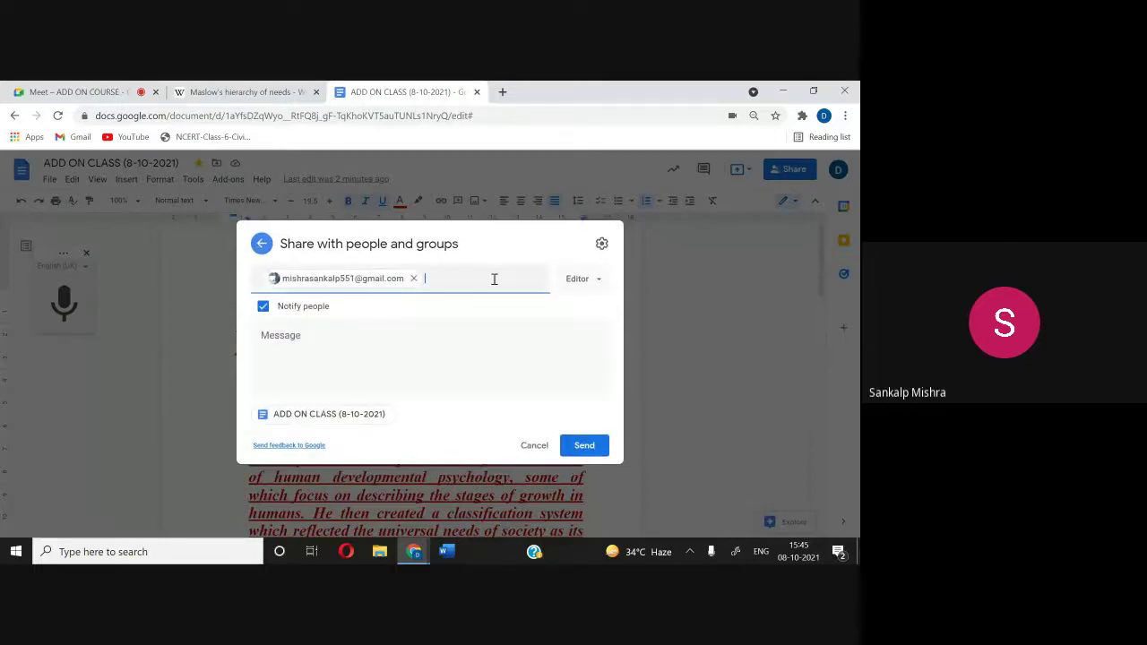
Step: Add the second student's college e-mail as a recipient and send the Editor invitation
left_click(108, 91)
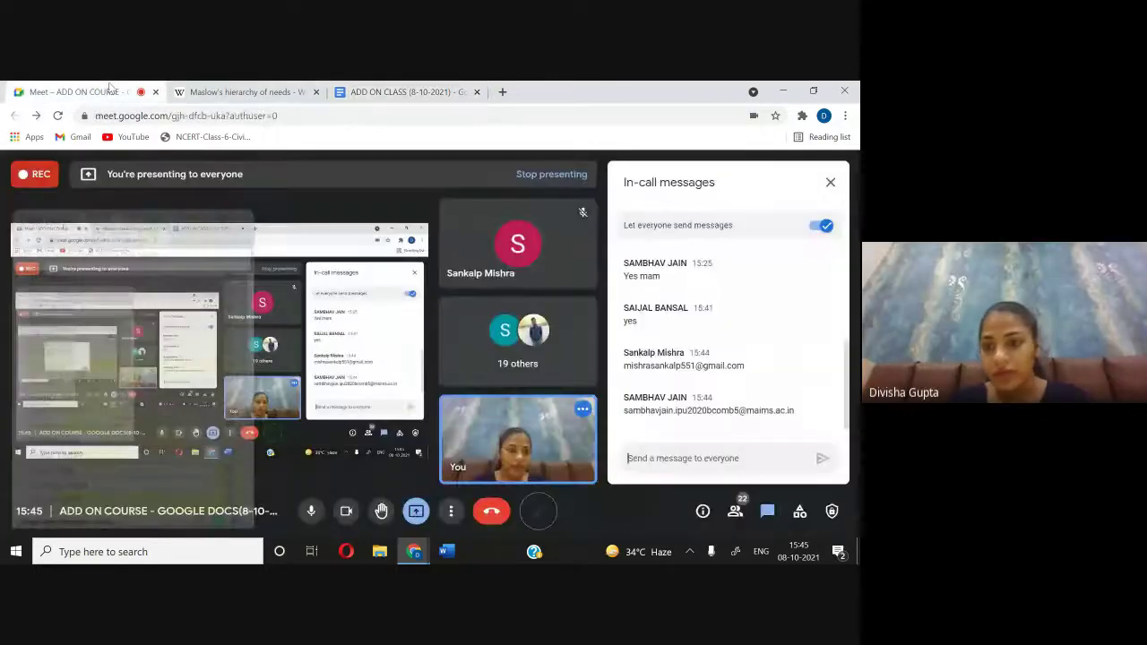
left_click(410, 95)
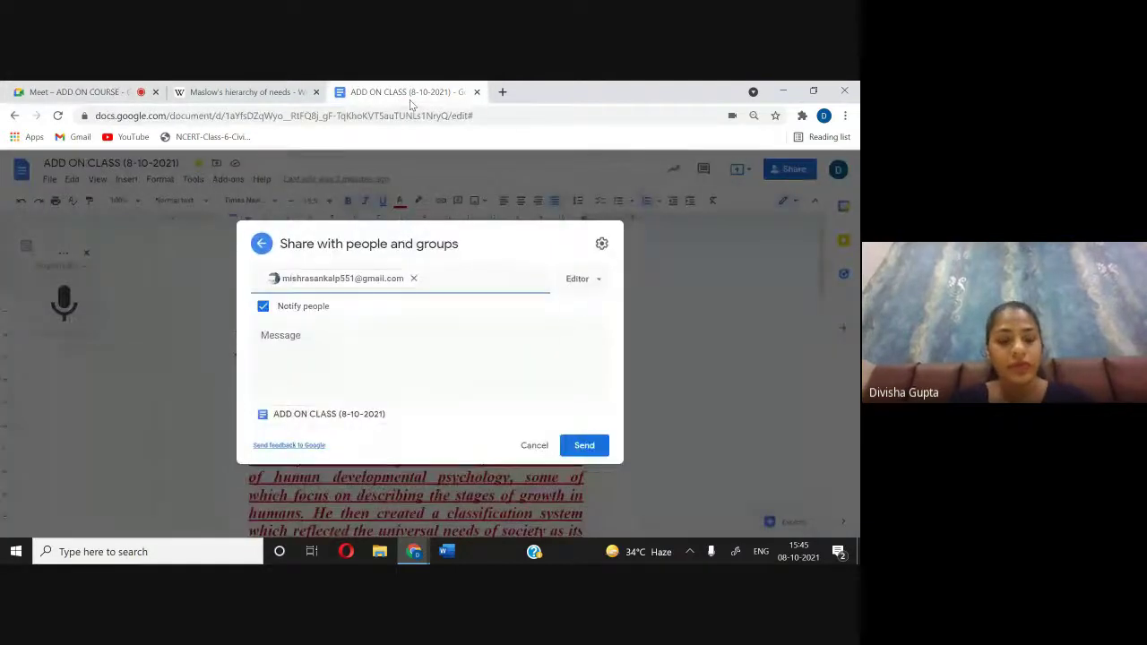
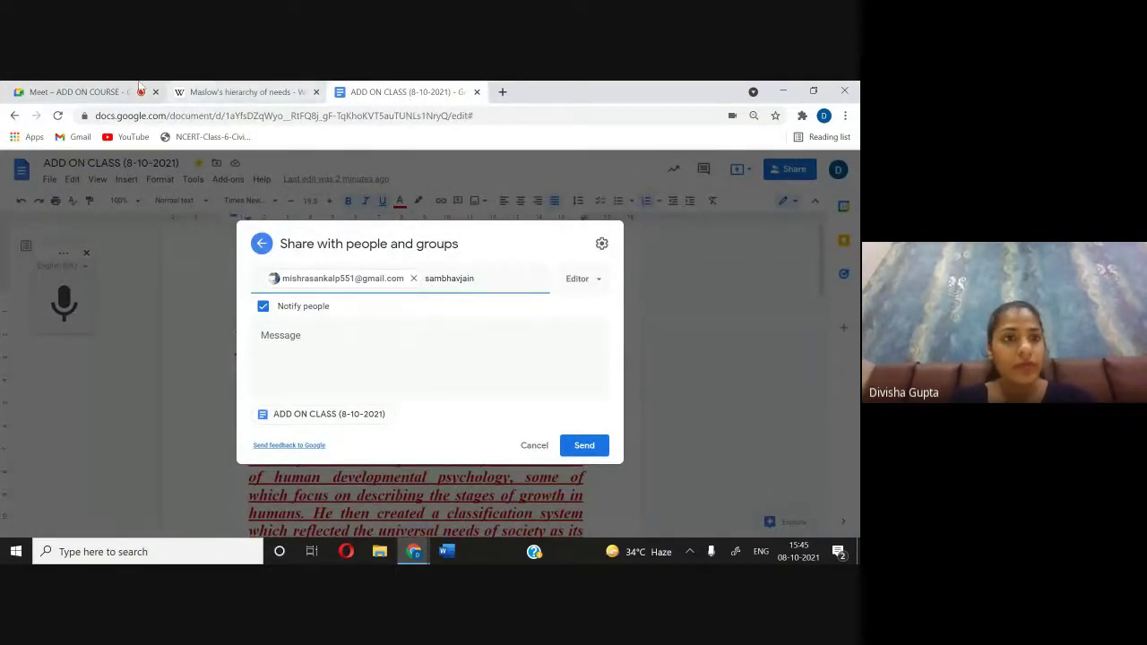
left_click(81, 90)
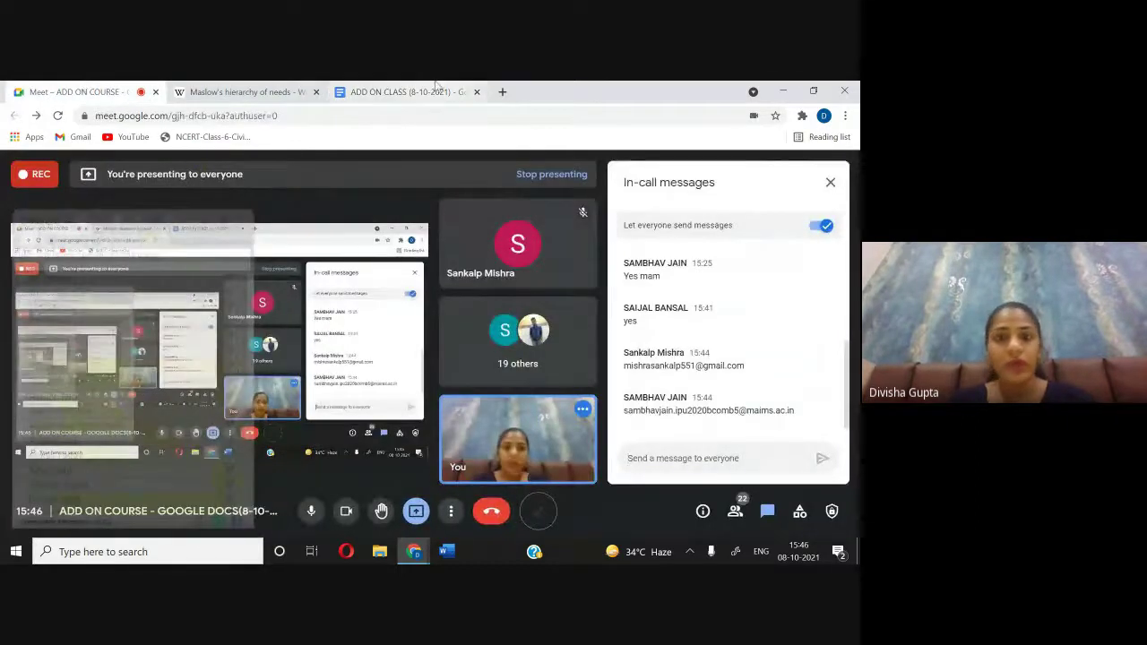
left_click(434, 90)
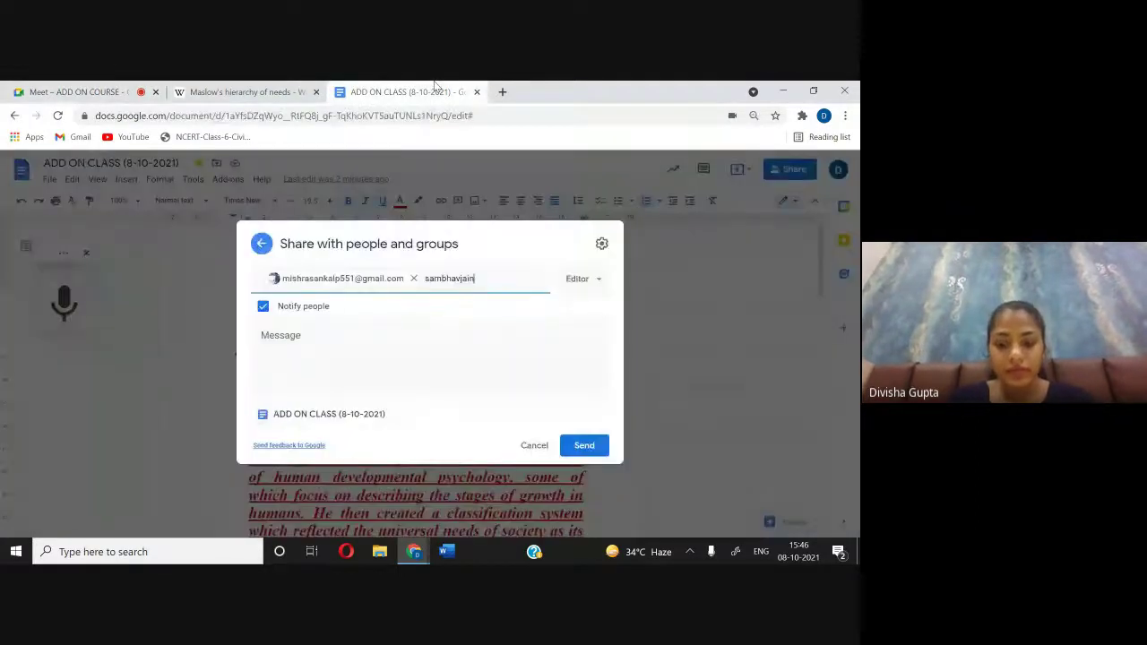
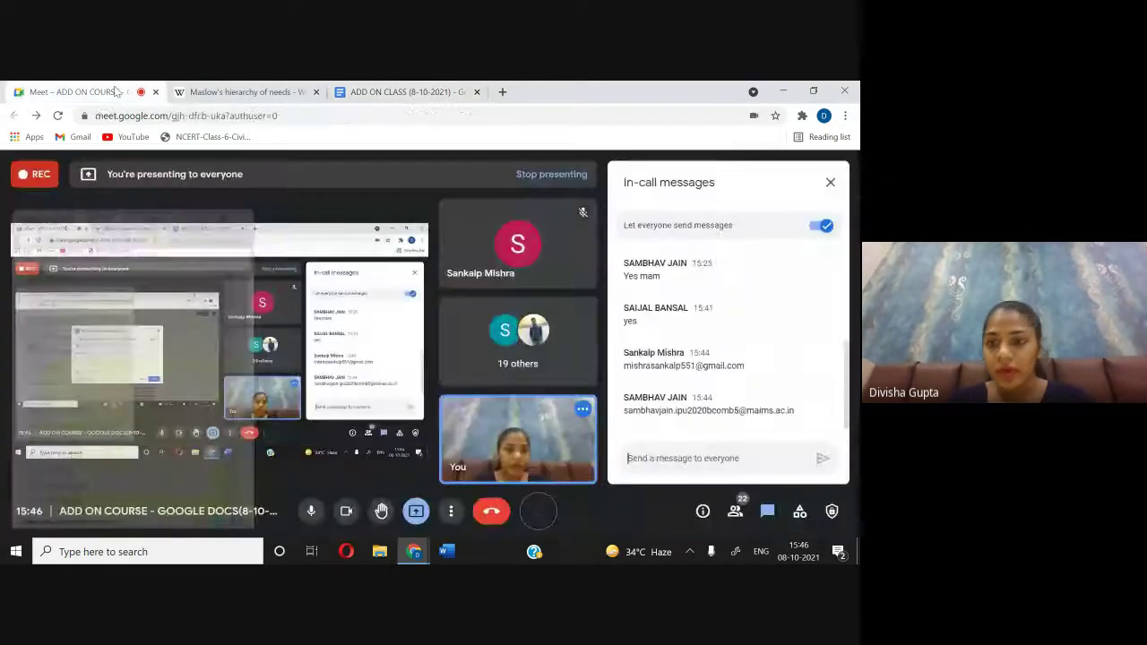
left_click(115, 91)
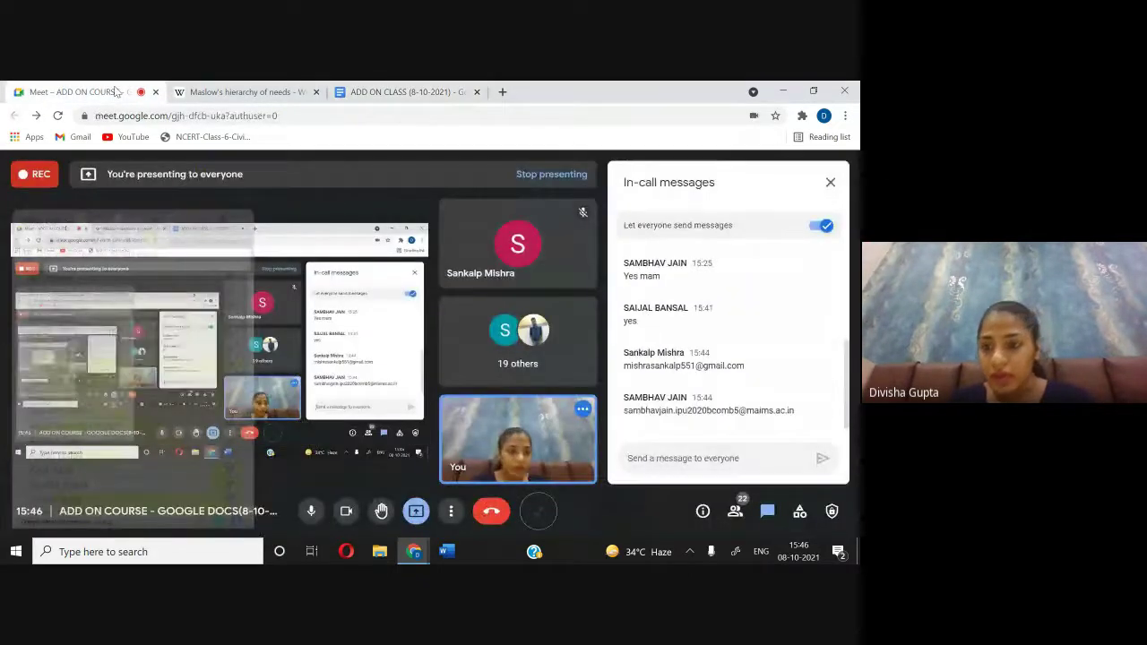
left_click(434, 95)
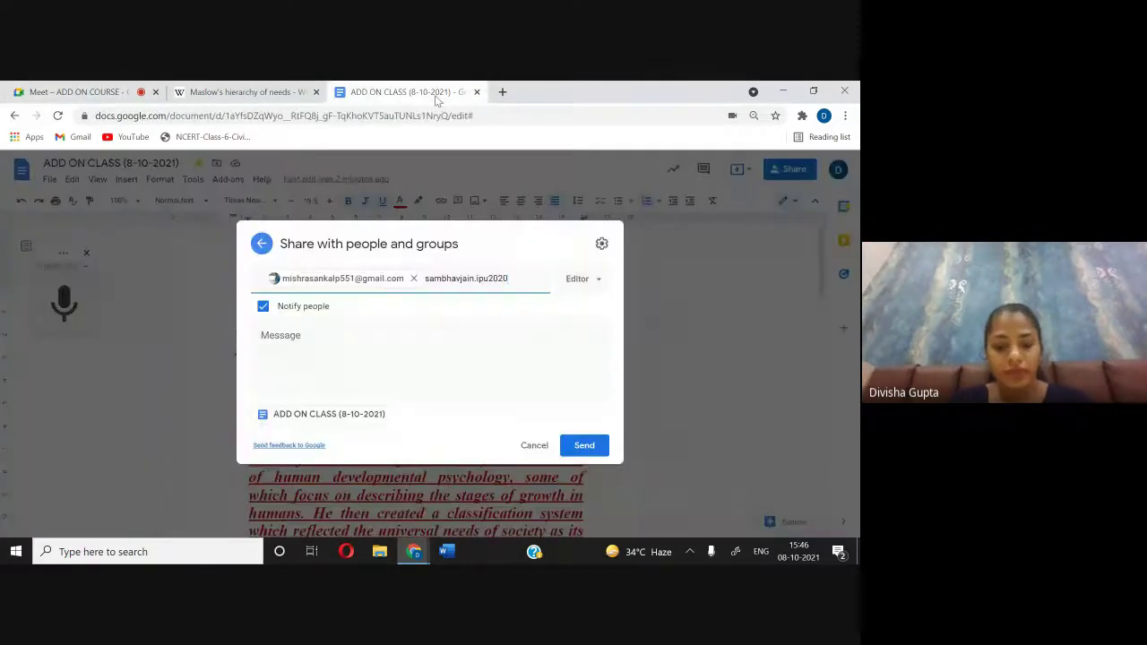
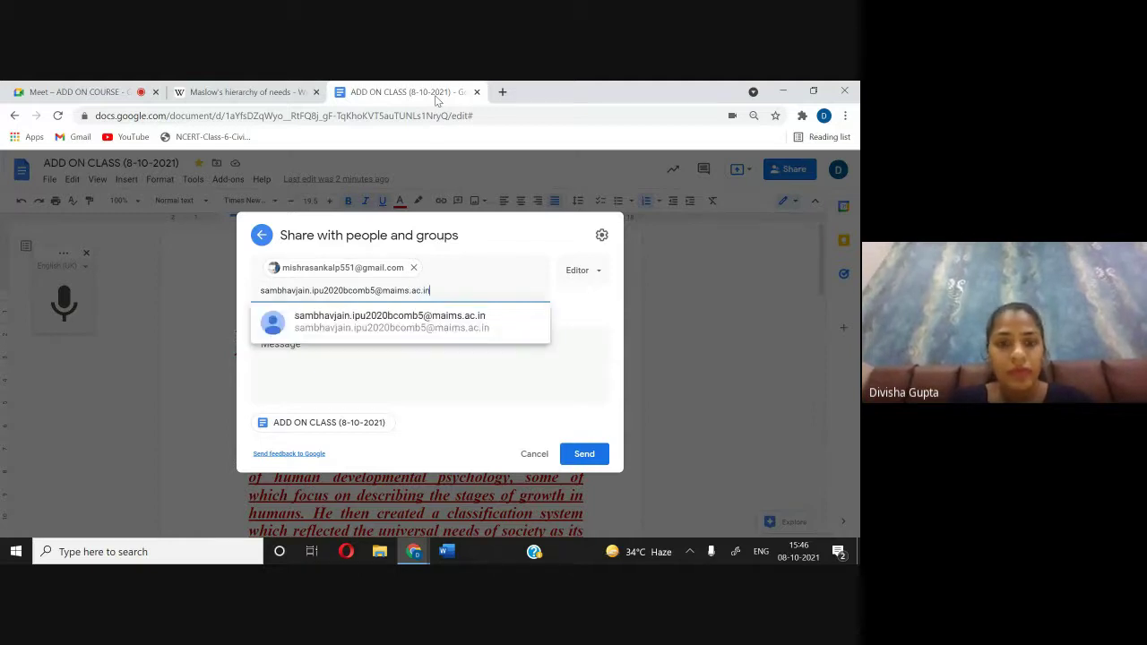
left_click(383, 328)
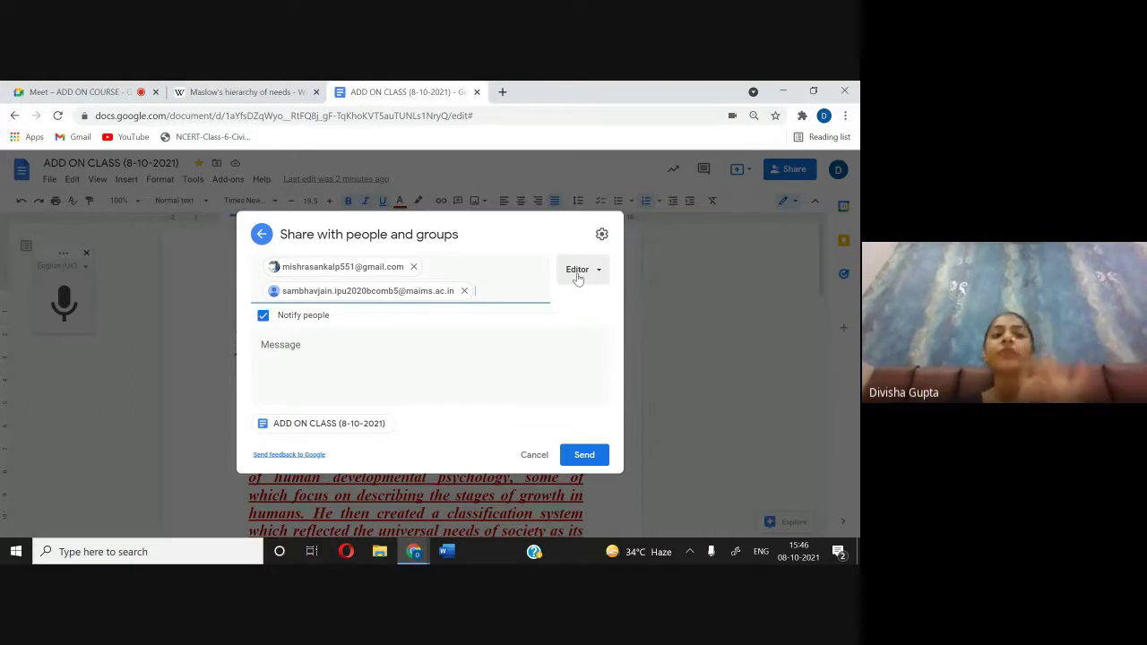
left_click(576, 458)
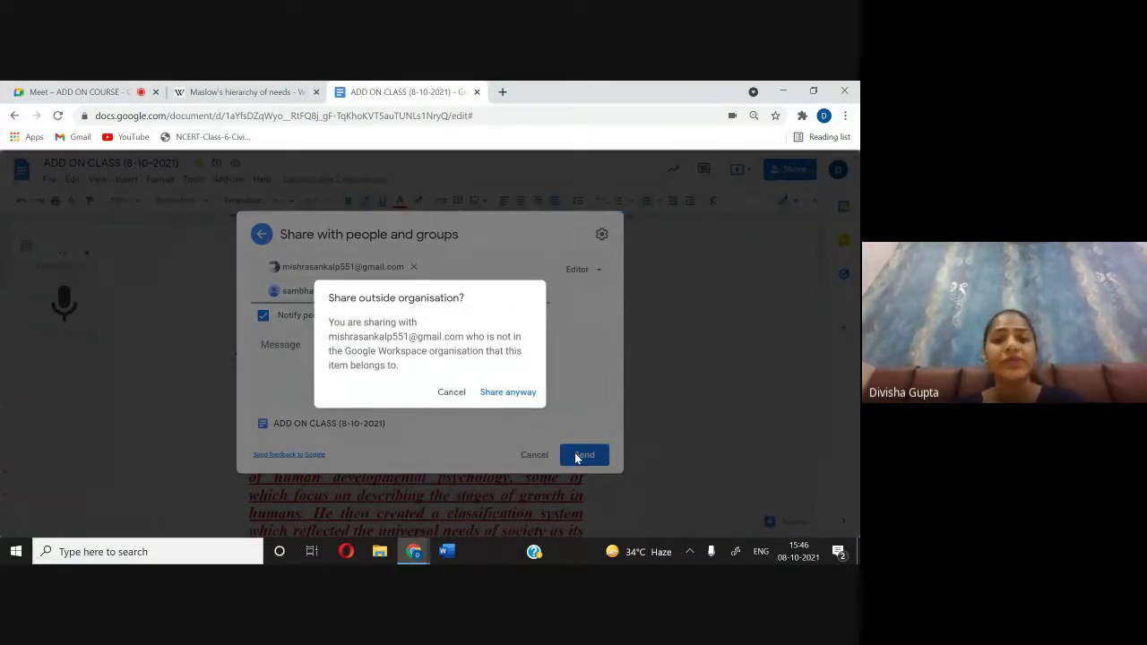
left_click(512, 390)
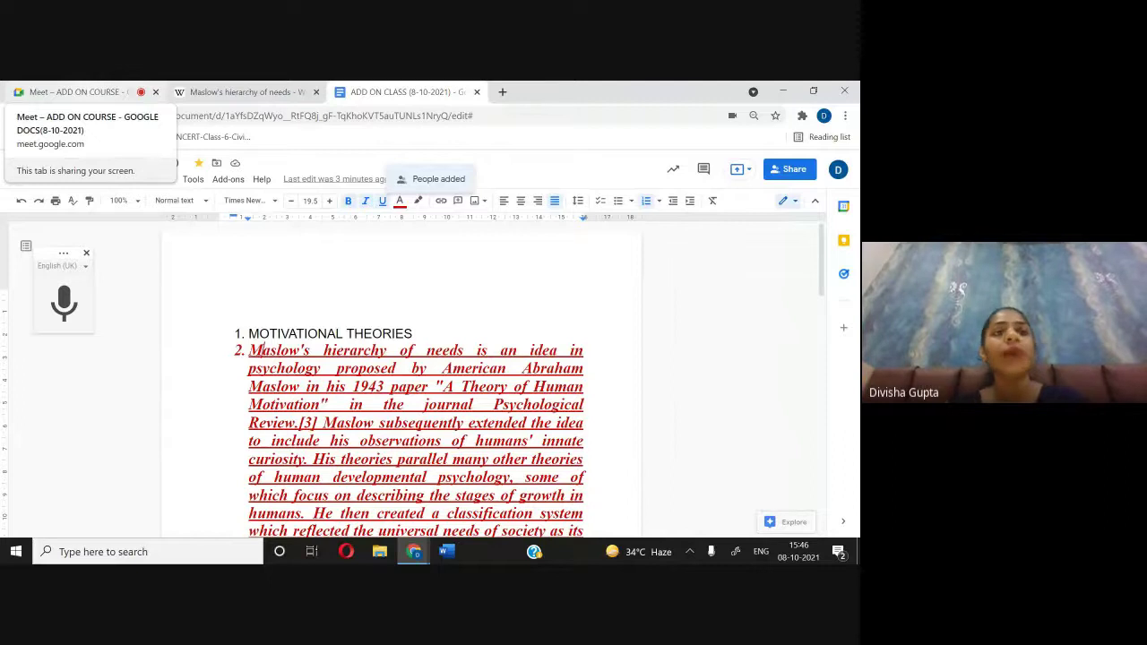
left_click(77, 91)
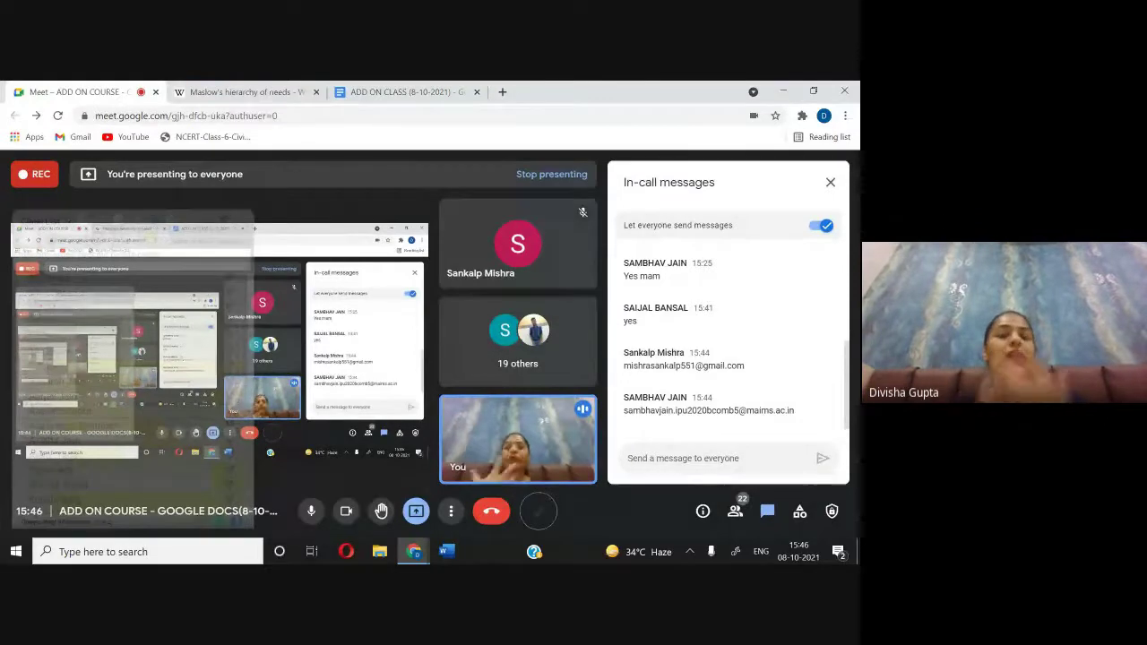
left_click(830, 182)
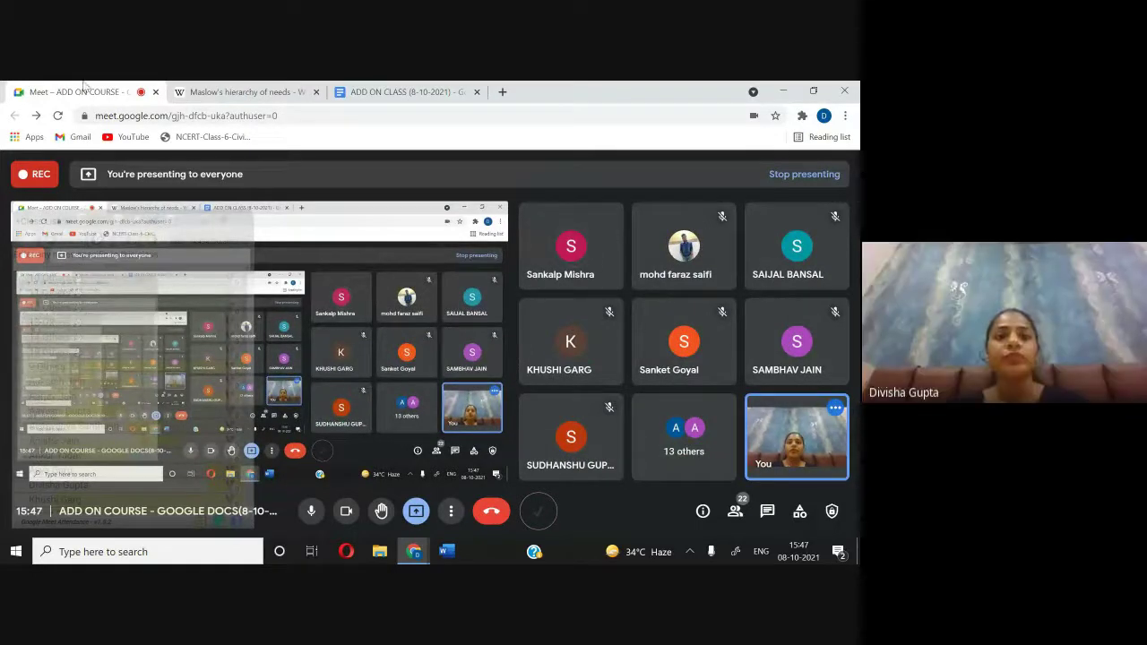
left_click(352, 93)
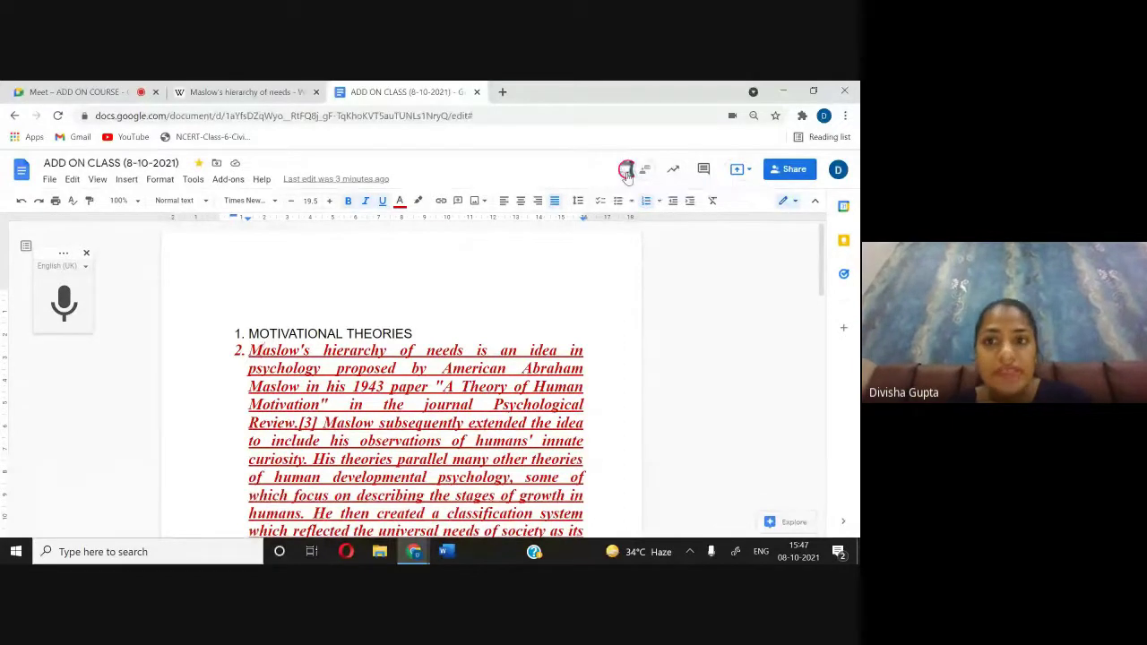
mouse_move(627, 174)
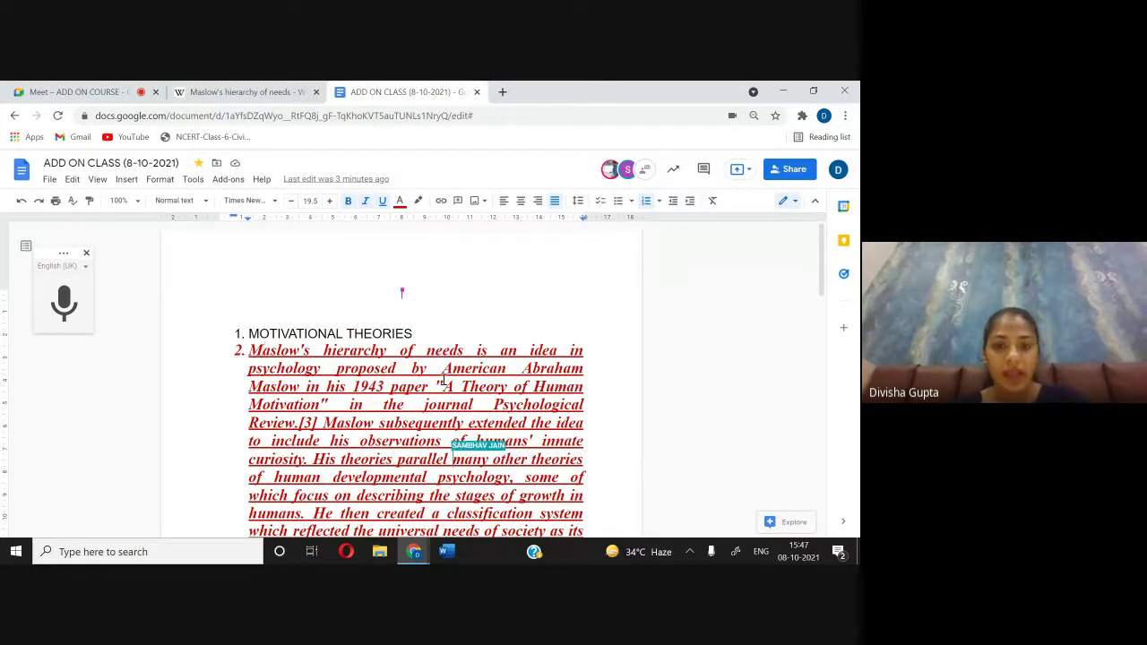
scroll(444, 378, "down", 2)
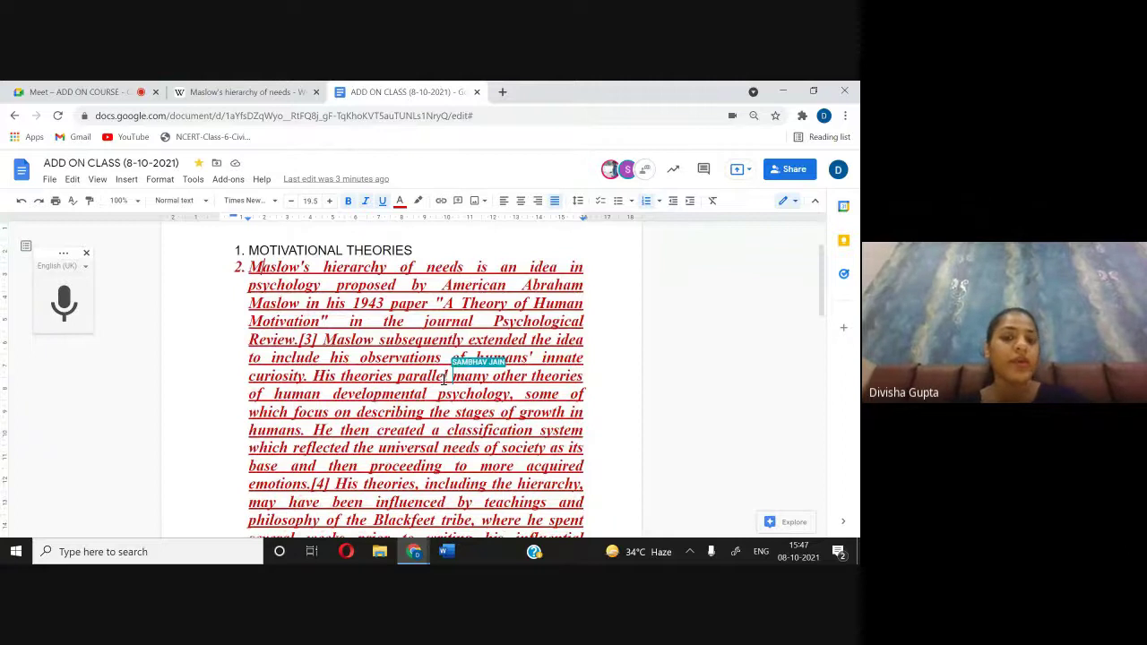
scroll(444, 379, "up", 2)
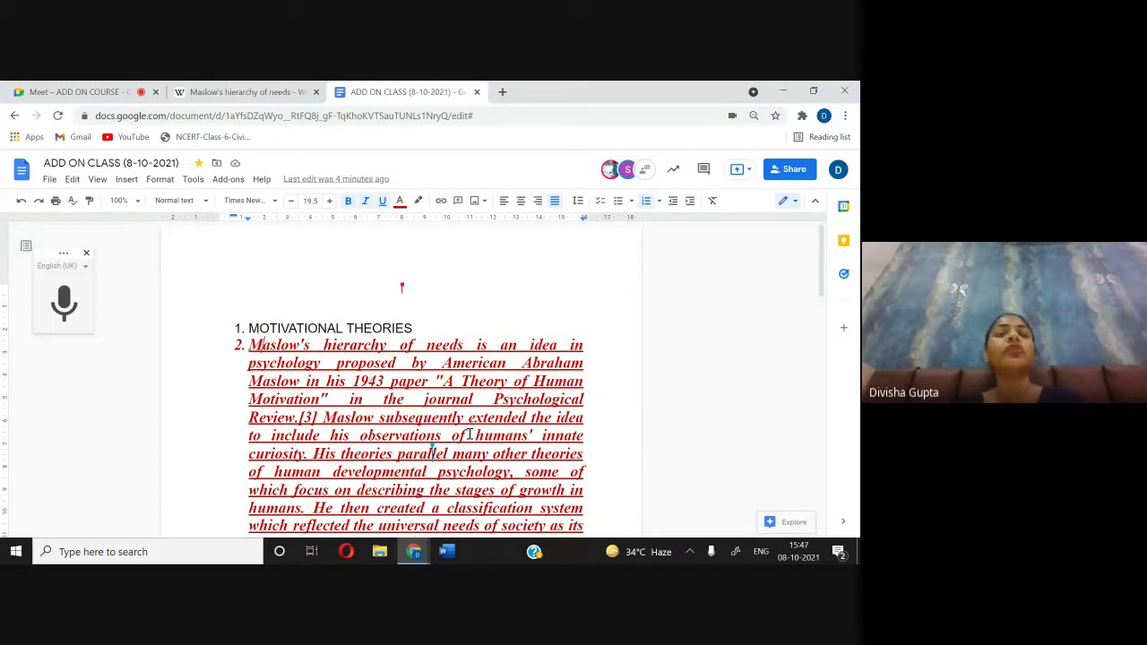
left_click(76, 93)
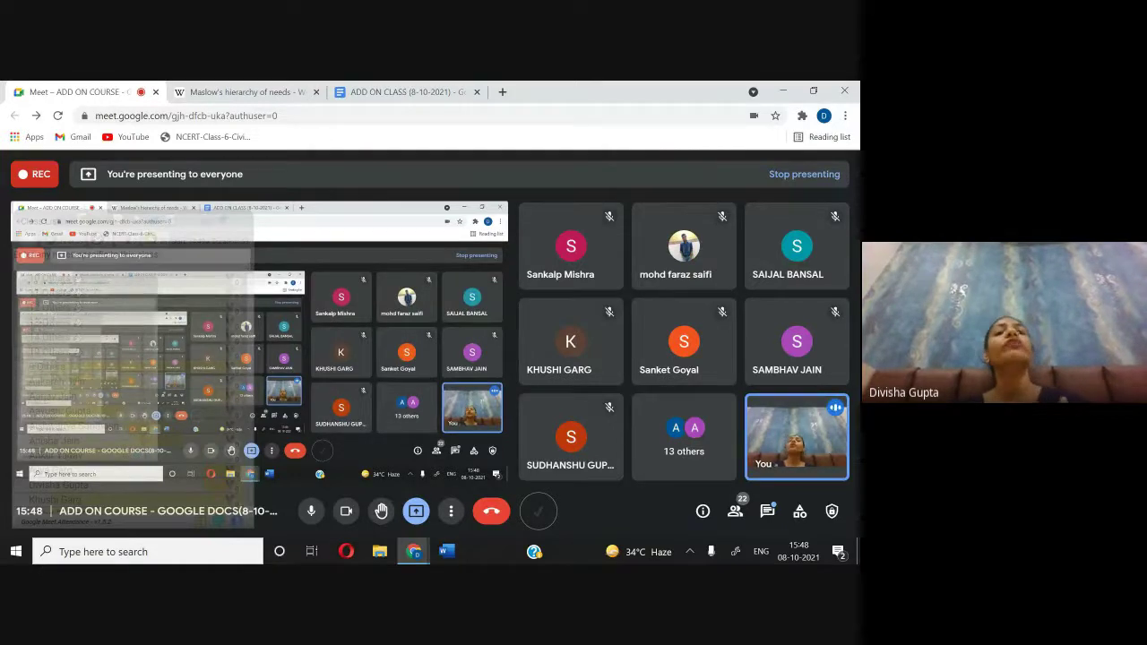
left_click(422, 91)
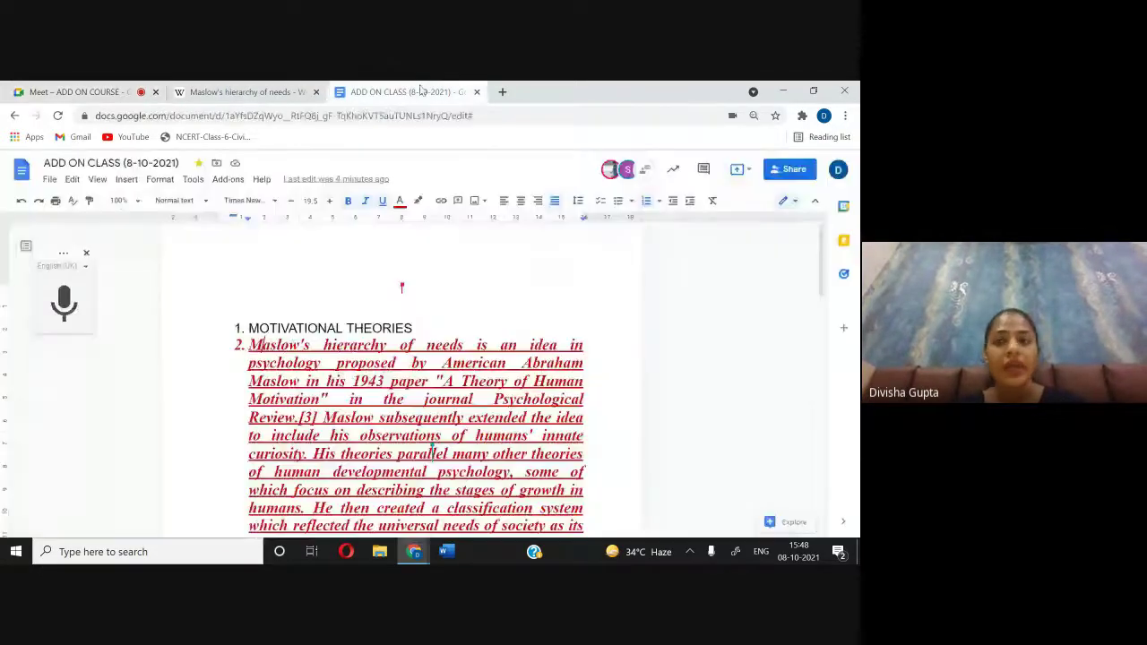
left_click(739, 171)
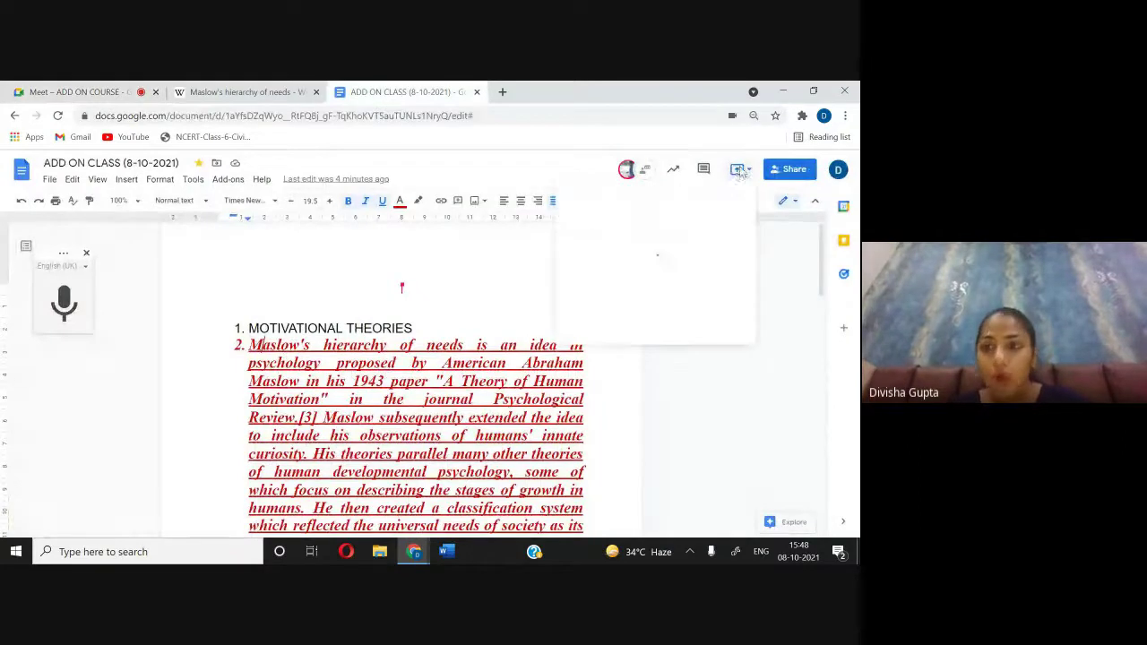
left_click(778, 421)
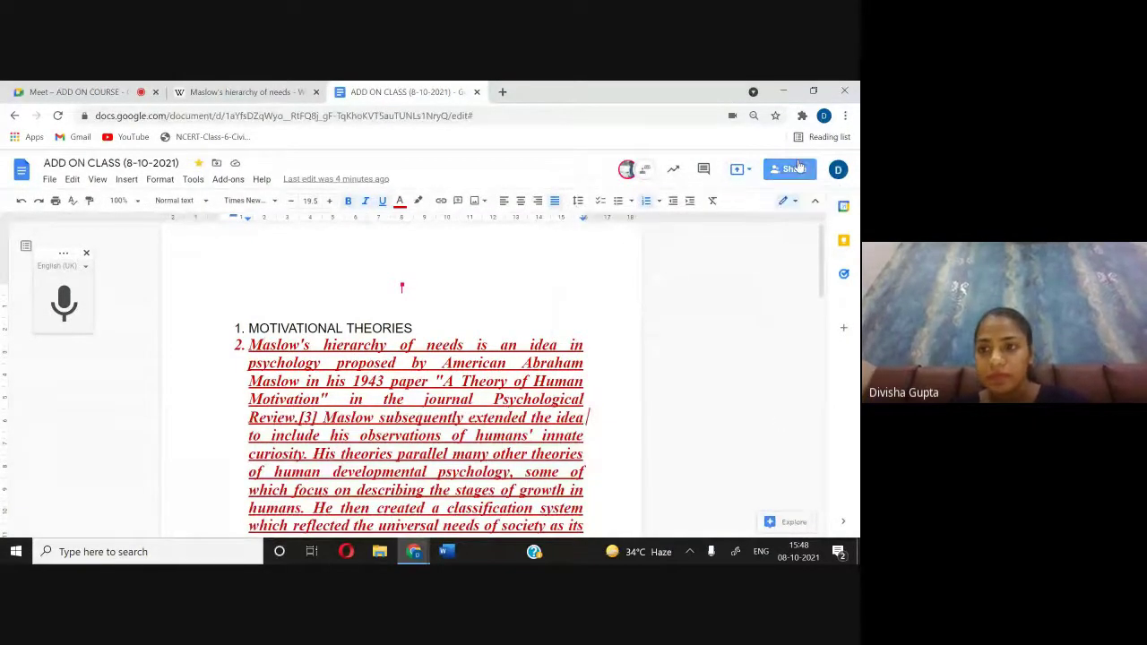
left_click(791, 170)
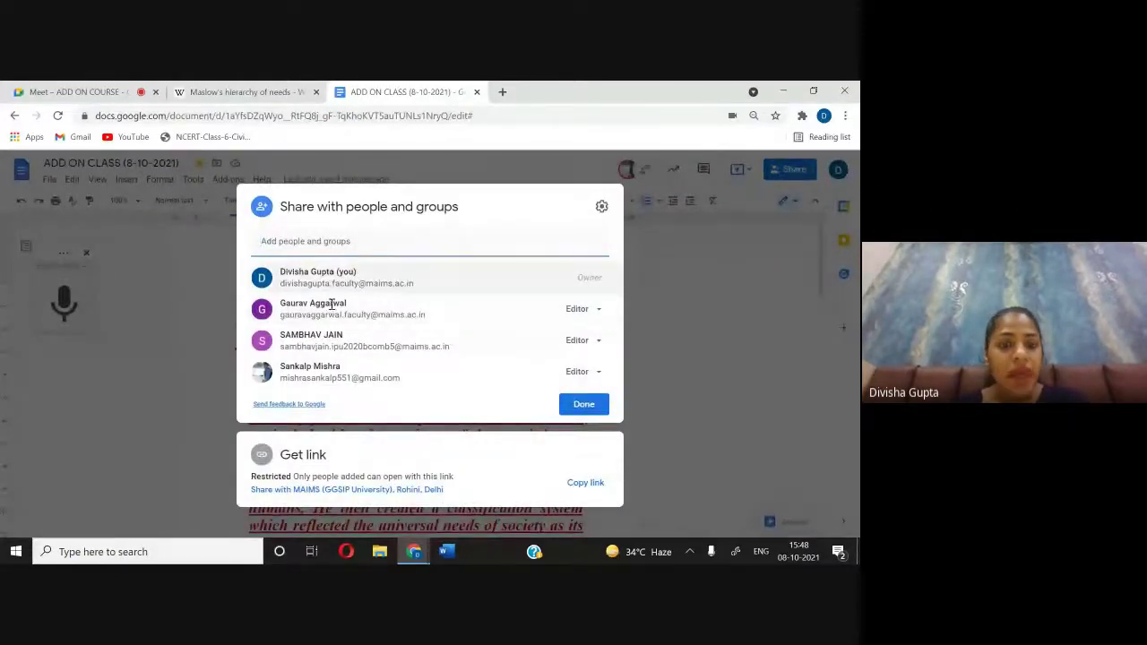
left_click(597, 342)
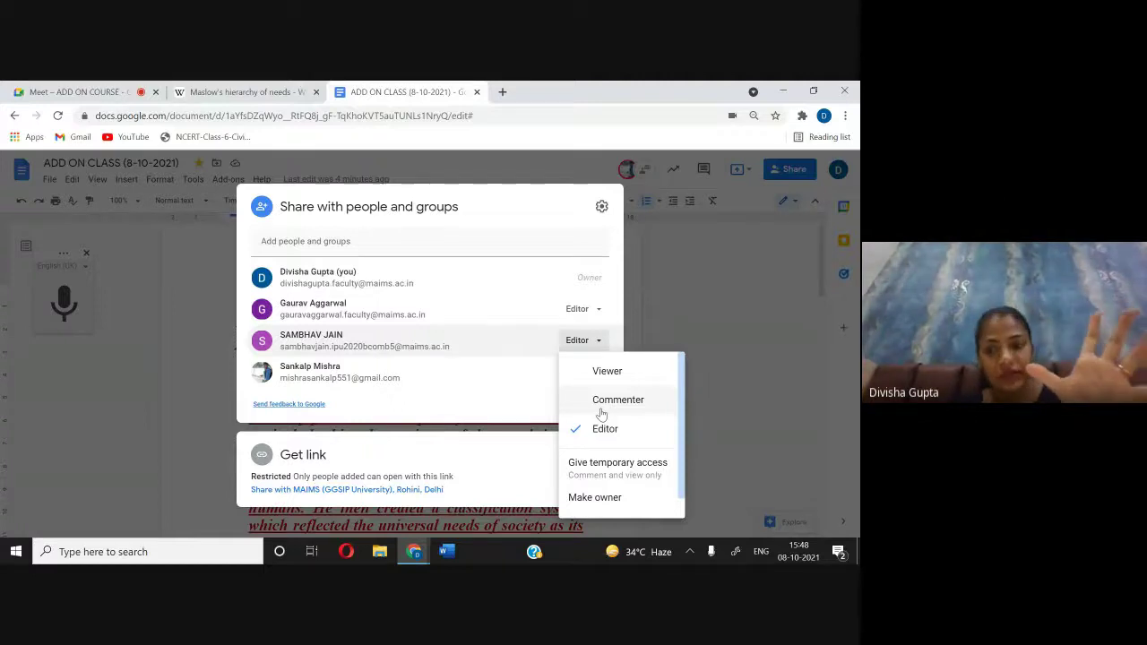
scroll(639, 436, "down", 1)
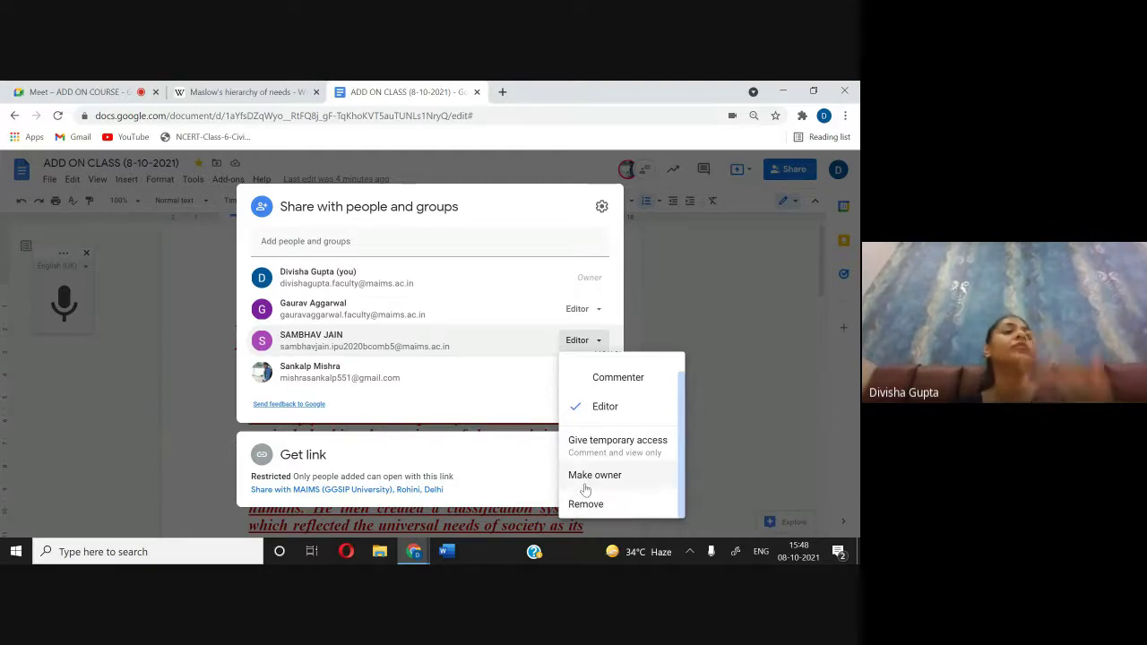
left_click(757, 350)
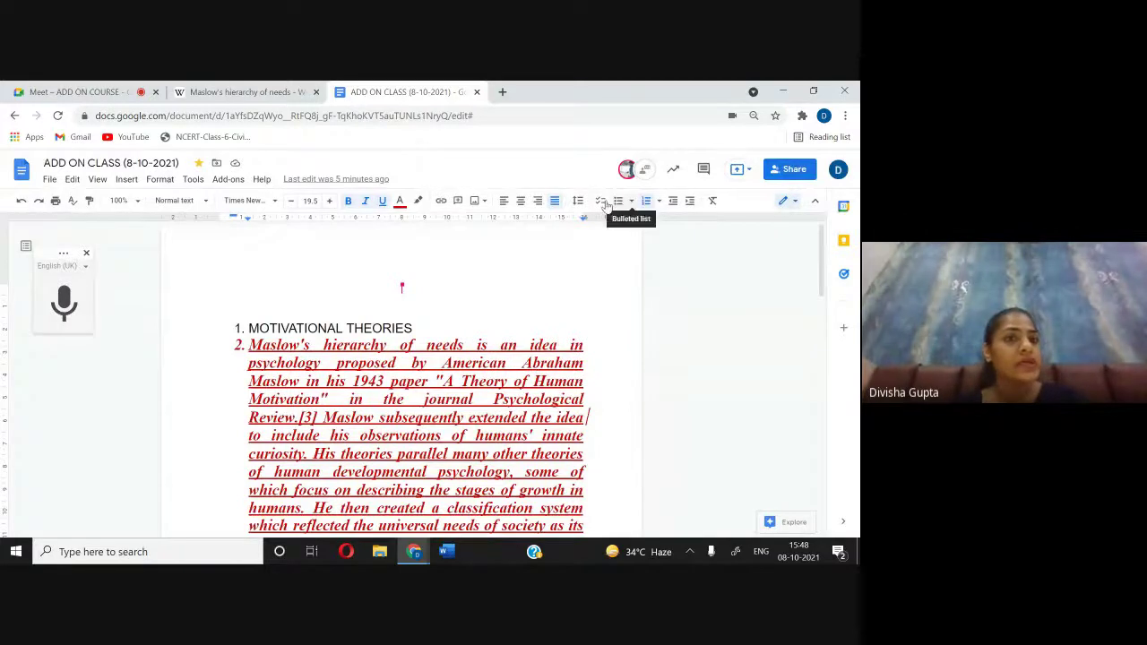
left_click(108, 91)
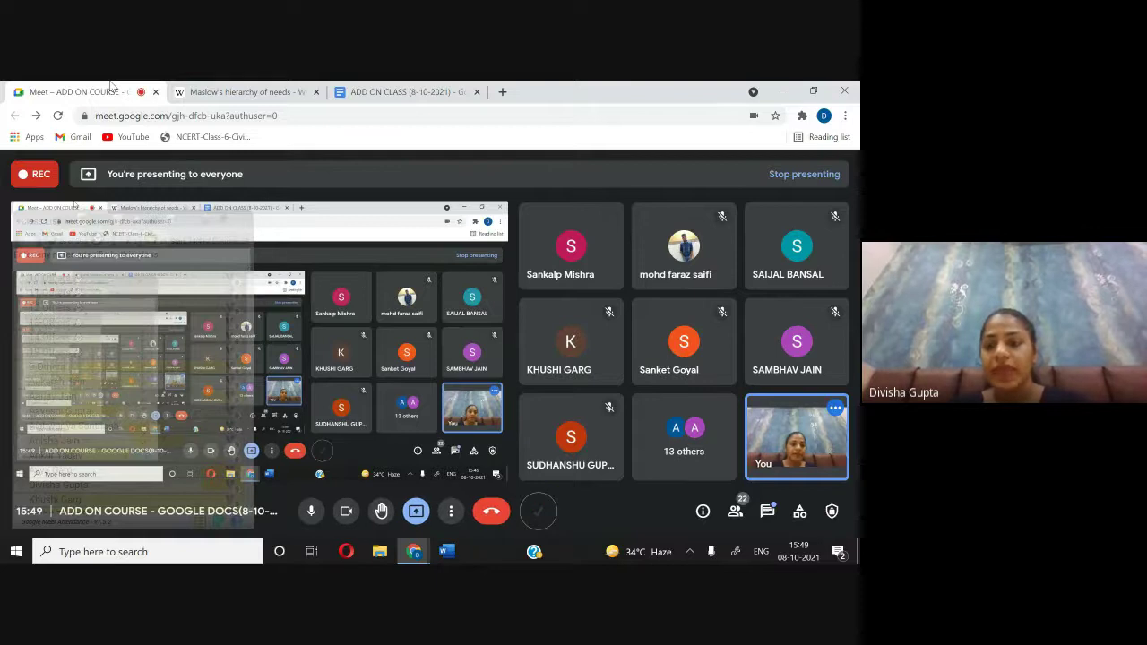
Step: Review the in-call chat and the list of participants, then close the People panel
key("ctrl+alt+c")
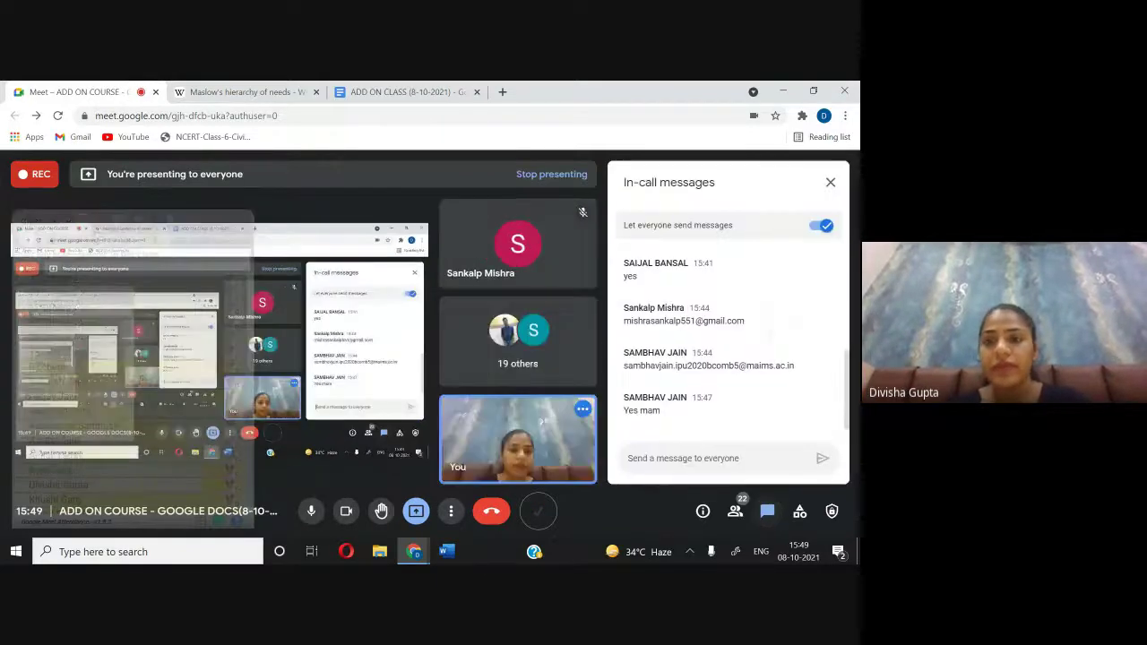
key("ctrl+alt+p")
scroll(728, 363, "down", 10)
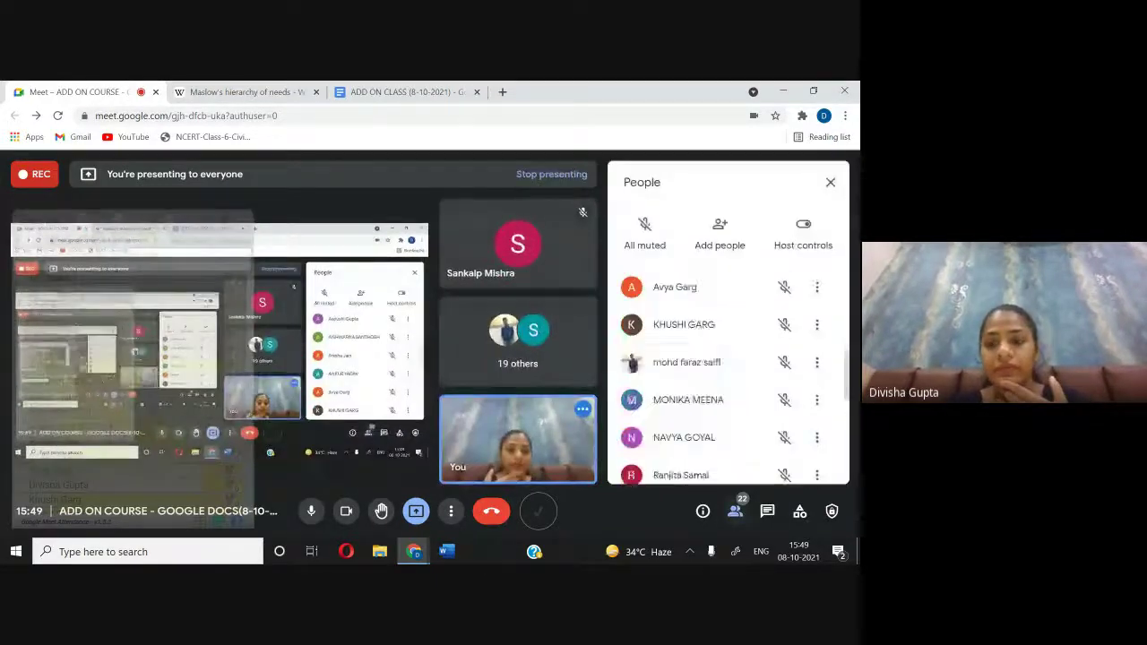
scroll(728, 363, "down", 2)
scroll(727, 363, "up", 10)
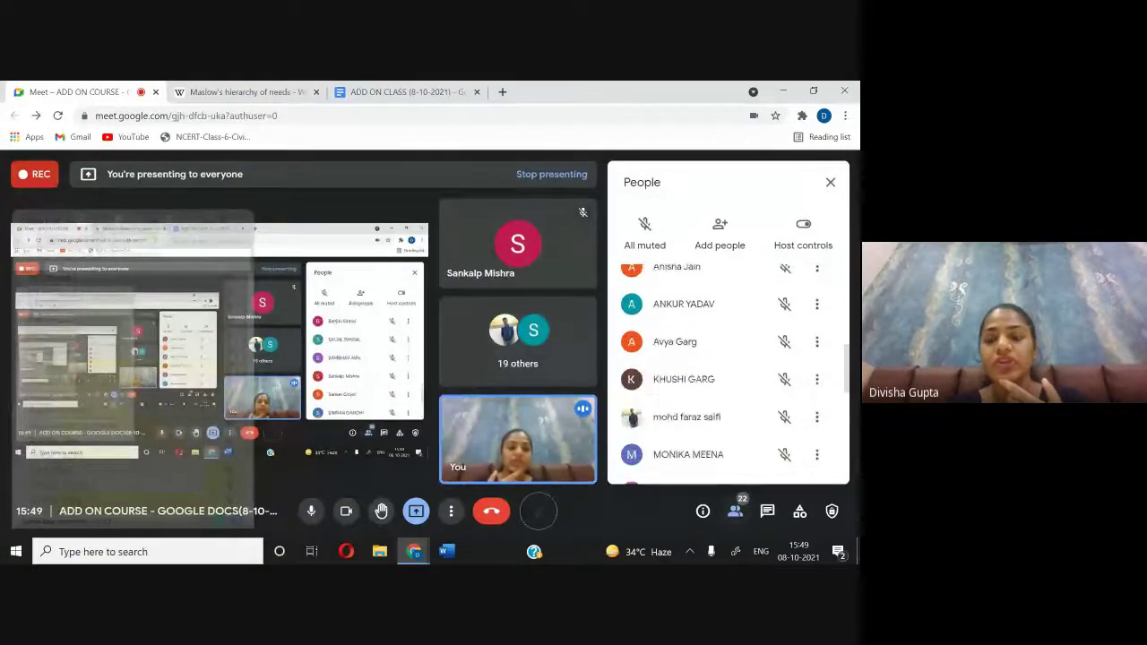
key("ctrl+alt+p")
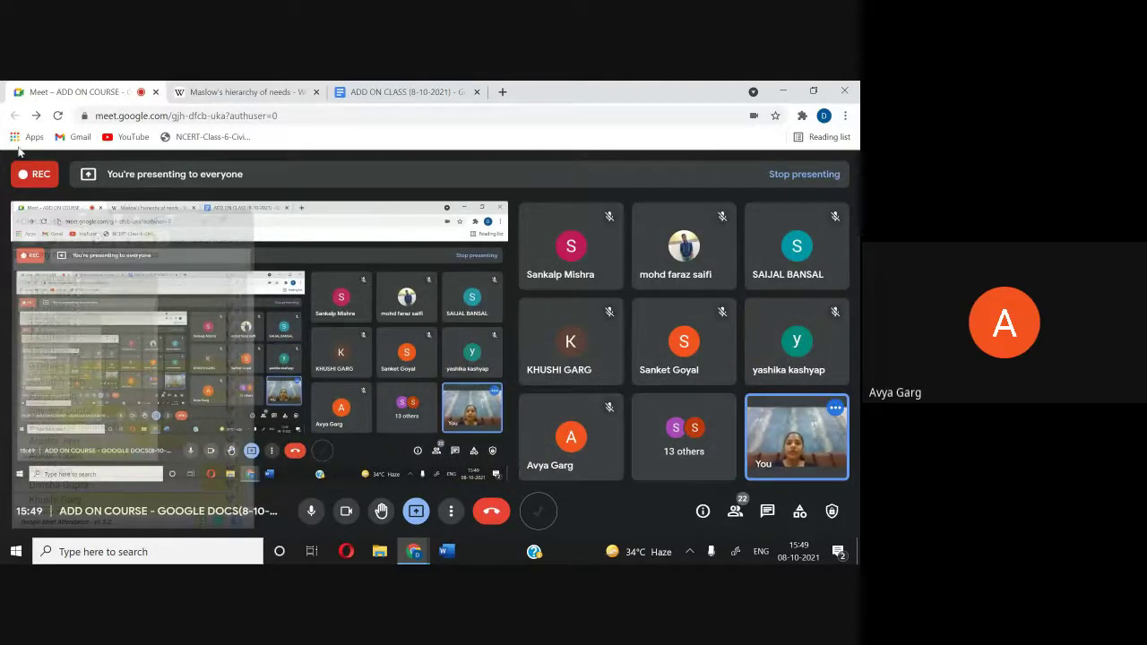
Step: Close the ADD ON CLASS document tab, then stop presenting from the Meet call
left_click(408, 92)
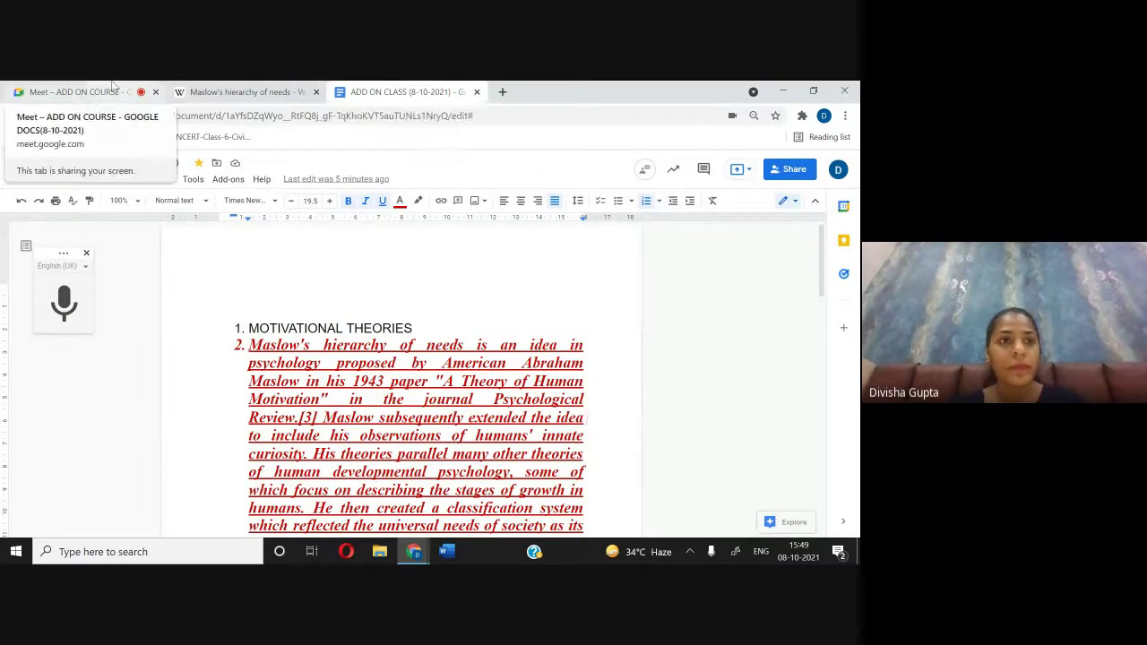
left_click(72, 91)
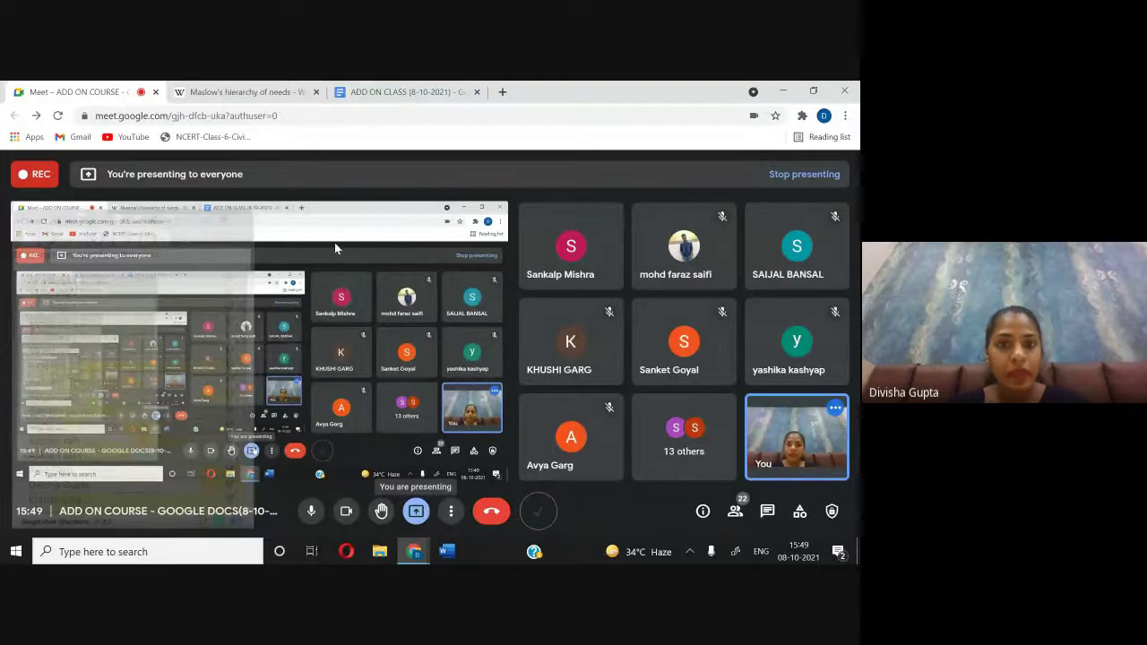
left_click(400, 90)
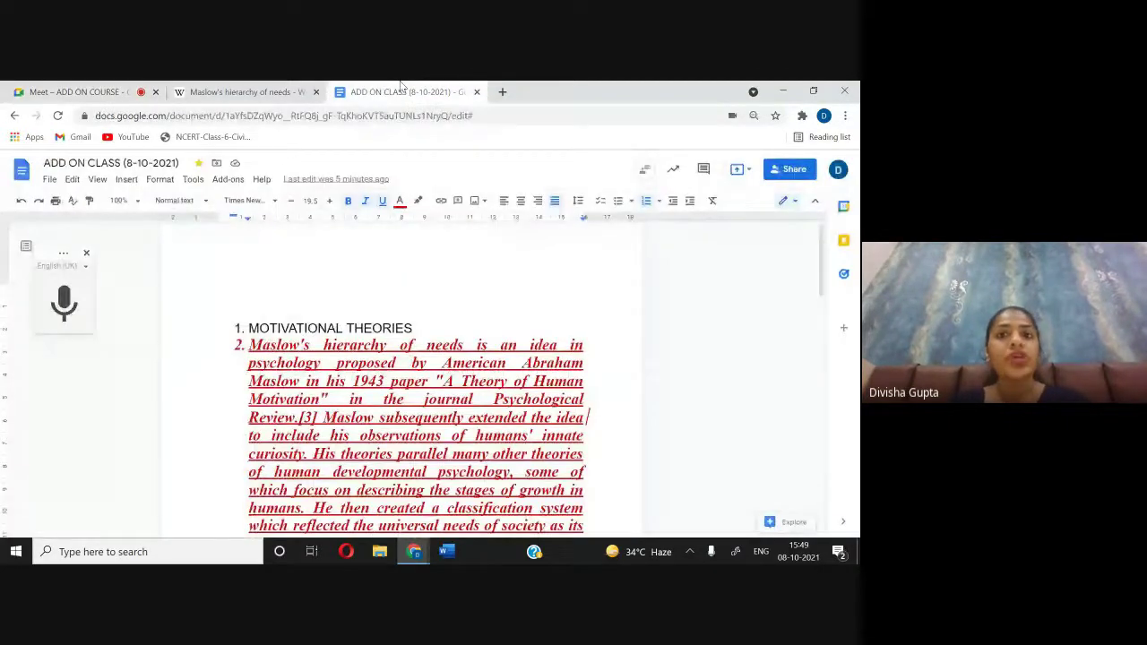
left_click(477, 92)
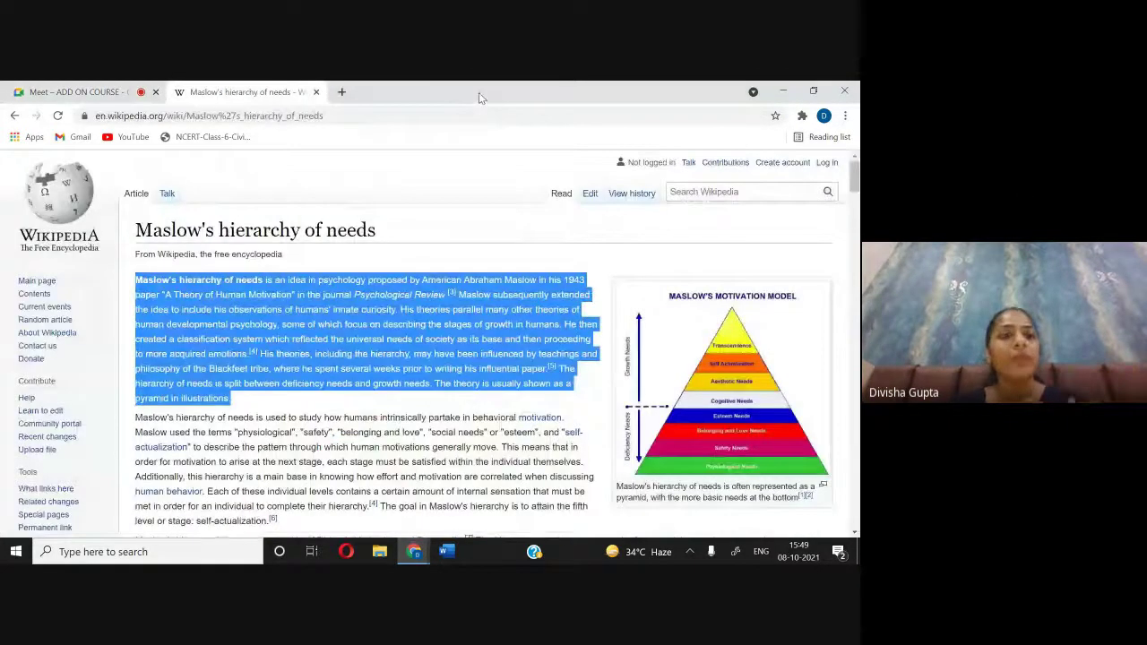
left_click(105, 92)
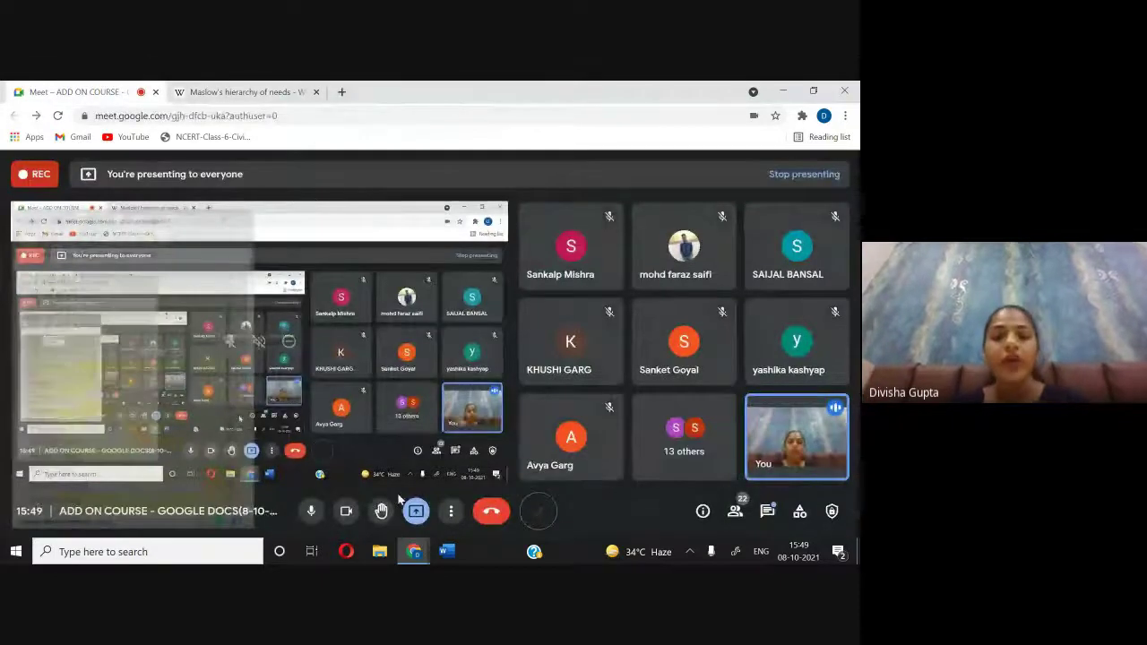
left_click(409, 521)
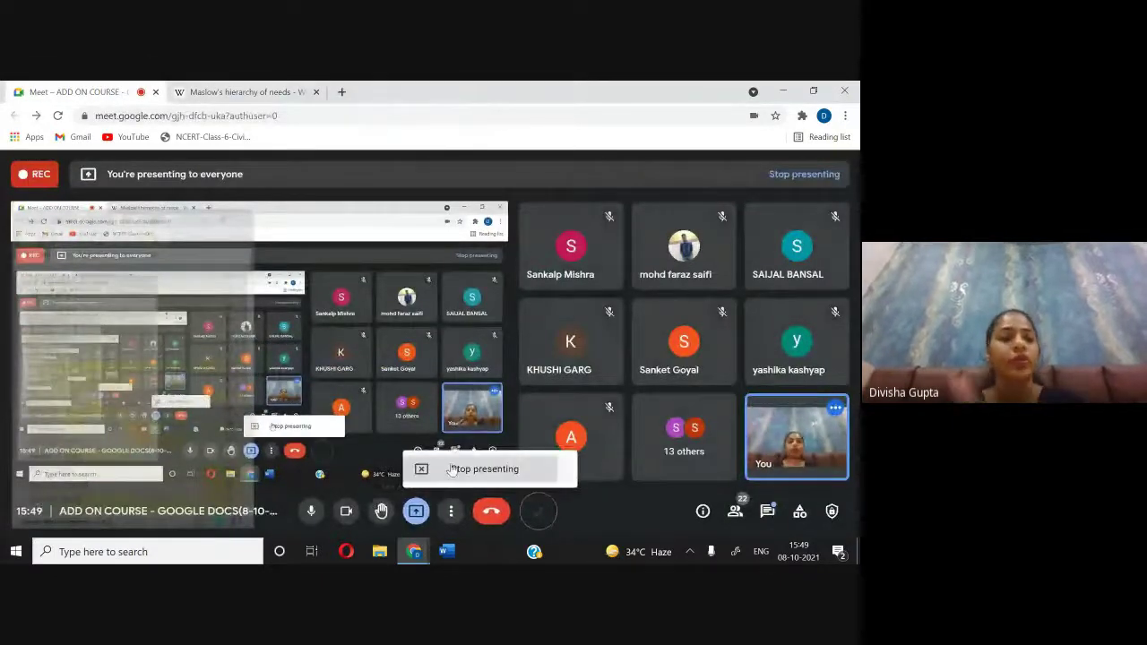
left_click(417, 469)
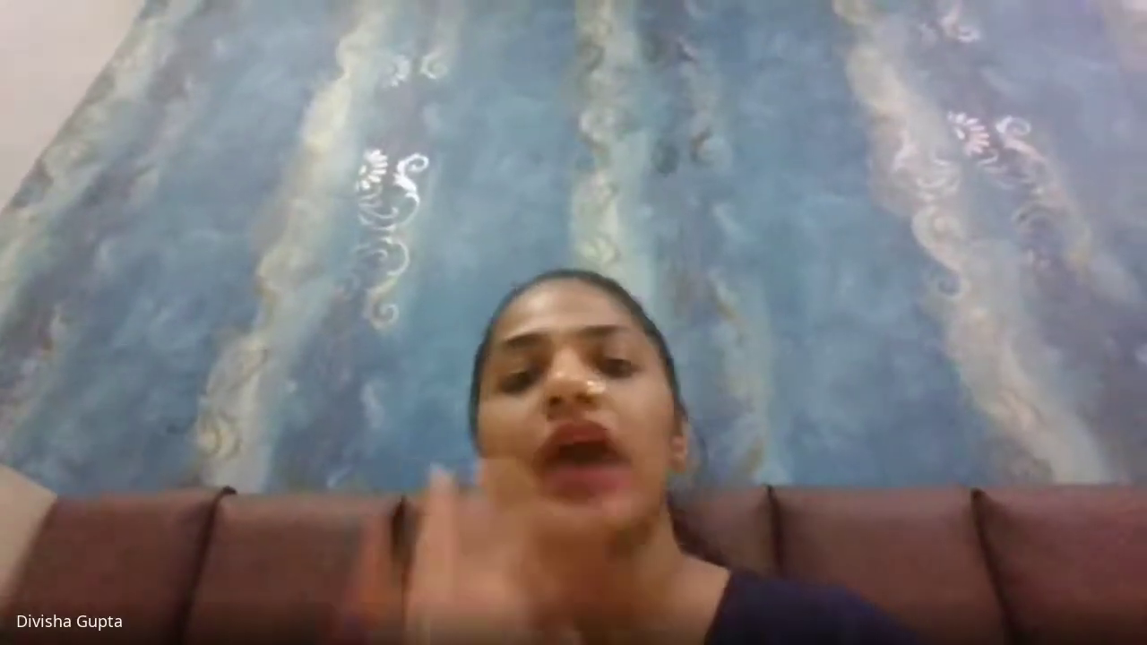
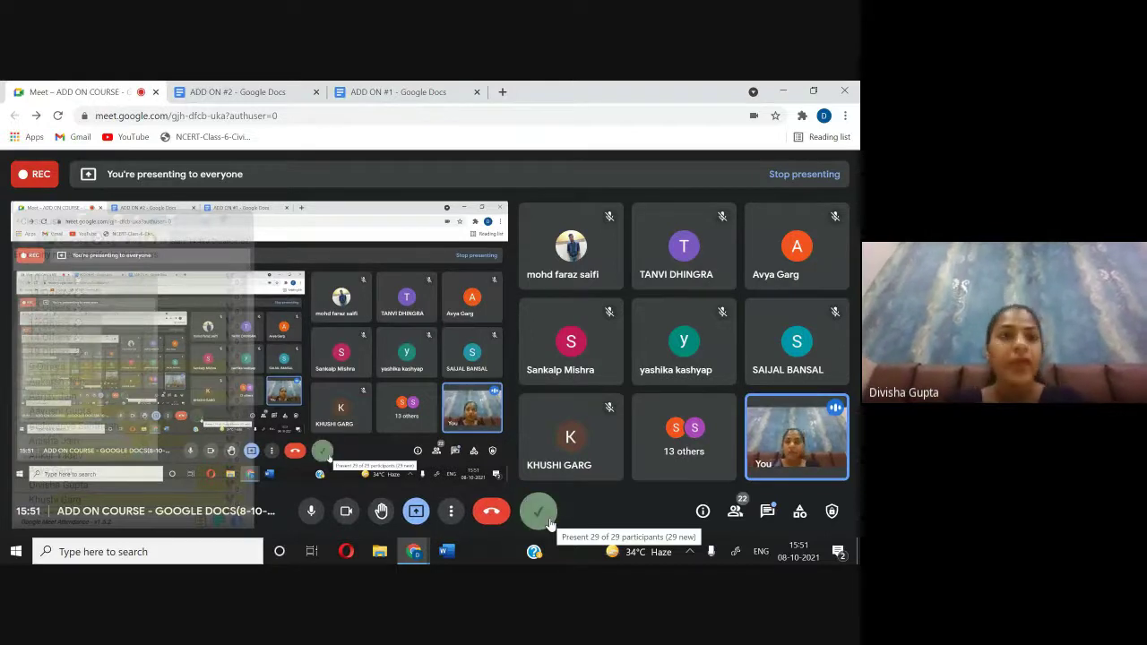
Step: Leave the Meet call view and bring up the blank ADD ON #2 document
left_click(262, 94)
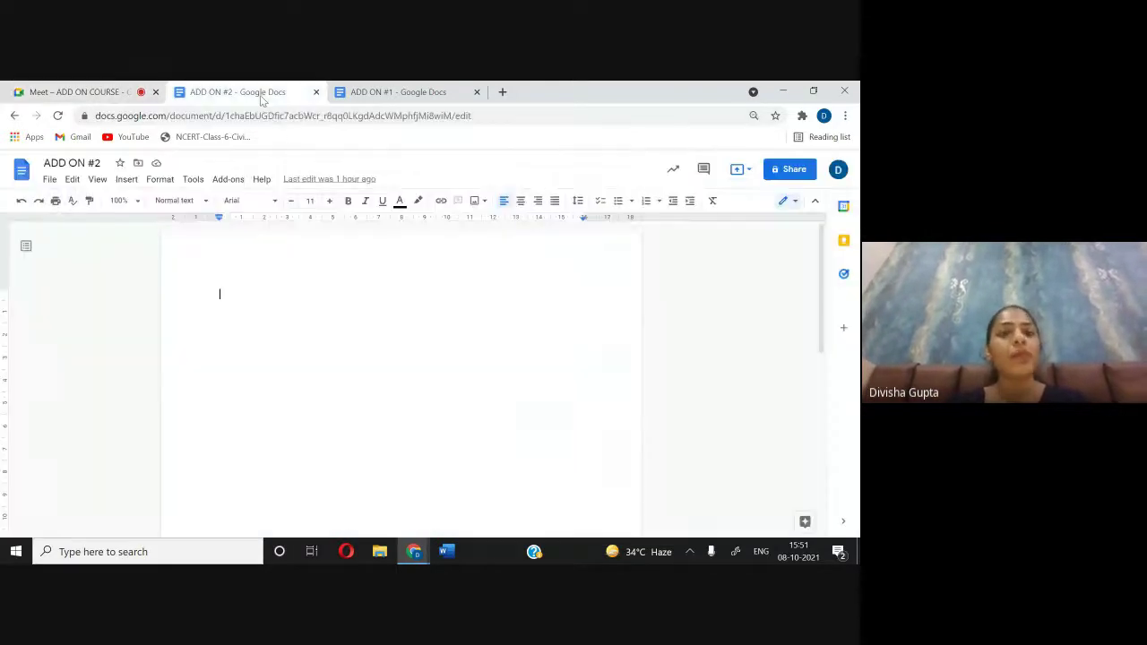
Step: Search Google for 'spreadsheet' in a new tab, open the Spreadsheet Wikipedia article, then return to Meet
left_click(503, 93)
left_click(305, 366)
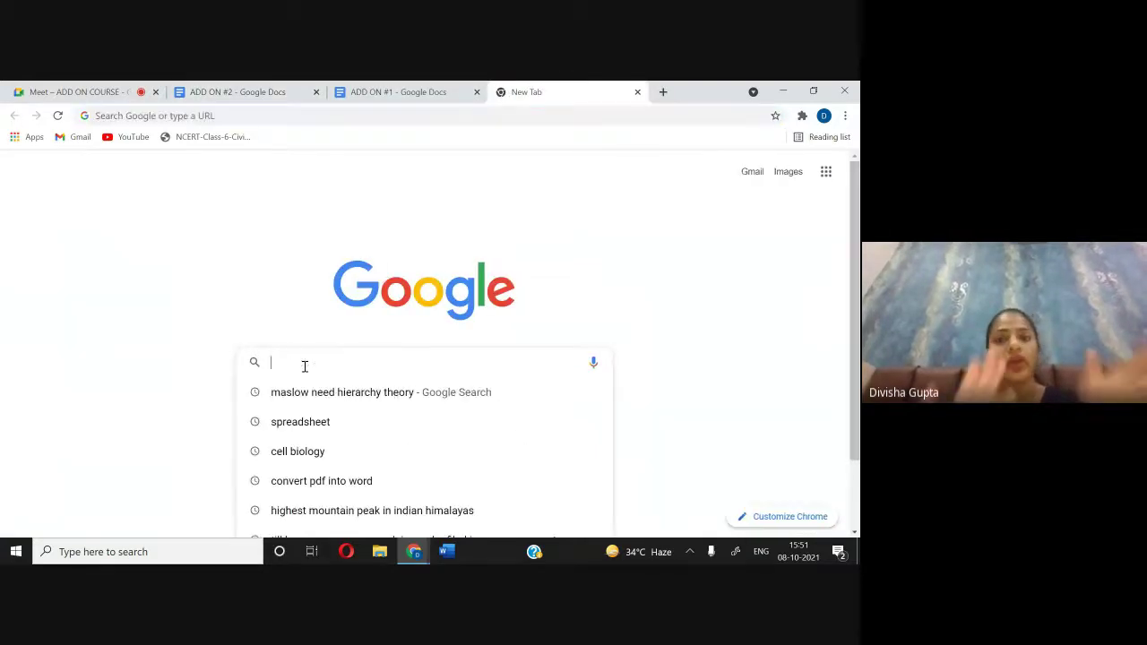
type("spreadsheet")
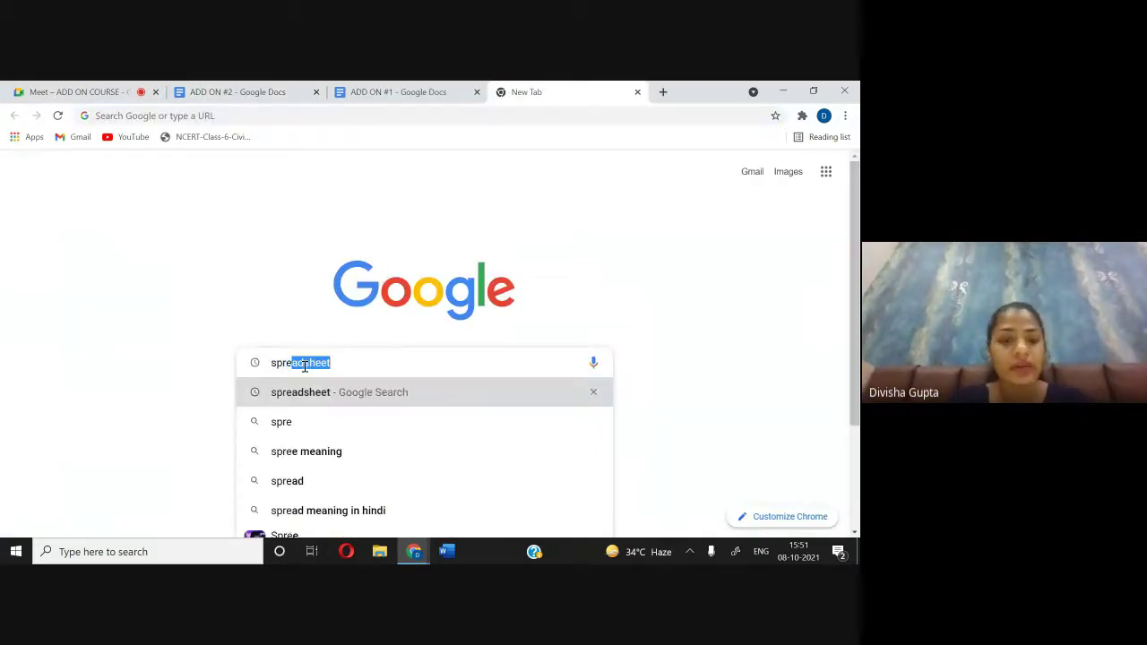
left_click(342, 403)
scroll(340, 405, "down", 5)
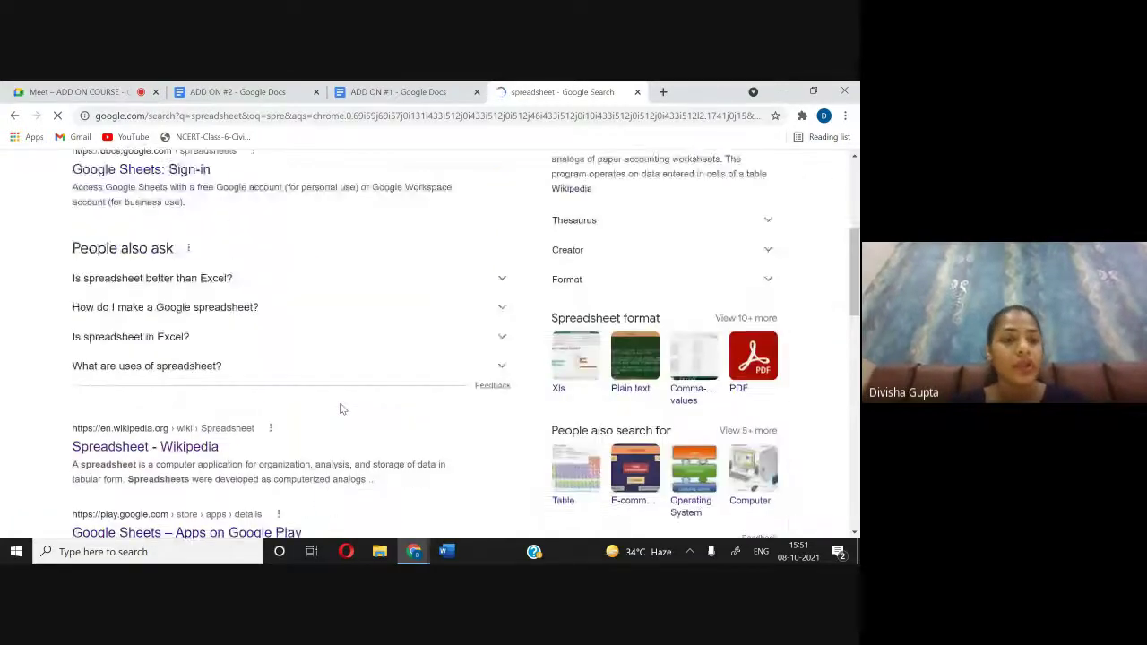
left_click(172, 325)
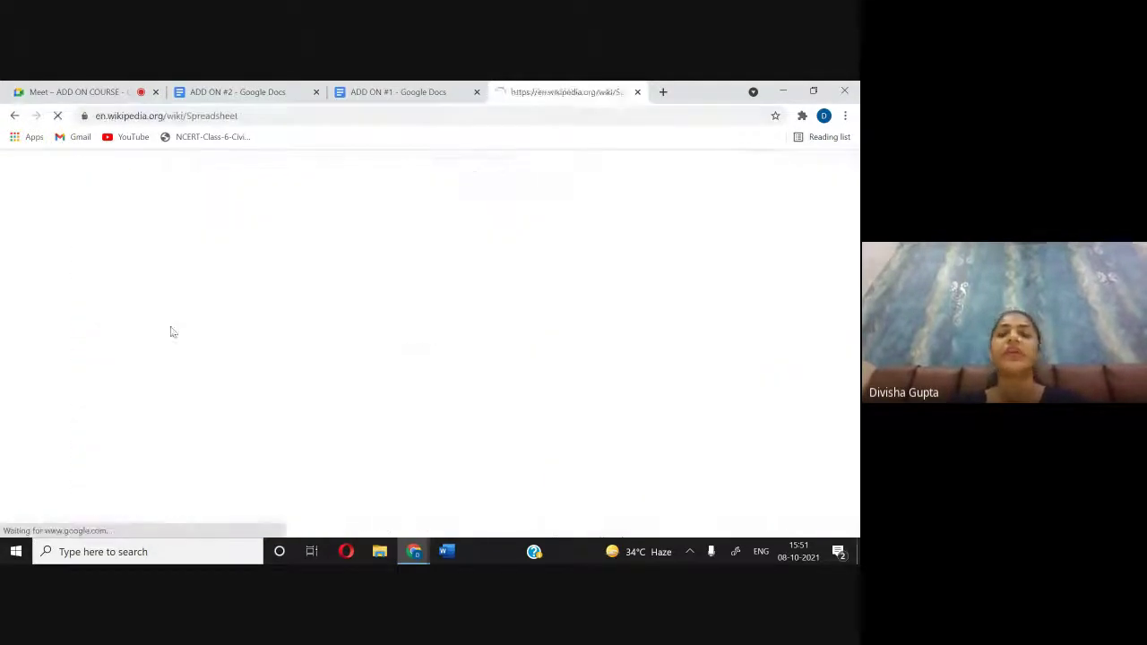
left_click(67, 91)
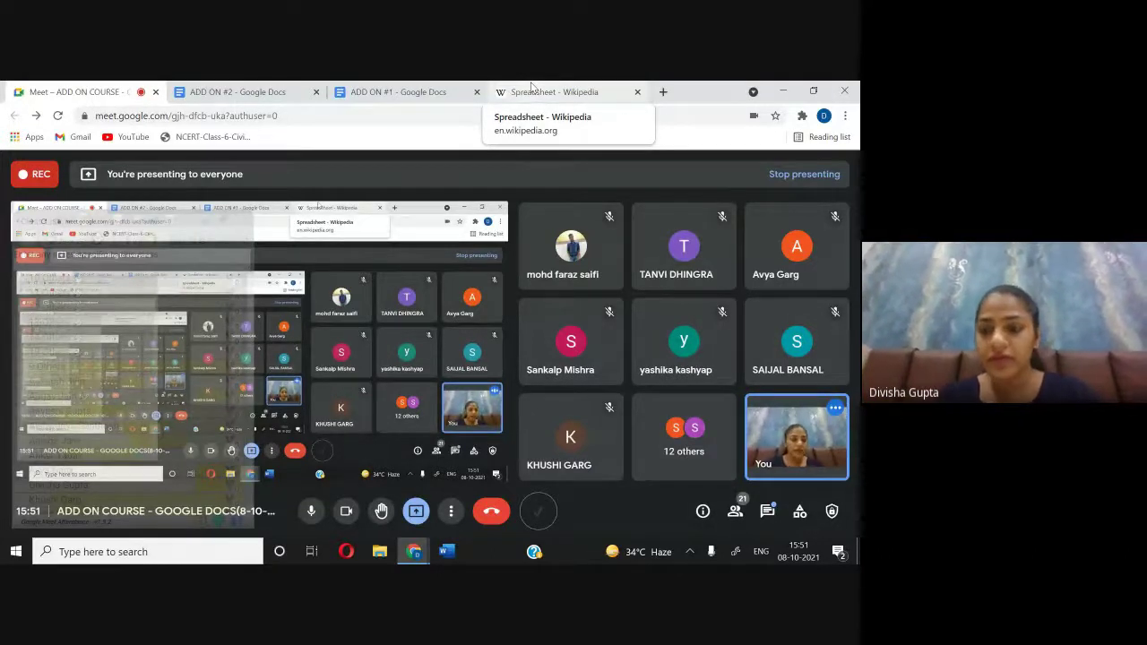
Step: Check the meeting chat, close it, and go back to the ADD ON #2 document
left_click(767, 511)
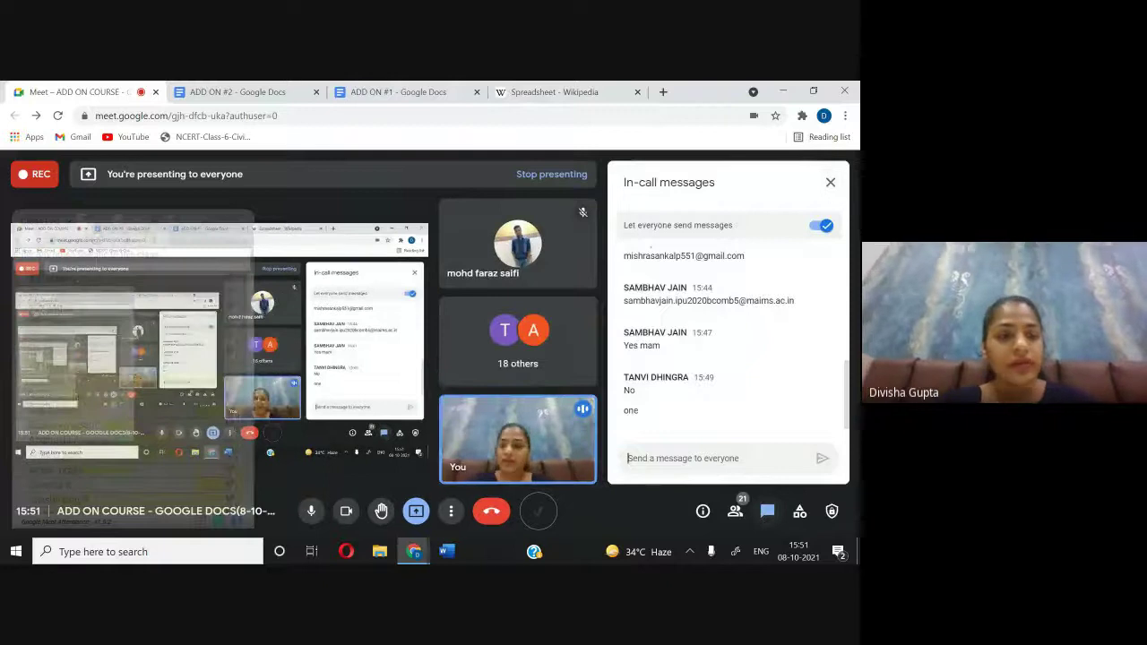
left_click(767, 511)
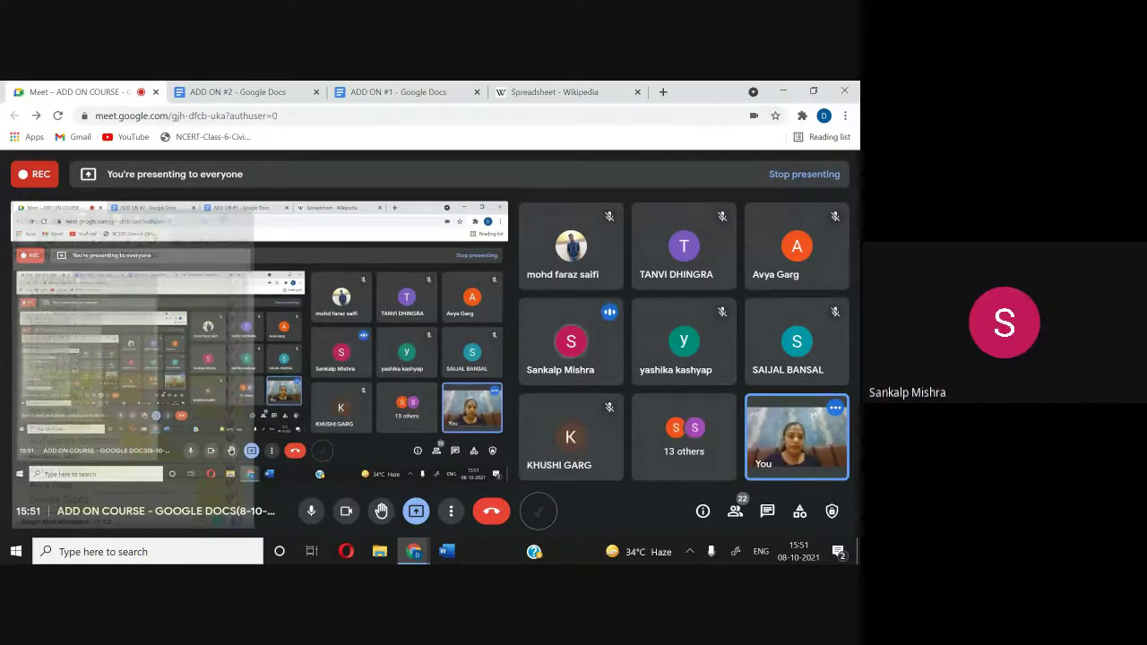
left_click(272, 97)
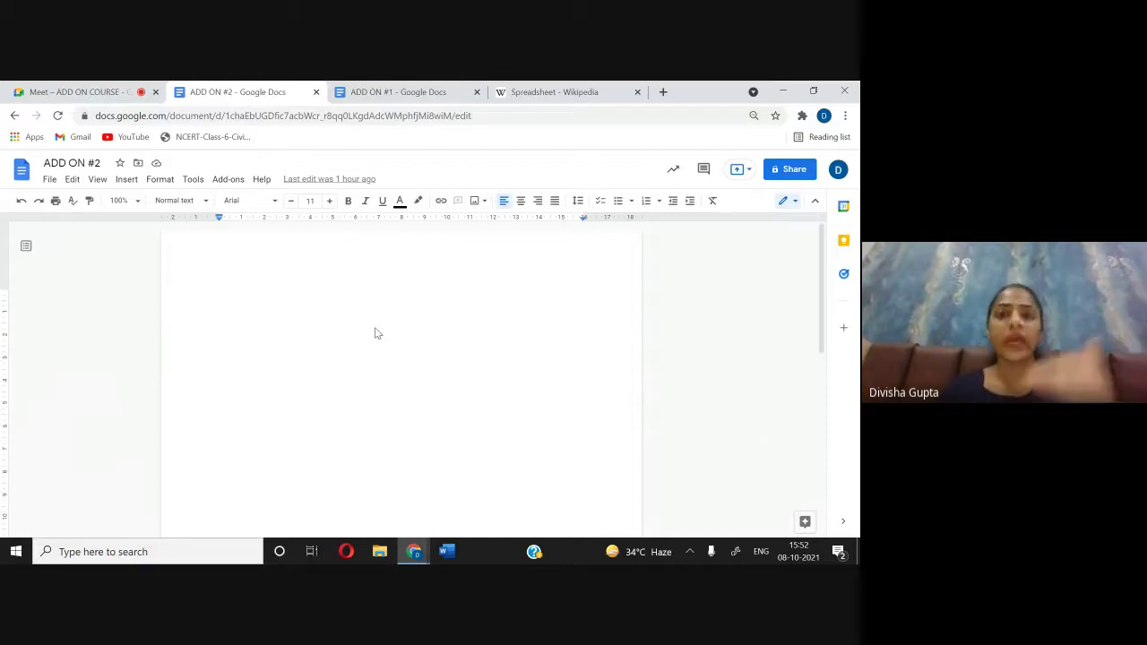
Step: Copy the 'Spreadsheet' heading from the Wikipedia article and return to ADD ON #2
left_click(397, 91)
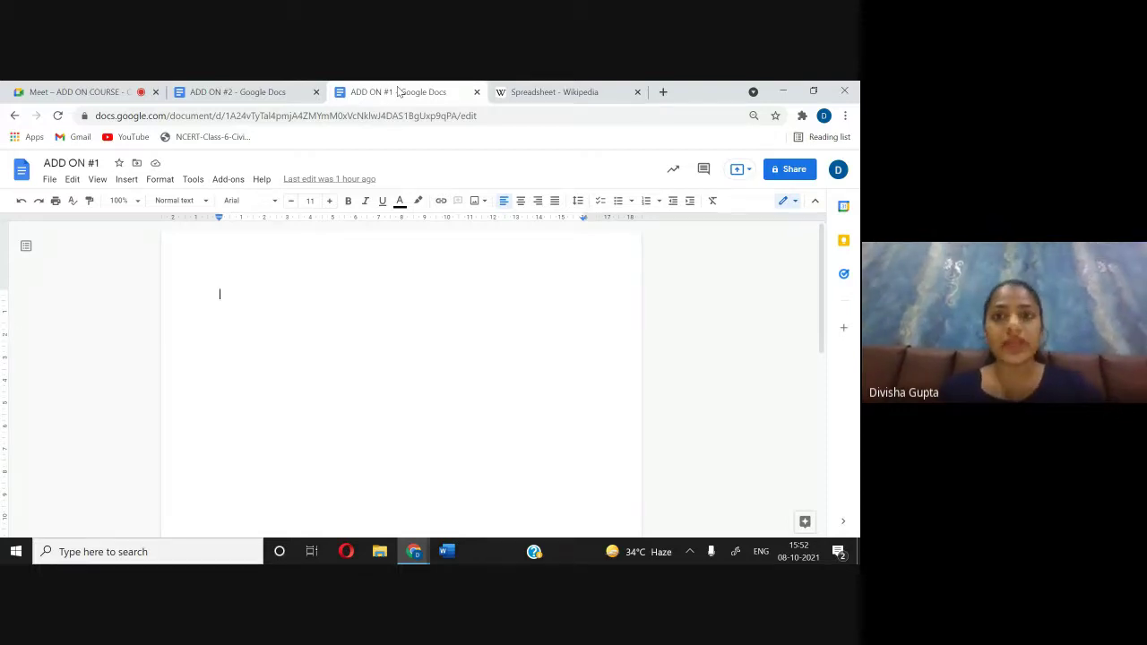
left_click(579, 91)
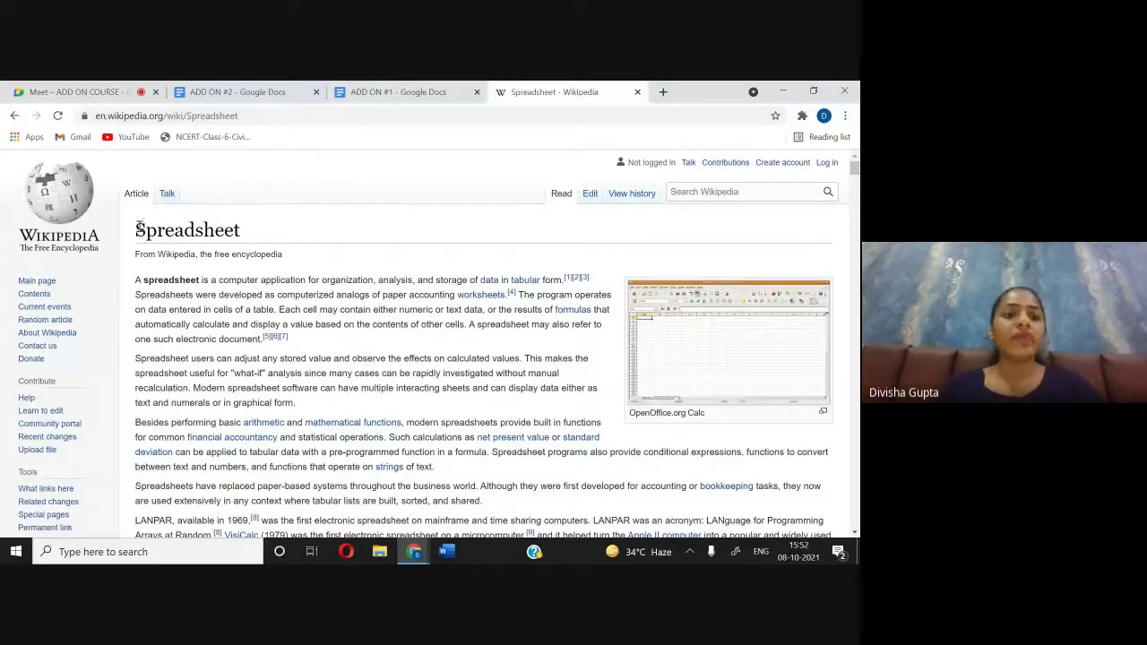
left_click_drag(137, 228, 269, 238)
key("ctrl+c")
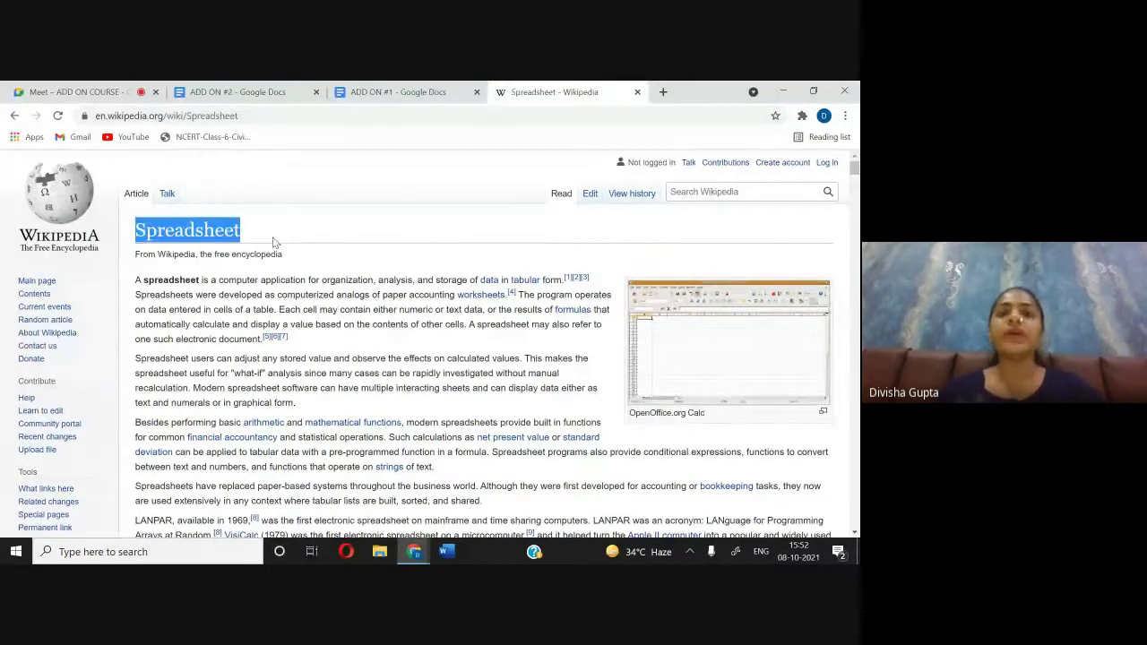
left_click(229, 89)
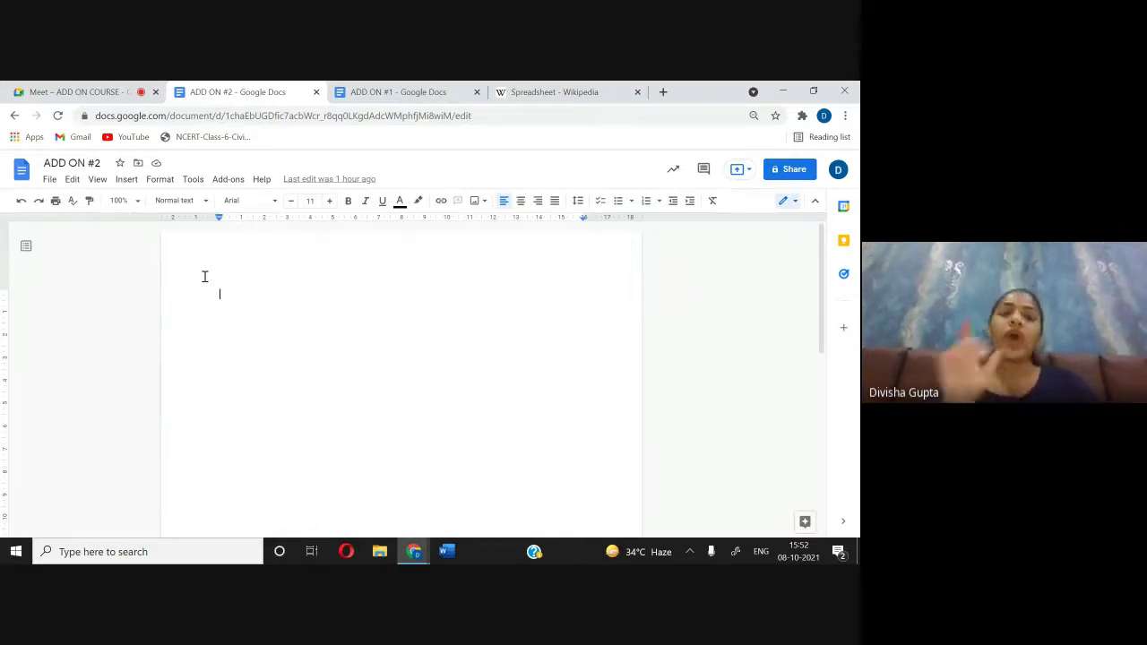
Step: Paste 'Spreadsheet' as plain text into both ADD ON #2 and ADD ON #1
key("ctrl+v")
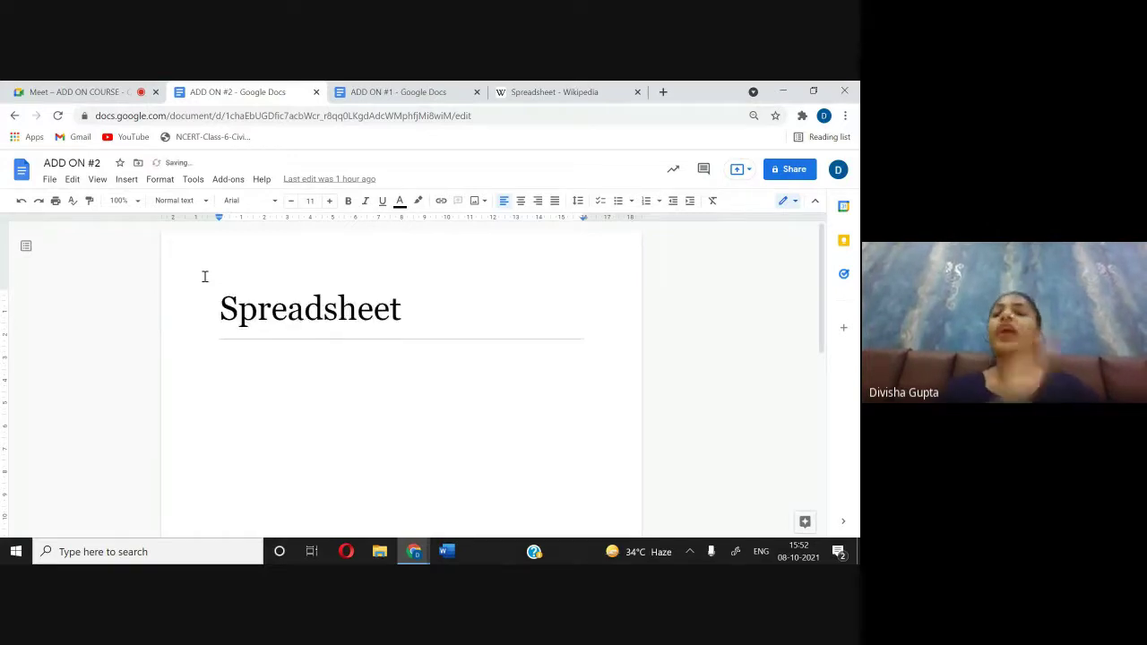
key("ctrl+z")
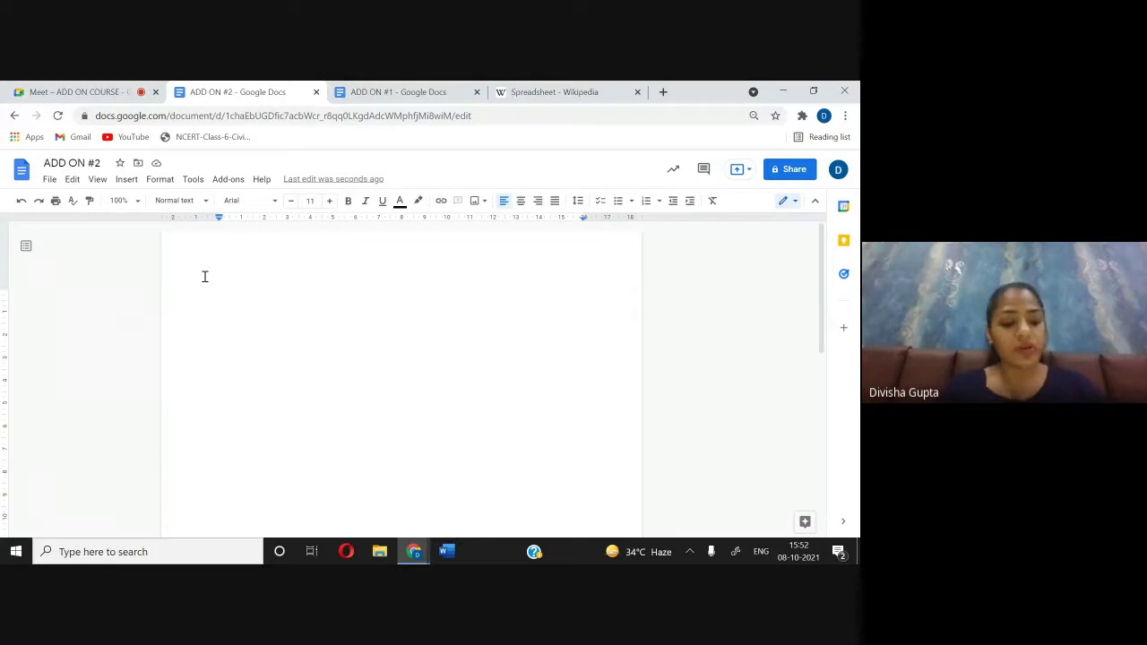
key("ctrl+v")
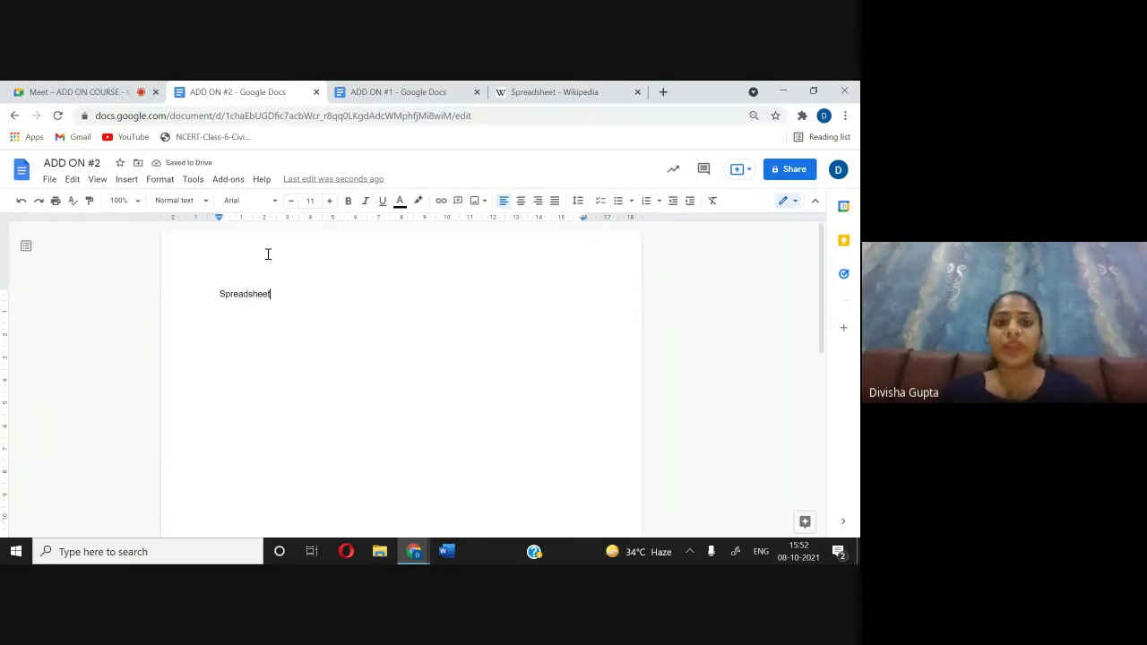
left_click(383, 92)
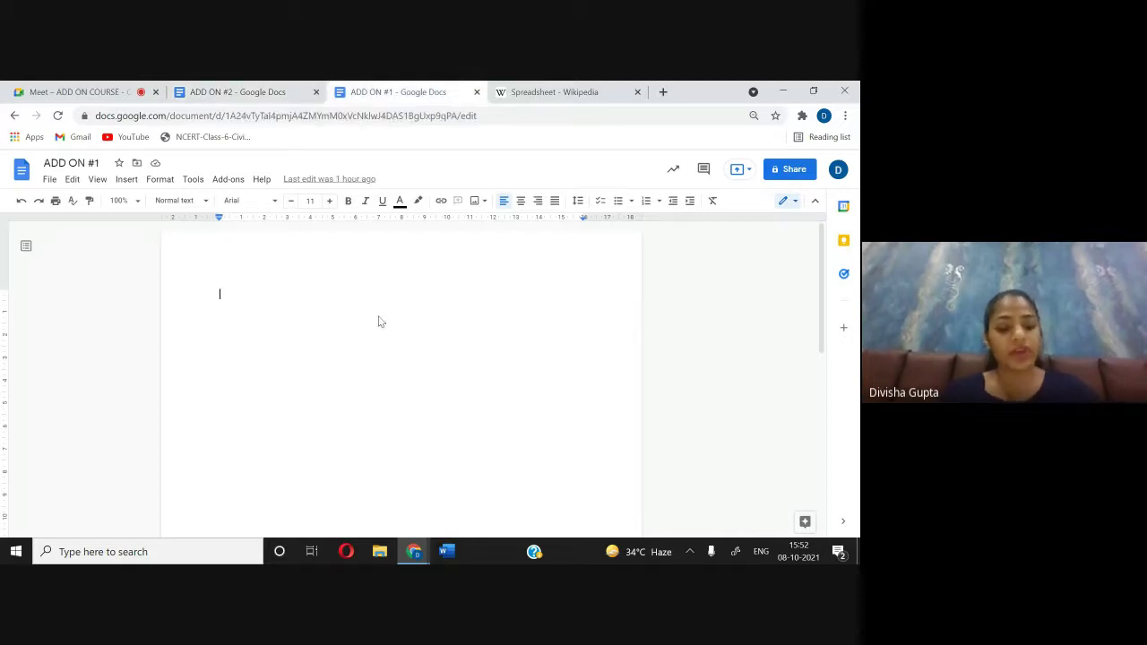
key("ctrl+v")
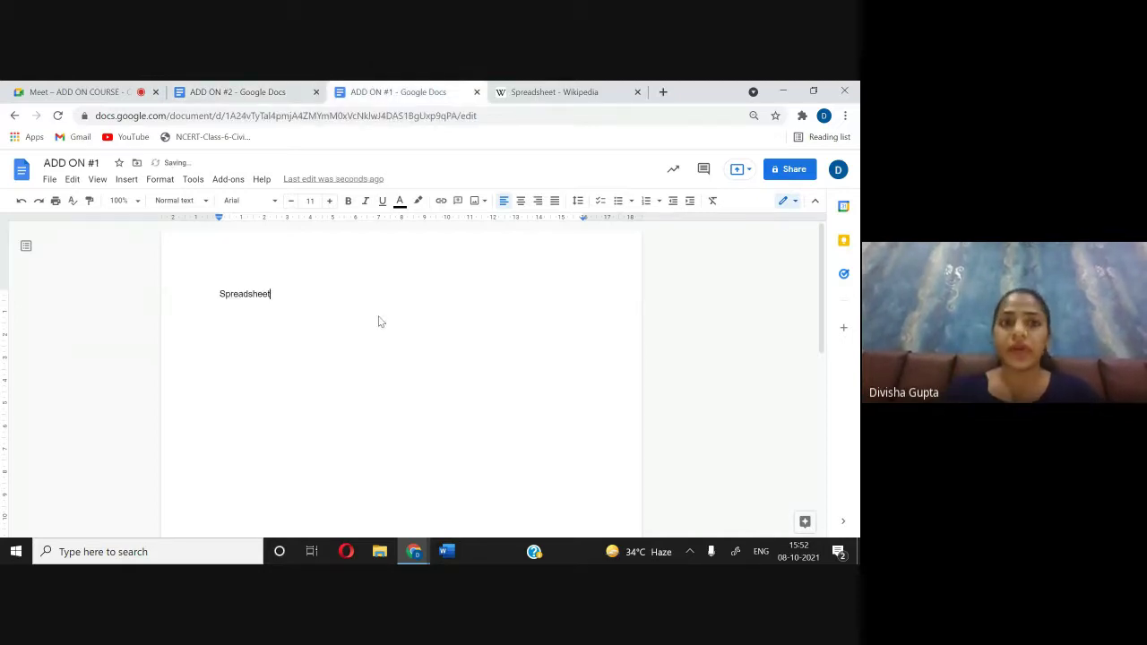
left_click(237, 89)
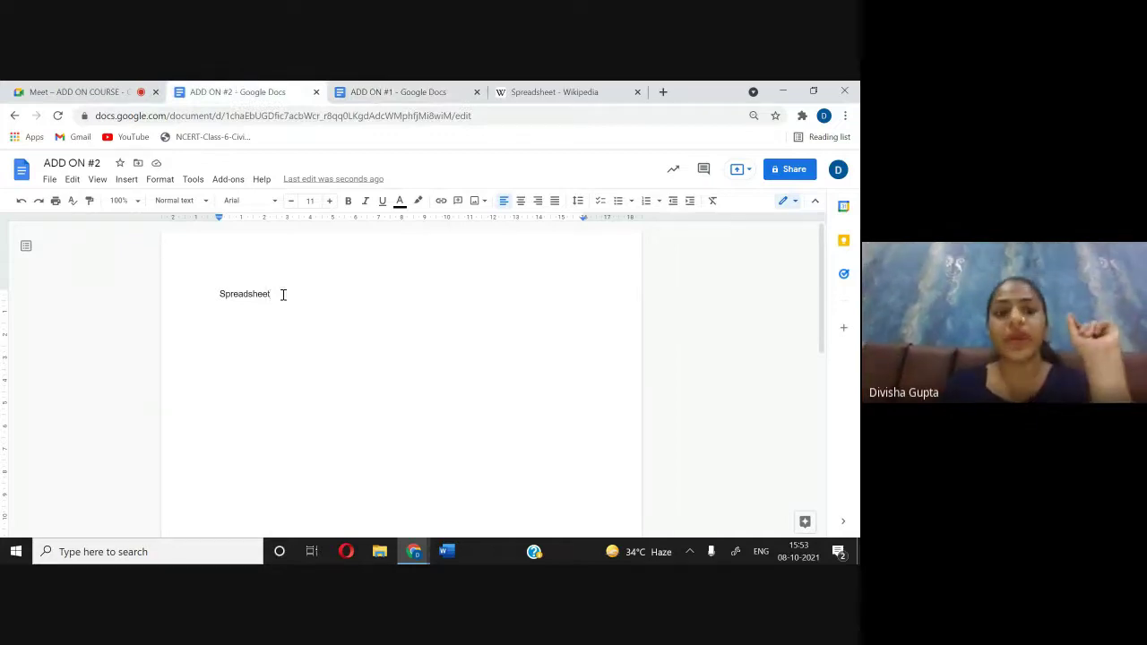
Step: In ADD ON #2, enlarge the word Spreadsheet while keeping the Arial font
left_click_drag(297, 292, 218, 287)
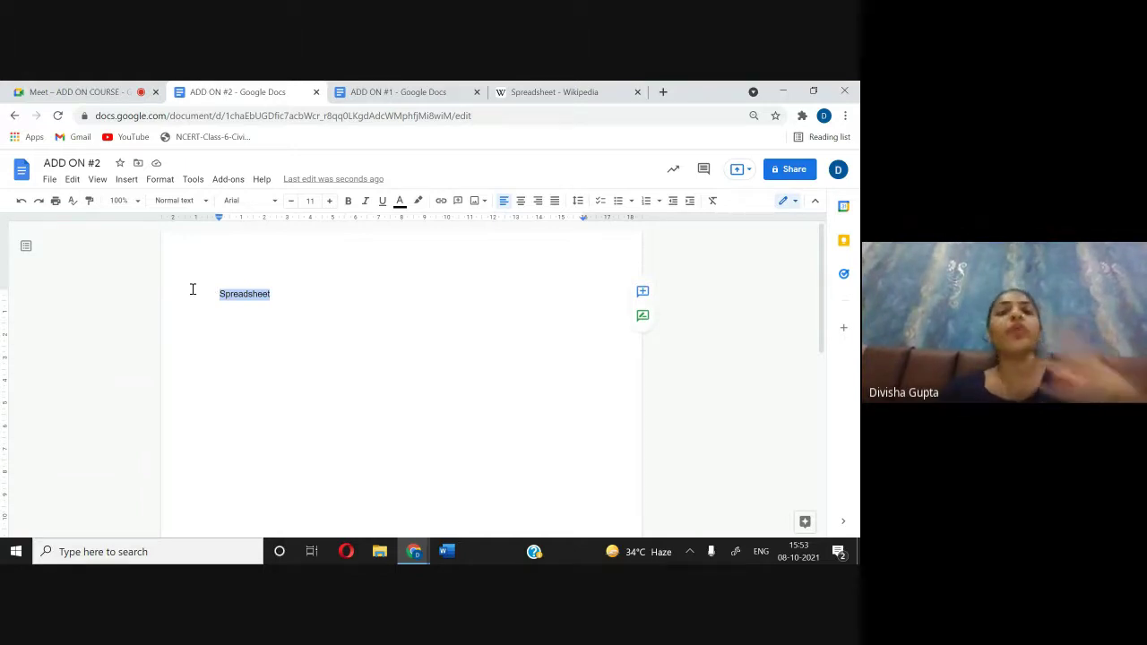
left_click(250, 200)
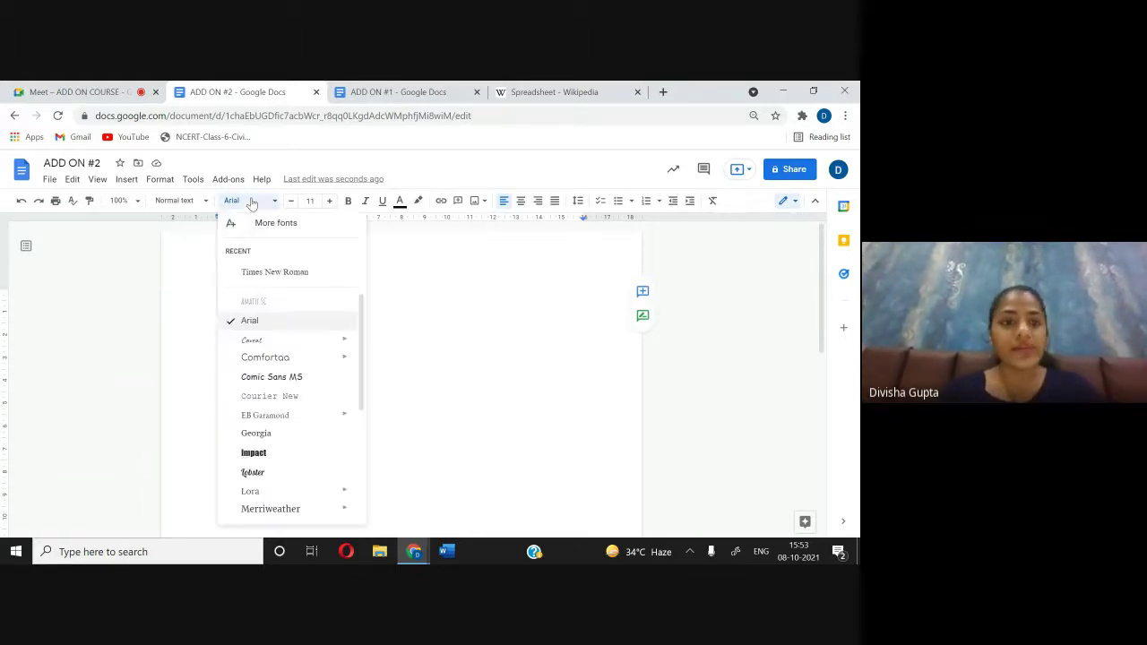
left_click(274, 320)
left_click(330, 200)
left_click(330, 201)
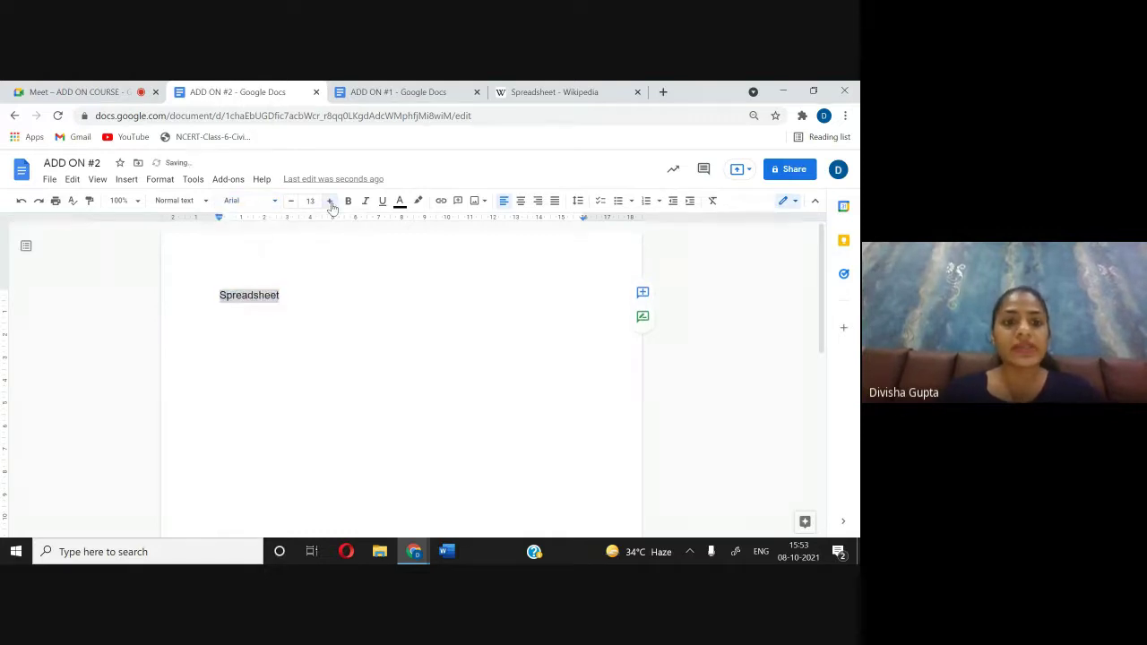
left_click(329, 201)
left_click(330, 201)
left_click(329, 201)
left_click(330, 201)
left_click(330, 200)
left_click(330, 201)
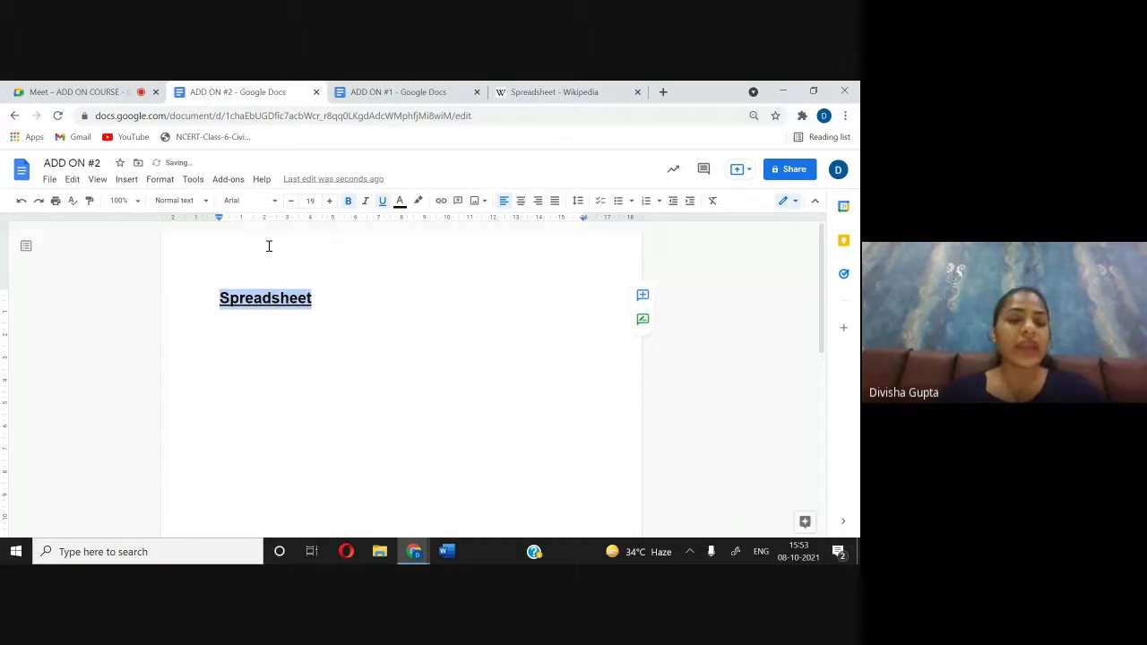
left_click(402, 307)
Step: Select the word Spreadsheet in ADD ON #1
left_click(400, 93)
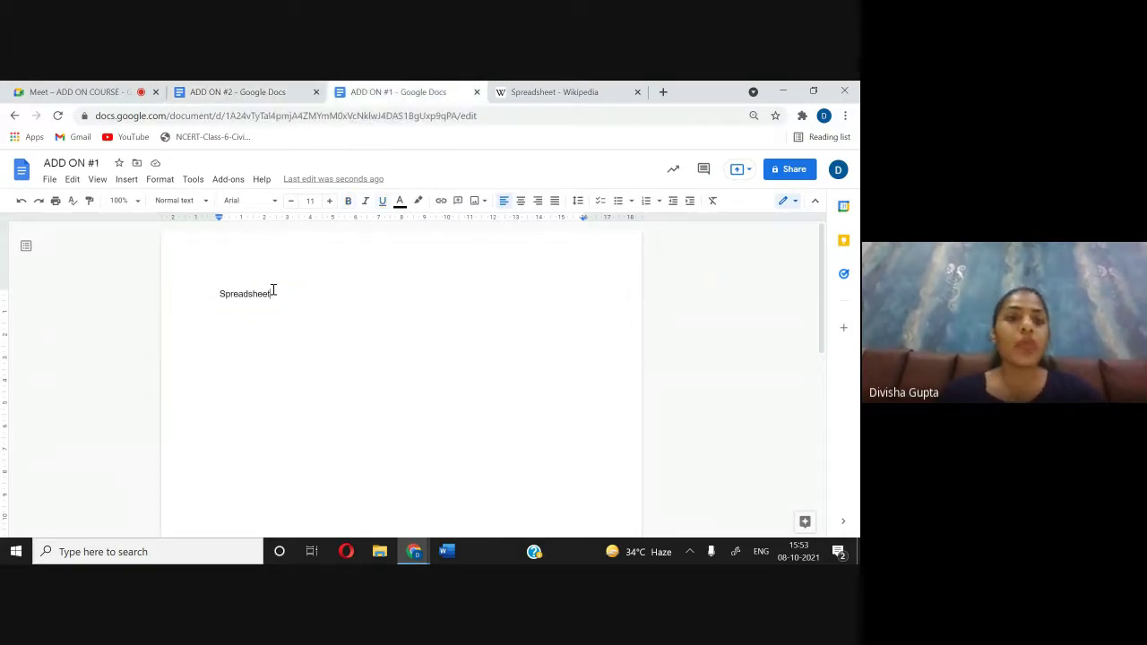
right_click(204, 282)
left_click(433, 327)
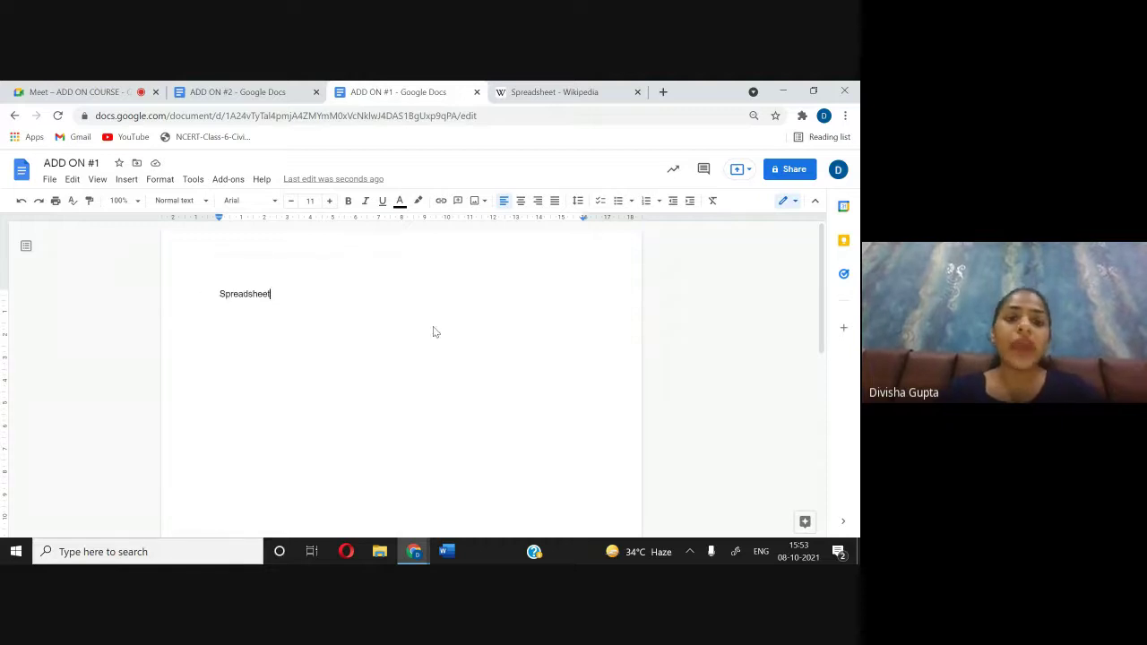
left_click_drag(273, 293, 225, 295)
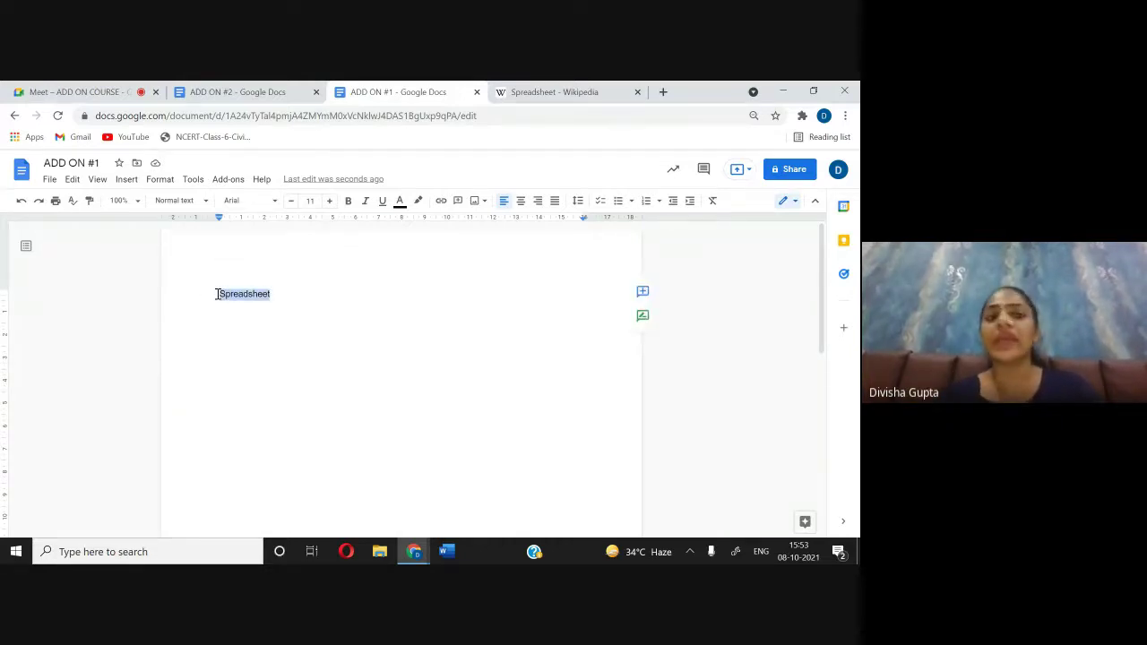
Step: Apply the Title paragraph style to Spreadsheet in ADD ON #1
left_click(187, 203)
left_click(211, 278)
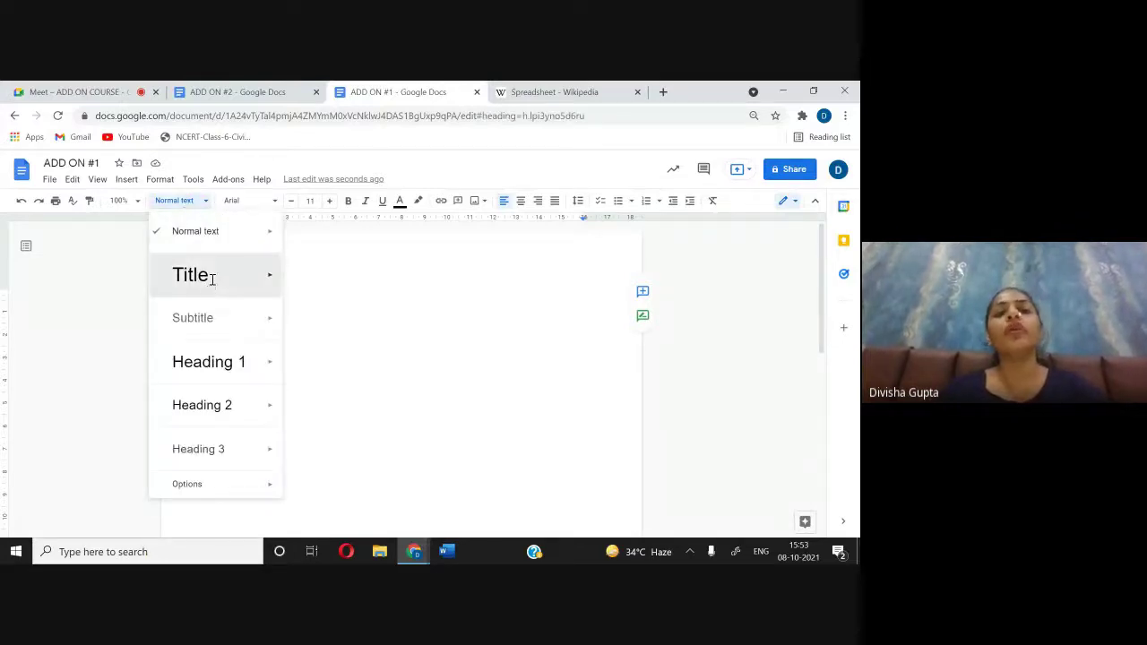
left_click(250, 87)
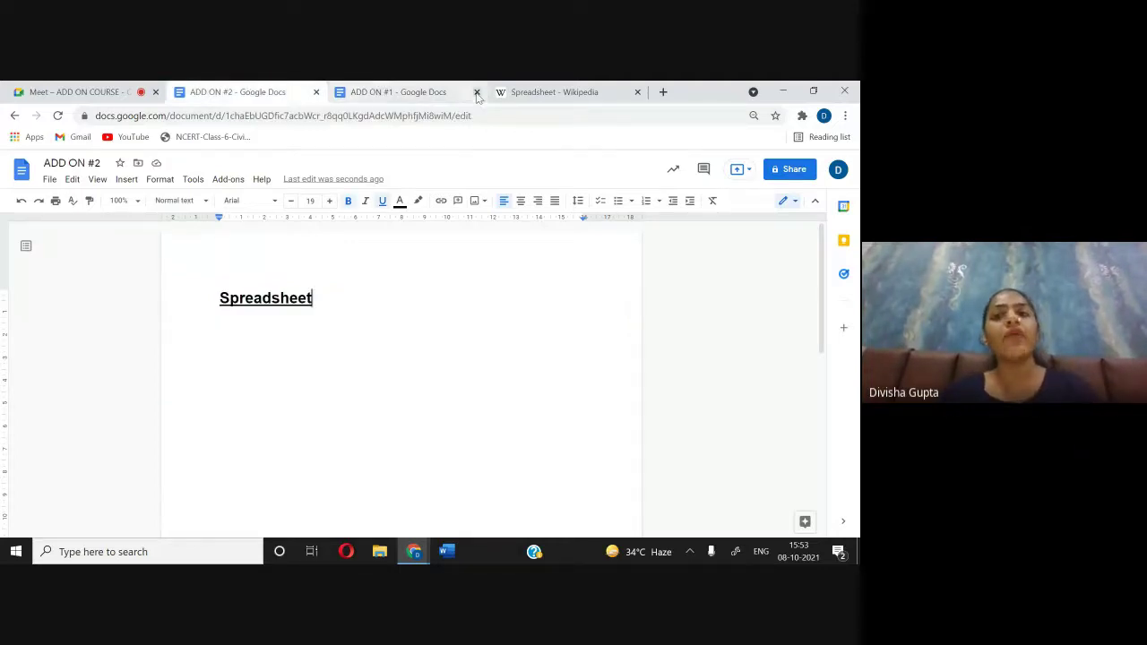
left_click(374, 92)
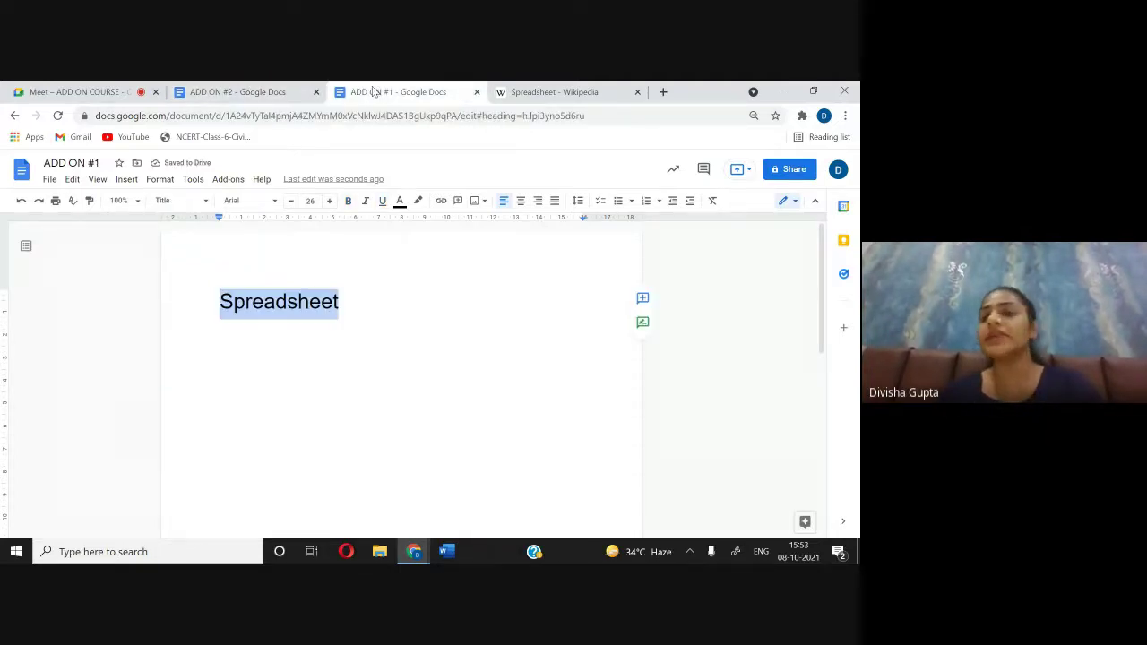
left_click(364, 302)
Step: Enlarge the ADD ON #2 Spreadsheet heading to 22 and start a new line below it
left_click(250, 91)
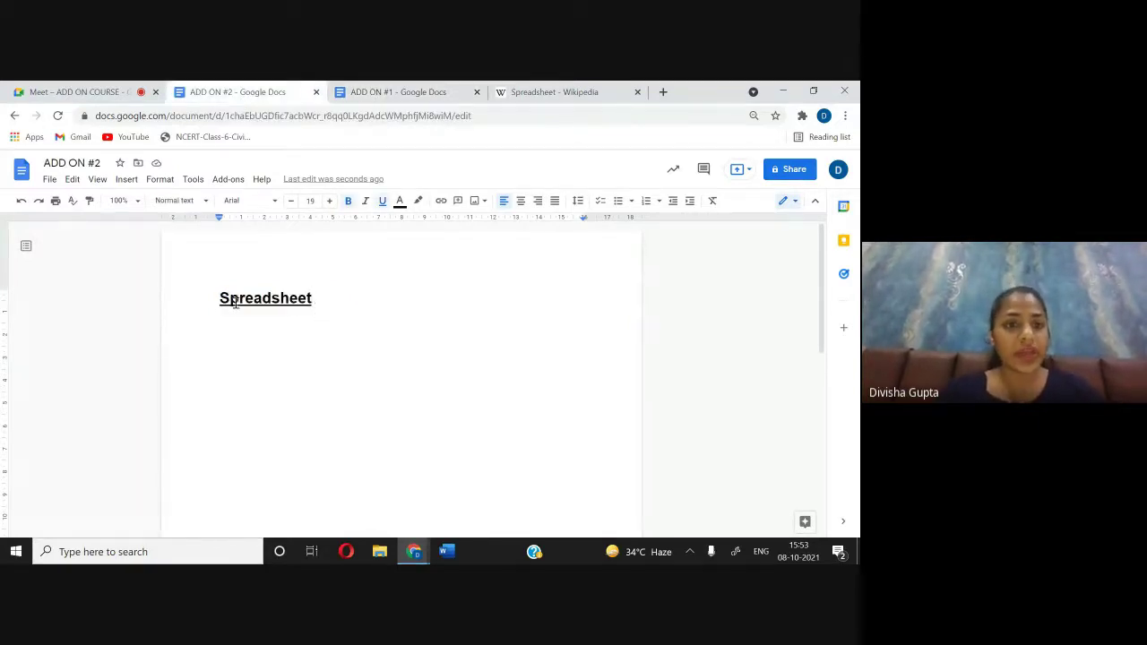
left_click_drag(219, 298, 323, 296)
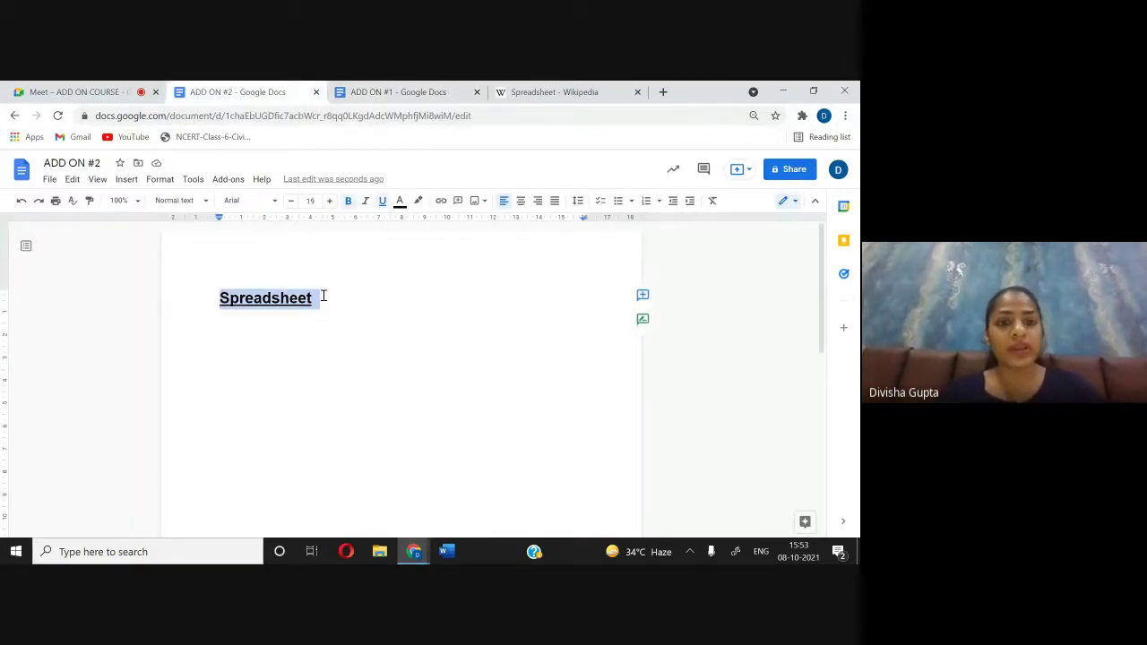
left_click(329, 201)
left_click(329, 201)
left_click(329, 201)
left_click(335, 308)
key("Return")
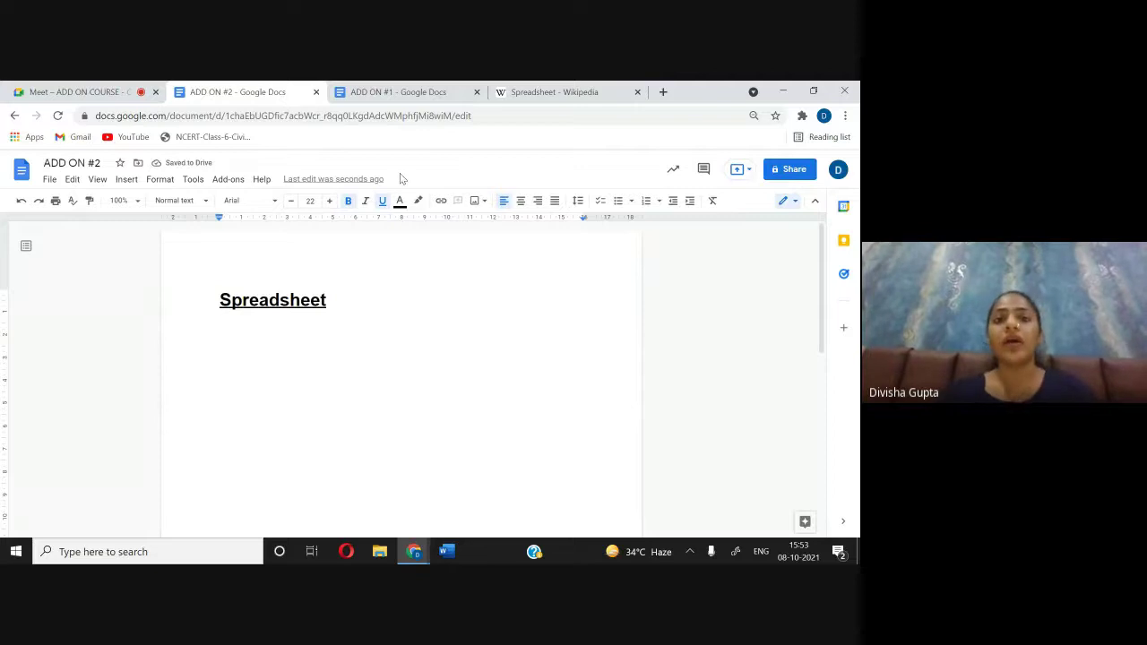
Step: Start a new line below the Spreadsheet title in ADD ON #1
left_click(434, 90)
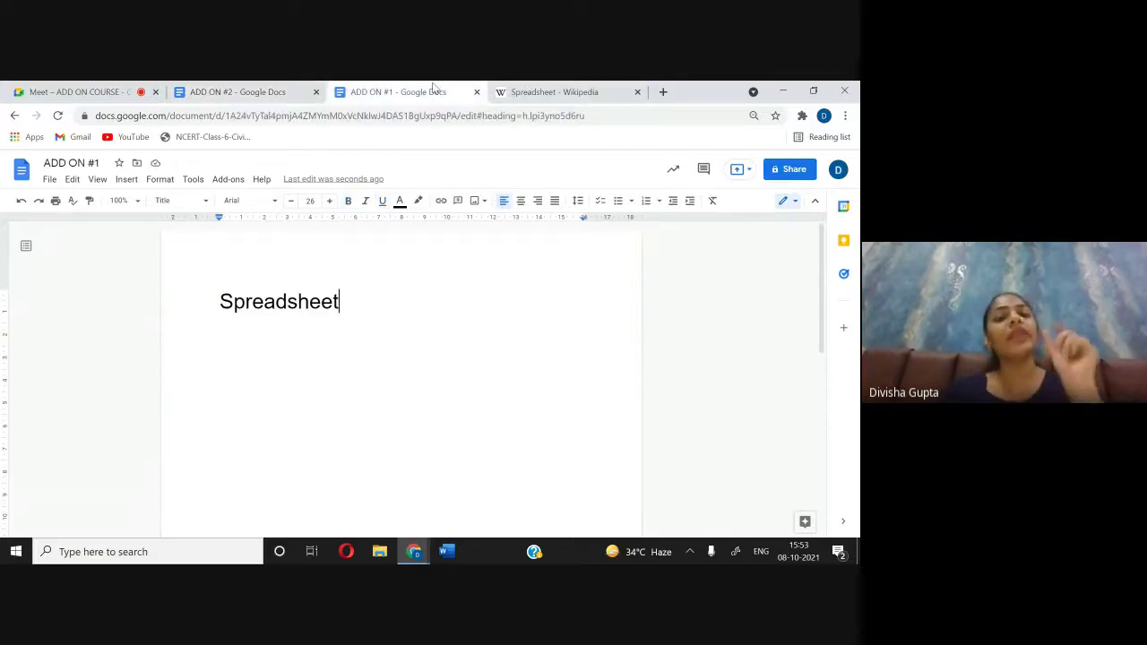
key("Return")
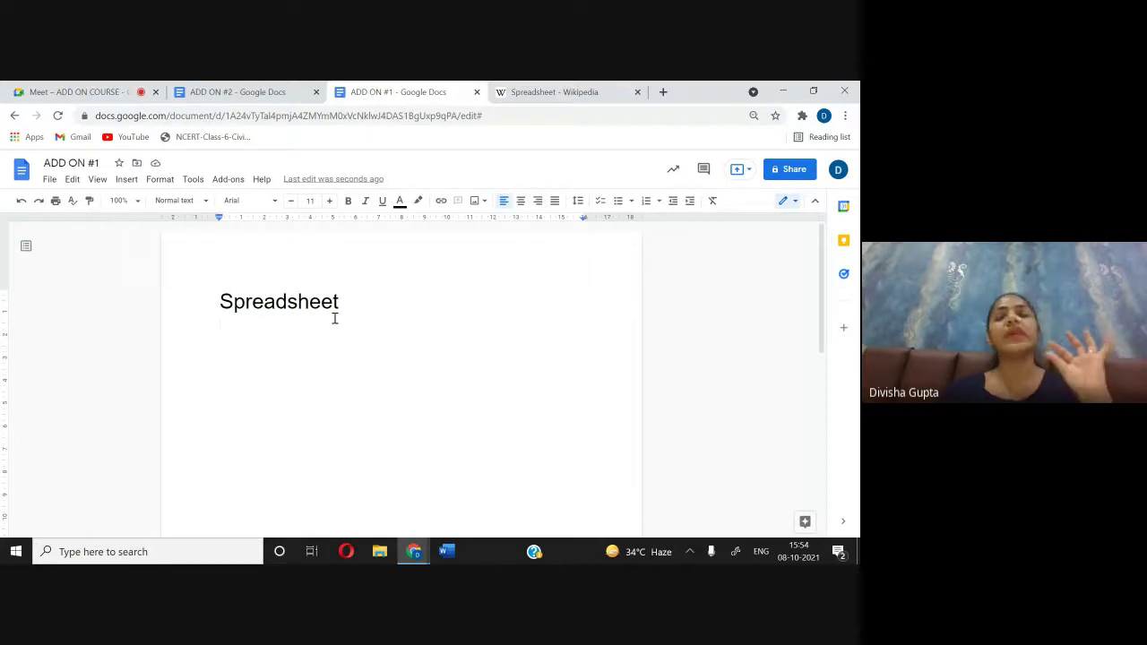
left_click(243, 91)
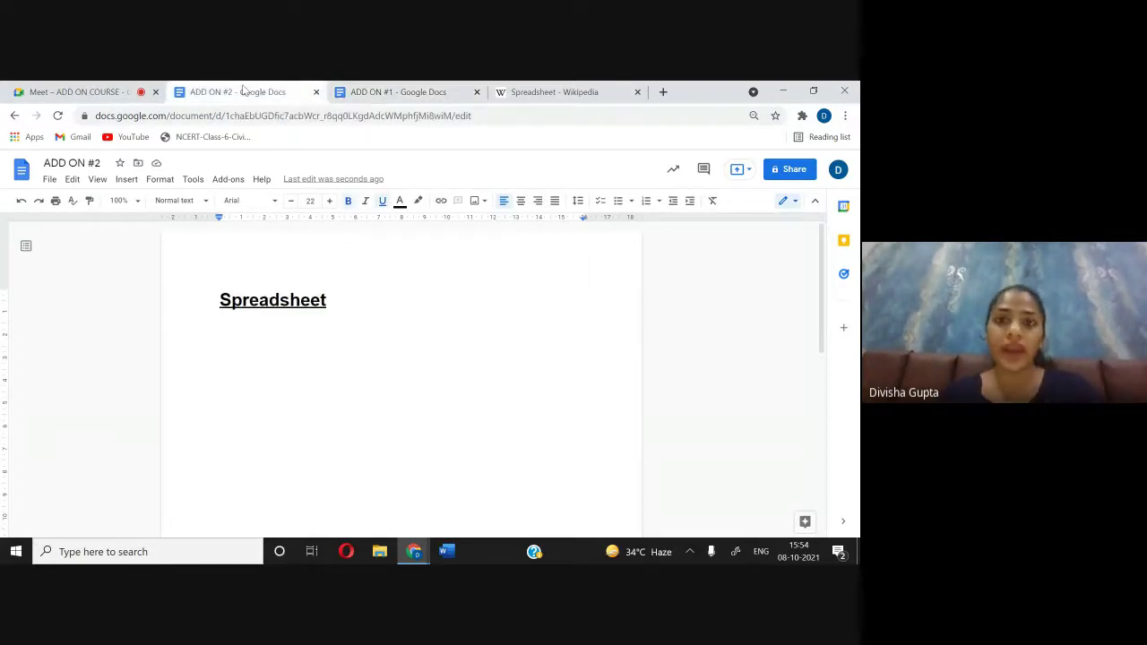
left_click(561, 93)
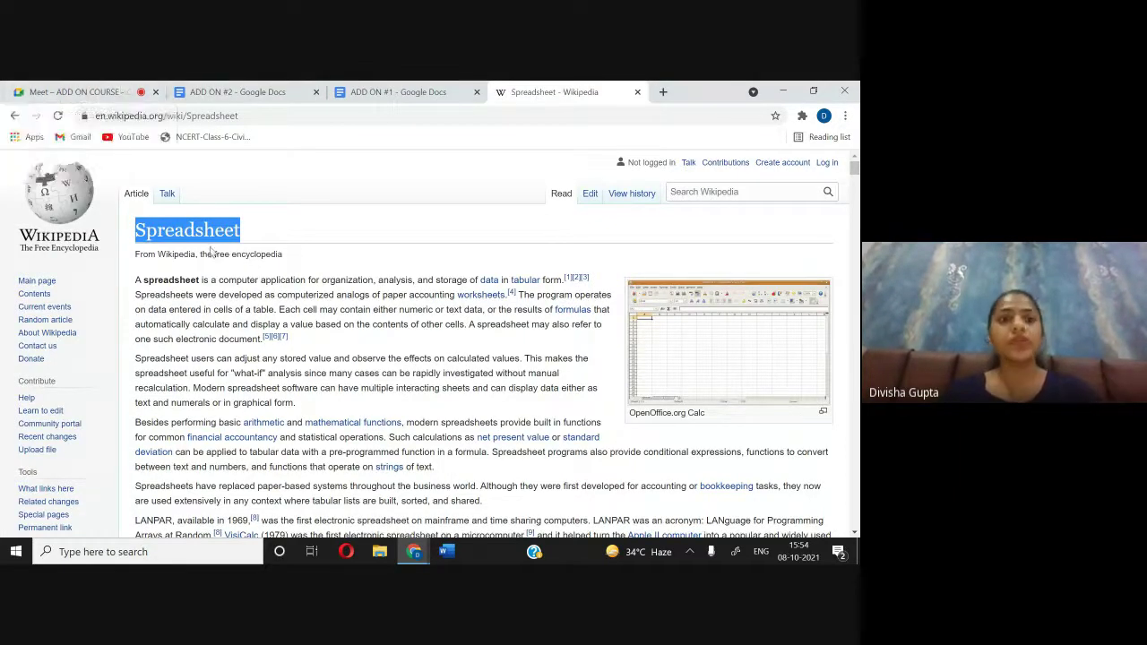
Step: Copy the Spreadsheet article's first four introductory paragraphs and return to ADD ON #2
left_click(405, 91)
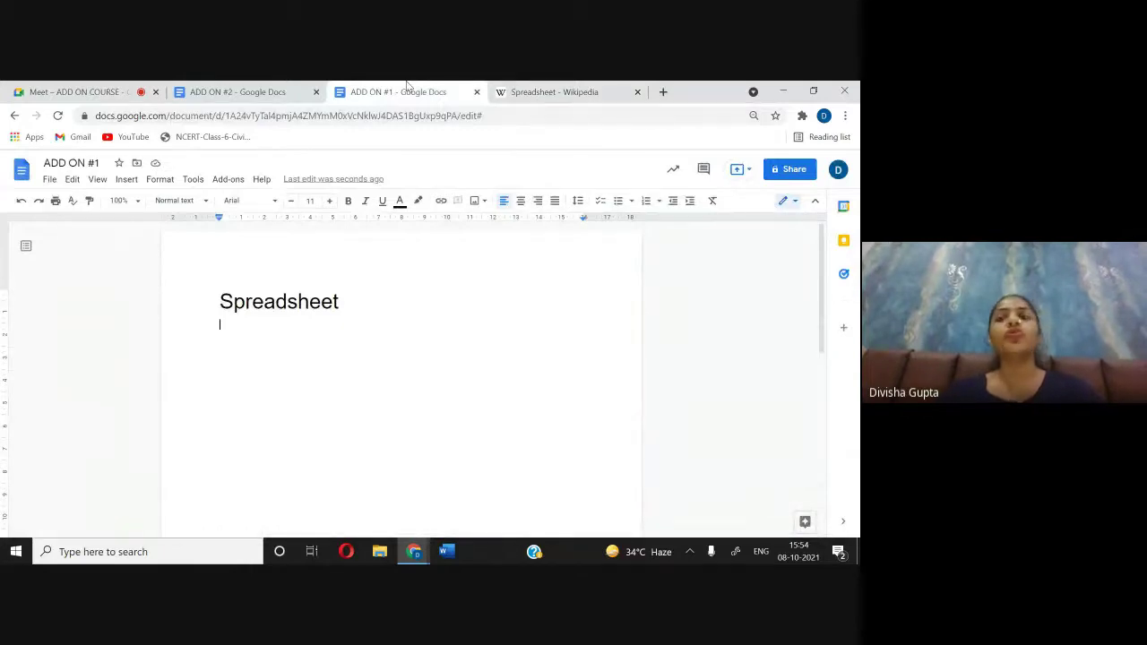
left_click(580, 104)
left_click_drag(136, 280, 498, 508)
key("ctrl+c")
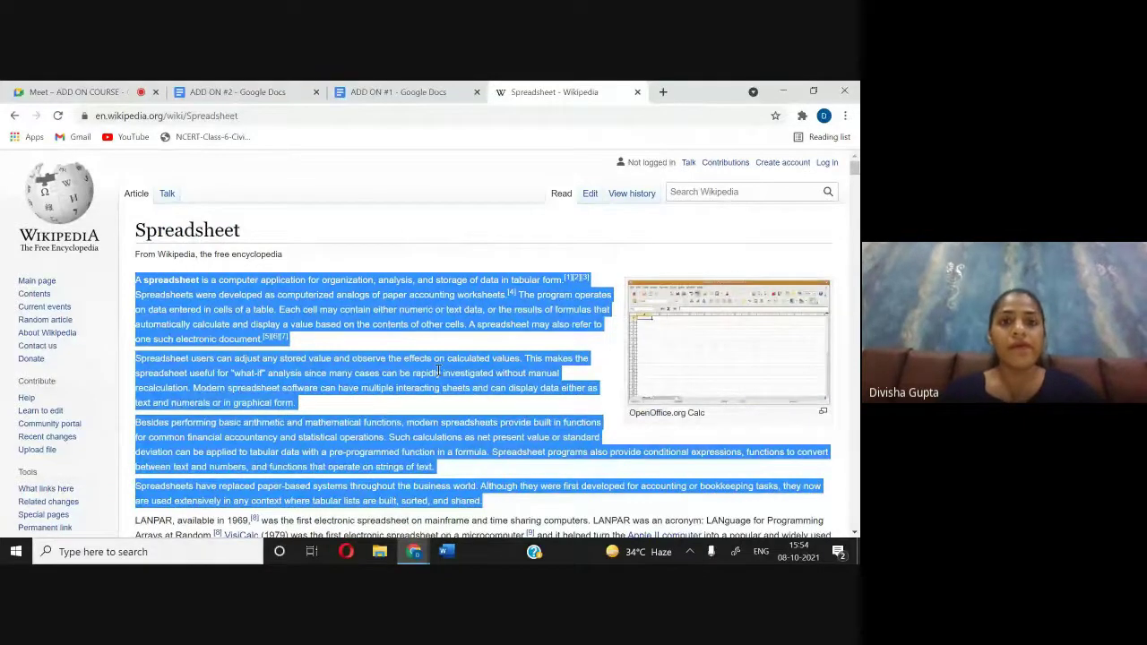
left_click(285, 95)
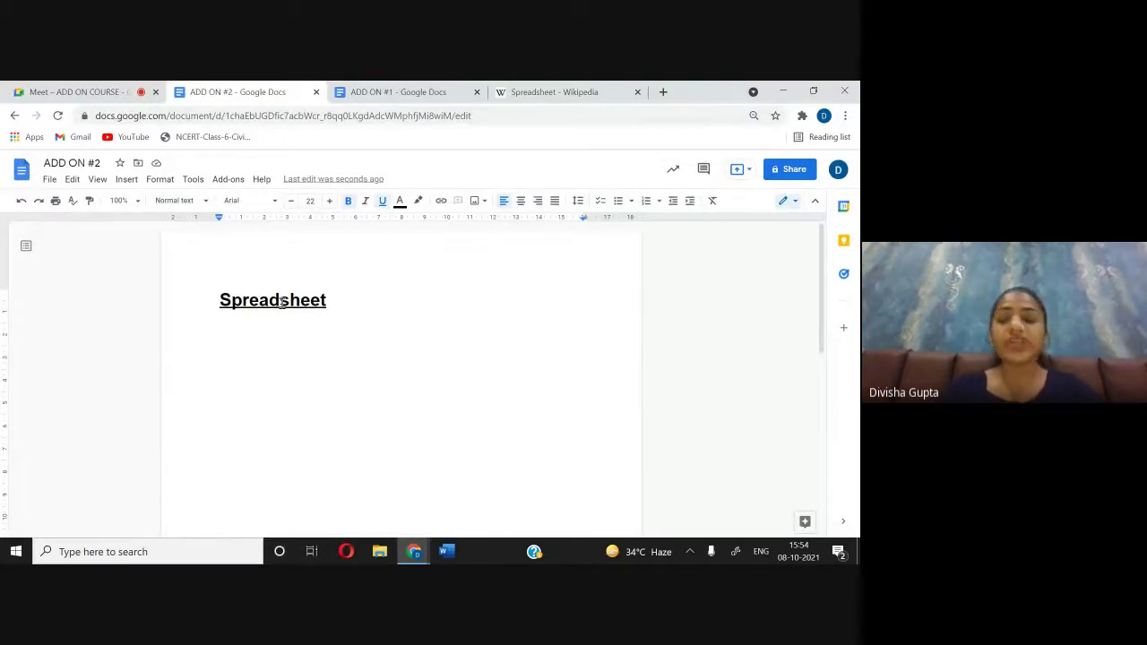
Step: Paste the four Wikipedia paragraphs below the Spreadsheet heading in ADD ON #2
key("ctrl+v")
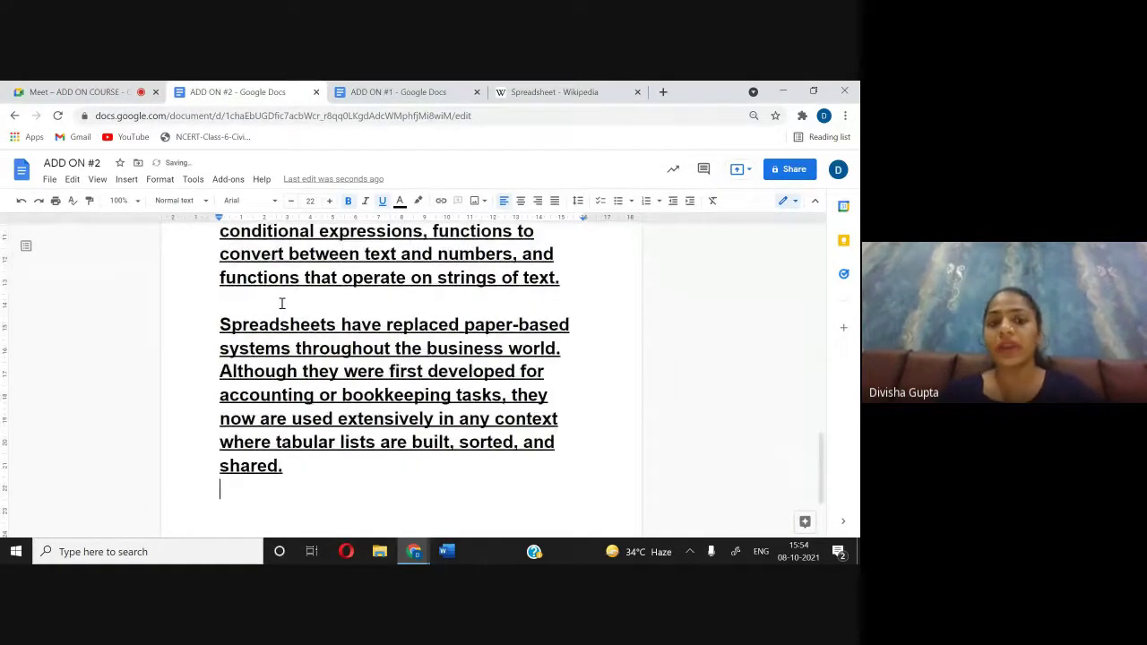
scroll(439, 360, "up", 8)
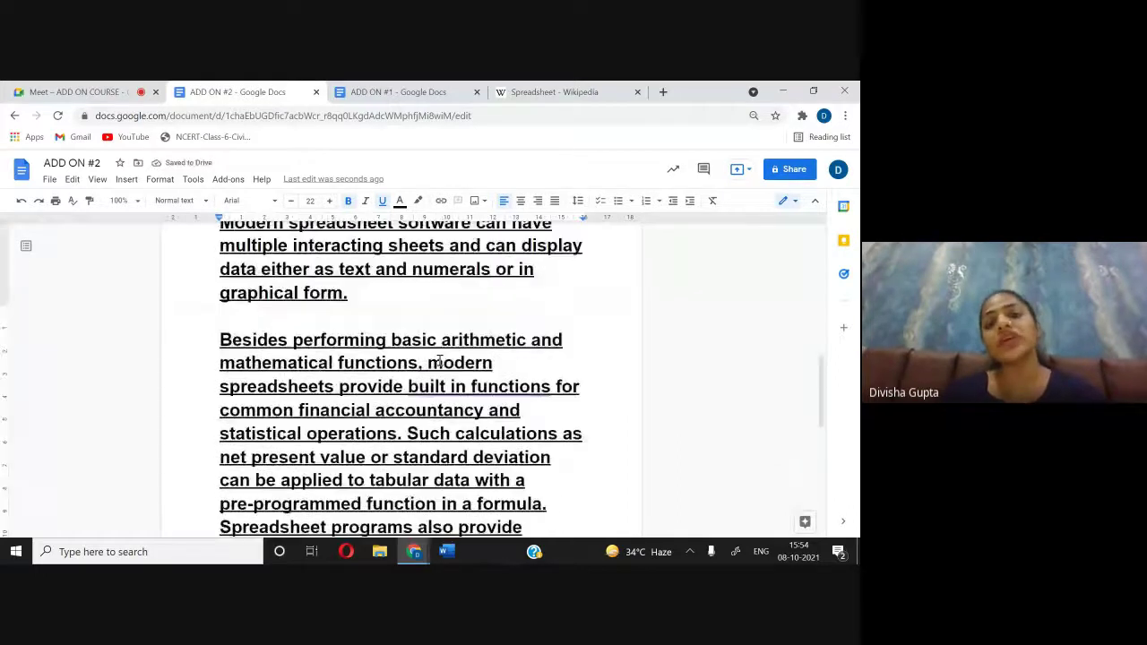
scroll(439, 360, "up", 8)
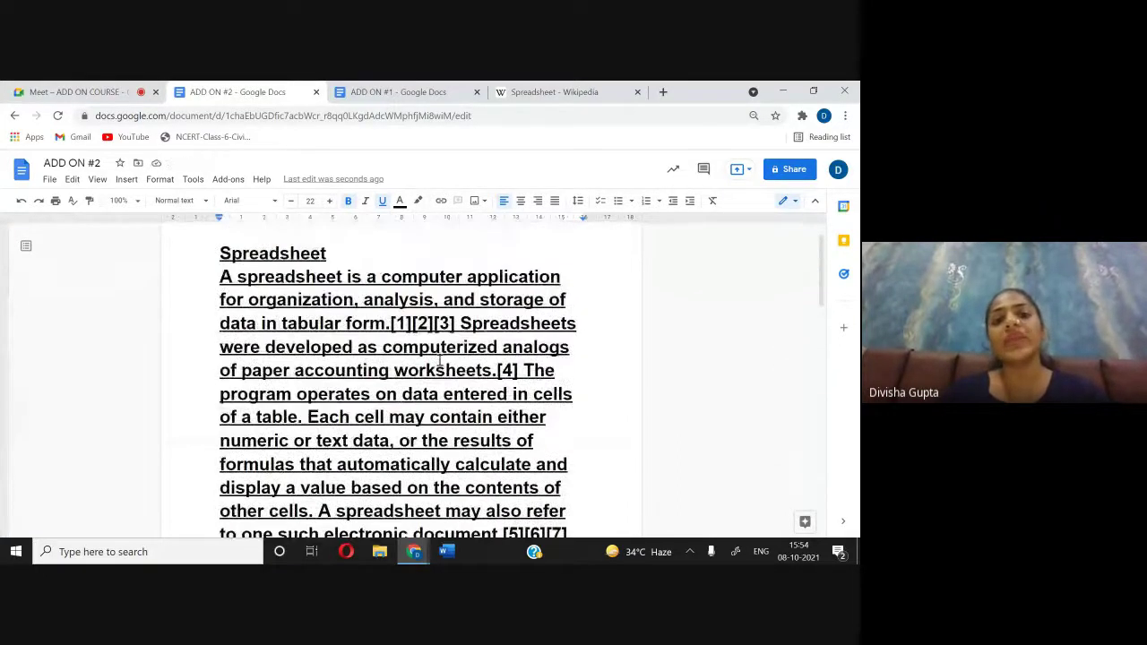
scroll(440, 360, "up", 1)
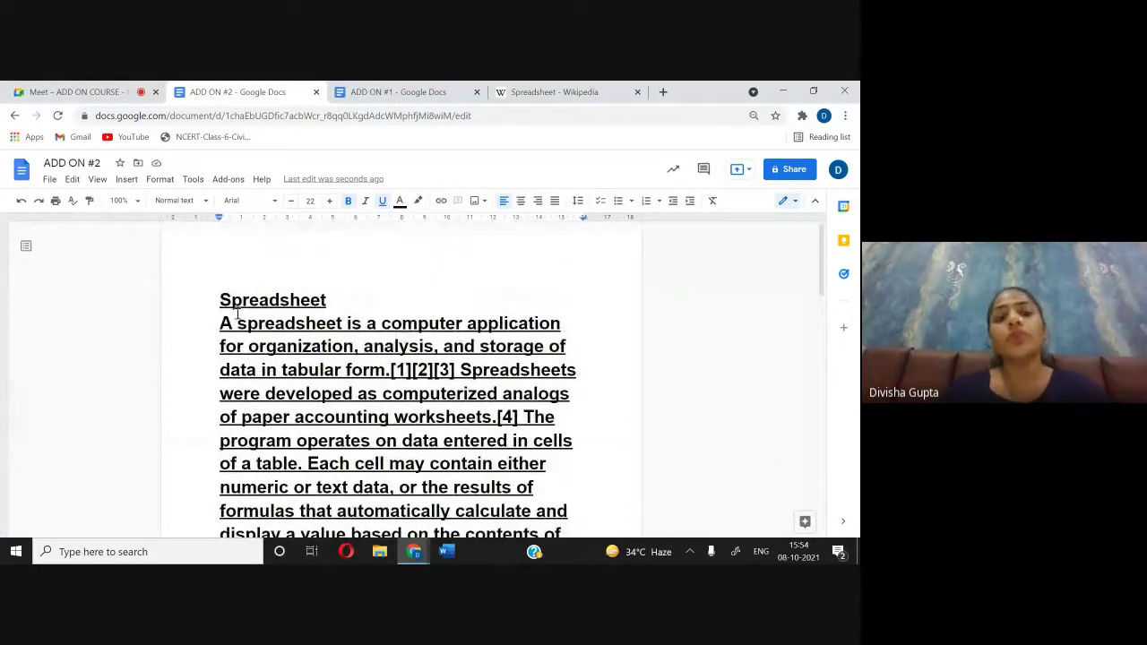
Step: Remove bold and underline from the pasted paragraphs and shrink them to size 15
left_click_drag(221, 324, 424, 518)
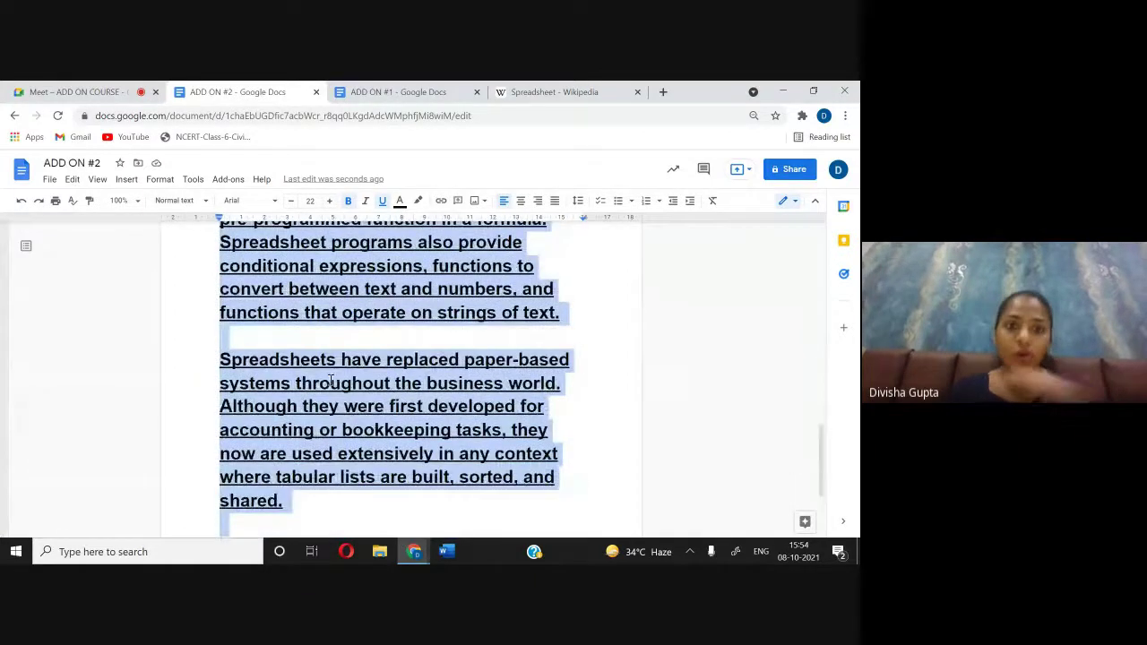
left_click(349, 201)
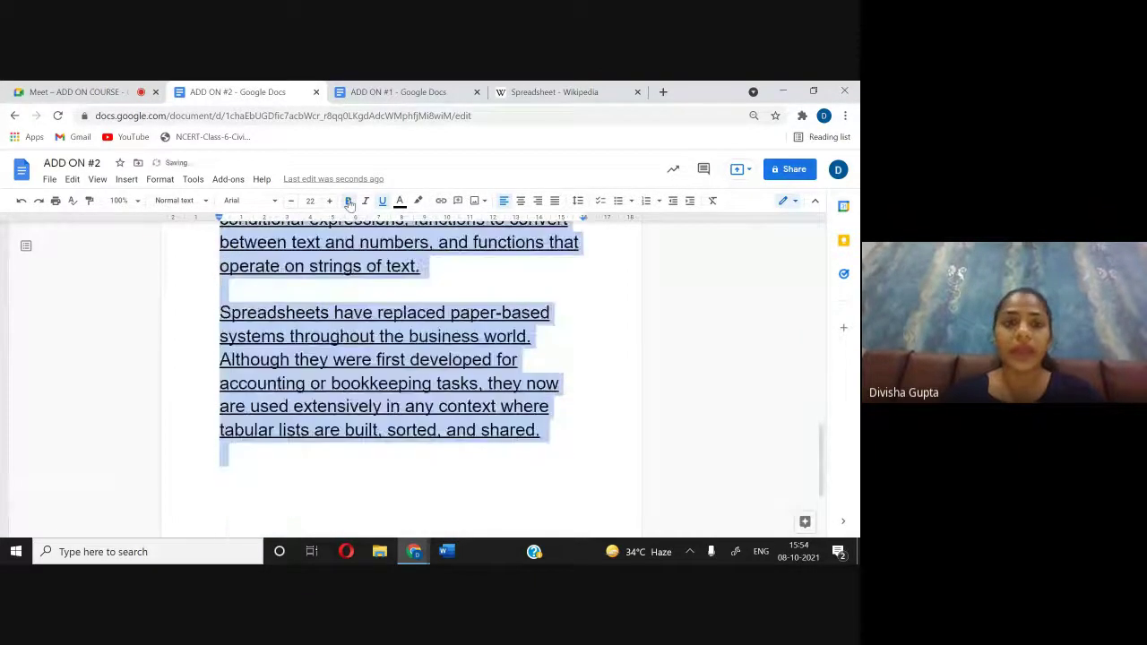
left_click(289, 201)
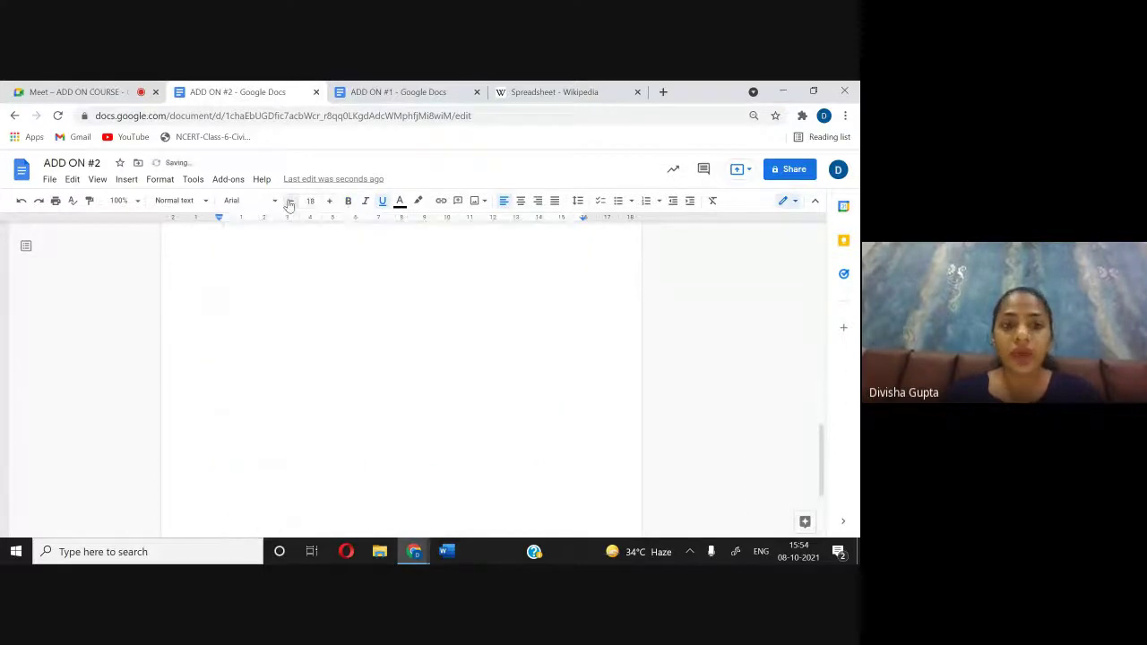
scroll(354, 293, "up", 5)
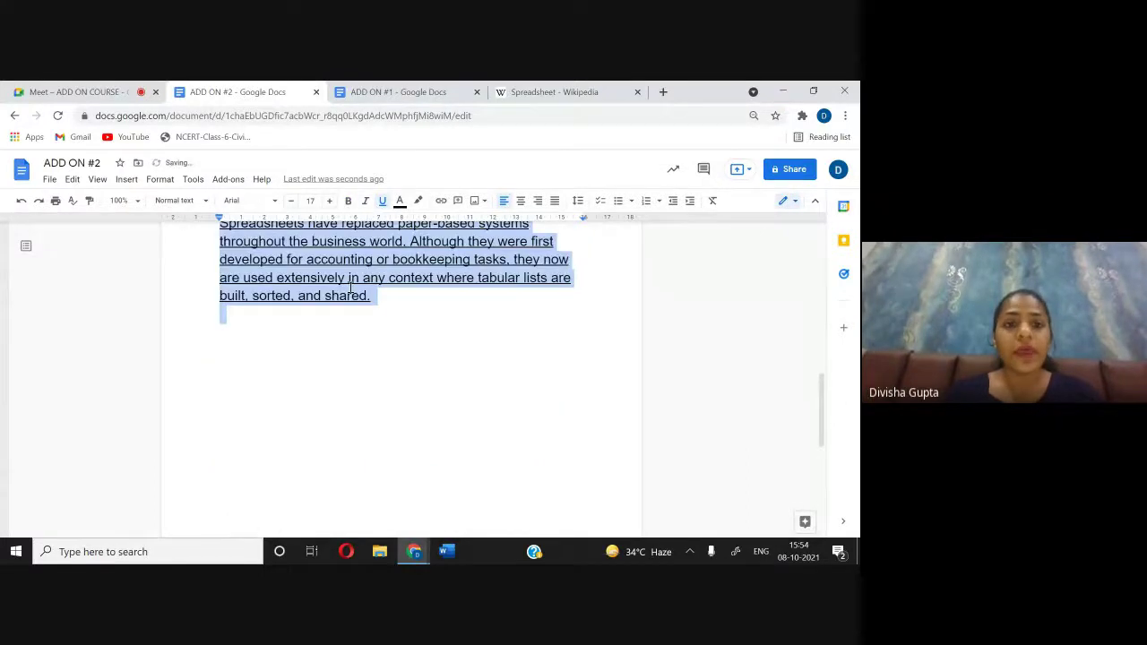
left_click(381, 200)
scroll(270, 201, "up", 3)
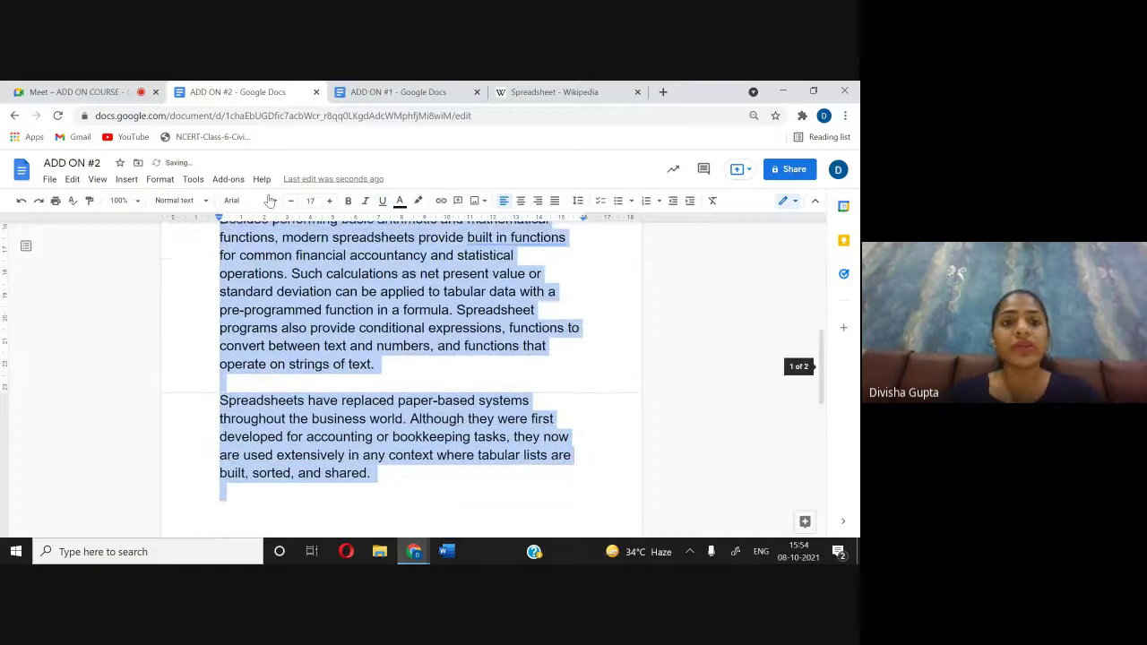
left_click(290, 200)
left_click(290, 200)
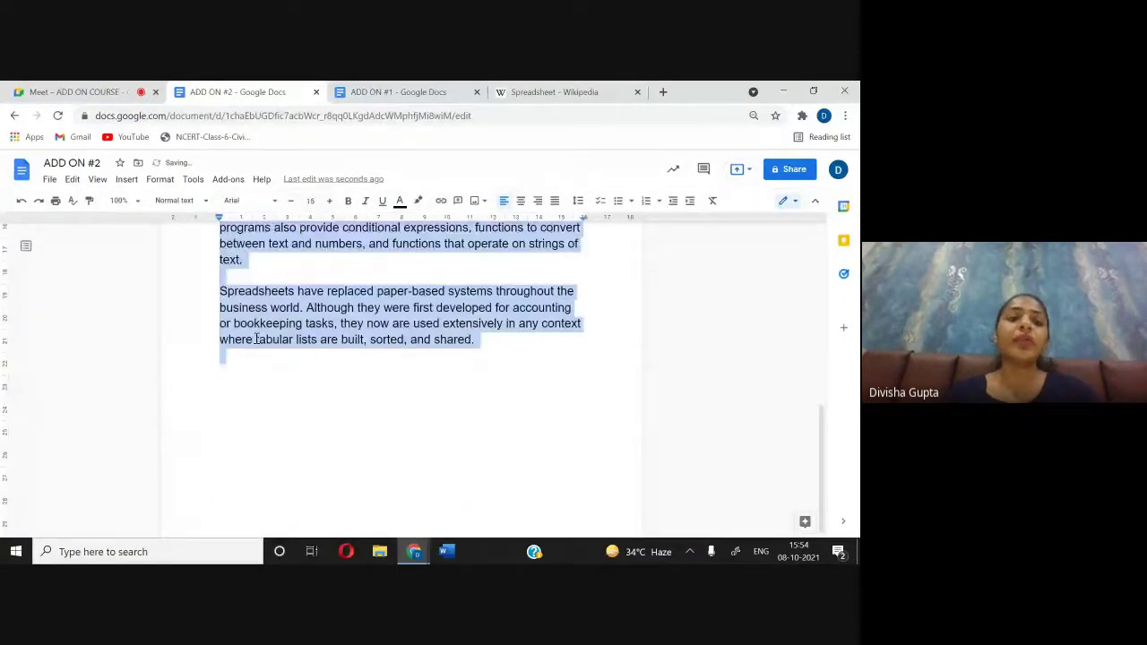
left_click(303, 358)
scroll(302, 358, "up", 2)
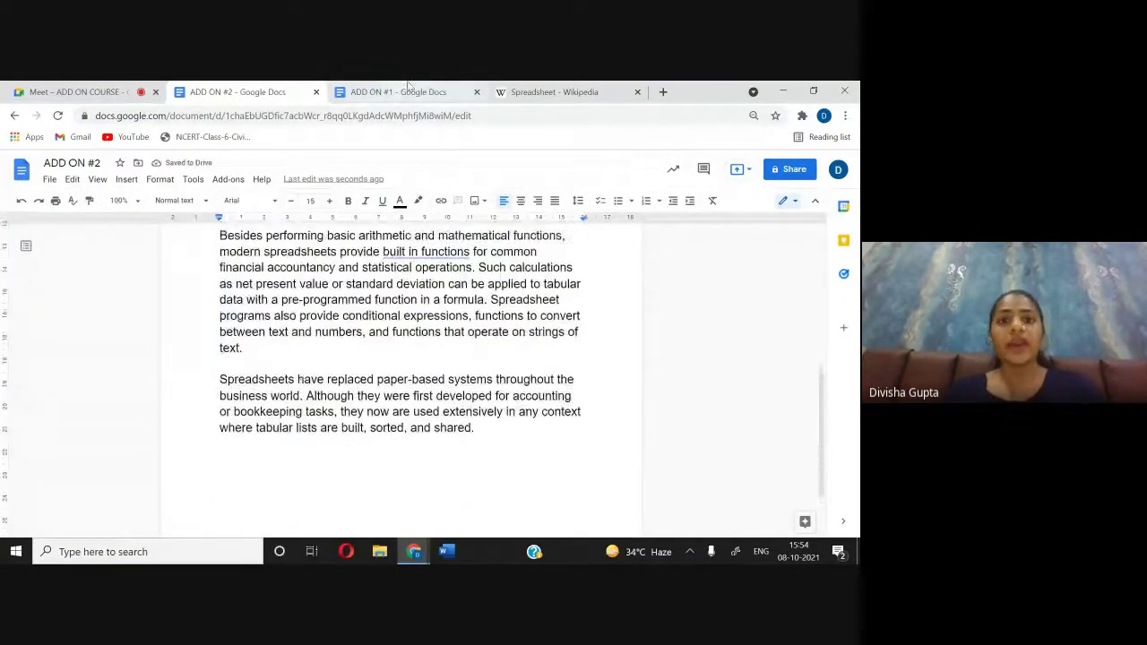
Step: Paste the same four paragraphs below the Spreadsheet title in ADD ON #1
left_click(407, 90)
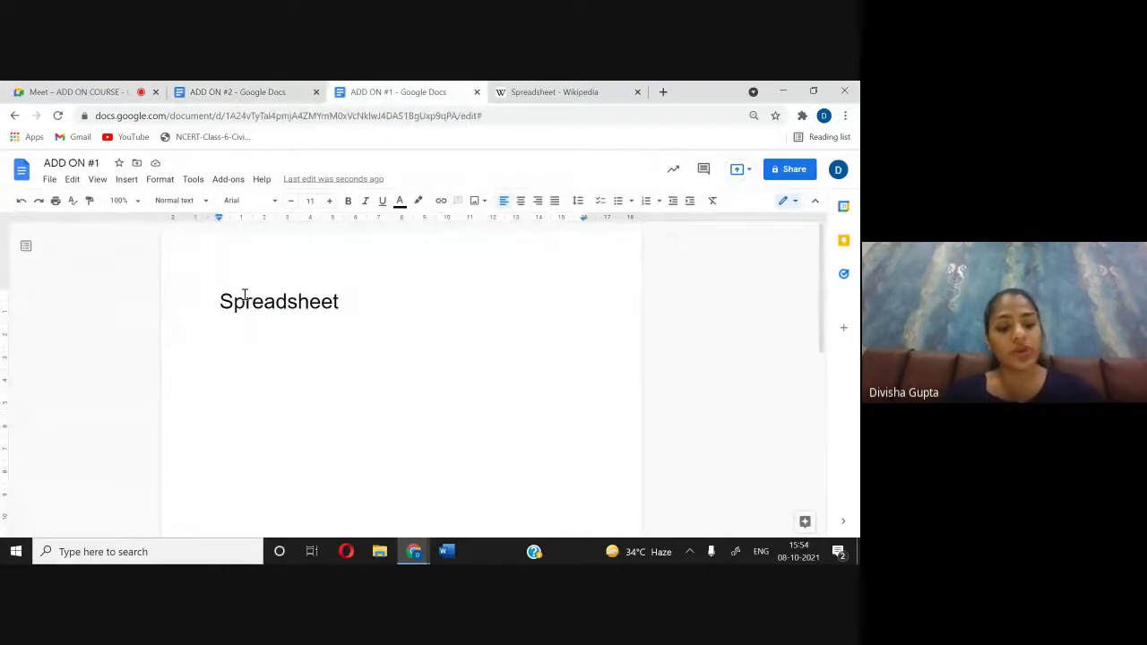
key("ctrl+v")
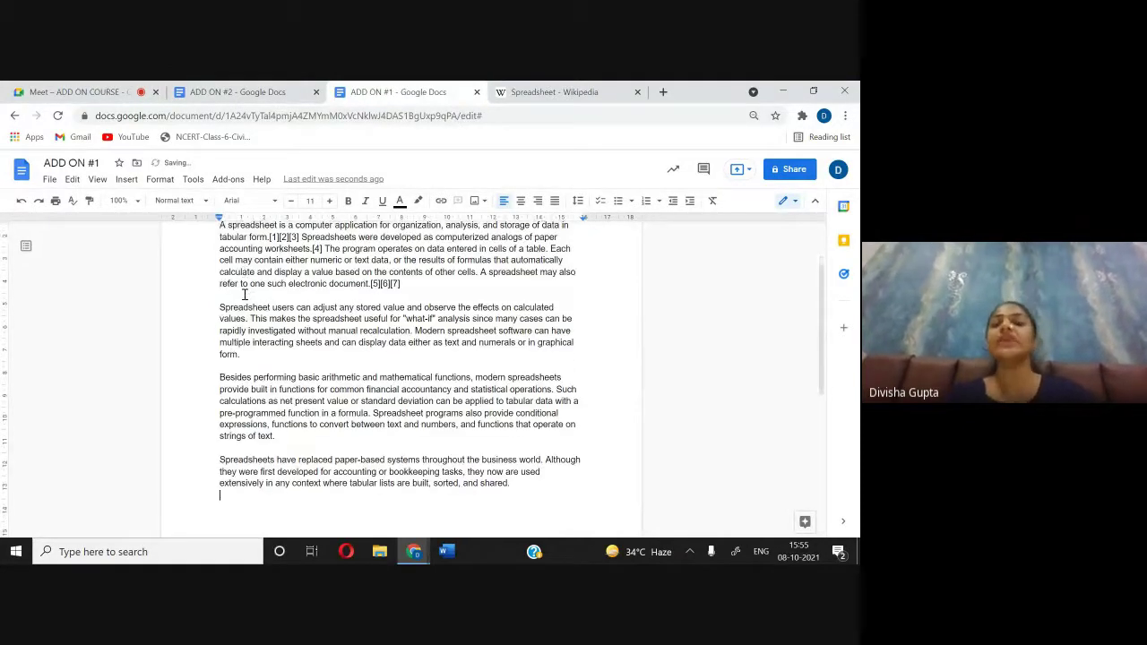
scroll(243, 293, "up", 3)
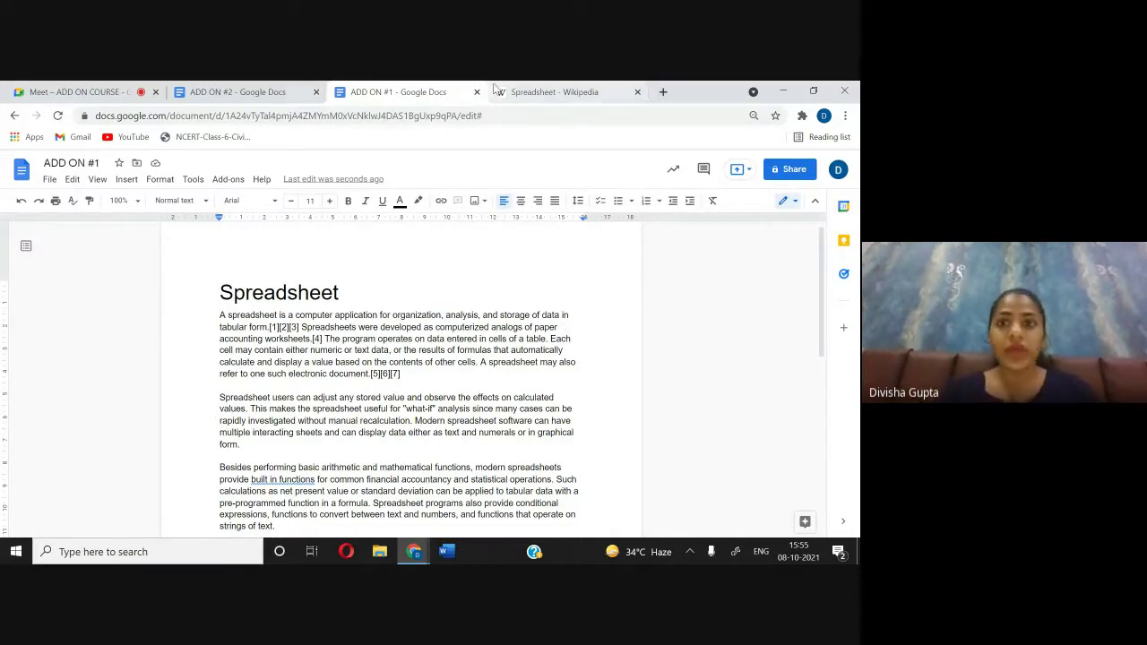
Step: Copy the 'Usage' section heading from Wikipedia and paste it below the paragraphs in ADD ON #2
left_click(531, 93)
scroll(443, 416, "down", 10)
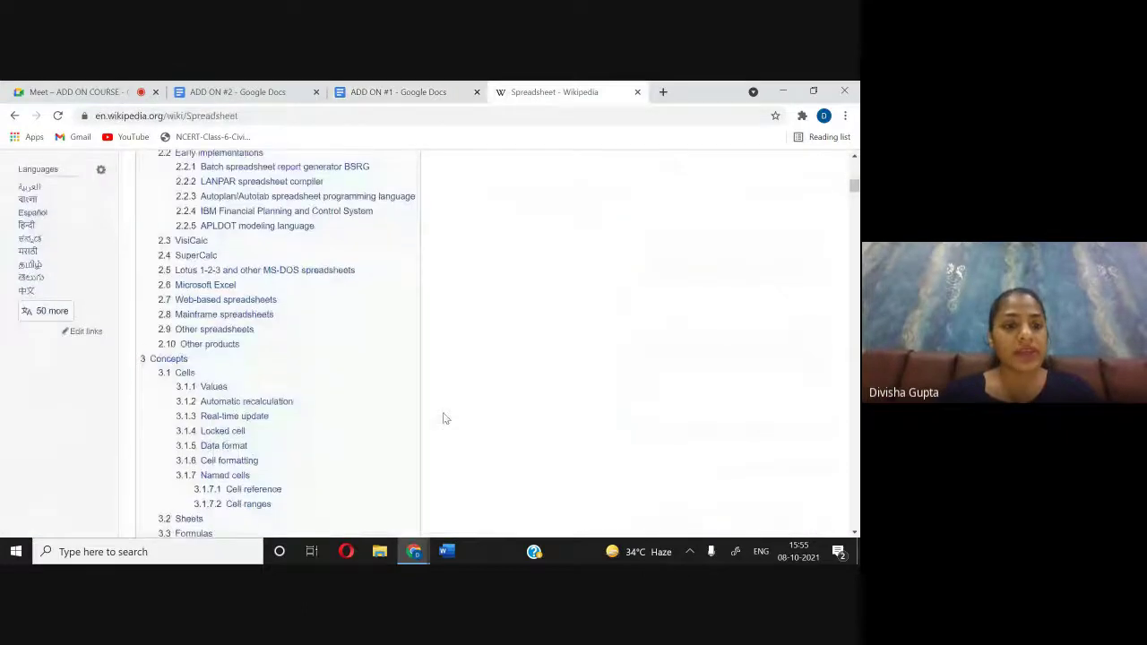
scroll(443, 416, "down", 3)
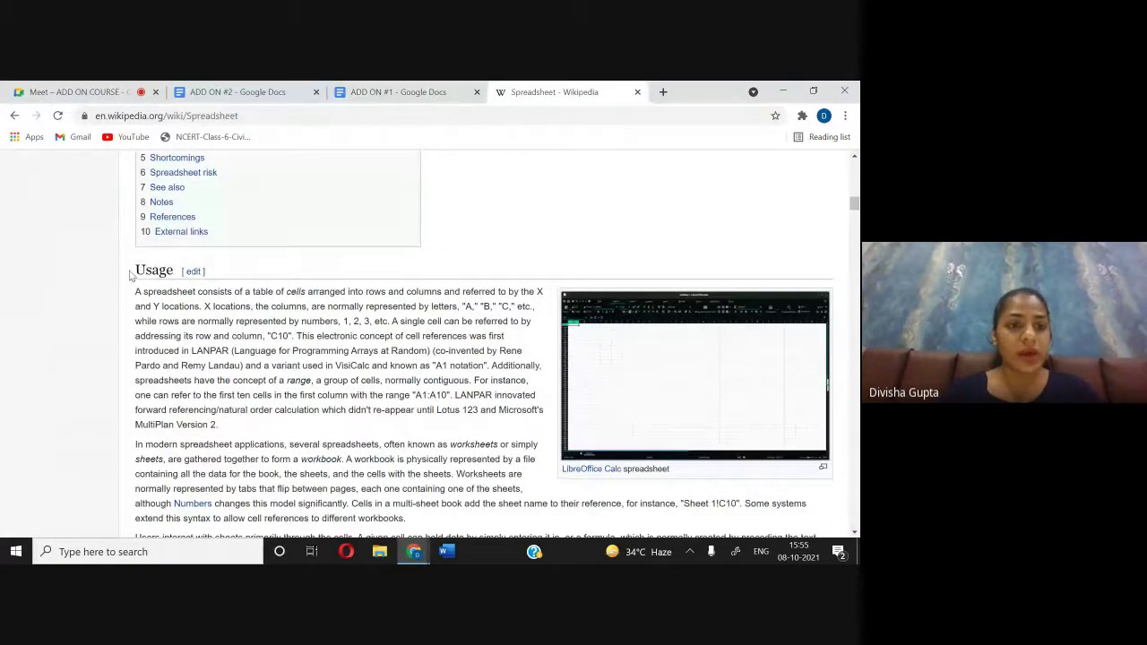
left_click_drag(133, 275, 161, 274)
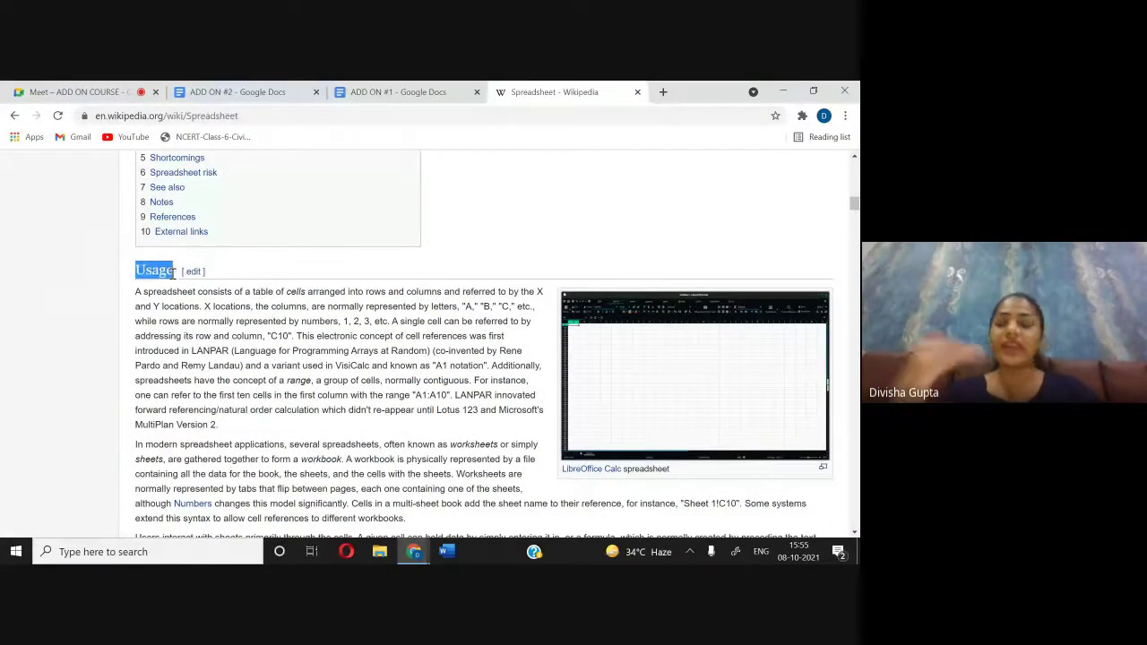
left_click(243, 90)
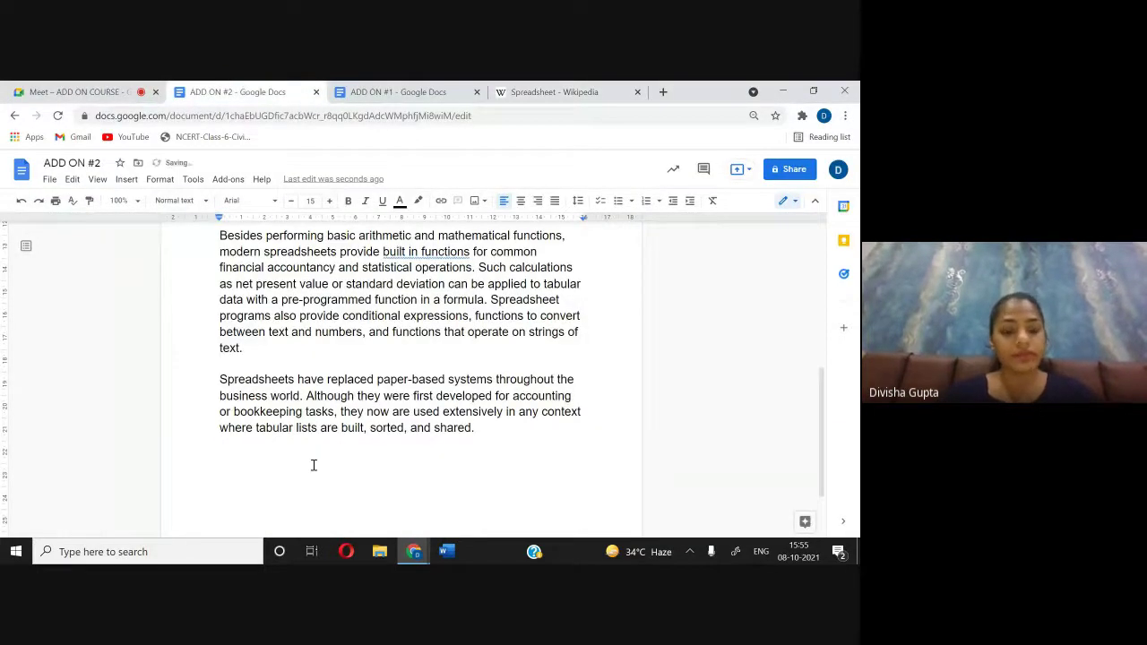
type("Usage")
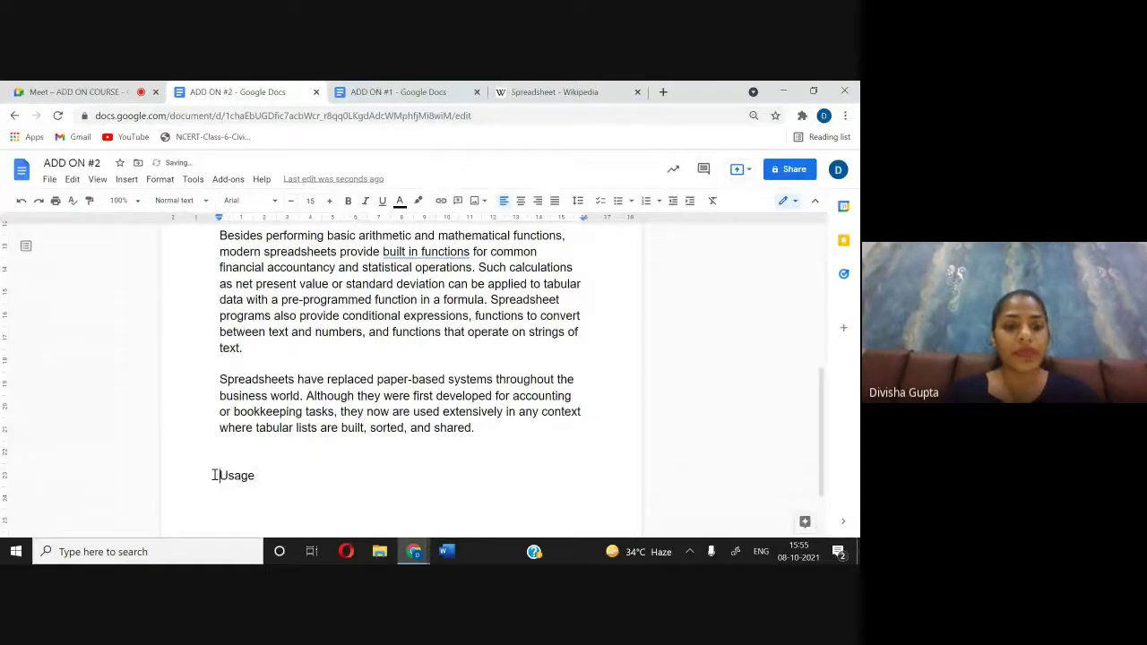
Step: Make Usage a bold, underlined, size-22 heading in ADD ON #2
left_click_drag(220, 475, 262, 476)
left_click(329, 200)
left_click(329, 200)
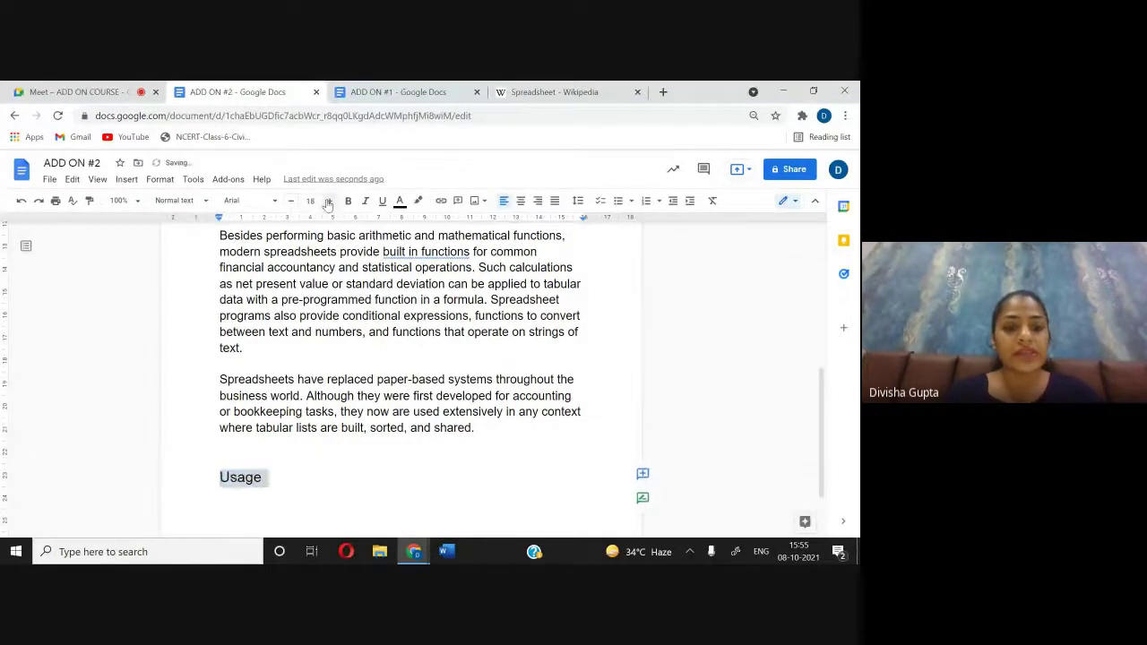
left_click(328, 200)
left_click(329, 200)
left_click(329, 200)
left_click(328, 201)
left_click(329, 201)
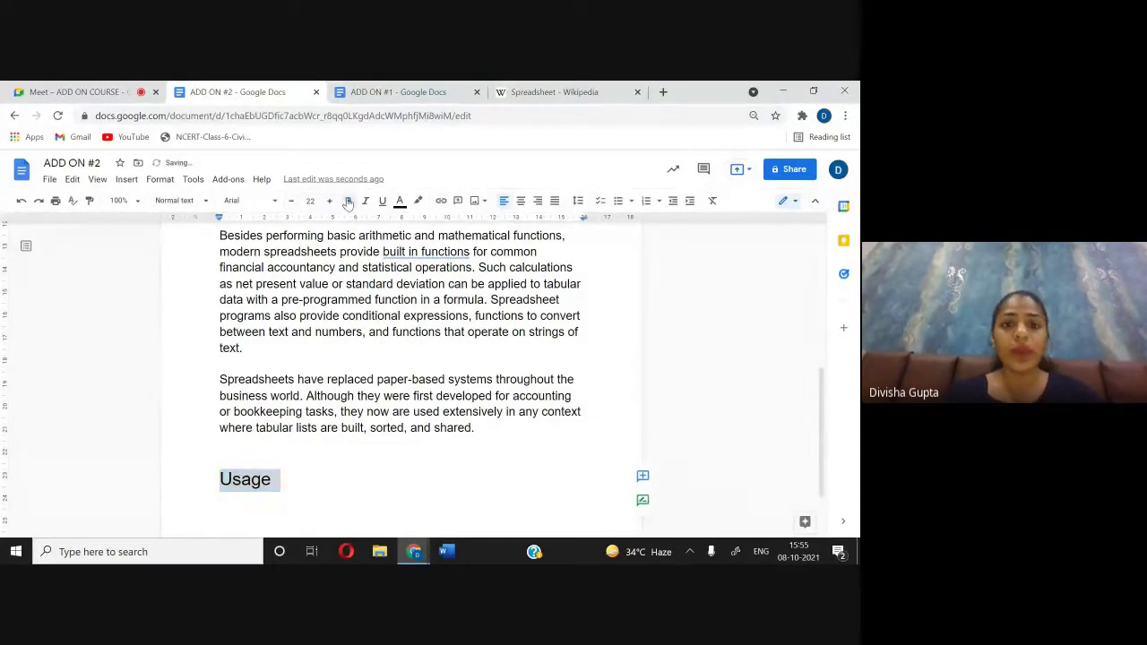
left_click(348, 201)
left_click(383, 200)
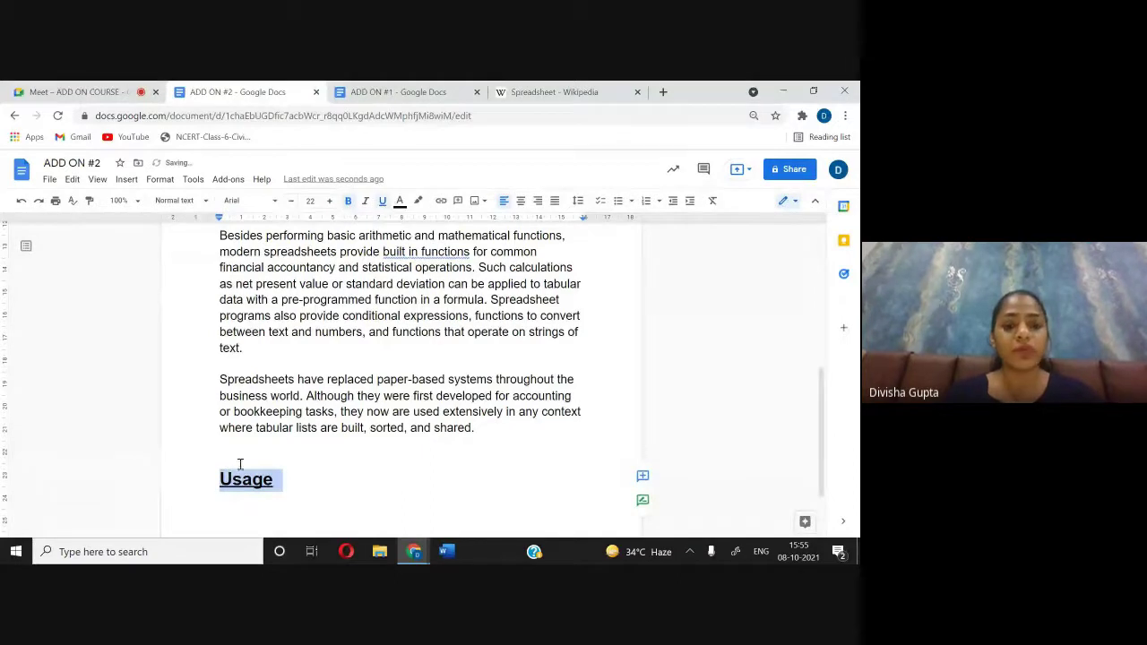
left_click(400, 93)
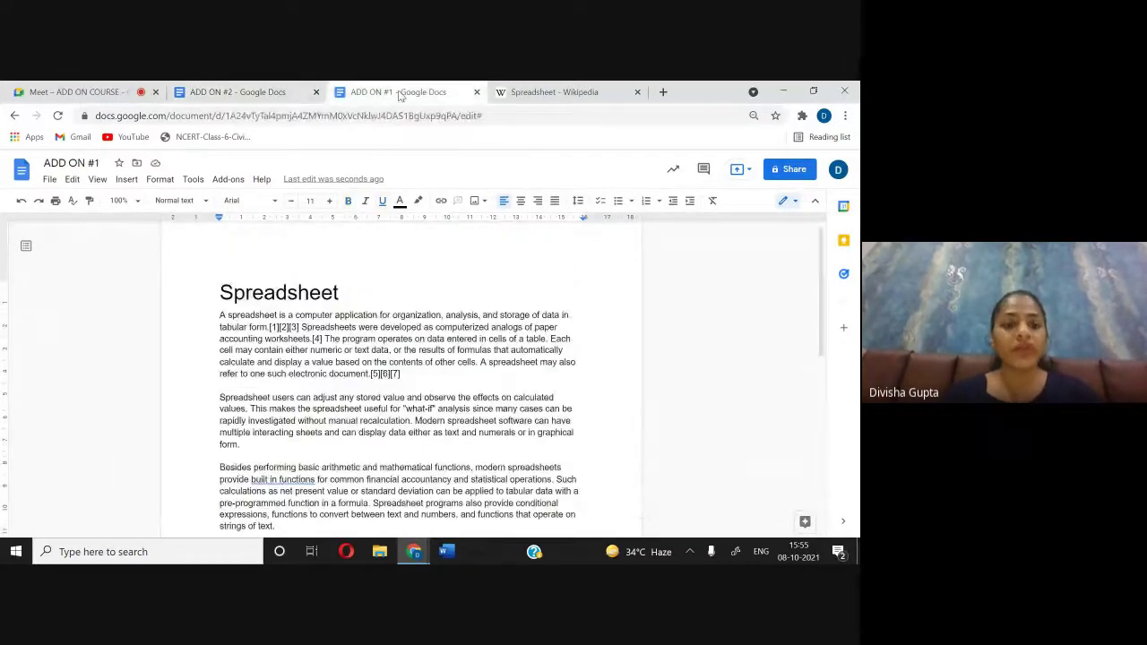
Step: In ADD ON #1, style Usage as Heading 1 and add an empty line beneath it
scroll(360, 377, "down", 3)
left_click(360, 376)
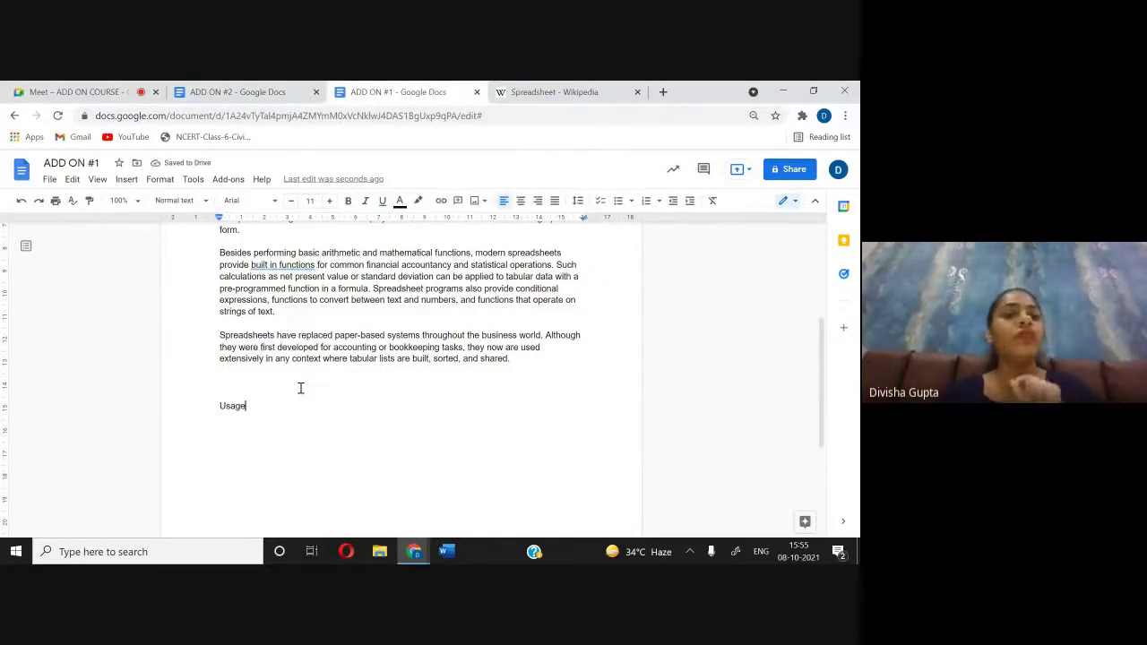
left_click_drag(215, 406, 281, 406)
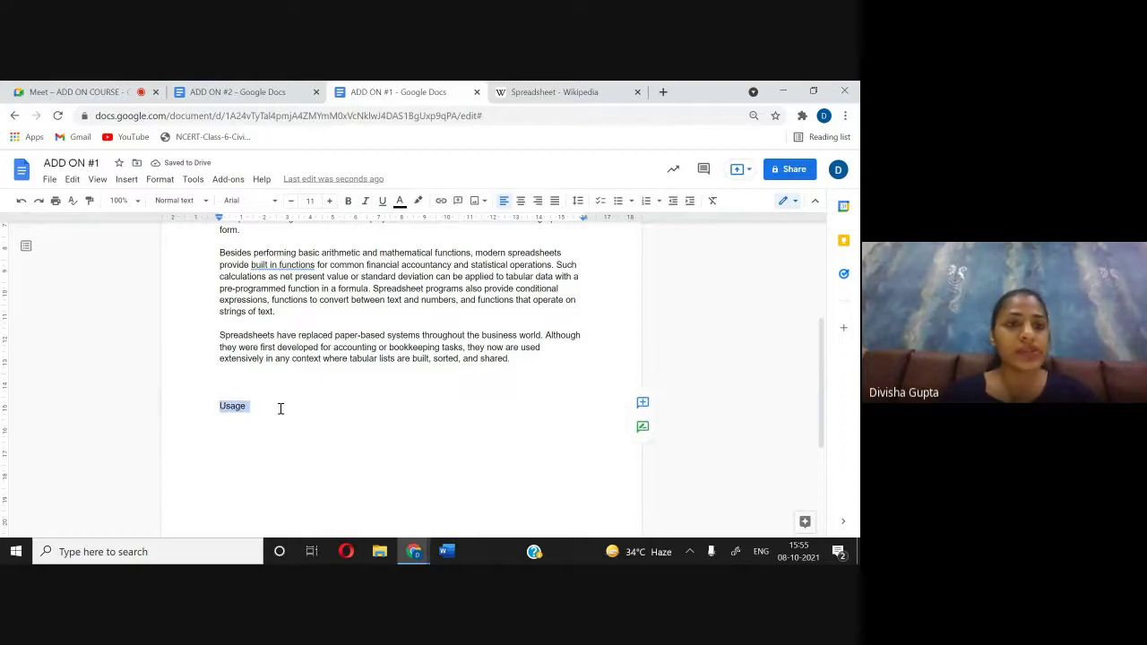
left_click(176, 203)
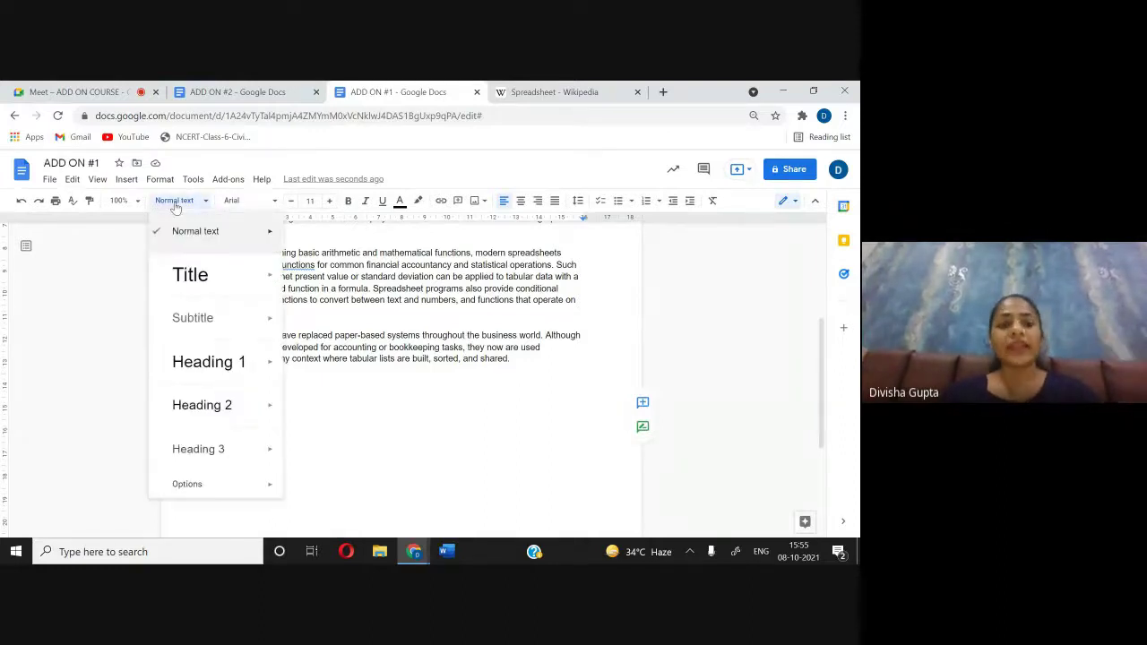
left_click(199, 355)
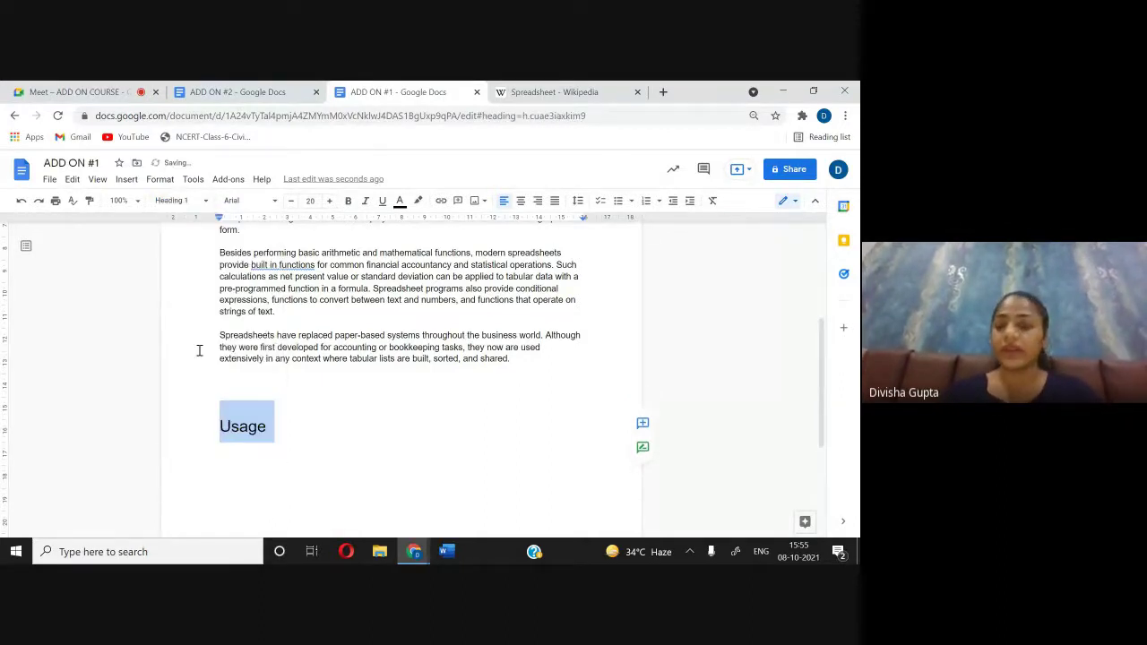
left_click(284, 430)
key("Return")
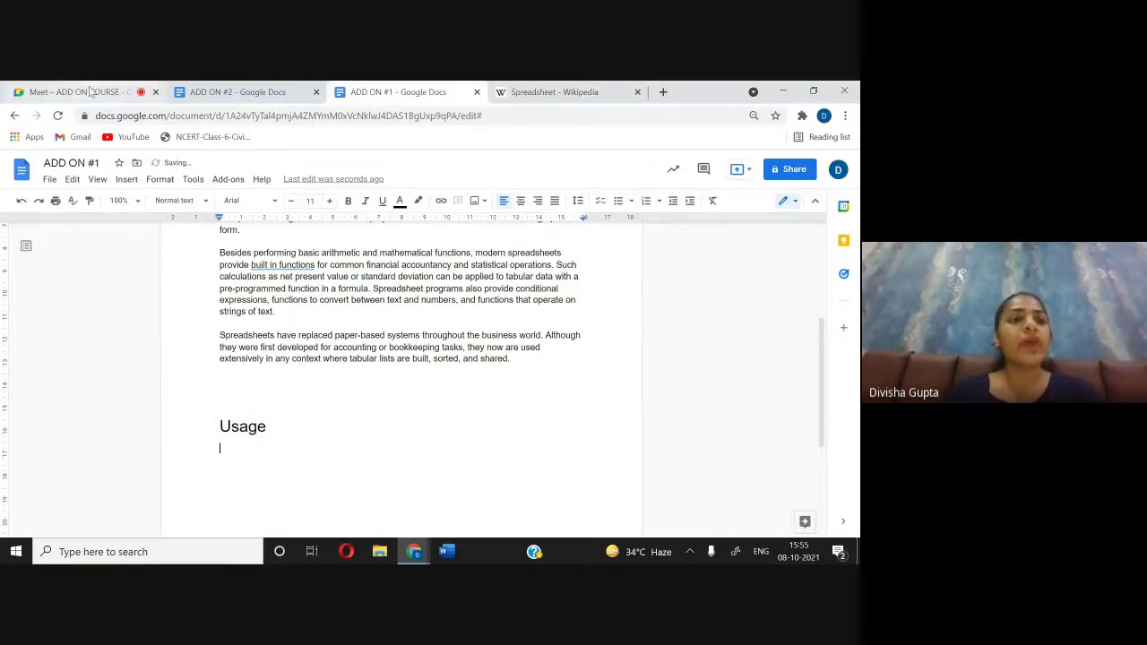
left_click(93, 93)
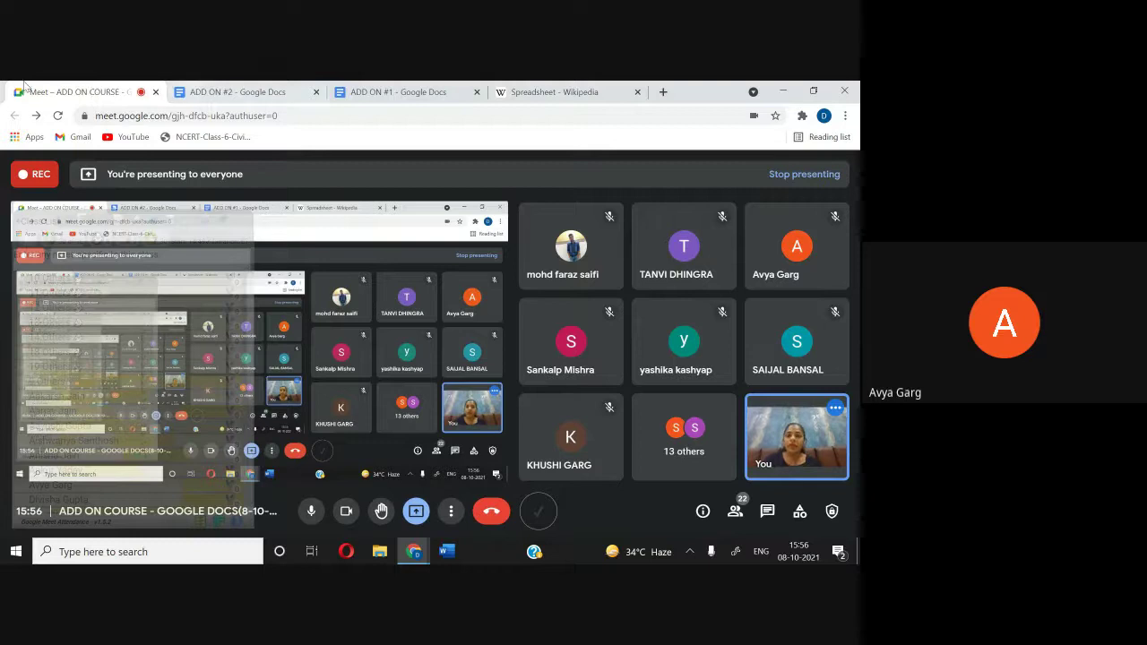
Step: Return from the Google Meet call to the ADD ON #1 document
left_click(381, 99)
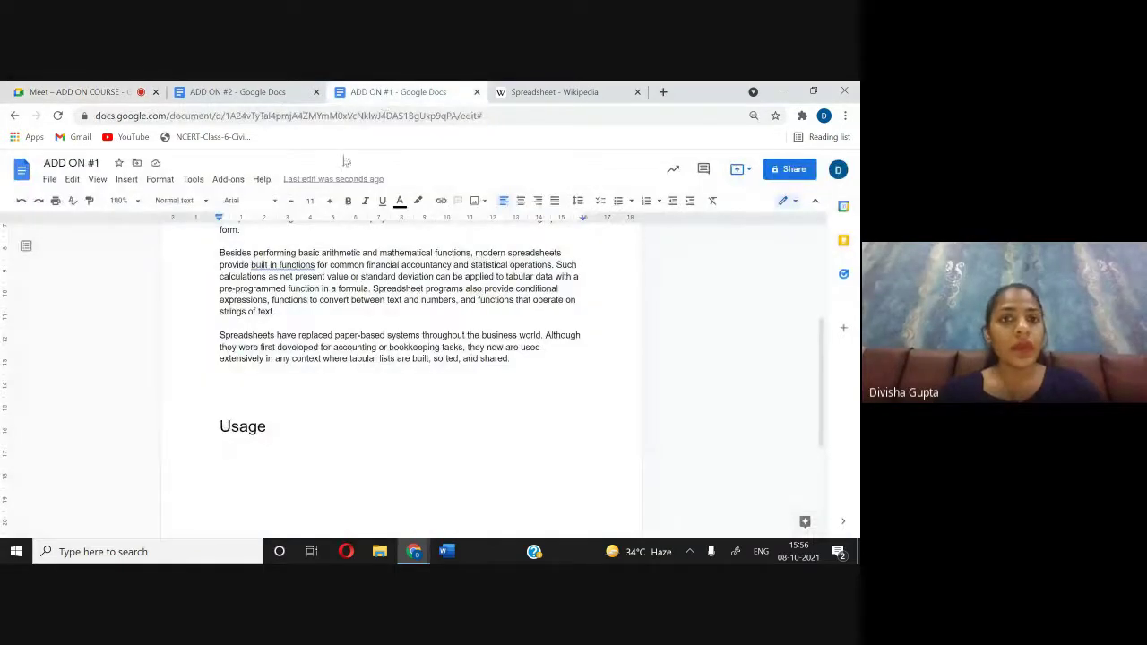
Step: Copy Wikipedia's Usage section text and paste it into ADD ON #1
left_click(533, 94)
scroll(335, 362, "down", 1)
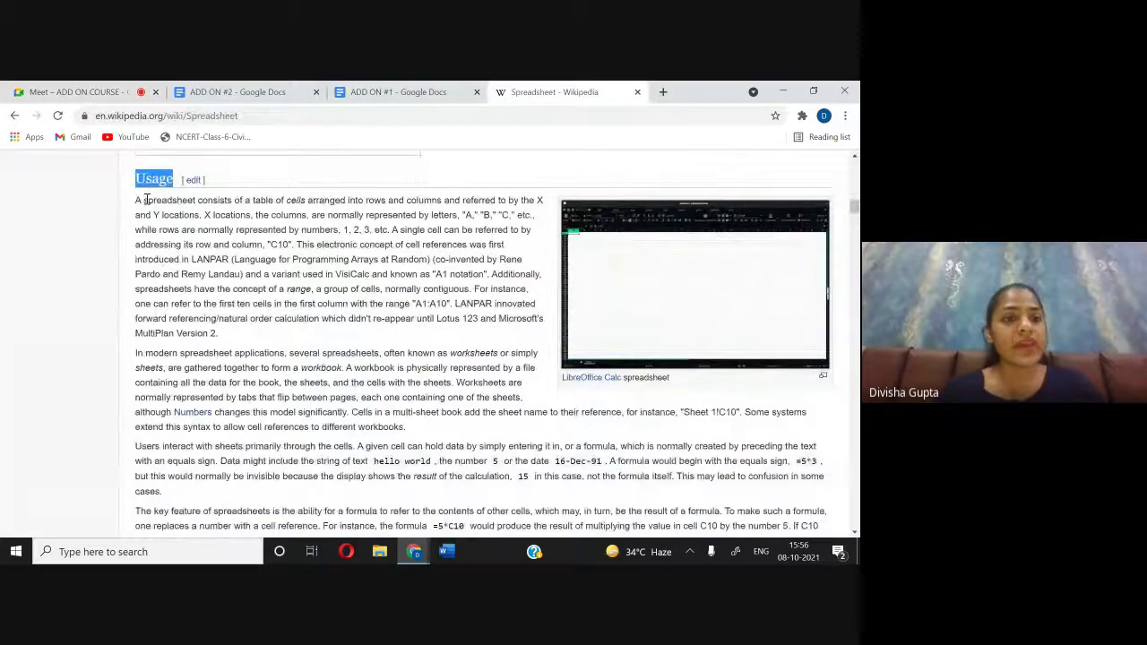
left_click_drag(135, 203, 417, 444)
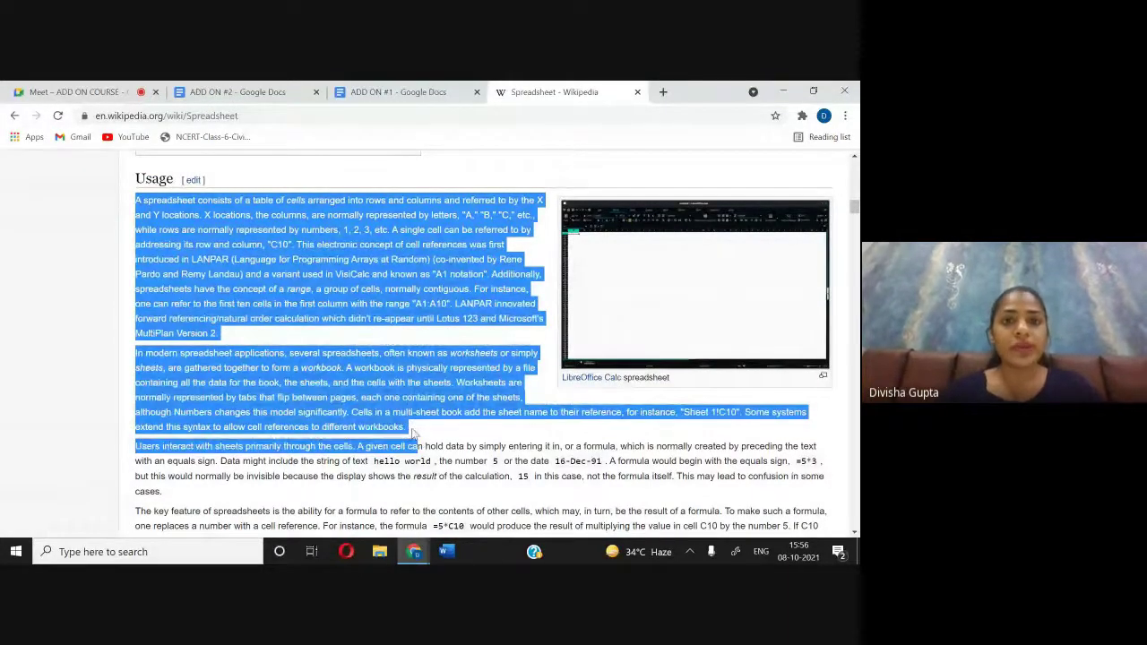
left_click(394, 91)
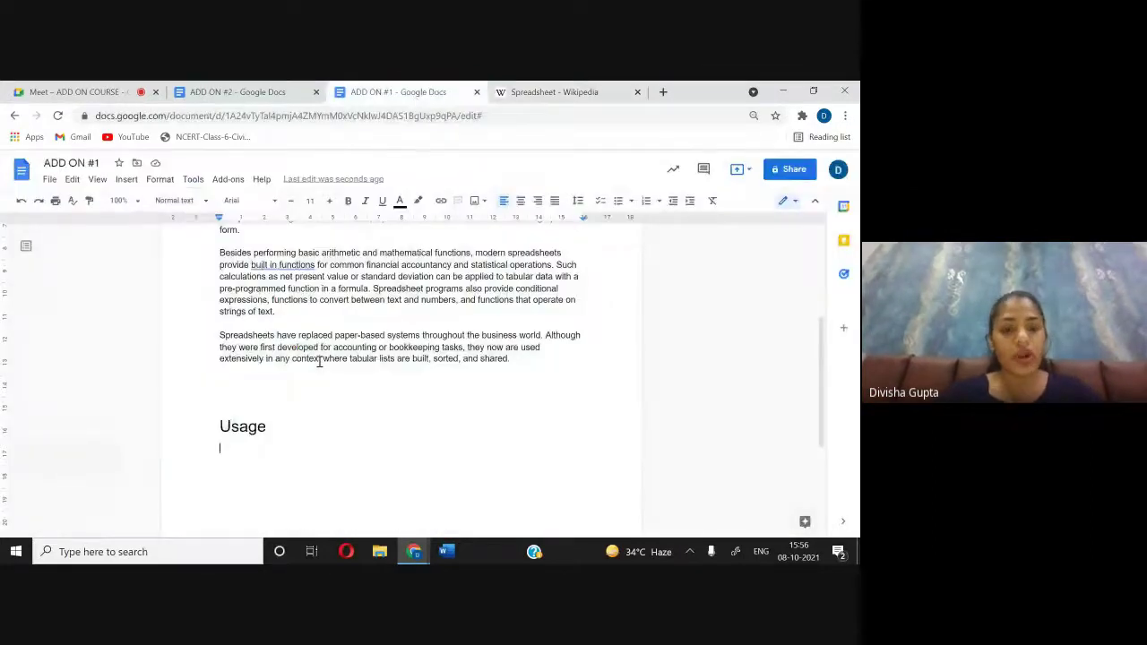
key("ctrl+v")
Step: Paste the same Usage text on a new line below the Usage heading in ADD ON #2
left_click(238, 91)
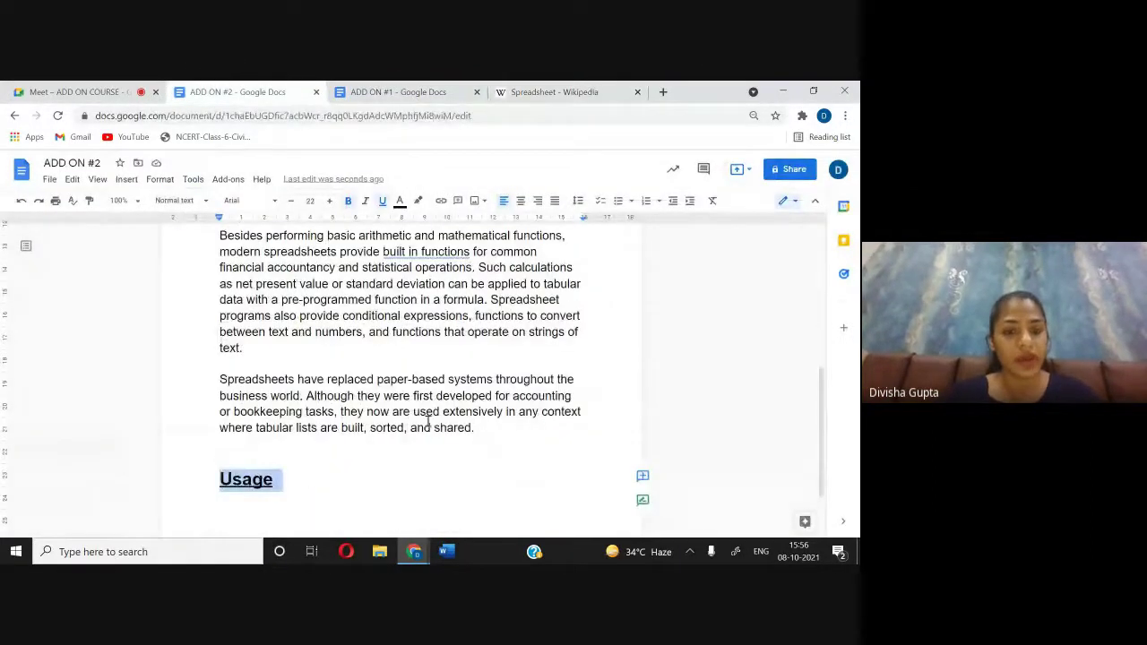
left_click(305, 505)
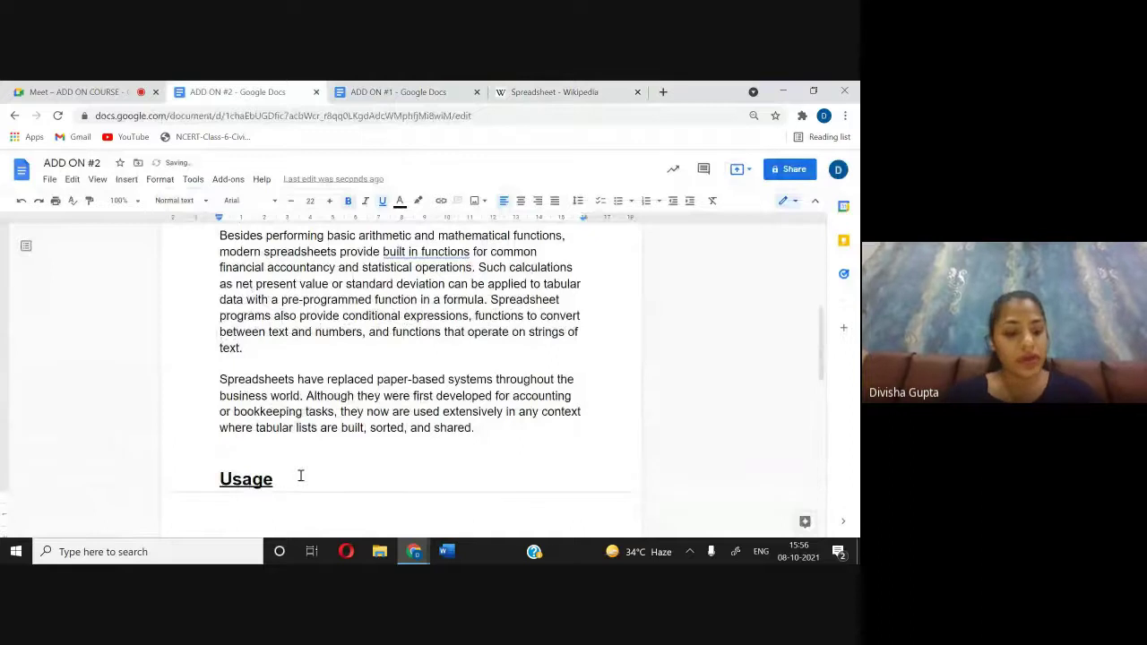
key("Return")
key("ctrl+v")
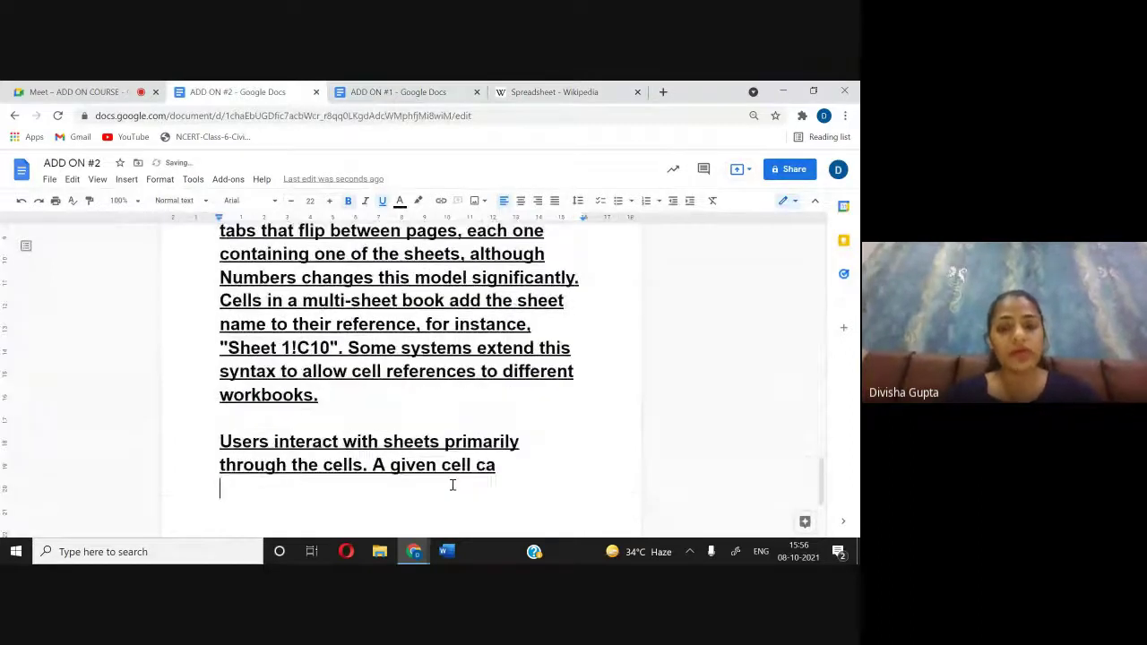
Step: Make the pasted ADD ON #2 paragraphs non-bold, non-underlined, size 14
left_click_drag(520, 479, 210, 292)
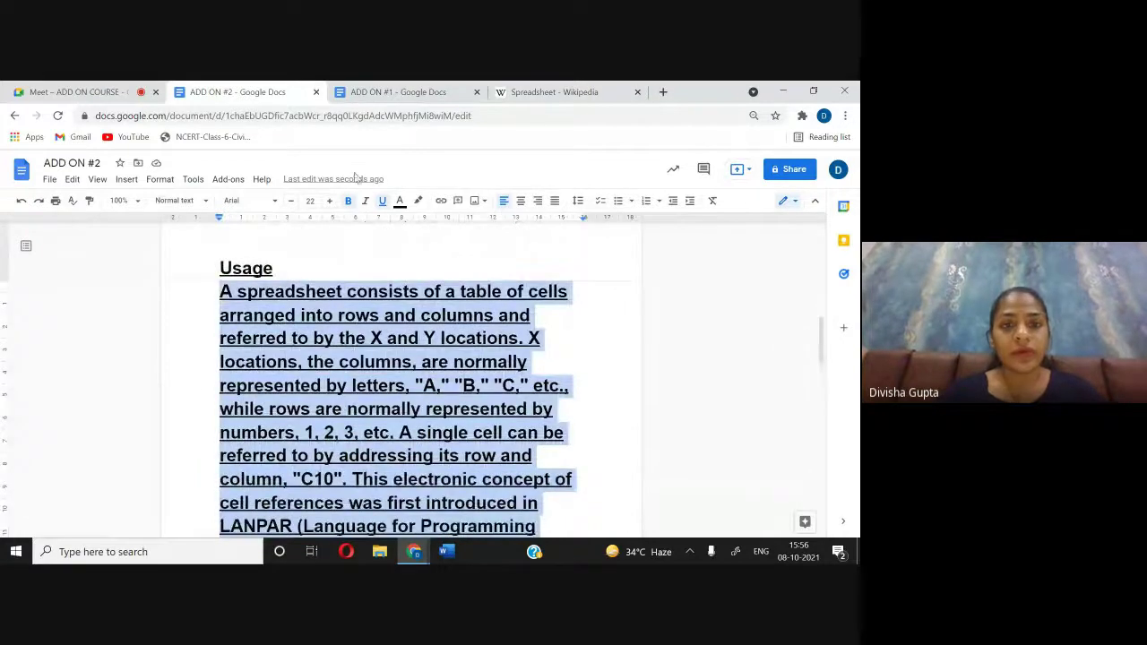
left_click(350, 200)
left_click(384, 200)
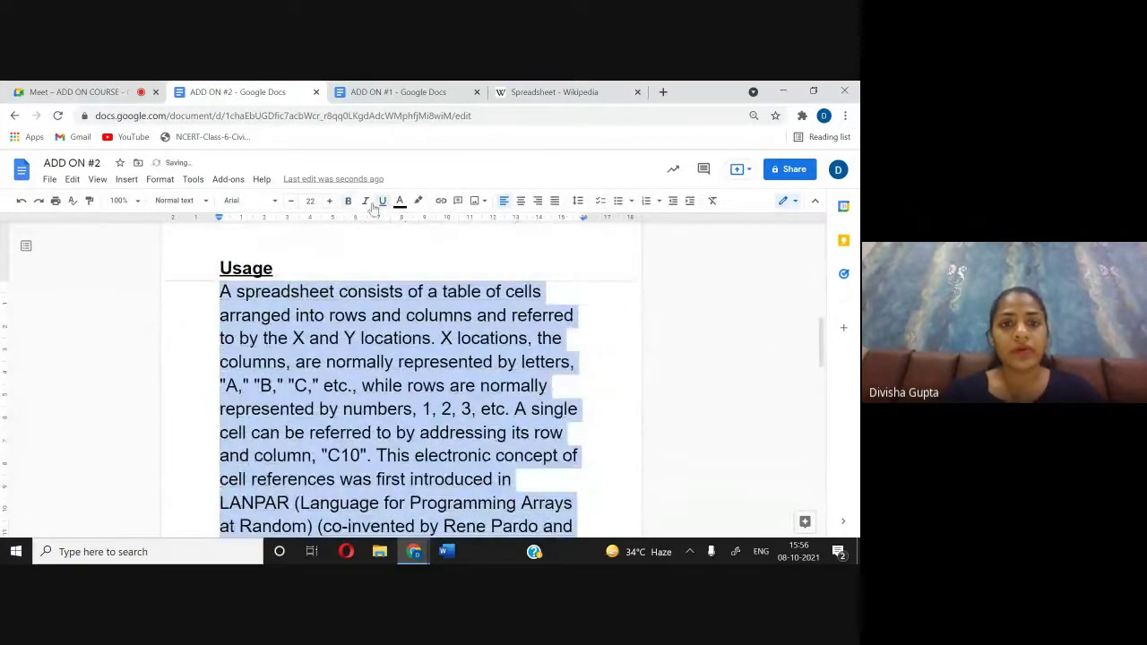
left_click(291, 206)
left_click(291, 205)
left_click(292, 202)
left_click(291, 203)
left_click(291, 202)
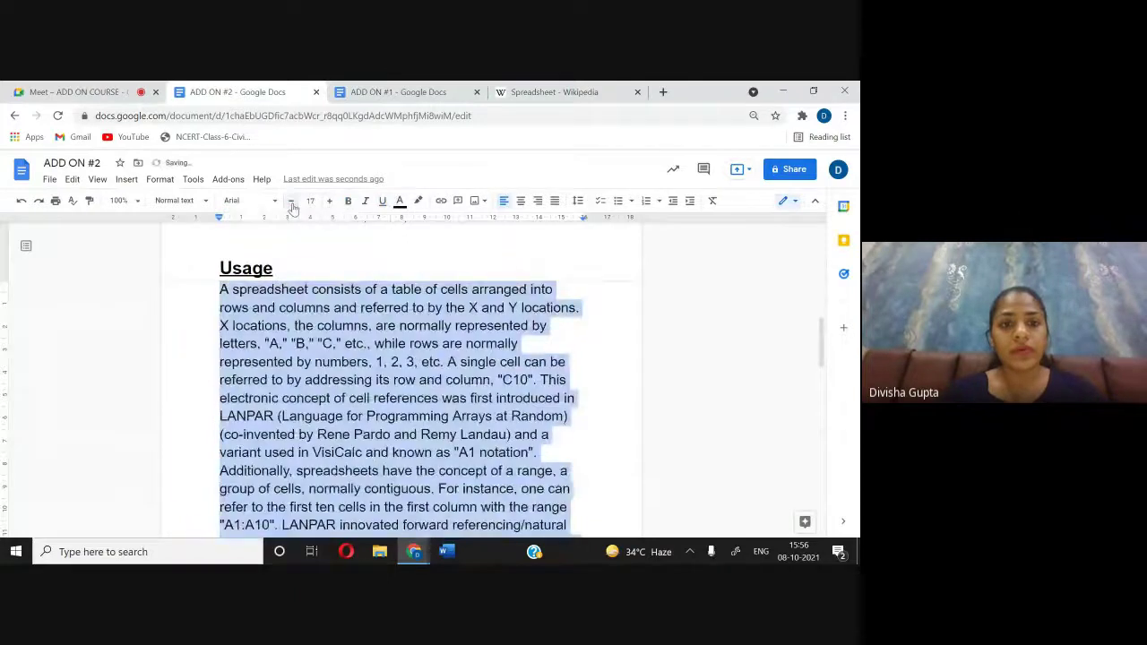
left_click(292, 202)
left_click(291, 202)
left_click(291, 202)
left_click(548, 452)
scroll(573, 444, "down", 5)
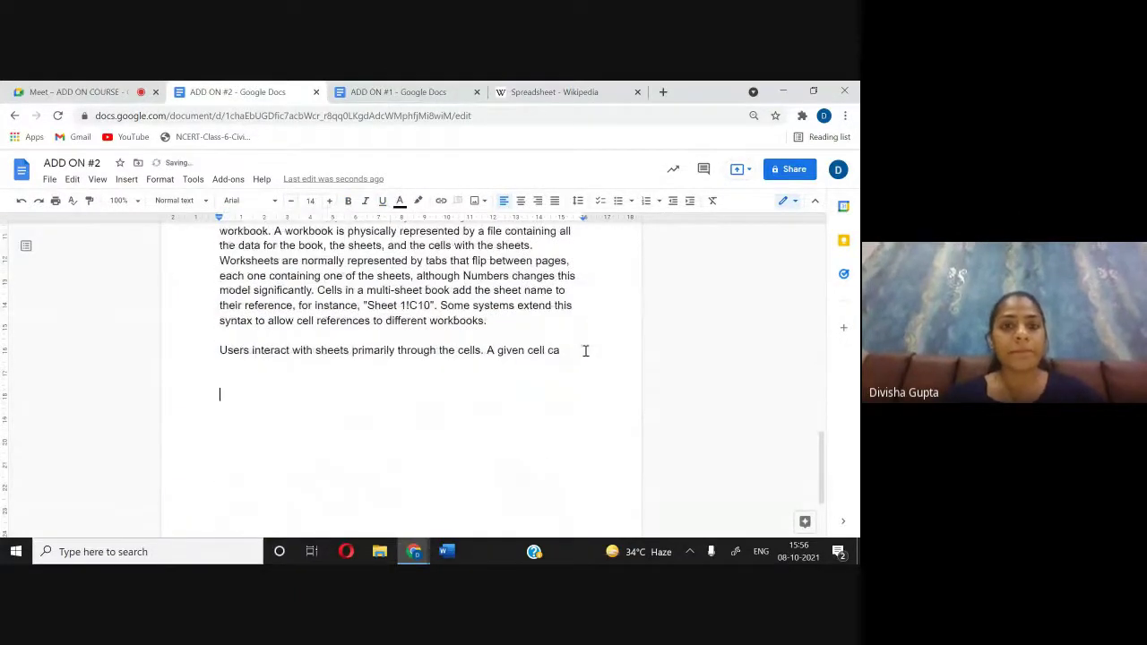
Step: Copy the word History from Wikipedia and paste it on a new line in ADD ON #1
left_click(527, 93)
scroll(354, 377, "down", 4)
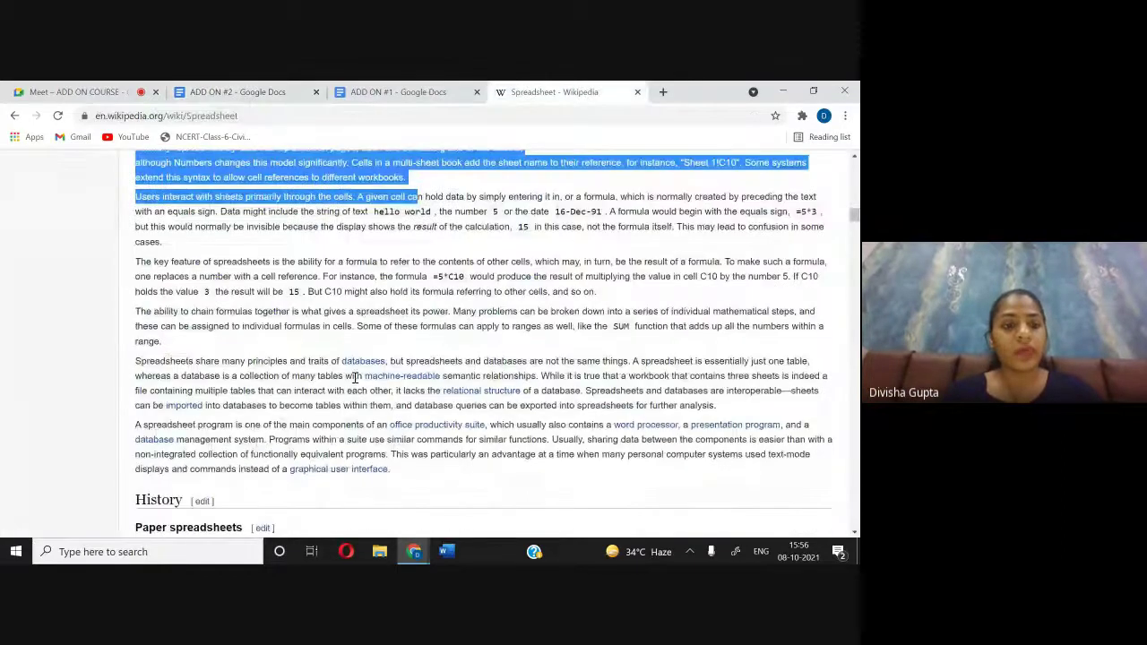
left_click_drag(137, 377, 184, 378)
key("ctrl+c")
left_click(380, 93)
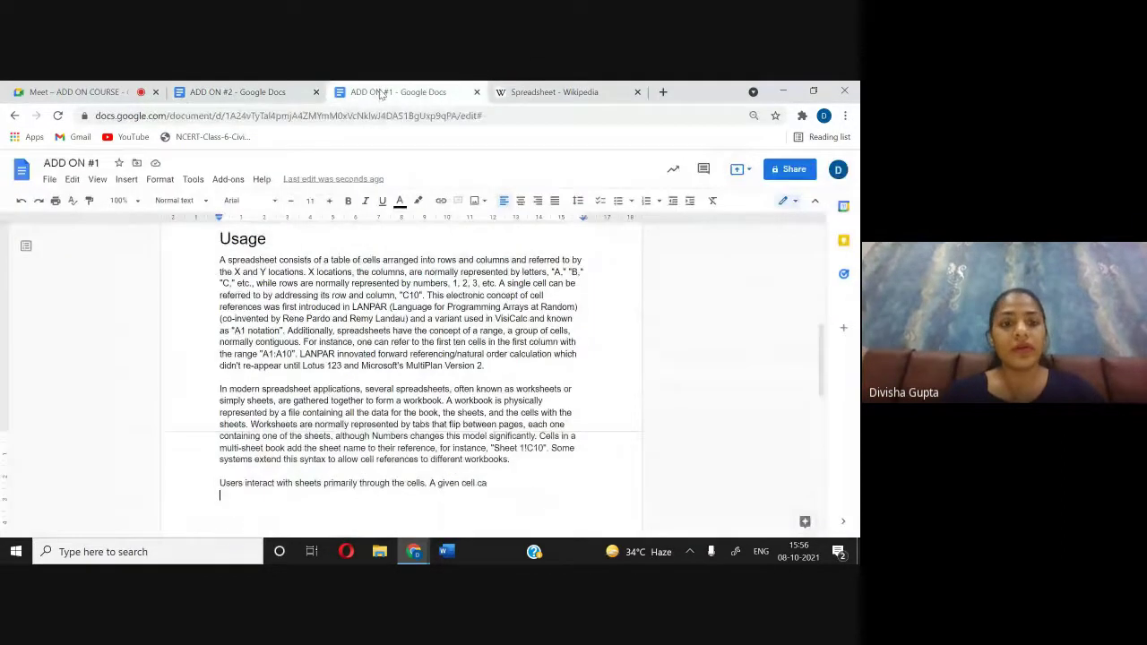
key("Return")
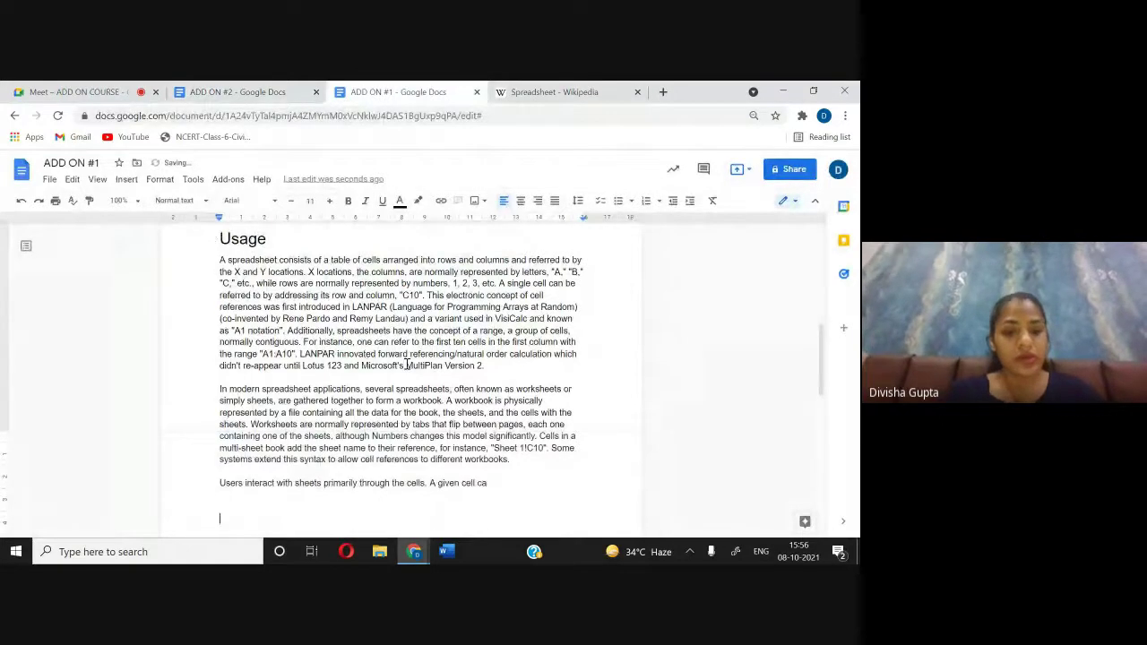
key("ctrl+v")
Step: Make History a Heading 1 and add an empty line below it
scroll(359, 422, "down", 2)
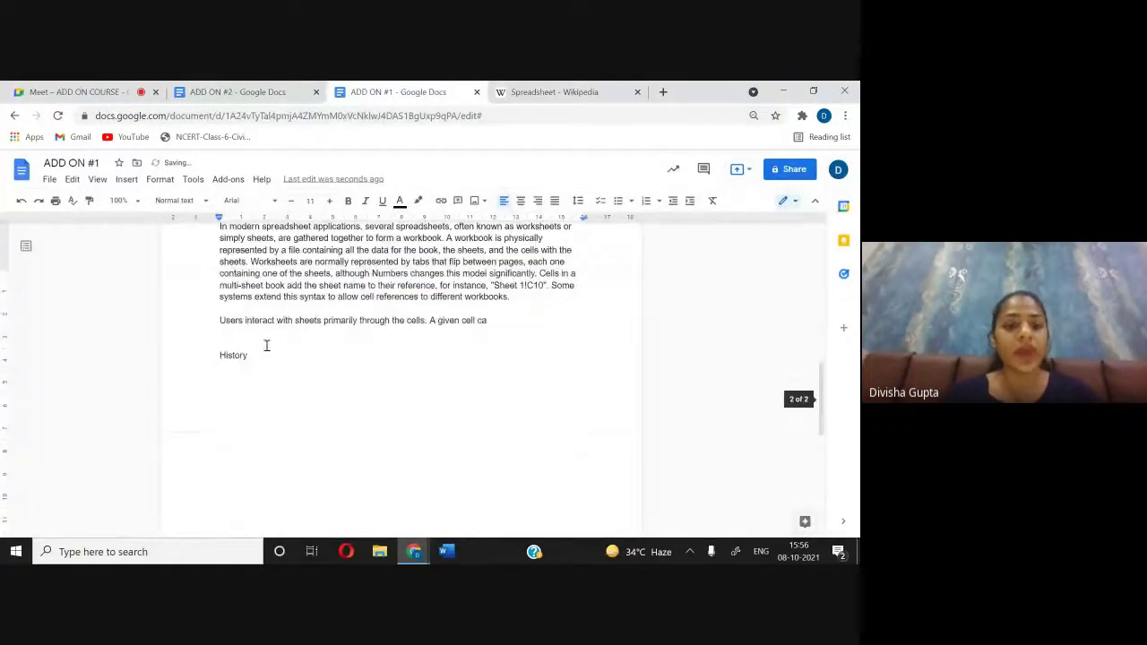
left_click_drag(266, 345, 203, 352)
left_click(179, 200)
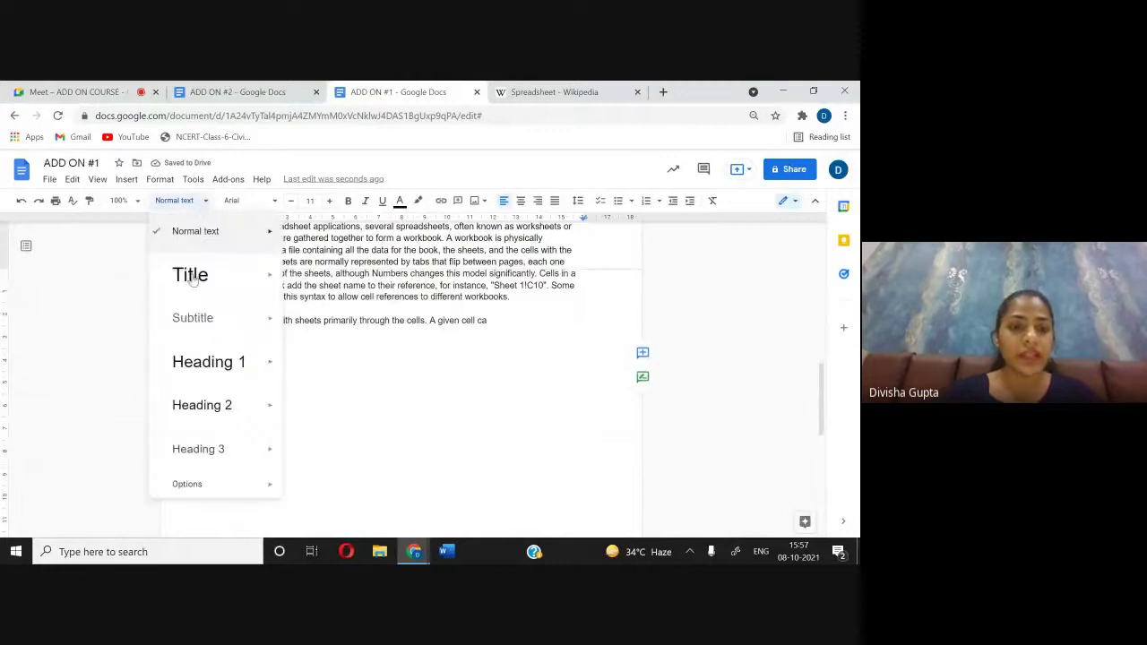
left_click(212, 362)
left_click(305, 391)
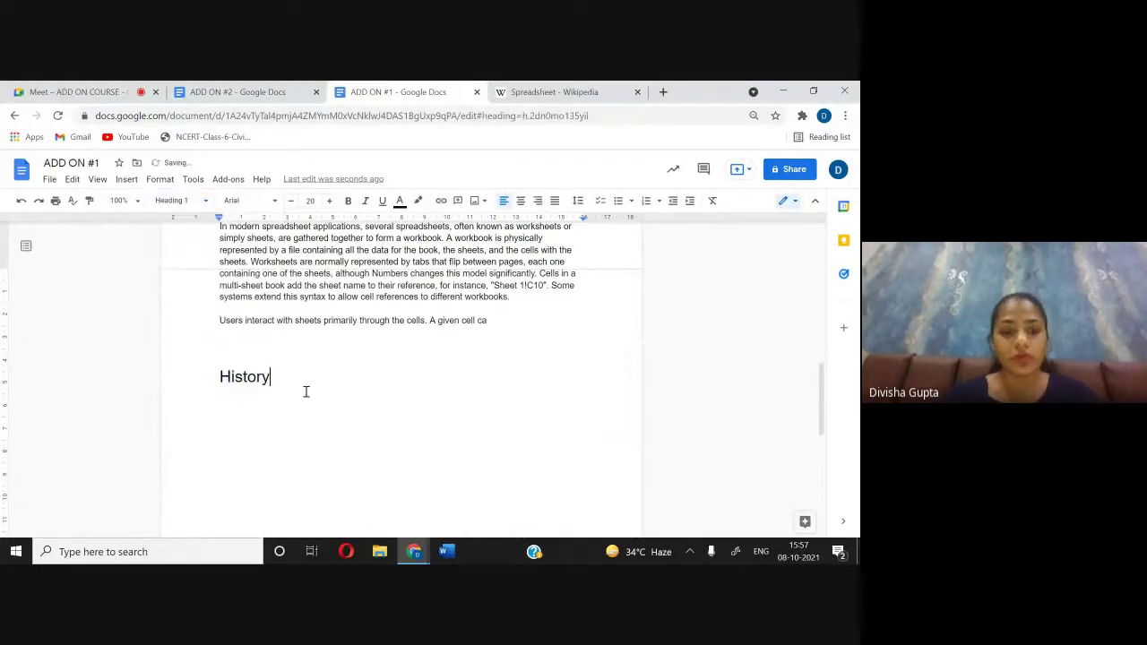
key("Return")
Step: In ADD ON #2, type History, make it bold, underlined and larger, then add a line below
left_click(308, 86)
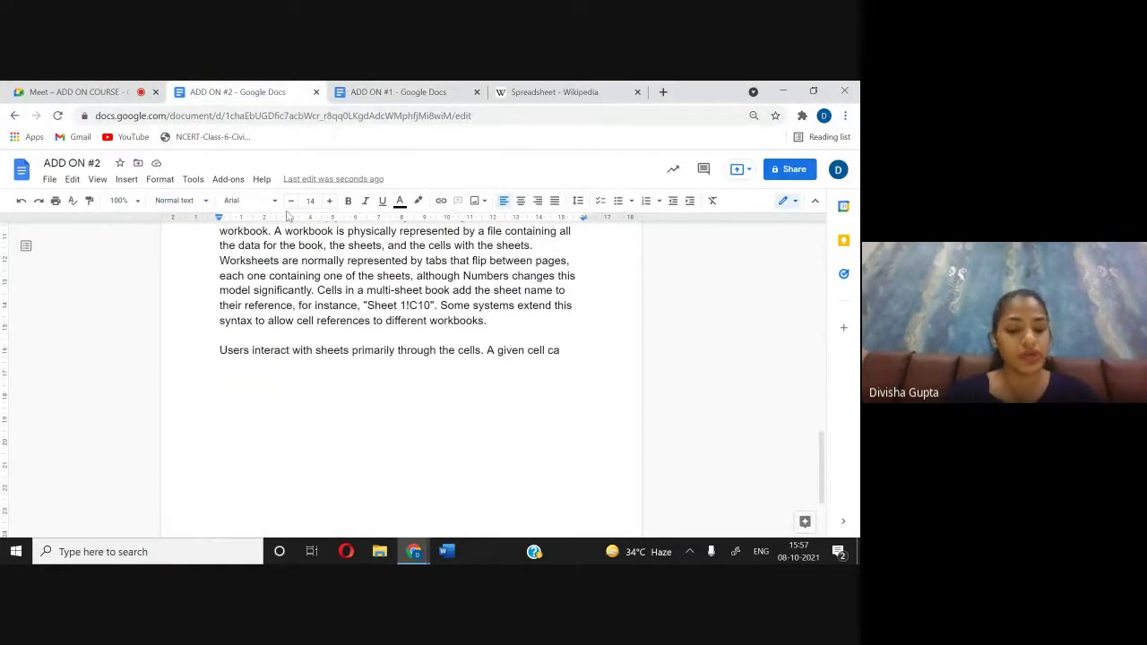
left_click(304, 389)
type("History")
left_click_drag(266, 396, 207, 382)
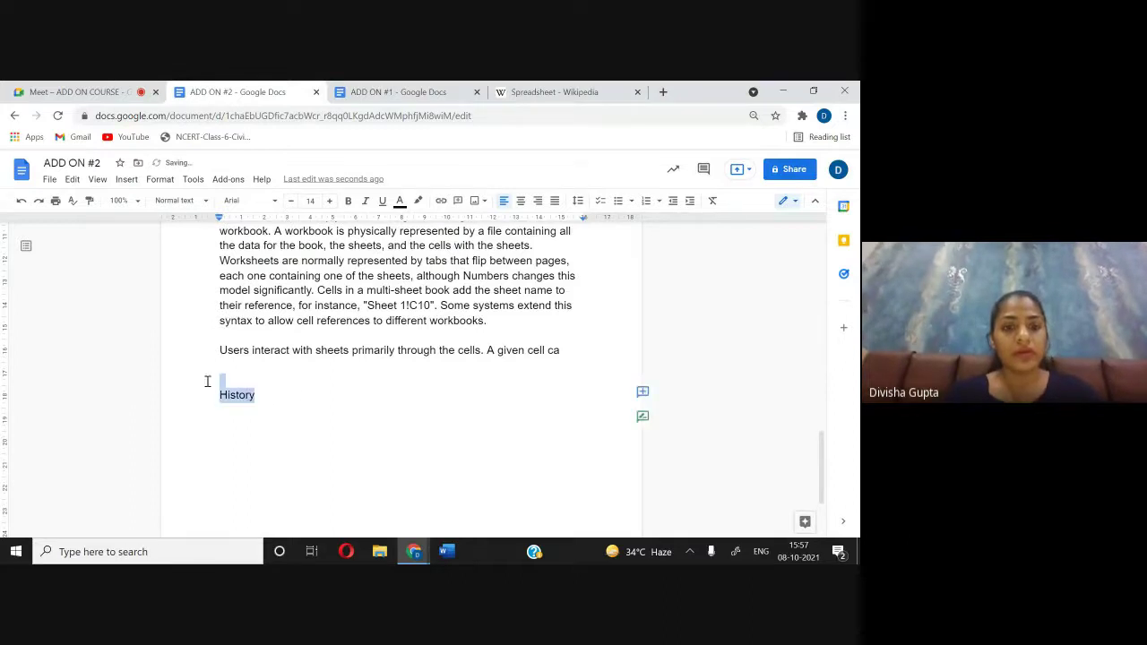
left_click(347, 203)
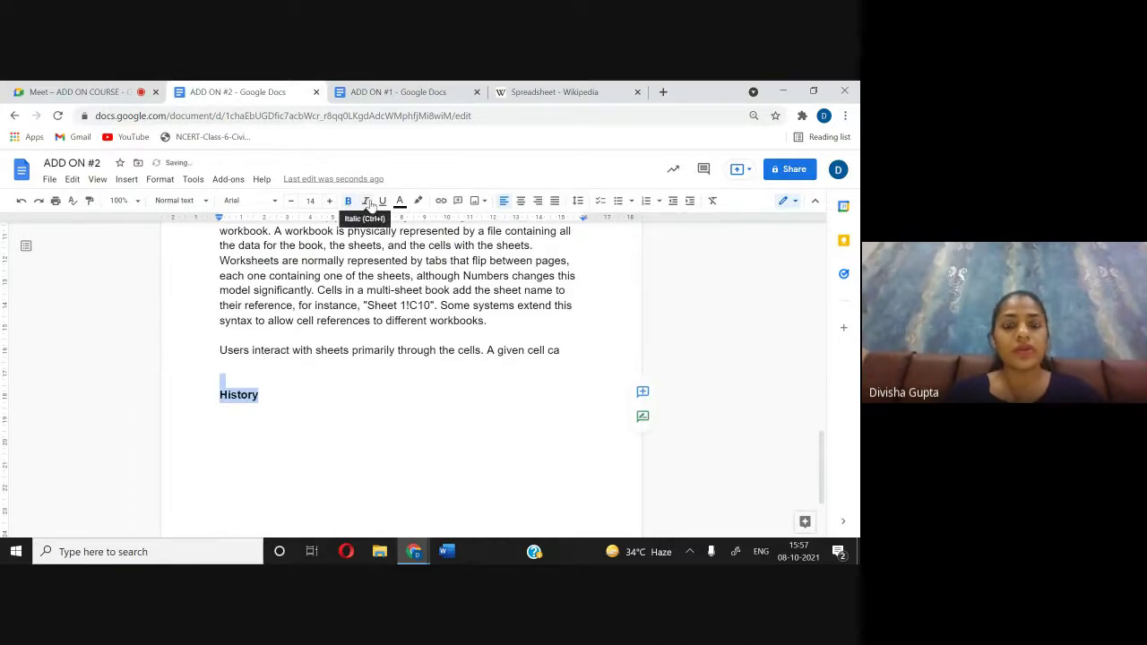
left_click(379, 203)
left_click(328, 201)
left_click(329, 201)
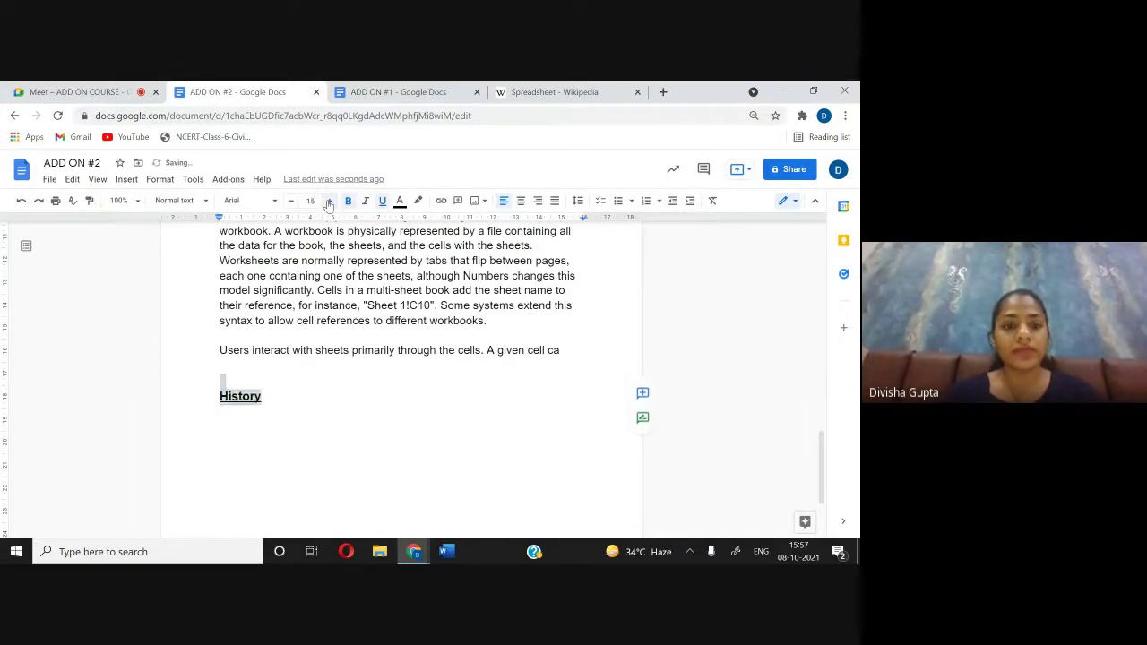
left_click(329, 201)
left_click(329, 201)
left_click(288, 418)
key("Return")
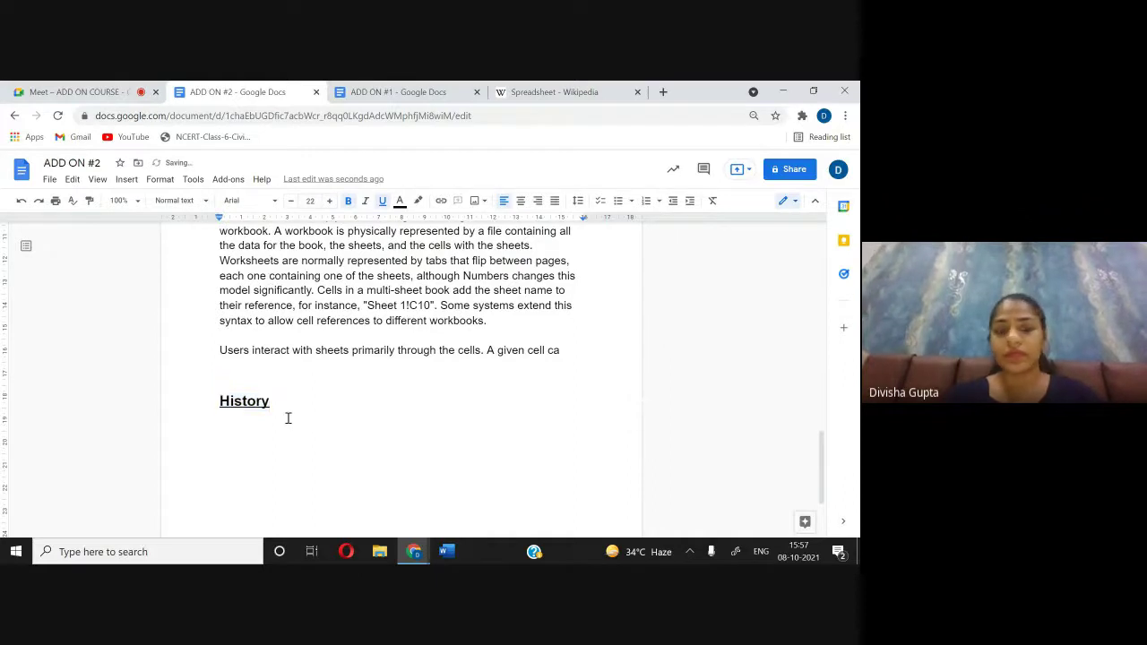
Step: Copy 'Paper spreadsheets' from Wikipedia and paste it below History in ADD ON #1
left_click(512, 91)
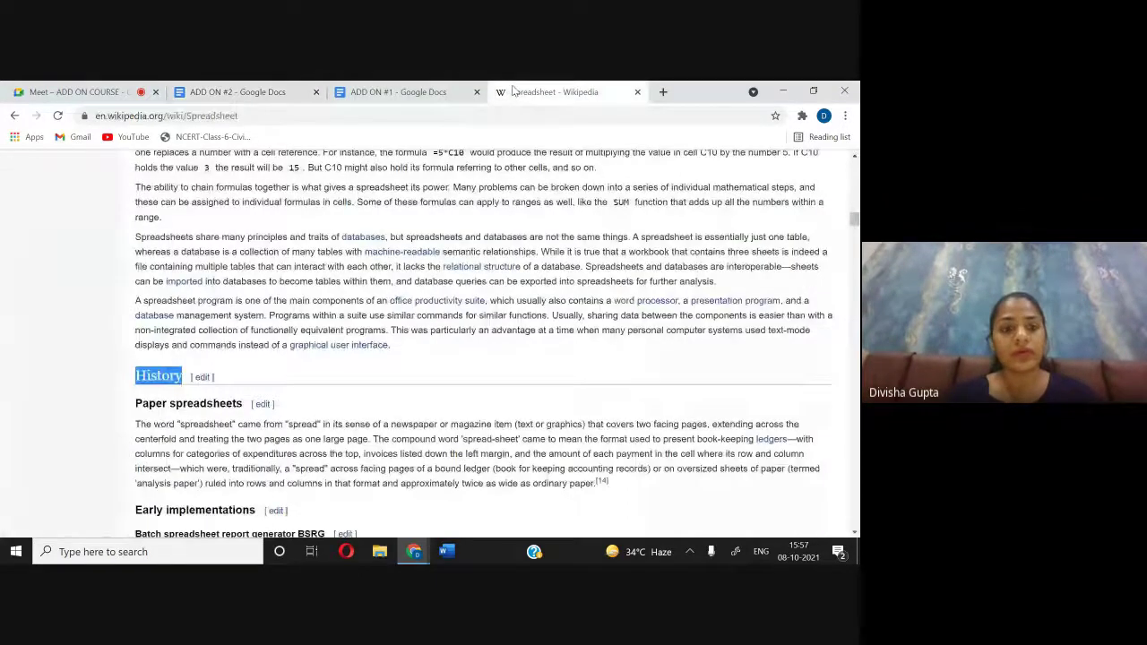
scroll(359, 341, "down", 2)
left_click_drag(134, 328, 228, 337)
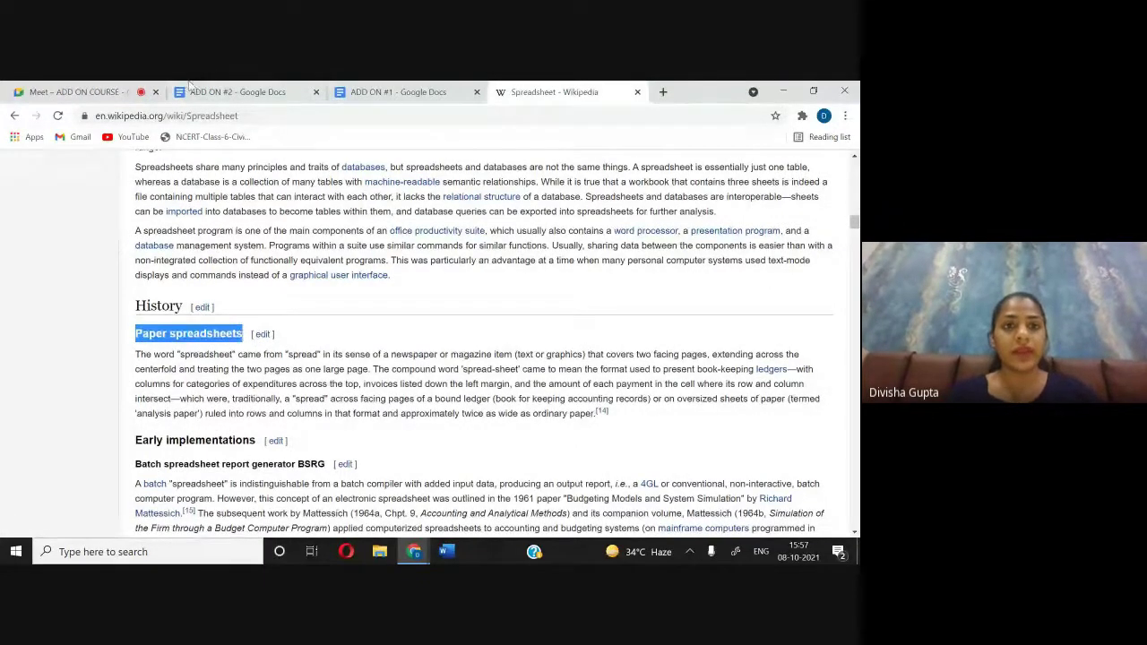
left_click(385, 93)
type("Paper spreadsheets")
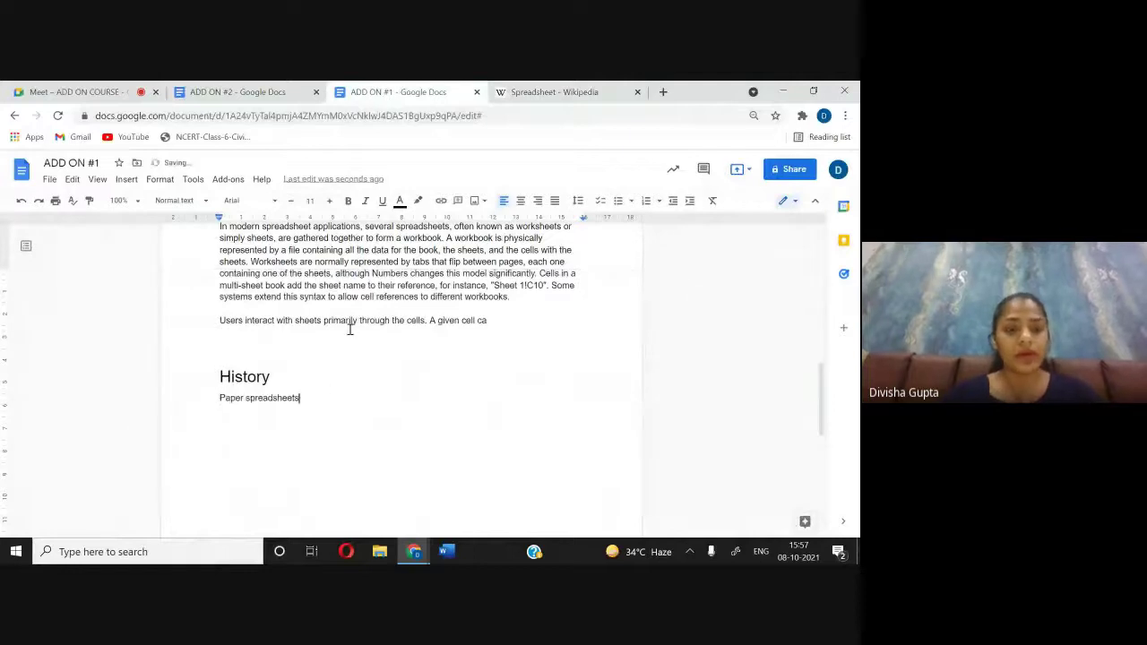
Step: Style 'Paper spreadsheets' as Heading 2 and start a line below it
left_click_drag(311, 402, 223, 398)
key("ctrl+c")
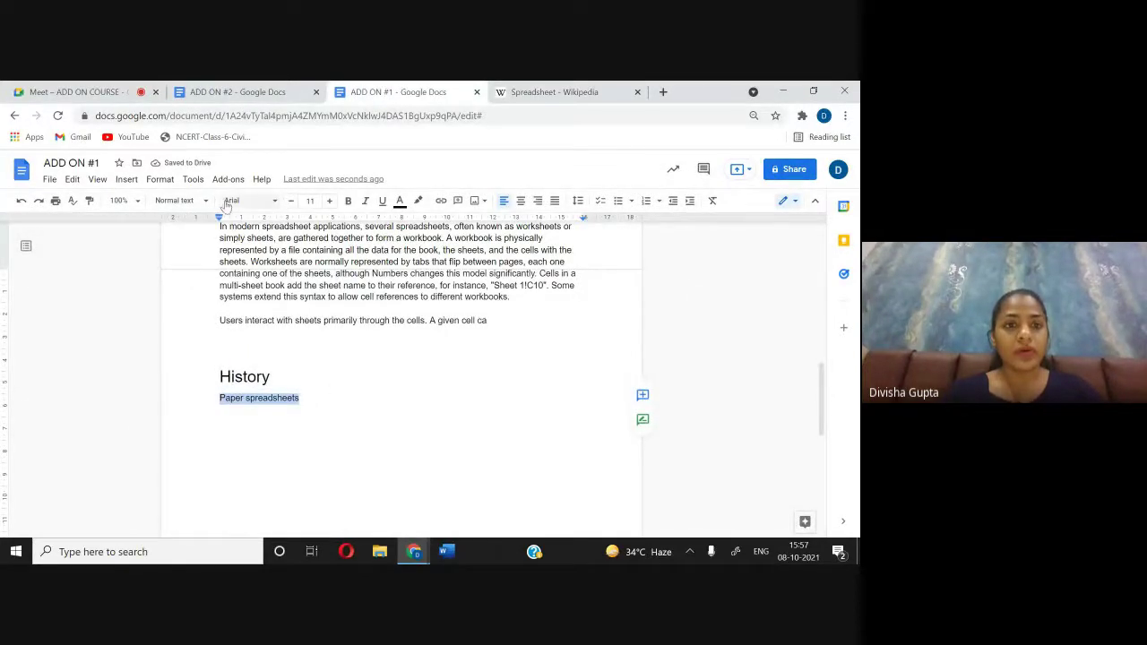
left_click(179, 201)
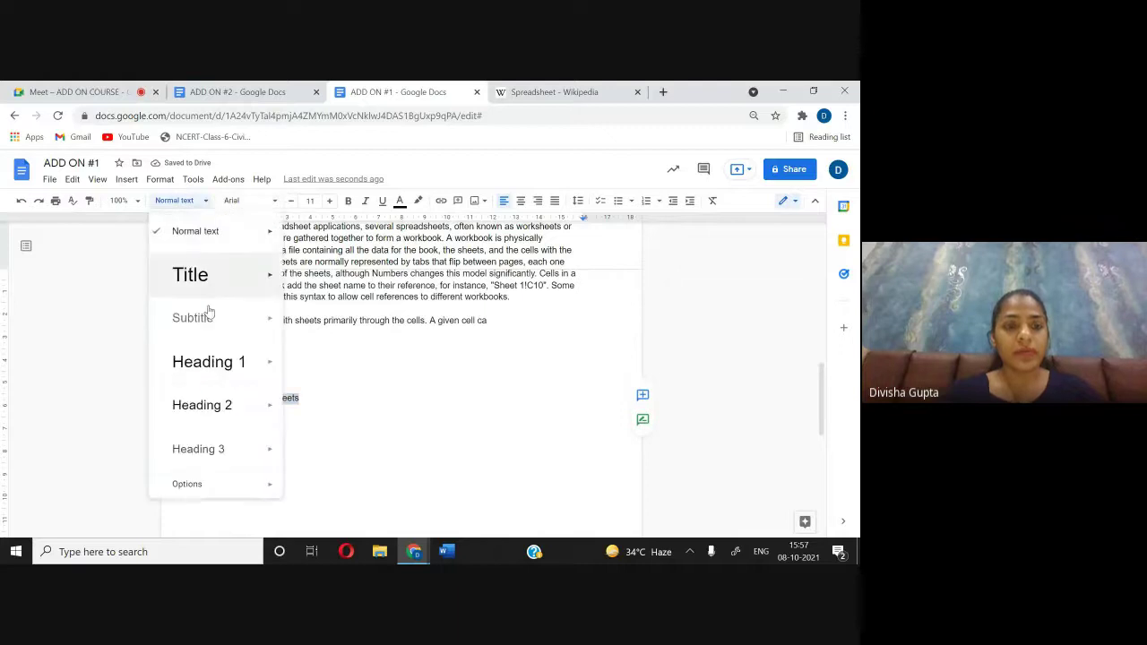
left_click(228, 404)
left_click(429, 404)
key("Return")
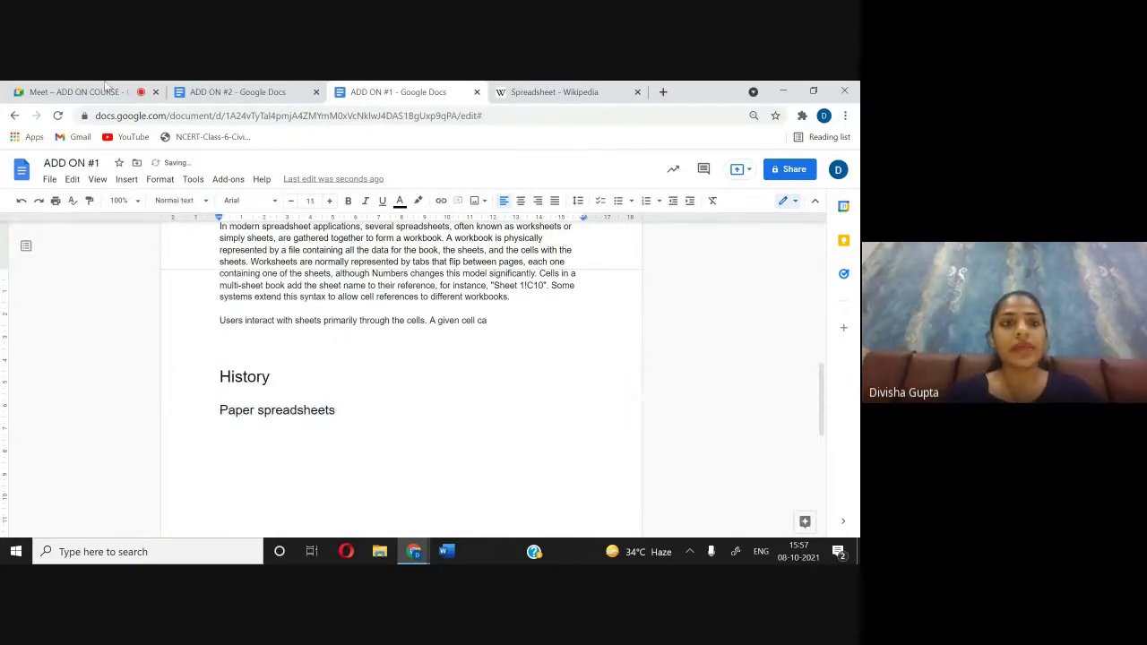
Step: After a brief look at the meeting, add a normal-text line below the Paper spreadsheets heading
left_click(60, 87)
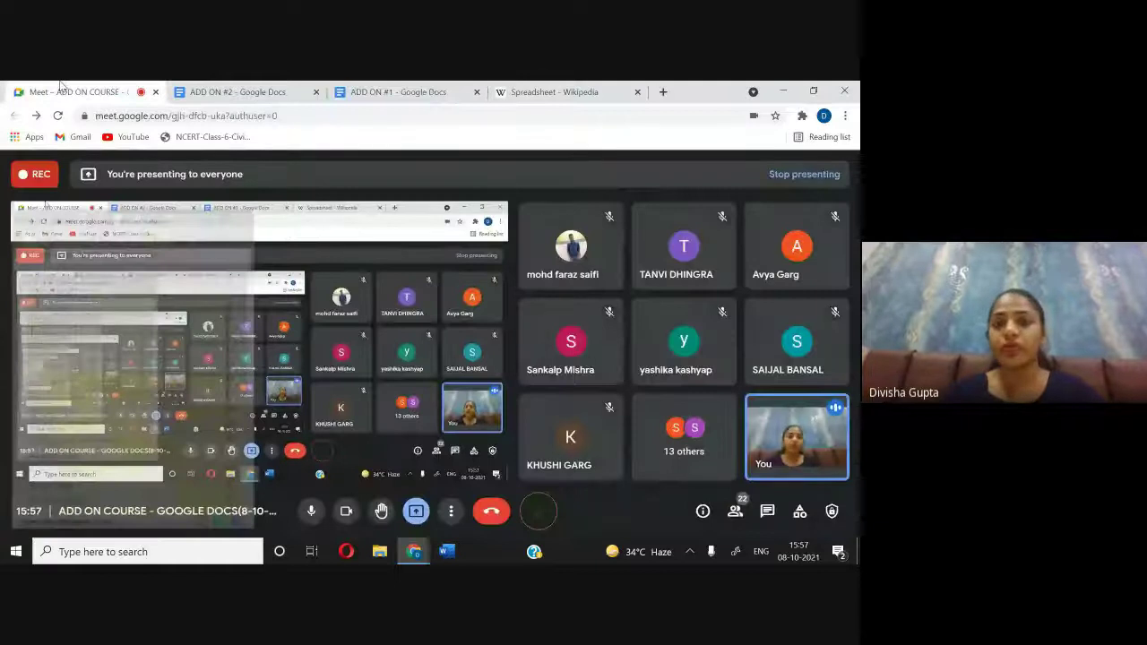
left_click(438, 93)
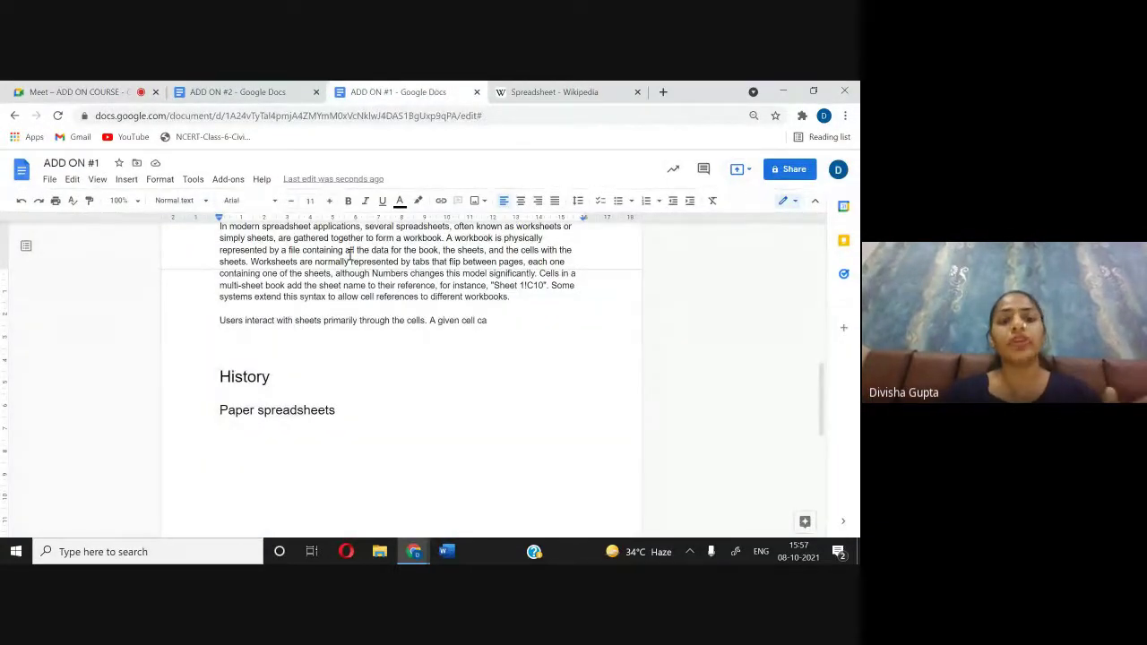
left_click(303, 414)
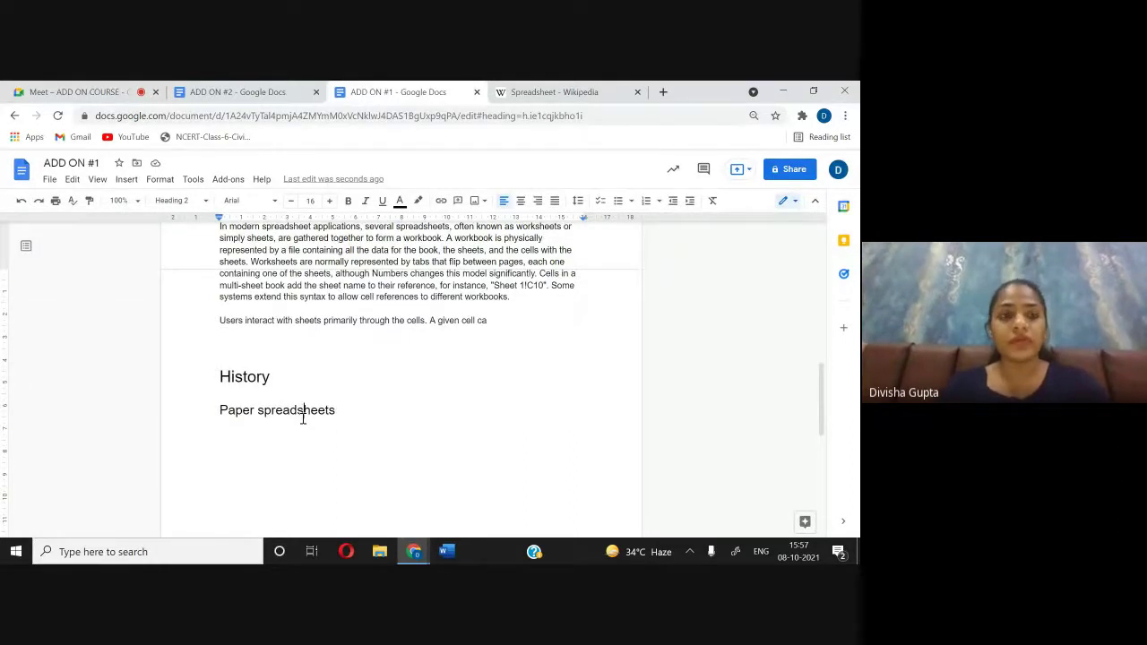
left_click(348, 405)
key("Return")
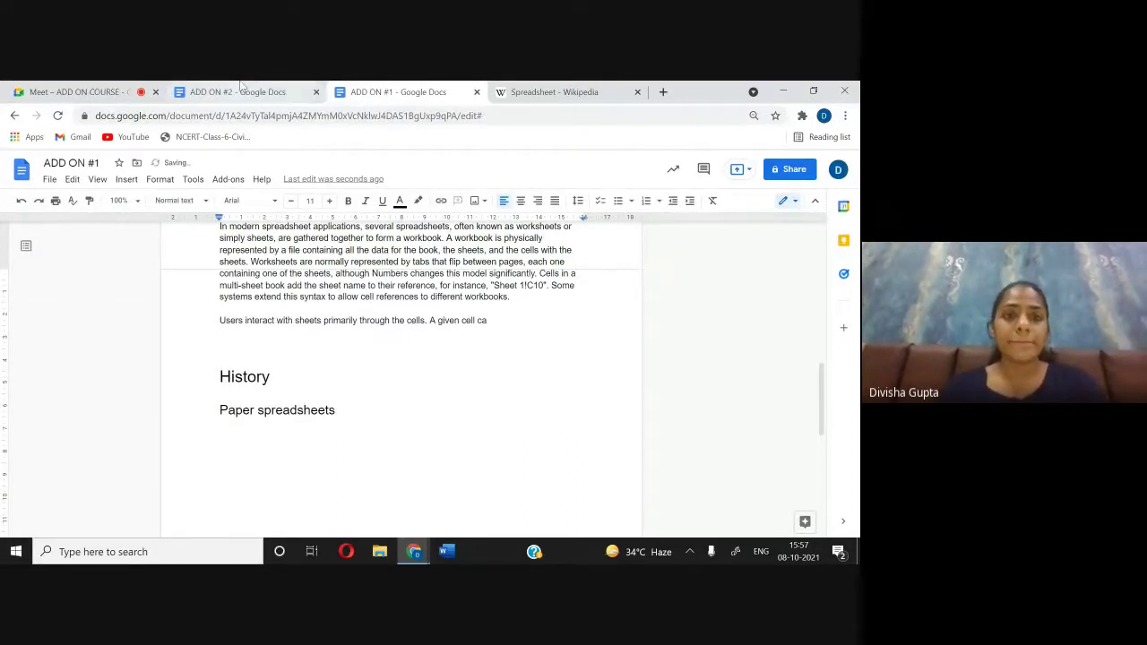
Step: Paste 'Paper spreadsheets' on its own line below History in ADD ON #2, fixing a misplaced paste
left_click(240, 85)
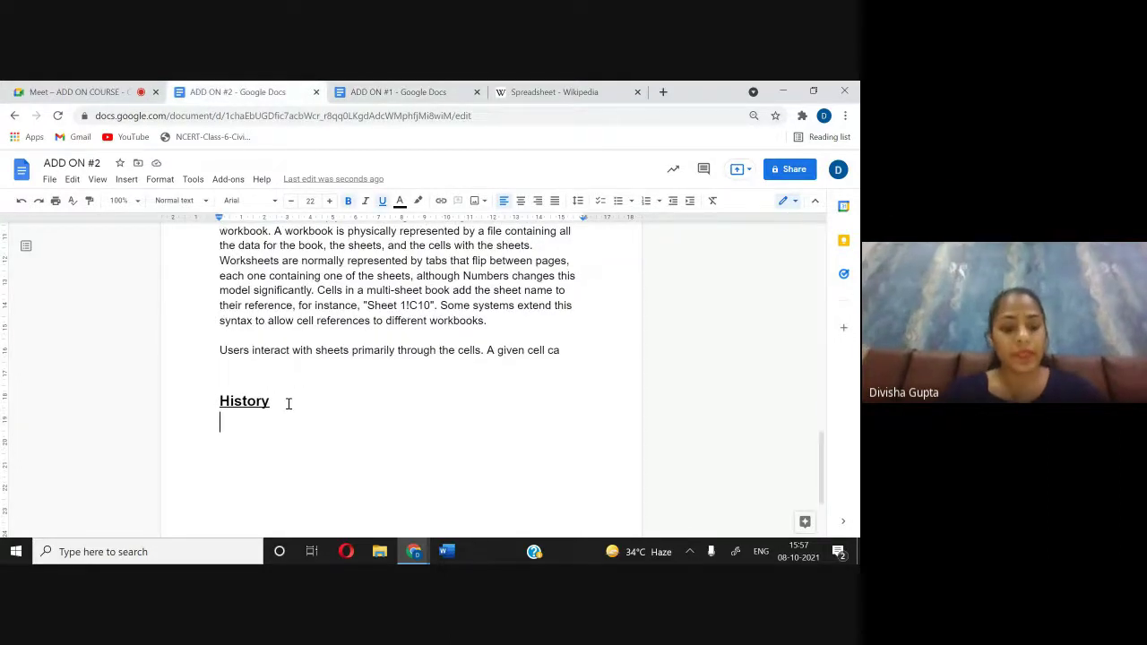
key("ctrl+v")
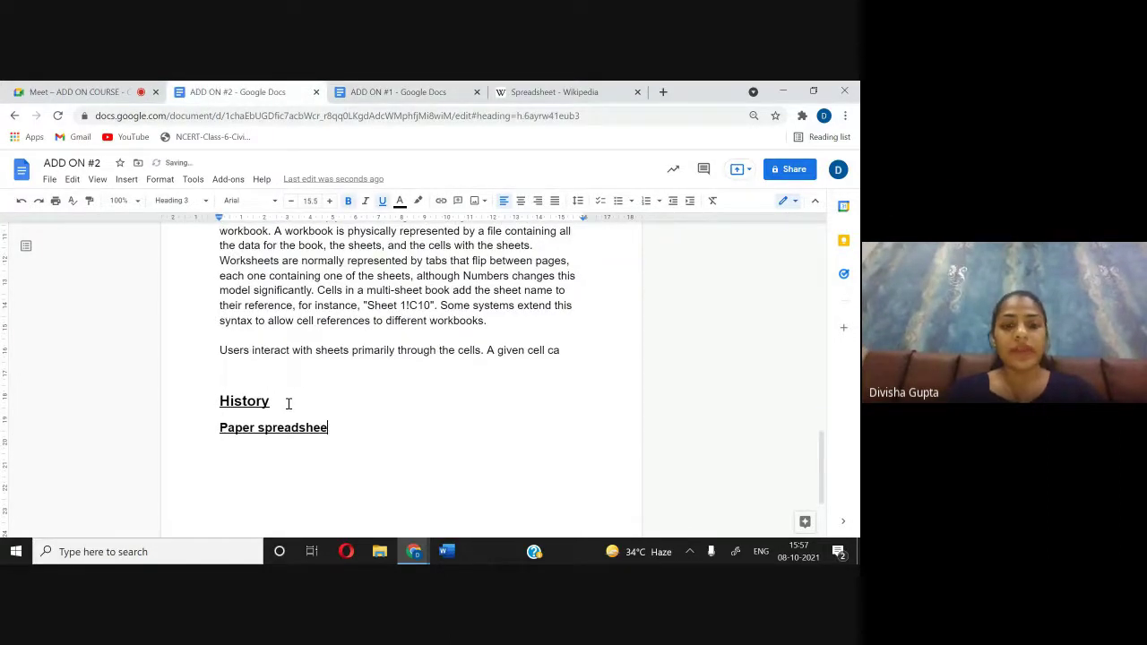
key("BackSpace")
key("BackSpace")
key("BackSpace")
key("BackSpace")
key("BackSpace")
key("BackSpace")
key("BackSpace")
key("BackSpace")
key("BackSpace")
key("BackSpace")
key("BackSpace")
key("BackSpace")
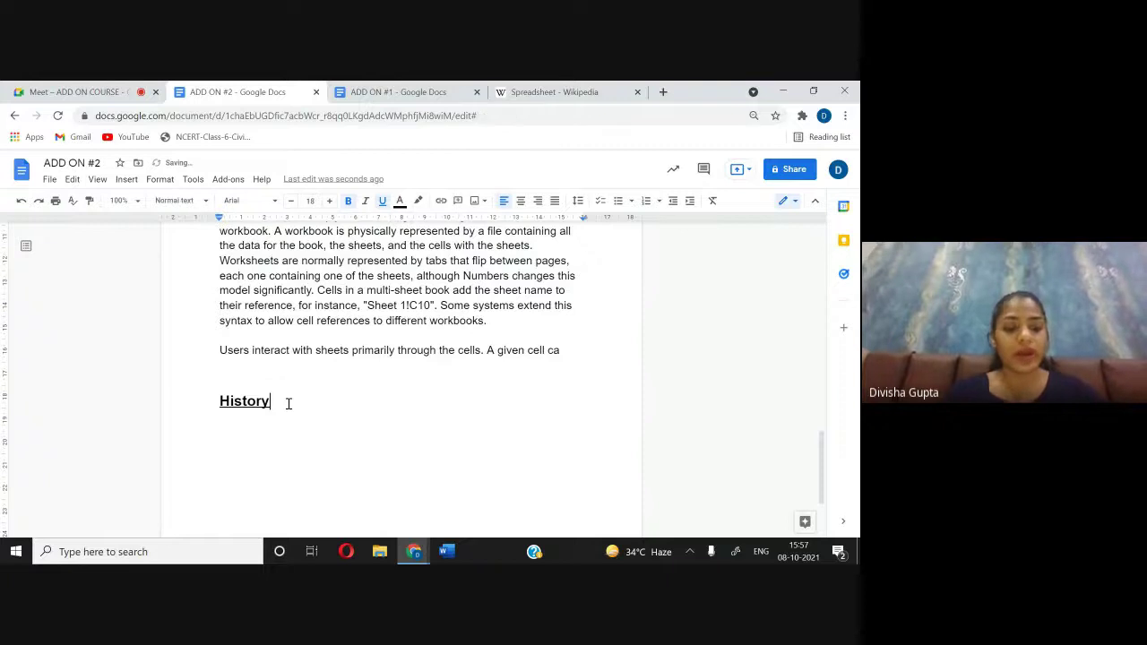
key("ctrl+v")
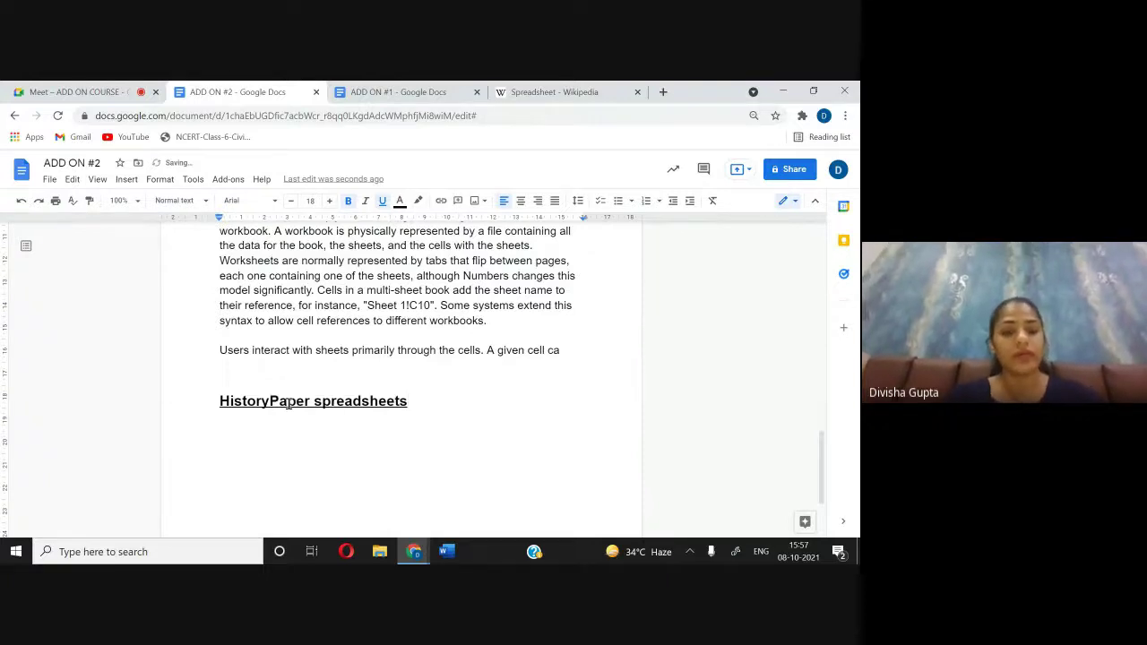
key("ctrl+z")
key("Return")
key("ctrl+v")
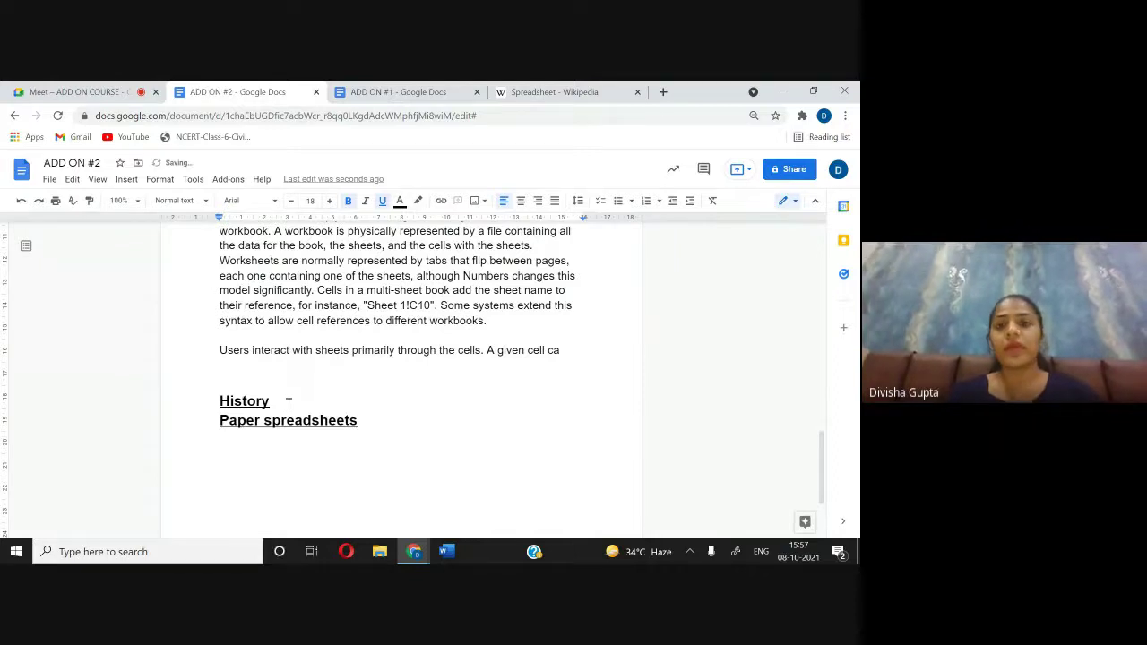
left_click(102, 91)
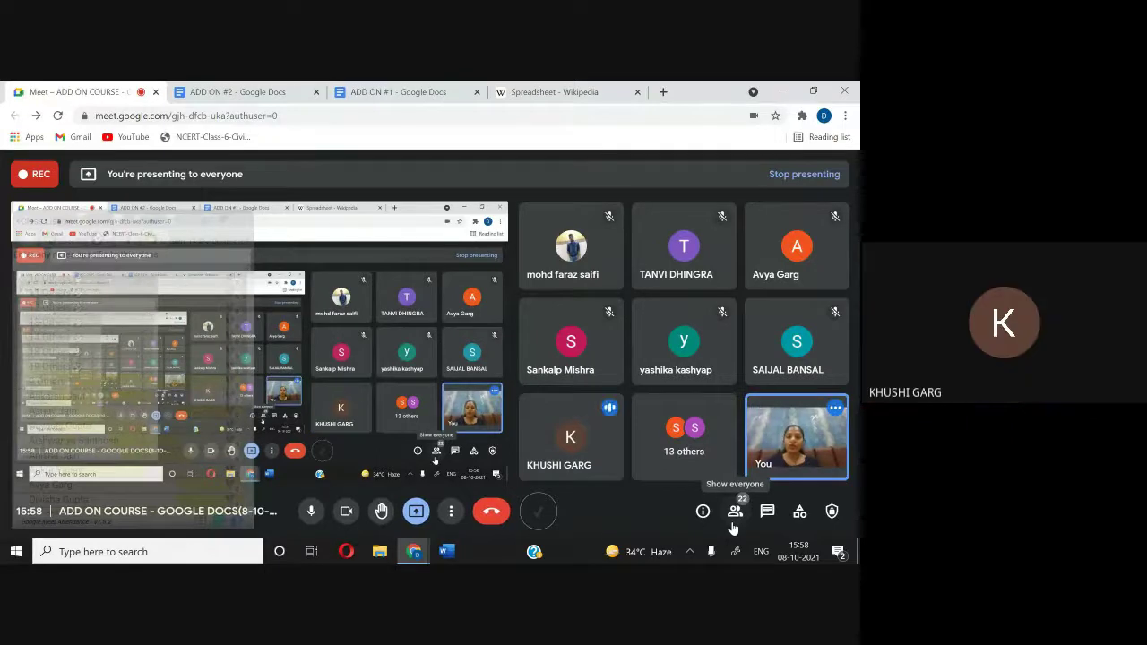
left_click(412, 91)
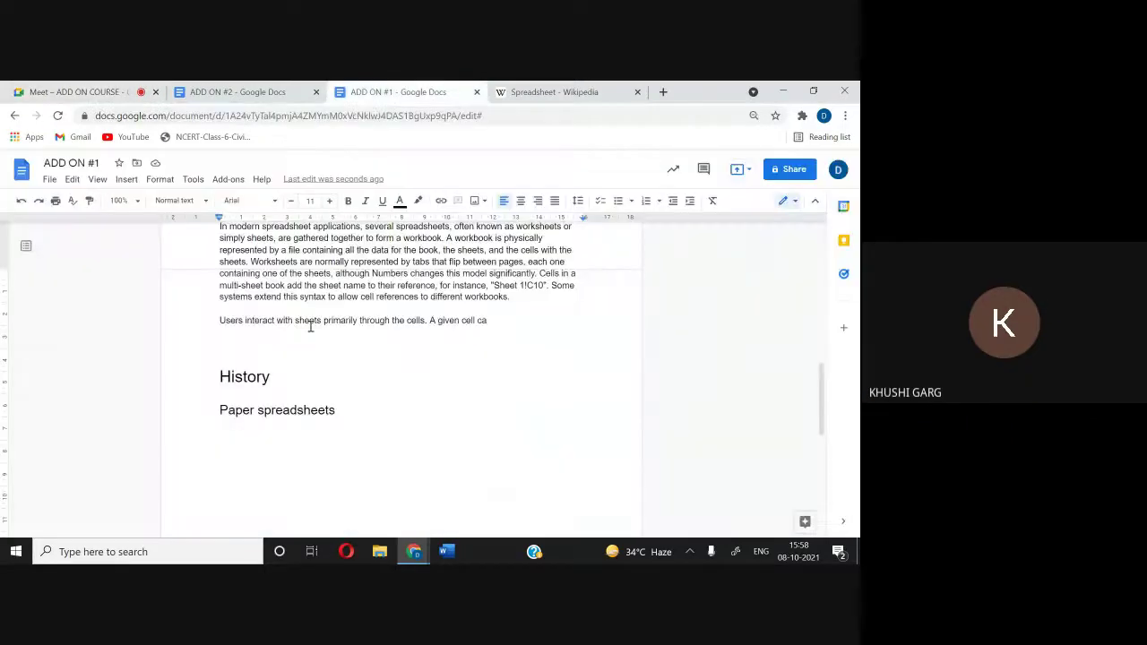
Step: Paste Wikipedia's Paper spreadsheets paragraph below that heading in ADD ON #1
left_click(587, 91)
scroll(349, 334, "down", 1)
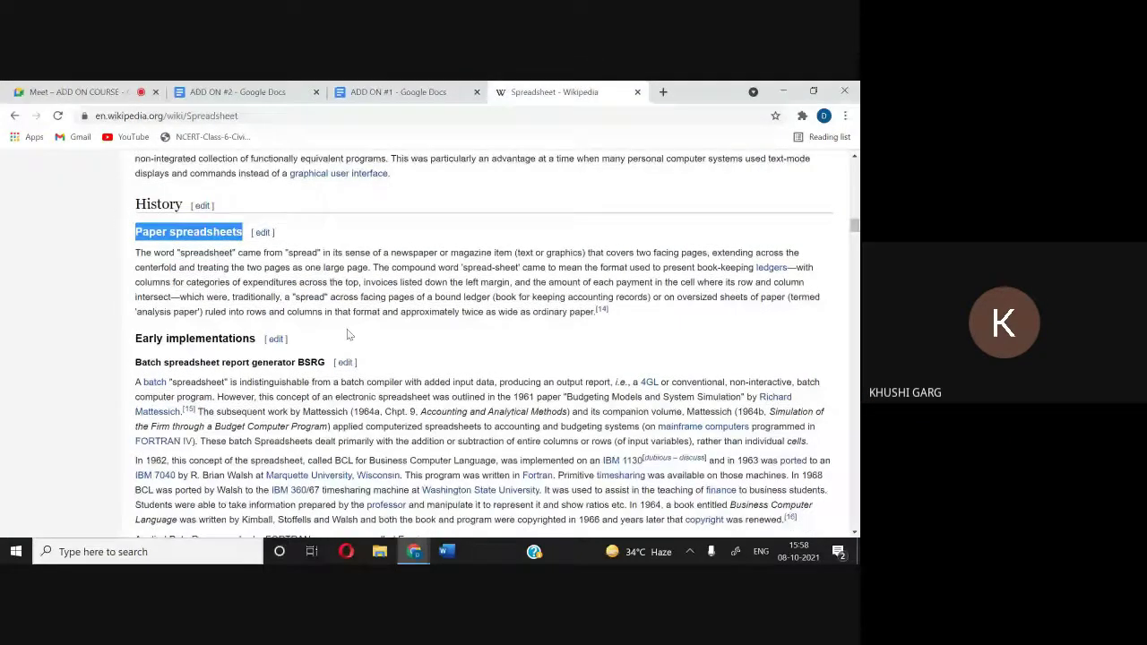
left_click_drag(135, 251, 614, 310)
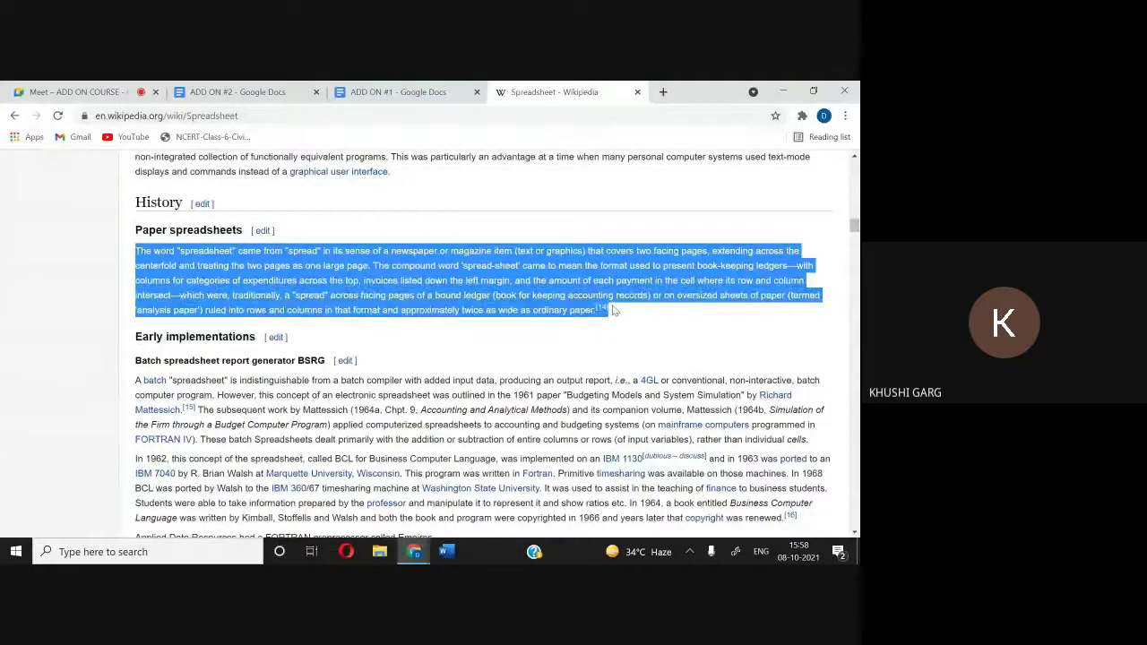
left_click(429, 89)
type("The word \"spreadsheet\" came from \"spread\" in its sense of a newspaper or magazine item (text or graphics) that covers two facing pages, extending across the centerfold and treating the two pages as one large page. The compound word 'spread-sheet' came to mean the format used to present book-keeping ledgers—with columns for categories of expenditures across the top, invoices listed down the left margin, and the amount of each payment in the cell where its row and column intersect—which were, traditionally, a \"spread\" across facing pages of a bound ledger (book for keeping accounting records) or on oversized sheets of paper (termed 'analysis paper') ruled into rows and columns in that format and approximately twice as wide as ordinary paper.[14]")
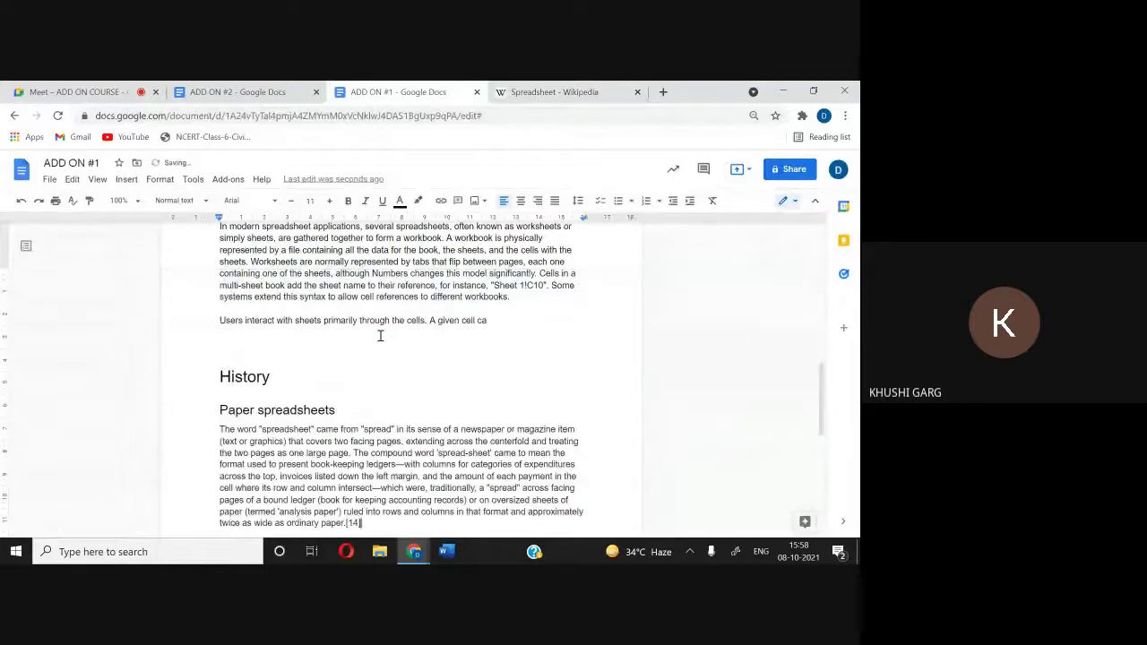
scroll(380, 335, "down", 2)
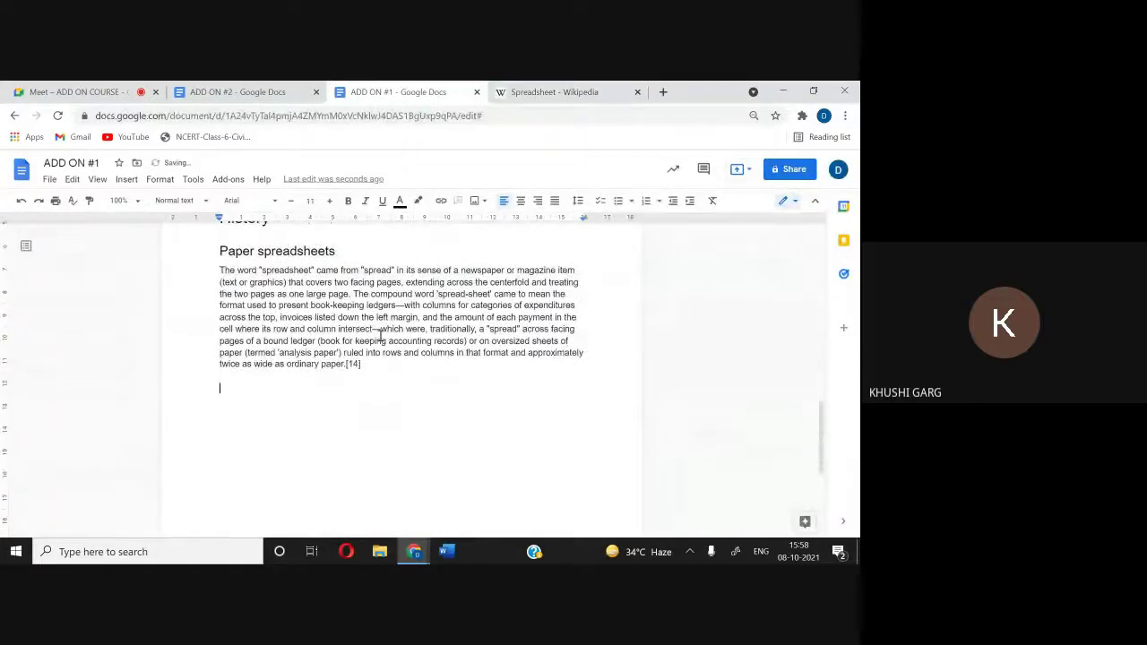
Step: Copy the 'Early implementations' heading from the Wikipedia article
left_click(555, 92)
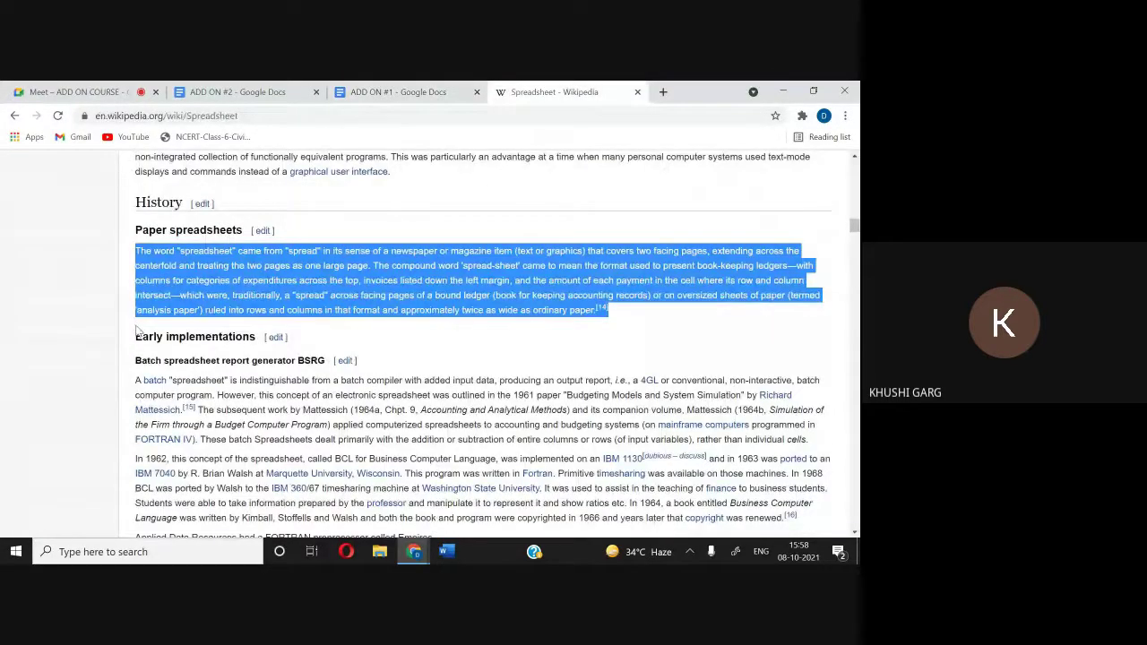
left_click_drag(136, 338, 257, 337)
key("ctrl+c")
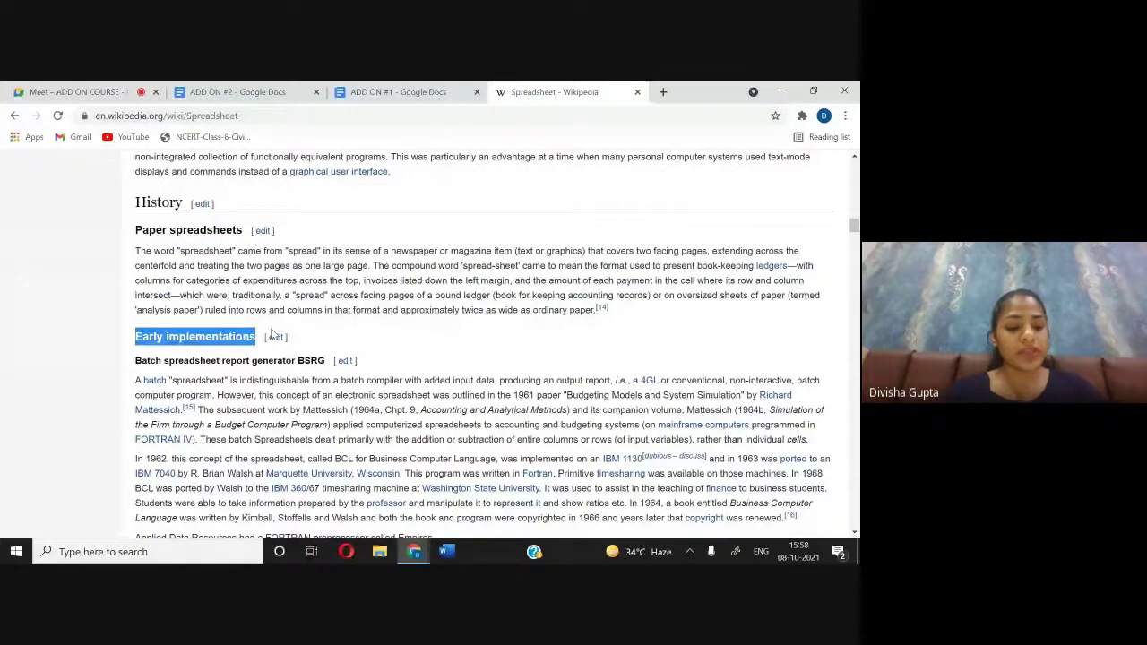
left_click(271, 333)
left_click(389, 90)
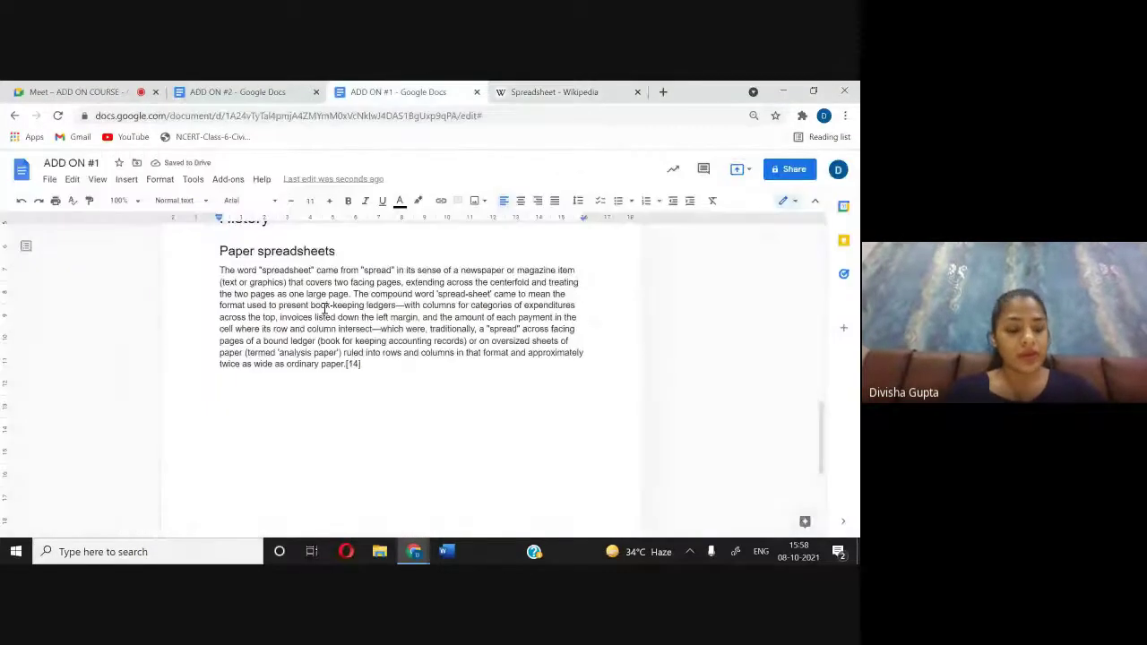
Step: Paste 'Early implementations' below the paragraph as Heading 2 and start a line below it
left_click(171, 390)
key("ctrl+v")
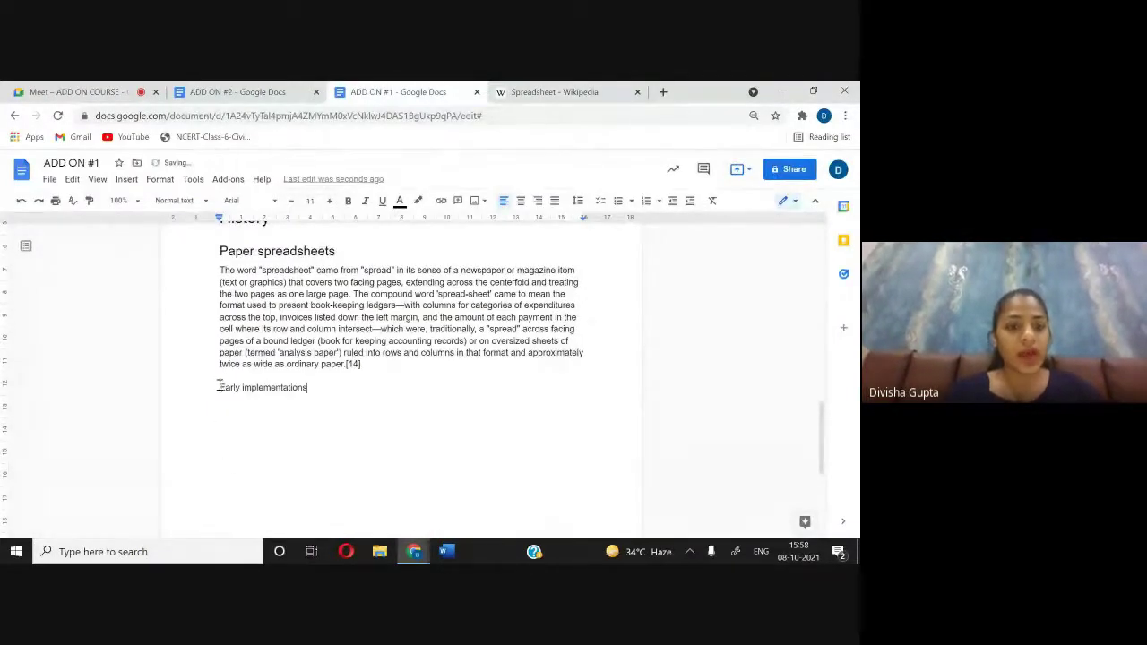
left_click_drag(218, 385, 331, 389)
left_click(179, 201)
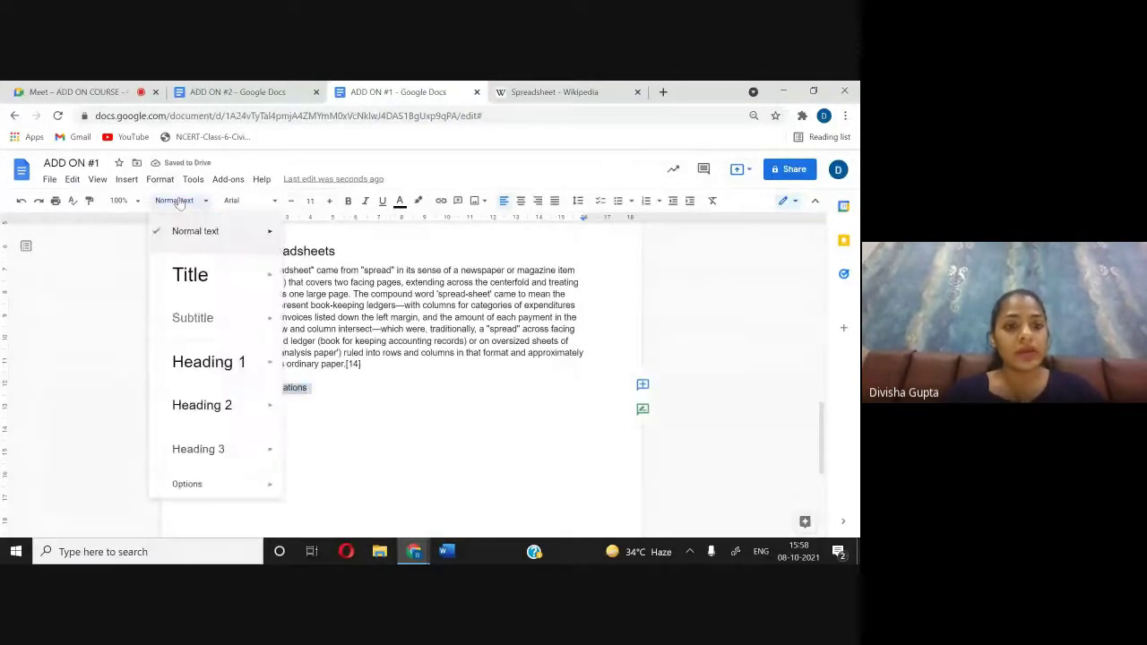
left_click(213, 403)
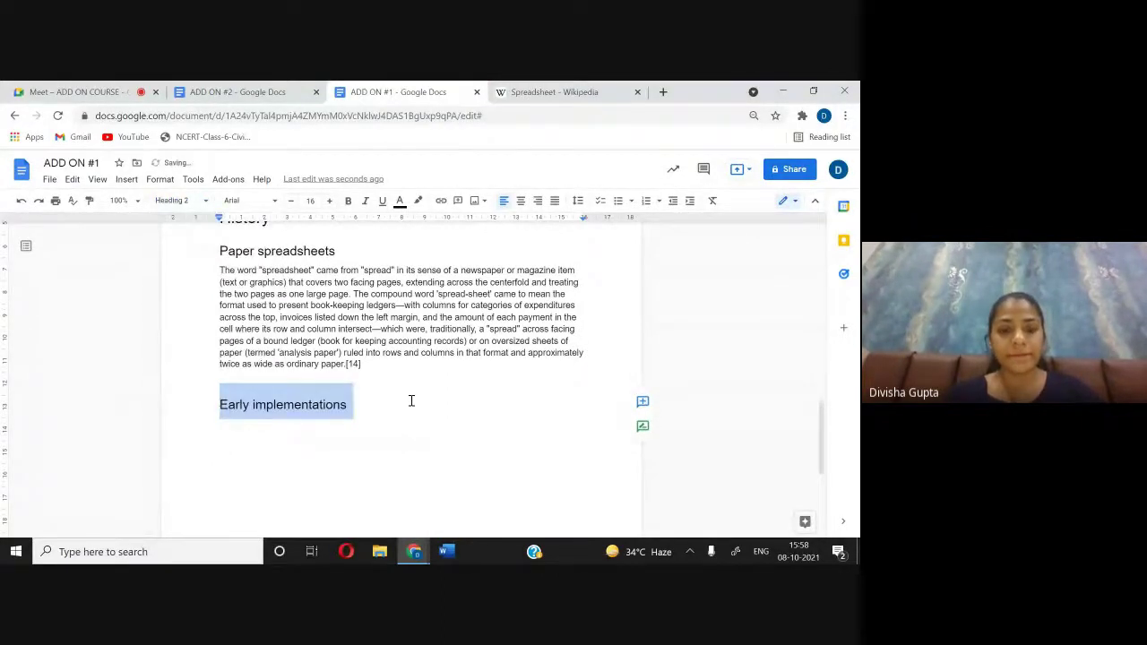
key("Right")
key("Return")
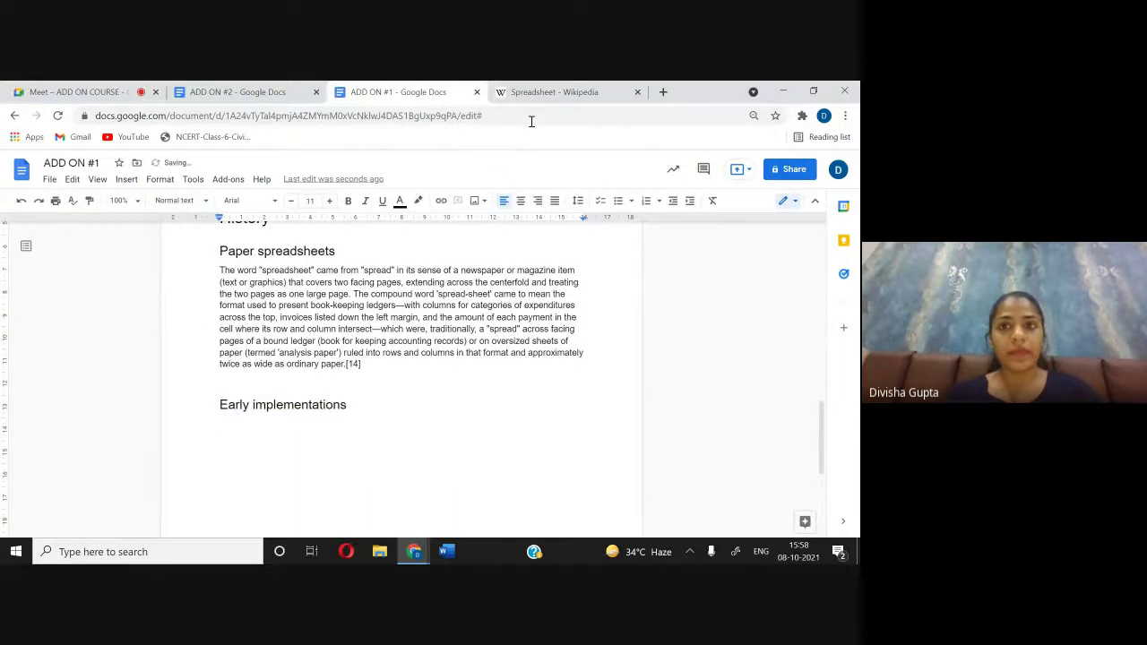
Step: Copy the 'Batch spreadsheet report generator BSRG' heading from Wikipedia and paste it under Early implementations
left_click(551, 92)
scroll(224, 332, "down", 1)
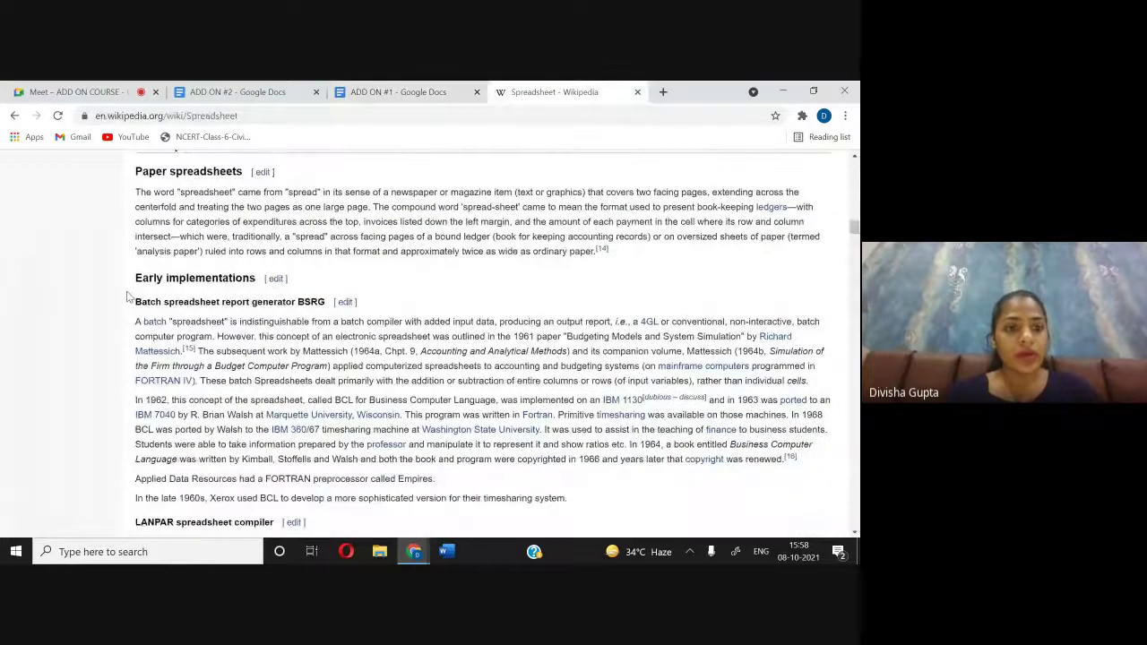
left_click_drag(128, 296, 339, 304)
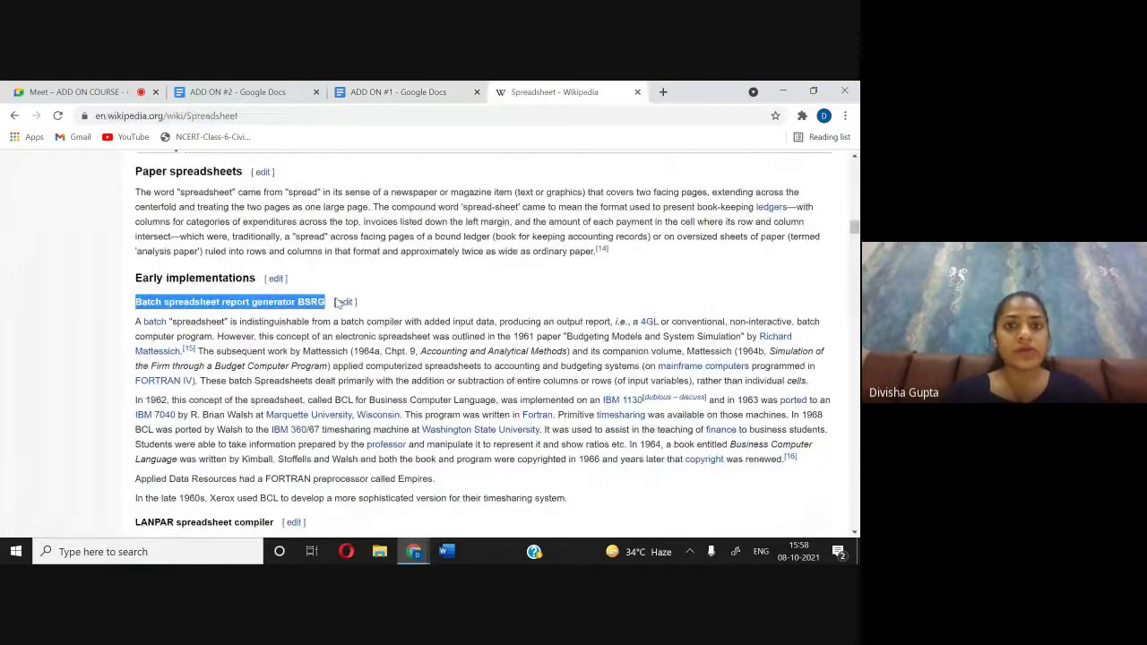
key("ctrl+c")
left_click(399, 92)
key("ctrl+v")
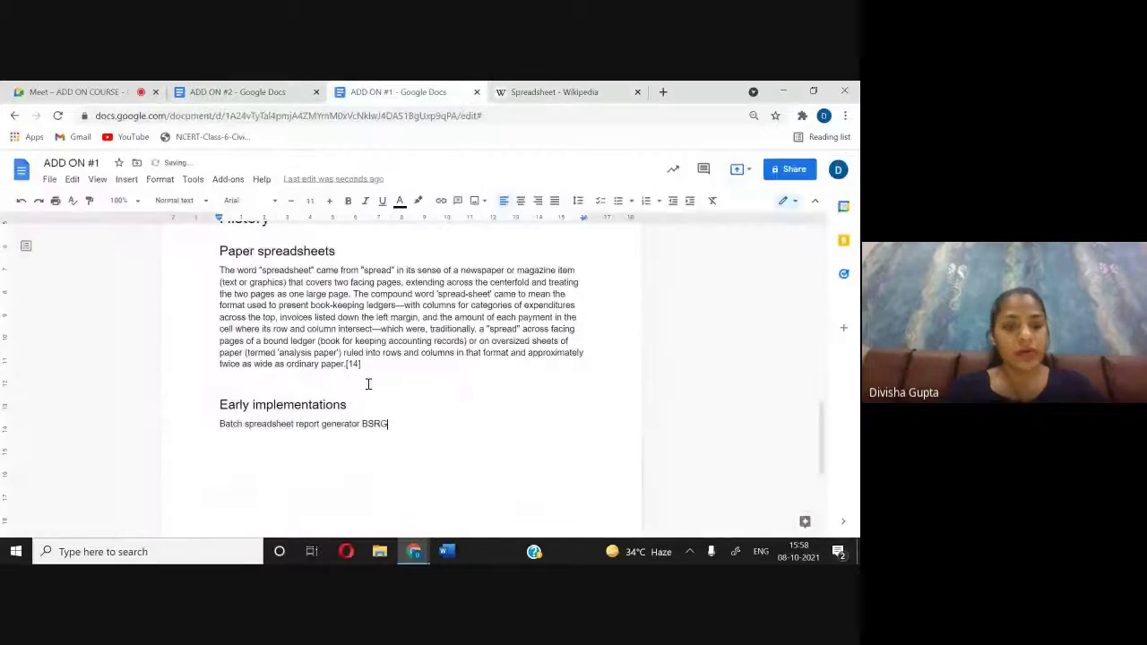
Step: Style the BSRG line as Heading 3 and return to the Wikipedia article
left_click_drag(403, 428, 224, 418)
left_click(251, 455)
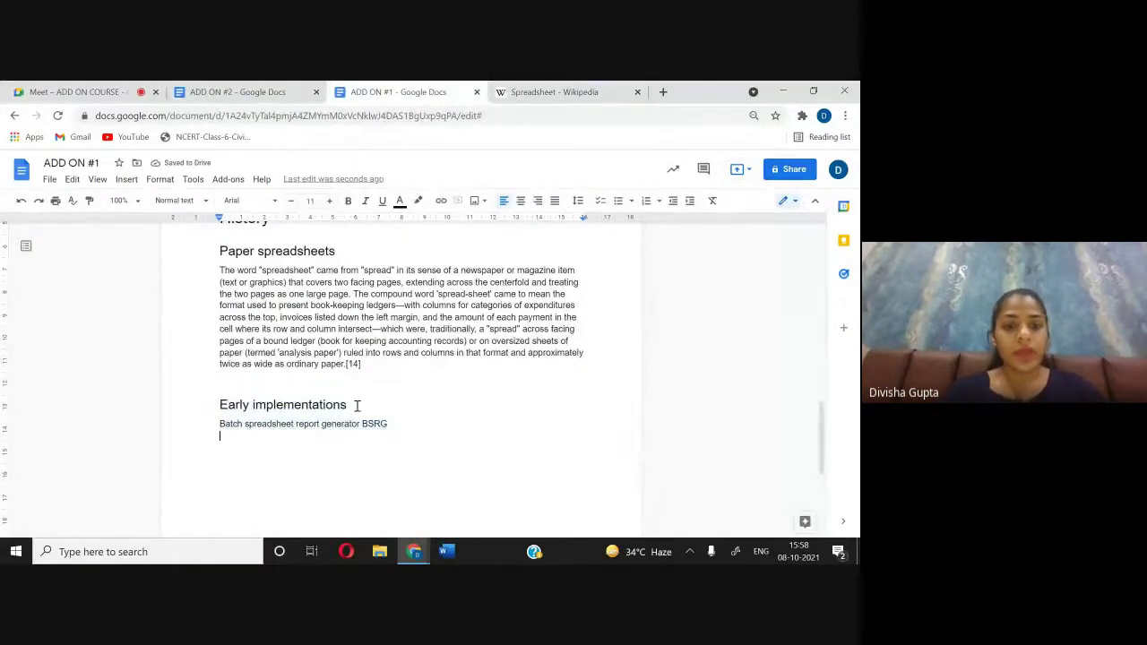
left_click_drag(394, 428, 235, 426)
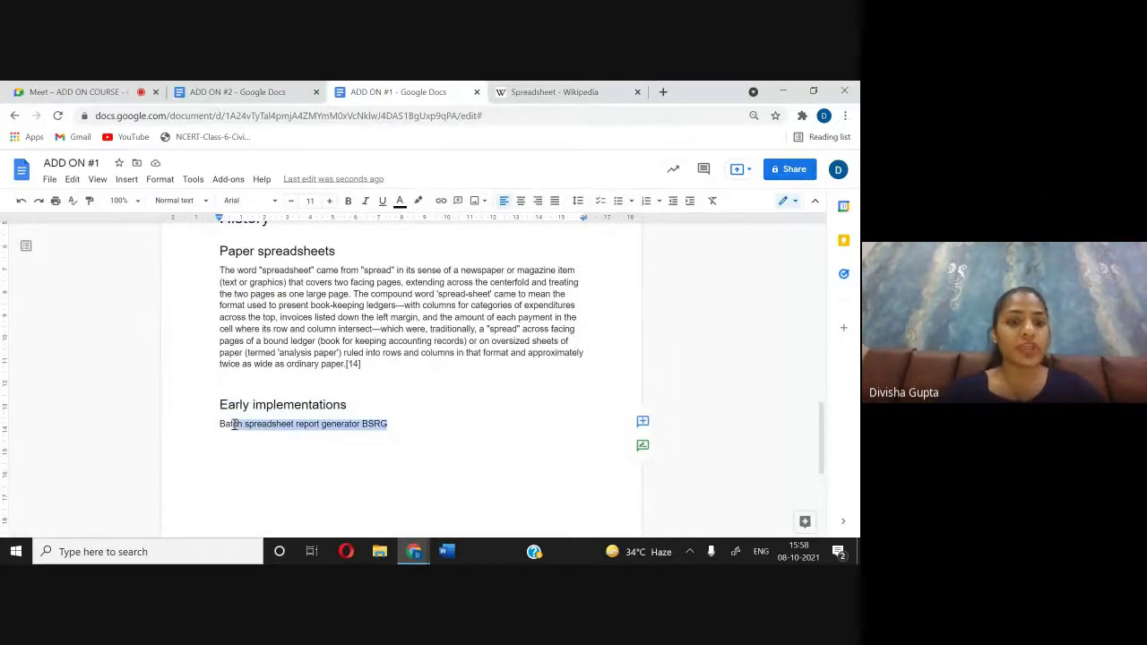
left_click(197, 200)
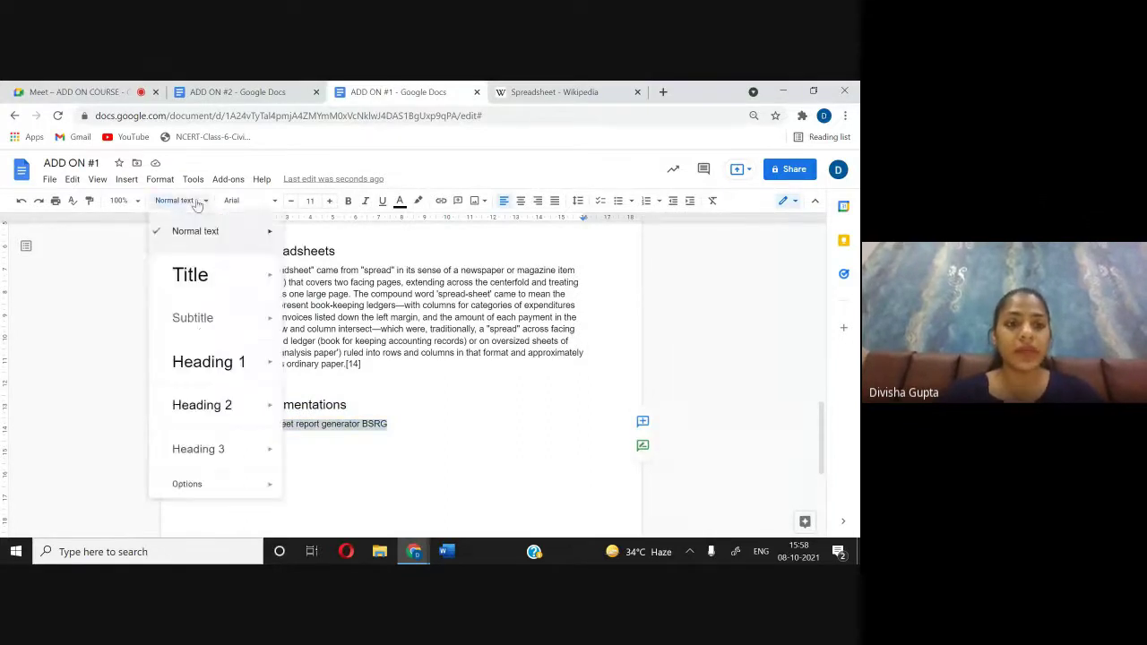
left_click(235, 436)
left_click(482, 464)
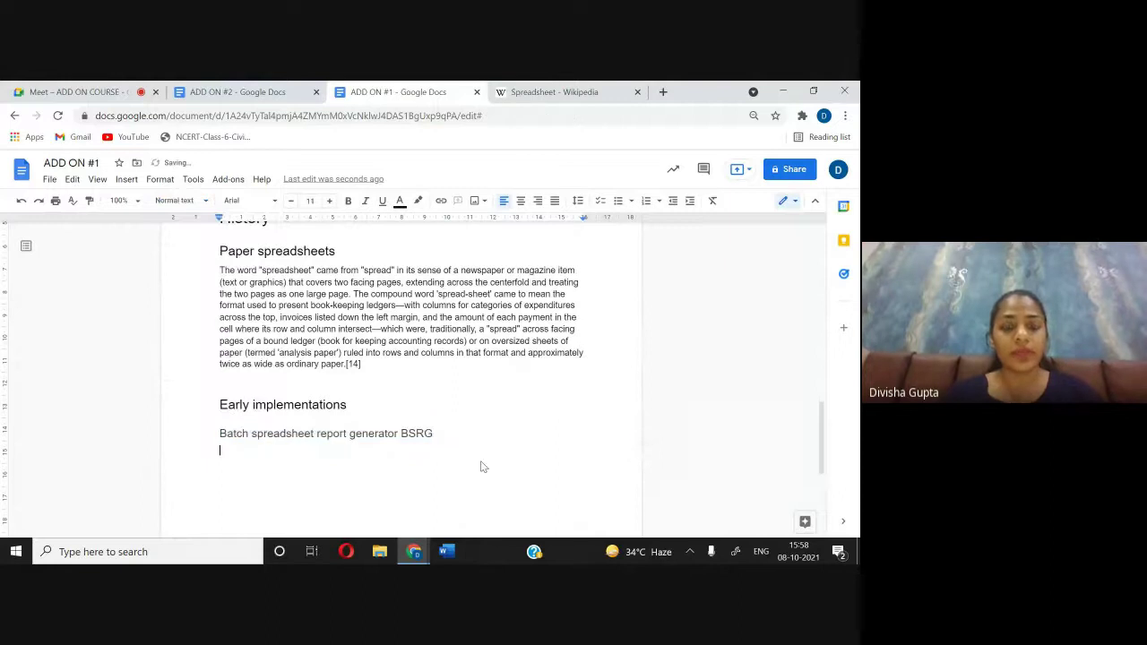
left_click(562, 95)
Step: Paste the BSRG section's paragraphs, 'A batch spreadsheet' through the Xerox BCL sentence, under the BSRG heading
scroll(153, 268, "down", 1)
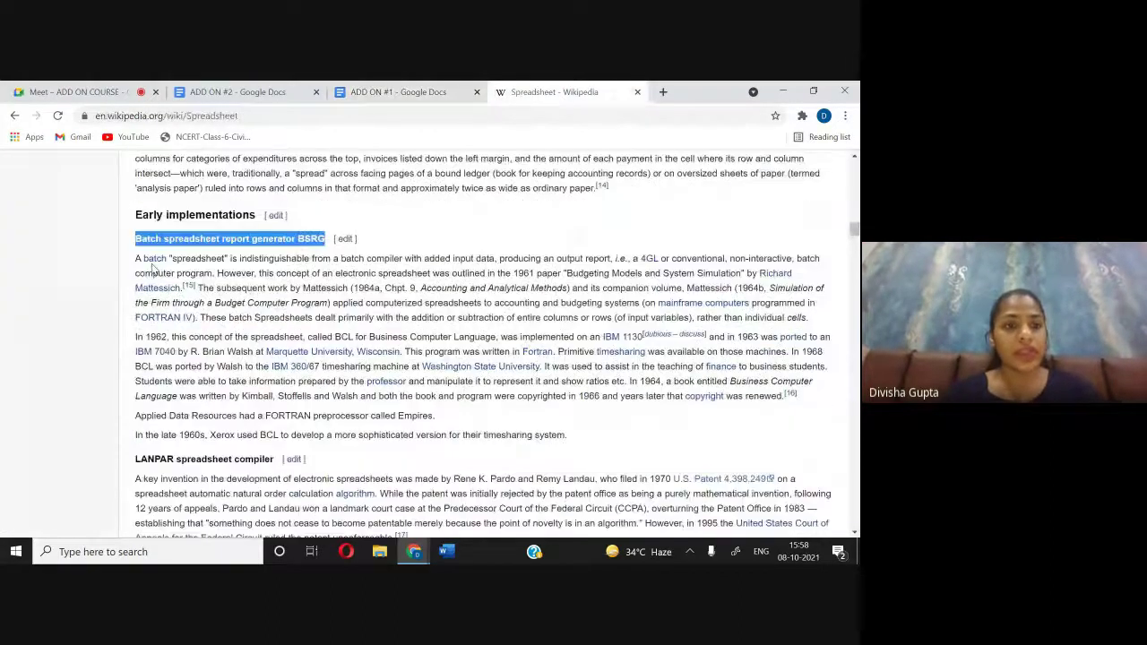
left_click_drag(135, 258, 578, 446)
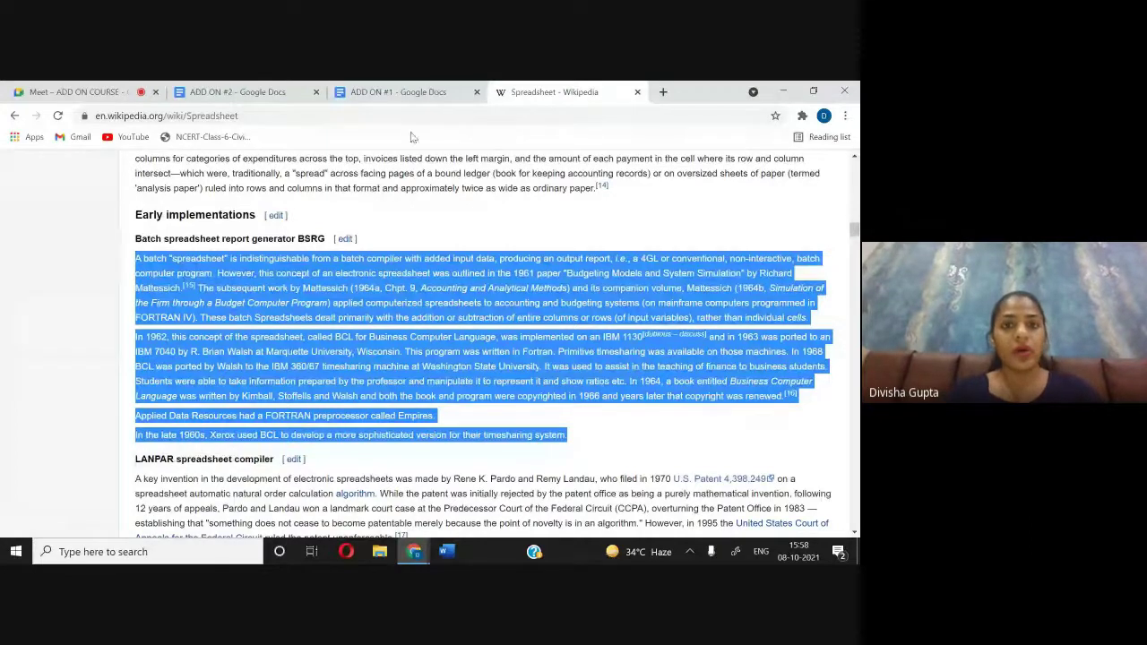
left_click(403, 89)
key("ctrl+v")
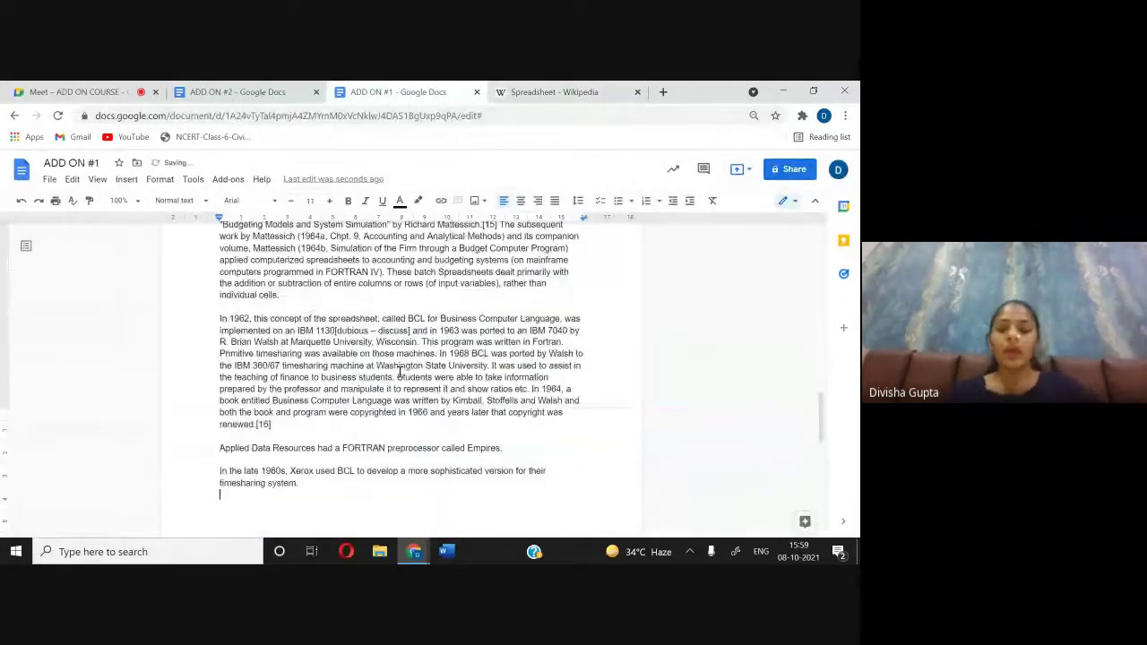
scroll(439, 239, "up", 7)
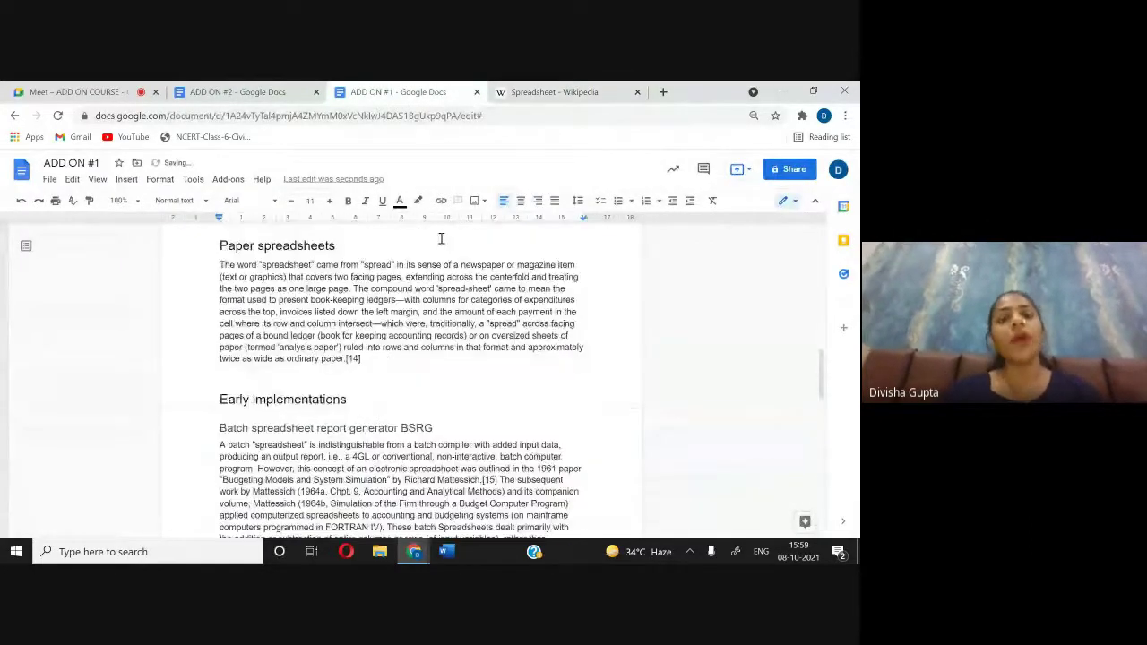
scroll(439, 238, "up", 8)
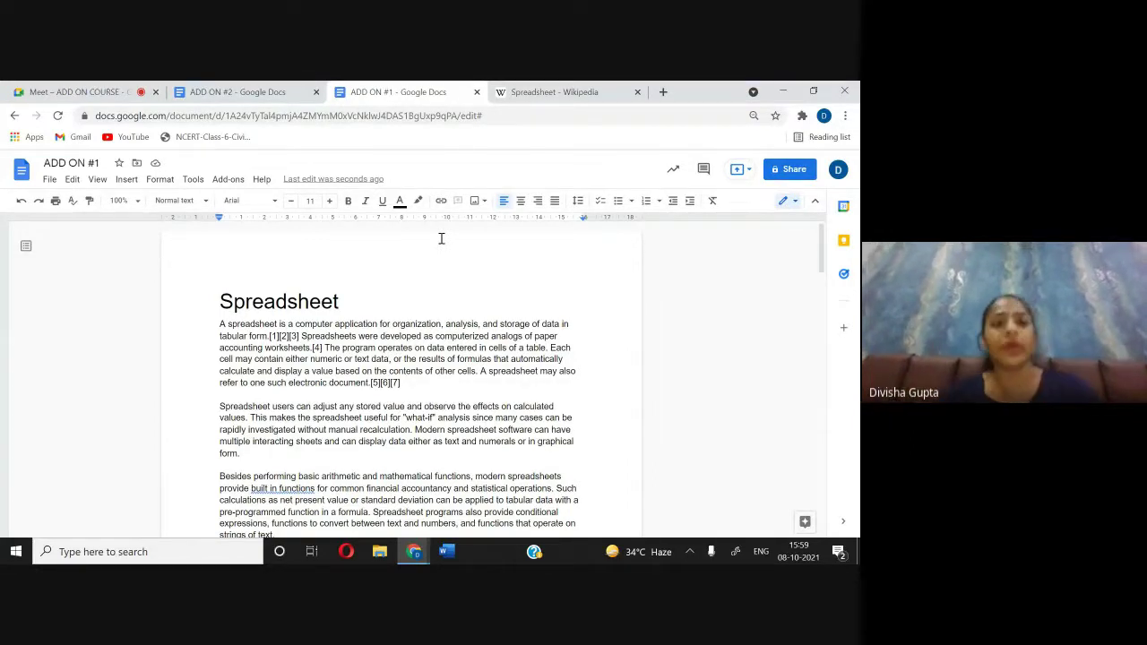
Step: Make the Spreadsheet title a Heading 1
left_click_drag(216, 305, 383, 306)
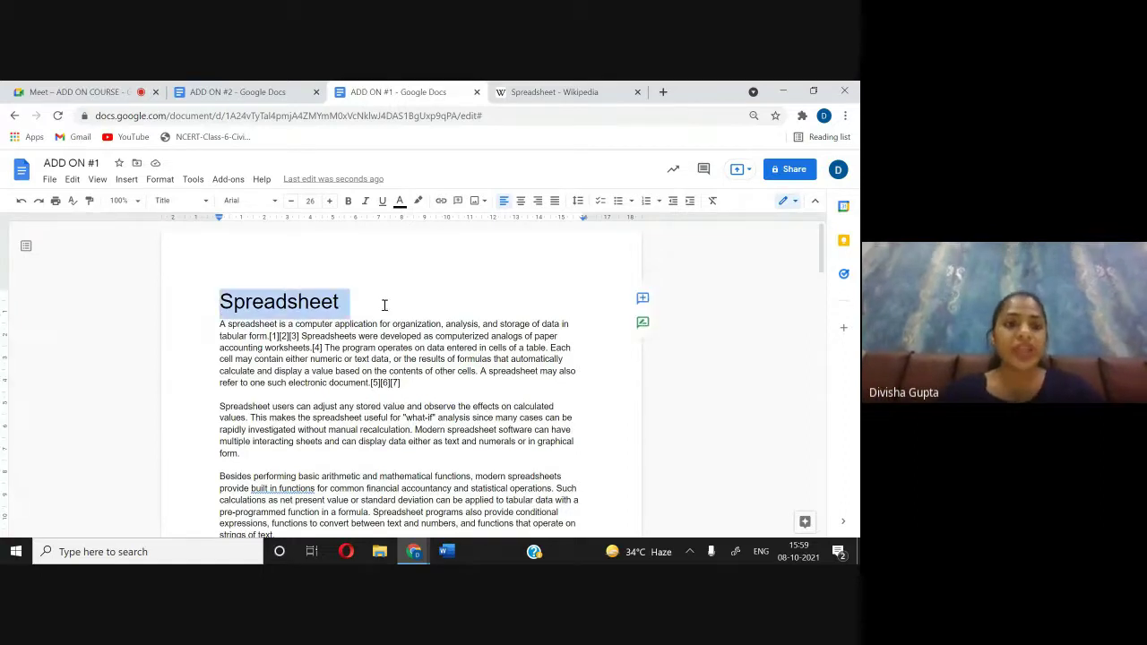
left_click(180, 201)
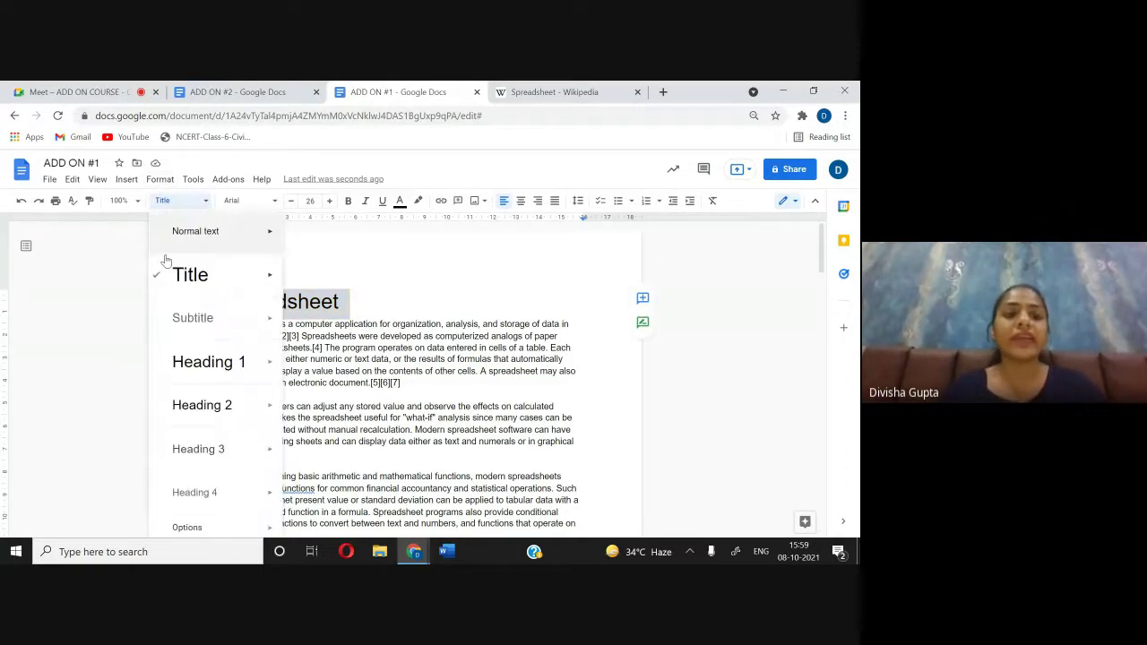
left_click(195, 360)
Step: Set the Usage and History headings to Heading 2
scroll(199, 356, "down", 3)
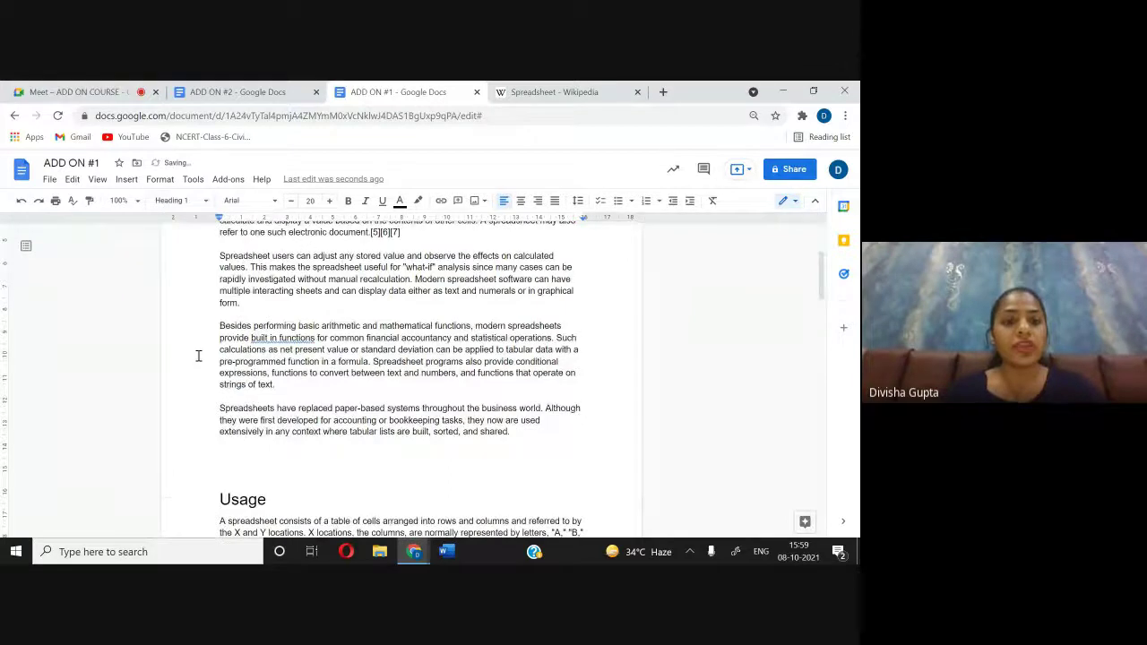
scroll(199, 356, "down", 3)
left_click_drag(217, 317, 294, 316)
left_click(188, 202)
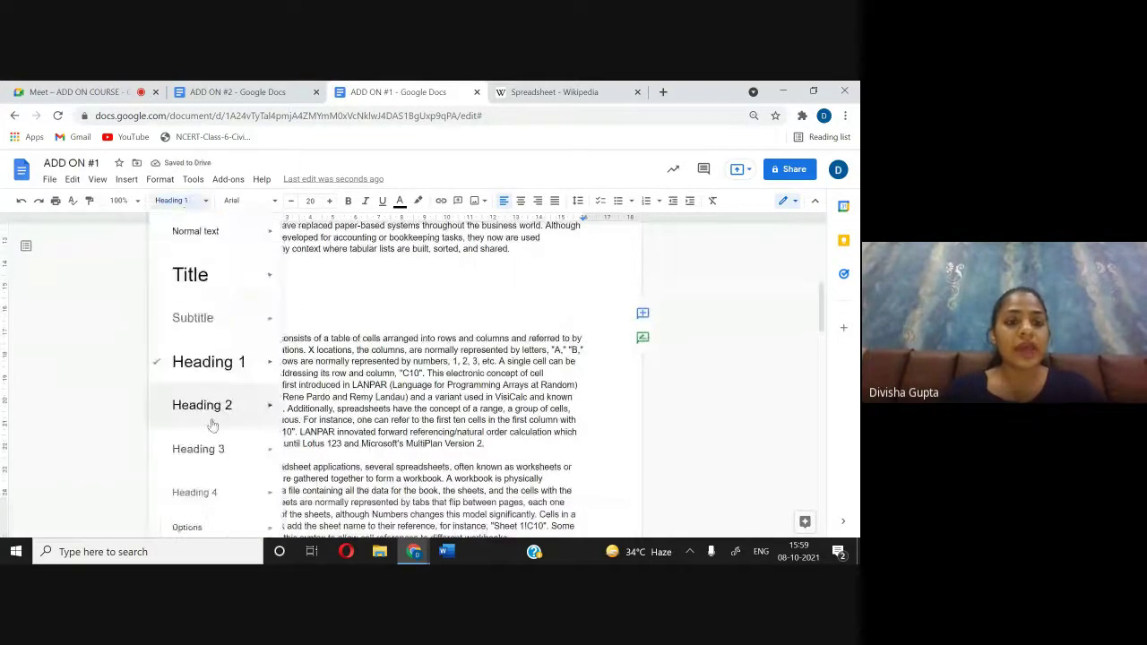
left_click(215, 405)
scroll(215, 399, "down", 3)
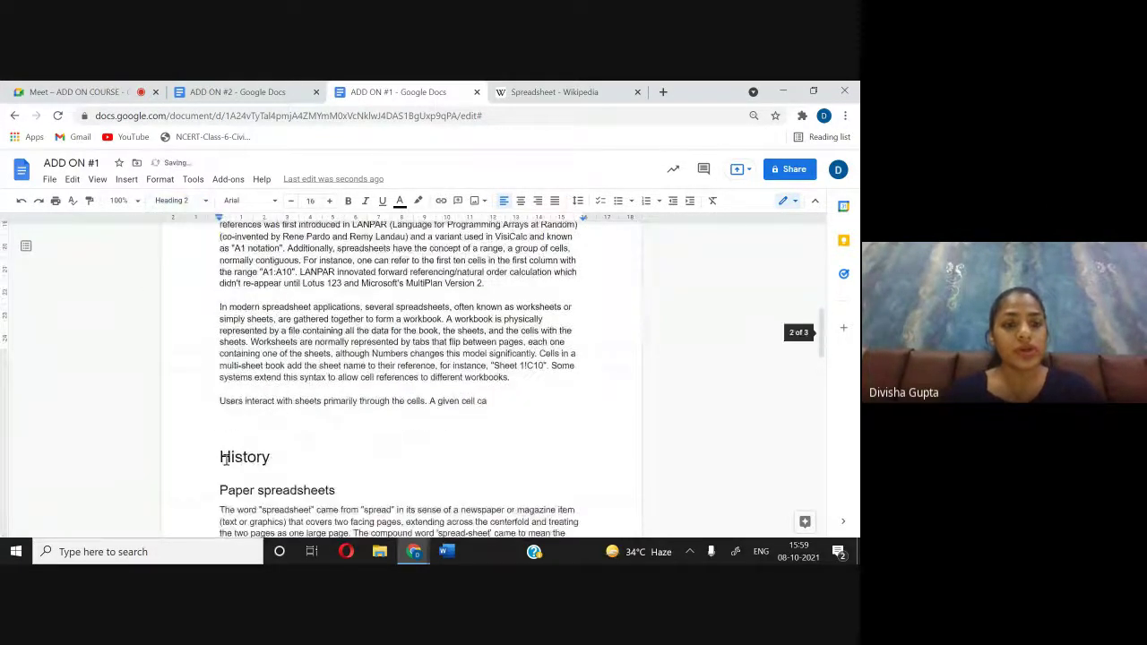
left_click_drag(219, 458, 296, 458)
left_click(176, 203)
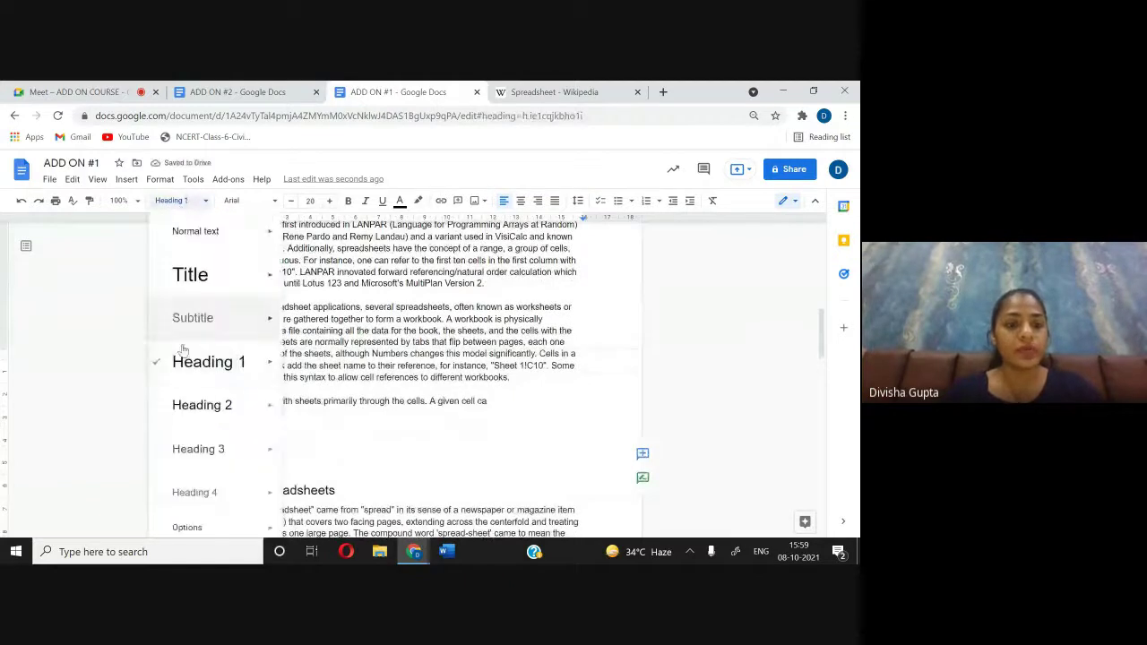
left_click(215, 412)
Step: Set Paper spreadsheets and Early implementations to Heading 3
scroll(214, 417, "down", 3)
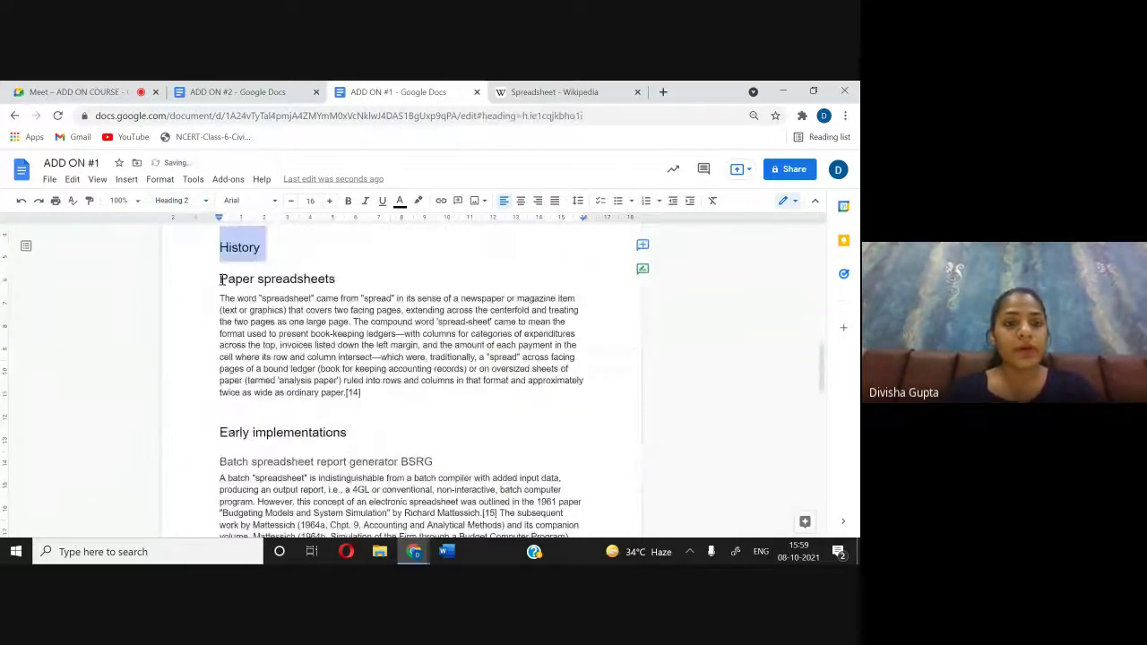
left_click_drag(221, 280, 336, 280)
left_click(180, 200)
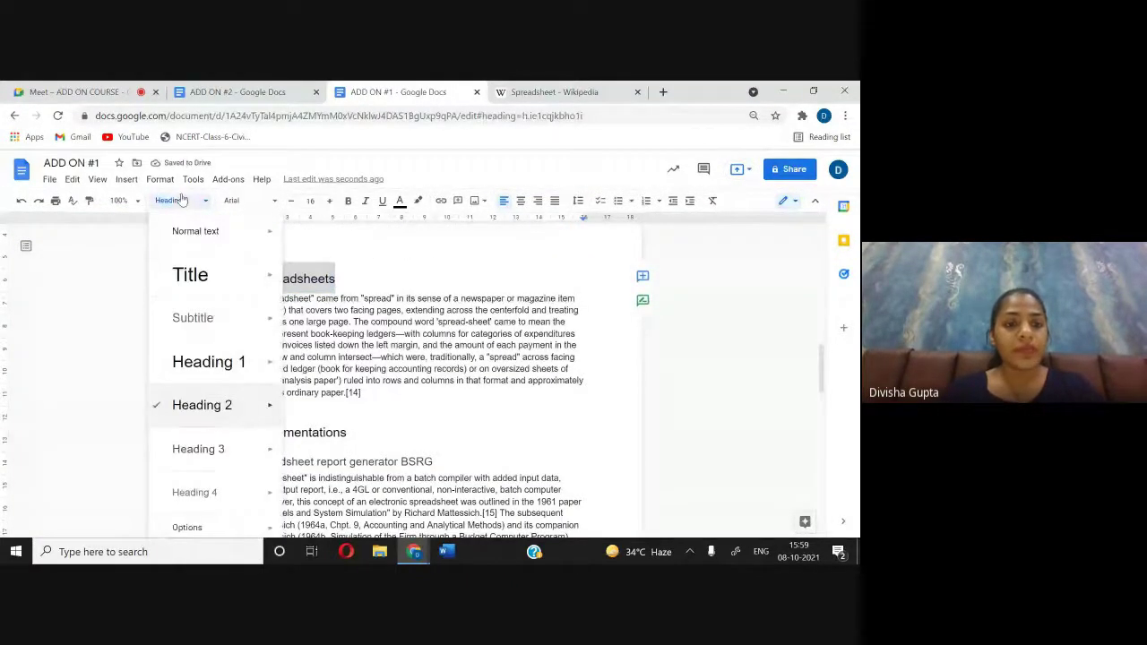
left_click(215, 448)
scroll(217, 442, "down", 1)
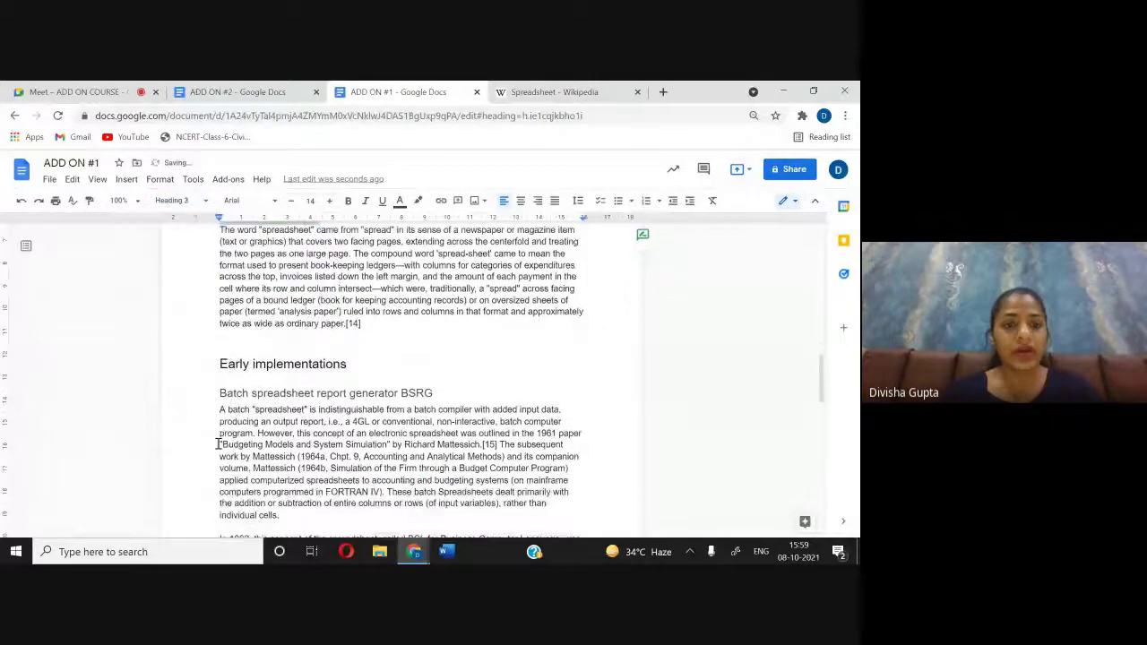
left_click_drag(264, 364, 379, 364)
left_click(203, 199)
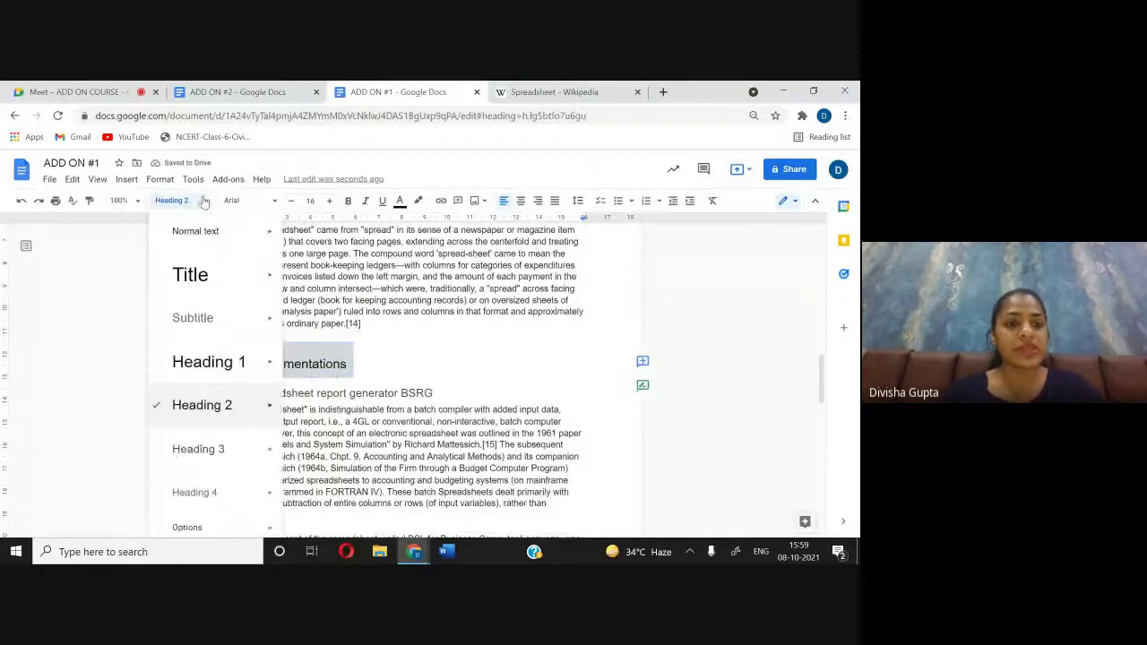
left_click(200, 450)
Step: Set the Batch spreadsheet report generator BSRG heading to Heading 4
scroll(203, 448, "down", 2)
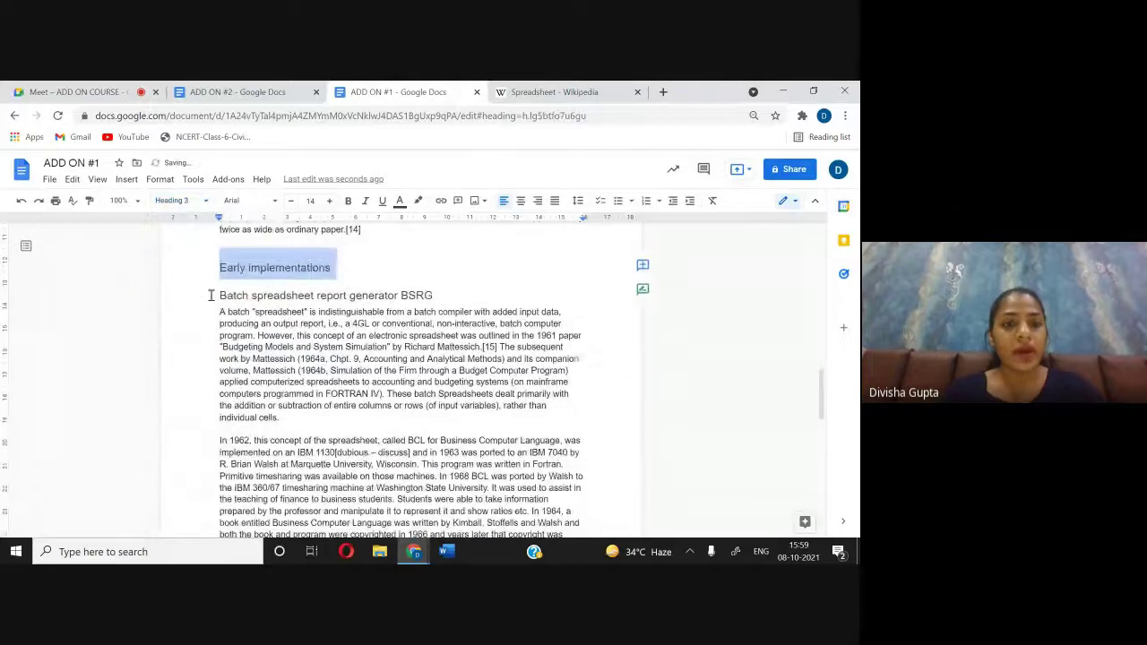
left_click(212, 295)
left_click_drag(211, 295, 435, 297)
left_click(183, 200)
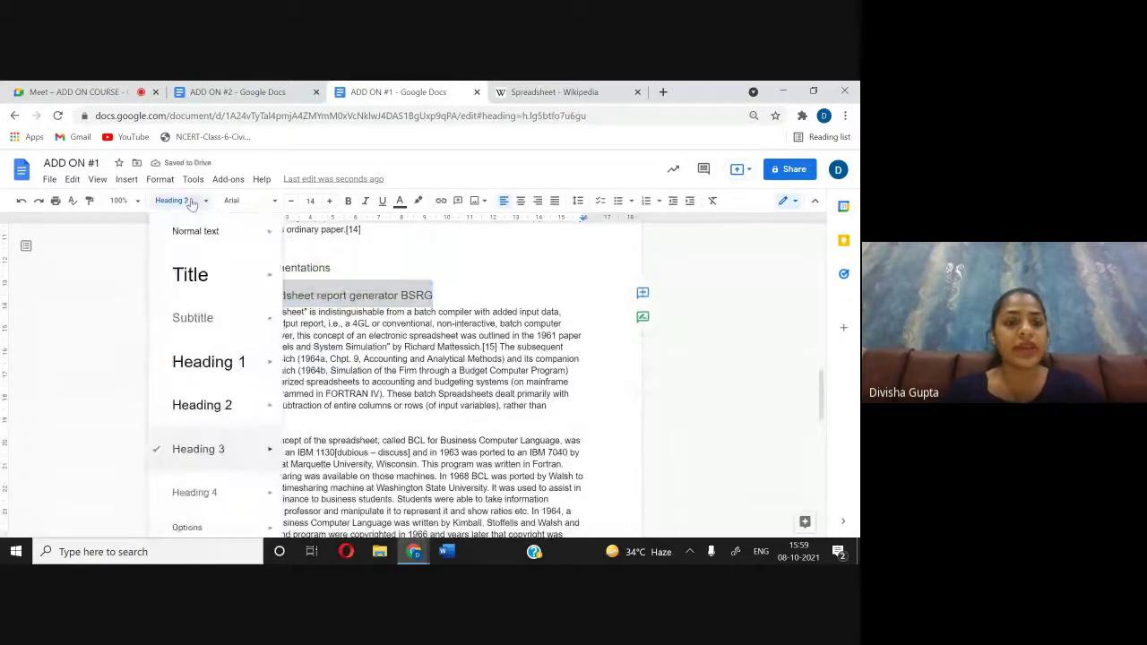
left_click(243, 489)
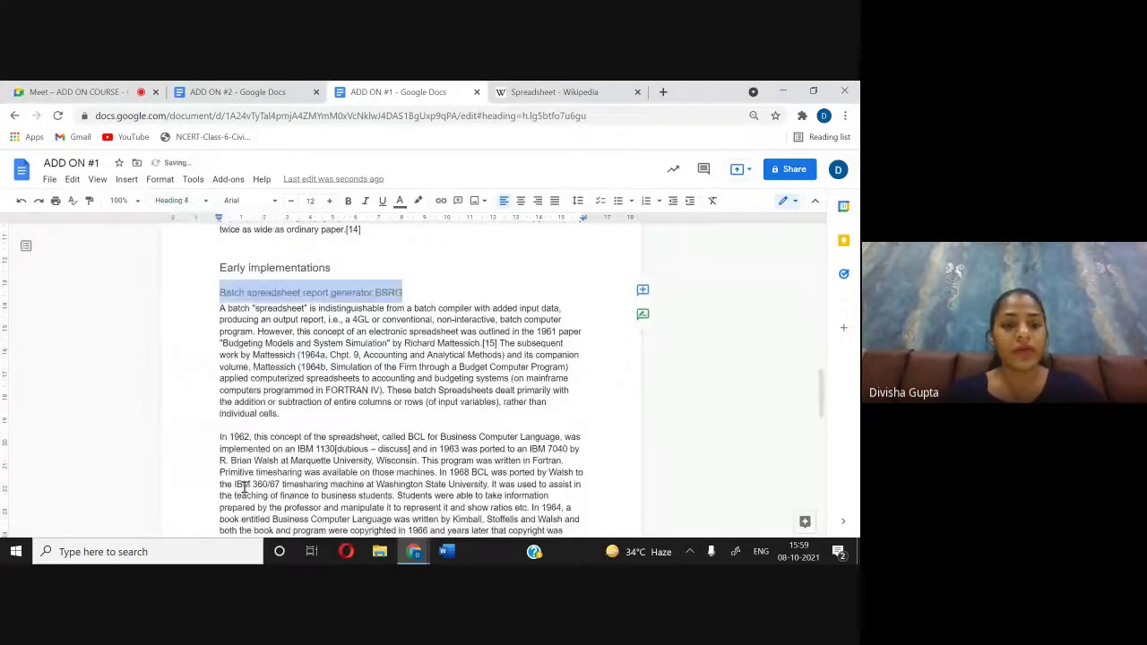
scroll(243, 491, "down", 3)
scroll(242, 491, "up", 20)
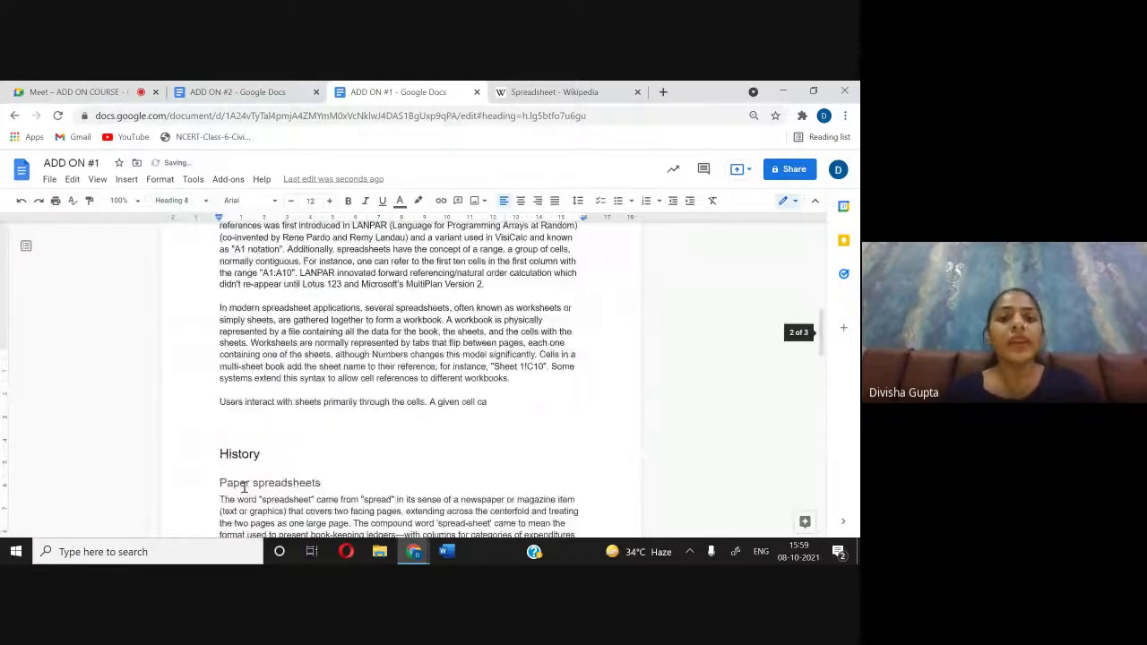
Step: Make the Spreadsheet title bold, underlined, size 25 Times New Roman
scroll(244, 489, "up", 1)
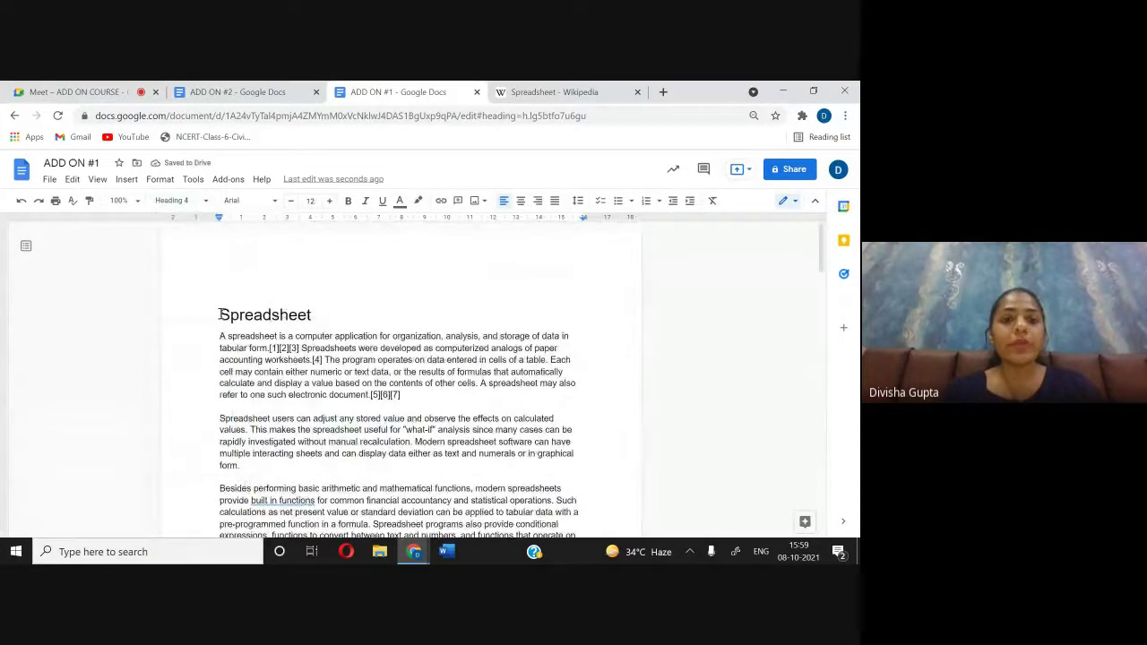
left_click_drag(219, 315, 335, 315)
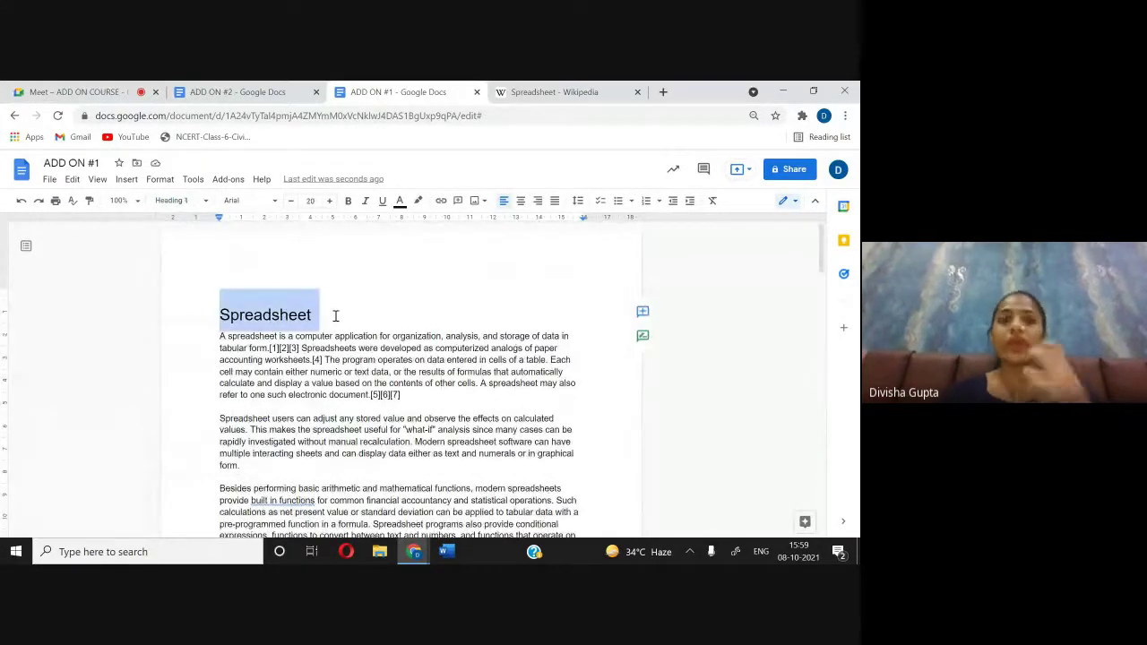
left_click(347, 200)
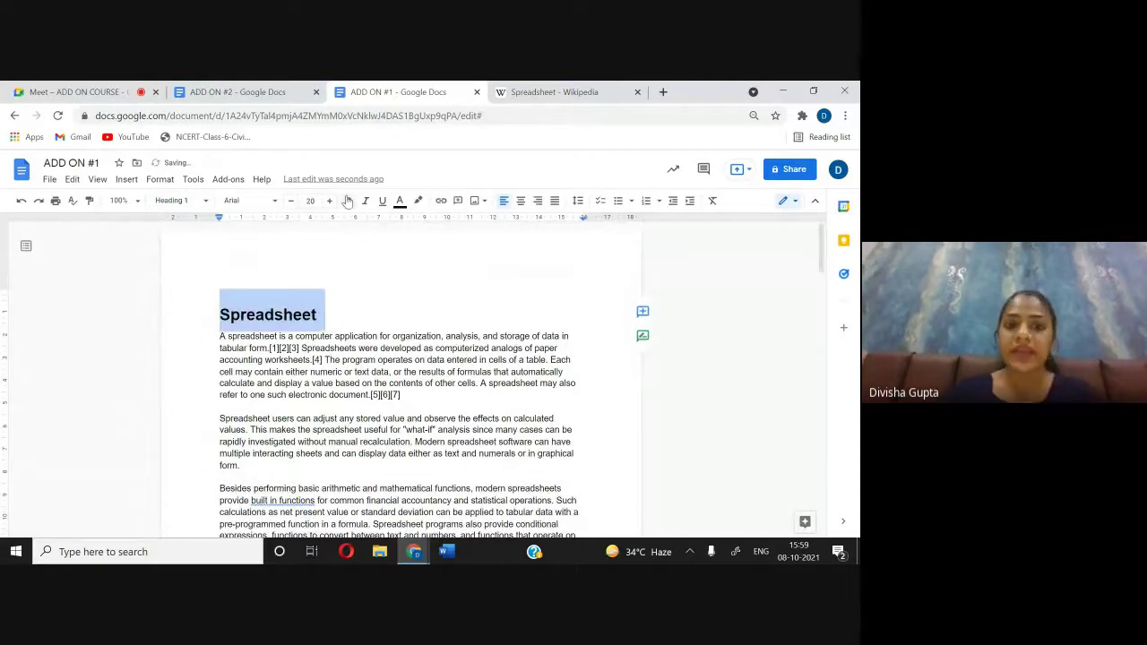
left_click(381, 201)
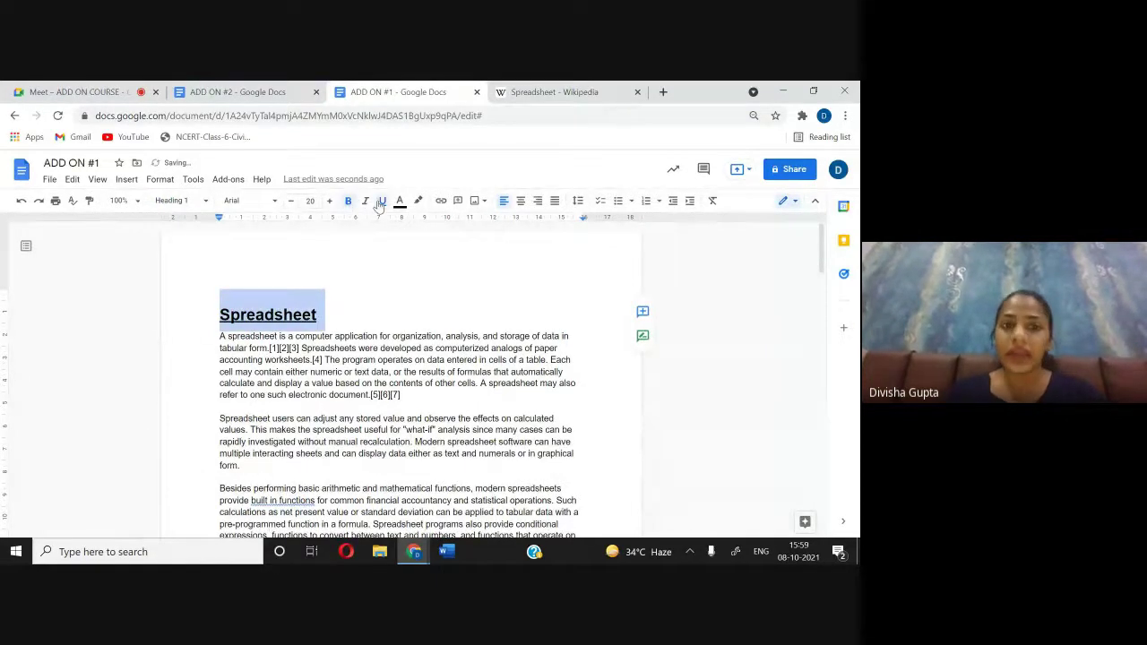
left_click(330, 201)
left_click(330, 201)
left_click(329, 200)
left_click(329, 200)
left_click(330, 201)
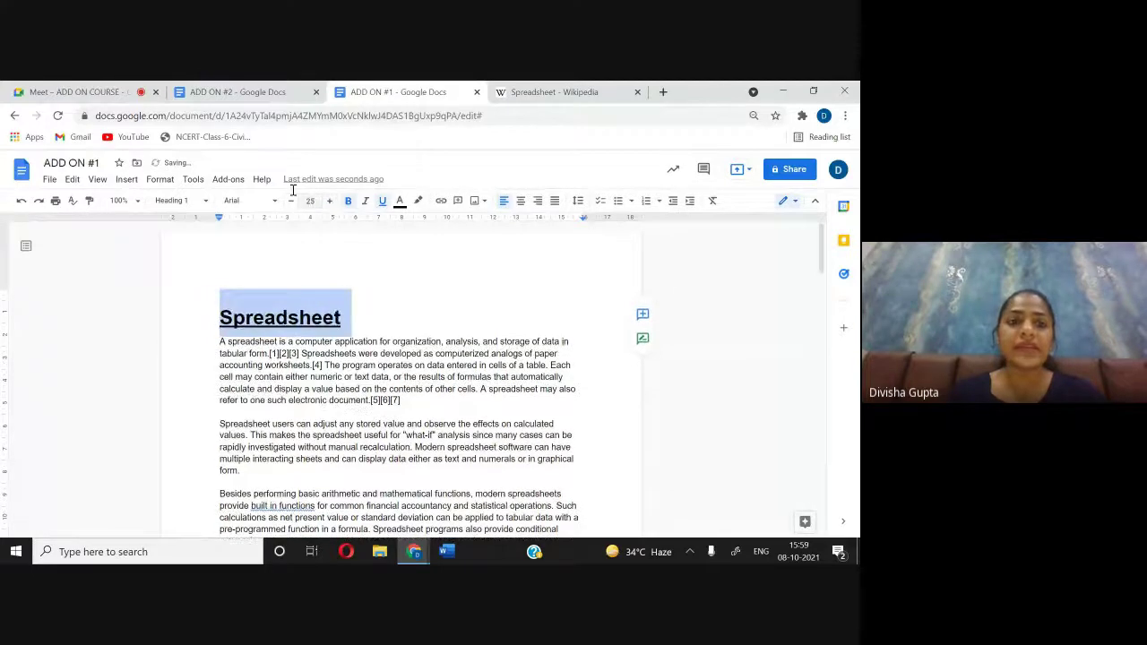
left_click(274, 200)
left_click(276, 273)
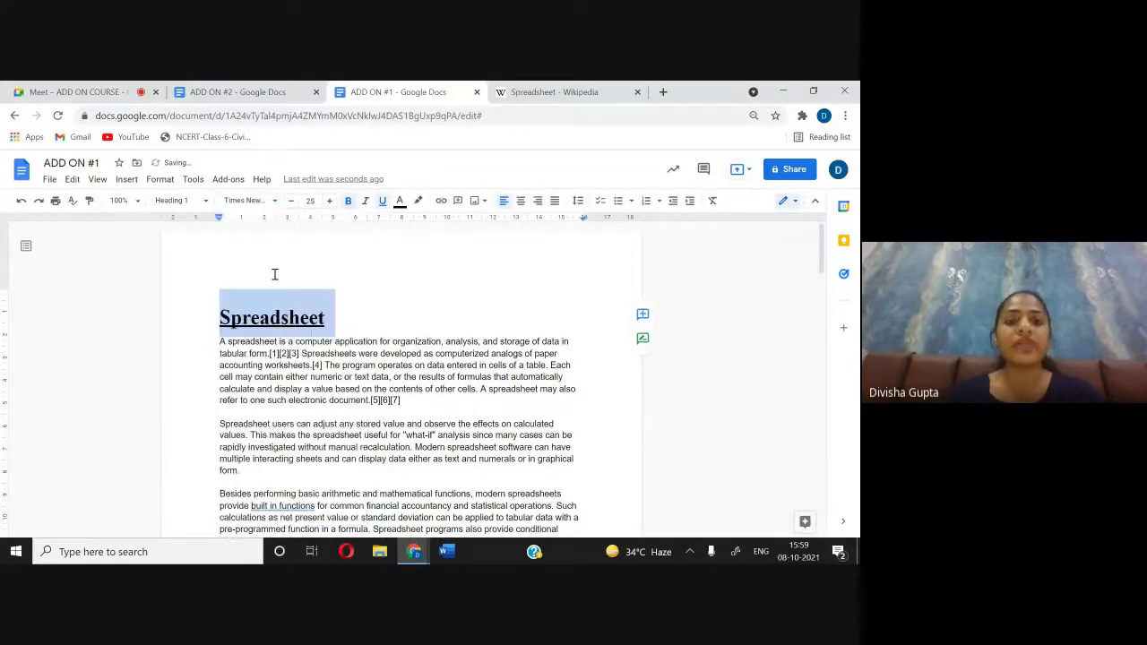
Step: Colour the Spreadsheet title red and deselect it
left_click(400, 202)
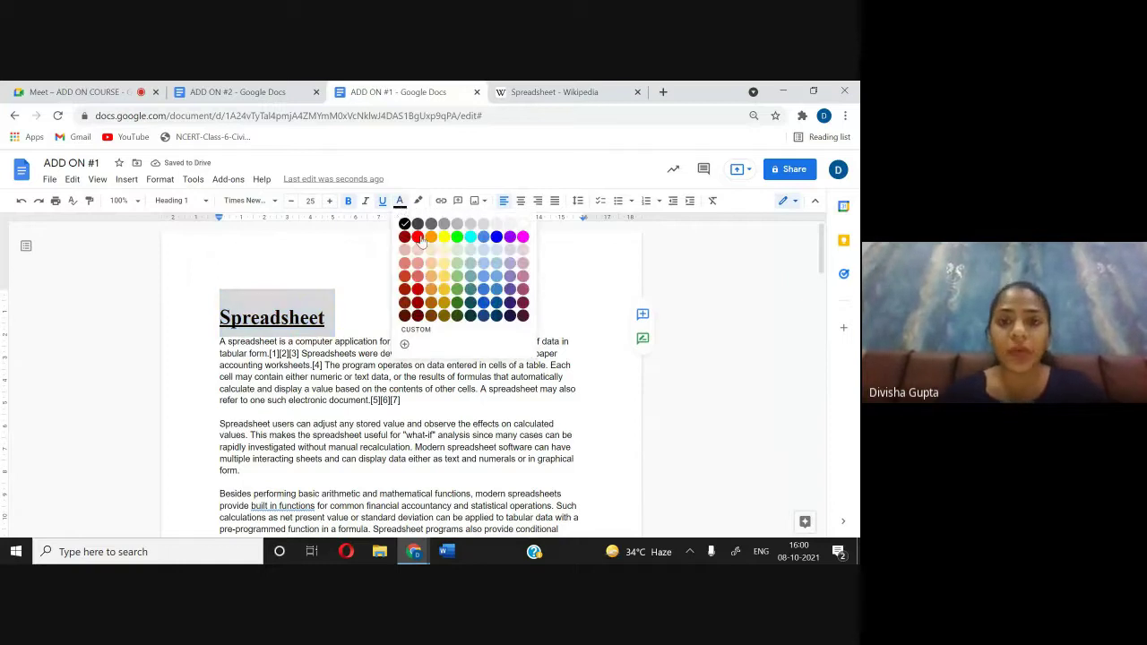
left_click(418, 236)
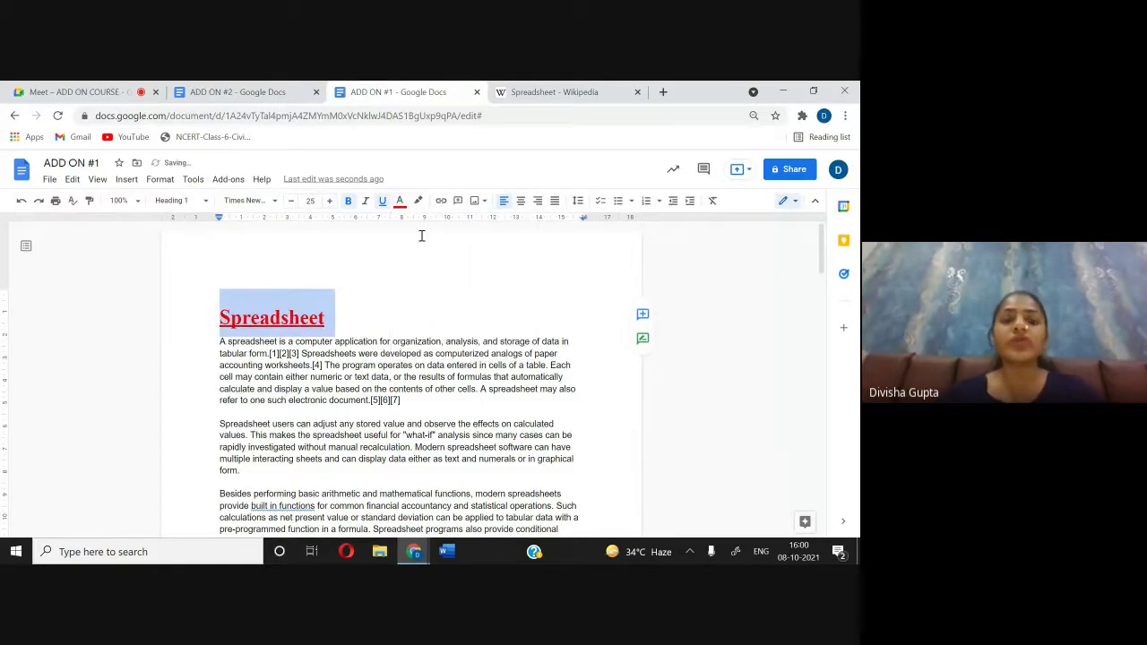
left_click(423, 321)
scroll(423, 321, "down", 3)
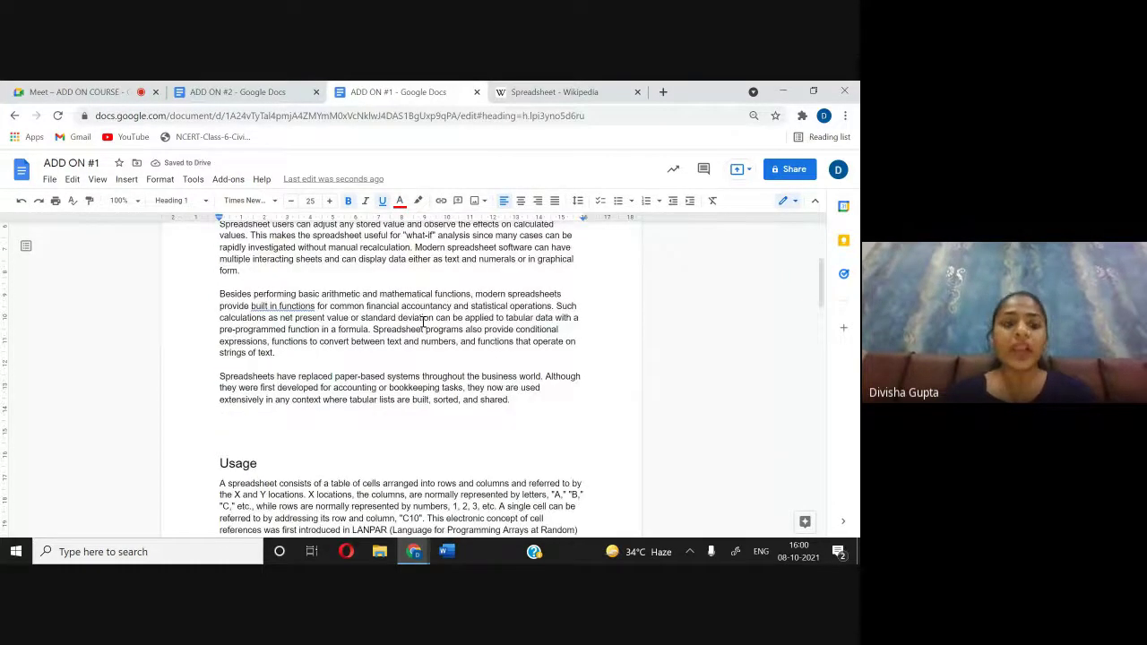
Step: Select the Usage heading and colour it blue
scroll(423, 320, "down", 1)
double_click(310, 364)
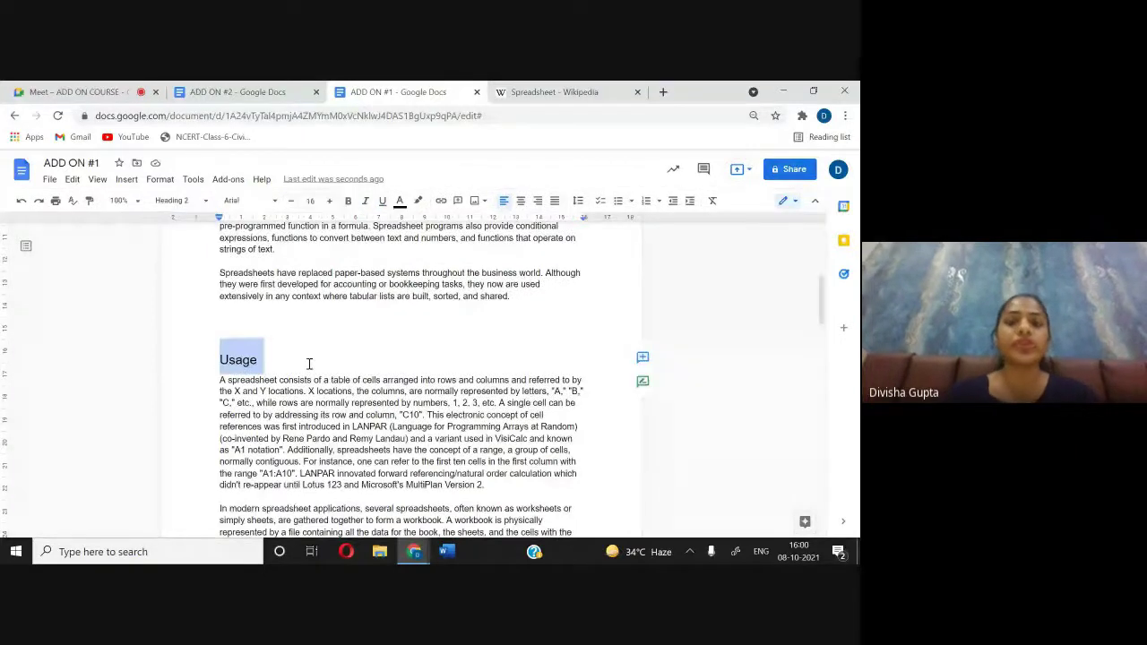
left_click(399, 201)
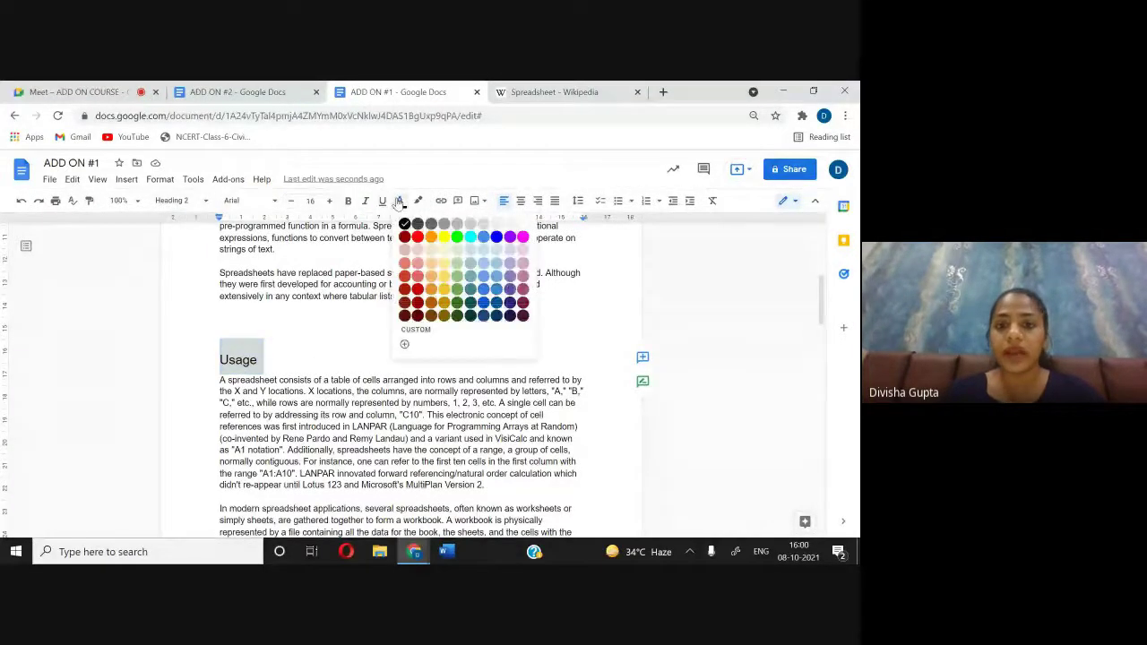
left_click(497, 238)
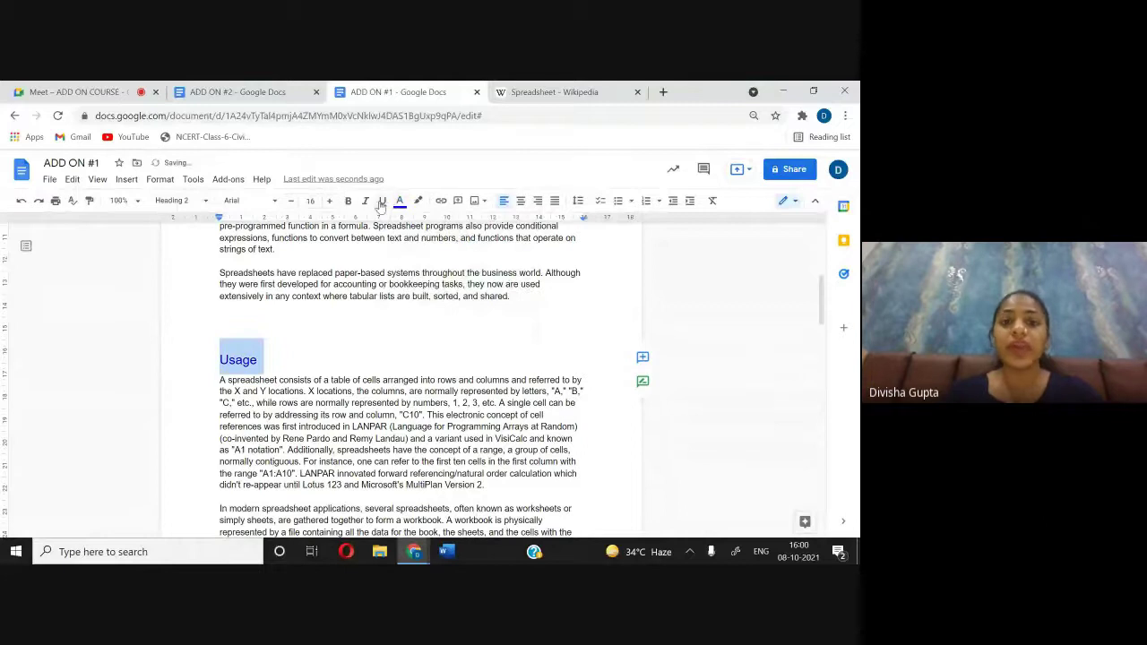
Step: Make the Usage heading size 22, bold, in Times New Roman
left_click(329, 201)
left_click(330, 201)
left_click(330, 201)
left_click(330, 201)
left_click(330, 201)
left_click(330, 201)
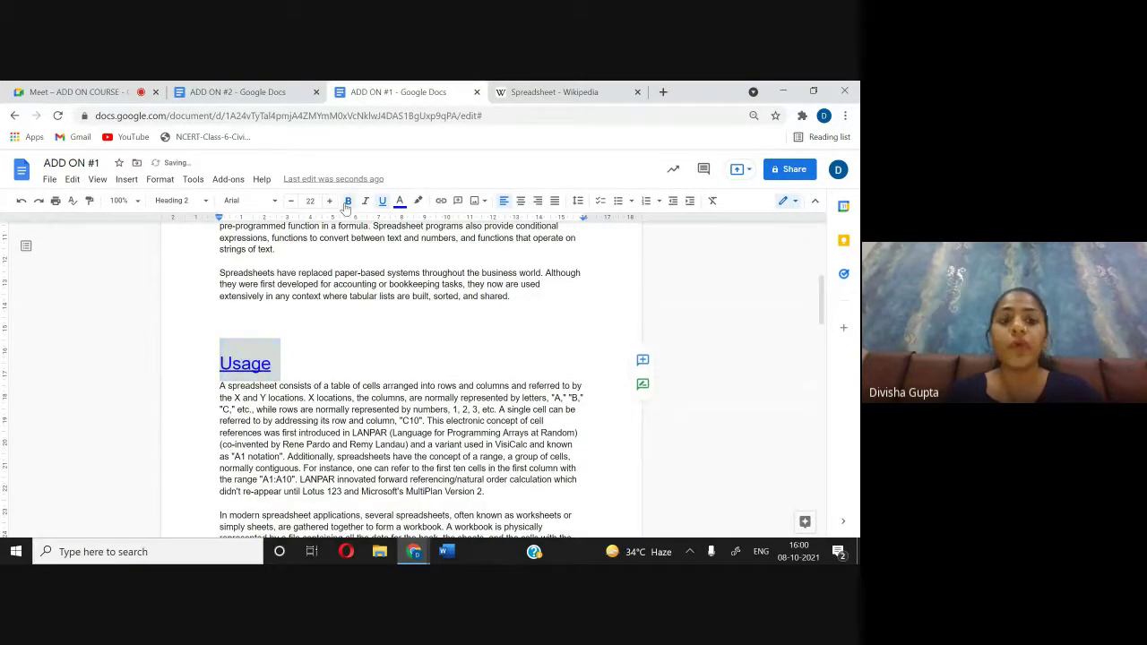
left_click(347, 200)
left_click(251, 200)
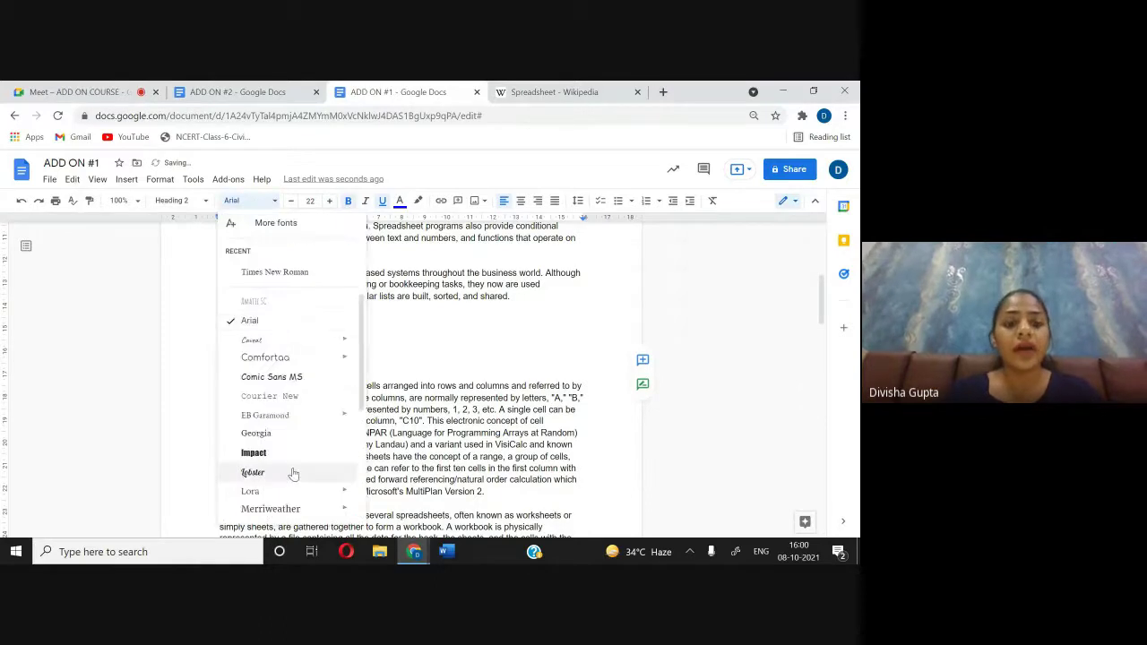
left_click(276, 271)
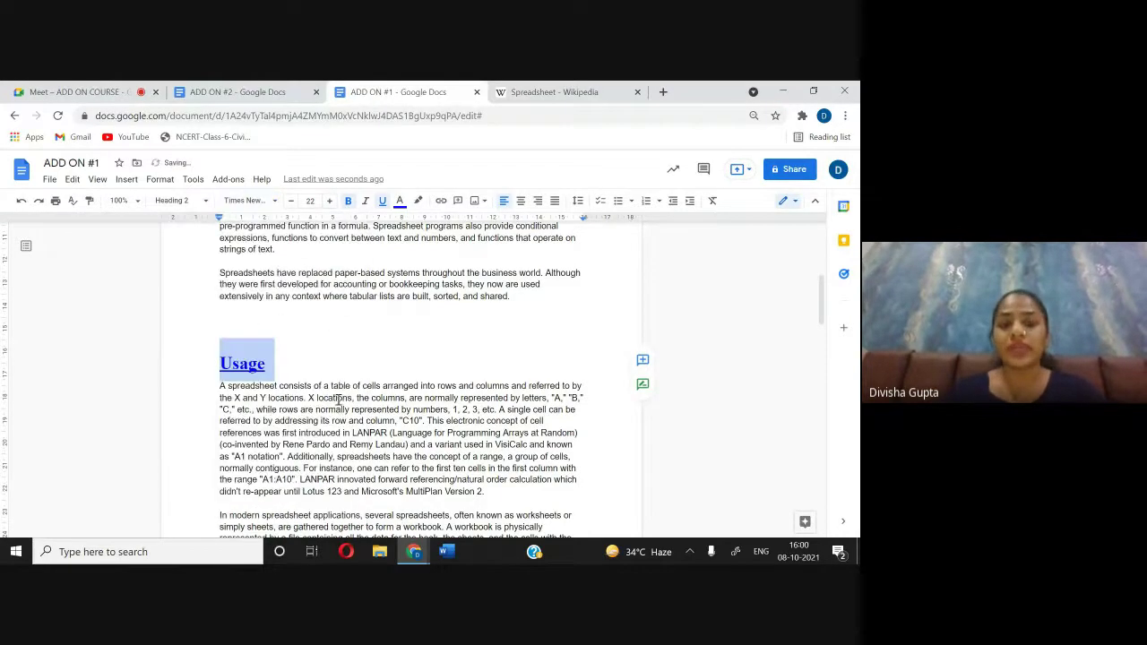
left_click(299, 363)
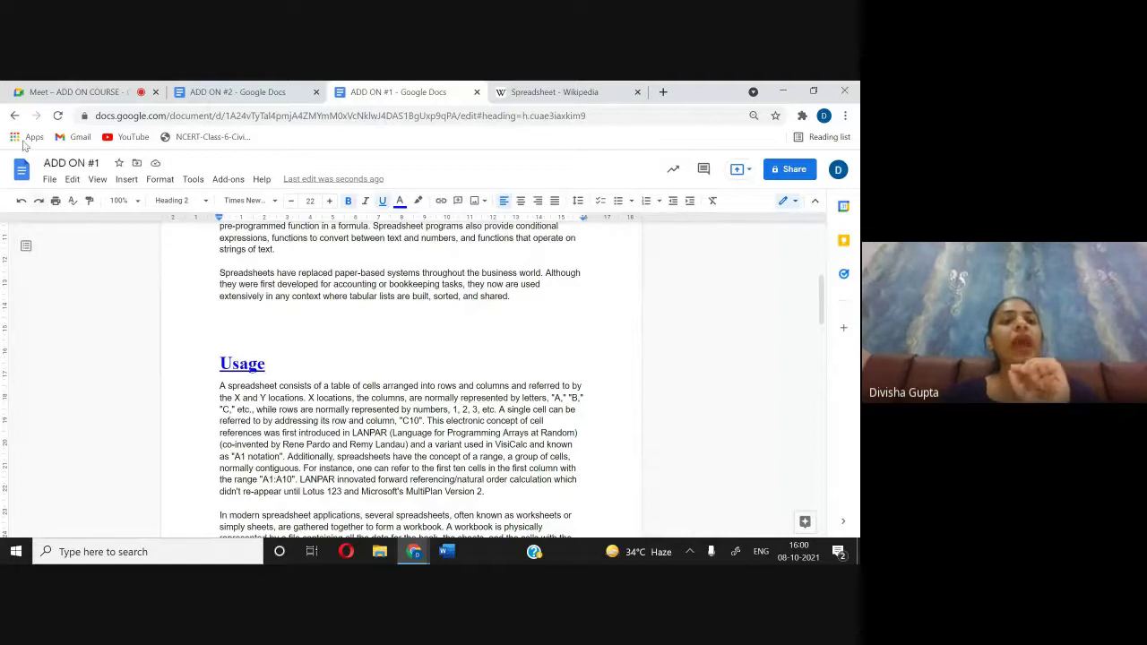
Step: Glance at the Meet call, then return to ADD ON #1 and reselect Usage
left_click(90, 89)
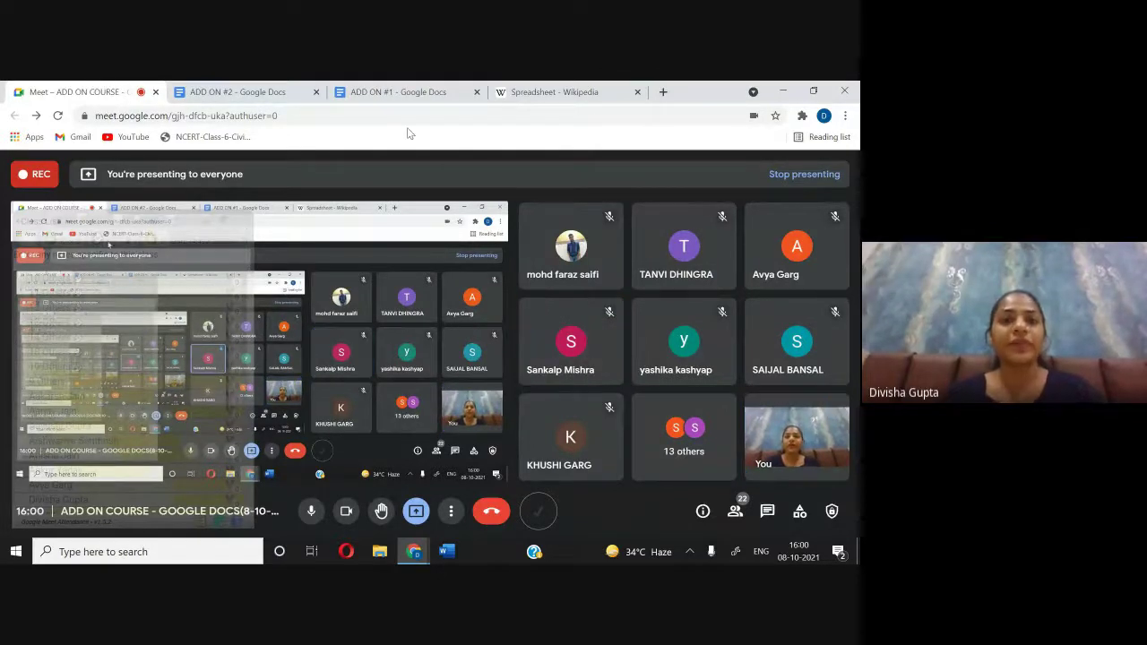
left_click(397, 95)
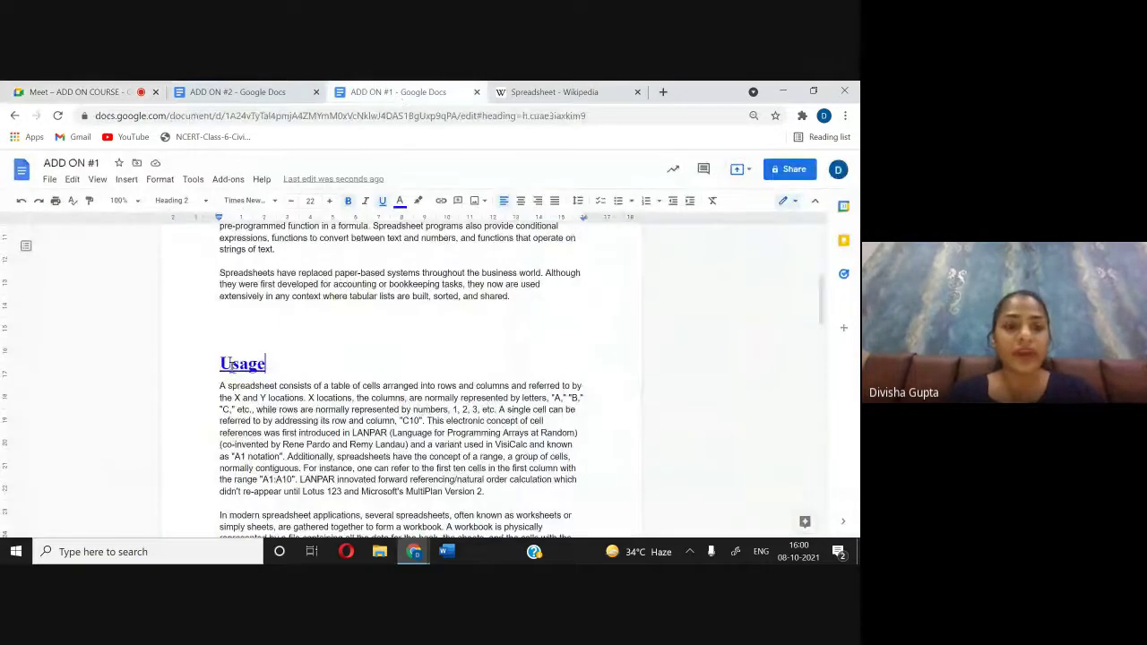
left_click_drag(216, 364, 277, 363)
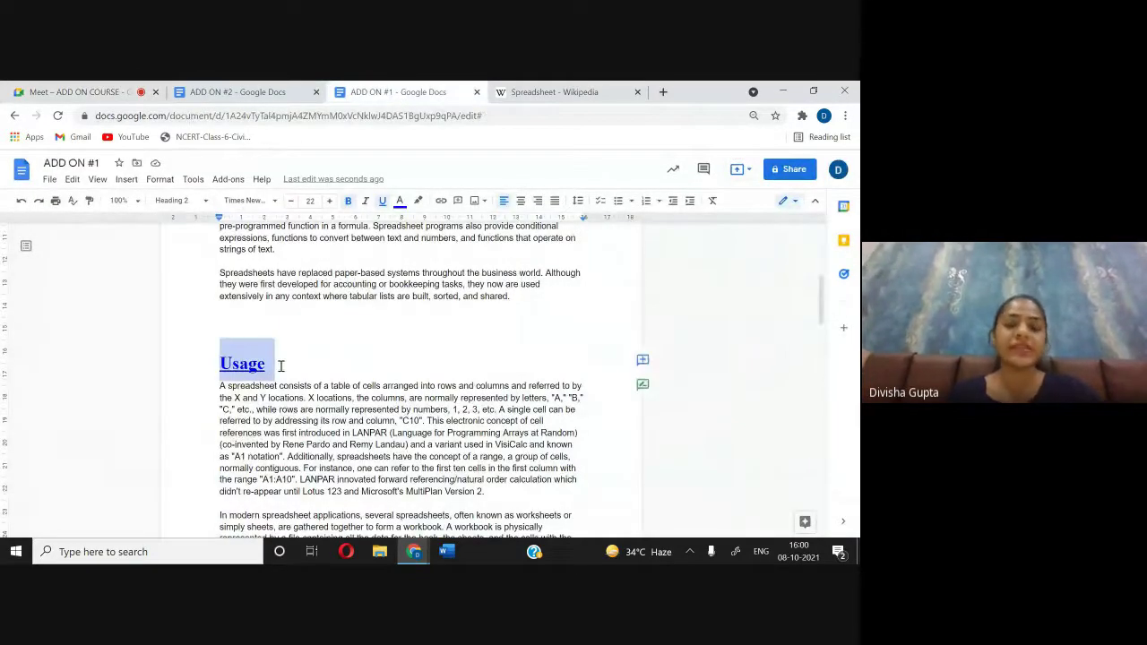
Step: Update Heading 2 to match the blue Usage heading and check that History matches
left_click(205, 200)
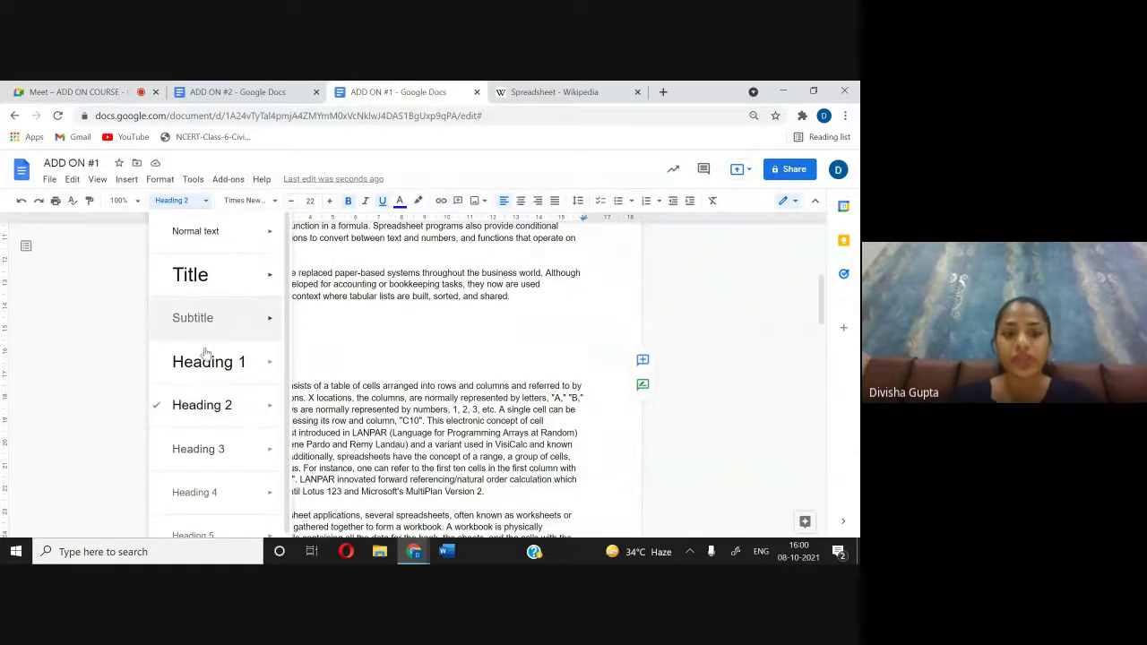
mouse_move(267, 414)
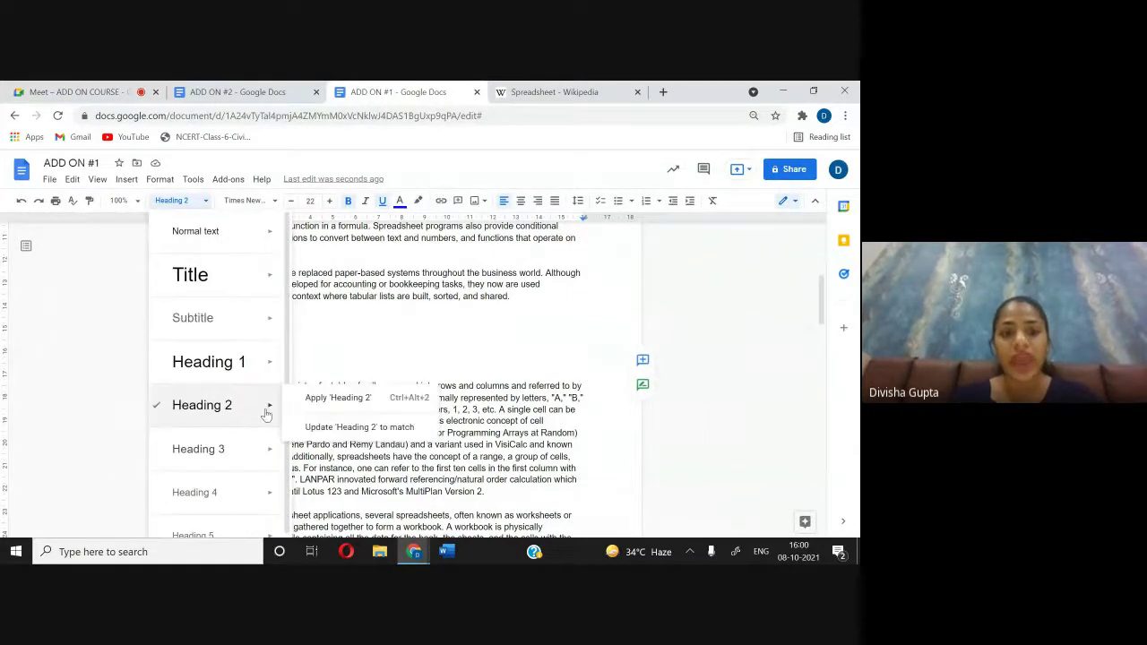
left_click(334, 426)
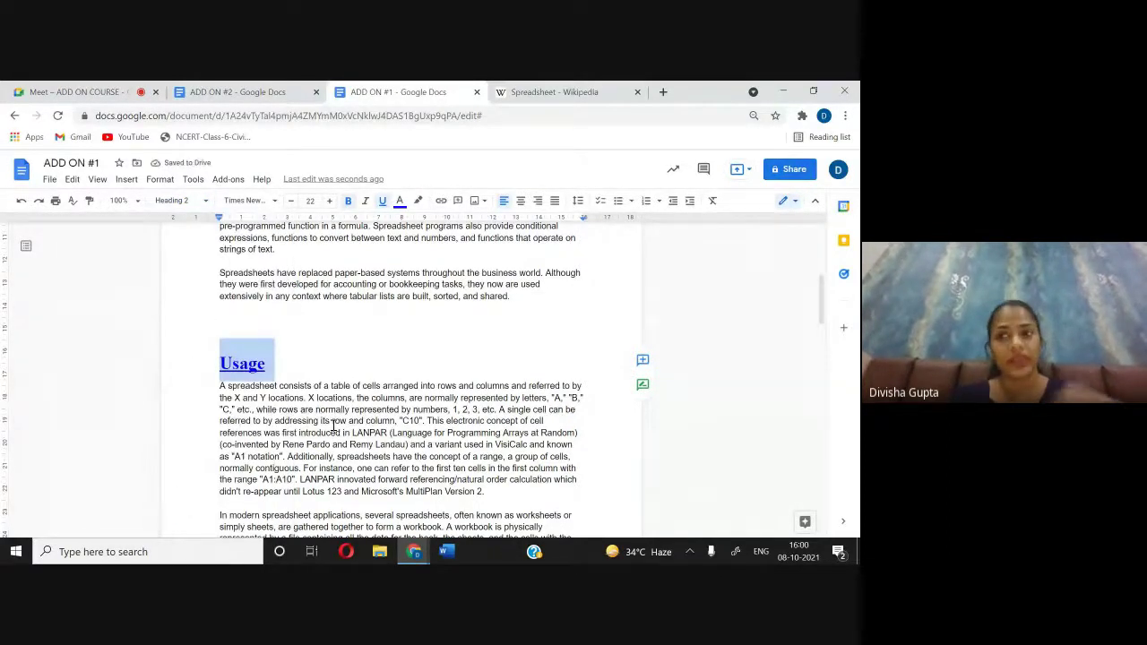
scroll(333, 426, "down", 1)
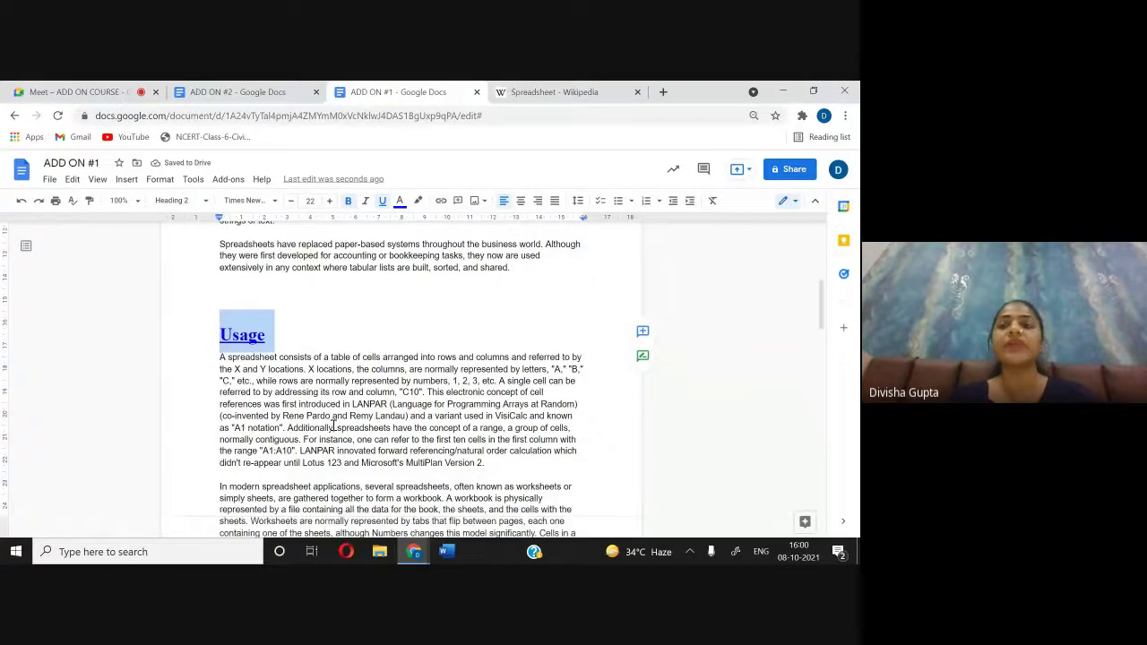
scroll(333, 426, "down", 10)
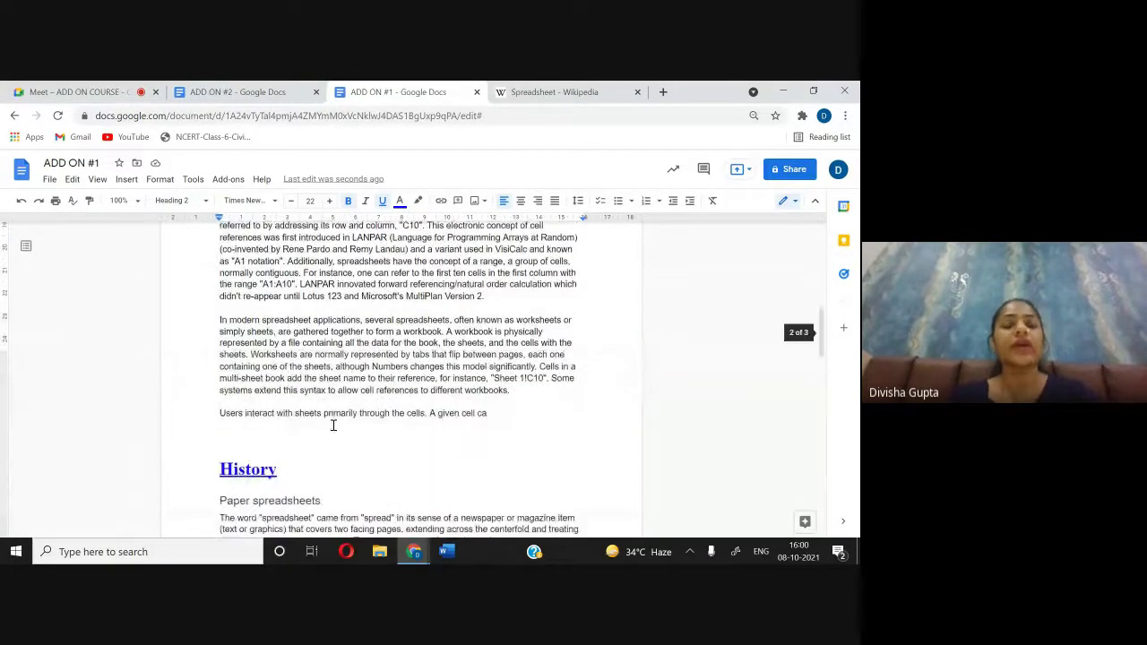
scroll(334, 427, "down", 5)
scroll(333, 426, "up", 8)
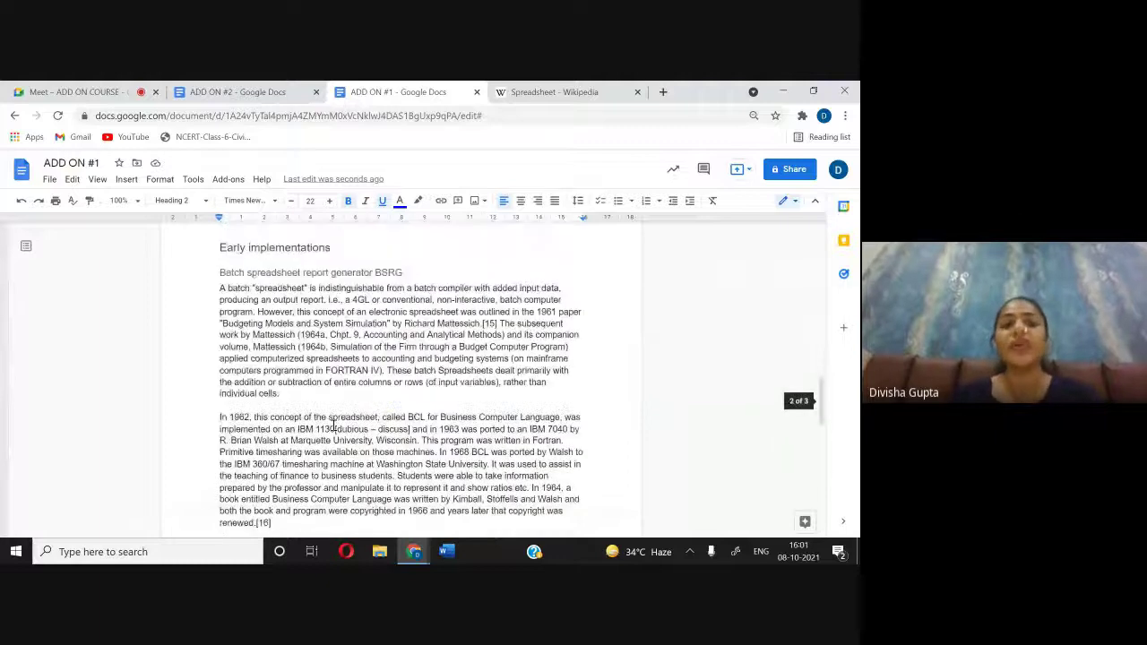
scroll(333, 426, "up", 3)
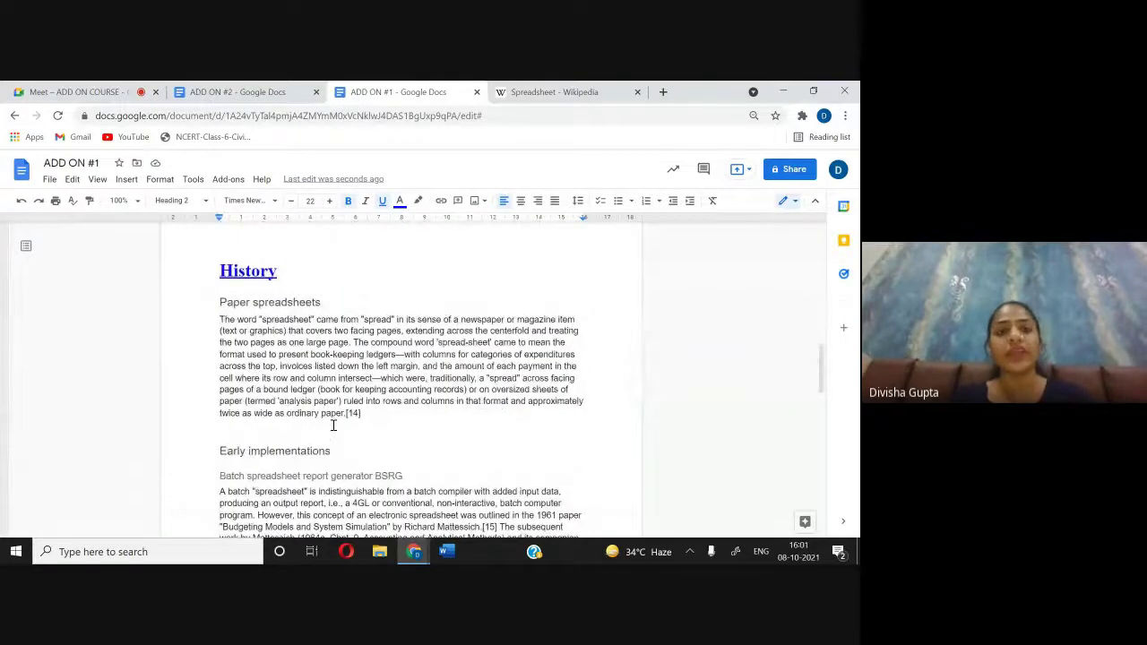
scroll(333, 427, "up", 5)
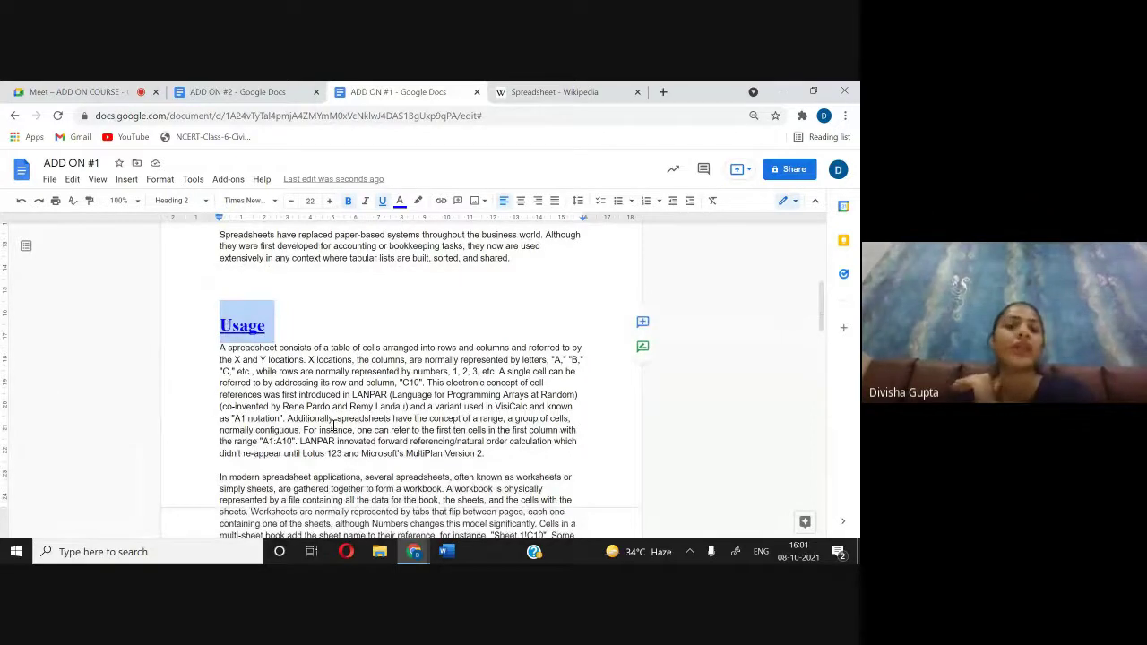
left_click(250, 92)
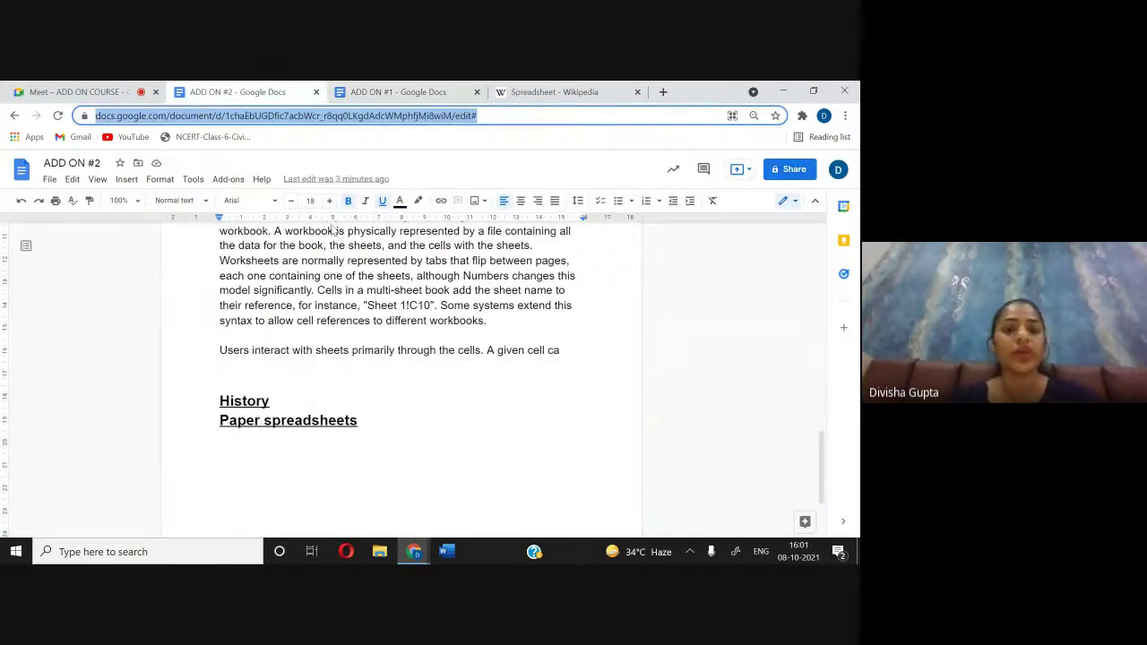
scroll(333, 231, "up", 8)
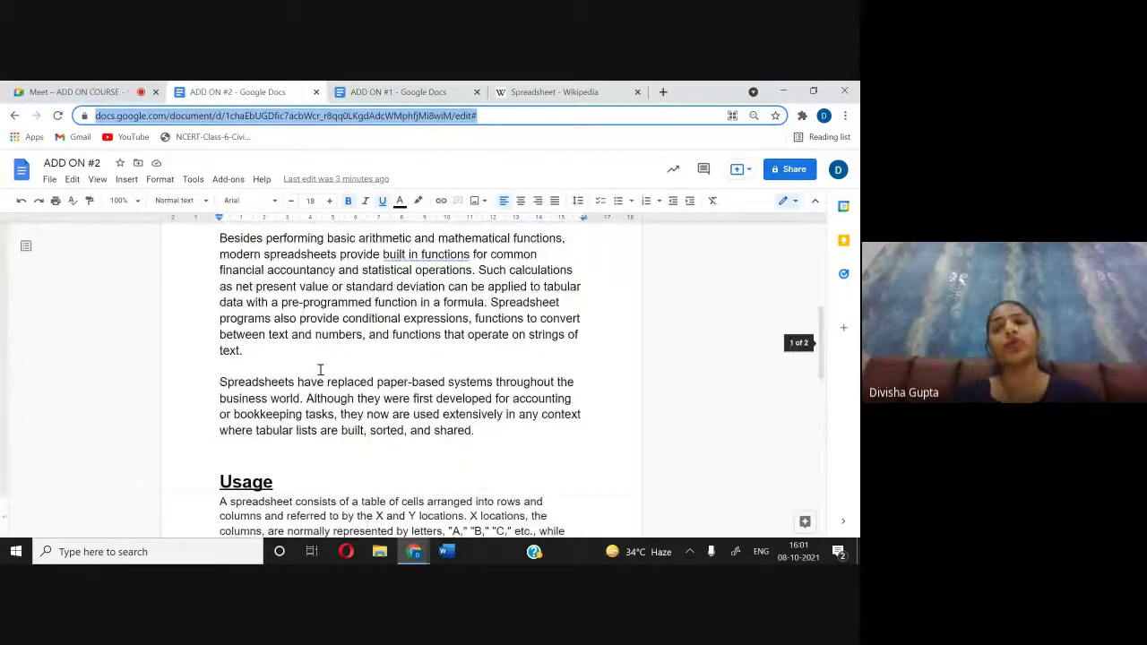
scroll(319, 369, "up", 2)
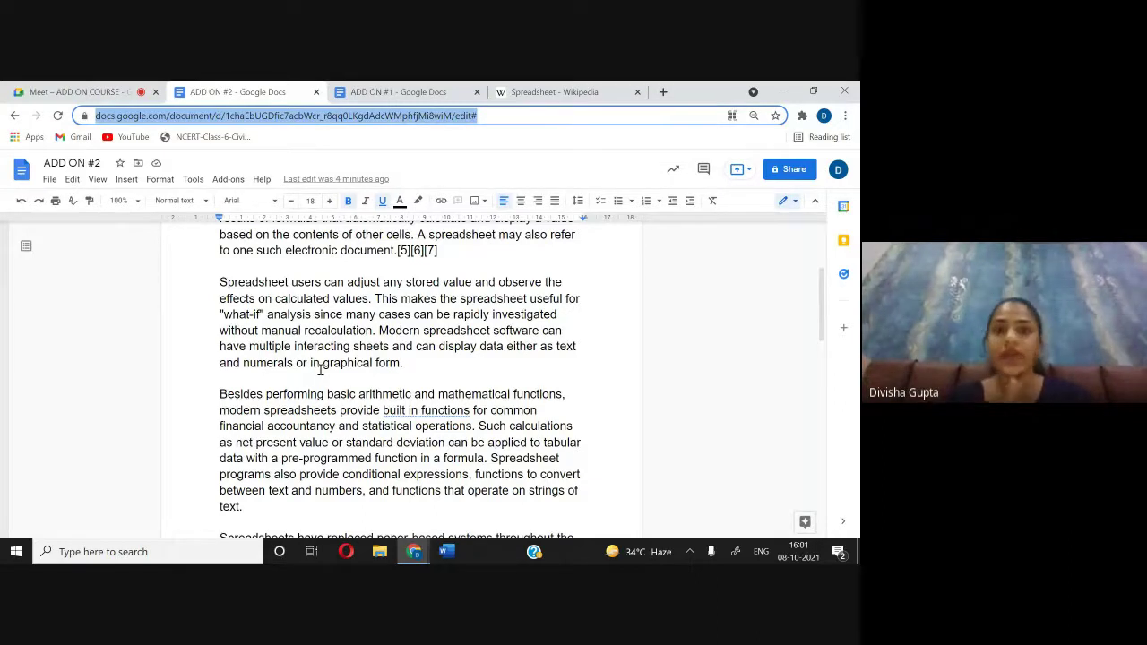
left_click(415, 93)
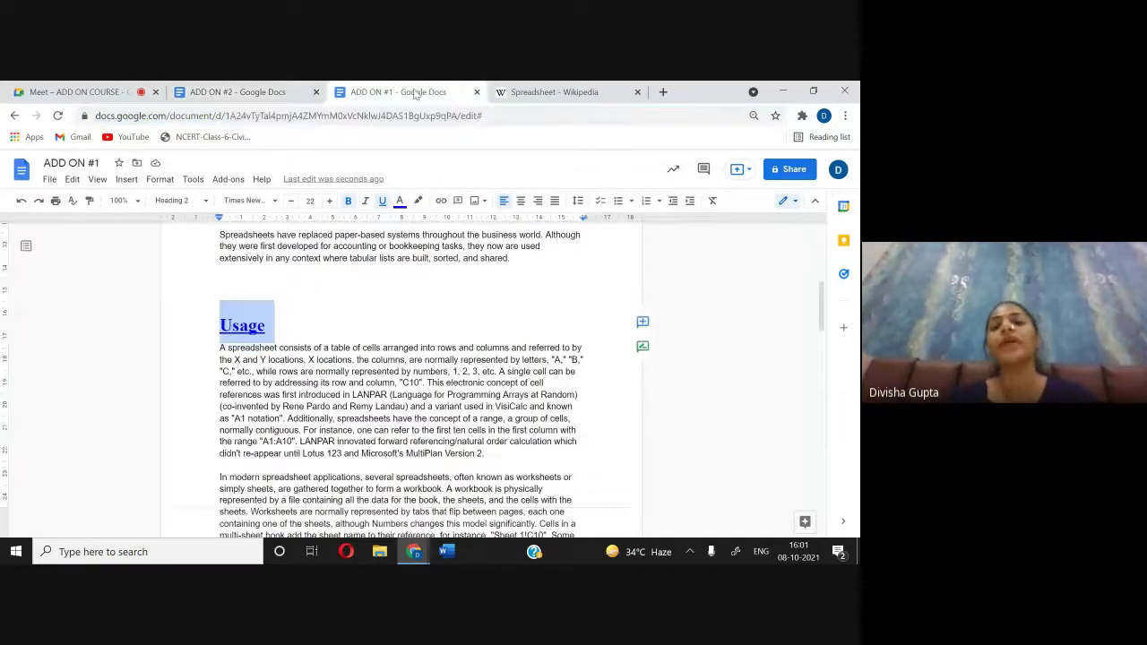
Step: Make the first body paragraph bold, underlined, size 12 and dark orange
scroll(474, 299, "down", 4)
scroll(474, 299, "up", 3)
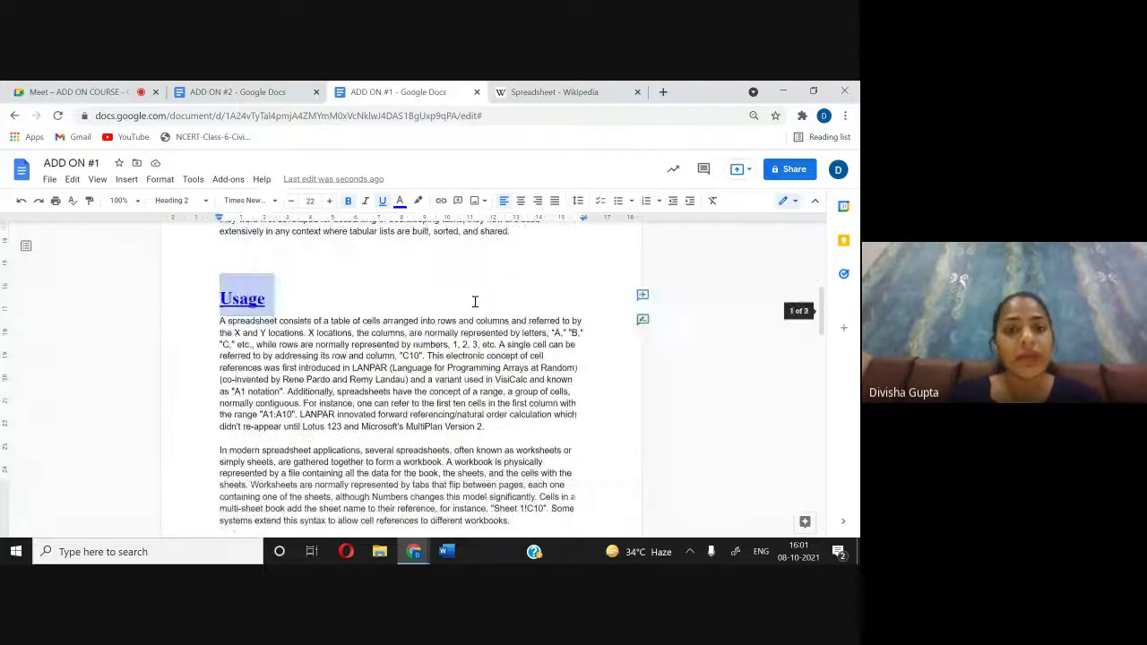
left_click(391, 377)
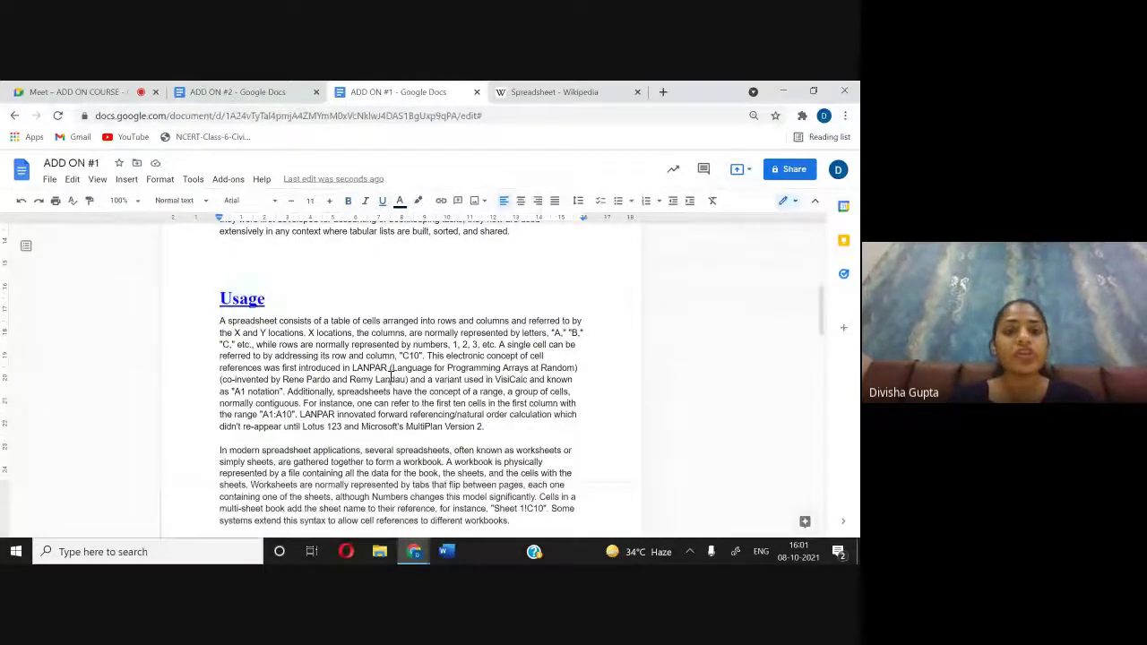
scroll(391, 377, "up", 5)
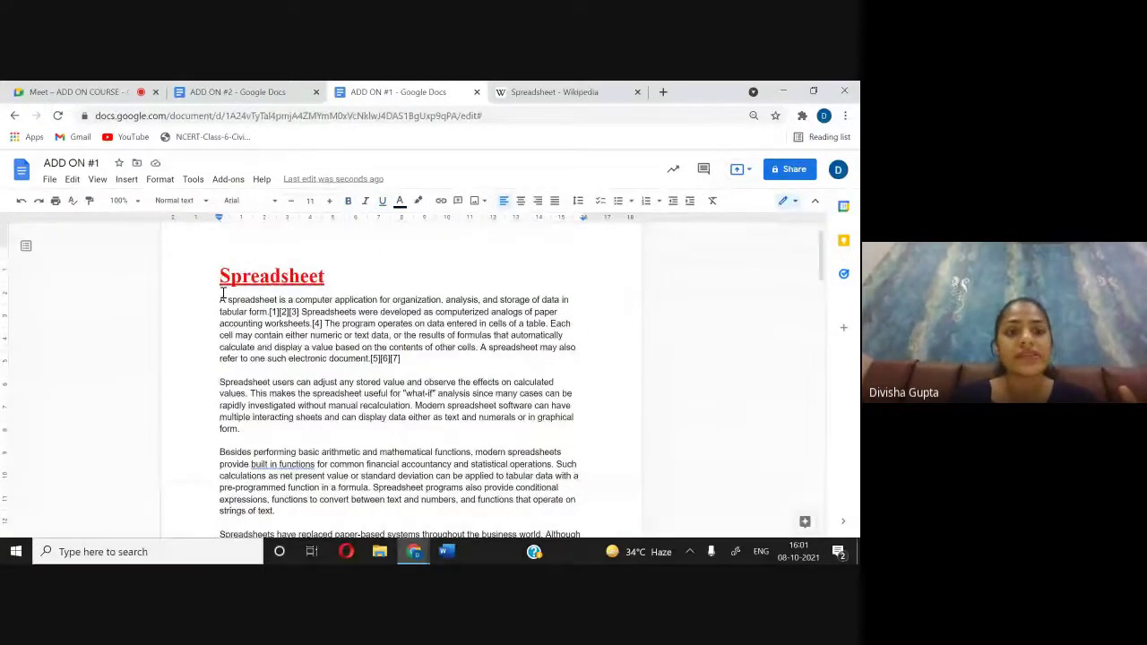
left_click_drag(221, 299, 432, 366)
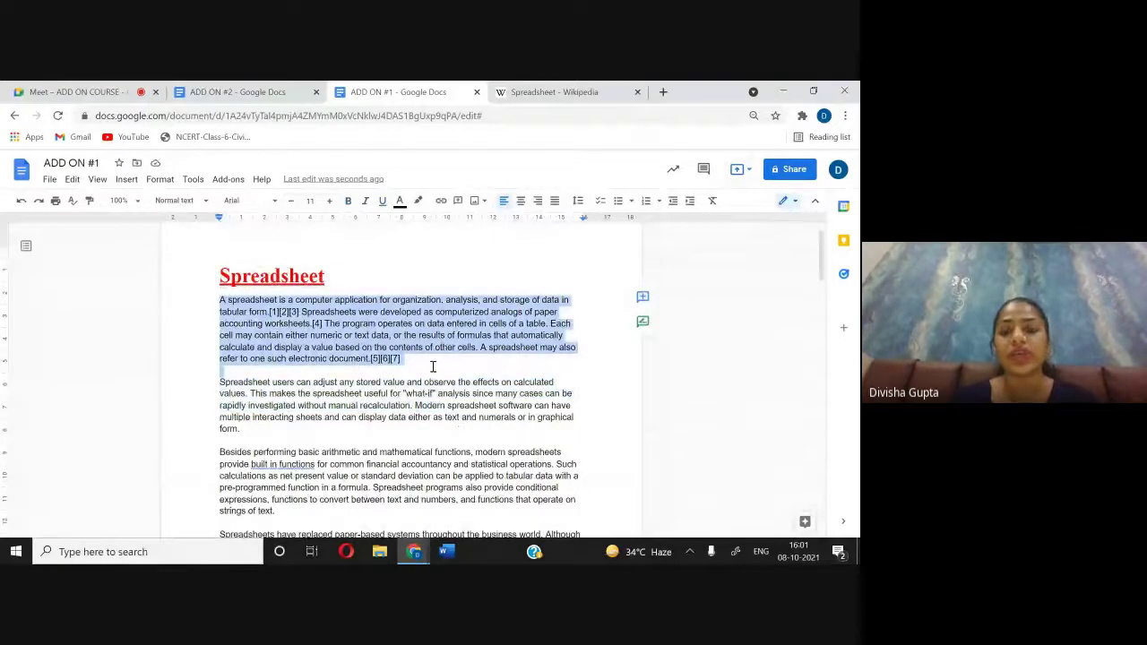
left_click(383, 203)
left_click(350, 202)
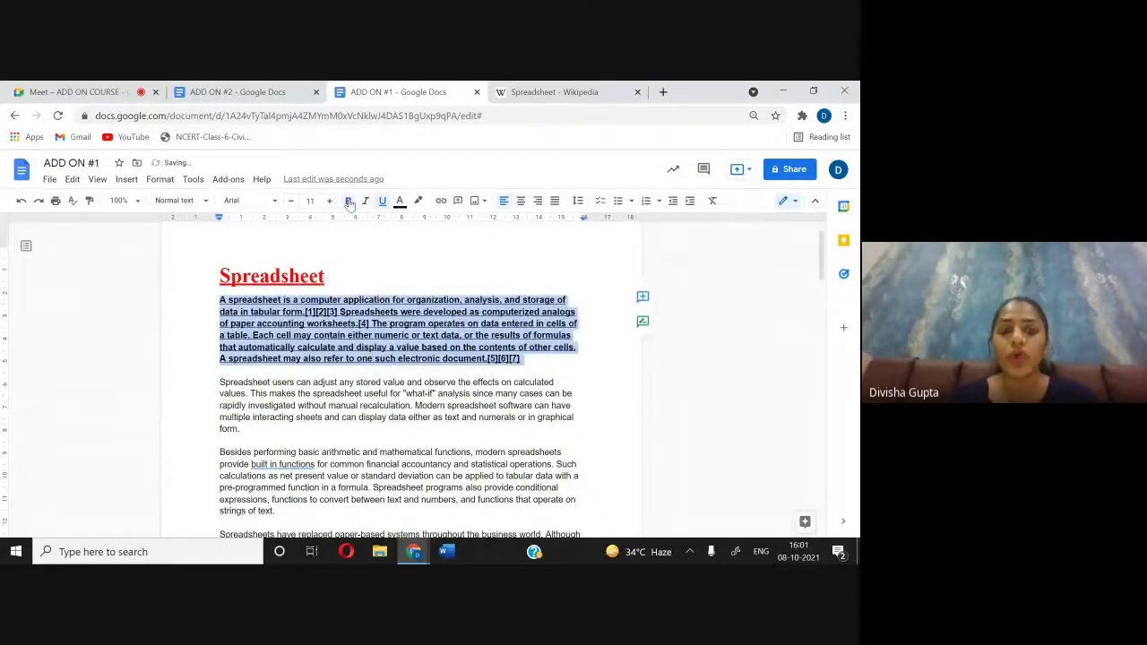
left_click(329, 203)
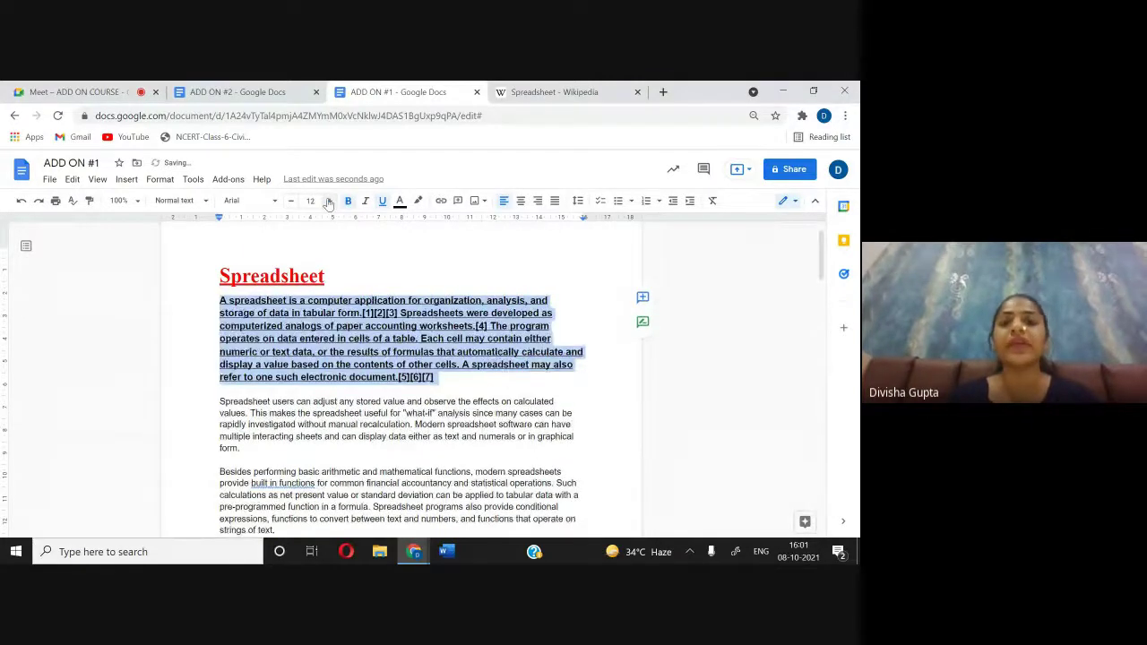
left_click(399, 202)
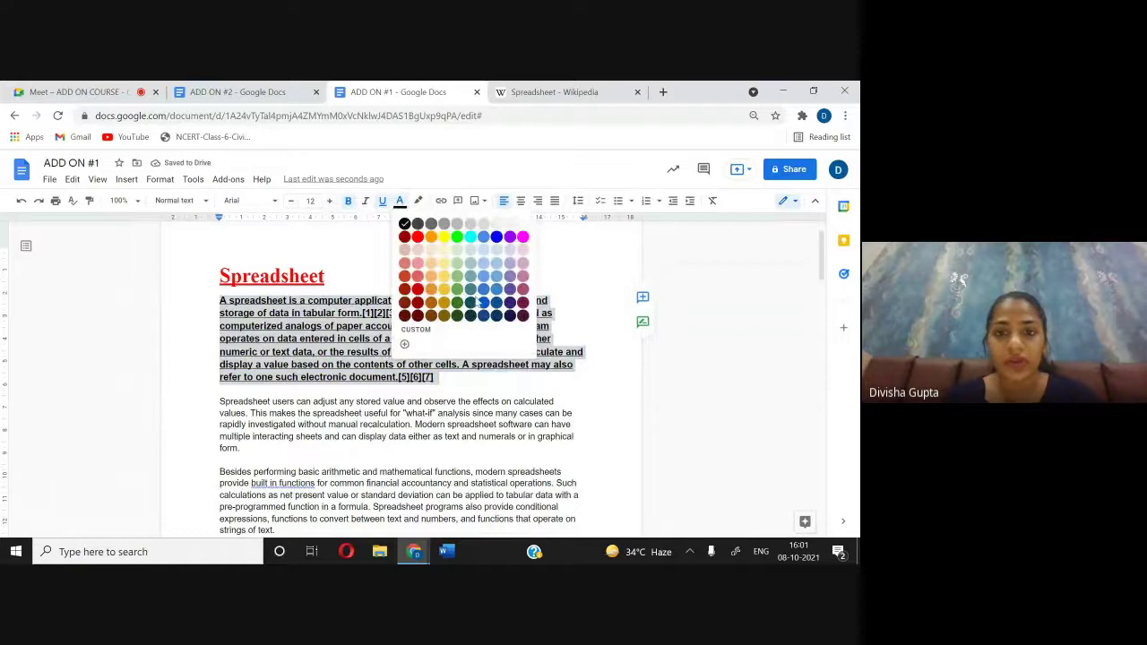
left_click(431, 303)
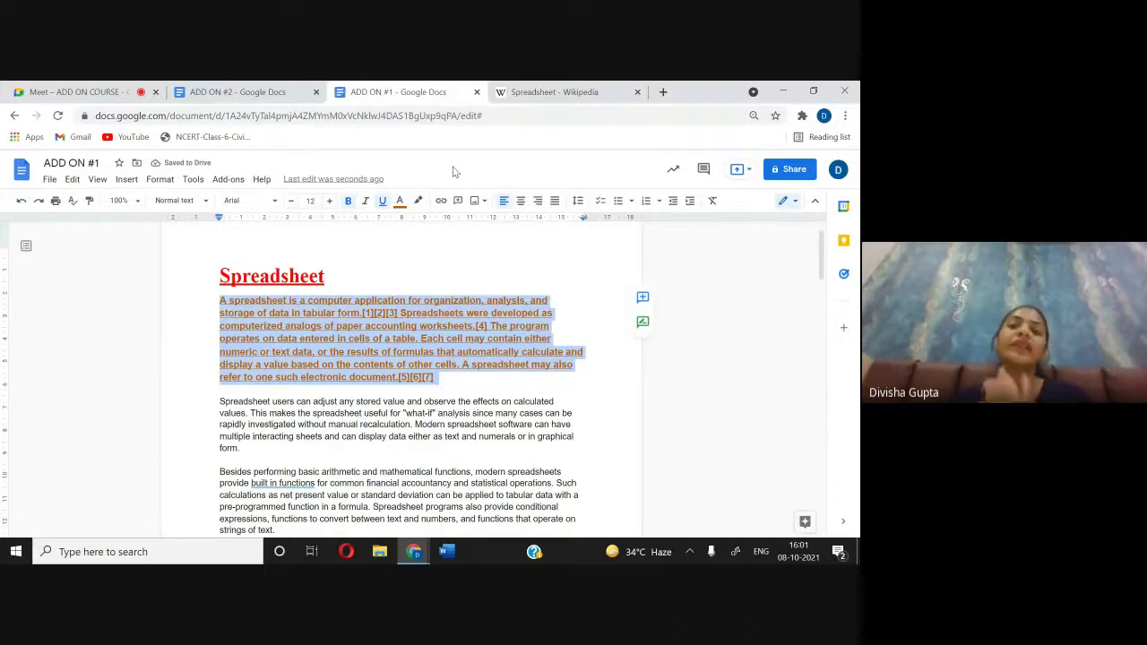
Step: Update Normal text to match the dark orange paragraph and check the body text throughout
left_click(196, 203)
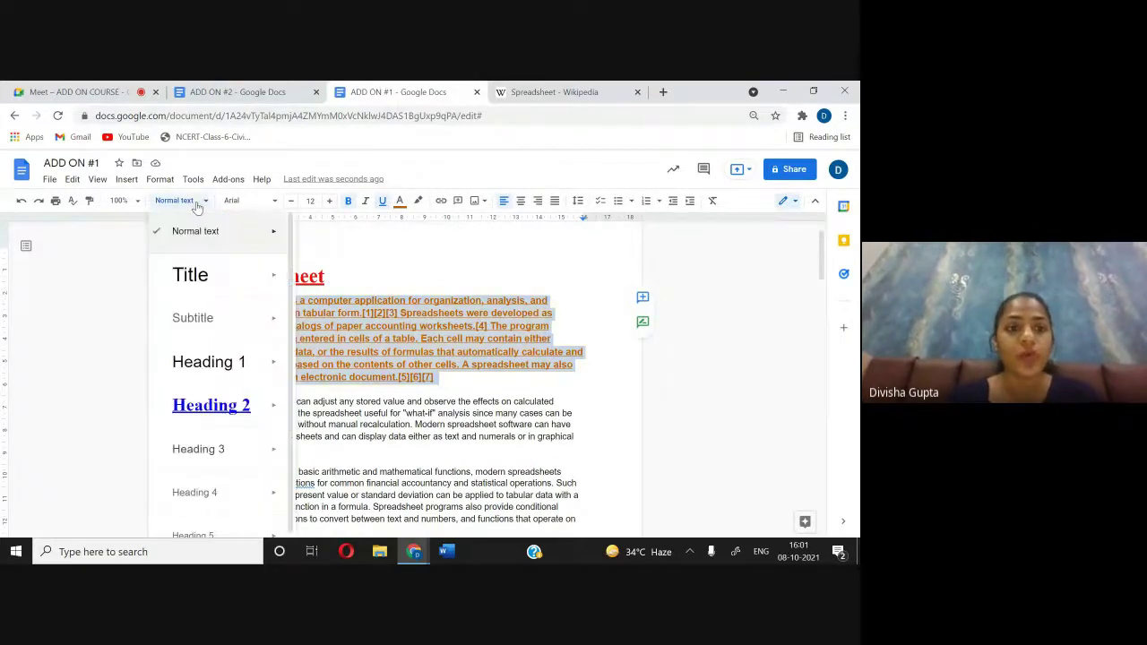
mouse_move(269, 231)
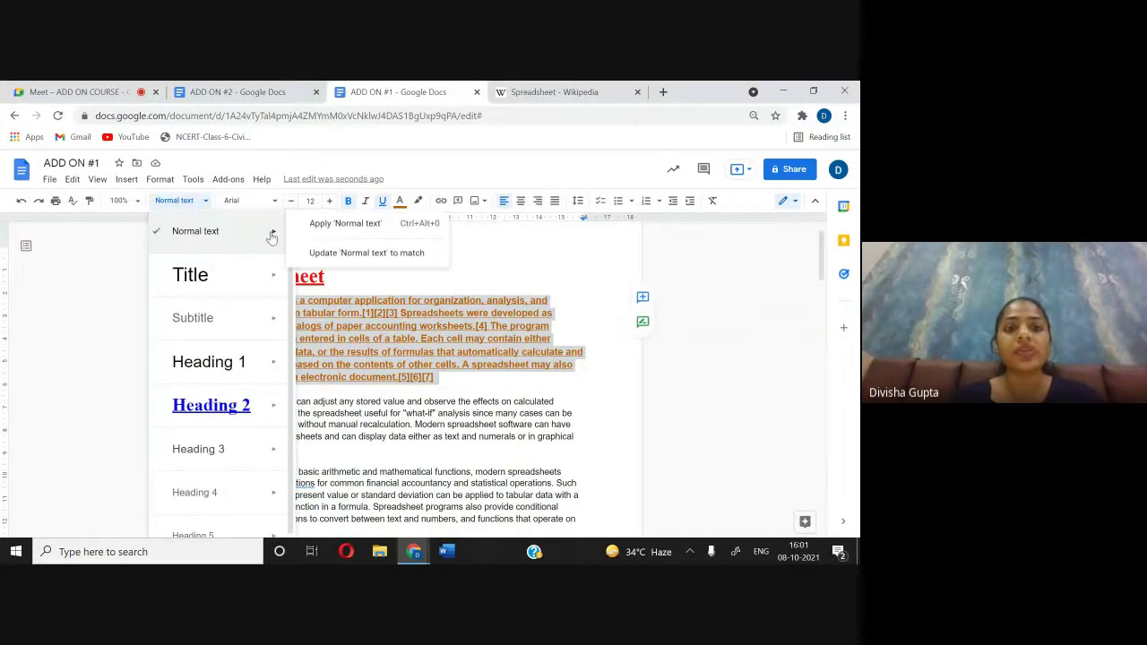
left_click(319, 252)
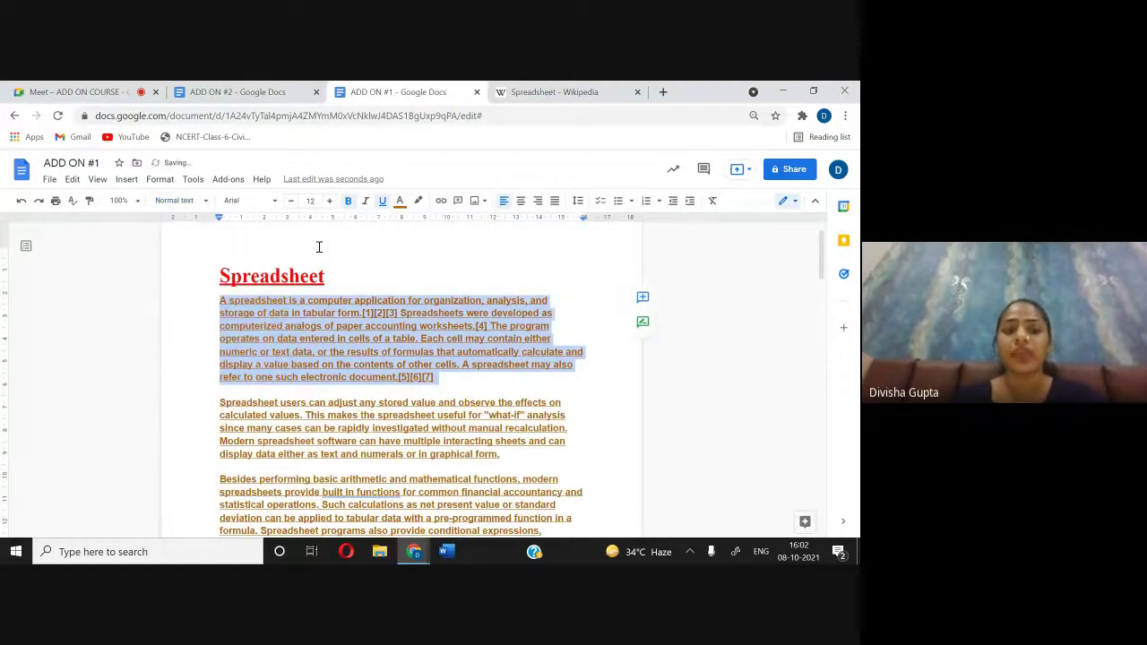
scroll(348, 448, "down", 15)
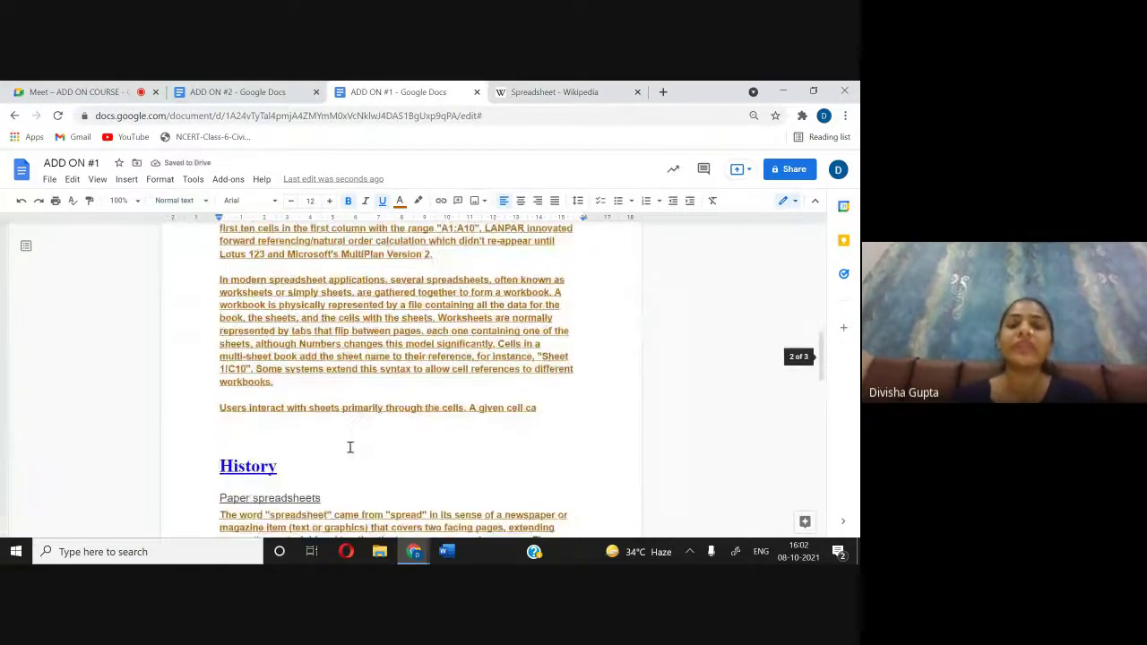
scroll(349, 446, "down", 5)
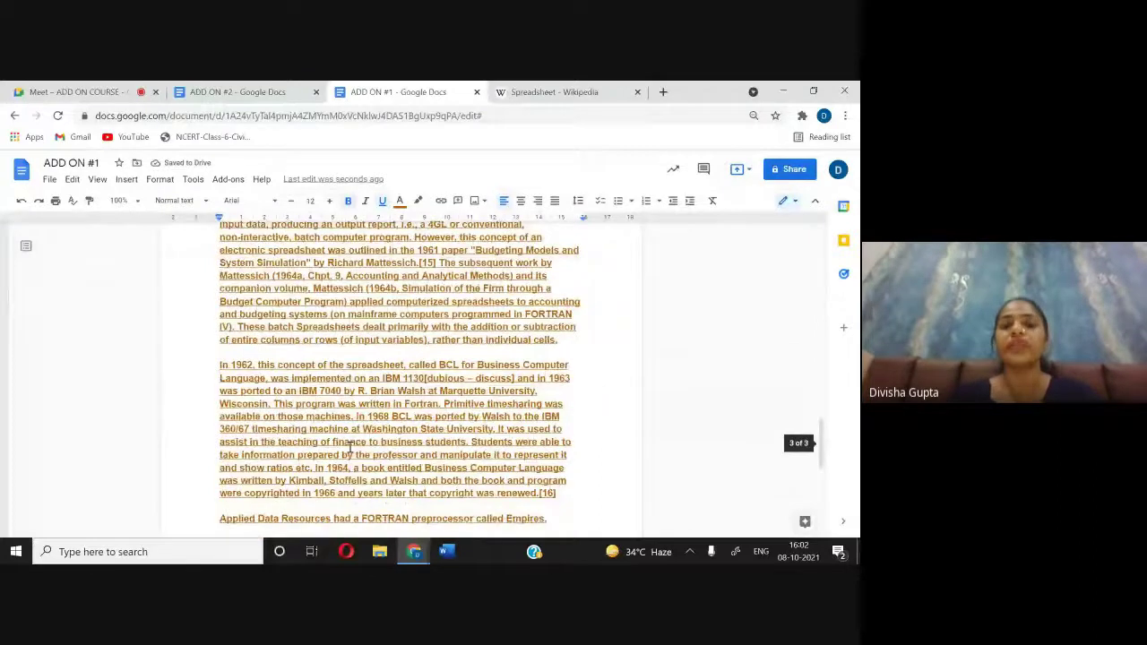
scroll(350, 448, "down", 3)
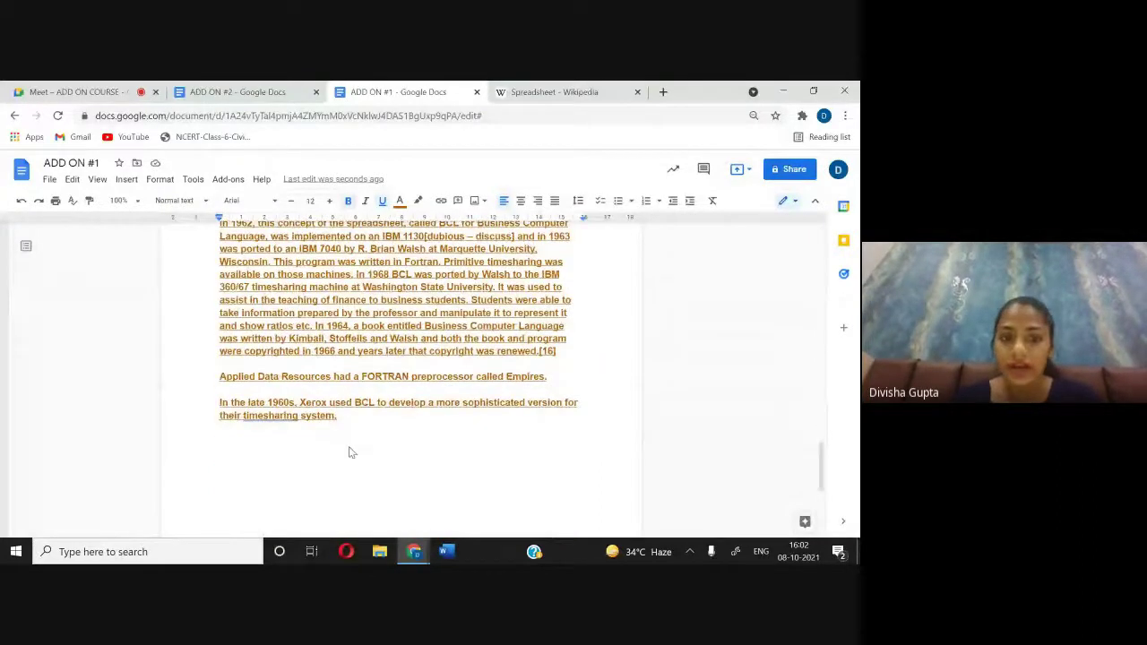
scroll(349, 452, "up", 5)
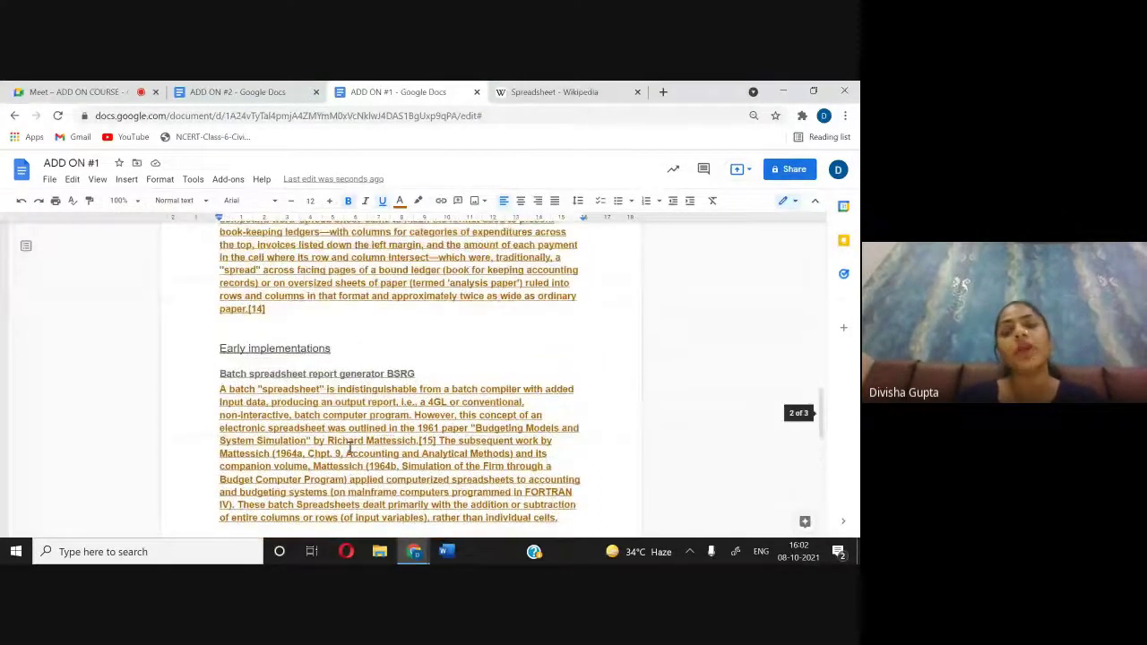
scroll(350, 448, "up", 3)
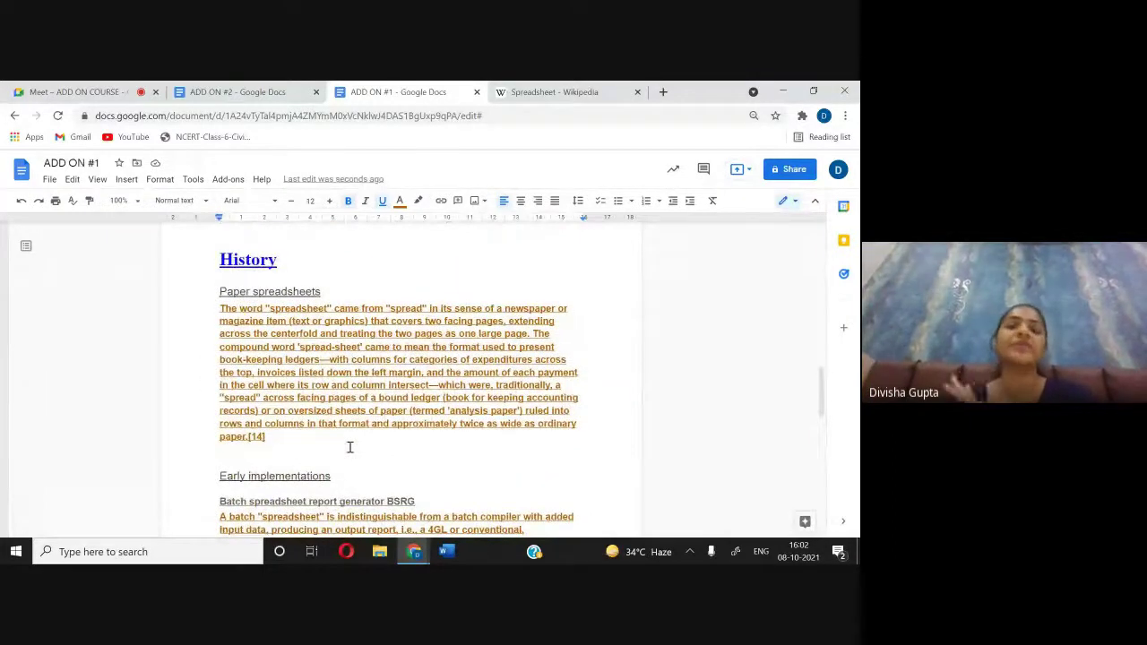
scroll(349, 447, "up", 3)
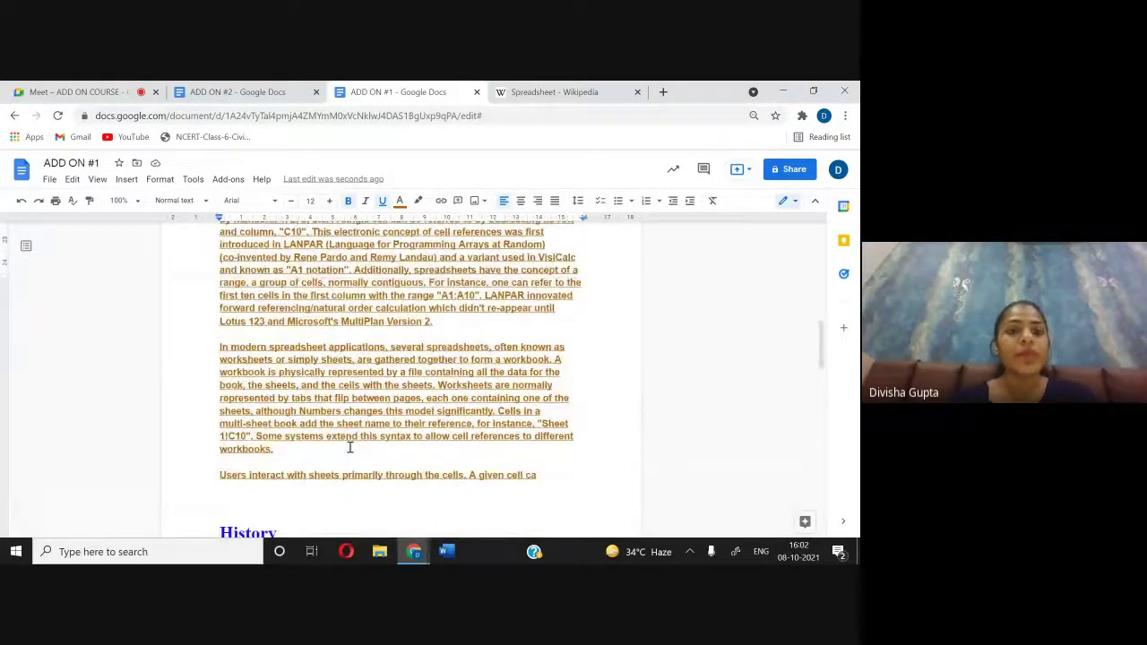
scroll(349, 448, "down", 2)
scroll(349, 448, "up", 6)
scroll(350, 450, "down", 4)
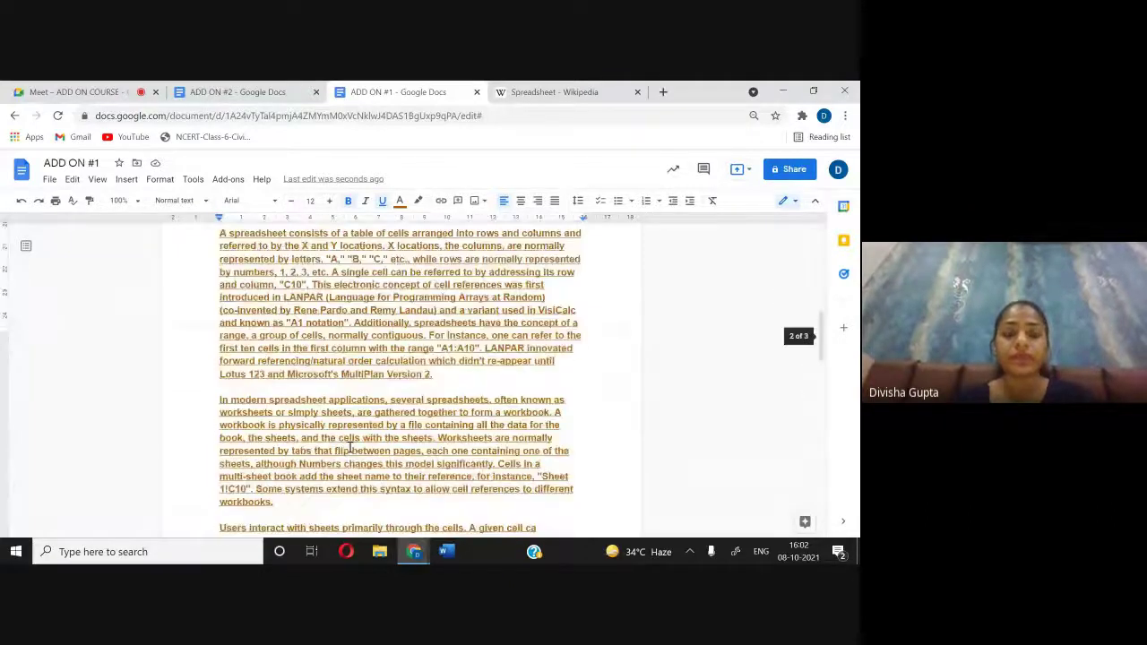
scroll(349, 448, "down", 3)
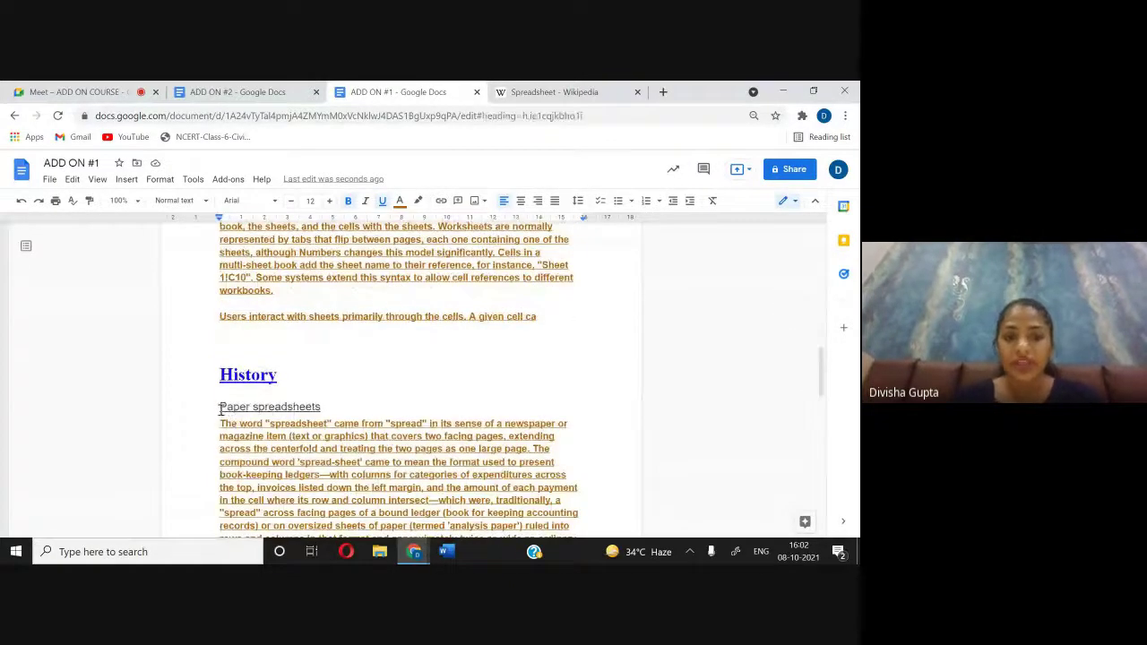
Step: Style the Paper spreadsheets heading bold, italic, Times New Roman, settling on dark red
left_click_drag(221, 411, 364, 400)
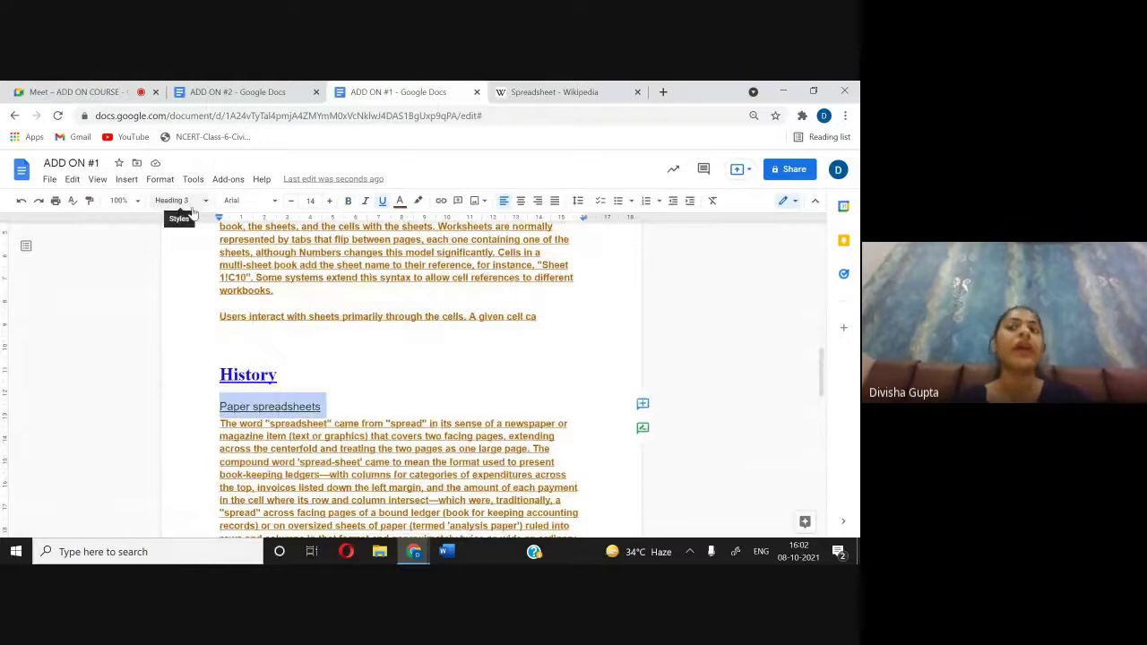
left_click(272, 204)
left_click(272, 272)
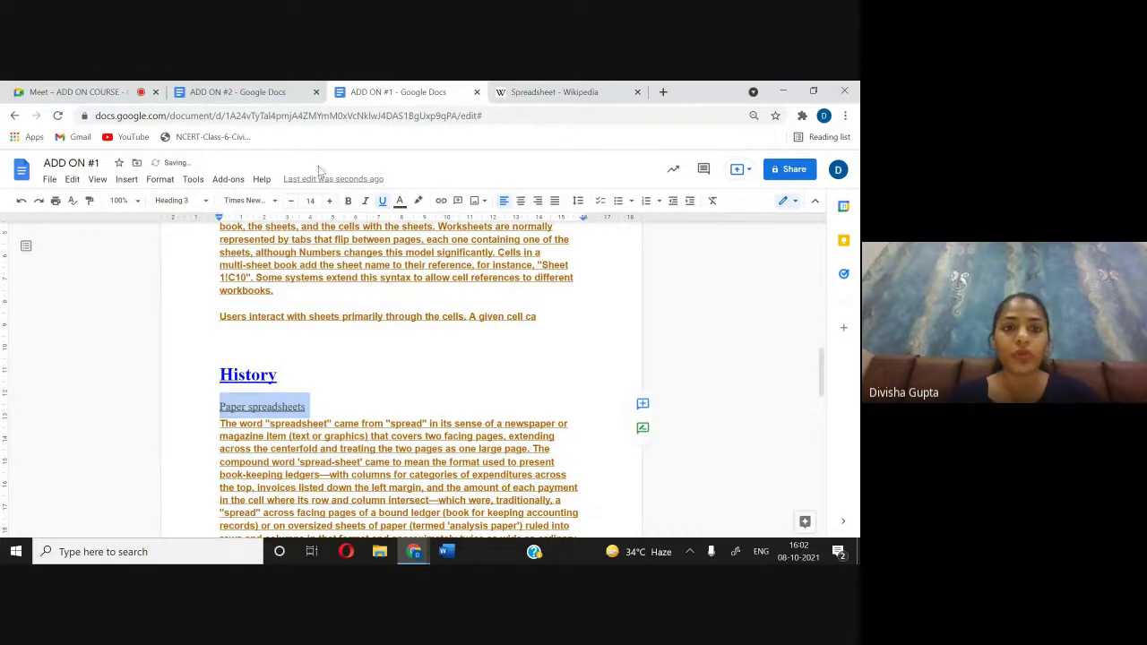
left_click(348, 201)
left_click(367, 202)
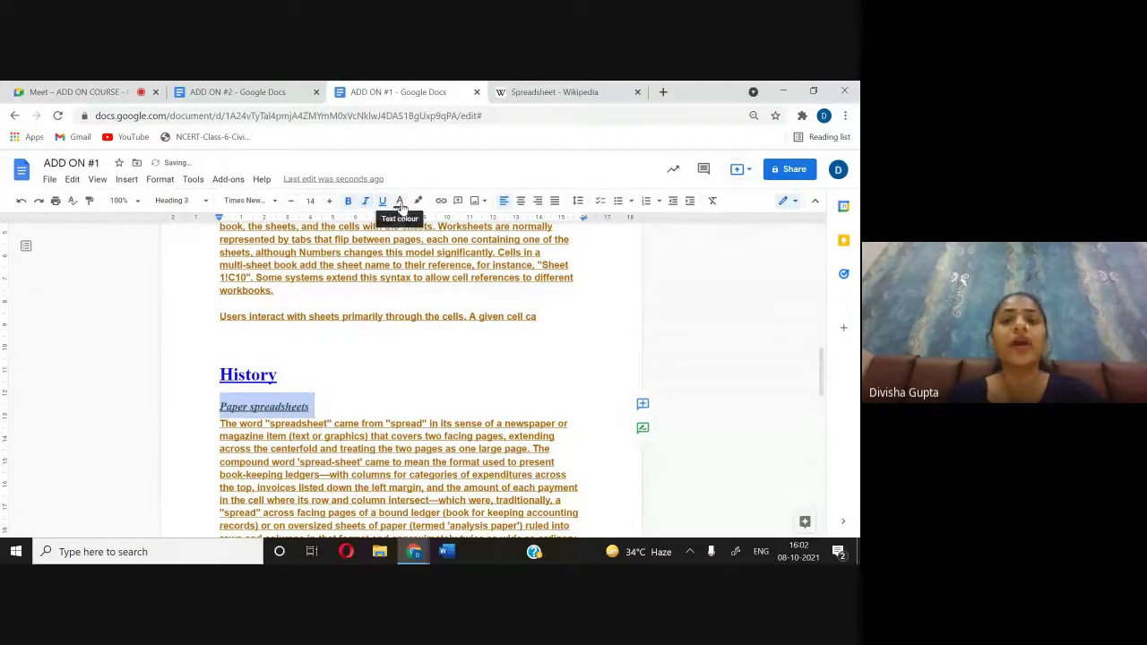
left_click(400, 202)
left_click(523, 237)
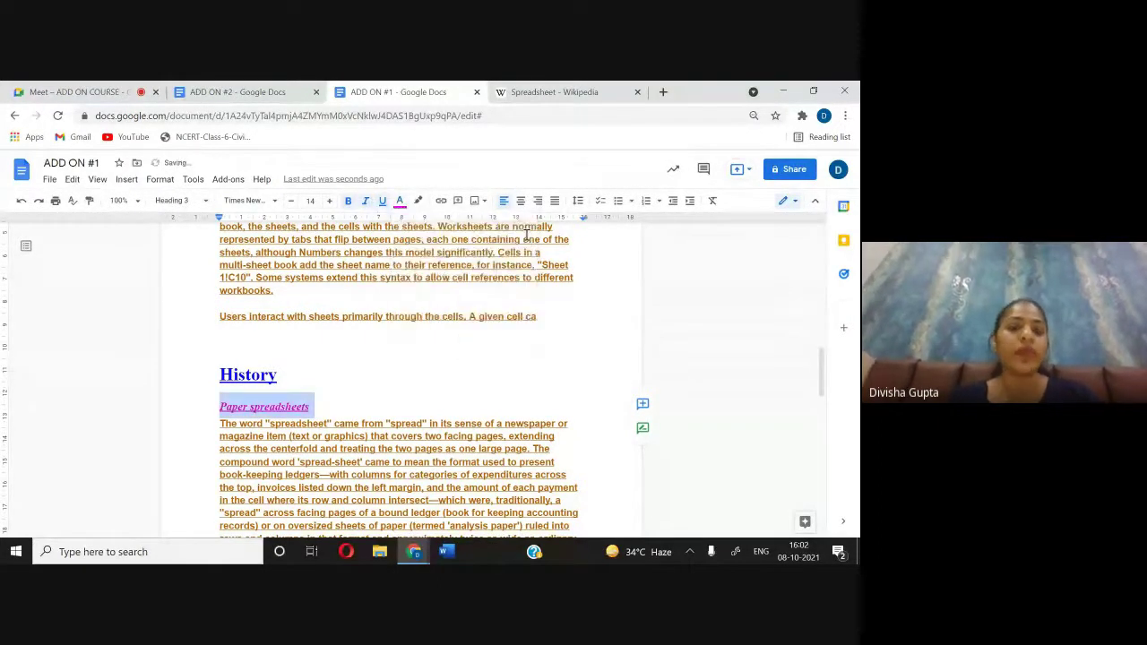
left_click(399, 202)
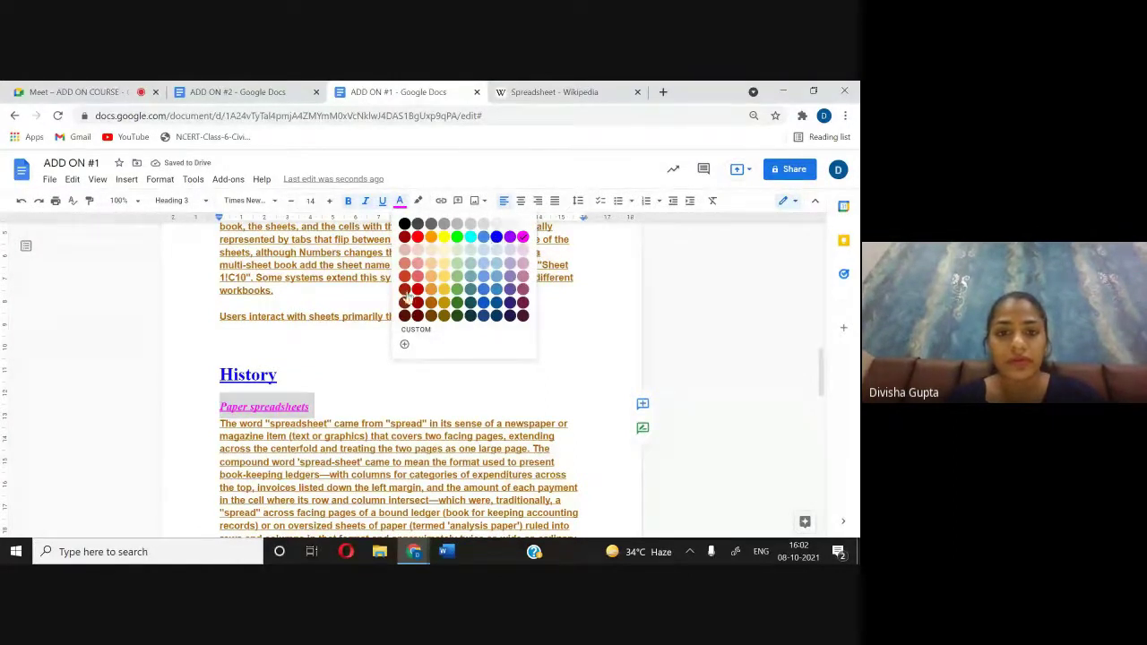
left_click(457, 238)
left_click(400, 204)
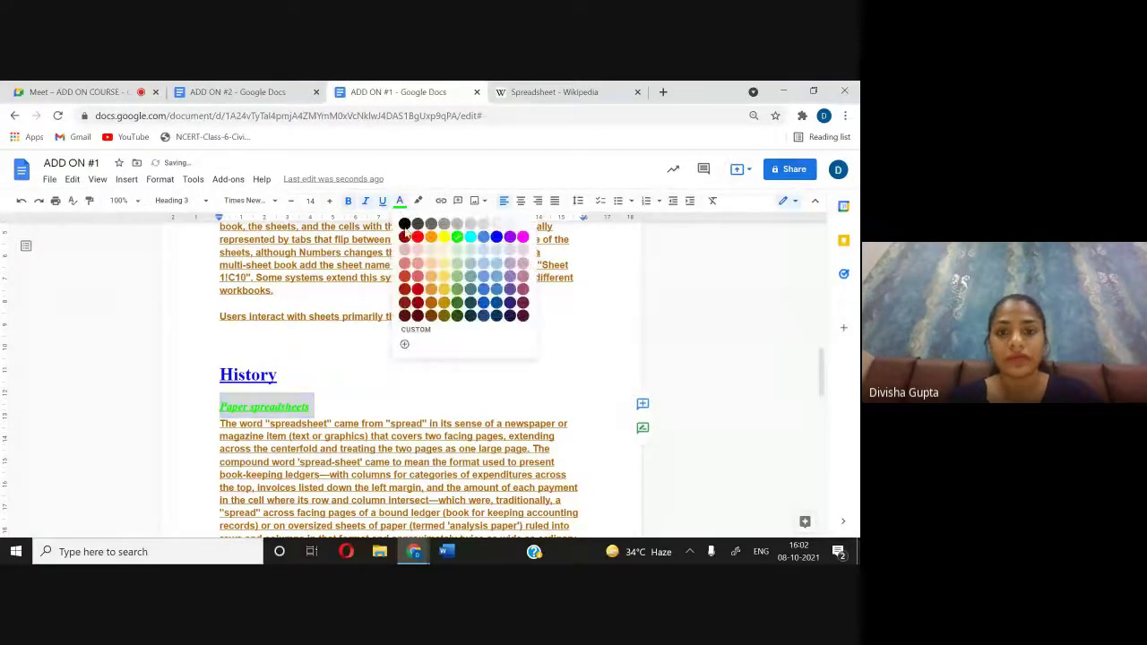
left_click(406, 303)
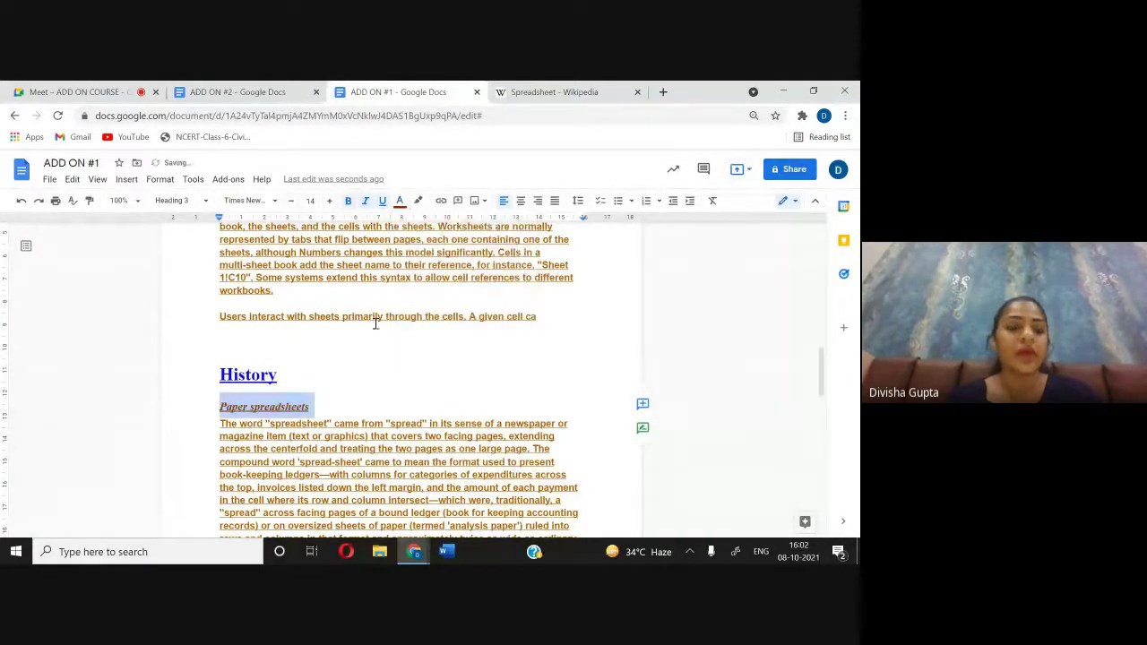
Step: Update the Heading 3 style to match the Paper spreadsheets heading
left_click(204, 202)
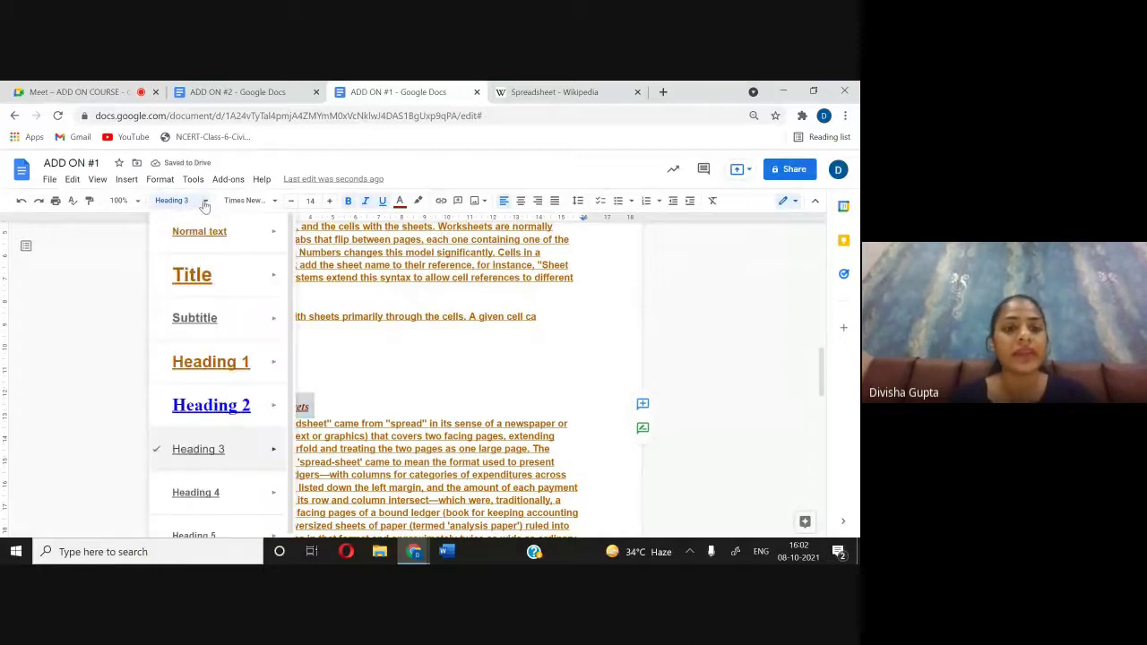
mouse_move(231, 458)
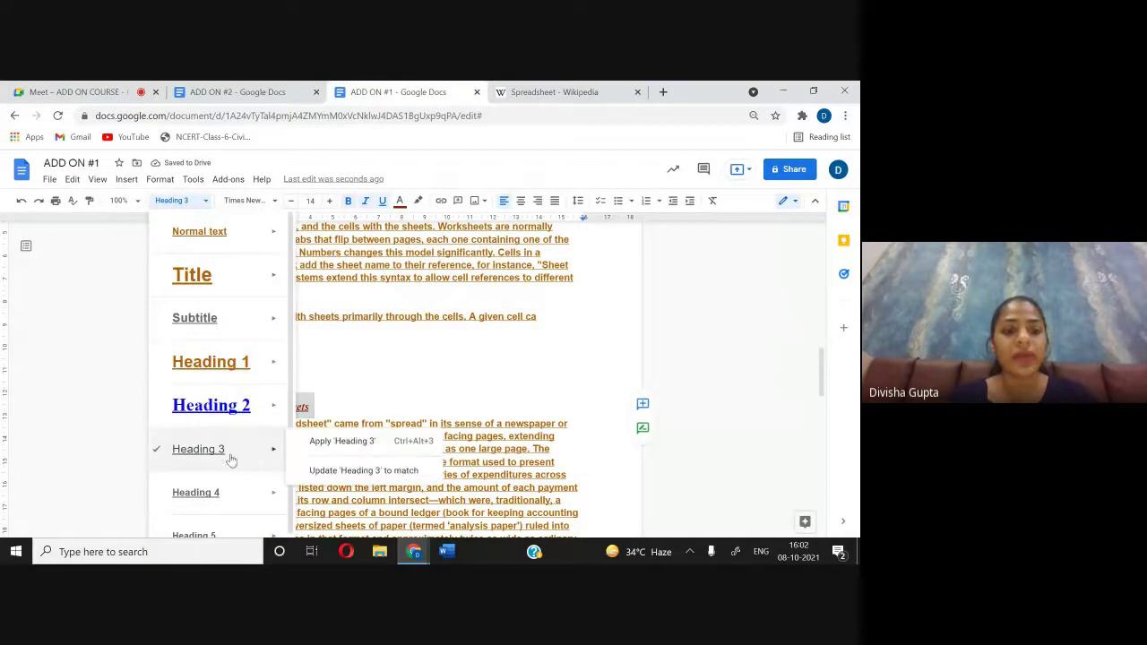
left_click(341, 470)
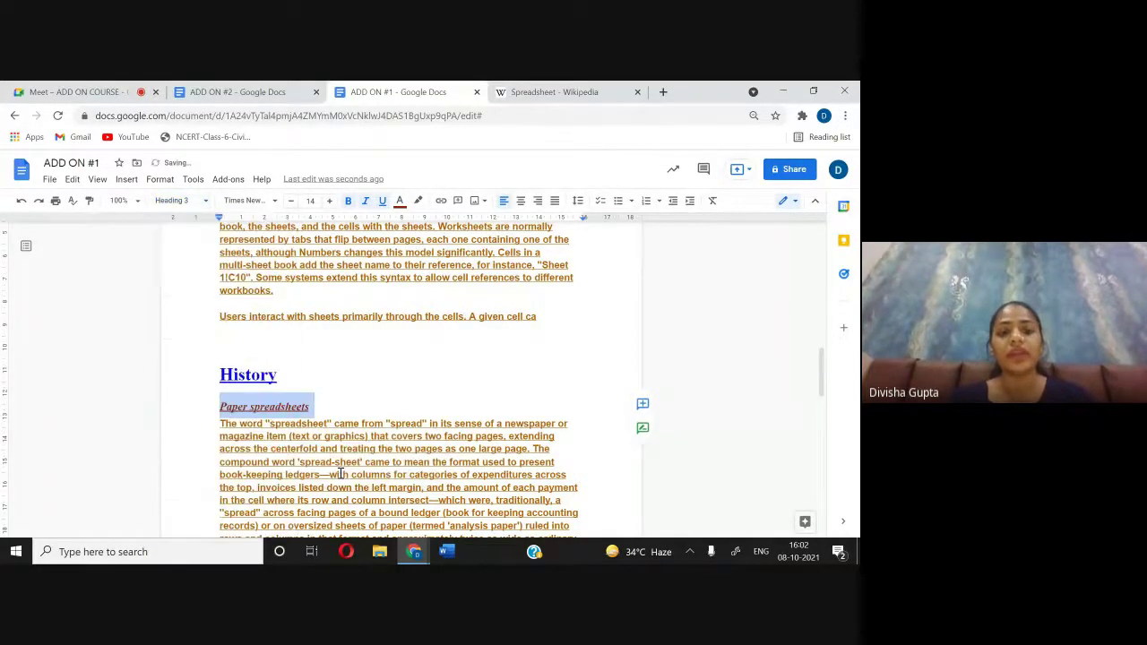
left_click(175, 199)
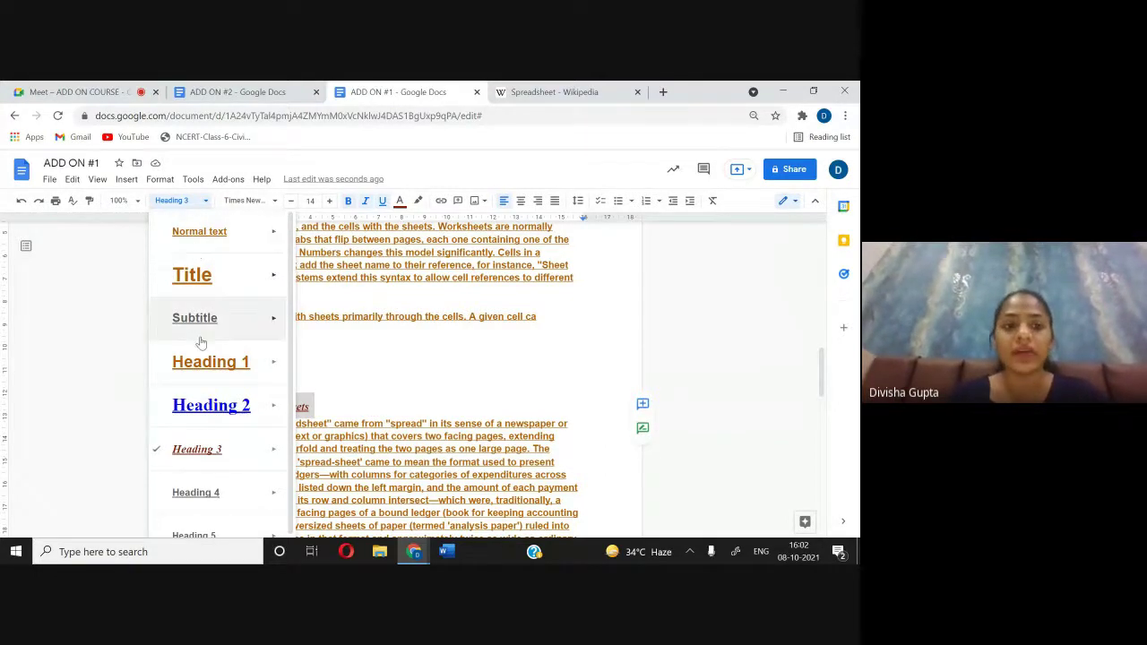
Step: Close the styles list and select the full 'Batch spreadsheet report generator BSRG' line
scroll(205, 332, "down", 1)
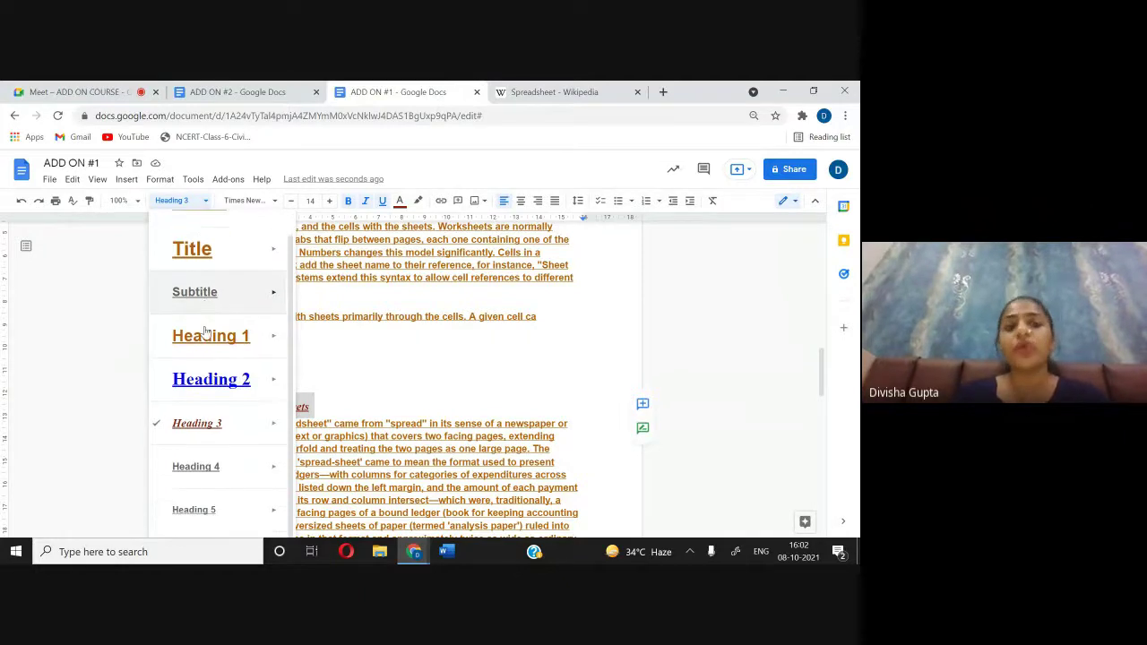
mouse_move(256, 340)
mouse_move(196, 383)
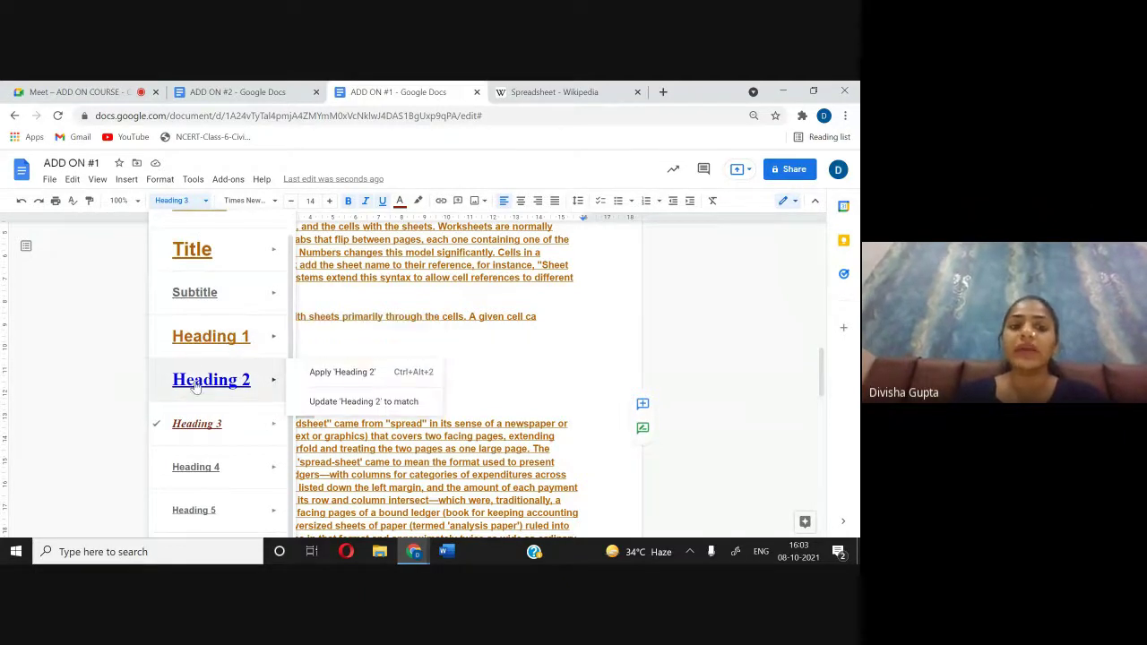
mouse_move(225, 435)
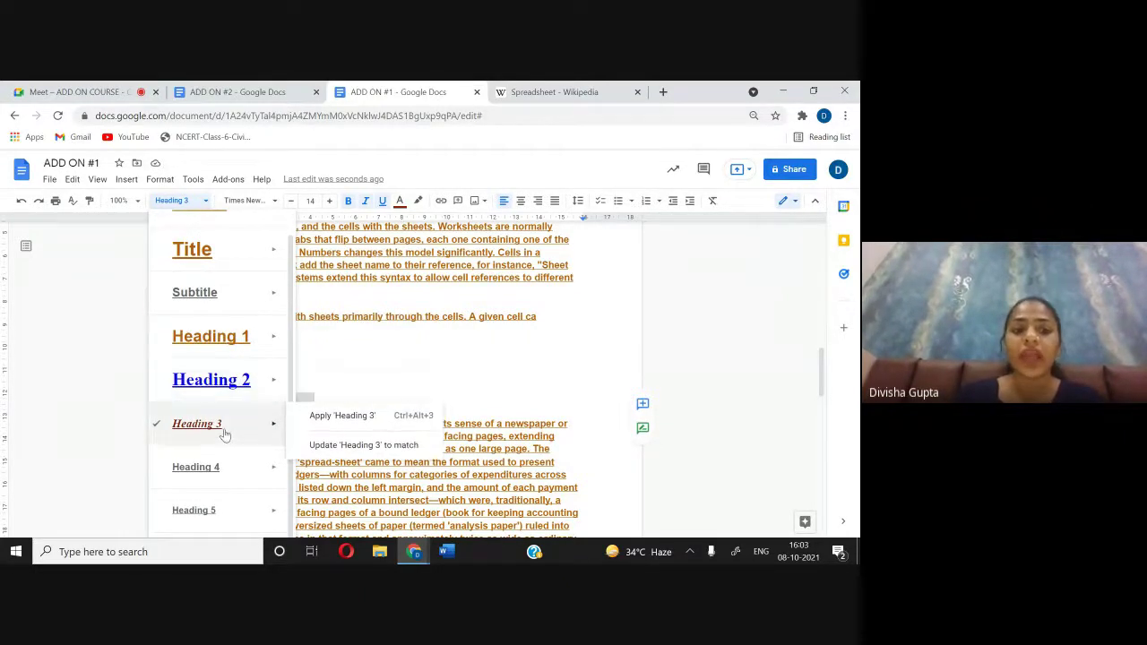
left_click(366, 365)
scroll(366, 364, "down", 3)
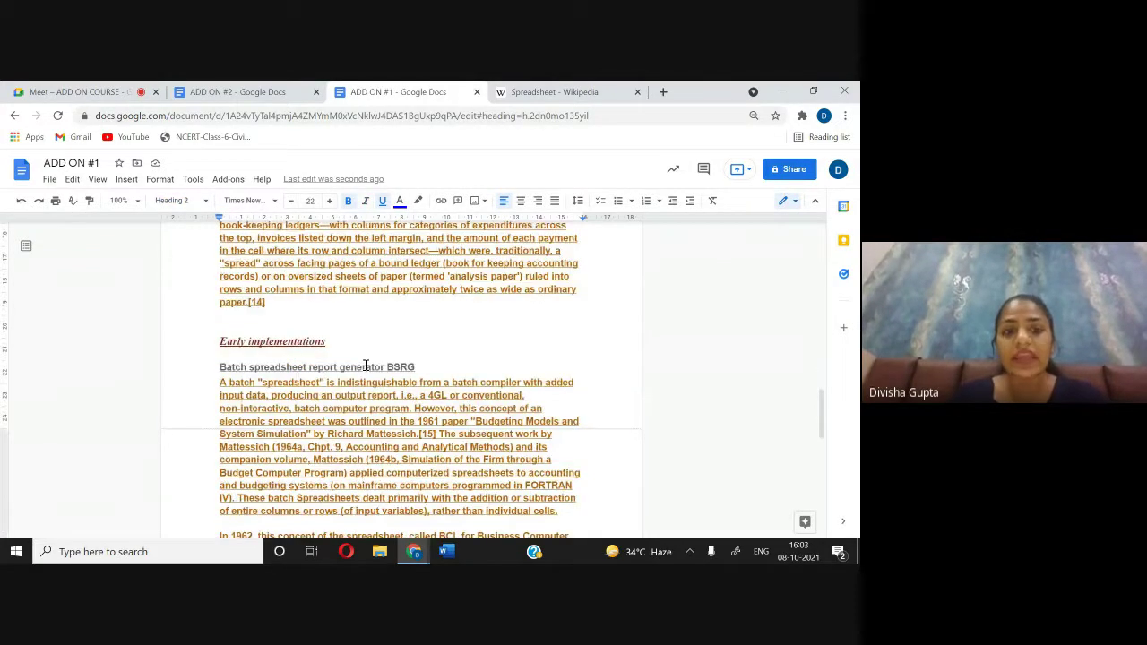
scroll(365, 365, "down", 2)
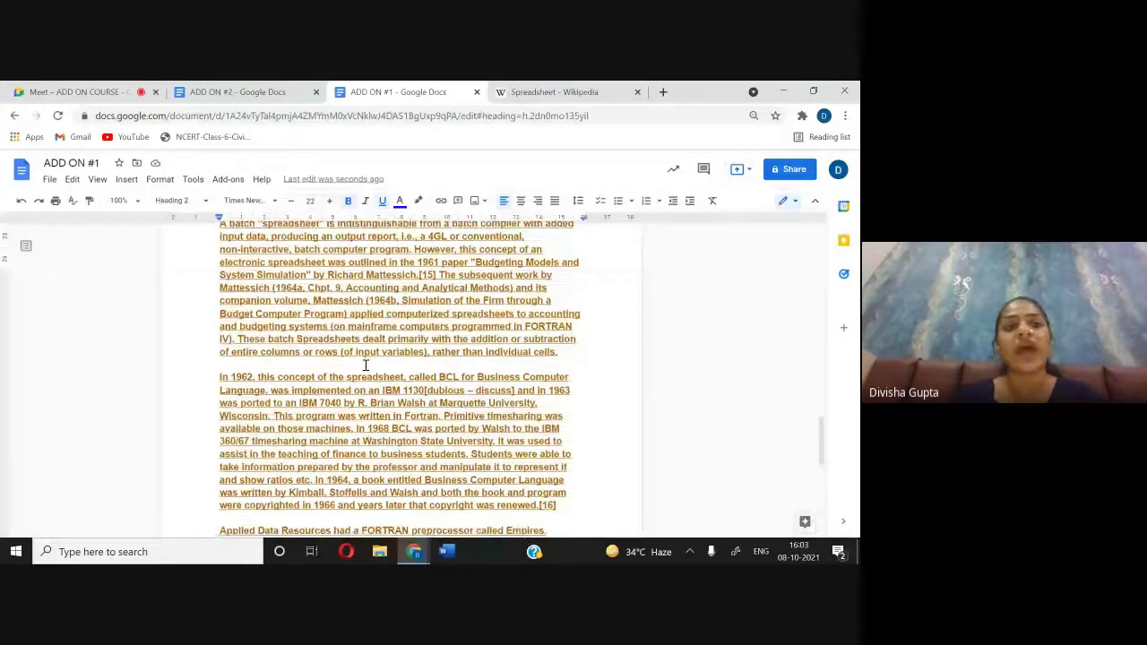
left_click(179, 201)
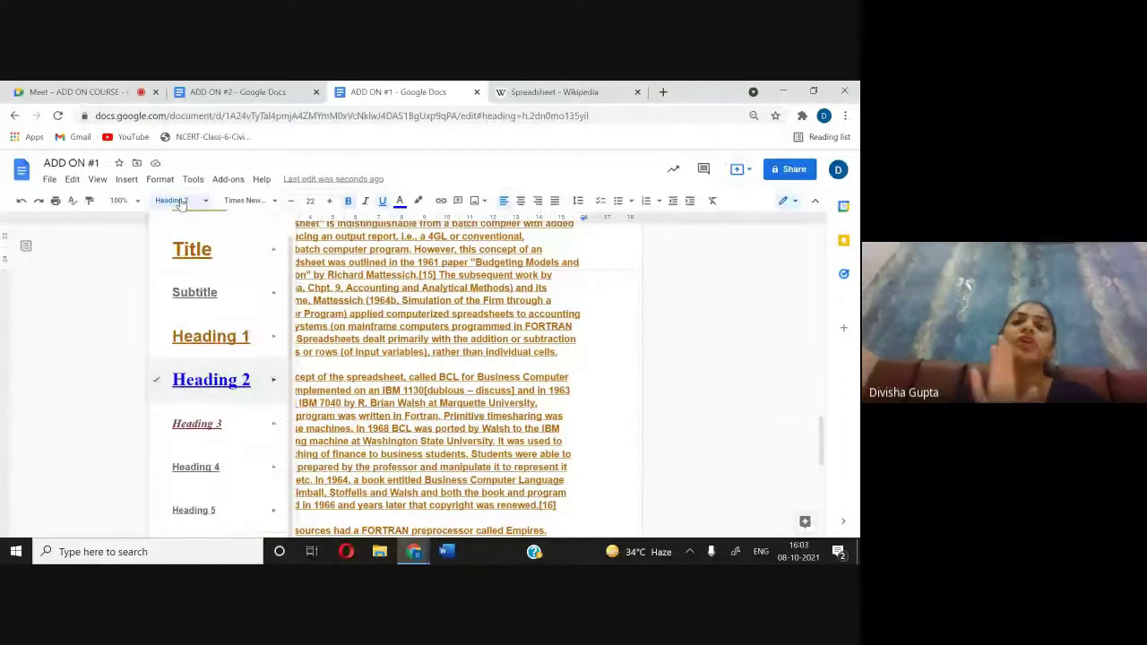
scroll(428, 301, "up", 2)
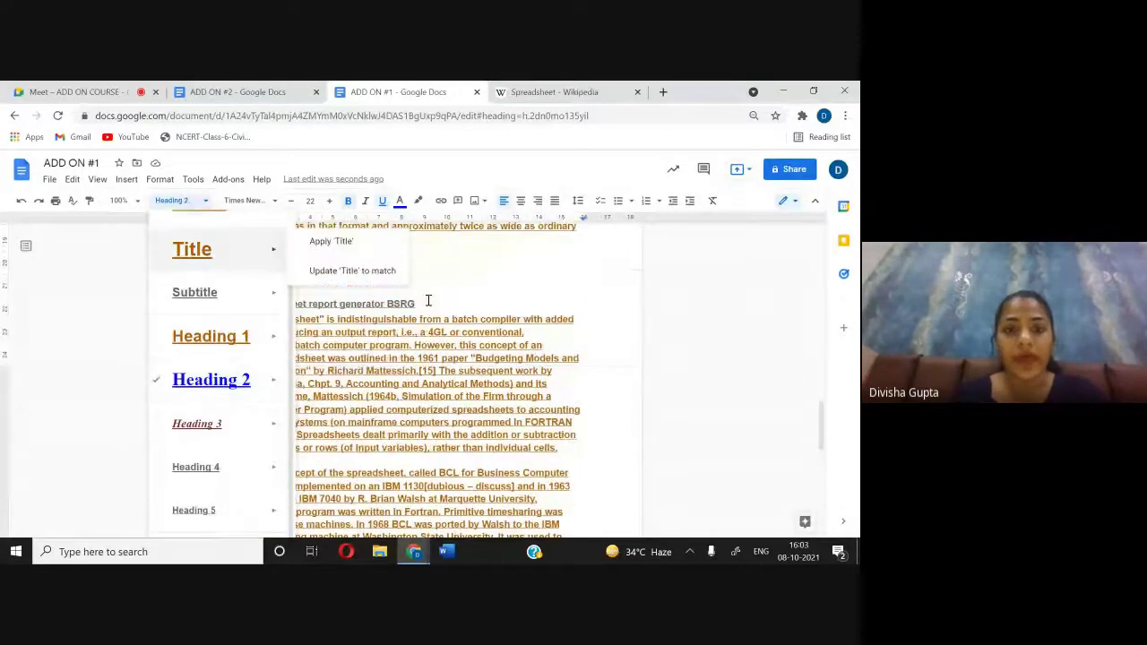
left_click(460, 307)
left_click_drag(220, 304, 422, 307)
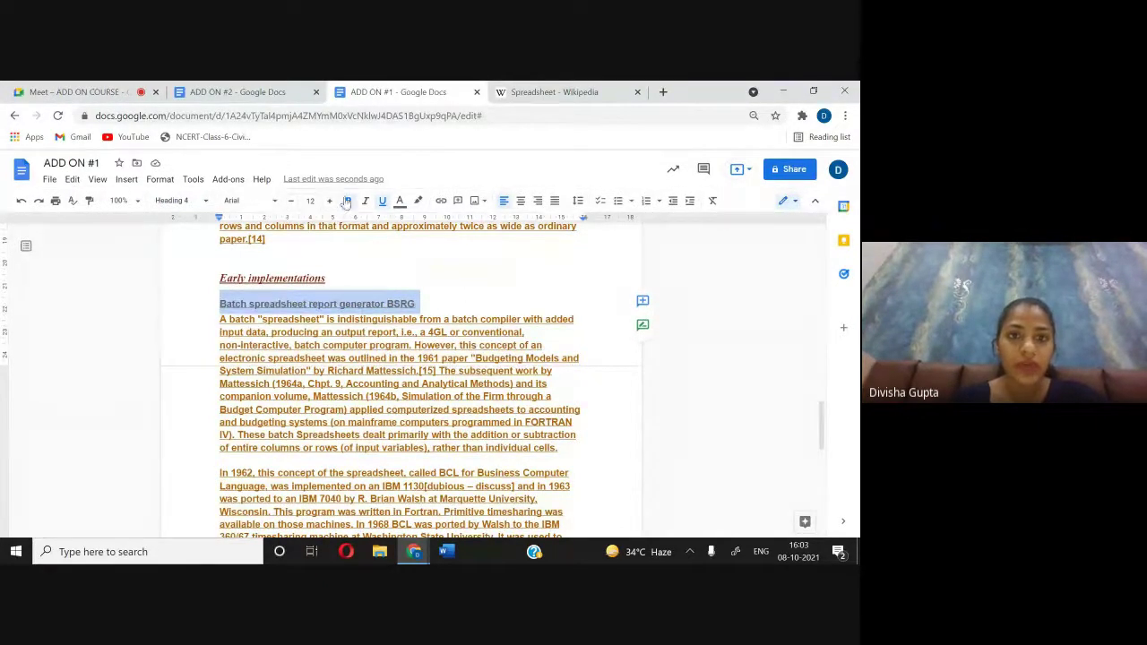
Step: Make the BSRG heading italic, size 10 and light purple
left_click(366, 200)
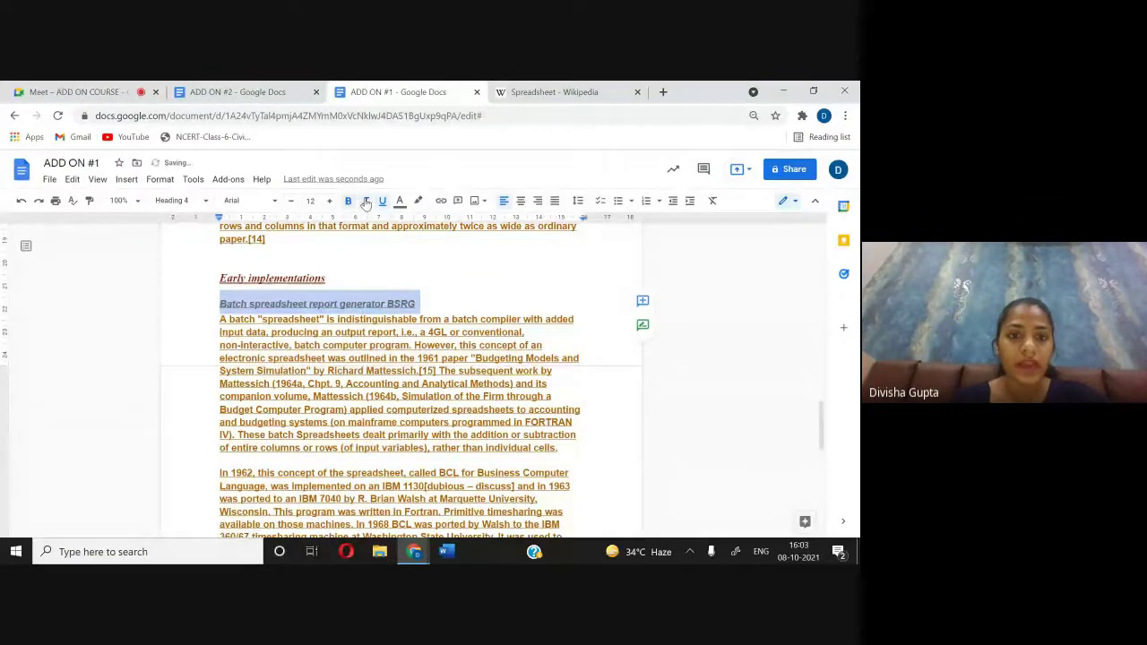
left_click(290, 201)
left_click(290, 201)
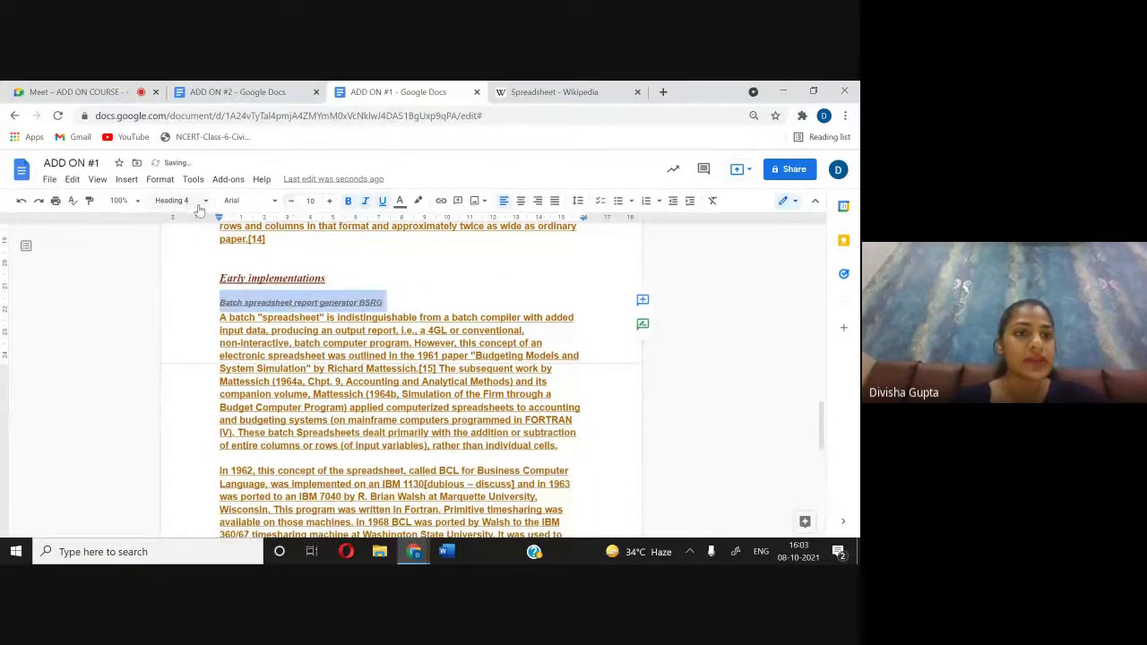
left_click(400, 201)
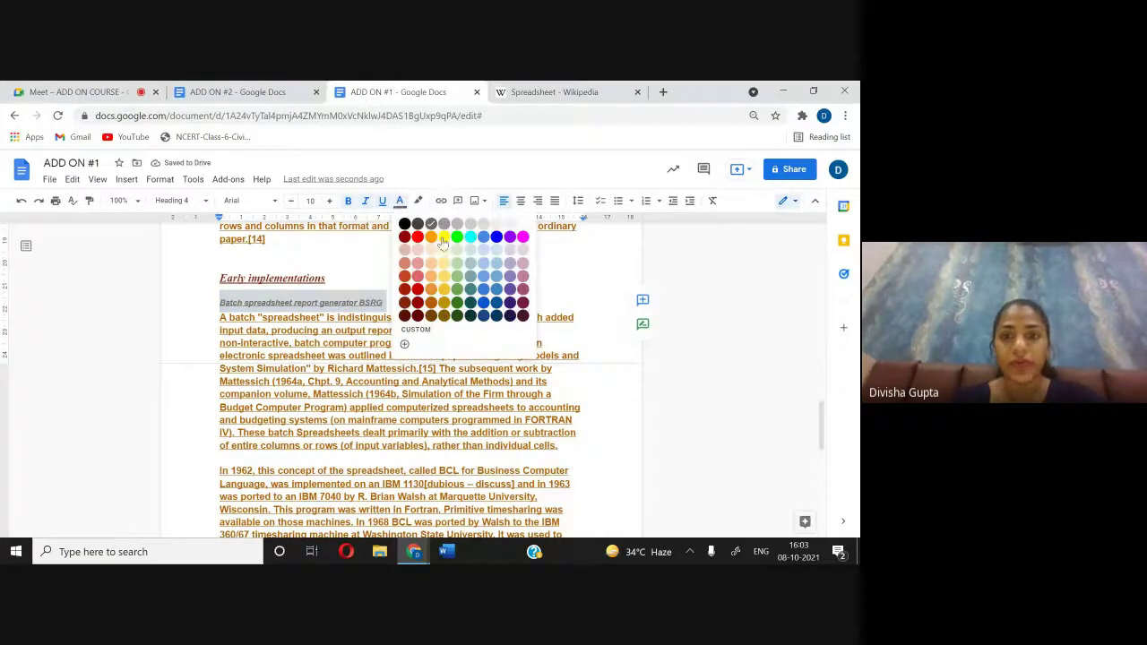
left_click(522, 279)
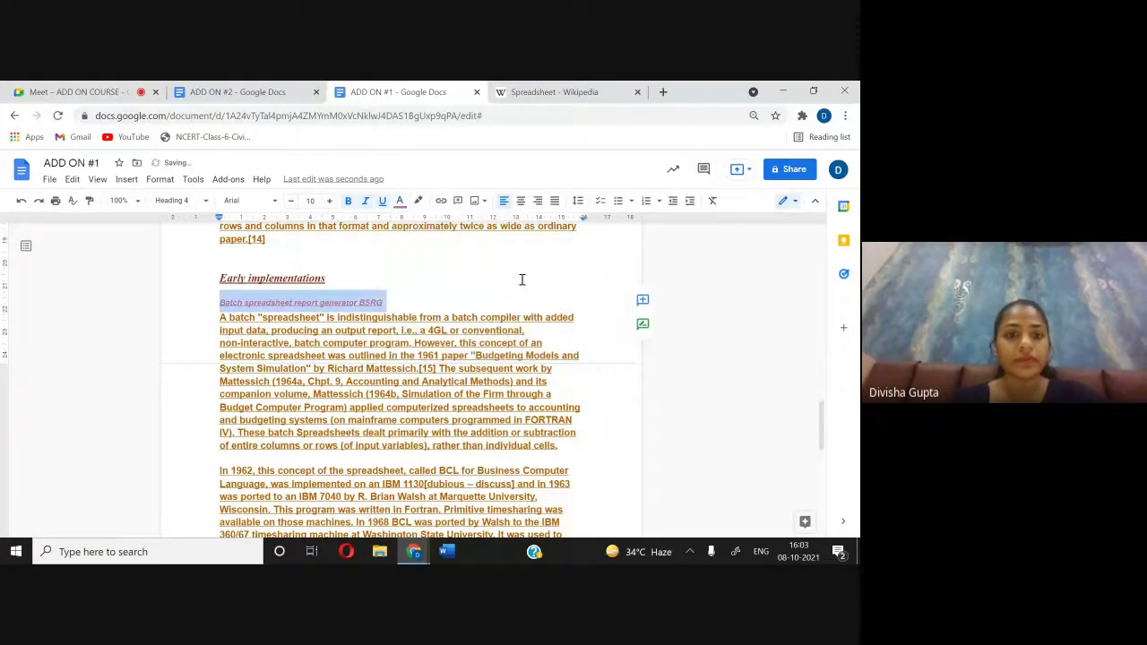
Step: Set 'Early implementations' to Heading 4 and update Heading 4 to match it
left_click(461, 272)
scroll(350, 323, "down", 3)
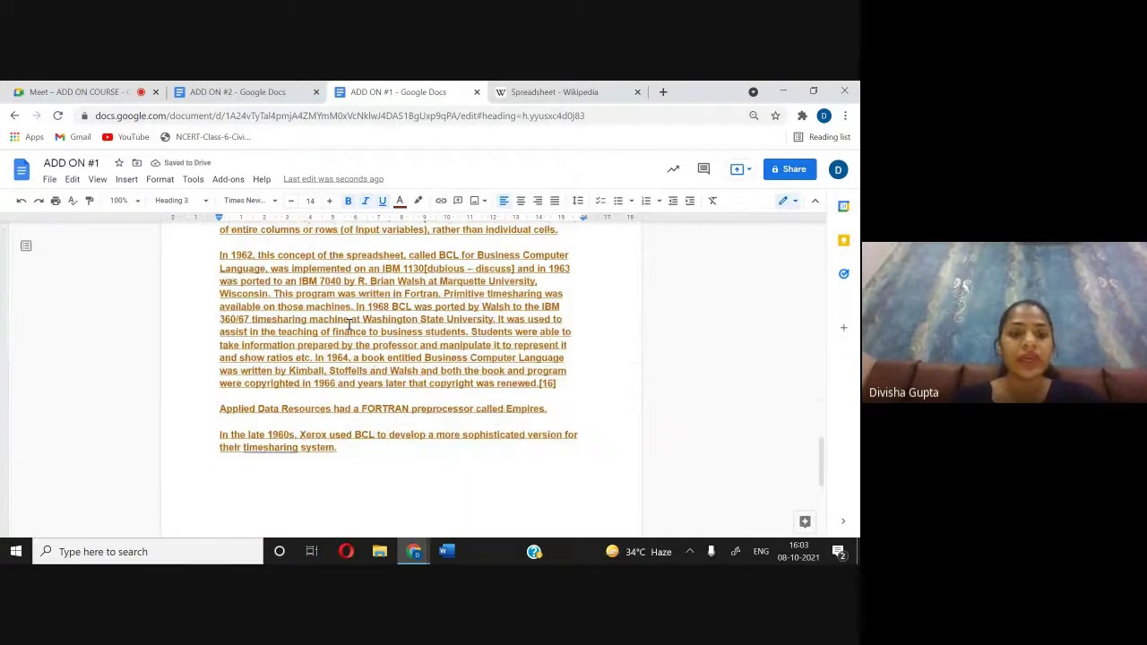
scroll(349, 323, "up", 3)
left_click(181, 202)
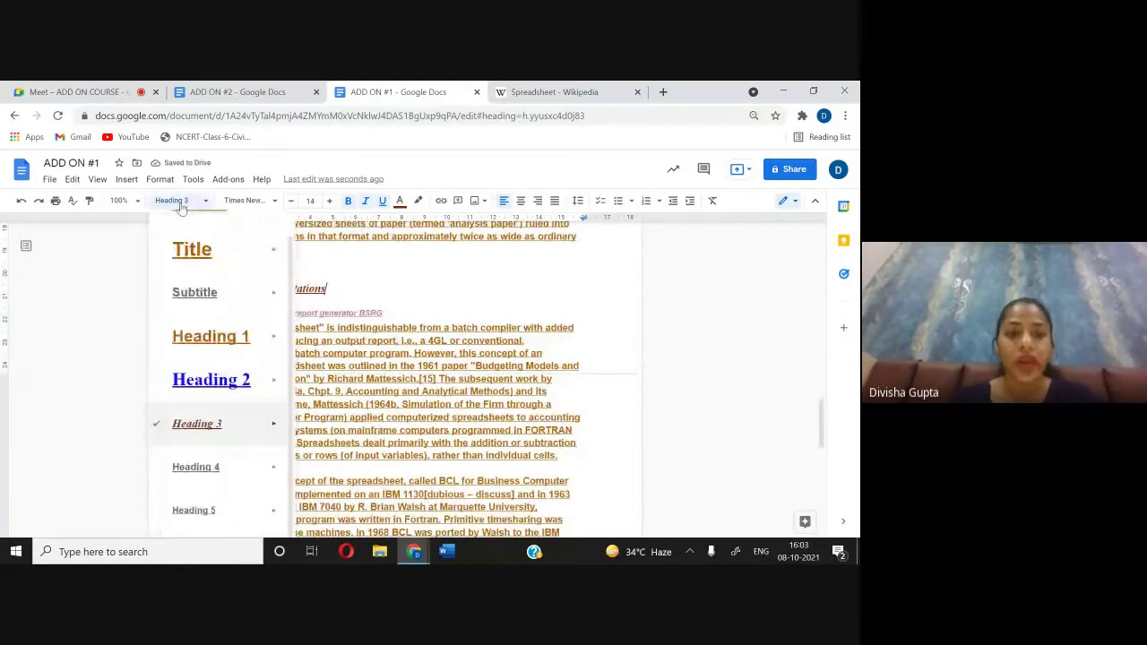
left_click(221, 470)
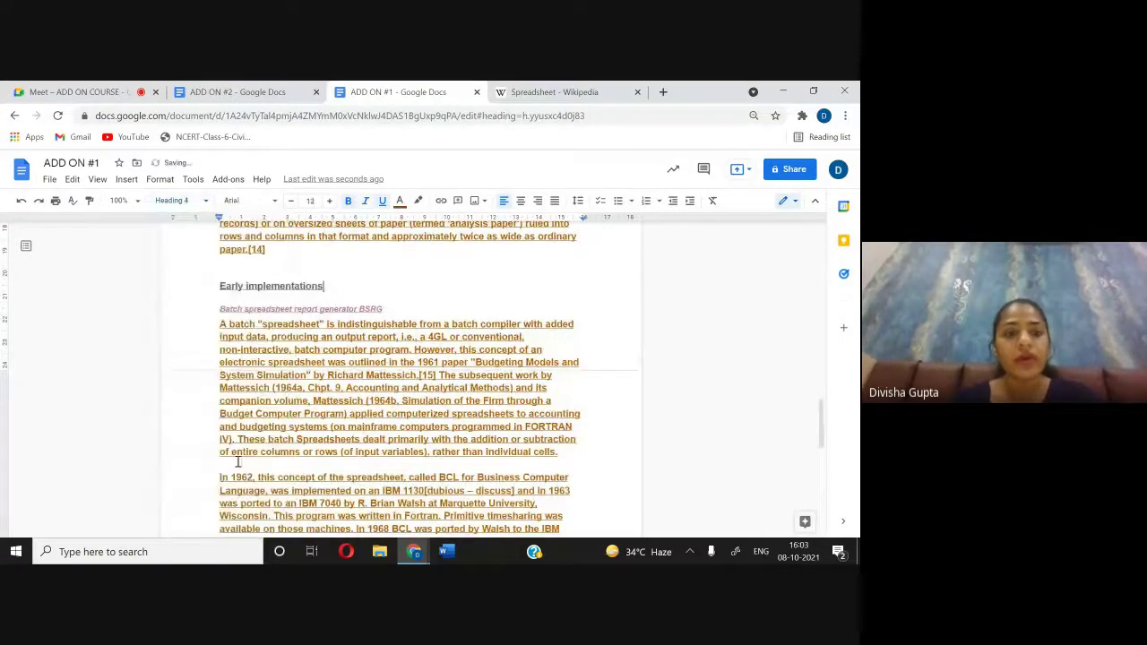
left_click(181, 201)
mouse_move(285, 472)
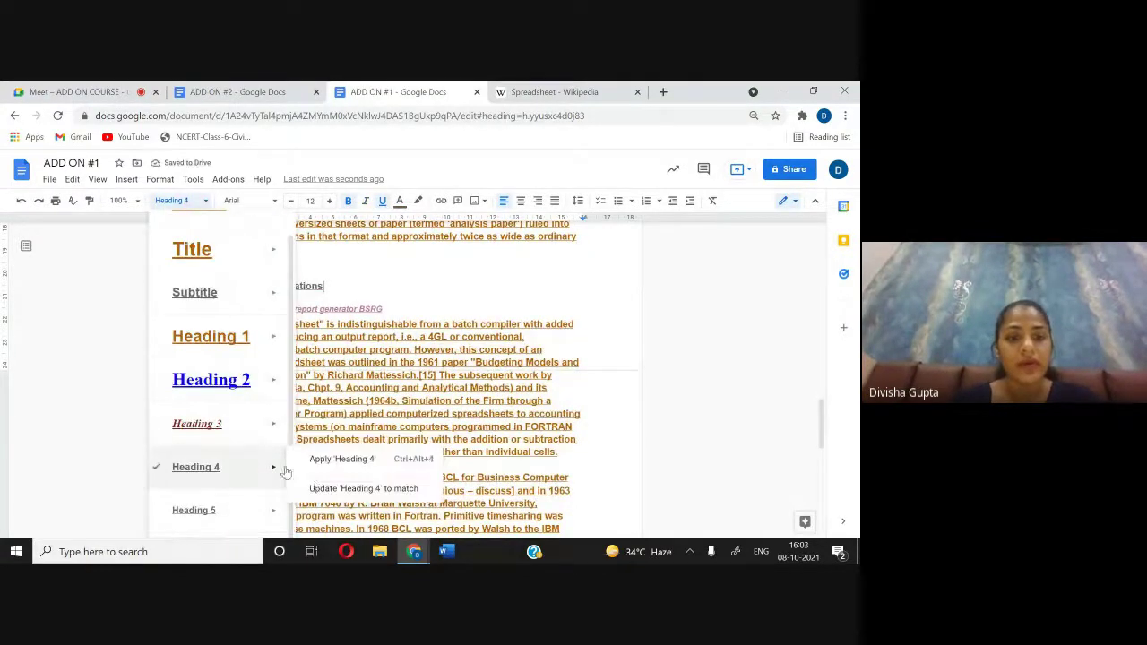
left_click(313, 487)
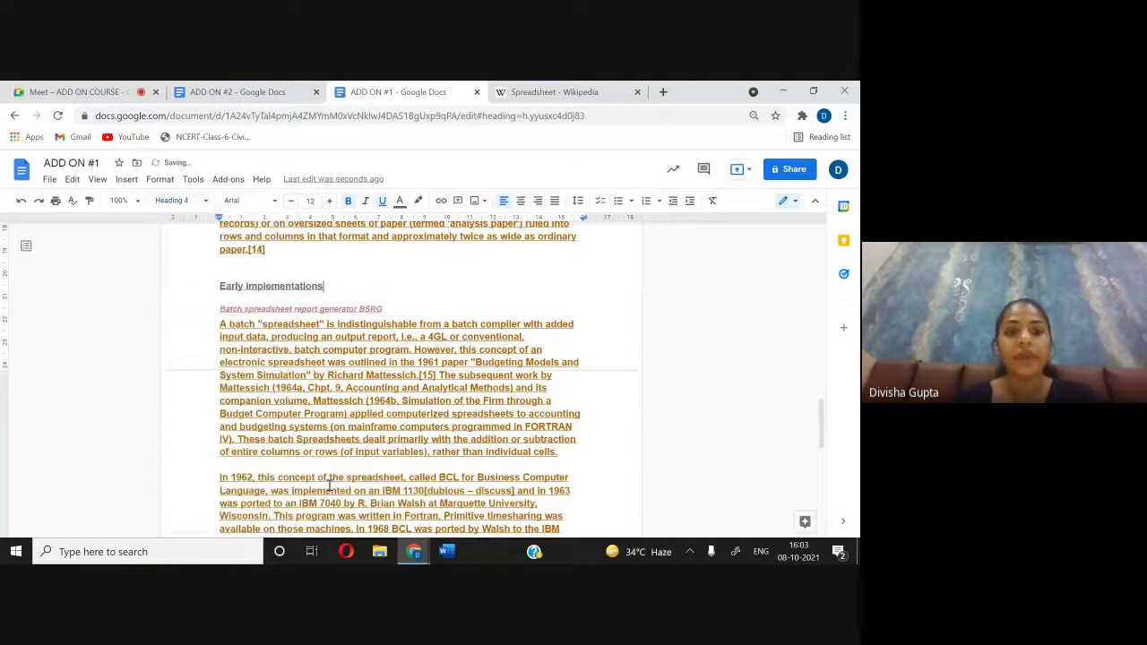
left_click(185, 201)
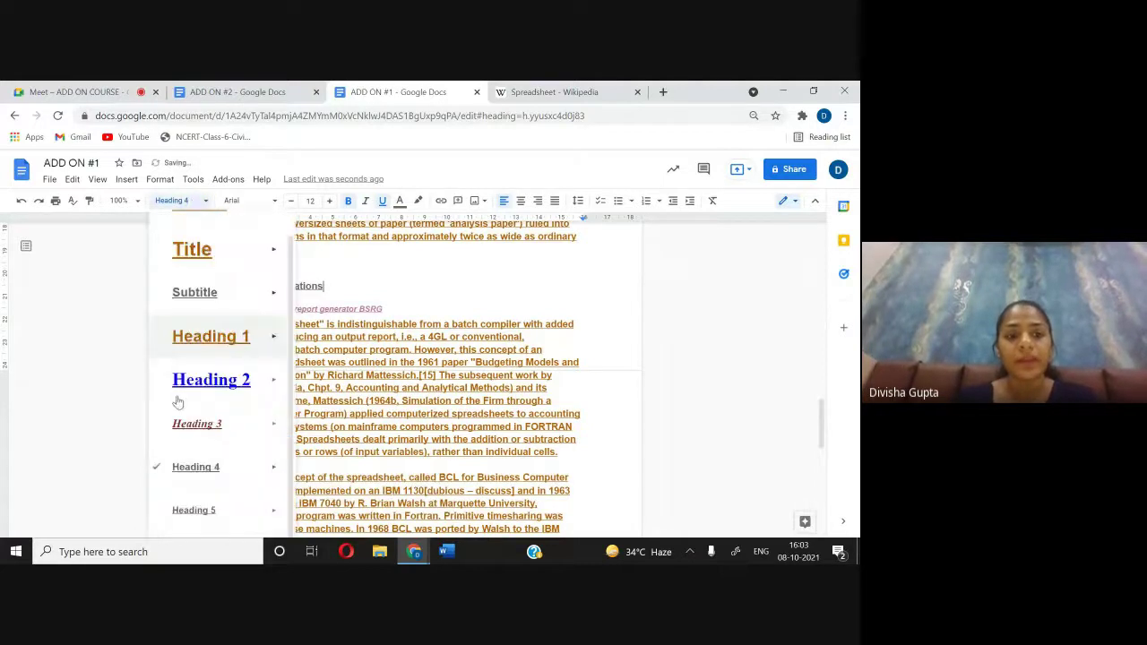
left_click(415, 308)
scroll(415, 308, "down", 8)
scroll(415, 307, "up", 20)
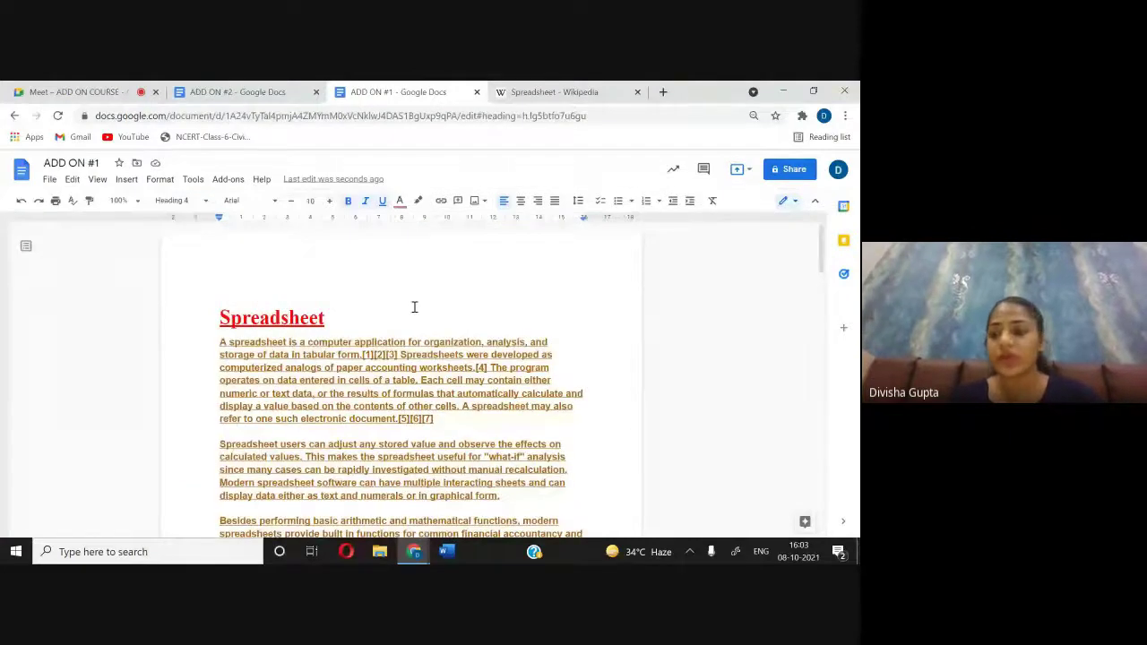
Step: Move through the Meet, ADD ON #2 and ADD ON #1 tabs, ending on Spreadsheet - Wikipedia
left_click(74, 96)
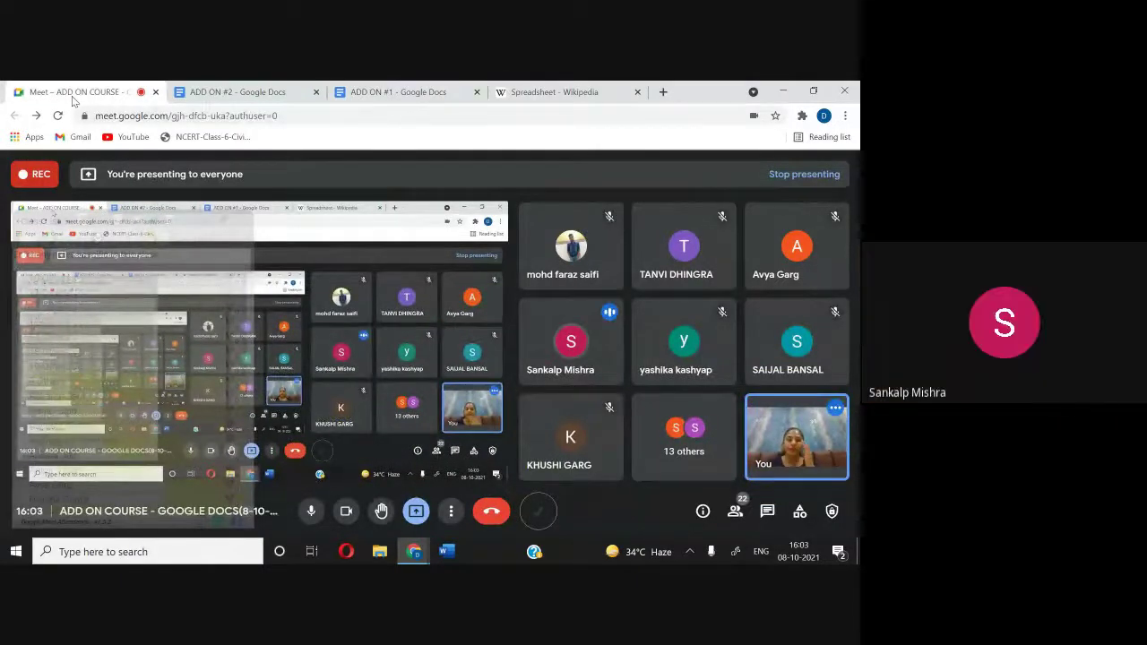
left_click(241, 92)
left_click(411, 92)
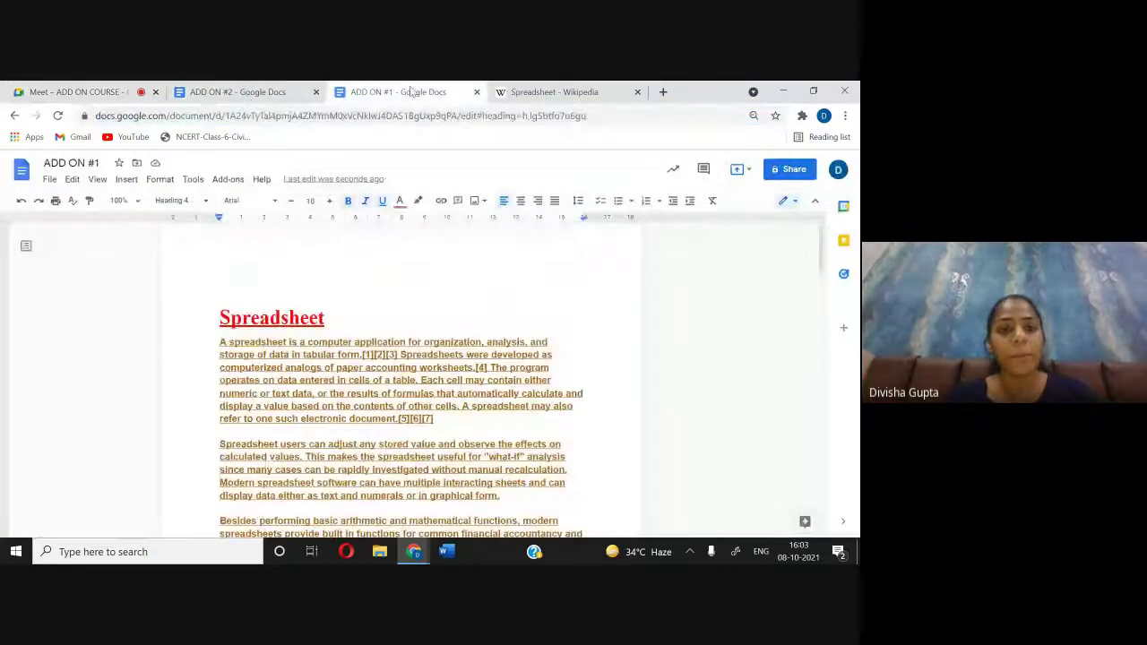
scroll(390, 425, "down", 2)
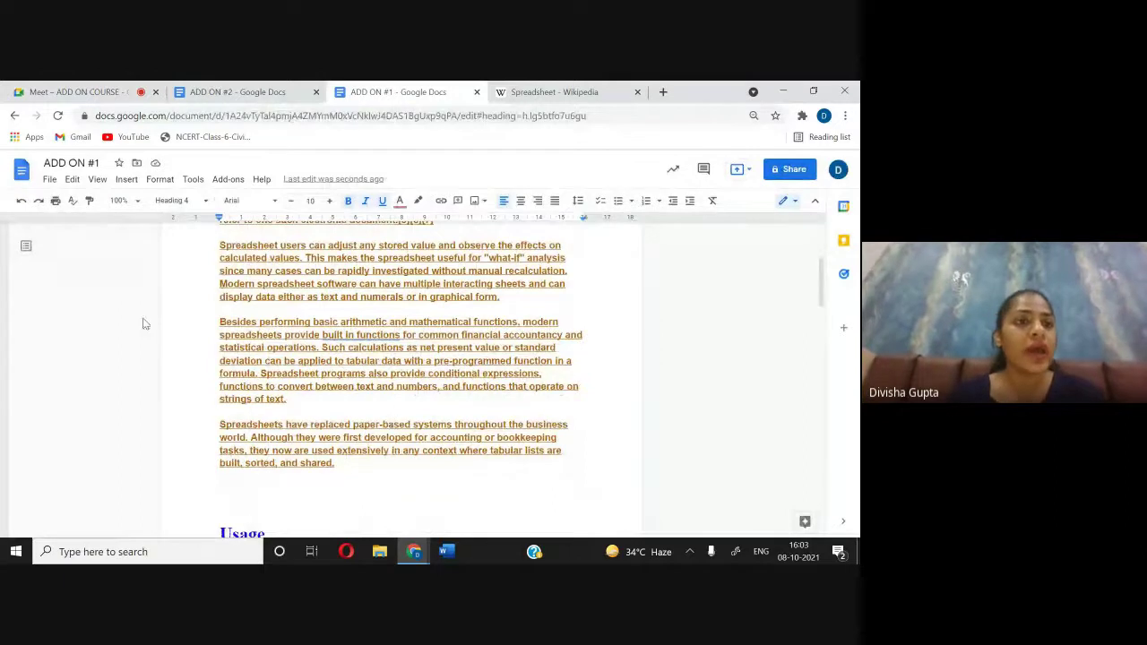
left_click(90, 93)
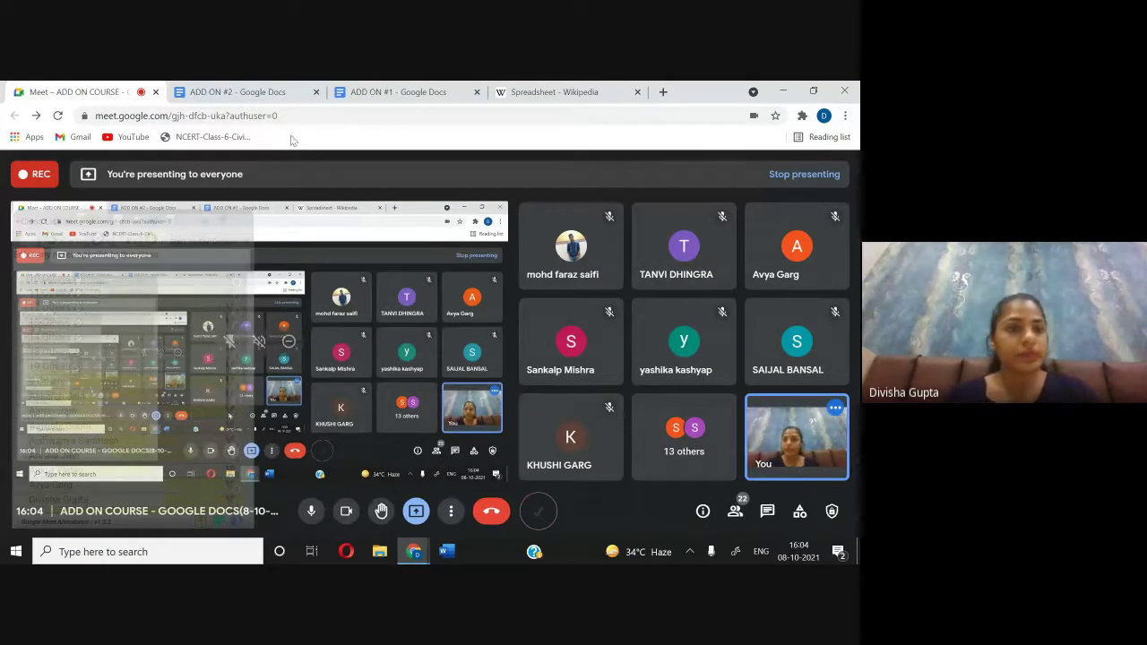
left_click(240, 92)
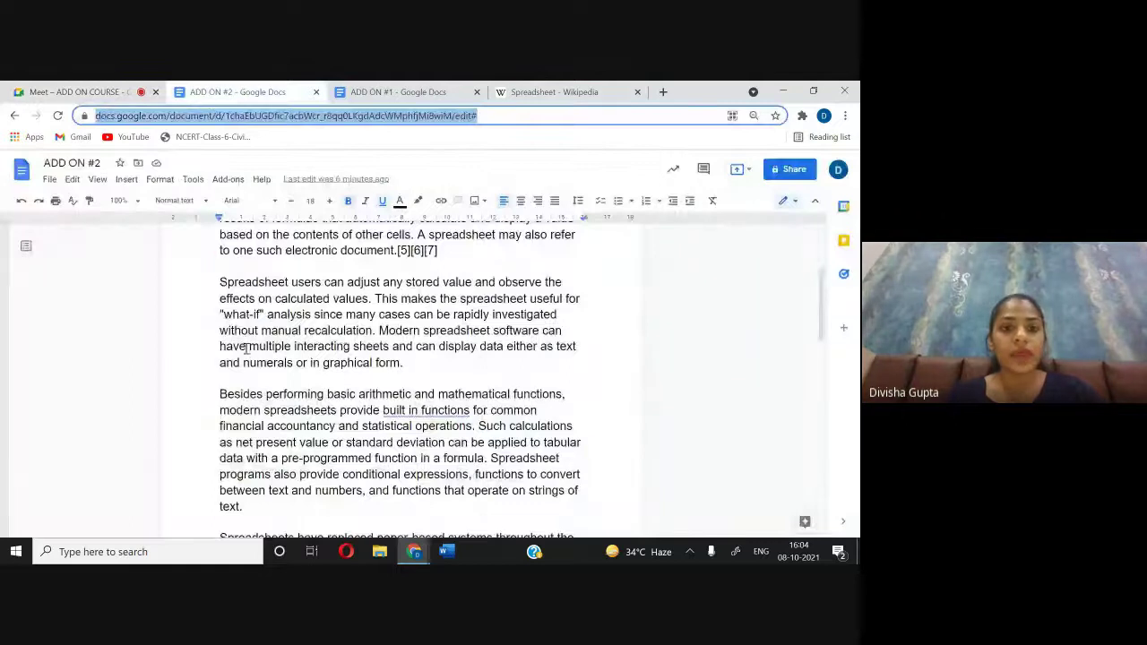
scroll(246, 349, "up", 2)
scroll(341, 348, "down", 6)
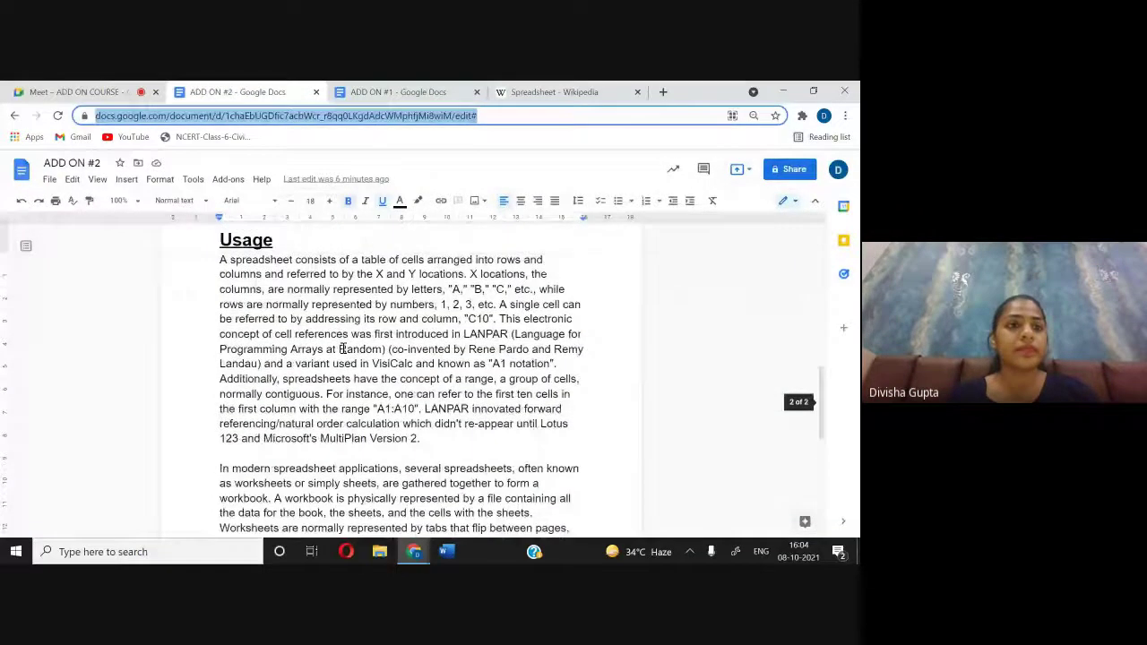
scroll(342, 349, "up", 6)
left_click(87, 89)
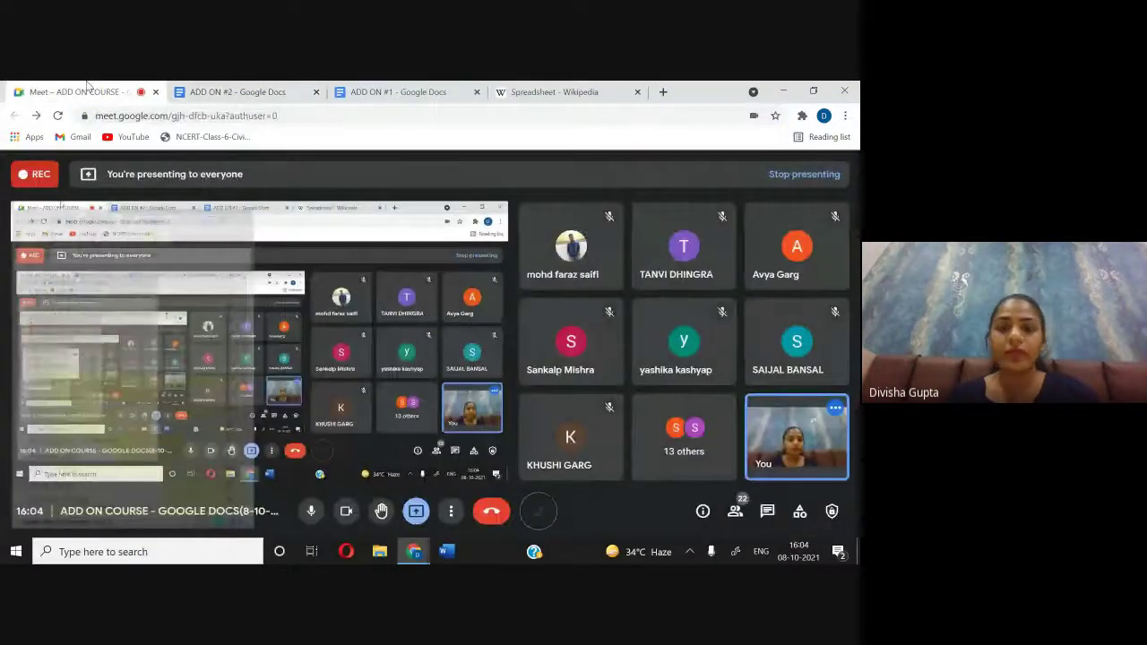
left_click(538, 95)
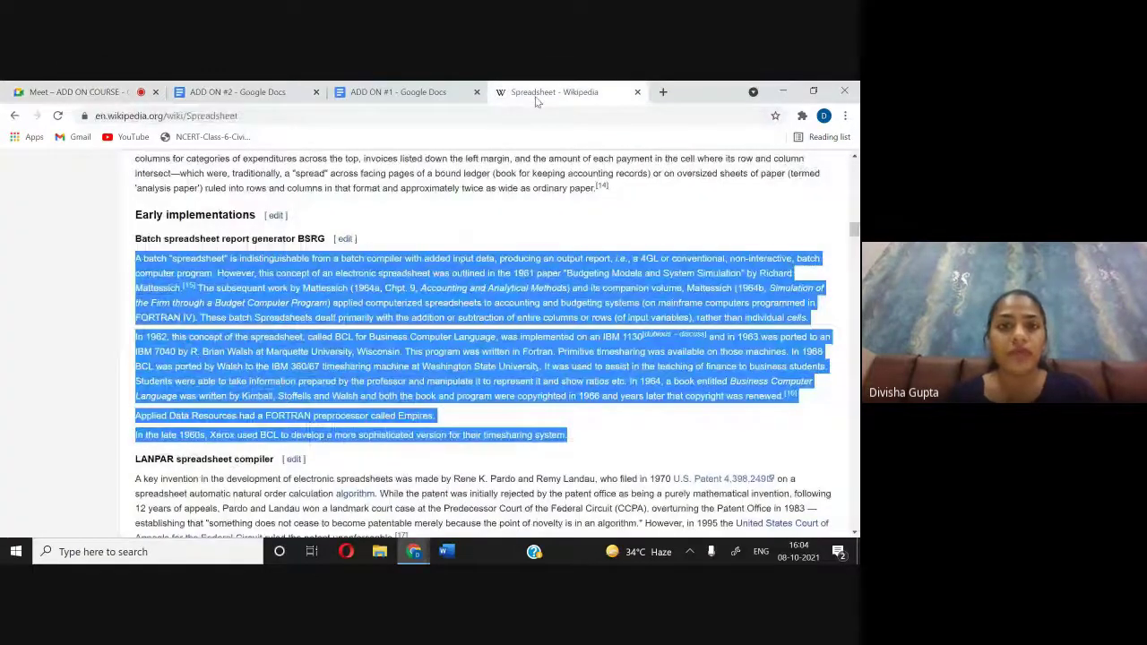
Step: Clear the article's highlighted text and stop presenting in the Google Meet call
left_click(403, 221)
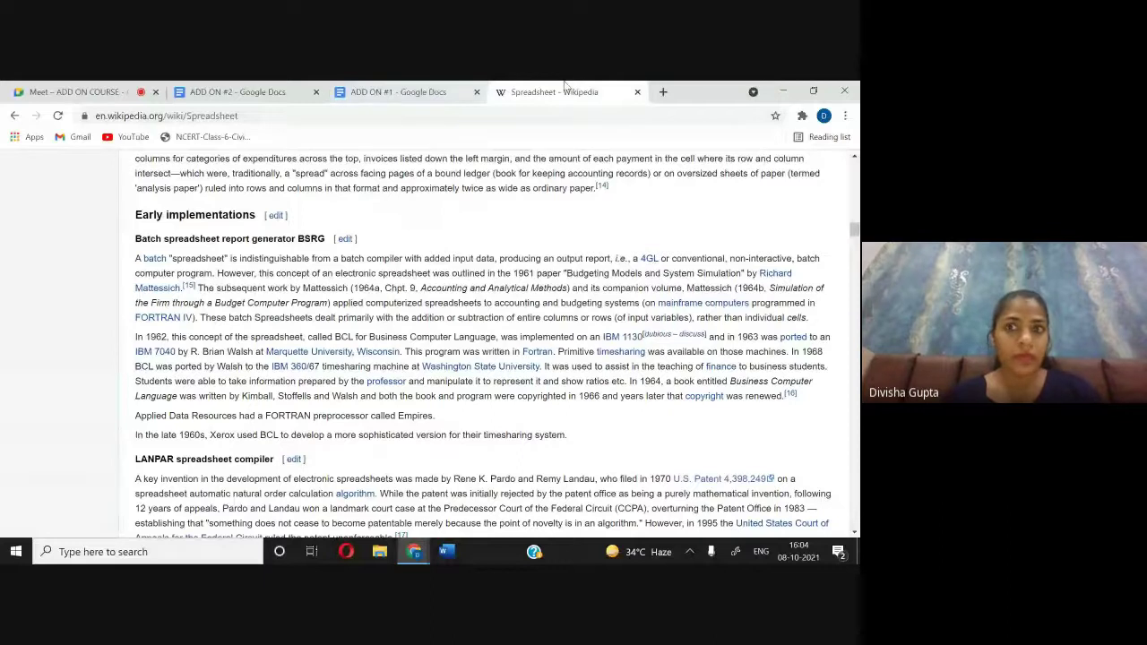
key("ctrl+1")
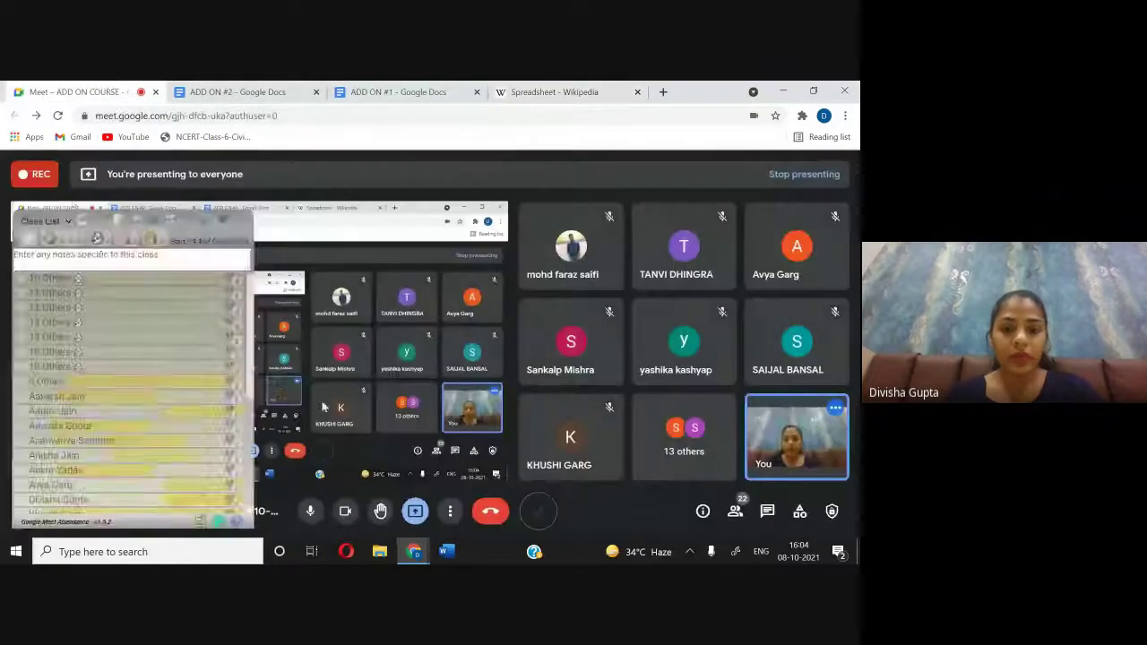
left_click(416, 517)
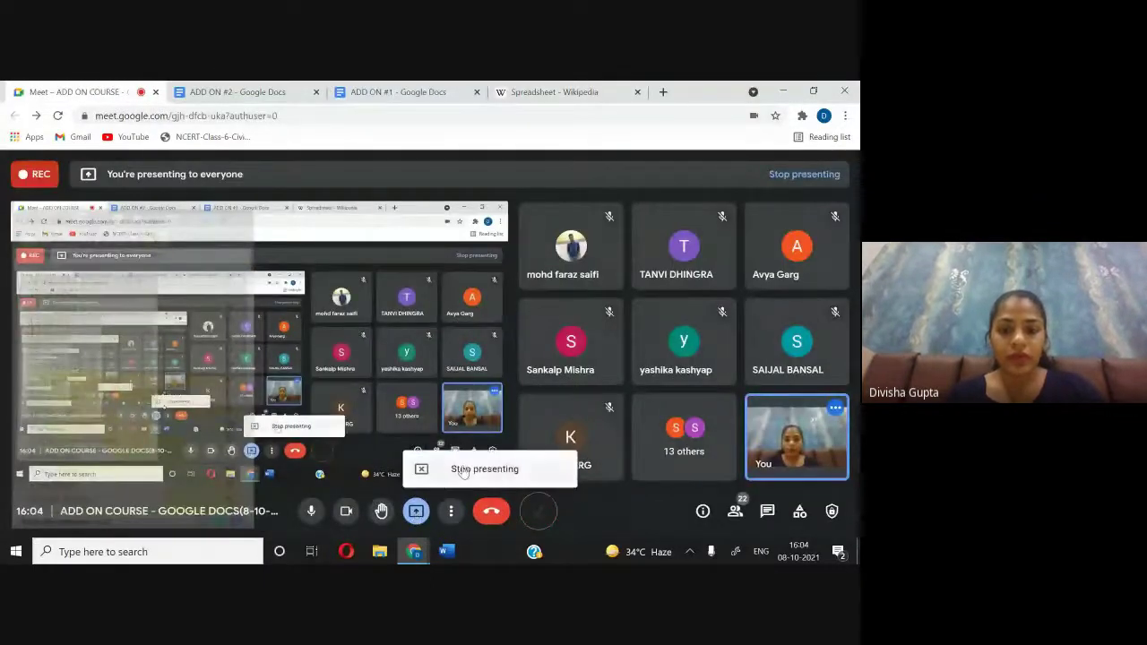
left_click(463, 471)
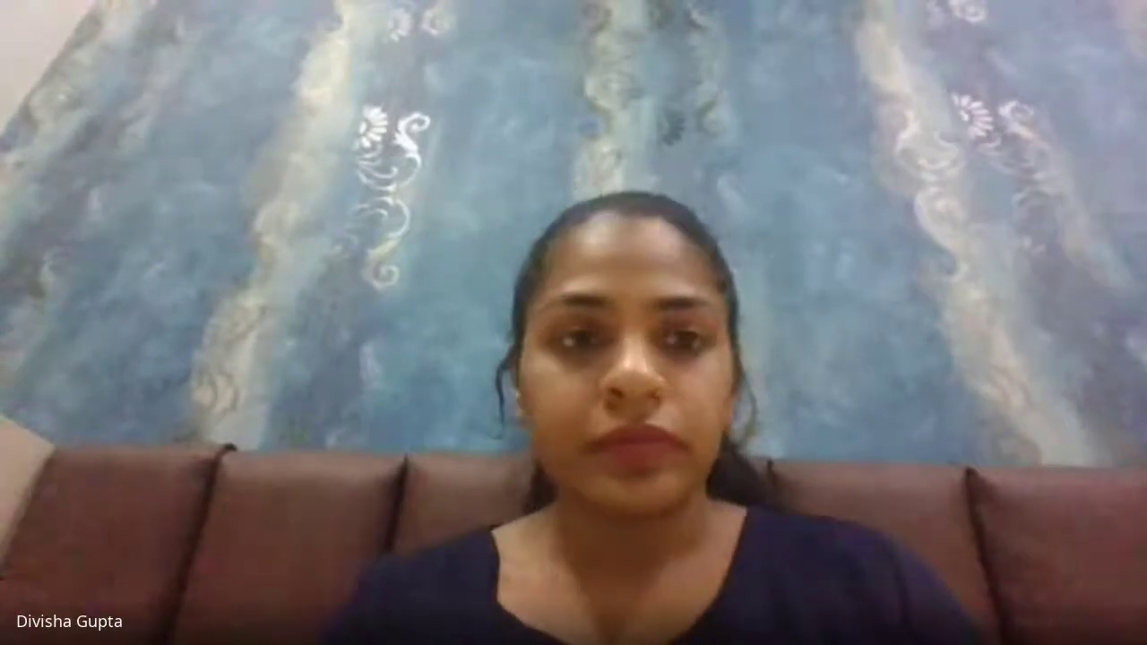
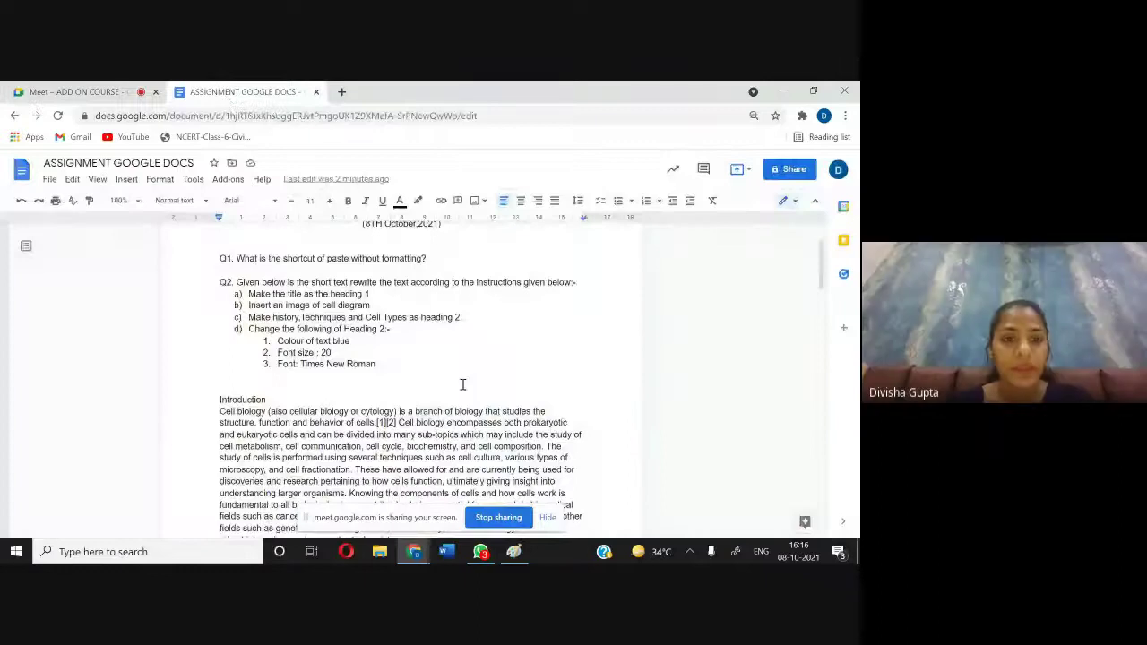
Step: Apply Heading 1 to the 'Introduction' title and put the caret after it
scroll(464, 383, "down", 1)
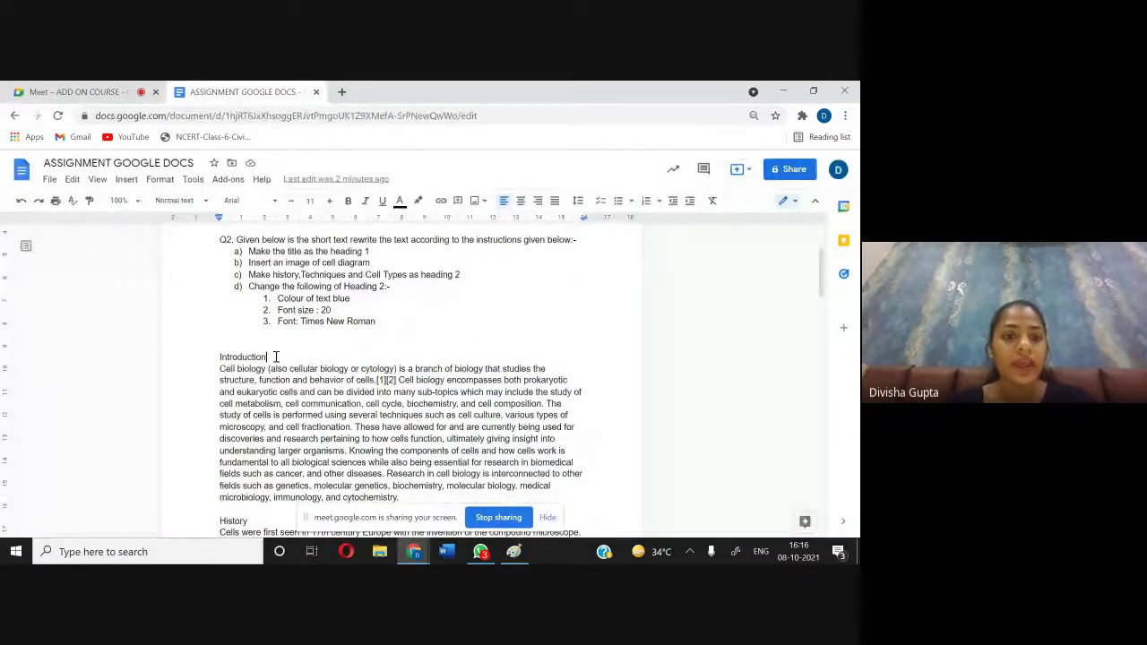
left_click_drag(280, 356, 224, 353)
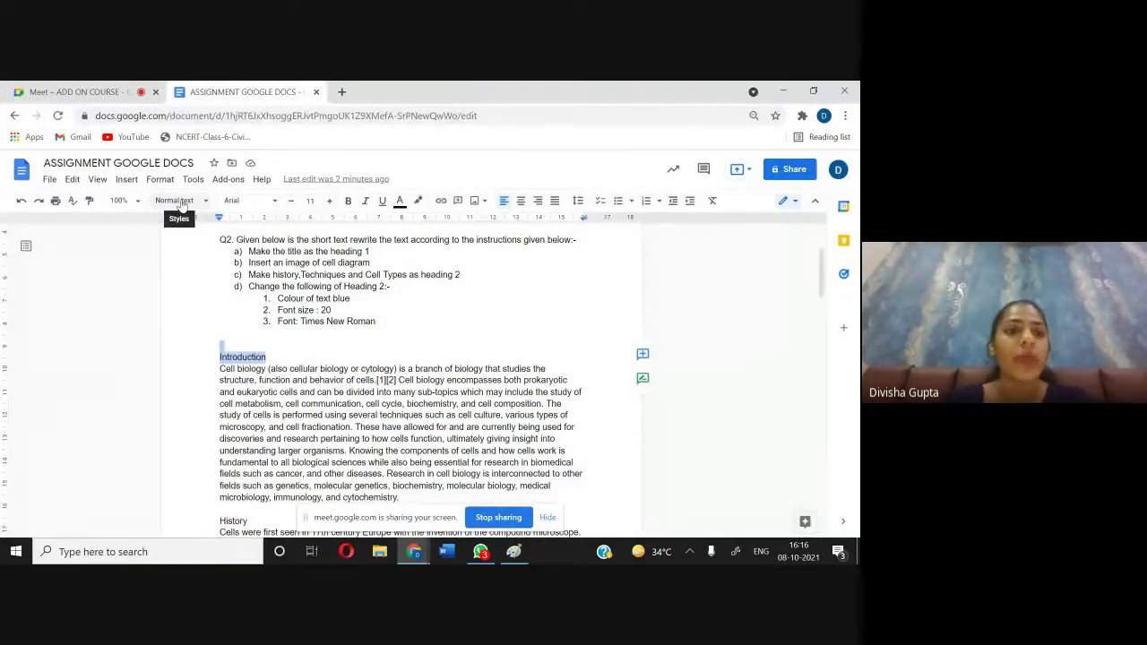
left_click(180, 204)
left_click(197, 359)
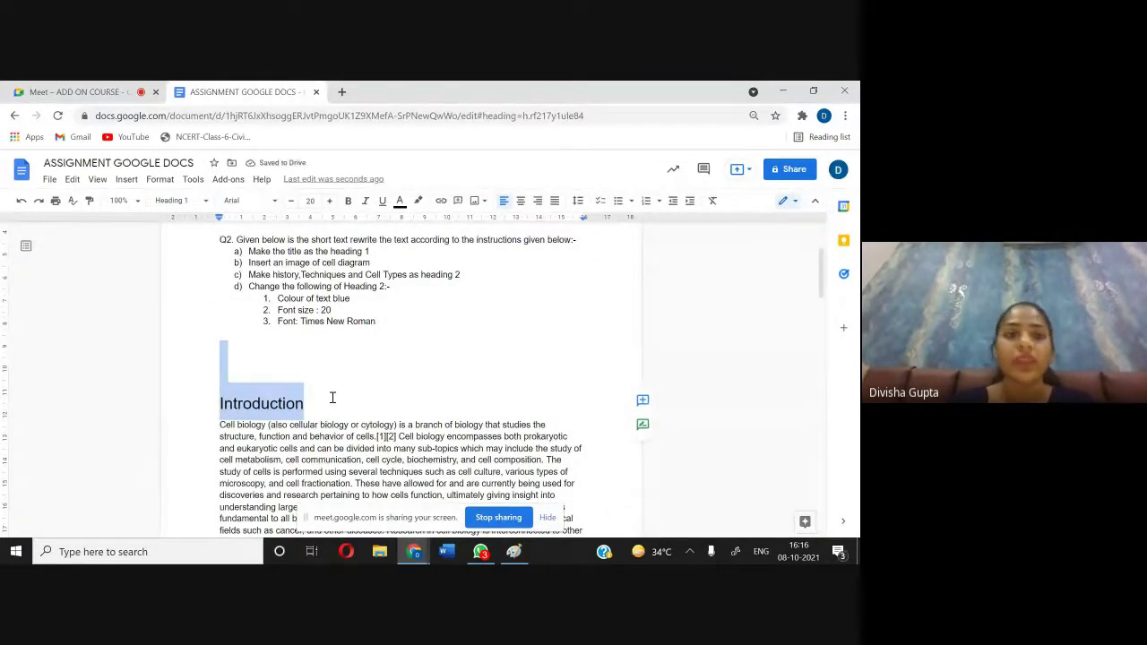
scroll(330, 397, "down", 1)
left_click(315, 306)
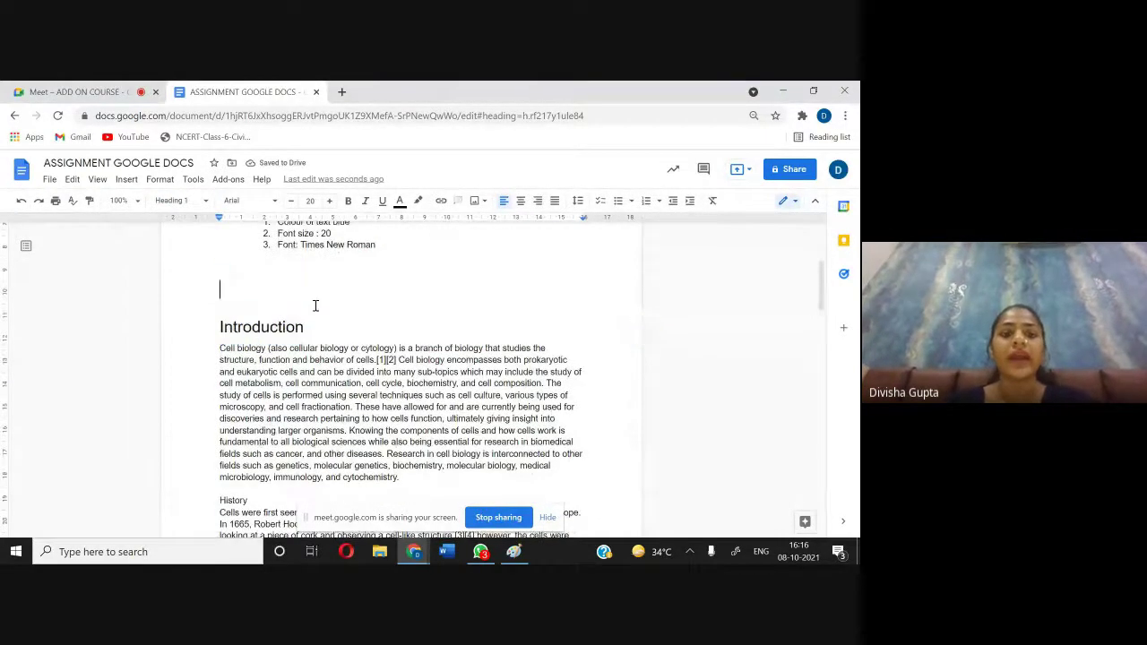
left_click(317, 329)
Step: Glance at the Google Meet call, then return to the assignment document
scroll(317, 333, "up", 1)
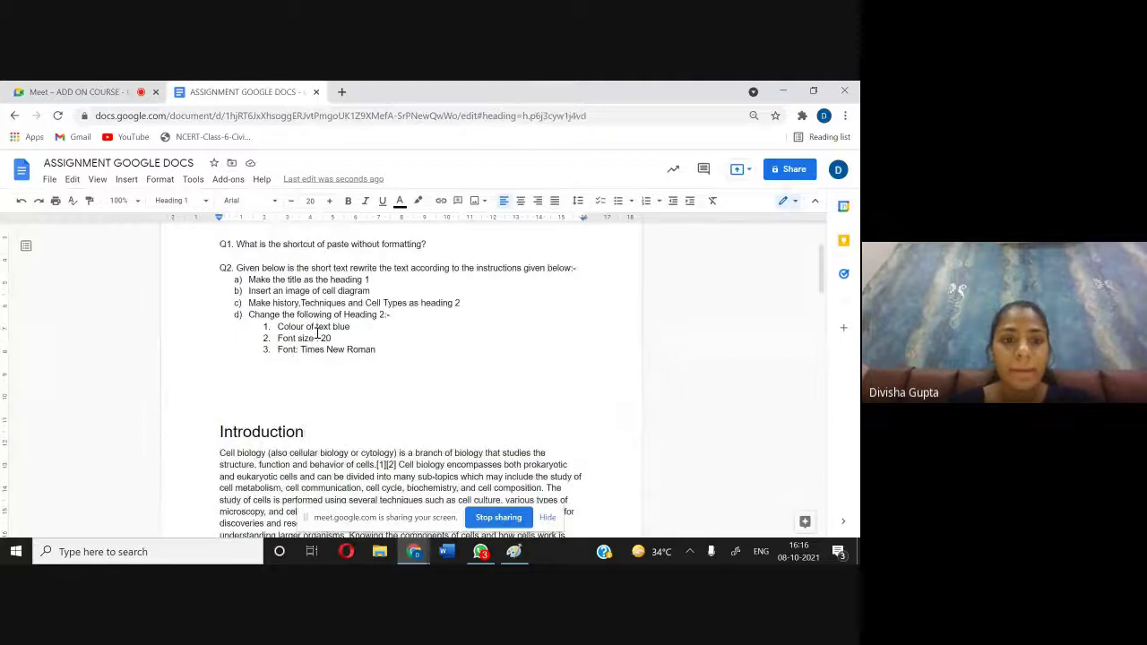
scroll(317, 332, "down", 2)
scroll(317, 333, "up", 1)
scroll(318, 334, "down", 1)
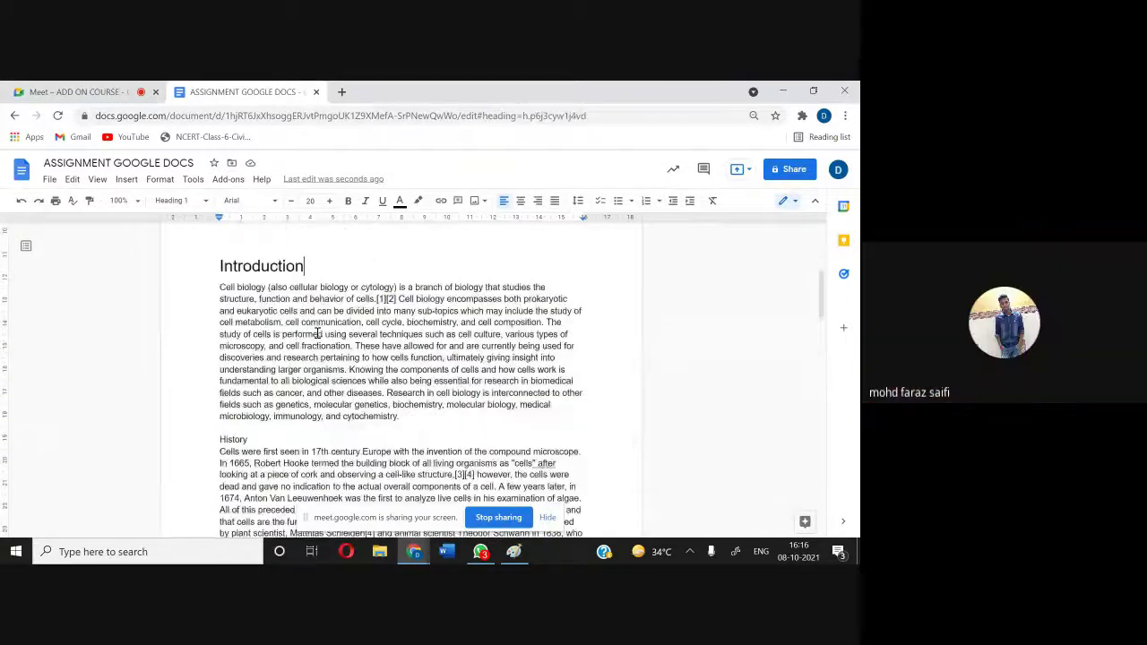
scroll(318, 333, "down", 2)
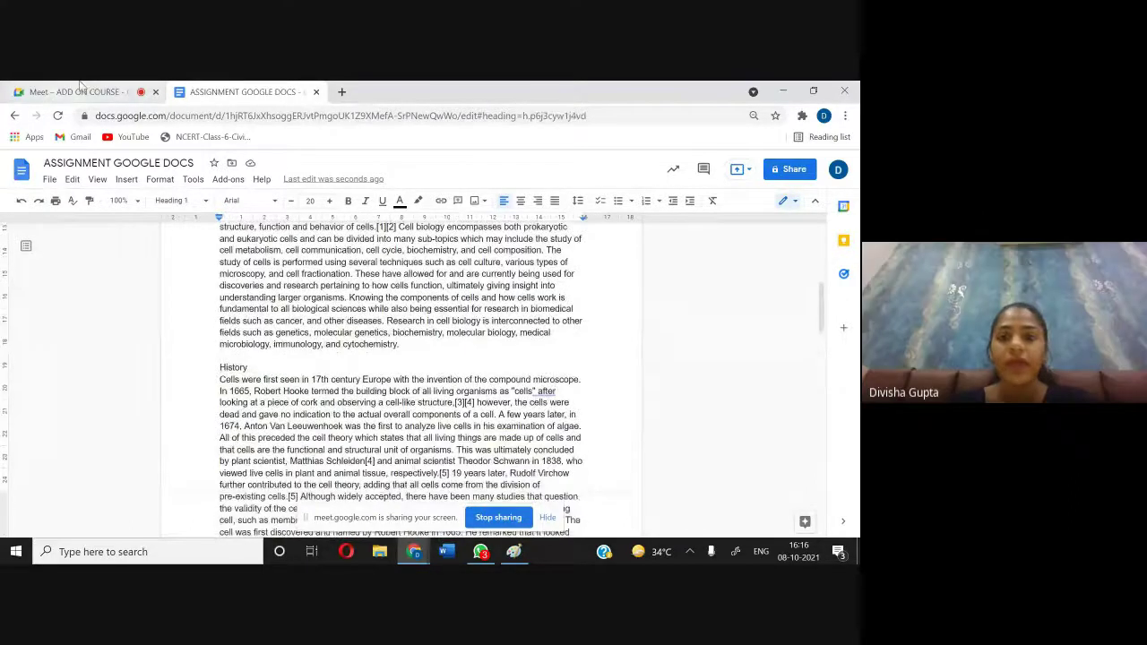
left_click(83, 90)
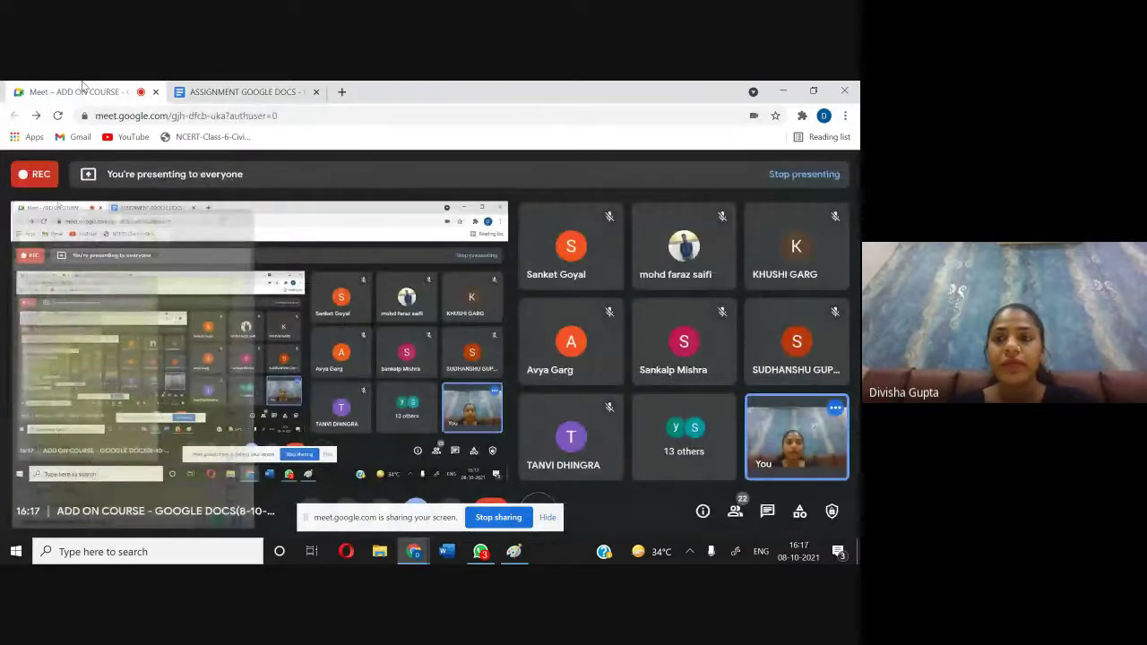
left_click(207, 88)
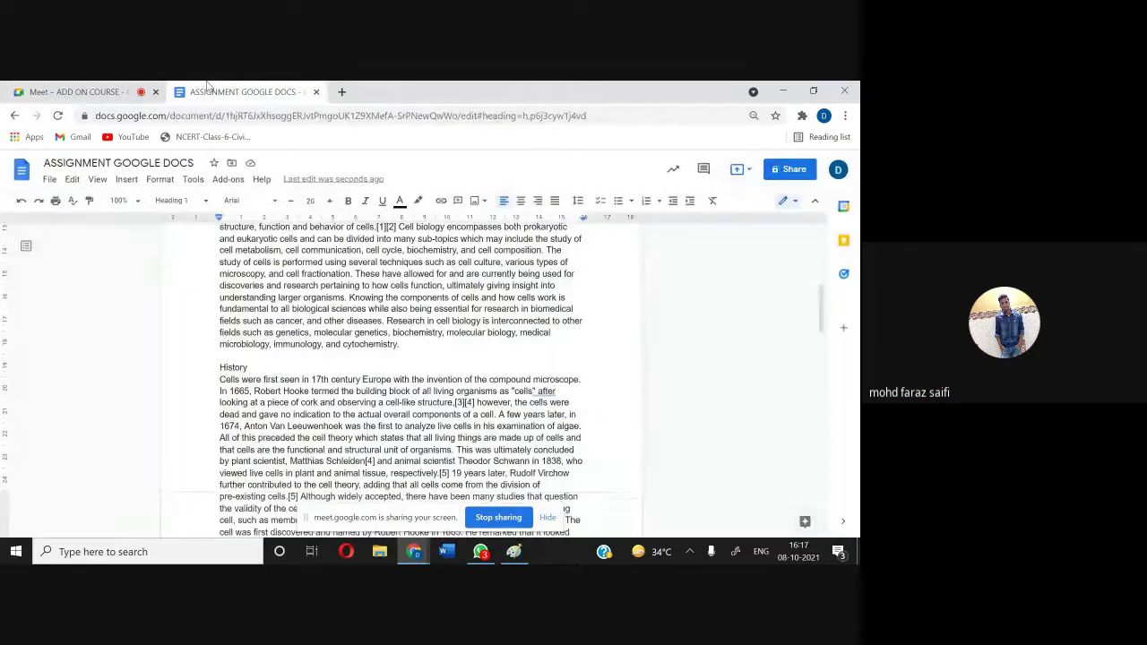
scroll(397, 325, "up", 5)
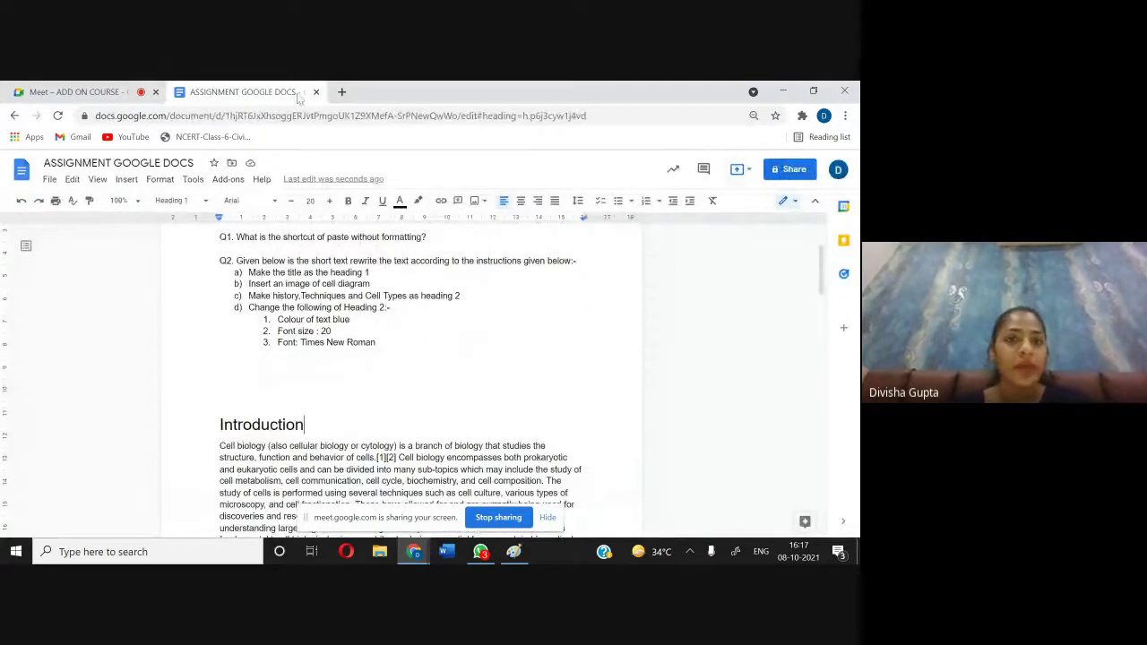
left_click(341, 91)
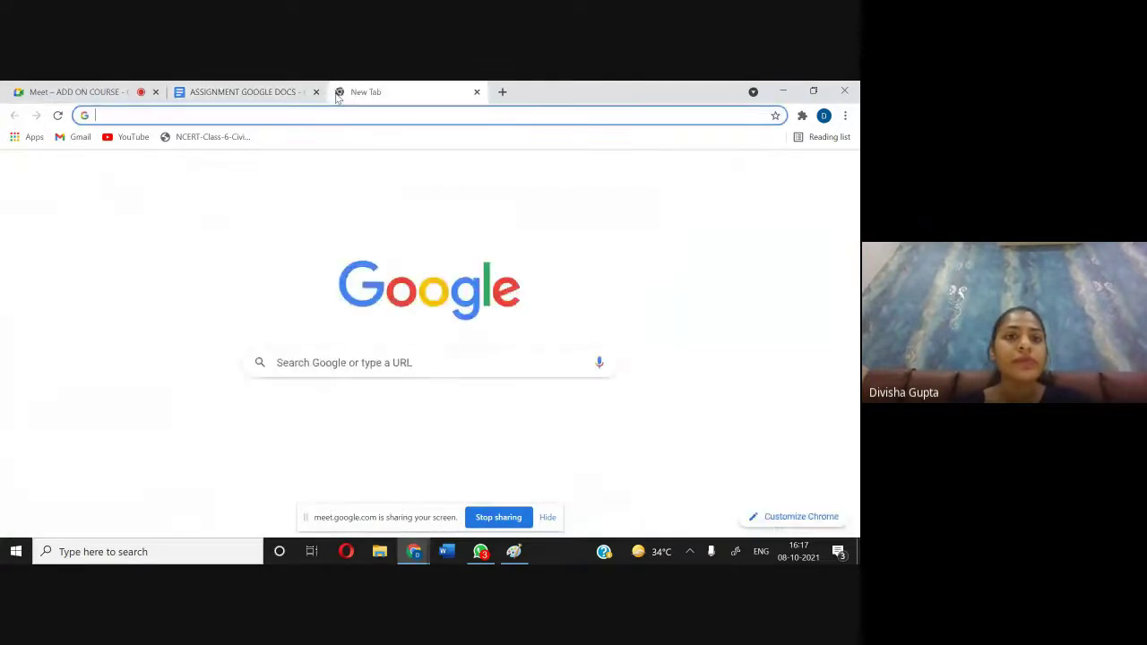
left_click(301, 367)
type("cell ")
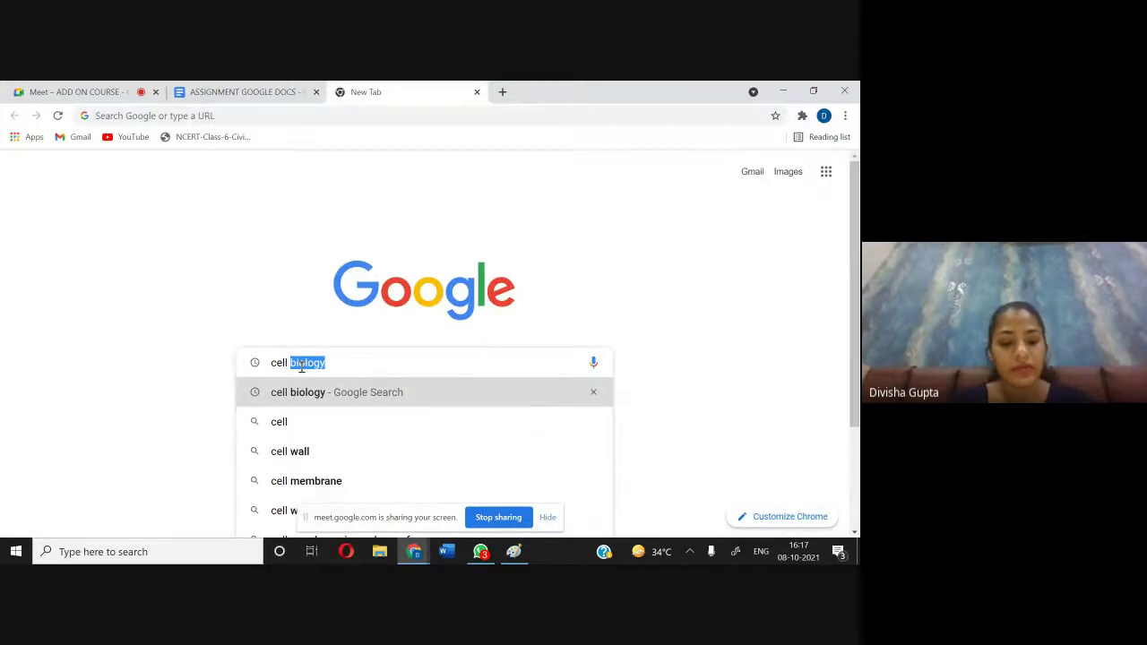
type("dia")
key("Return")
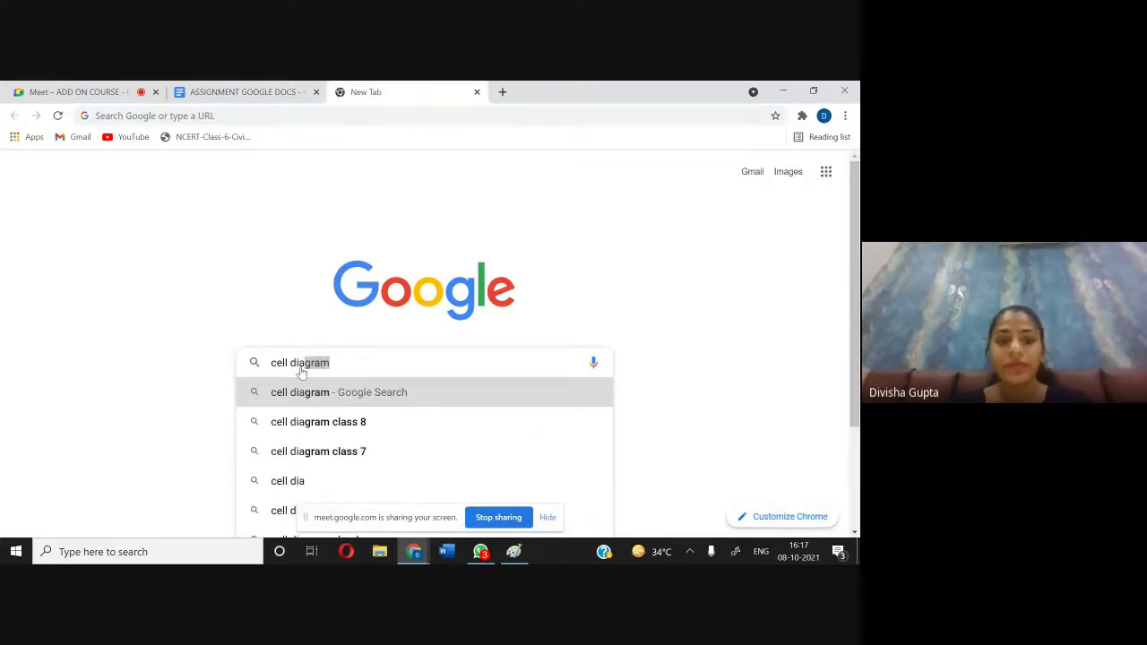
scroll(218, 371, "down", 1)
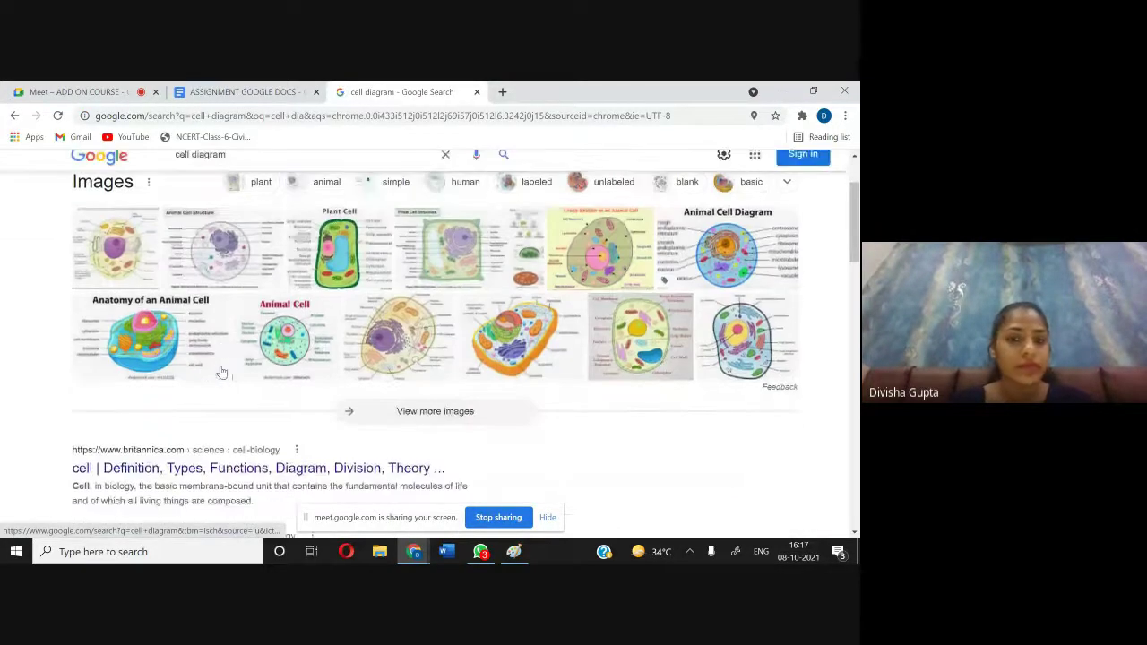
scroll(222, 372, "up", 1)
left_click(115, 336)
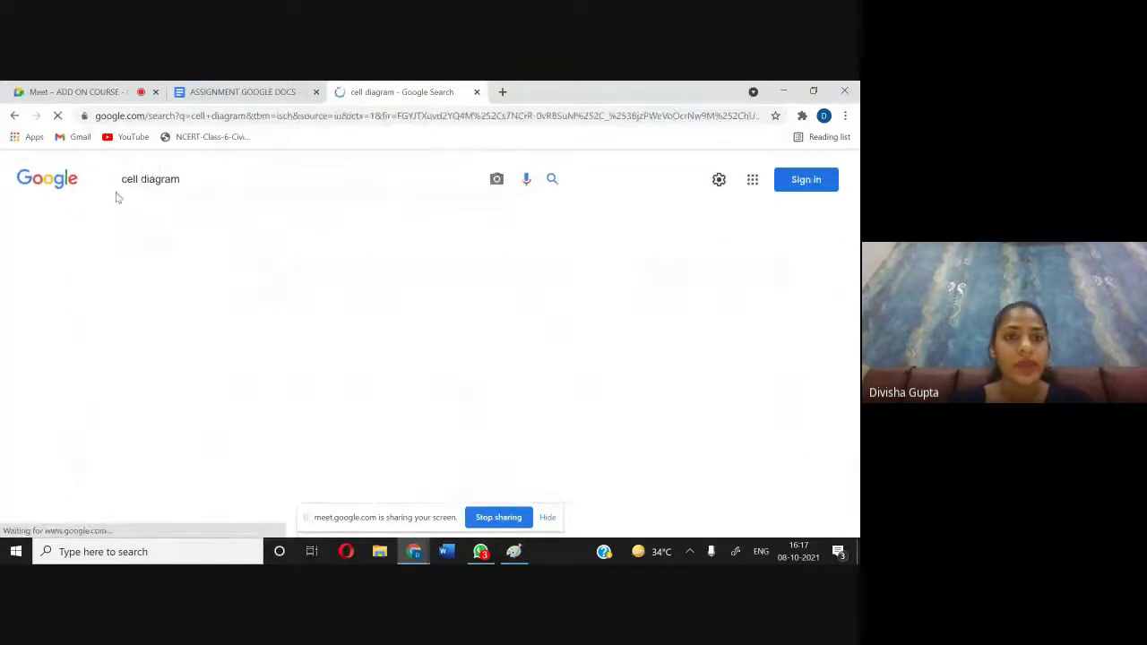
left_click(477, 91)
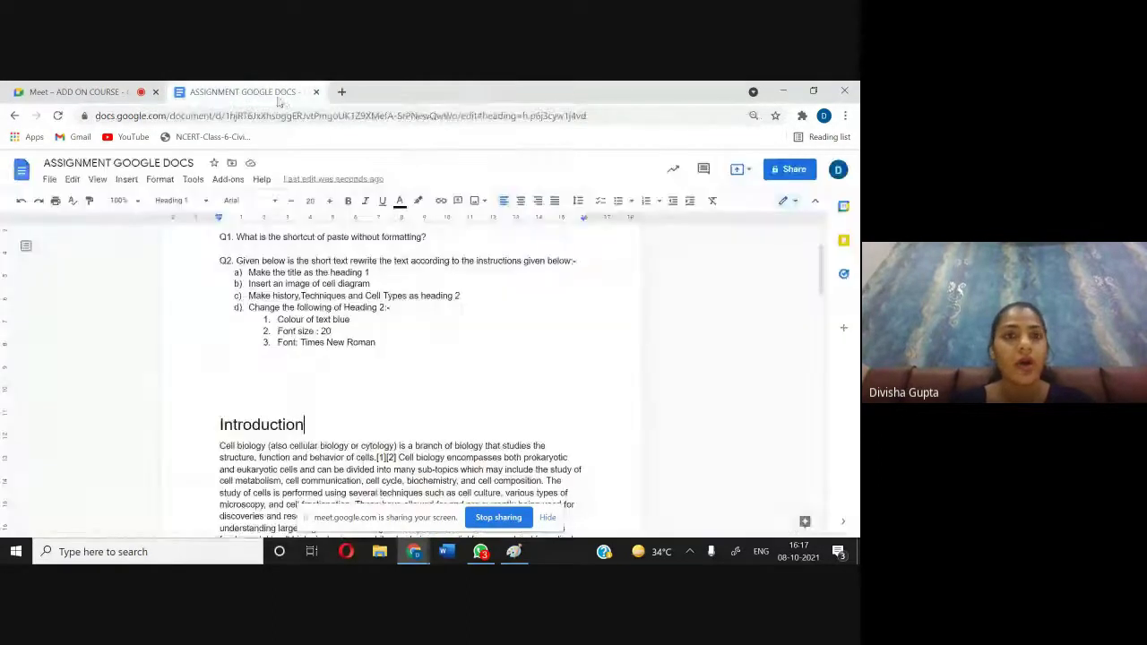
scroll(357, 436, "down", 3)
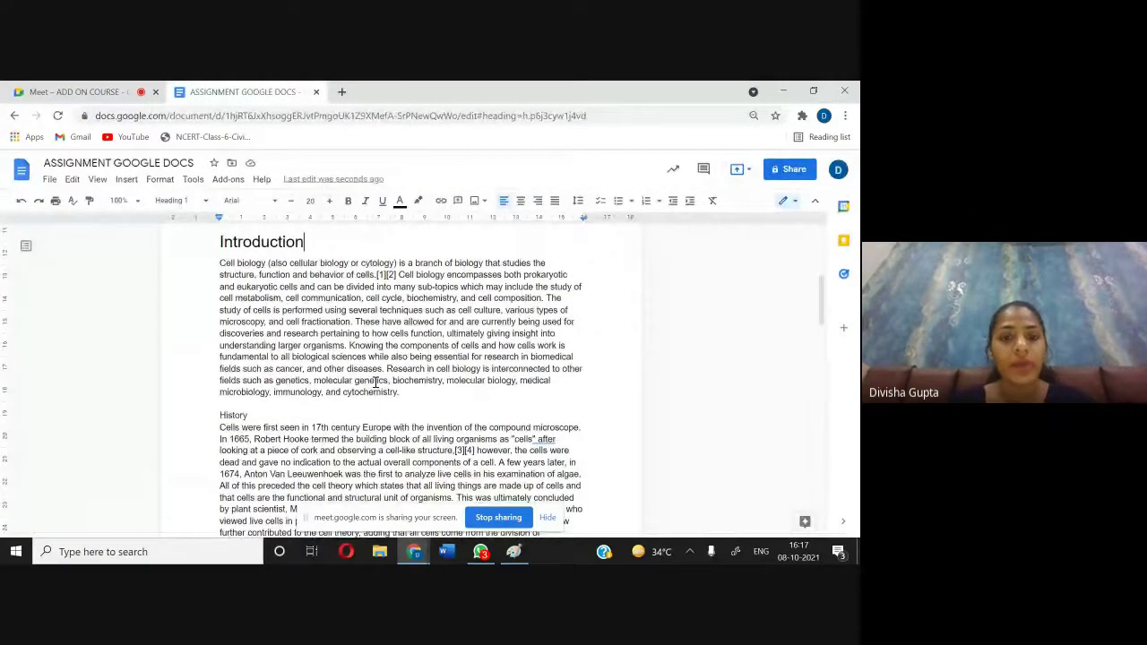
Step: Insert a labelled animal cell image from a web search for 'cell dia' below Introduction
left_click(435, 400)
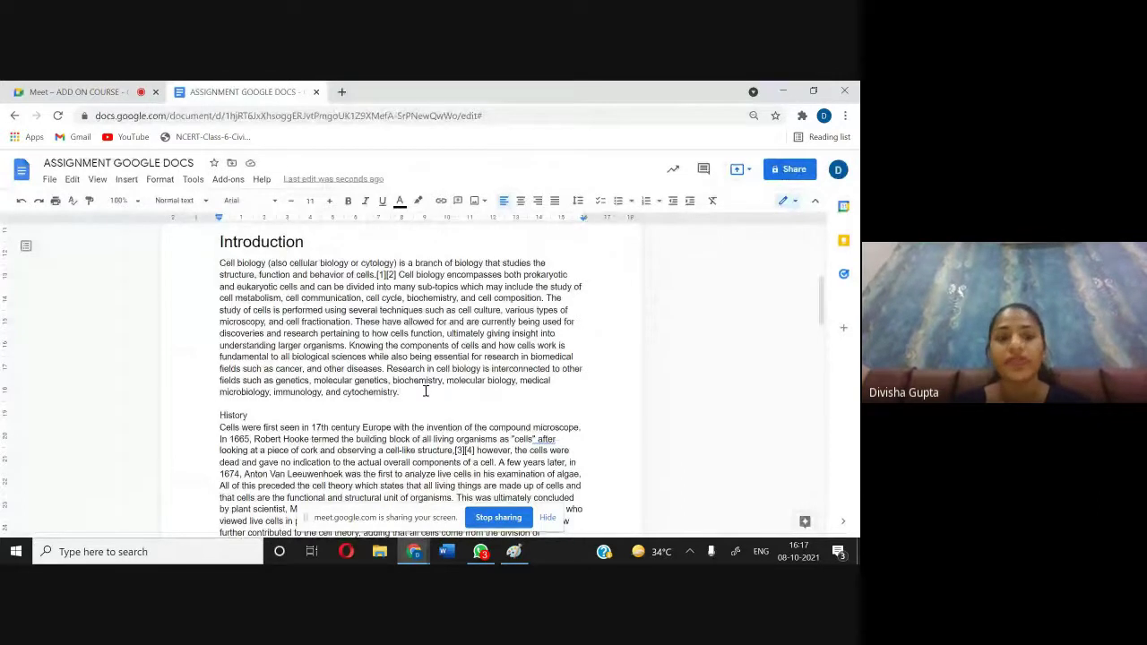
key("Return")
key("Return")
key("Return")
key("Return")
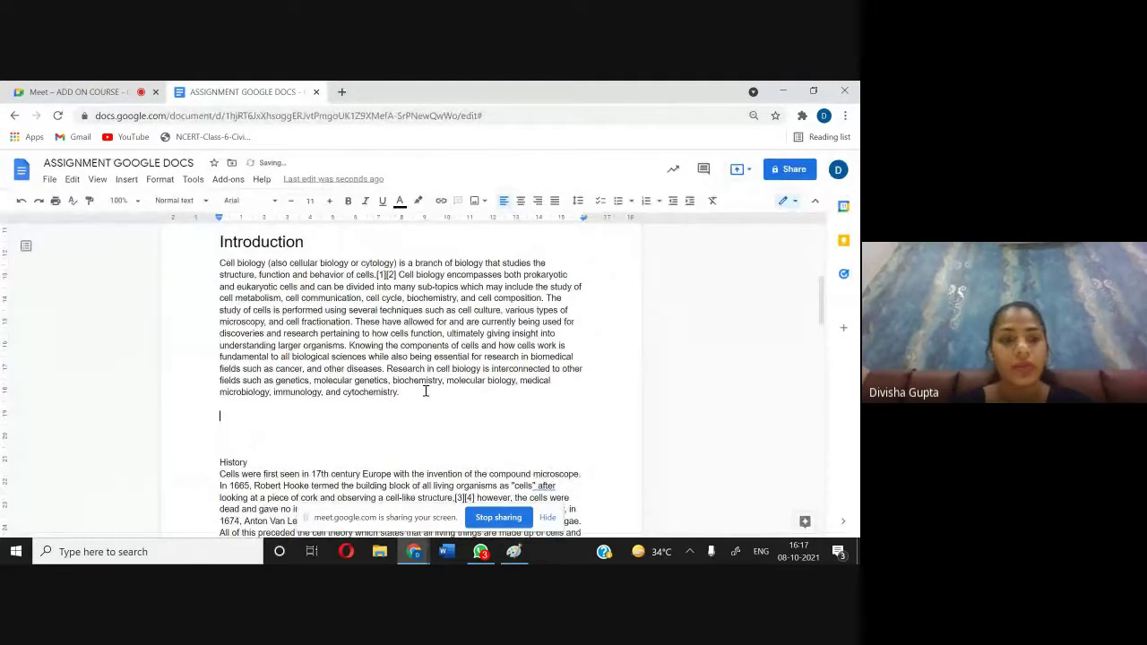
key("Up")
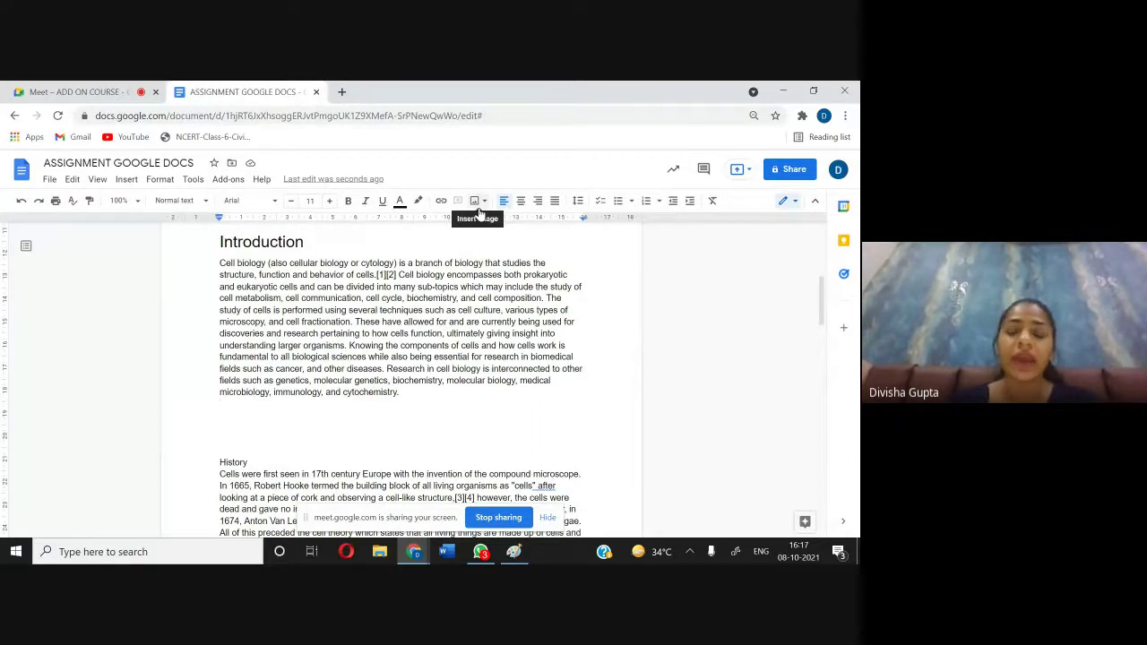
left_click(128, 180)
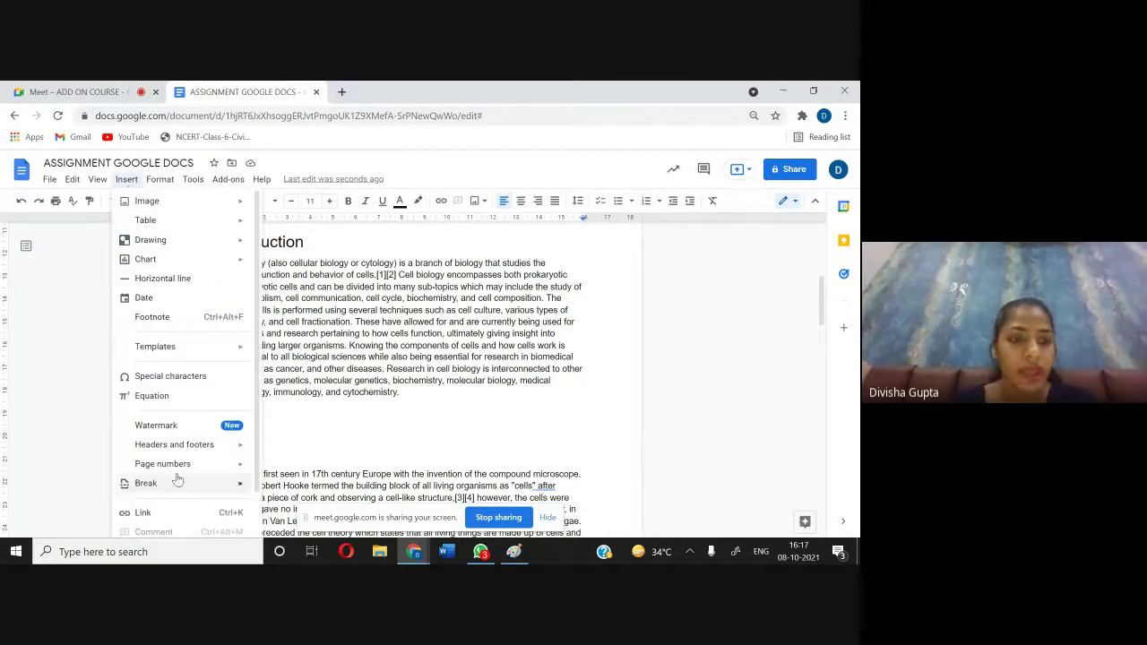
mouse_move(179, 352)
mouse_move(179, 202)
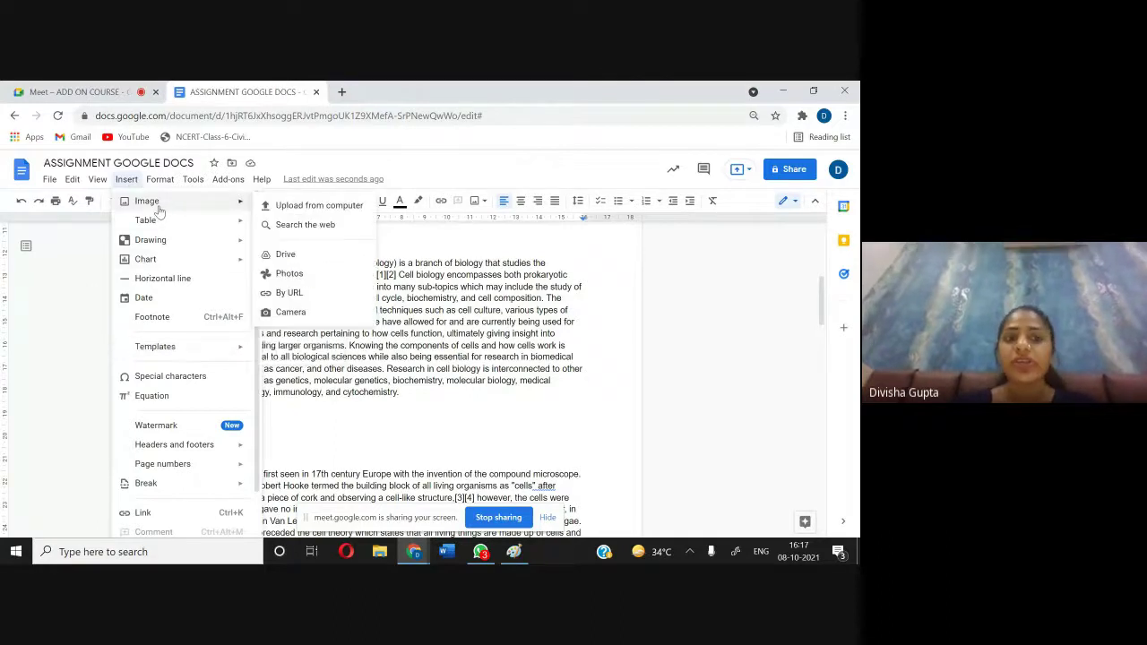
left_click(295, 208)
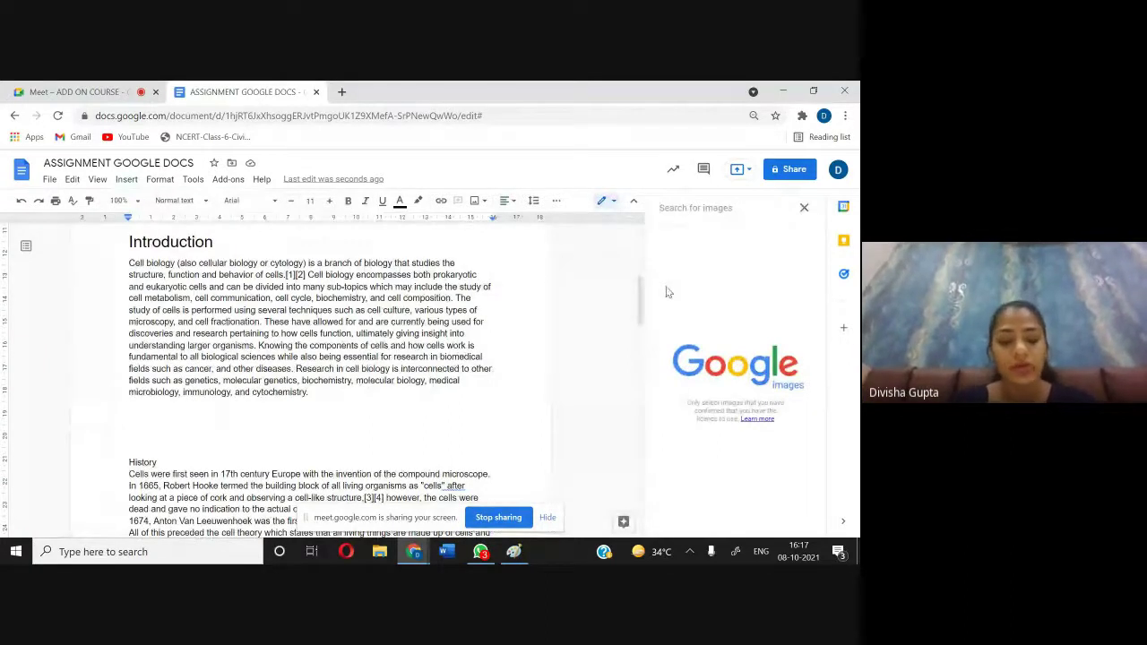
type("cell")
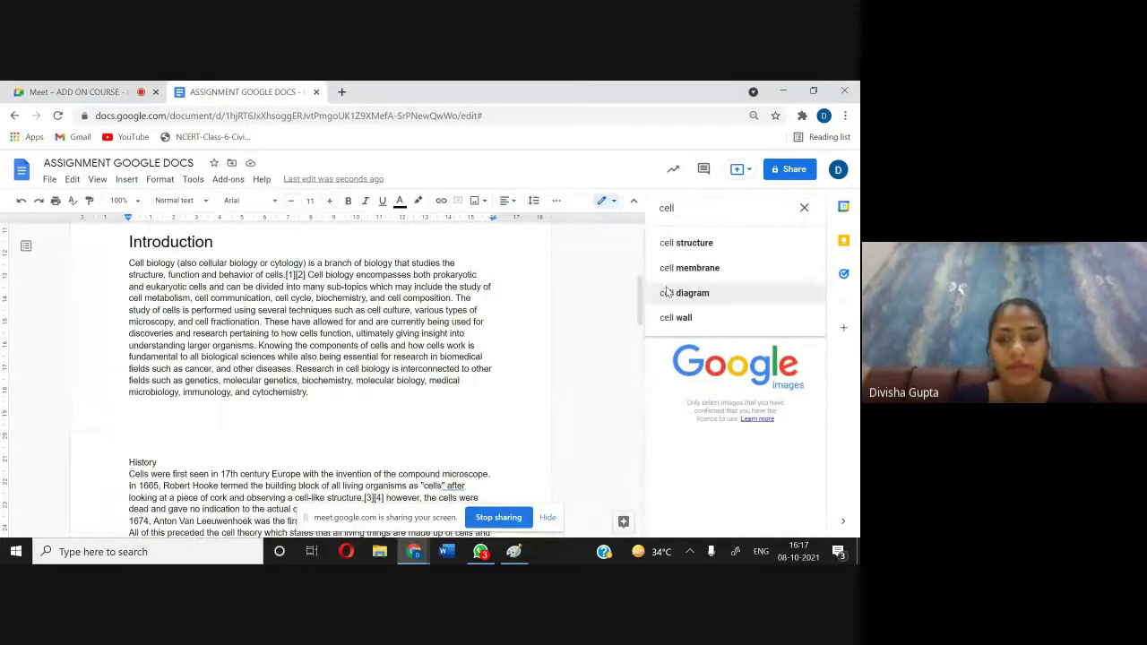
type(" dia")
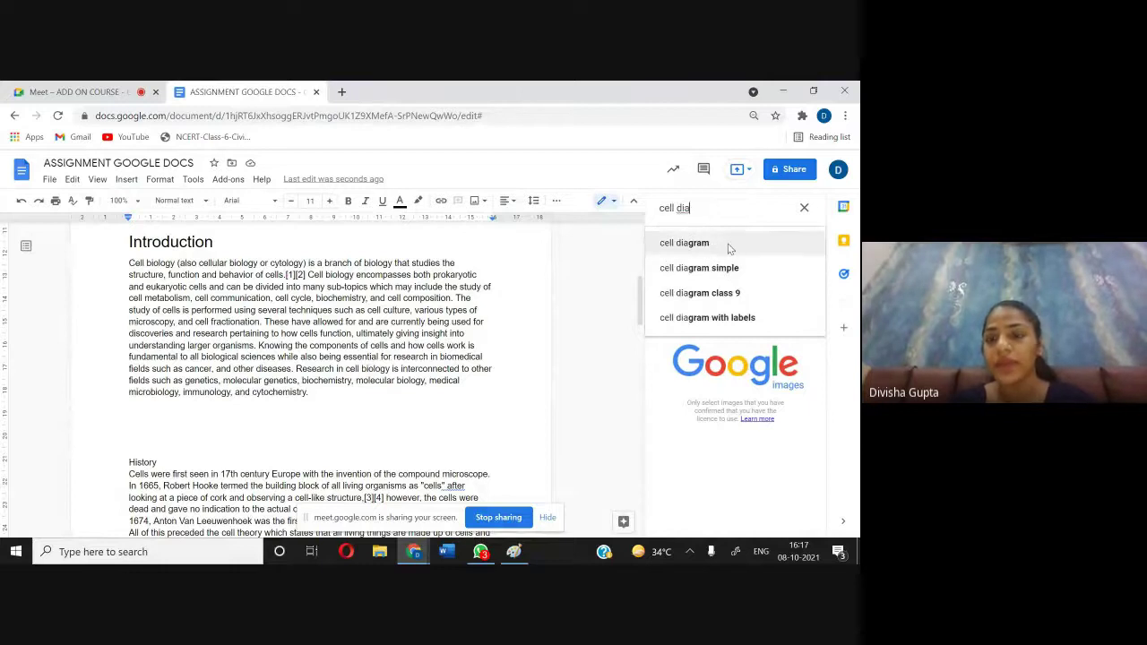
left_click(729, 248)
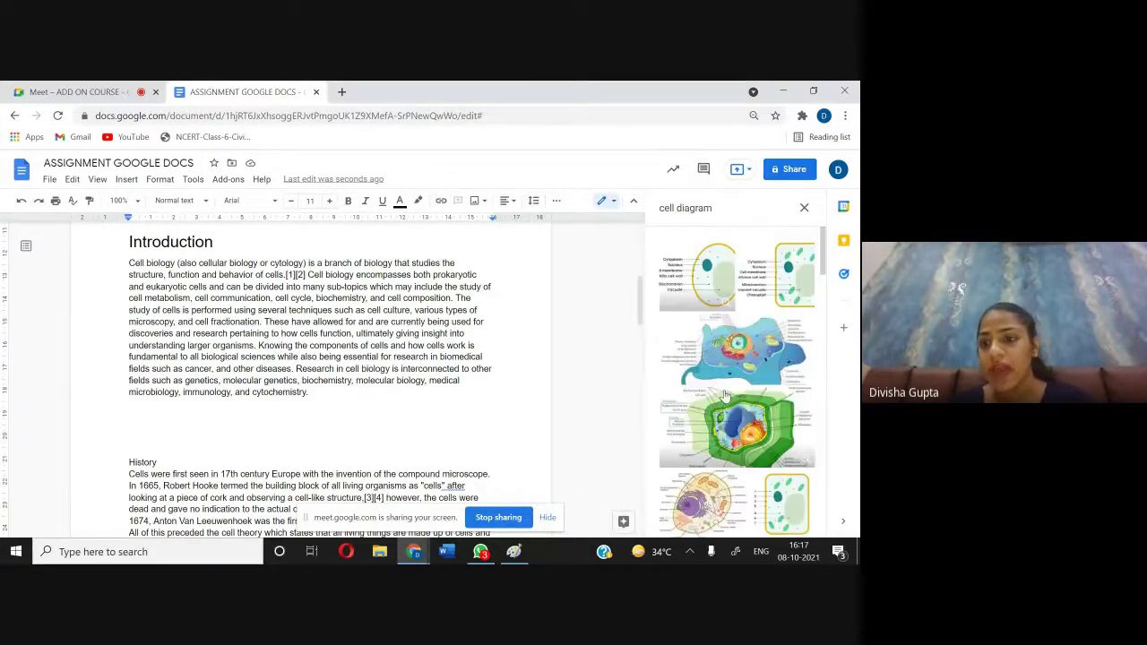
scroll(726, 395, "down", 2)
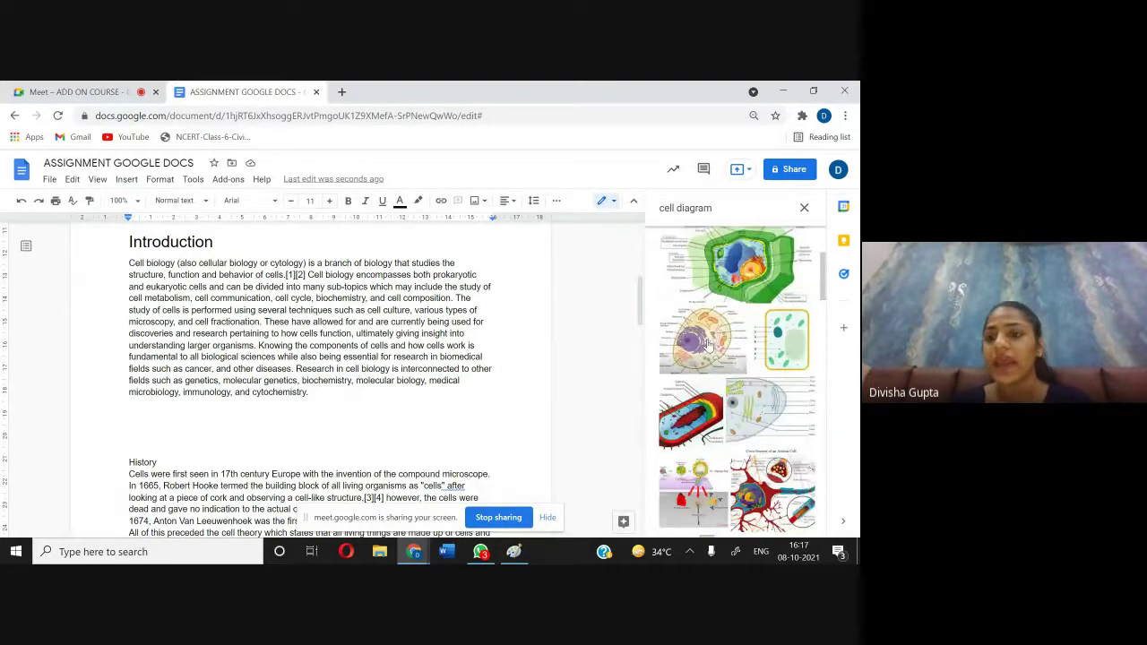
left_click(708, 343)
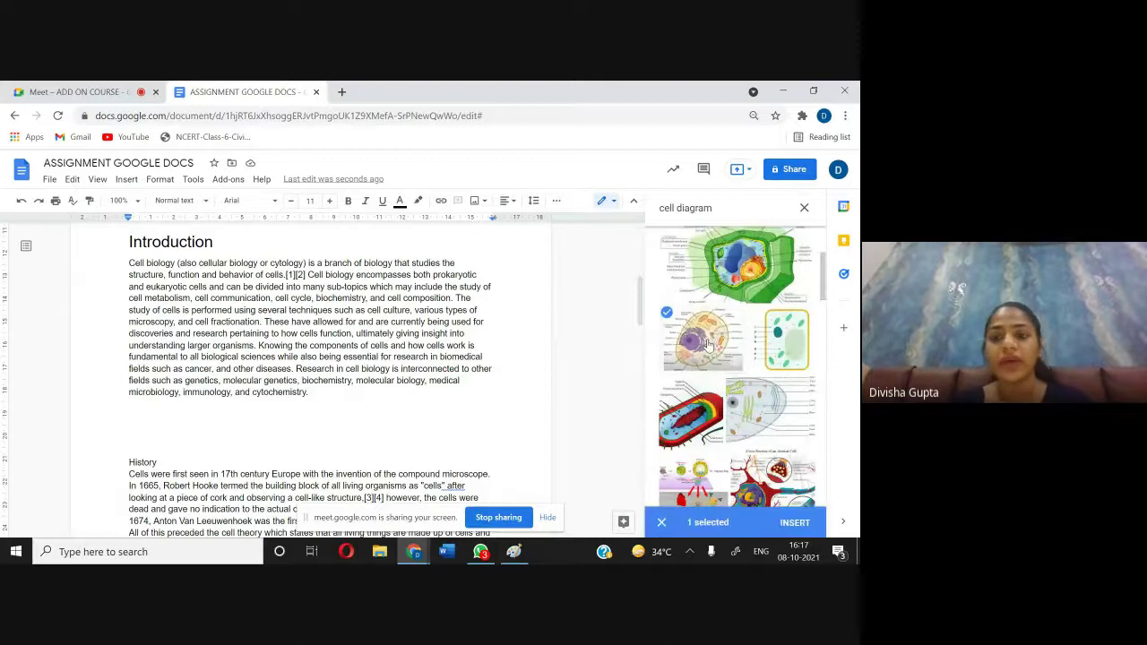
left_click(793, 522)
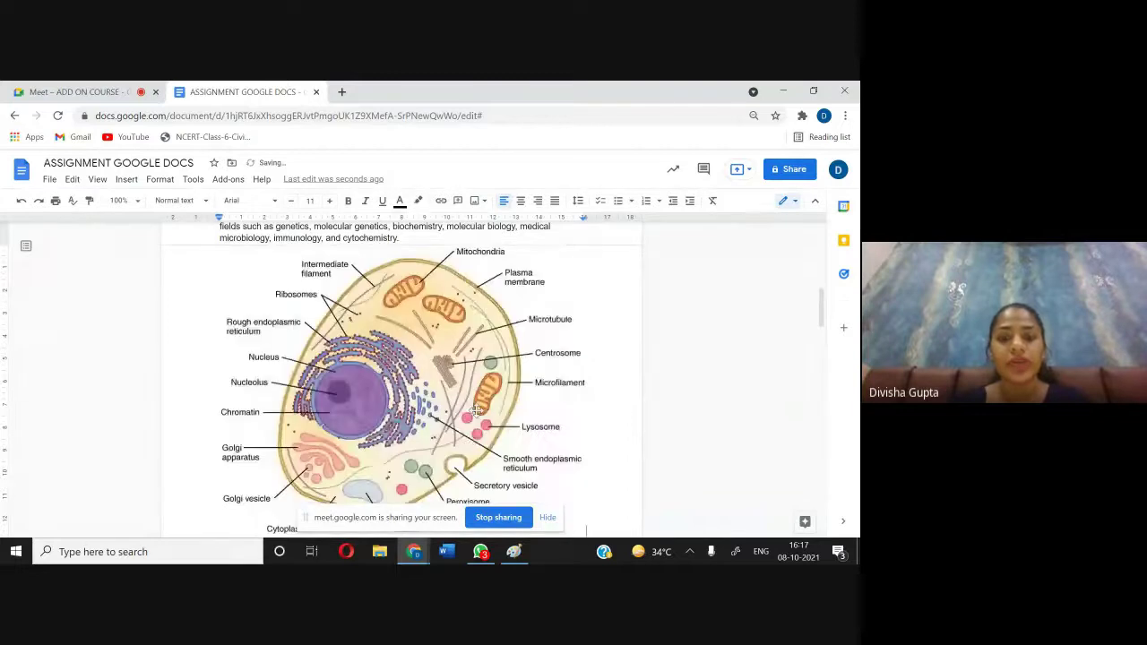
Step: Resize the cell diagram slightly shorter and noticeably narrower using its handles
scroll(476, 407, "down", 1)
left_click(469, 391)
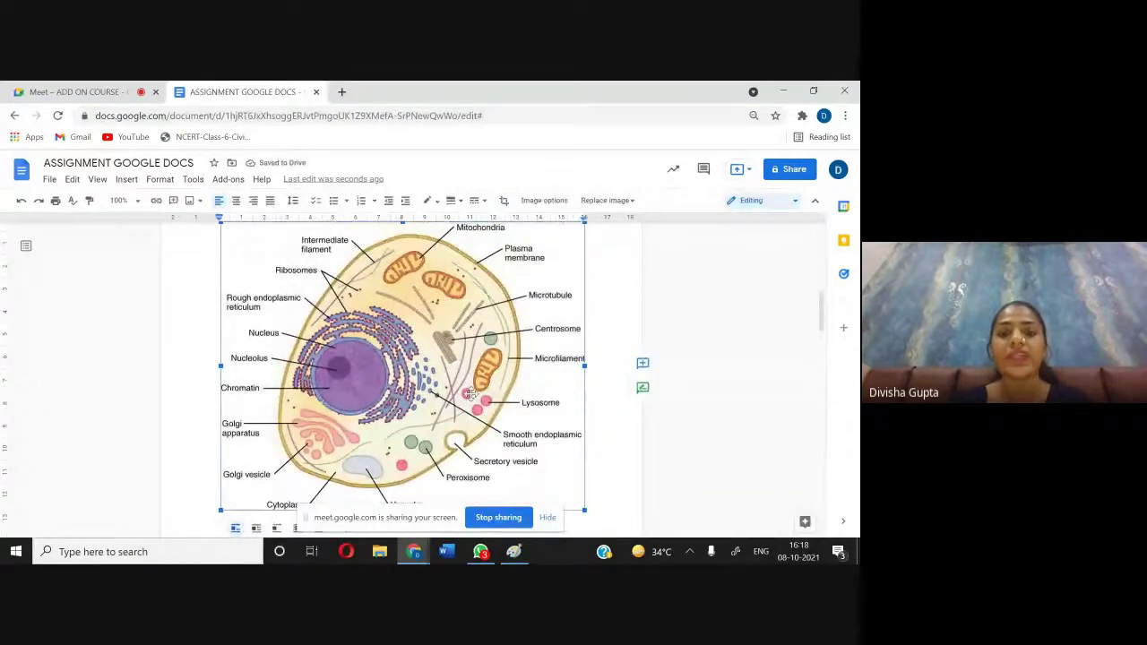
scroll(421, 441, "down", 1)
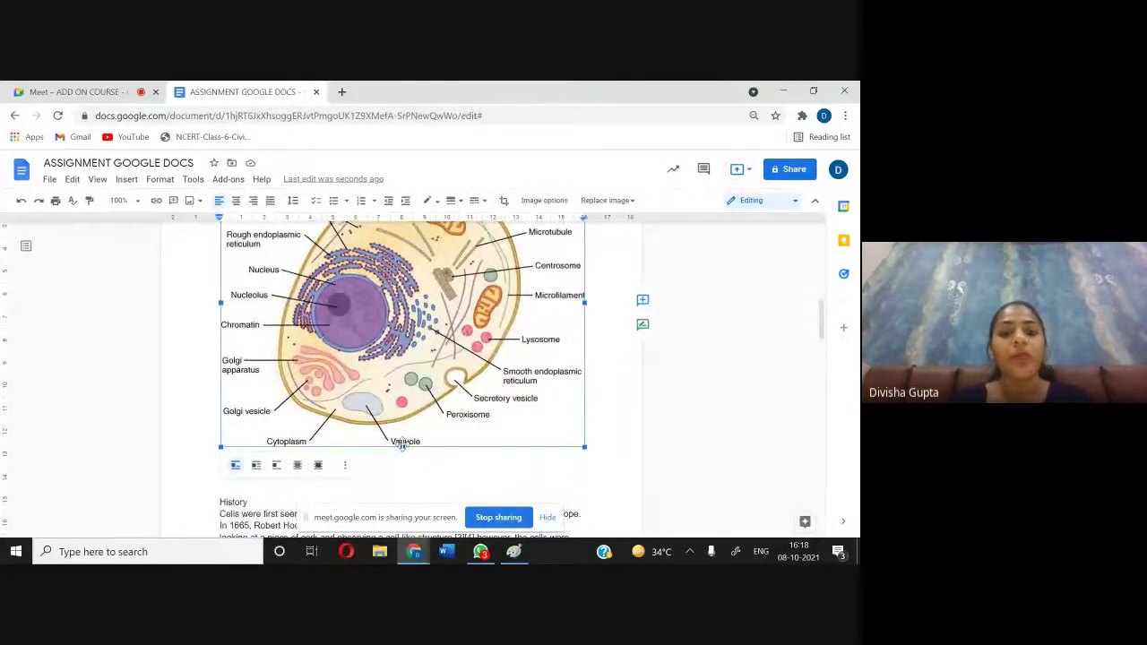
left_click_drag(404, 445, 403, 327)
key("ctrl+z")
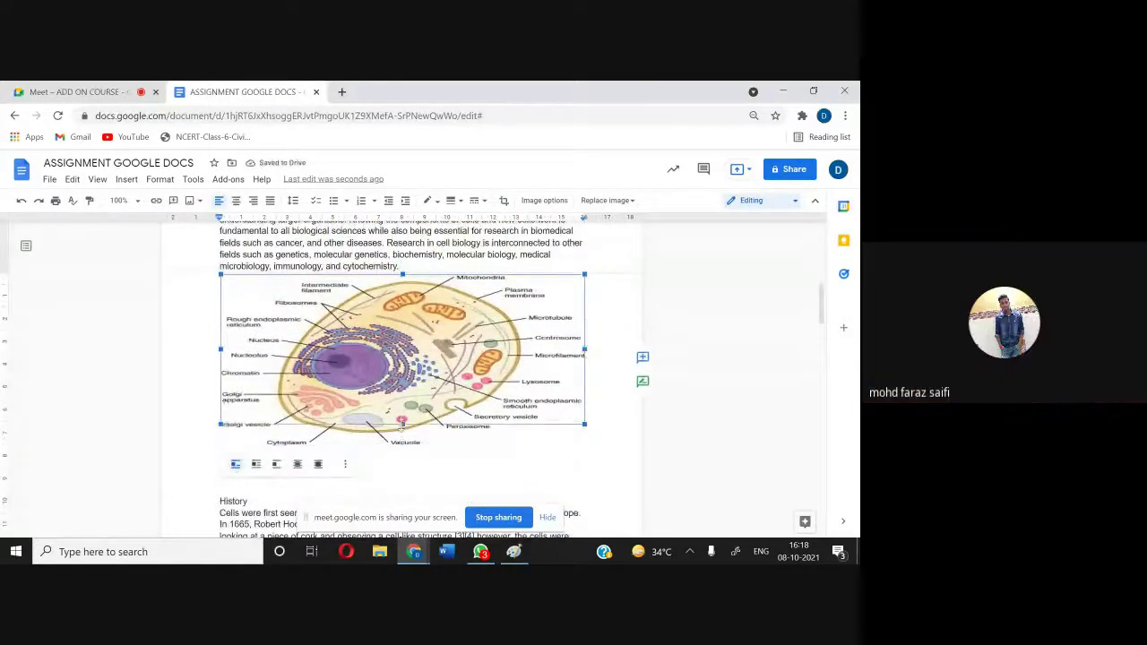
left_click_drag(402, 446, 402, 422)
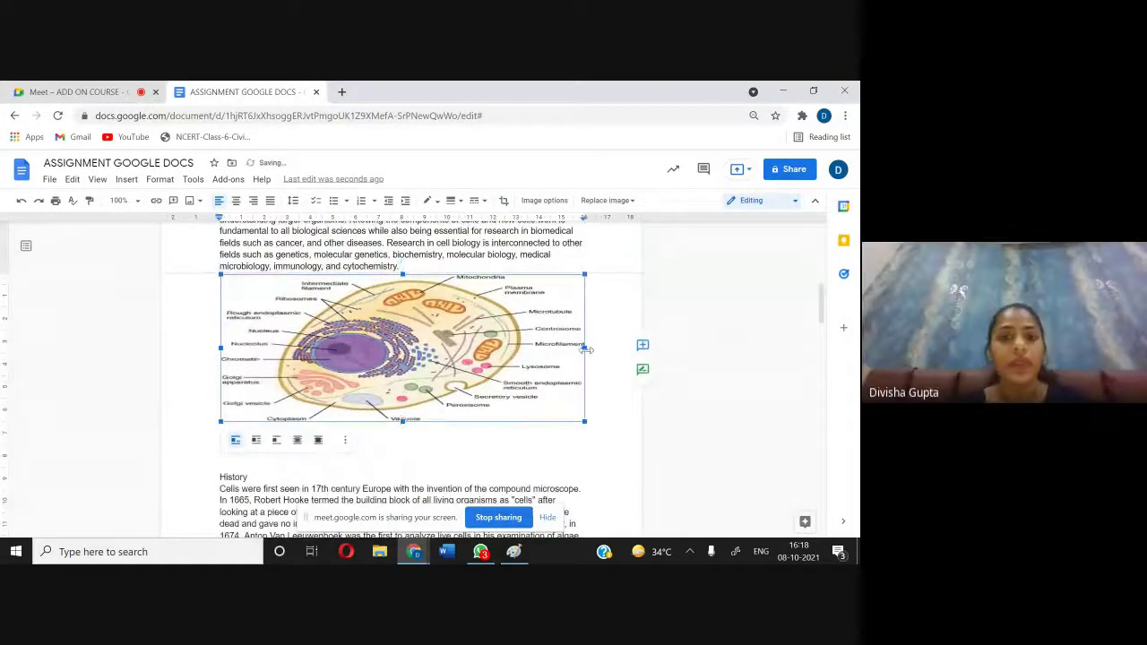
left_click_drag(584, 349, 463, 349)
left_click(513, 349)
scroll(513, 349, "up", 10)
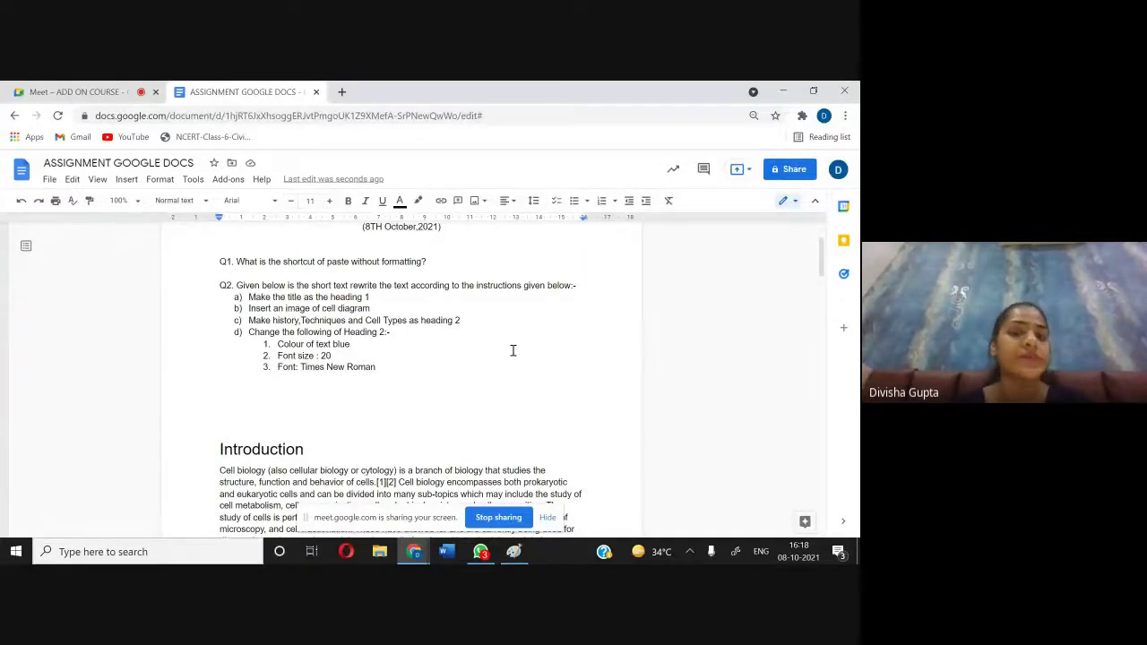
Step: Make the History and Techniques titles Heading 2
scroll(513, 349, "down", 10)
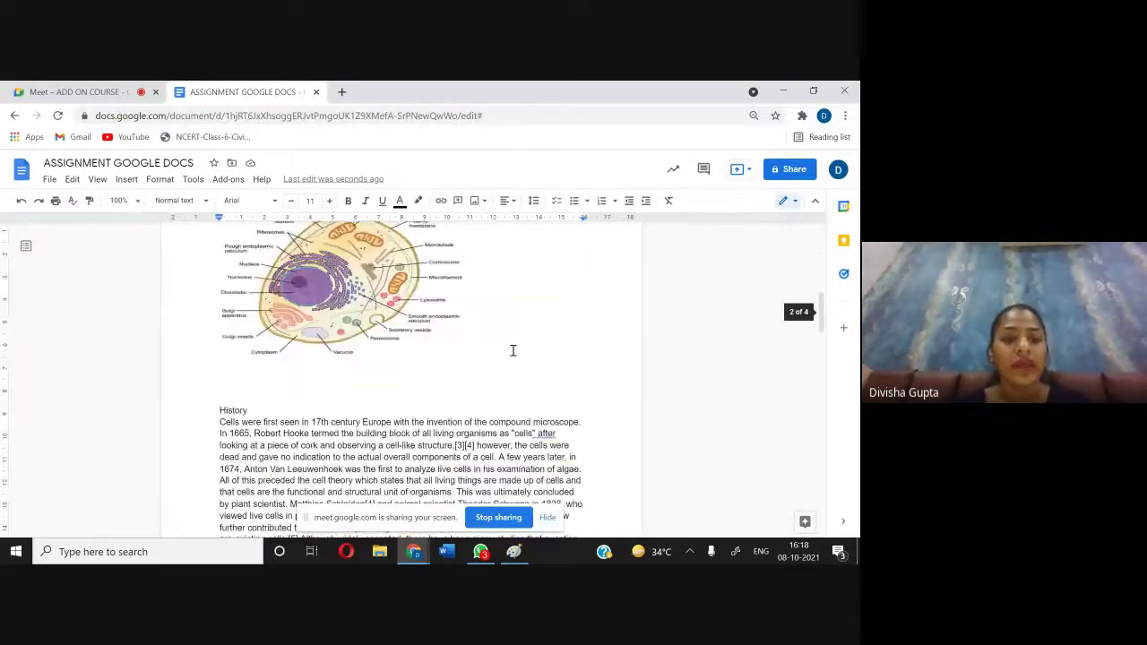
left_click_drag(255, 305, 216, 301)
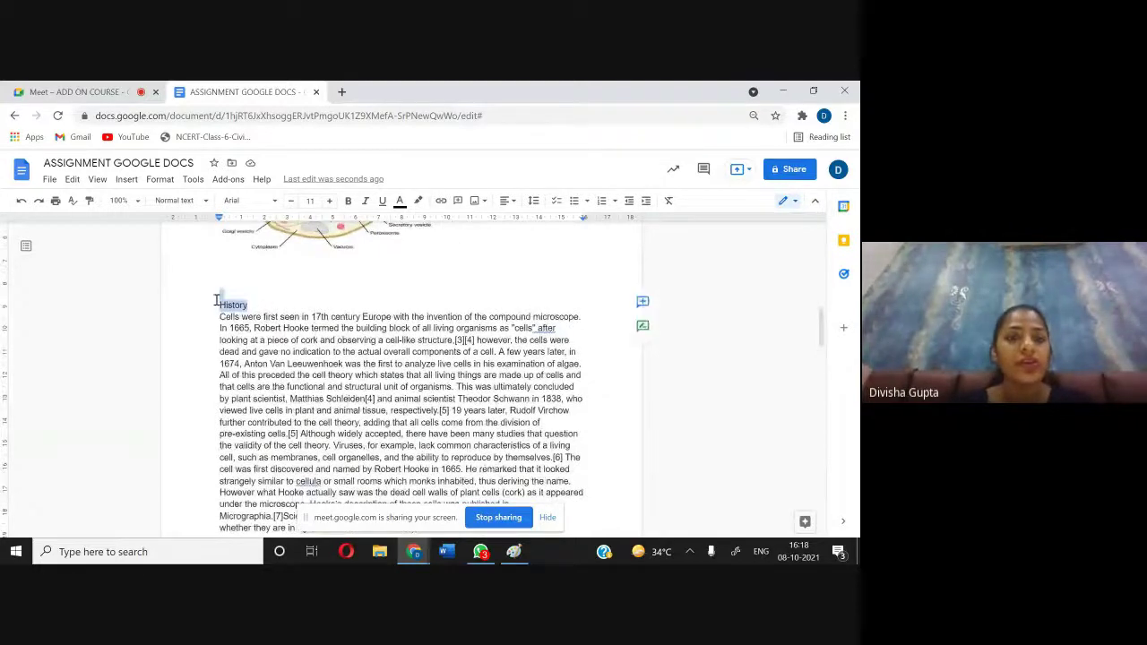
left_click(193, 200)
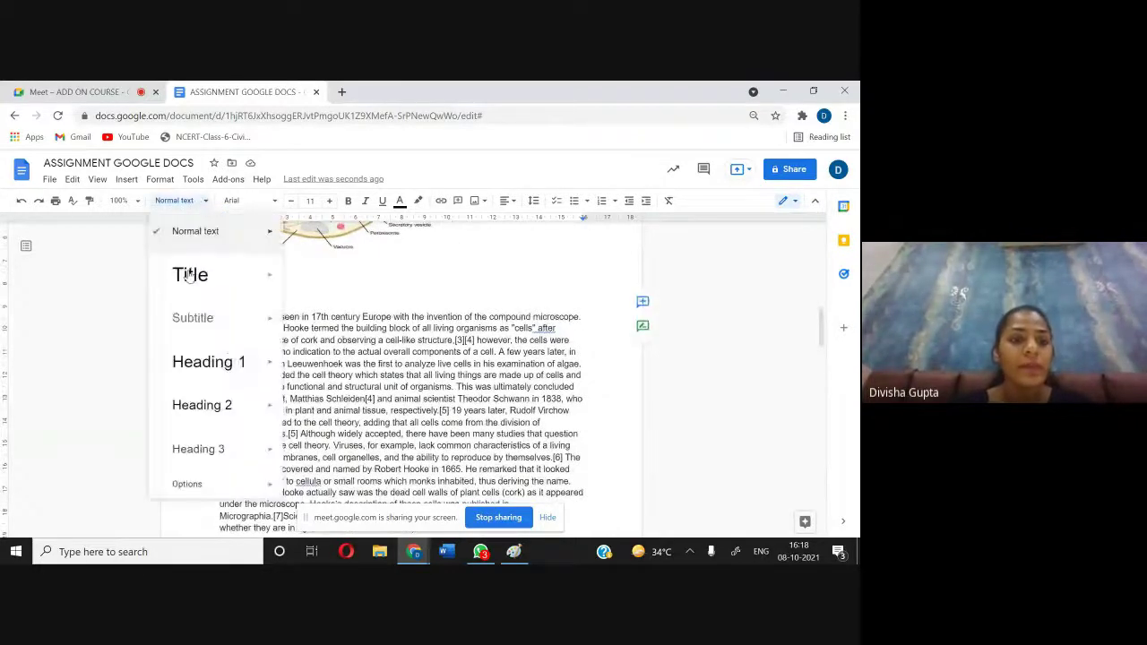
left_click(224, 401)
scroll(317, 293, "down", 5)
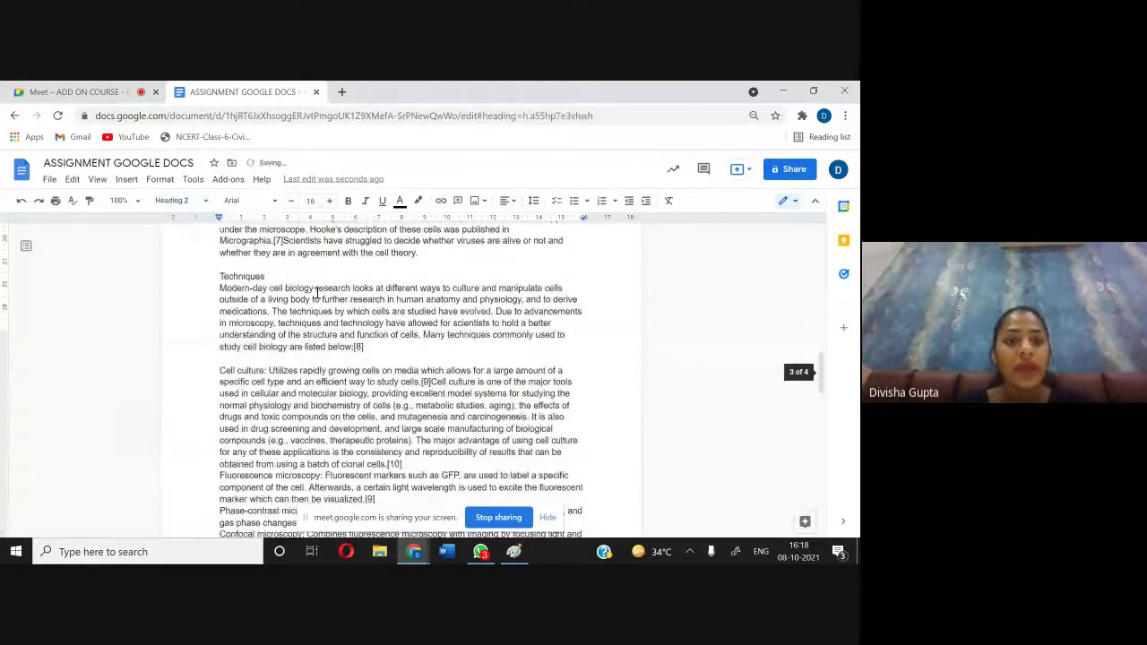
left_click_drag(266, 277, 217, 277)
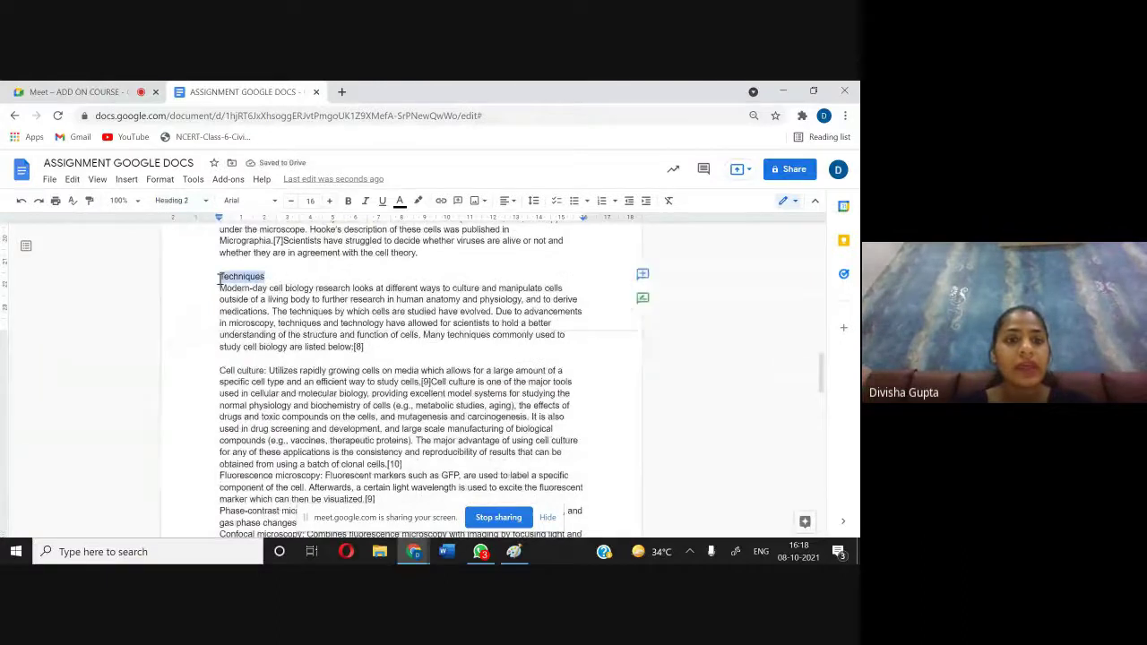
left_click(179, 200)
left_click(224, 405)
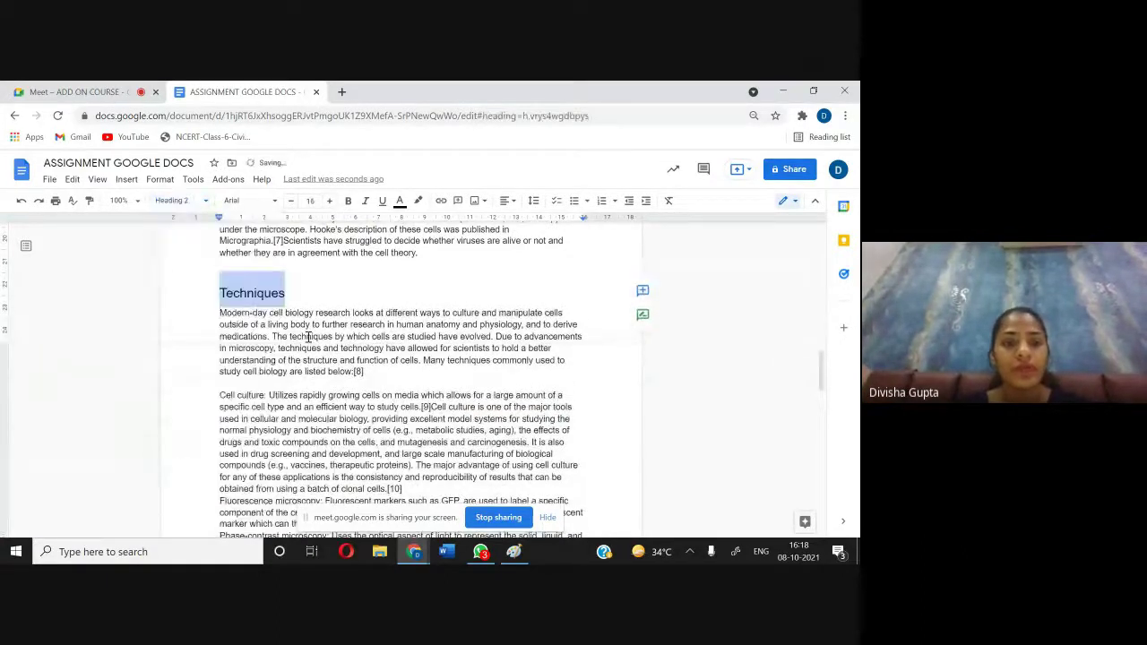
Step: Make the Cell types title Heading 2 as well
scroll(341, 367, "down", 5)
scroll(341, 369, "down", 3)
left_click_drag(259, 391, 211, 399)
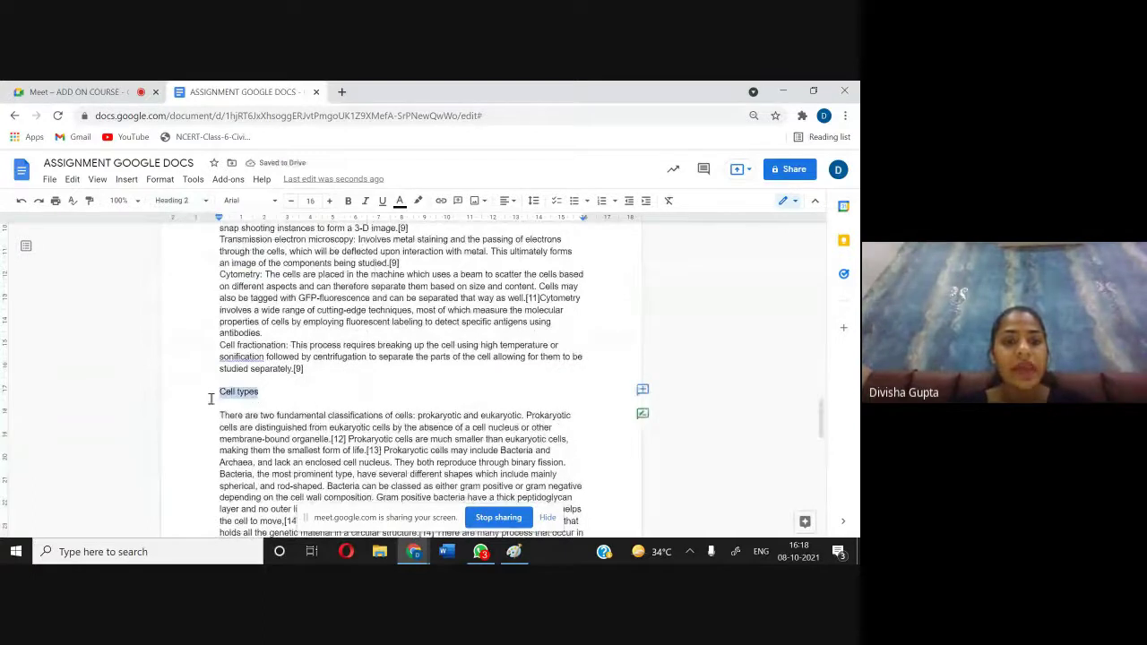
left_click(179, 201)
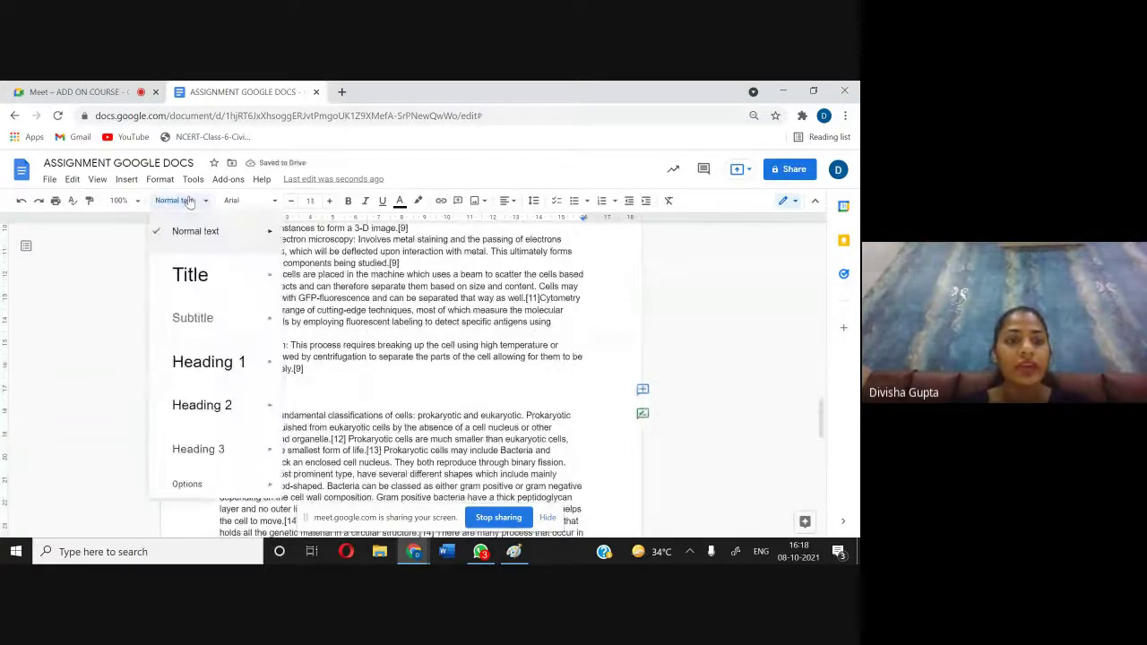
left_click(252, 408)
scroll(382, 393, "up", 20)
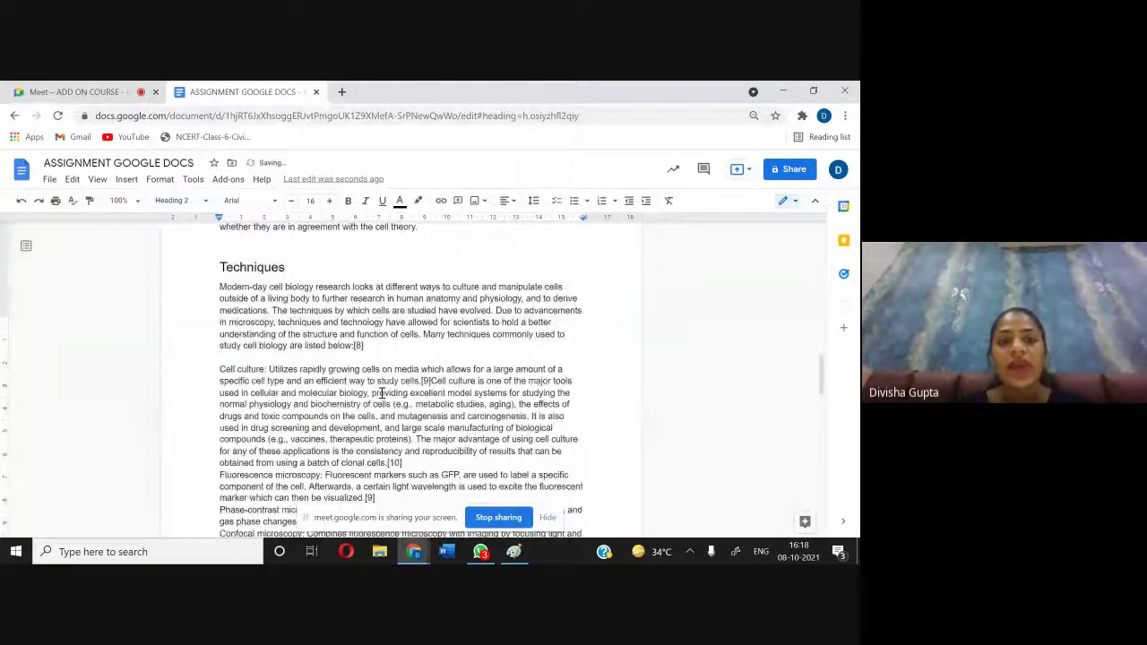
scroll(381, 393, "up", 5)
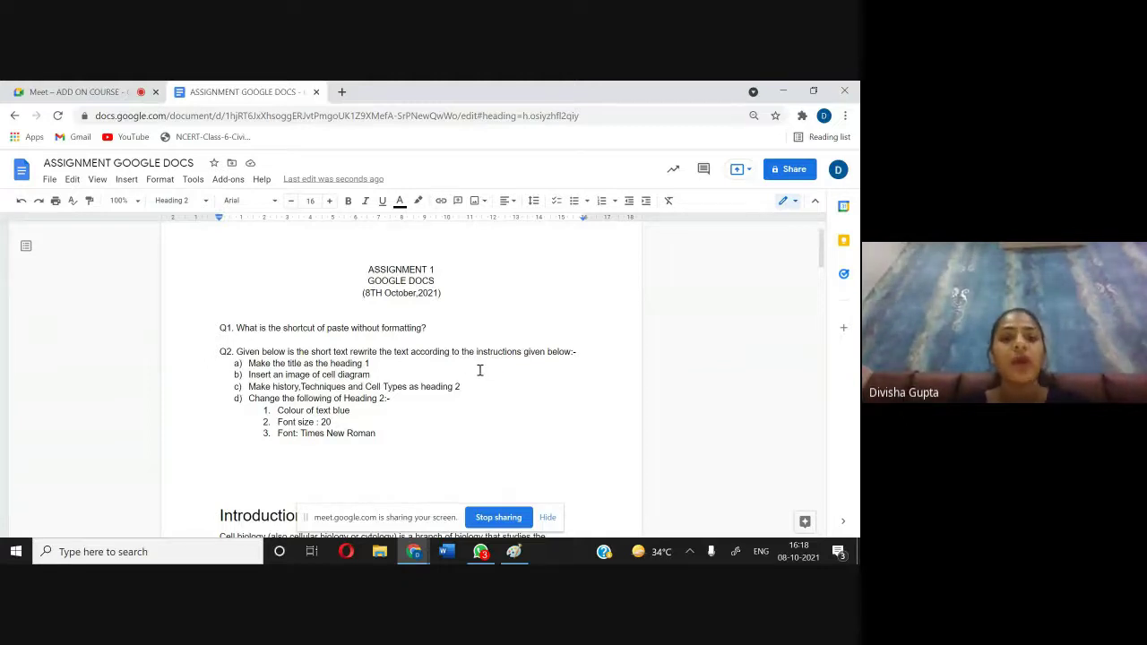
scroll(480, 370, "down", 4)
scroll(480, 370, "up", 4)
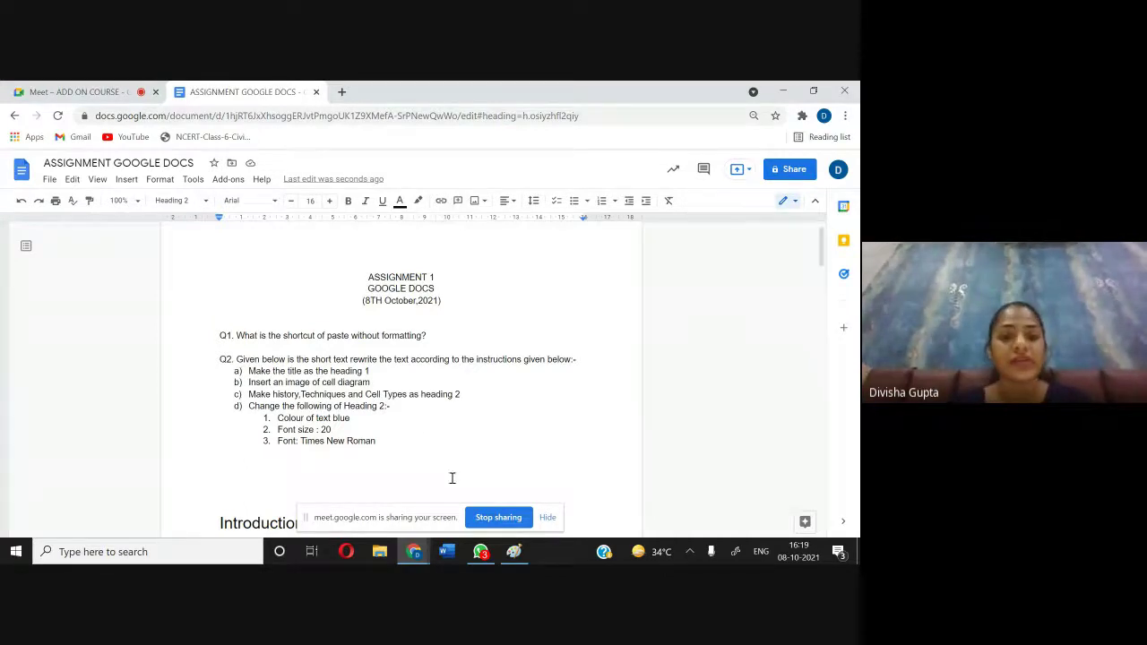
scroll(524, 357, "down", 3)
scroll(524, 357, "down", 6)
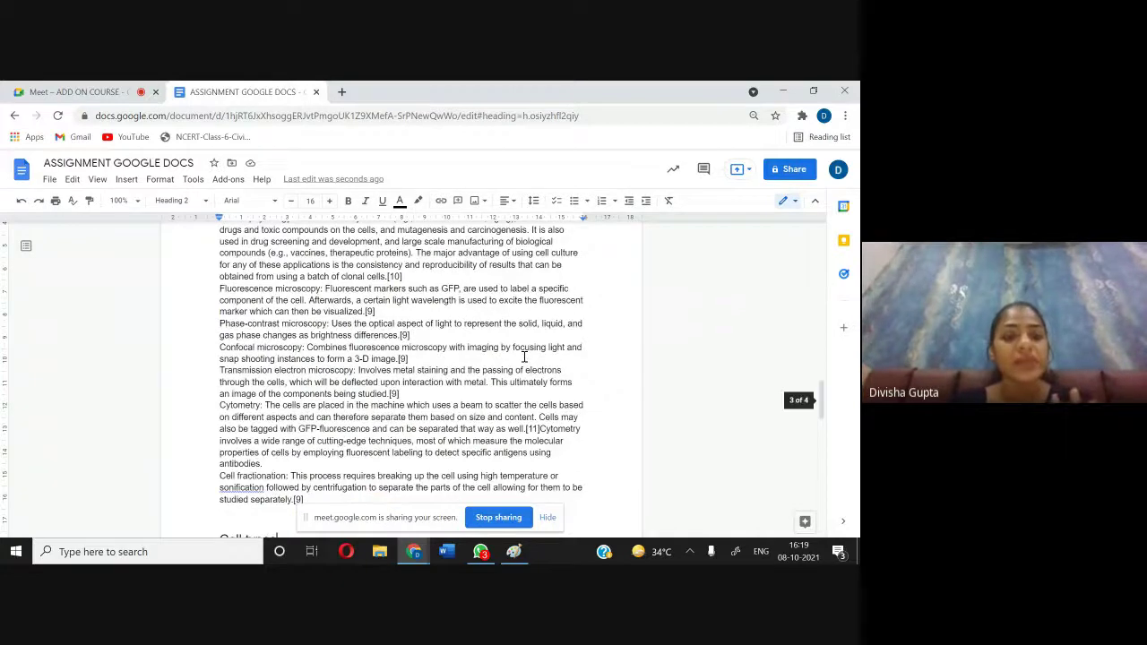
scroll(524, 357, "down", 10)
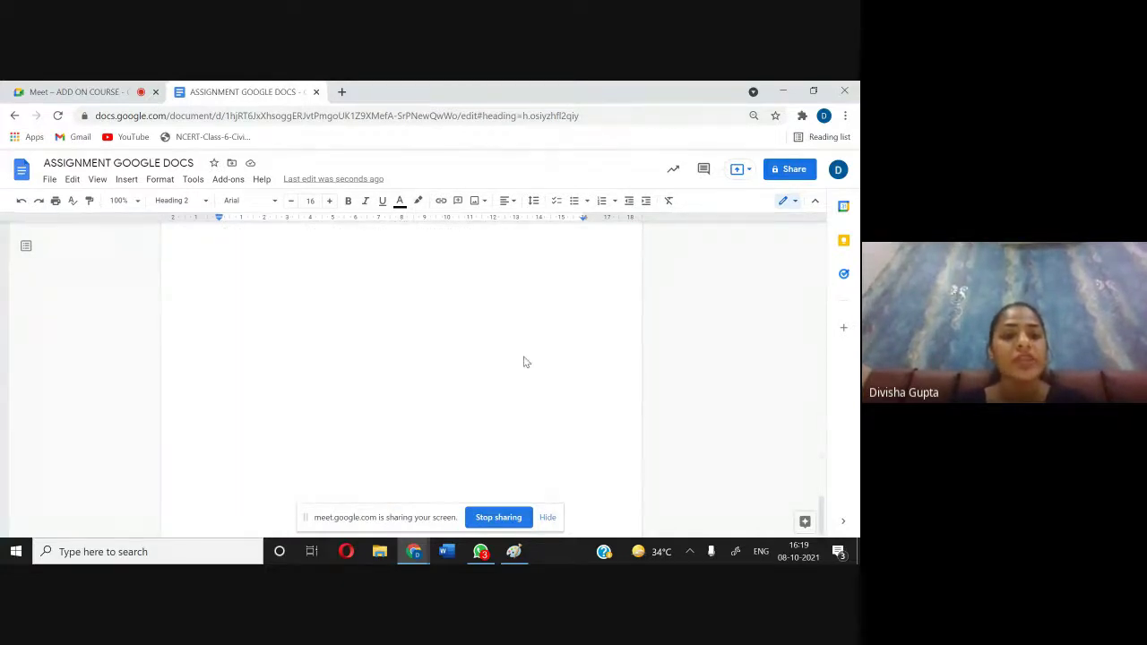
scroll(524, 362, "up", 5)
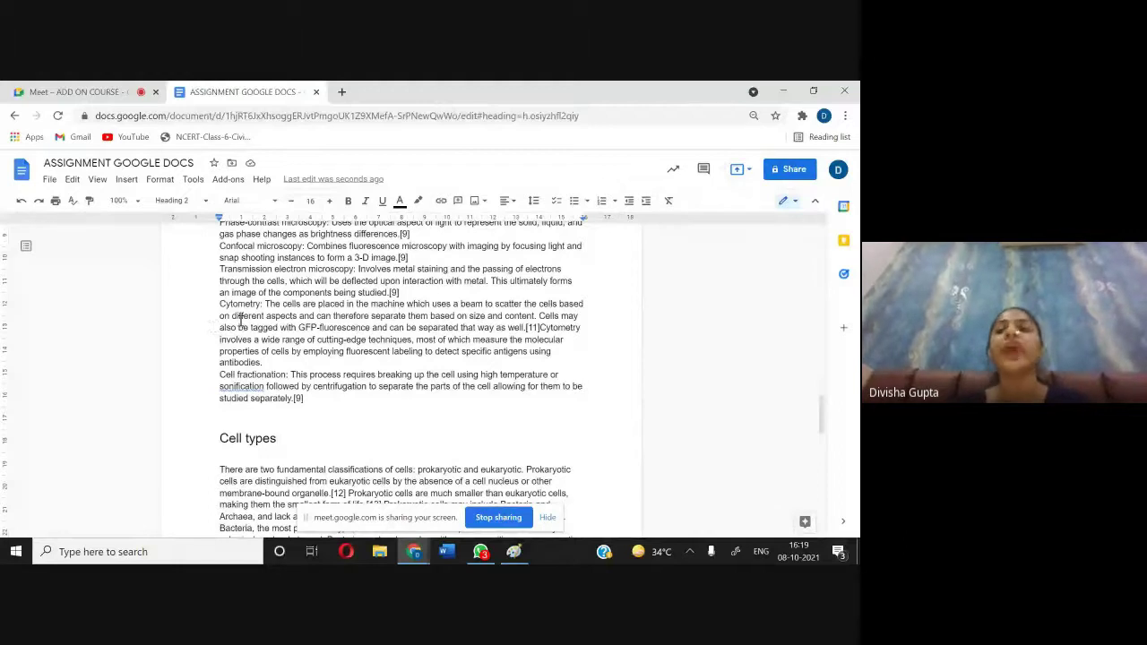
Step: Colour the Cell types heading blue
left_click_drag(277, 438, 217, 439)
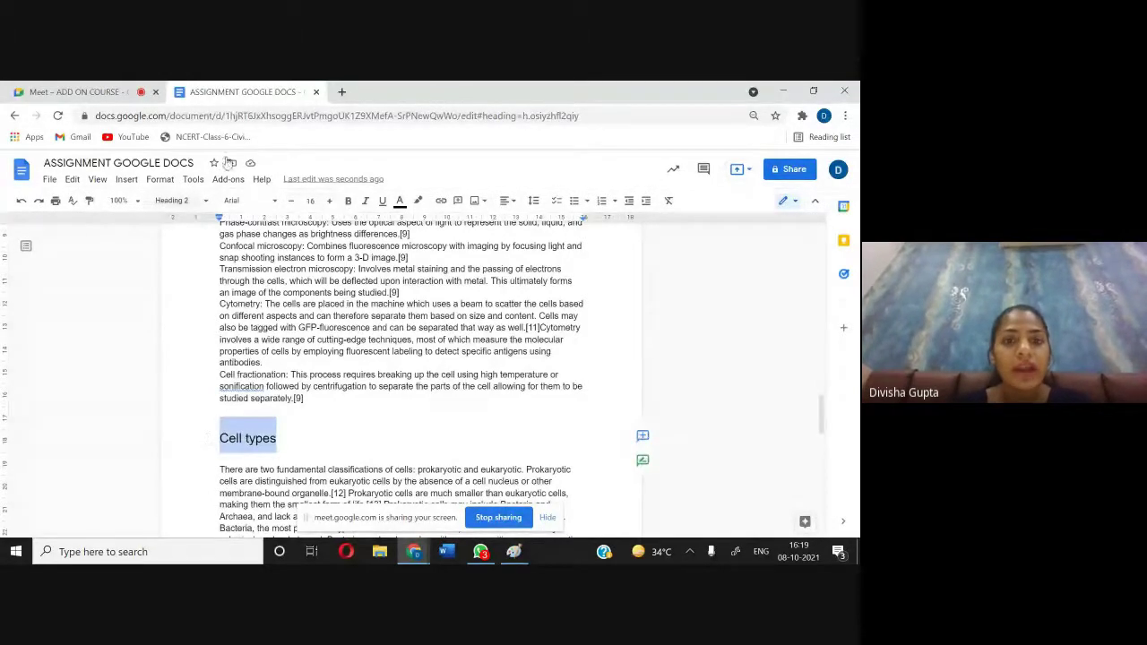
left_click(401, 203)
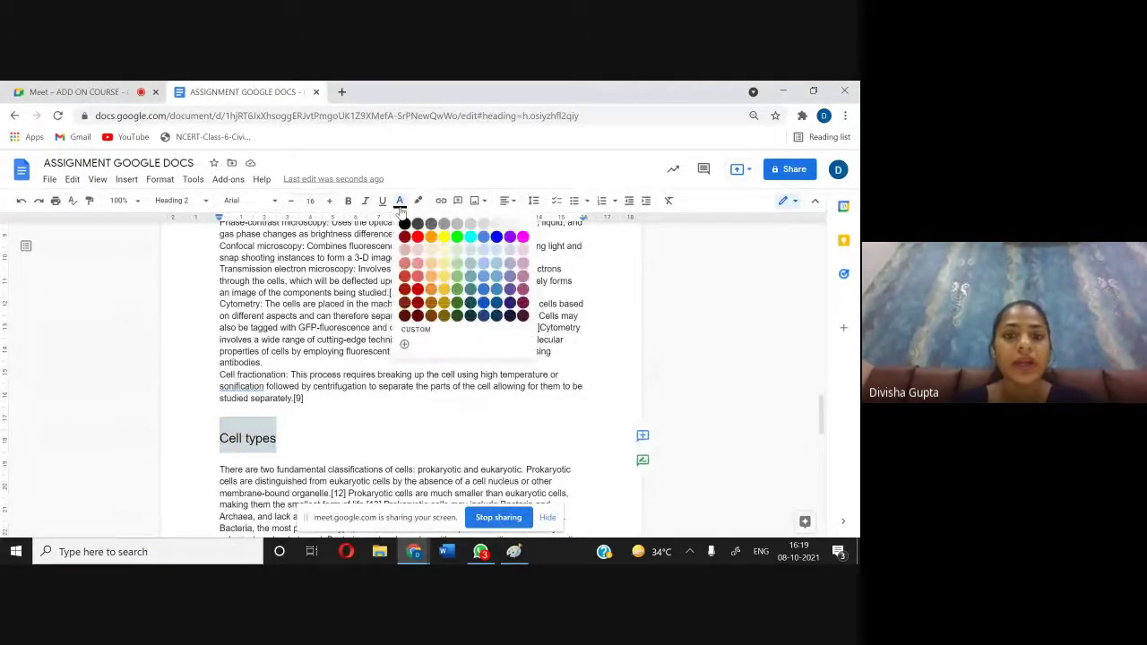
left_click(505, 242)
scroll(335, 419, "up", 10)
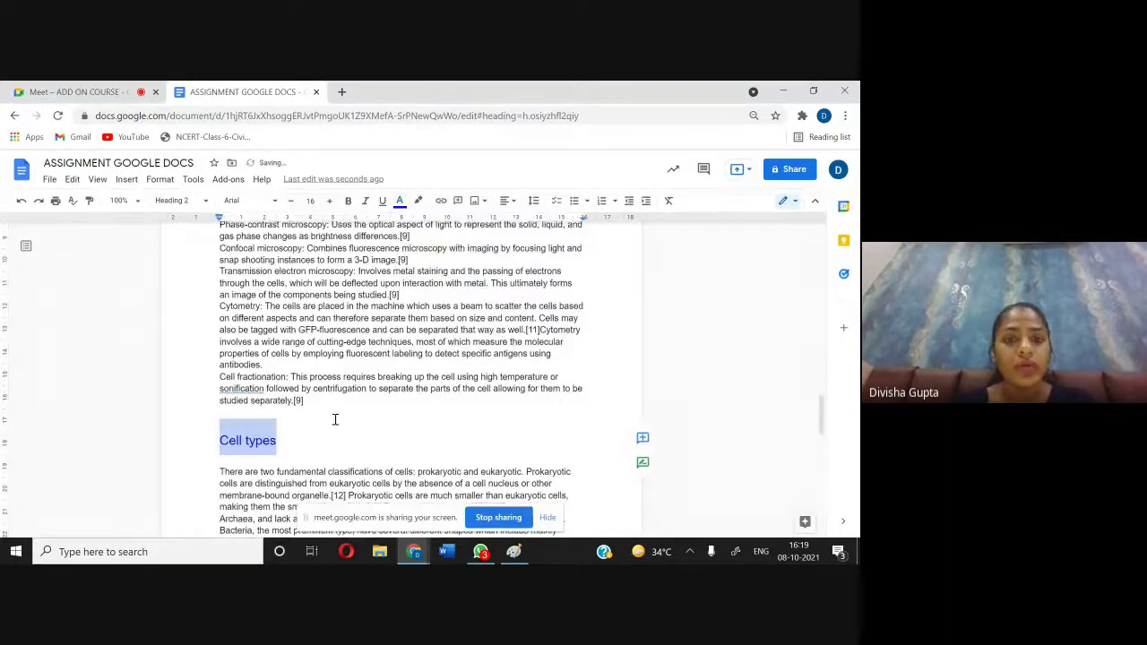
scroll(335, 419, "up", 7)
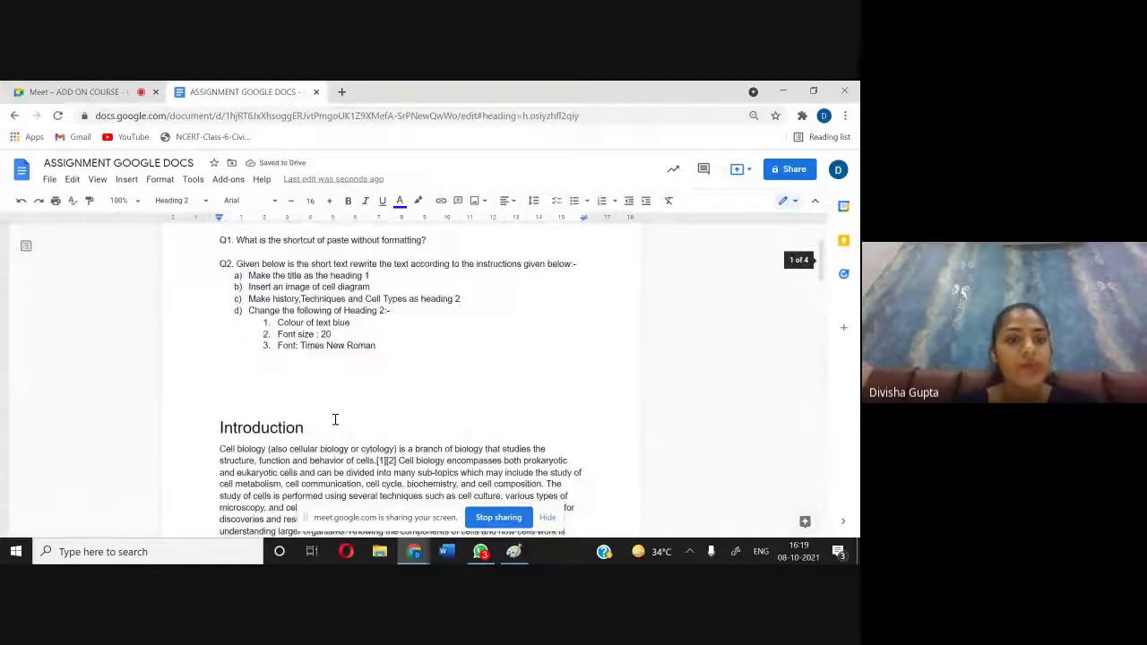
scroll(335, 420, "down", 7)
scroll(335, 420, "down", 10)
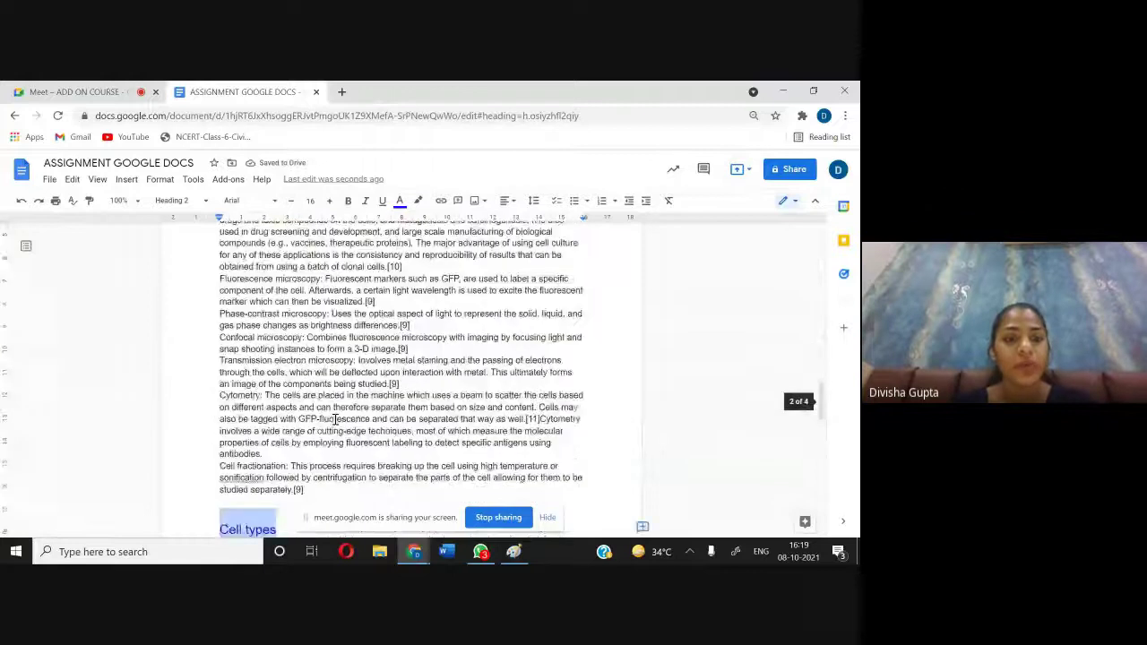
Step: Make the Cell types heading 20-point Times New Roman, underlined and bold
left_click(330, 202)
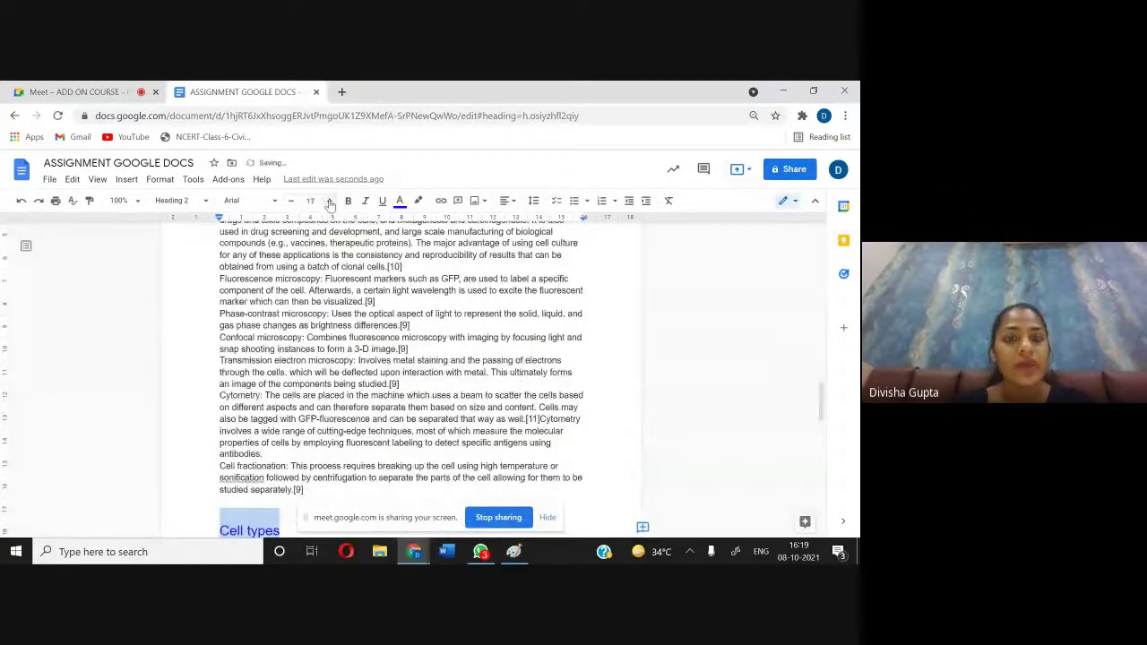
left_click(330, 203)
left_click(330, 202)
left_click(330, 203)
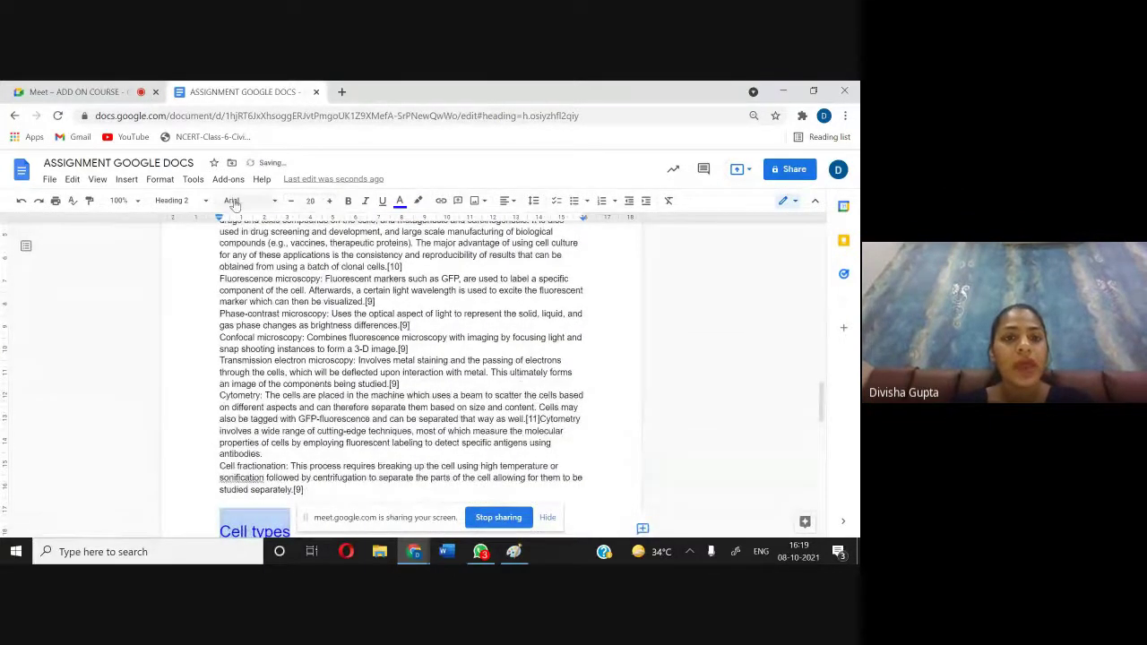
left_click(266, 208)
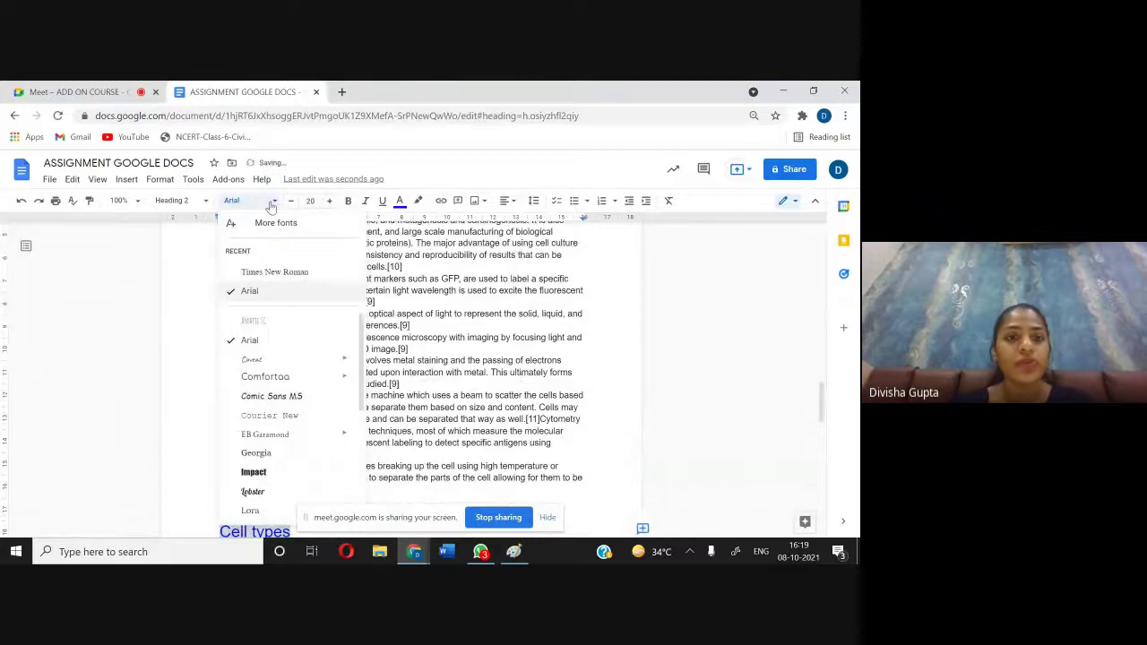
left_click(267, 276)
scroll(287, 354, "down", 3)
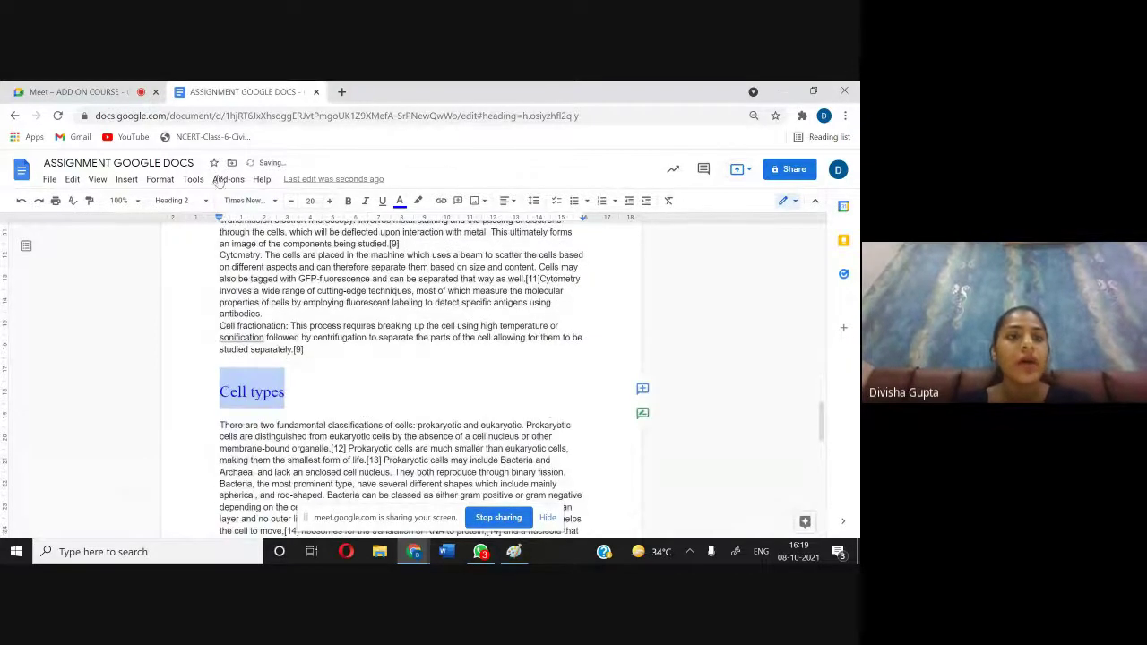
left_click(382, 200)
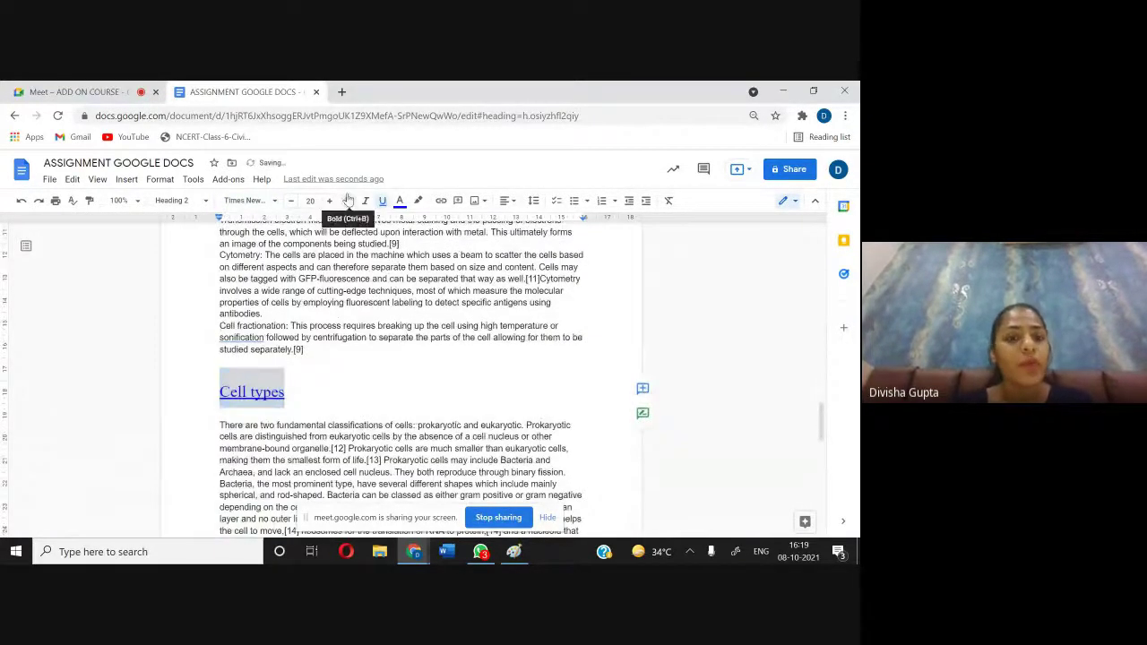
left_click(348, 201)
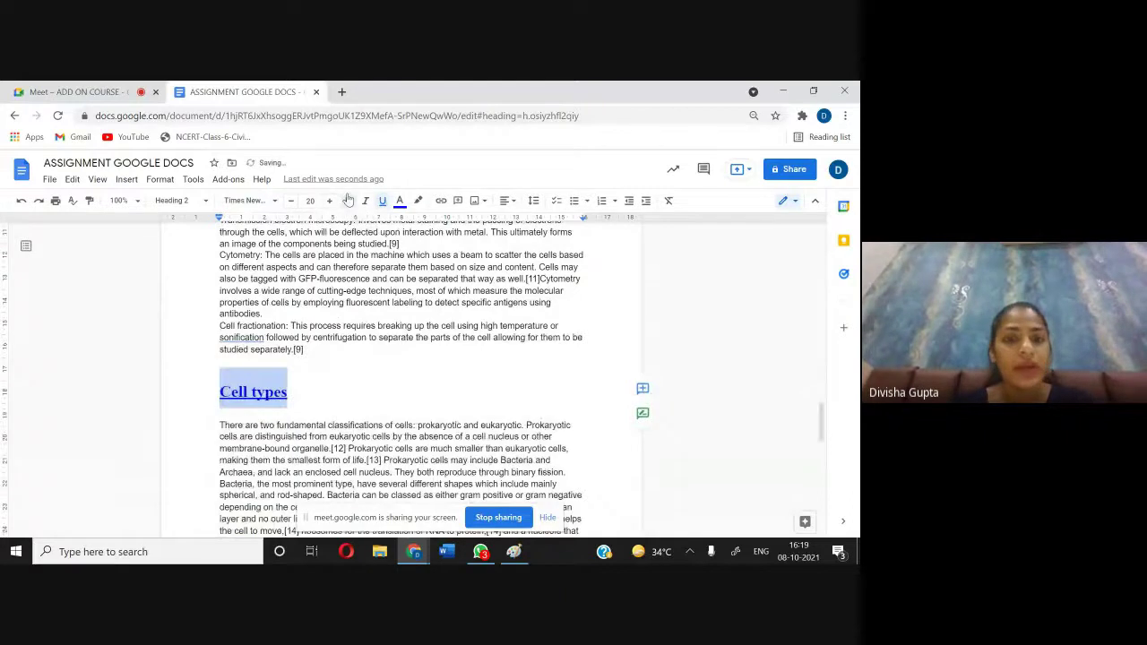
Step: Update the Heading 2 style to match the Cell types heading
left_click(177, 201)
mouse_move(268, 410)
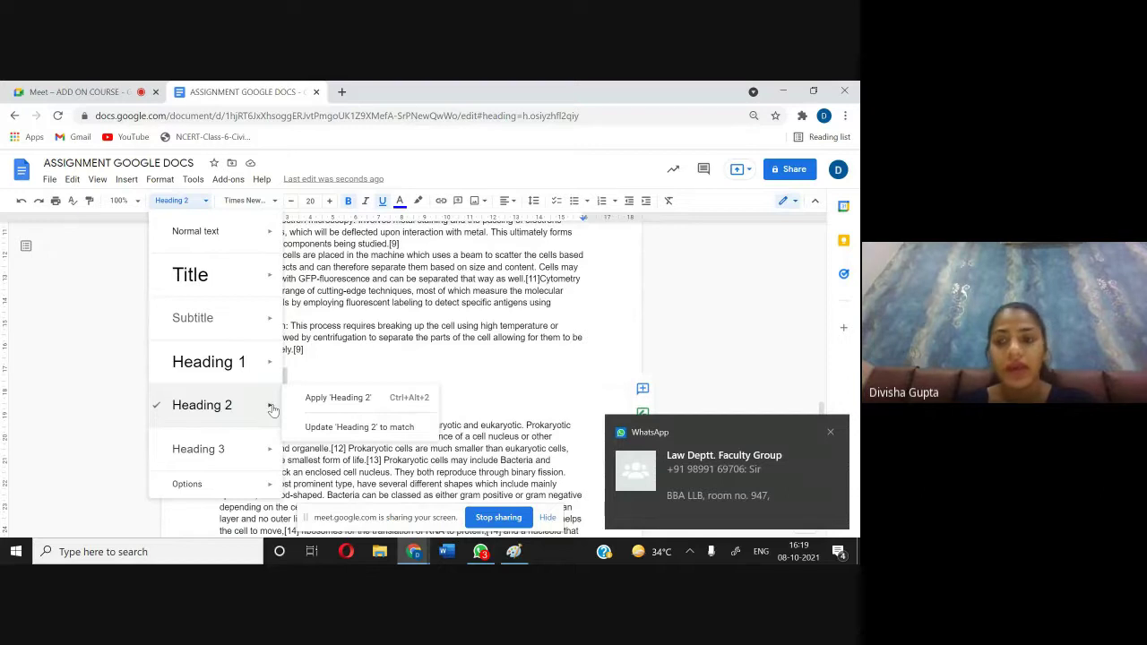
left_click(337, 428)
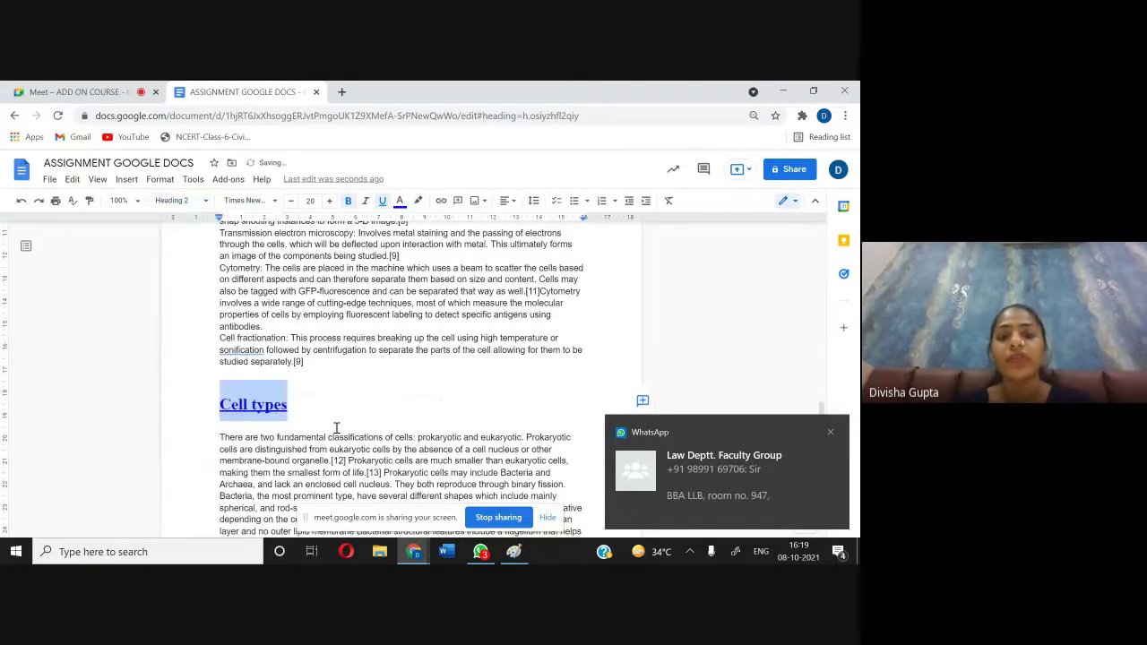
left_click(829, 434)
scroll(558, 397, "up", 3)
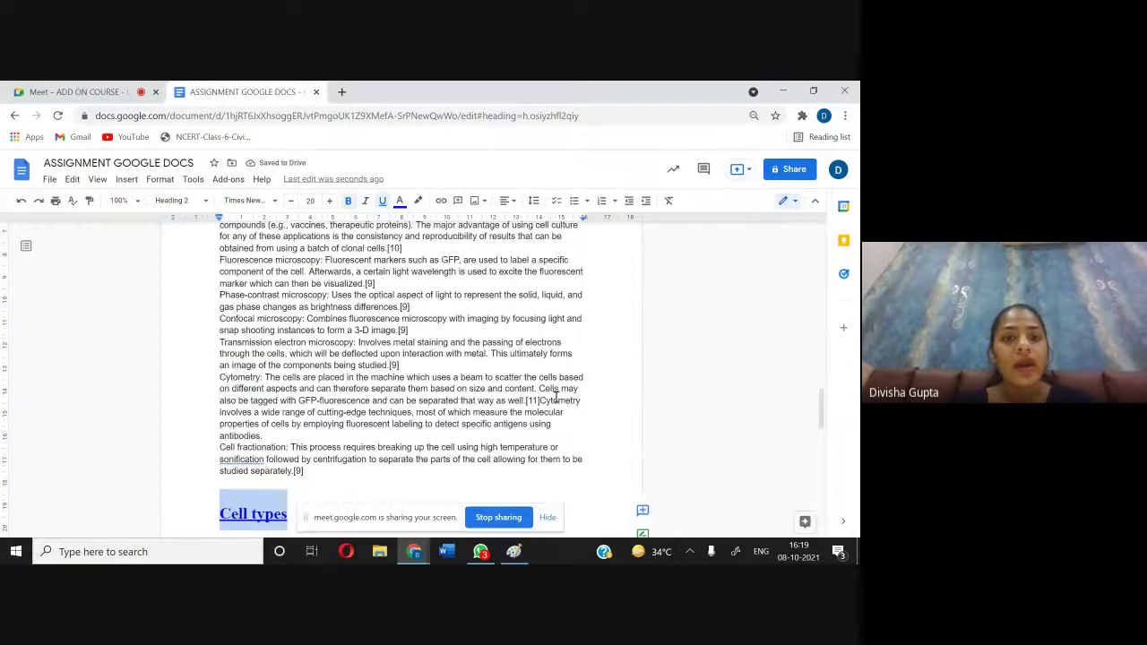
scroll(556, 397, "up", 20)
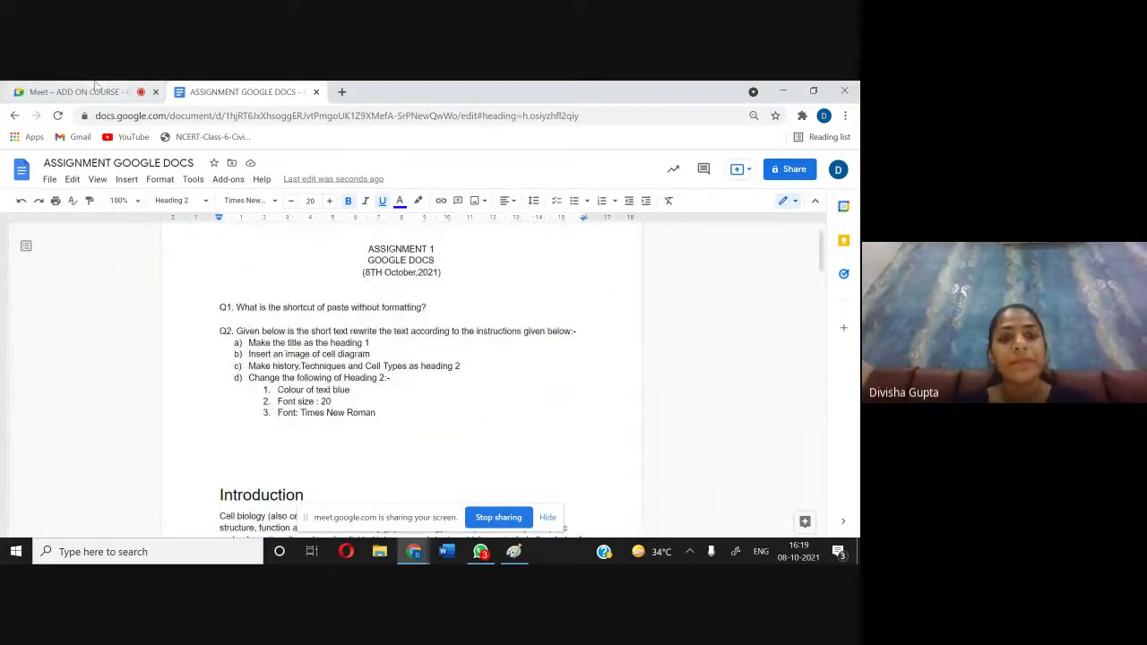
Step: Hide the screen-sharing notice, switch to the Meet call and close WhatsApp
left_click(547, 518)
left_click(89, 92)
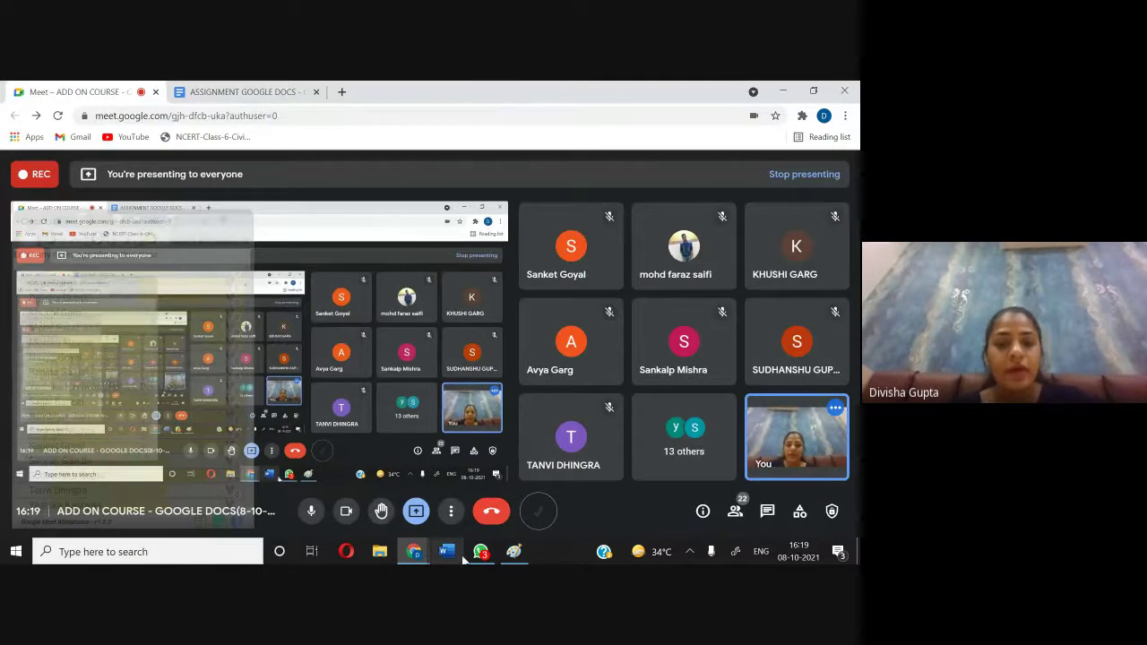
mouse_move(481, 556)
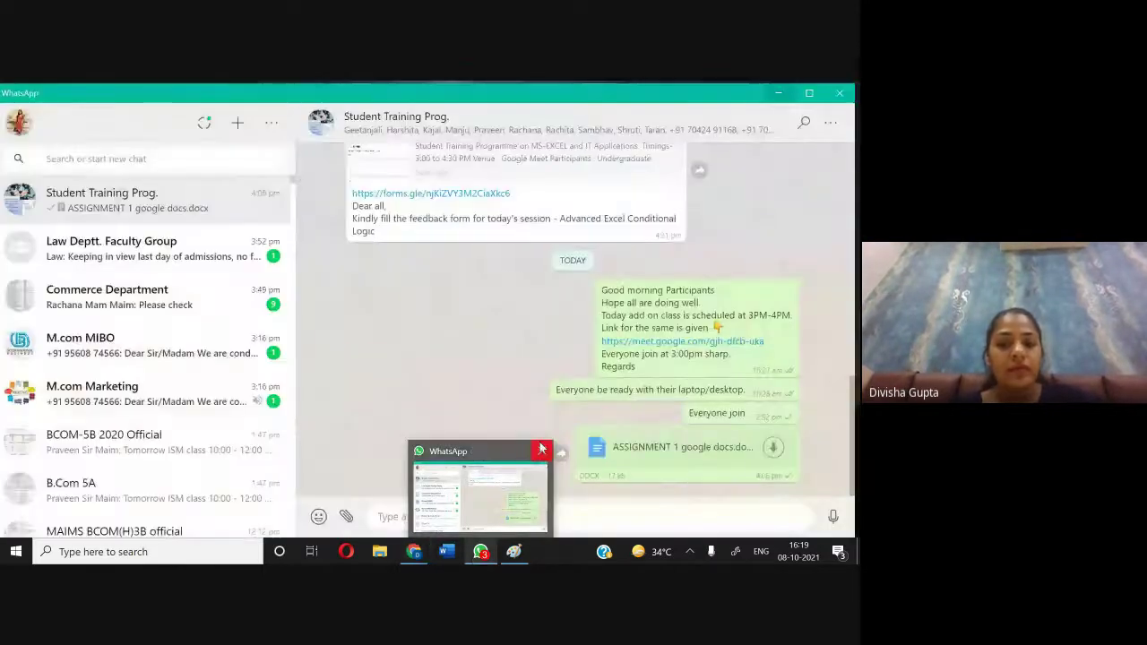
left_click(540, 451)
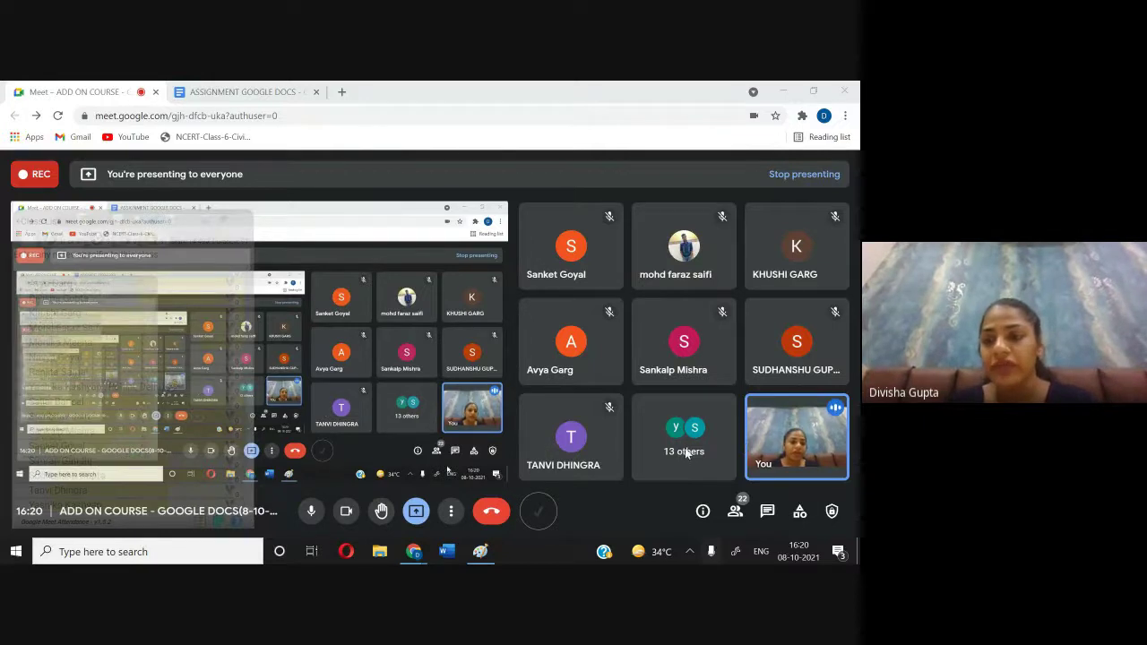
left_click(735, 511)
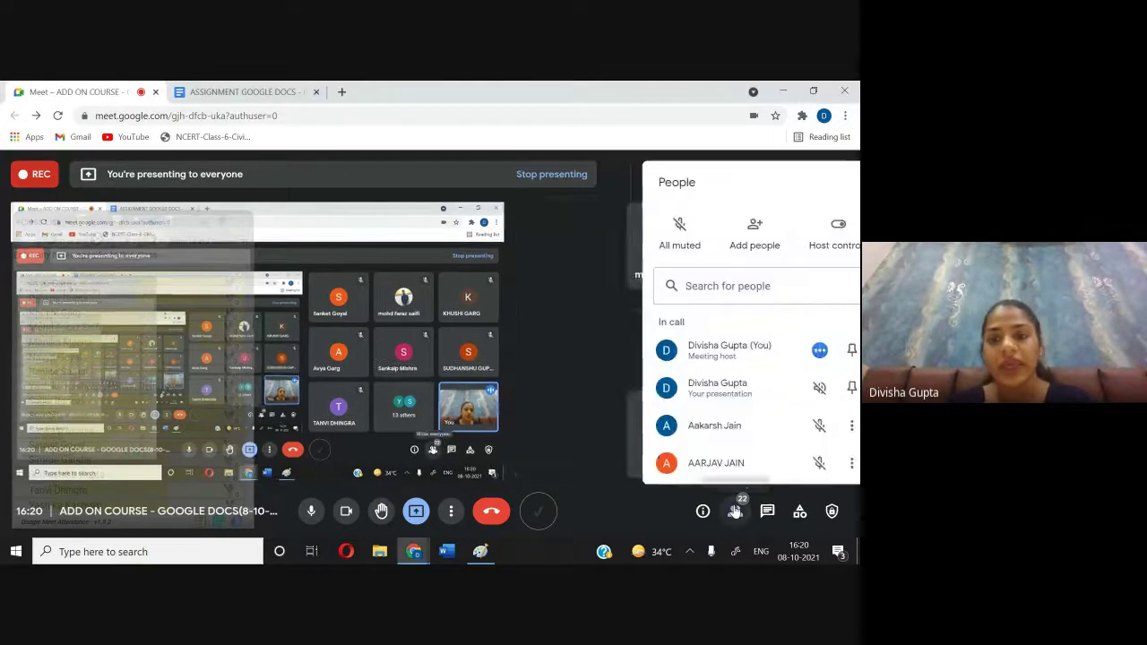
scroll(697, 335, "down", 5)
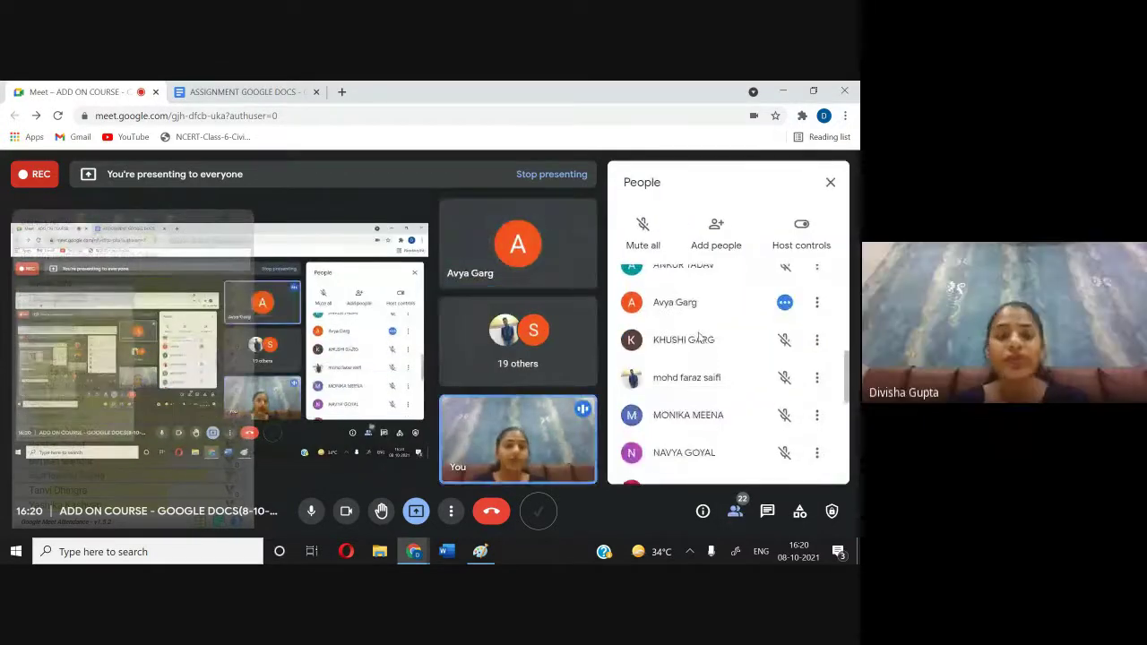
scroll(700, 336, "down", 2)
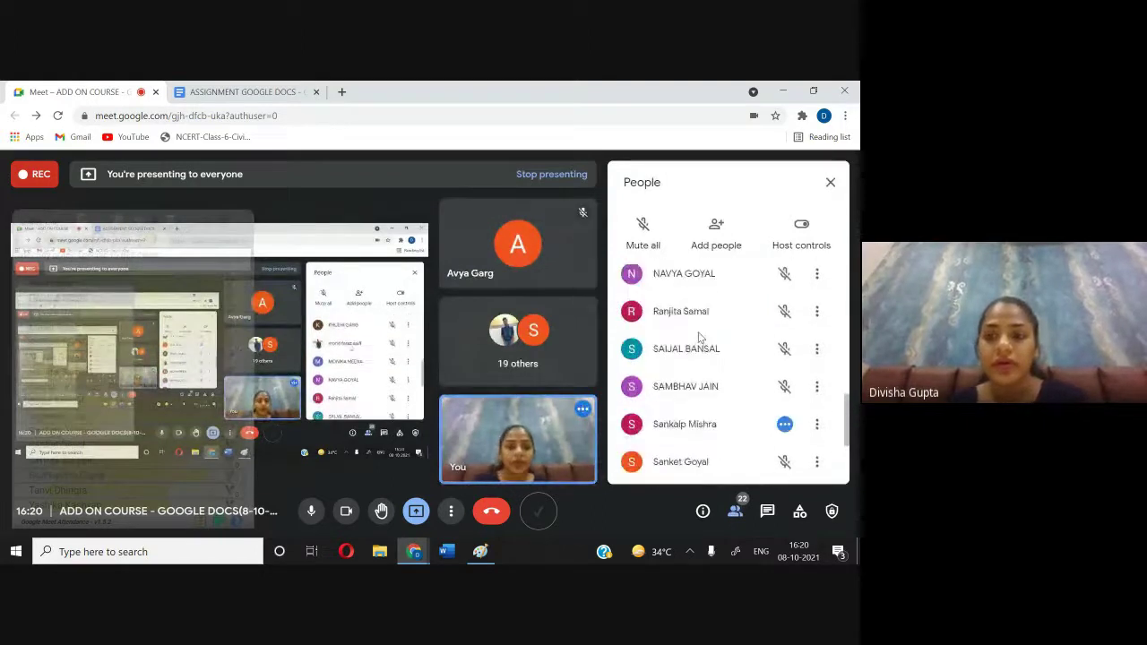
scroll(698, 334, "down", 2)
scroll(696, 334, "up", 10)
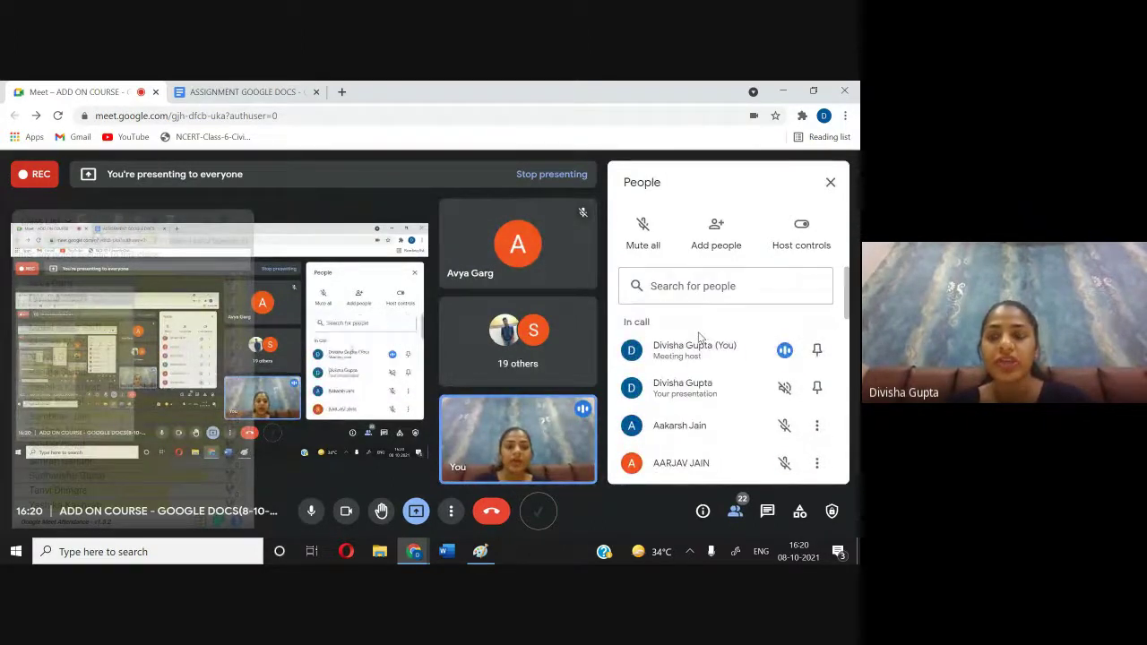
left_click(830, 182)
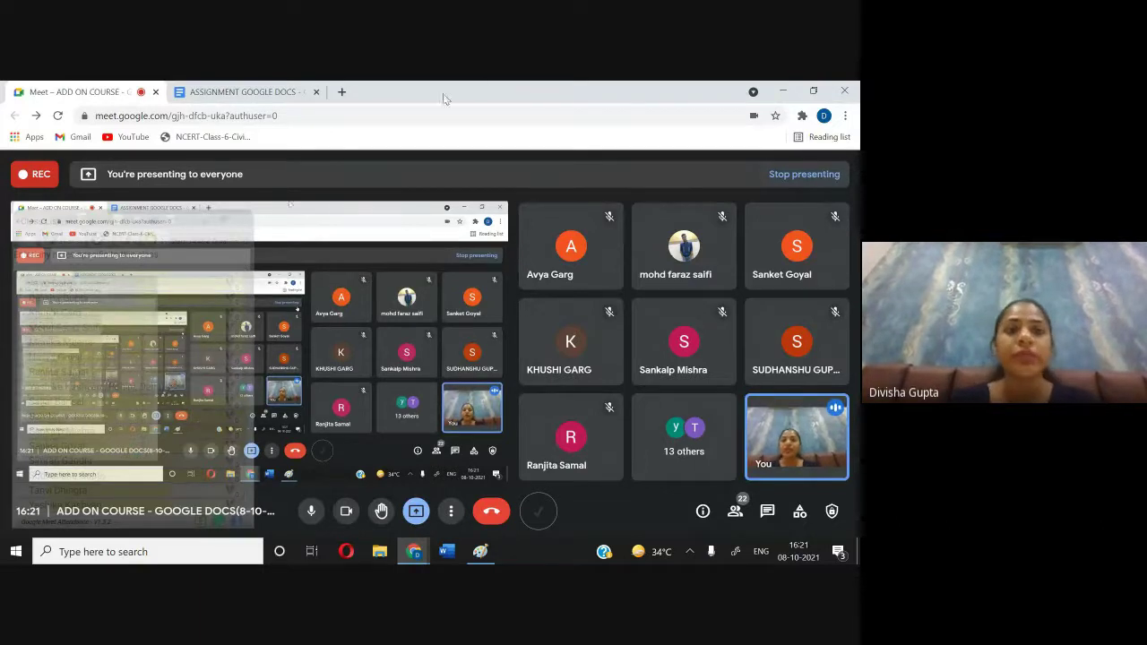
Step: Go to the assignment and back to Meet, then bring up Stop presenting
left_click(276, 92)
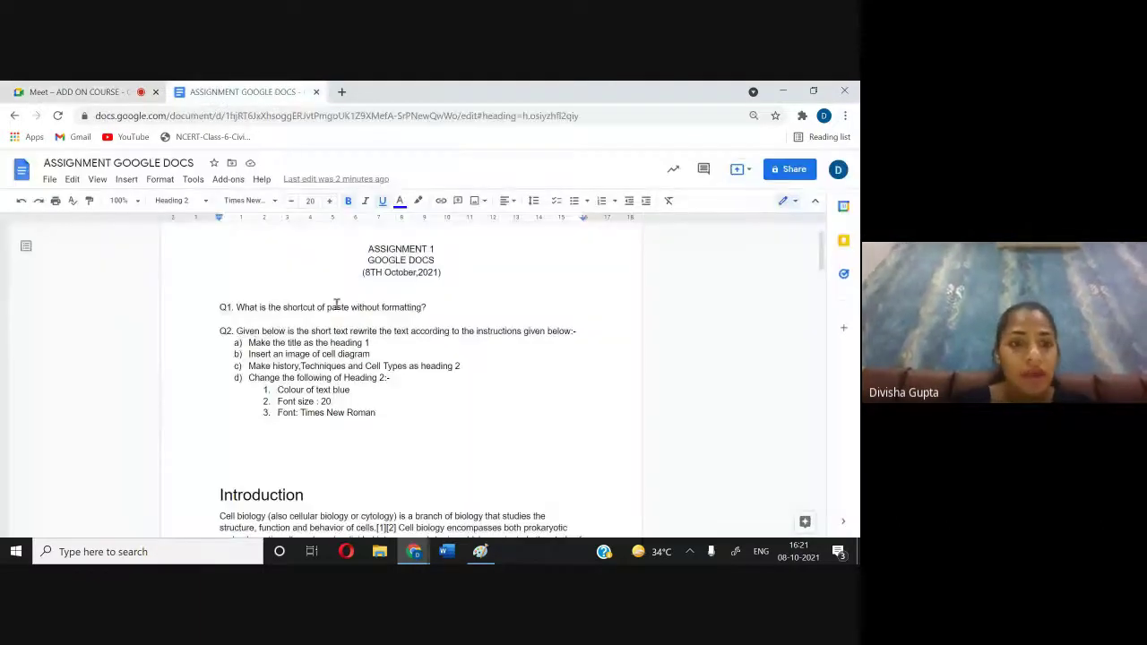
left_click(77, 91)
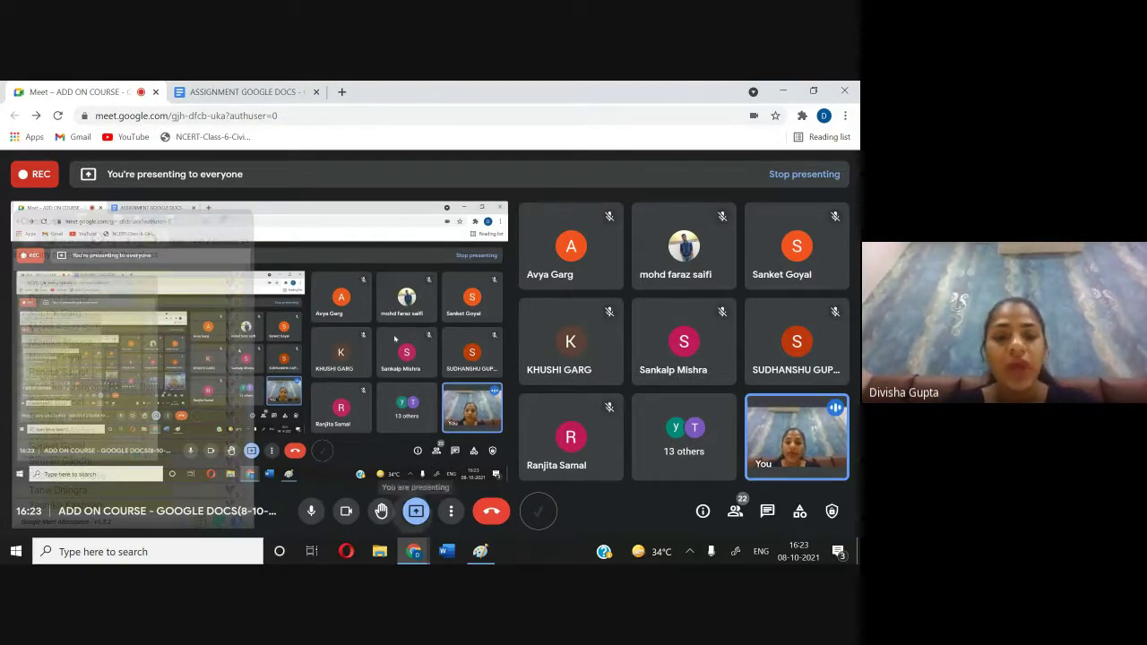
left_click(416, 511)
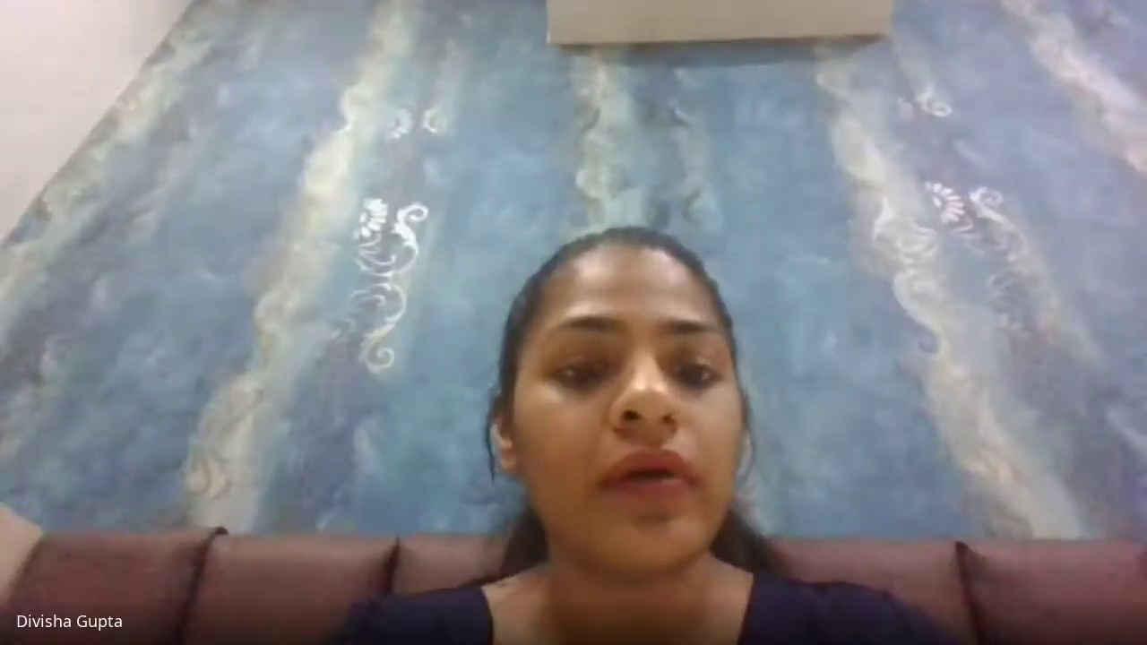